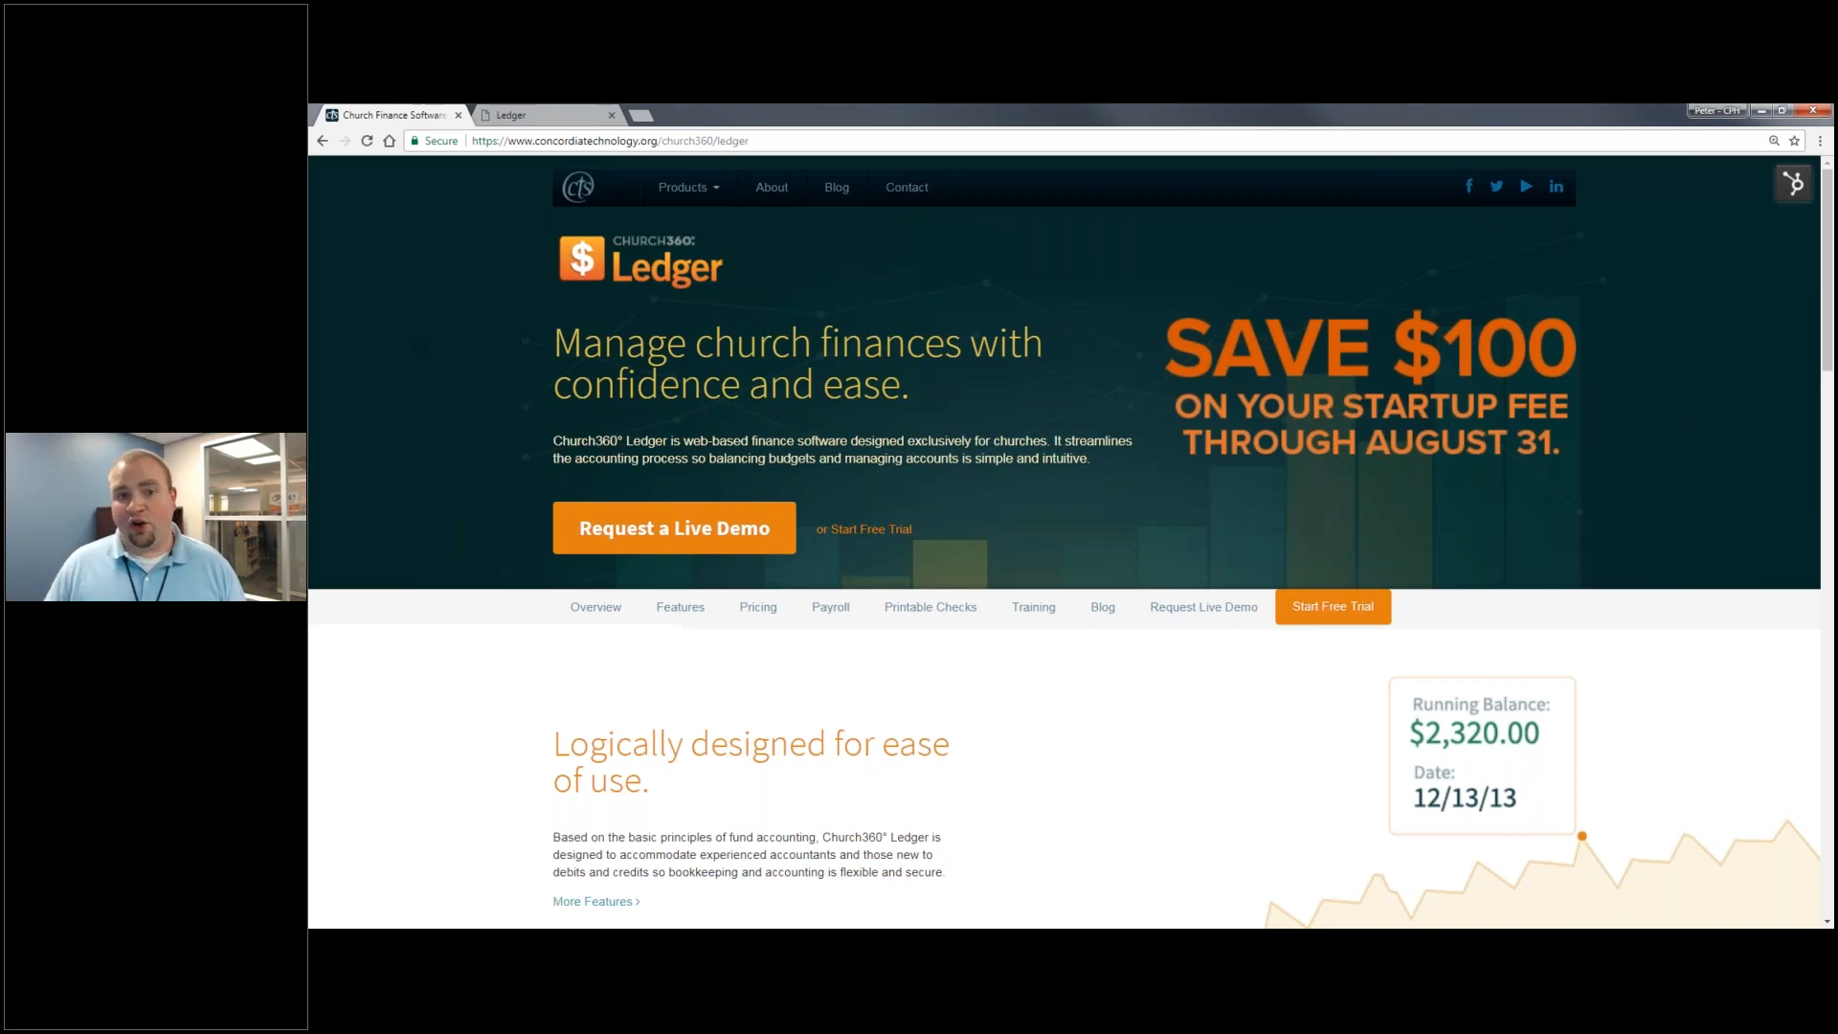
- Open the free trial sign-up form, review it, and bring the Outlook welcome e-mail forward
click(900, 531)
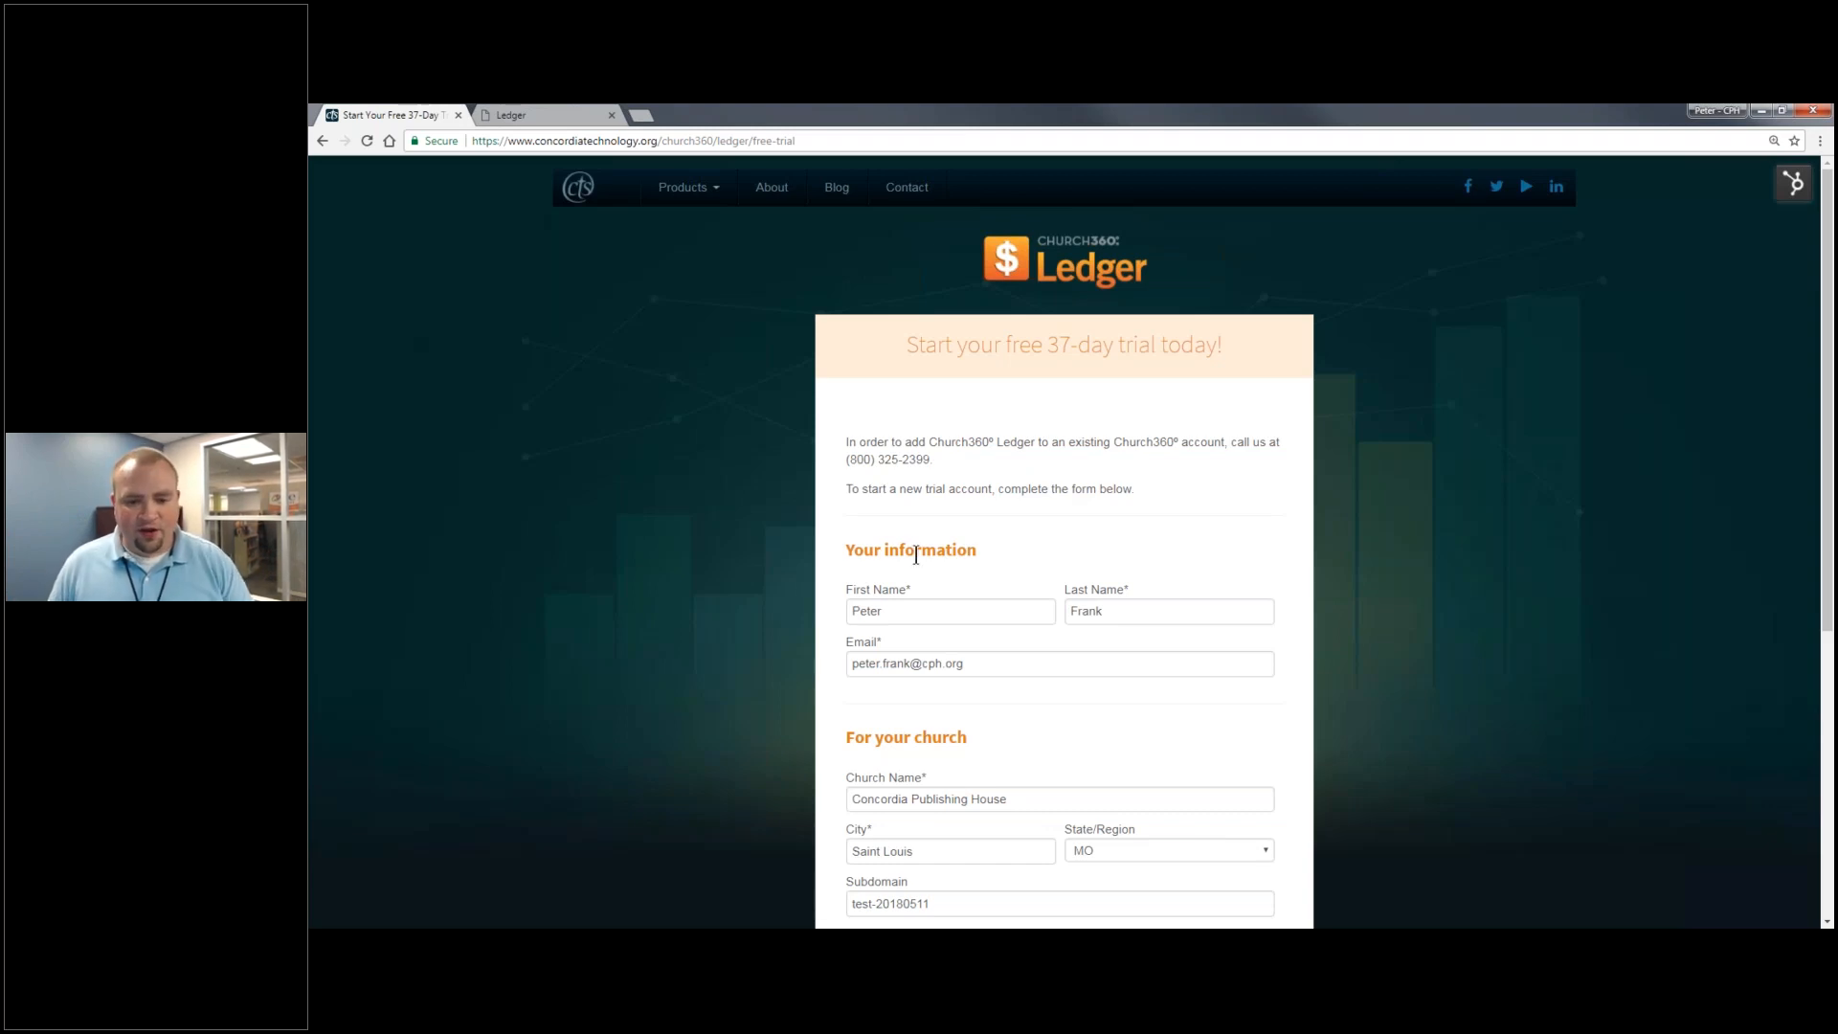
scroll(887, 555, down, 3)
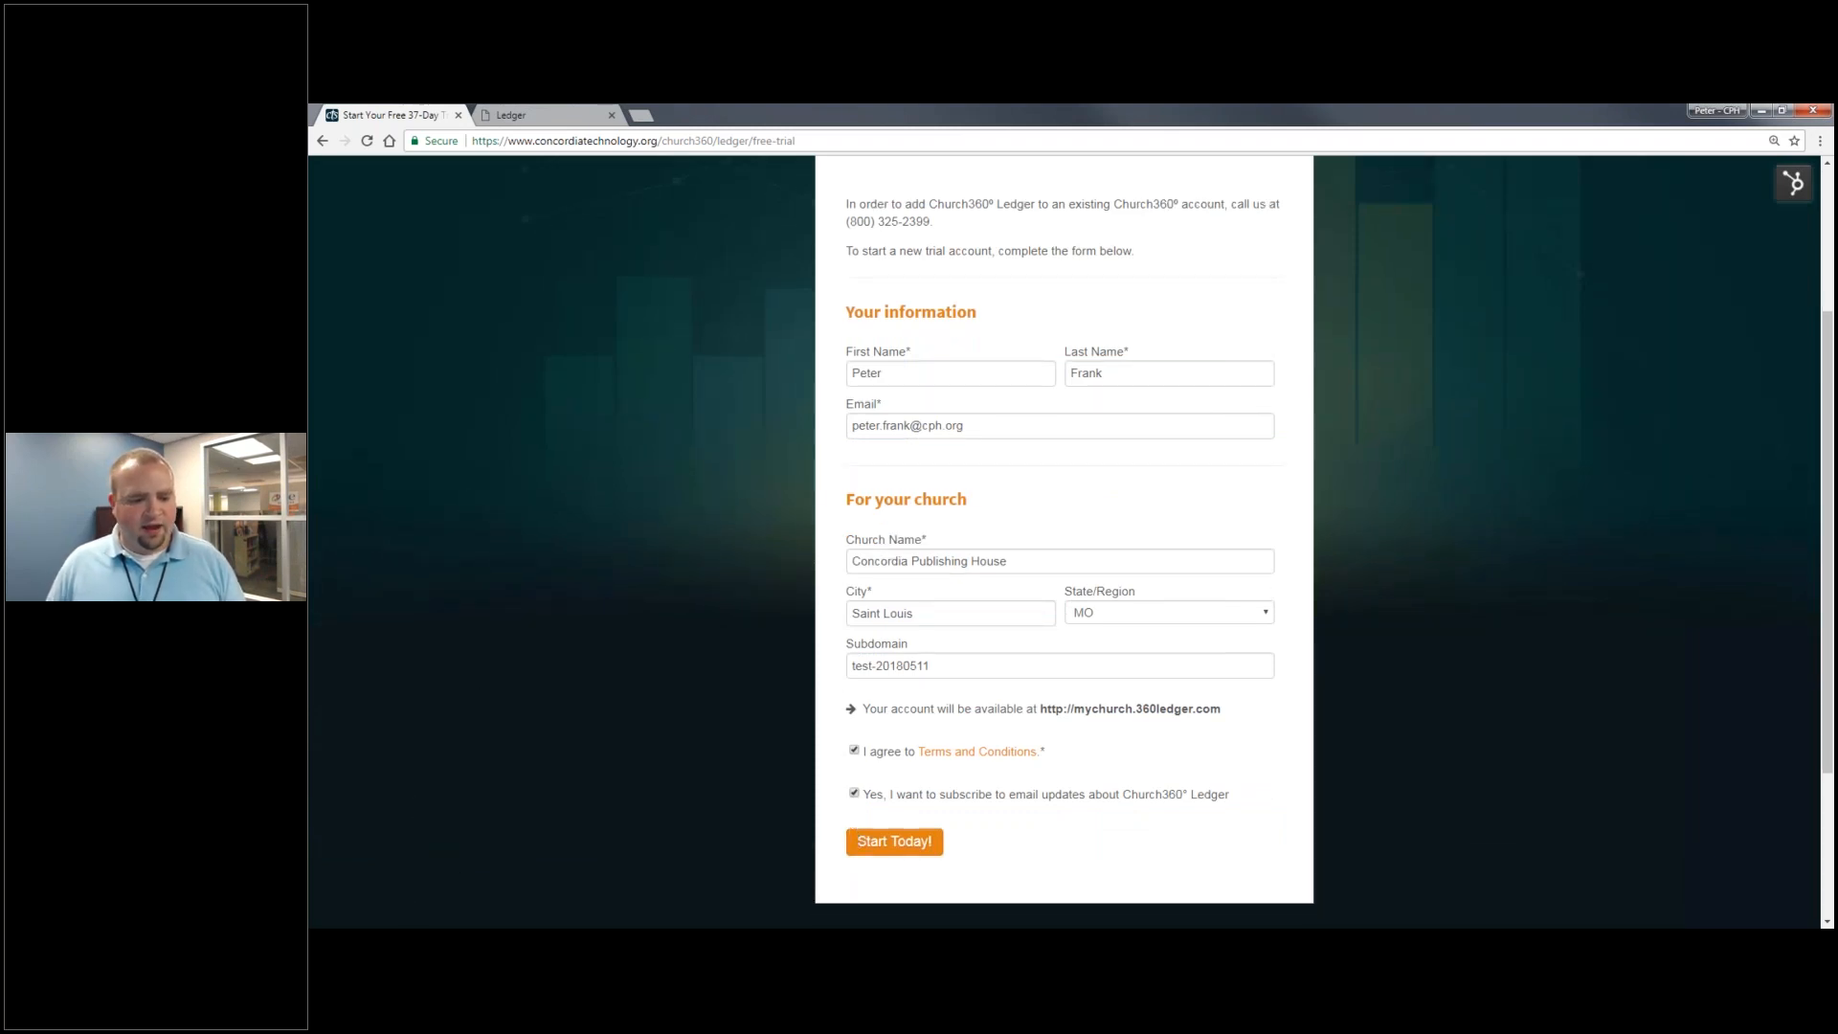
mouse_move(373, 924)
click(649, 858)
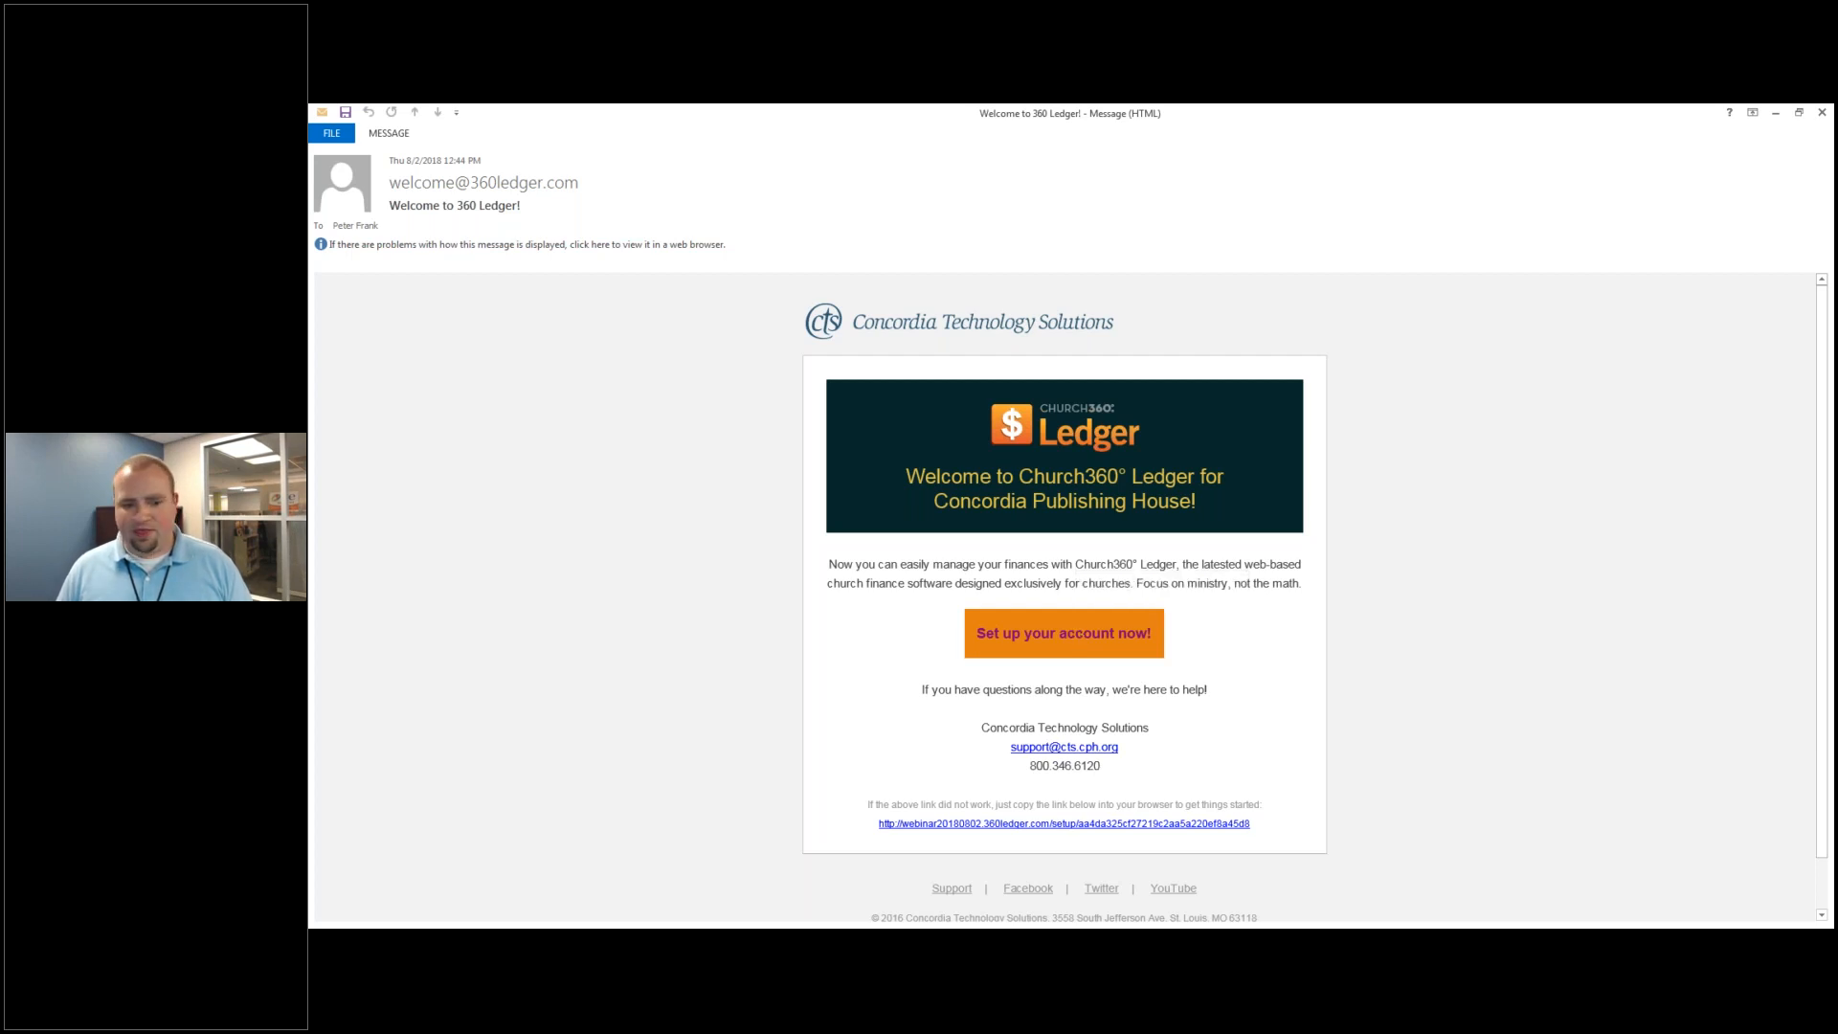
- Go back to Chrome and show the filled-in Ledger Sign up page
key(alt+Tab)
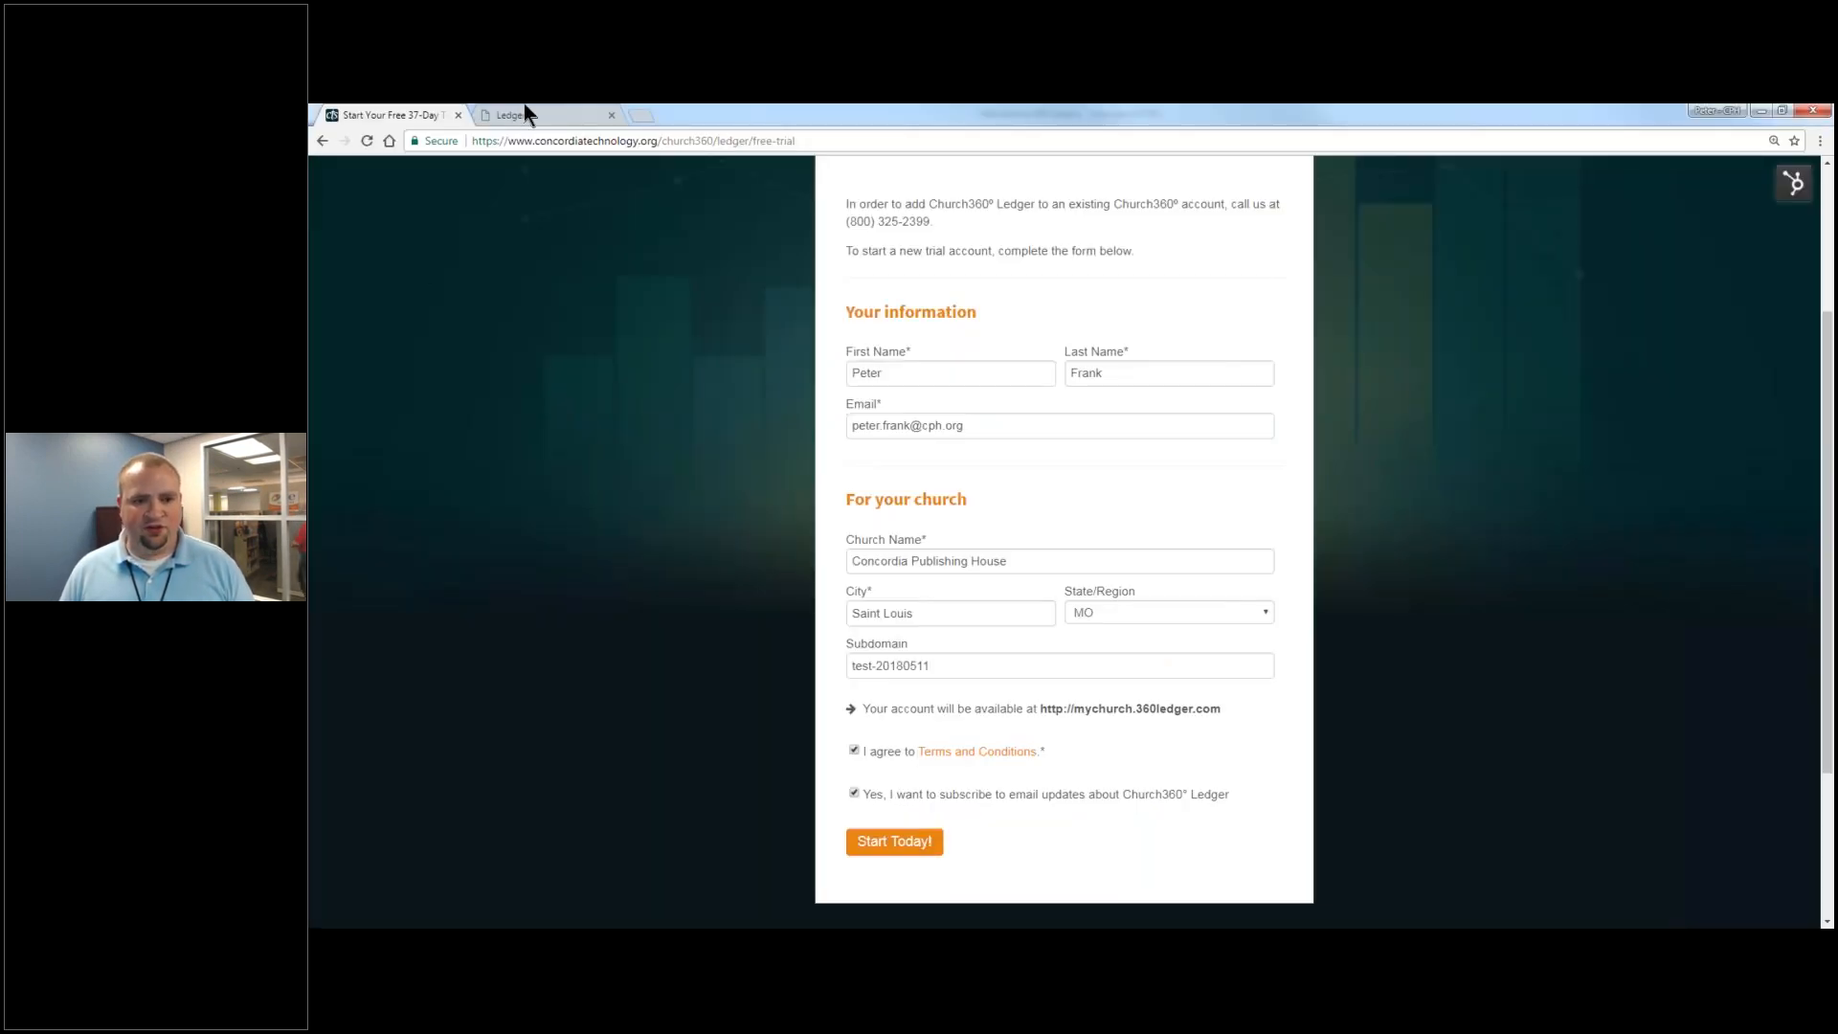
click(548, 122)
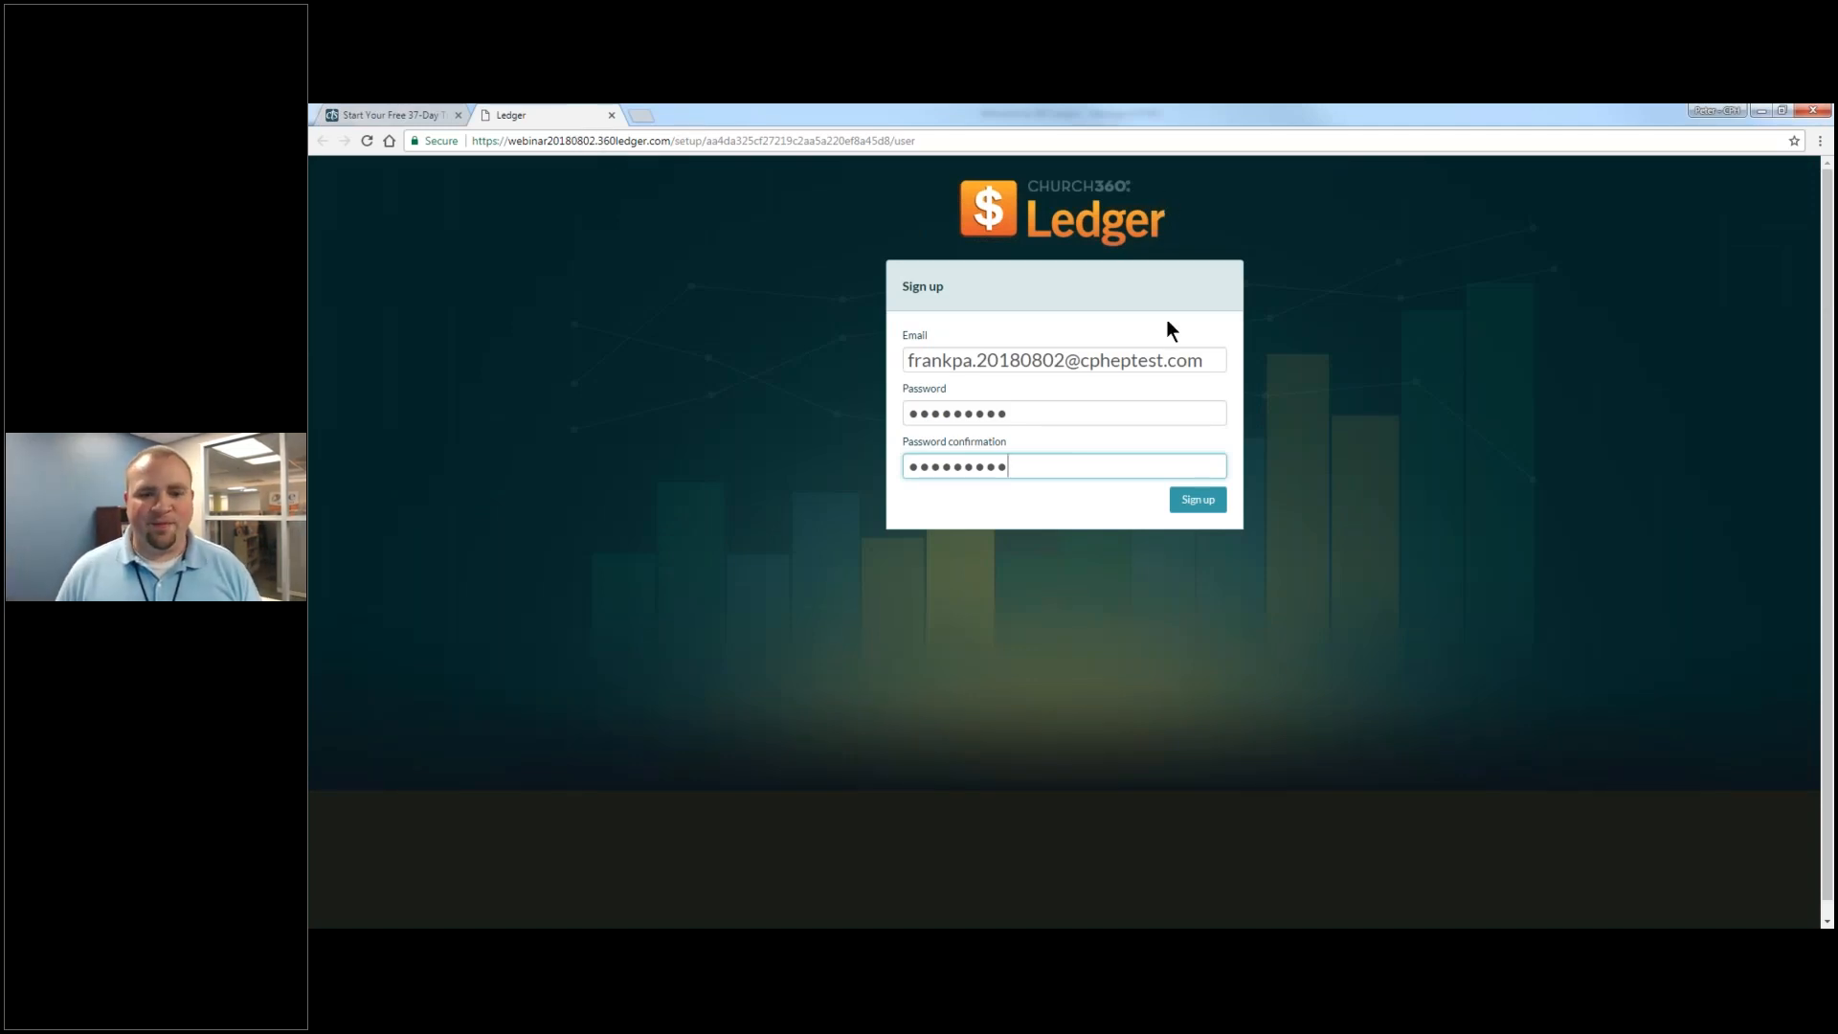
- Sign up, then enter the church's phone number and street address and submit
click(1194, 510)
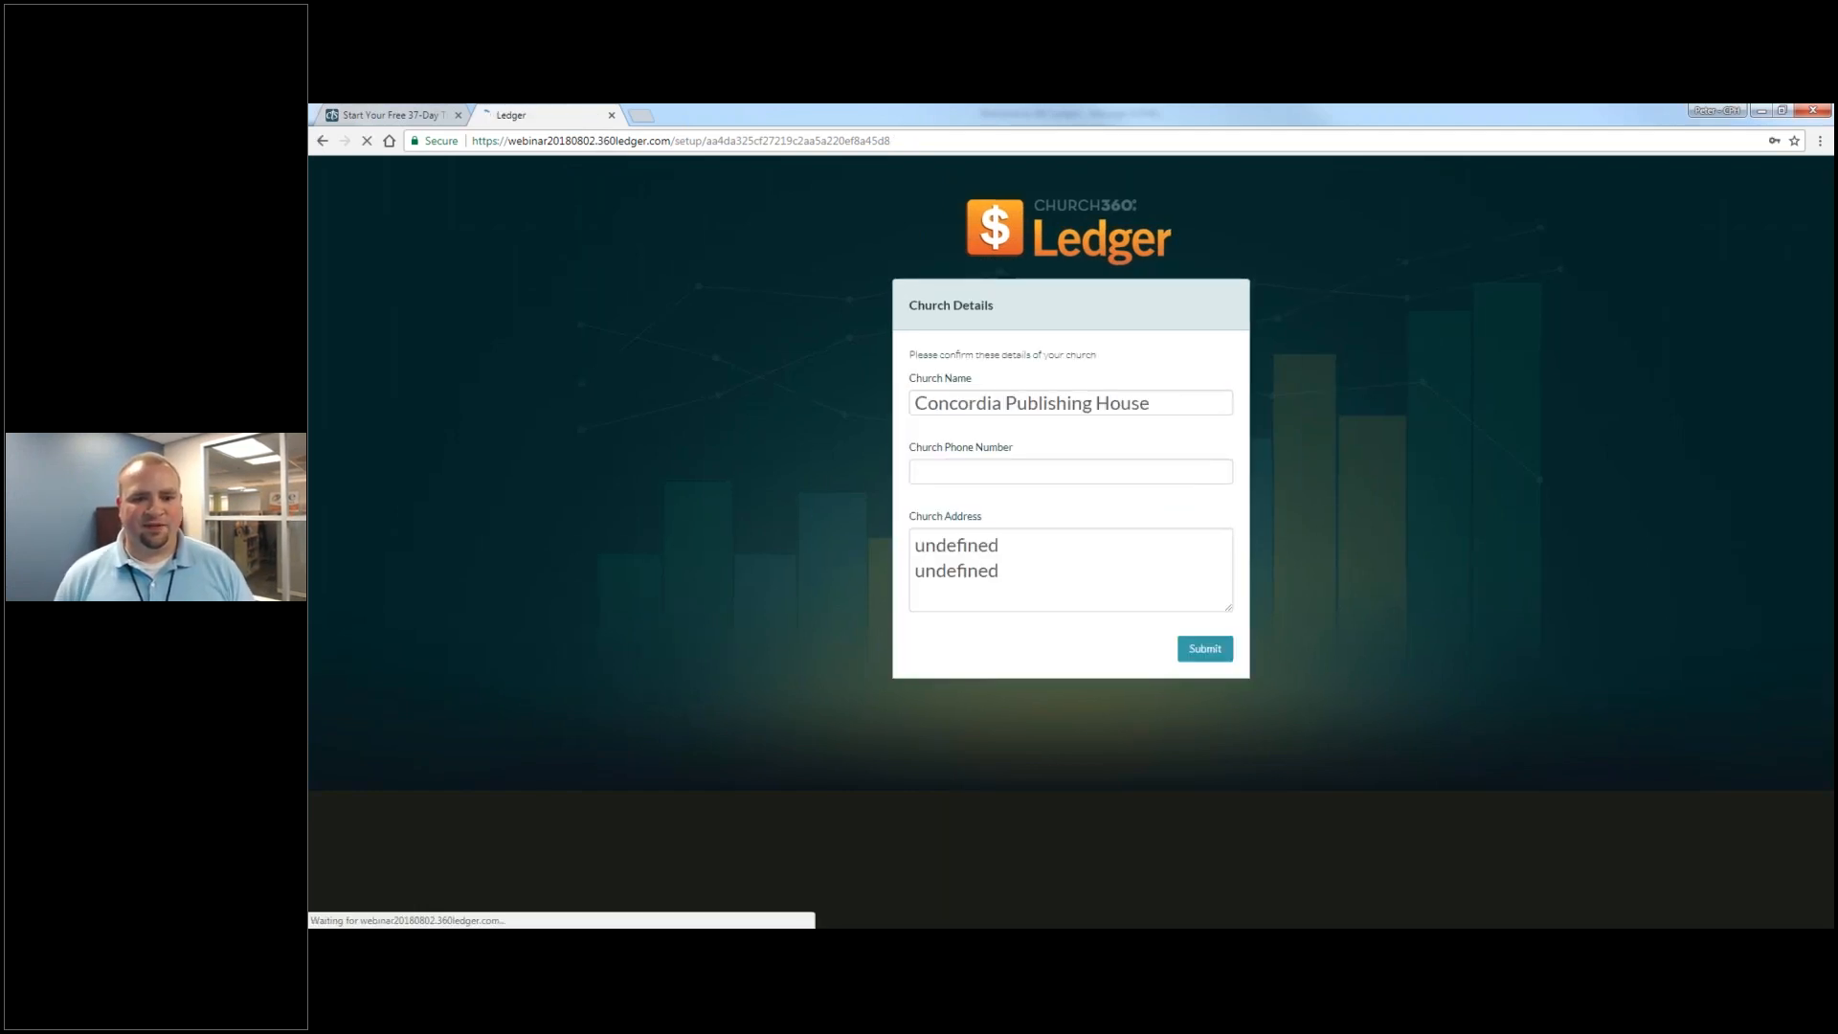
click(1118, 475)
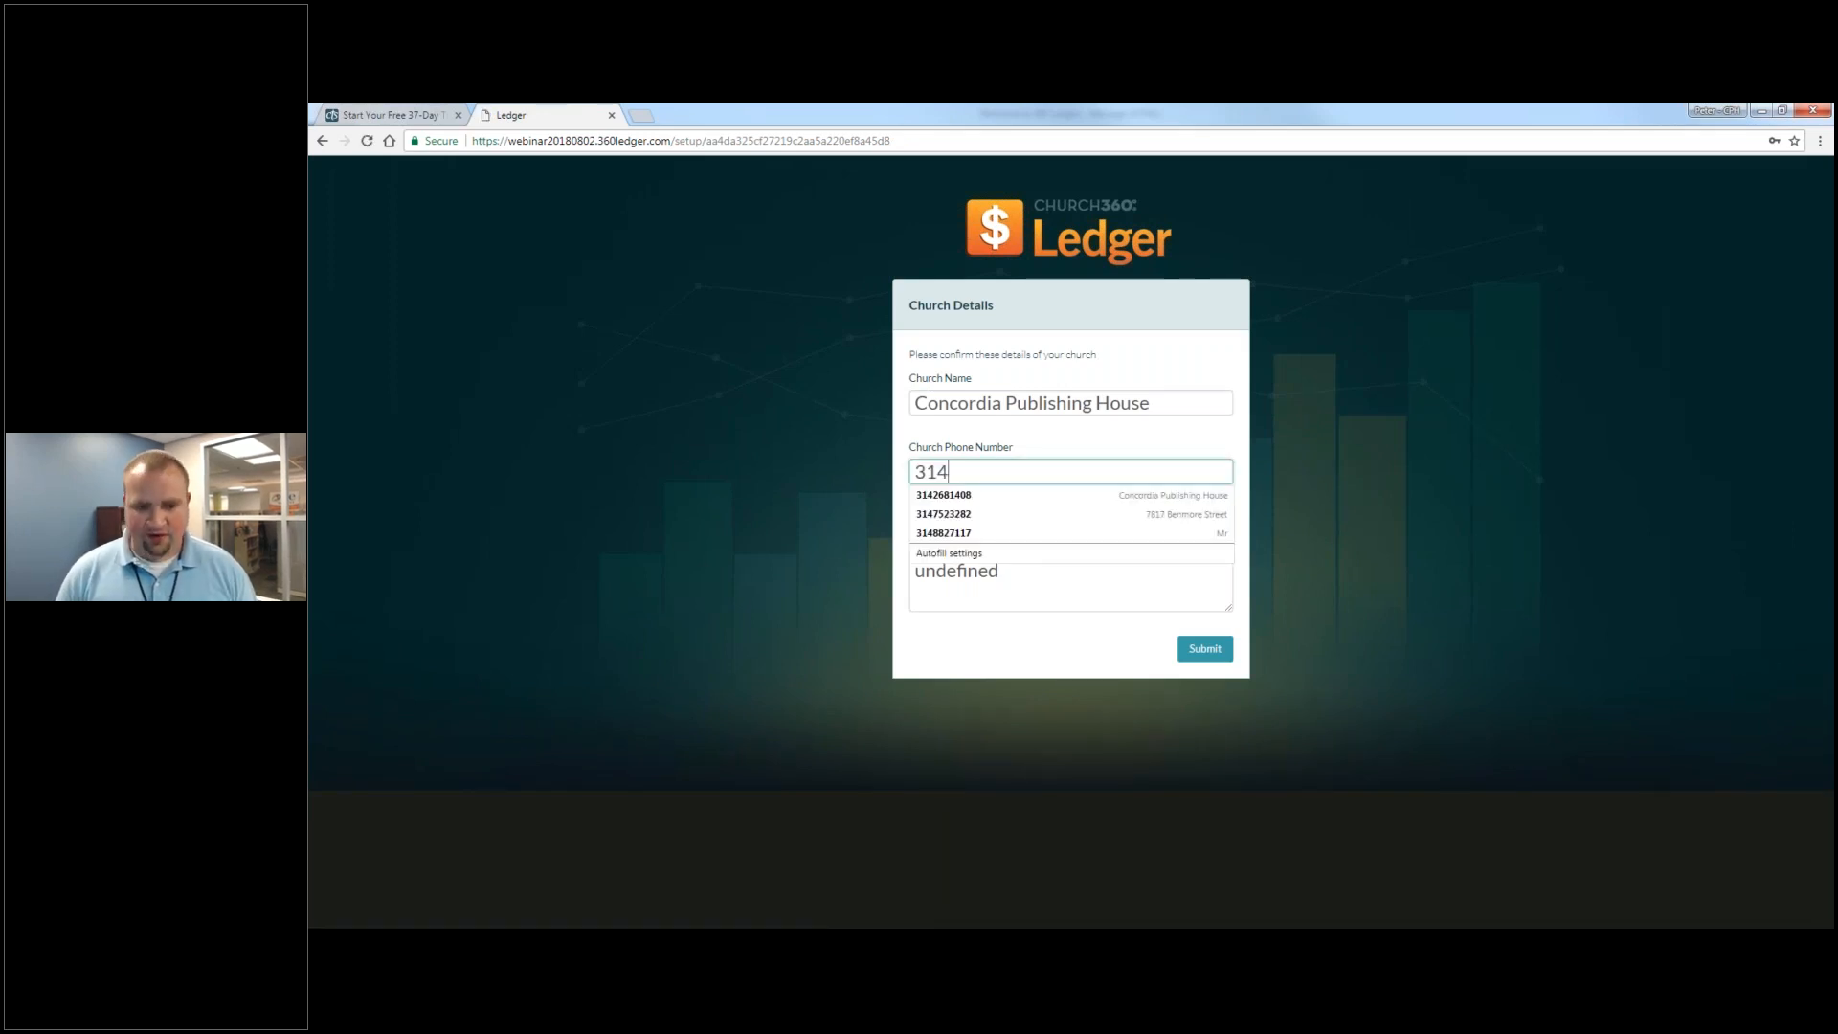
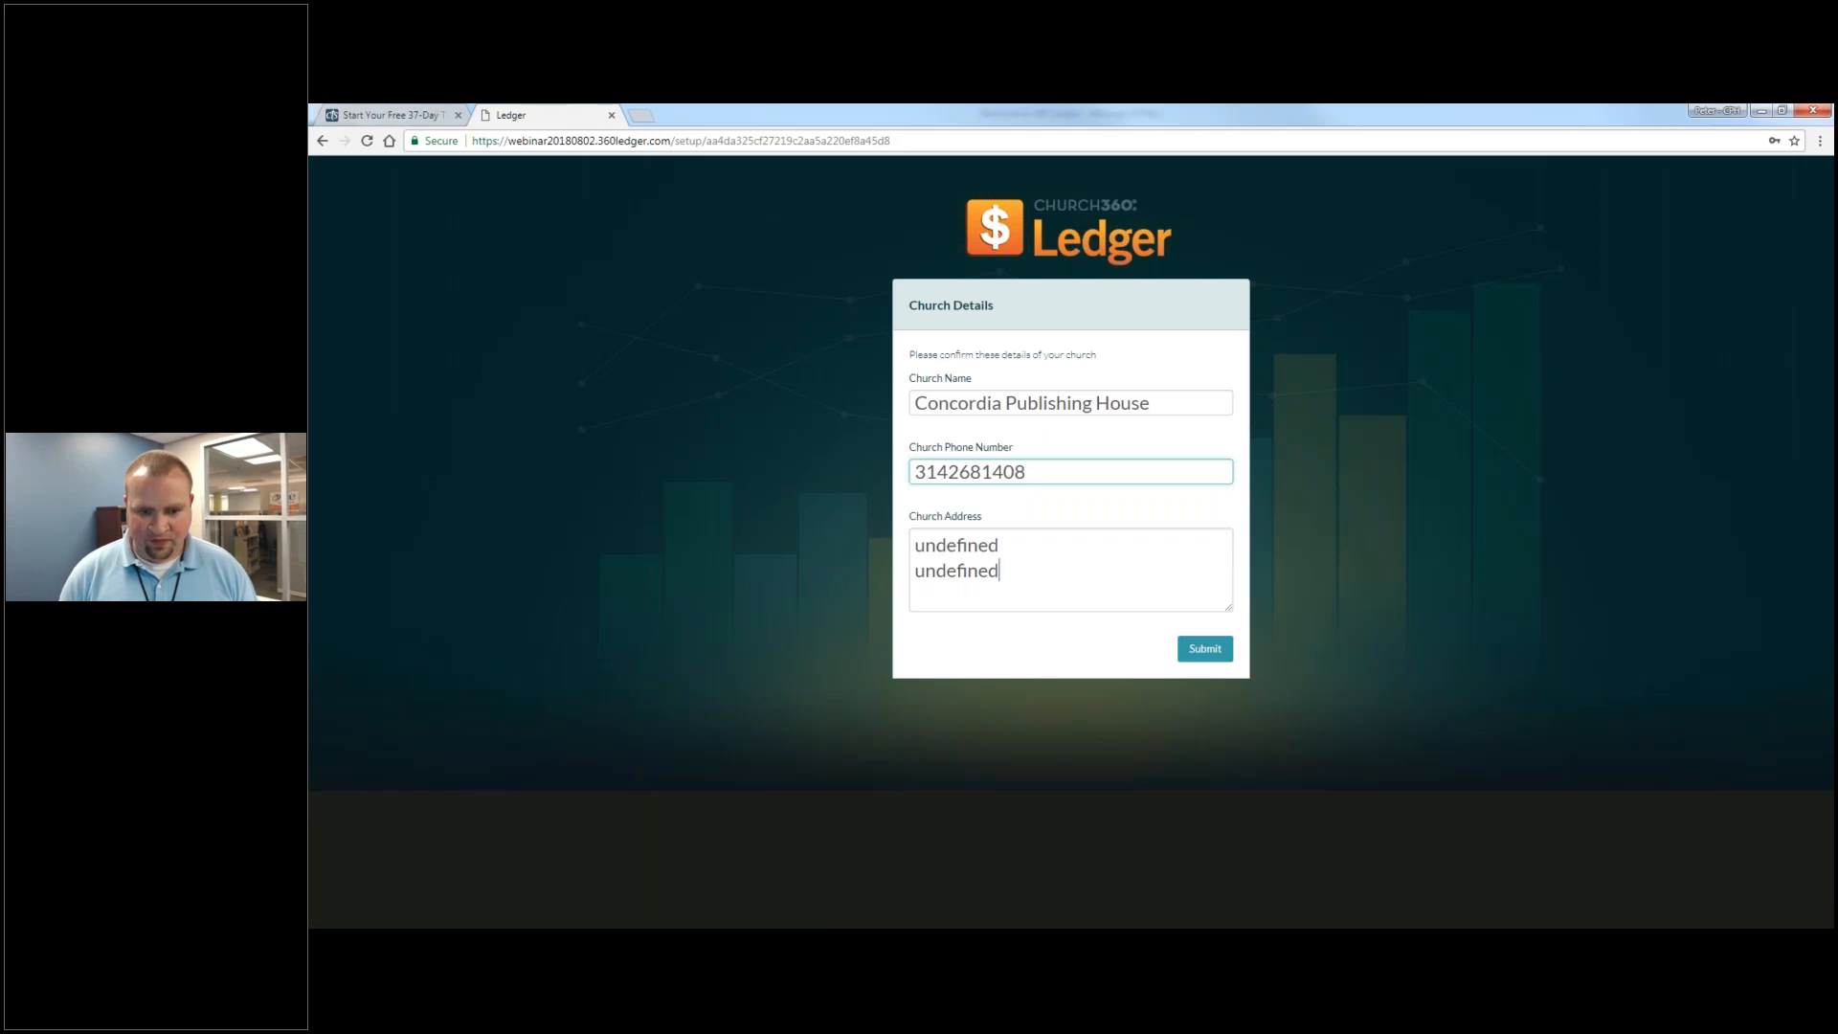
key(Tab)
key(ctrl+a)
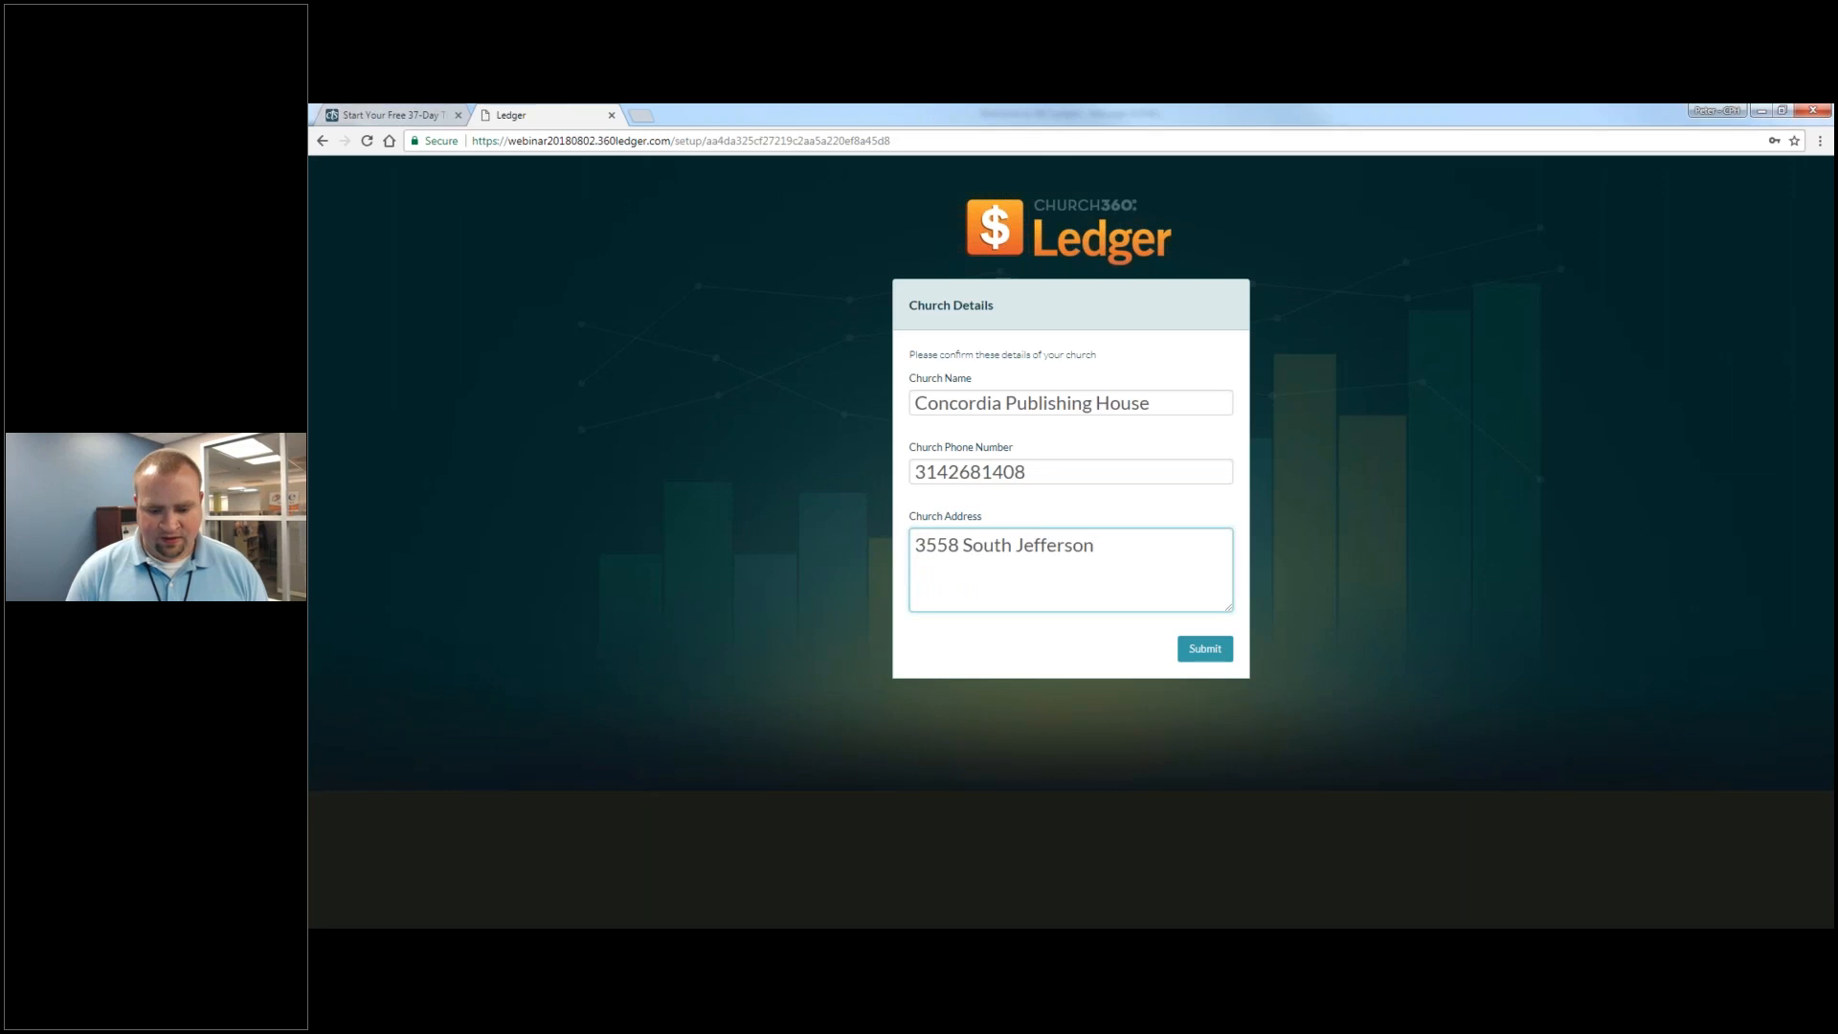
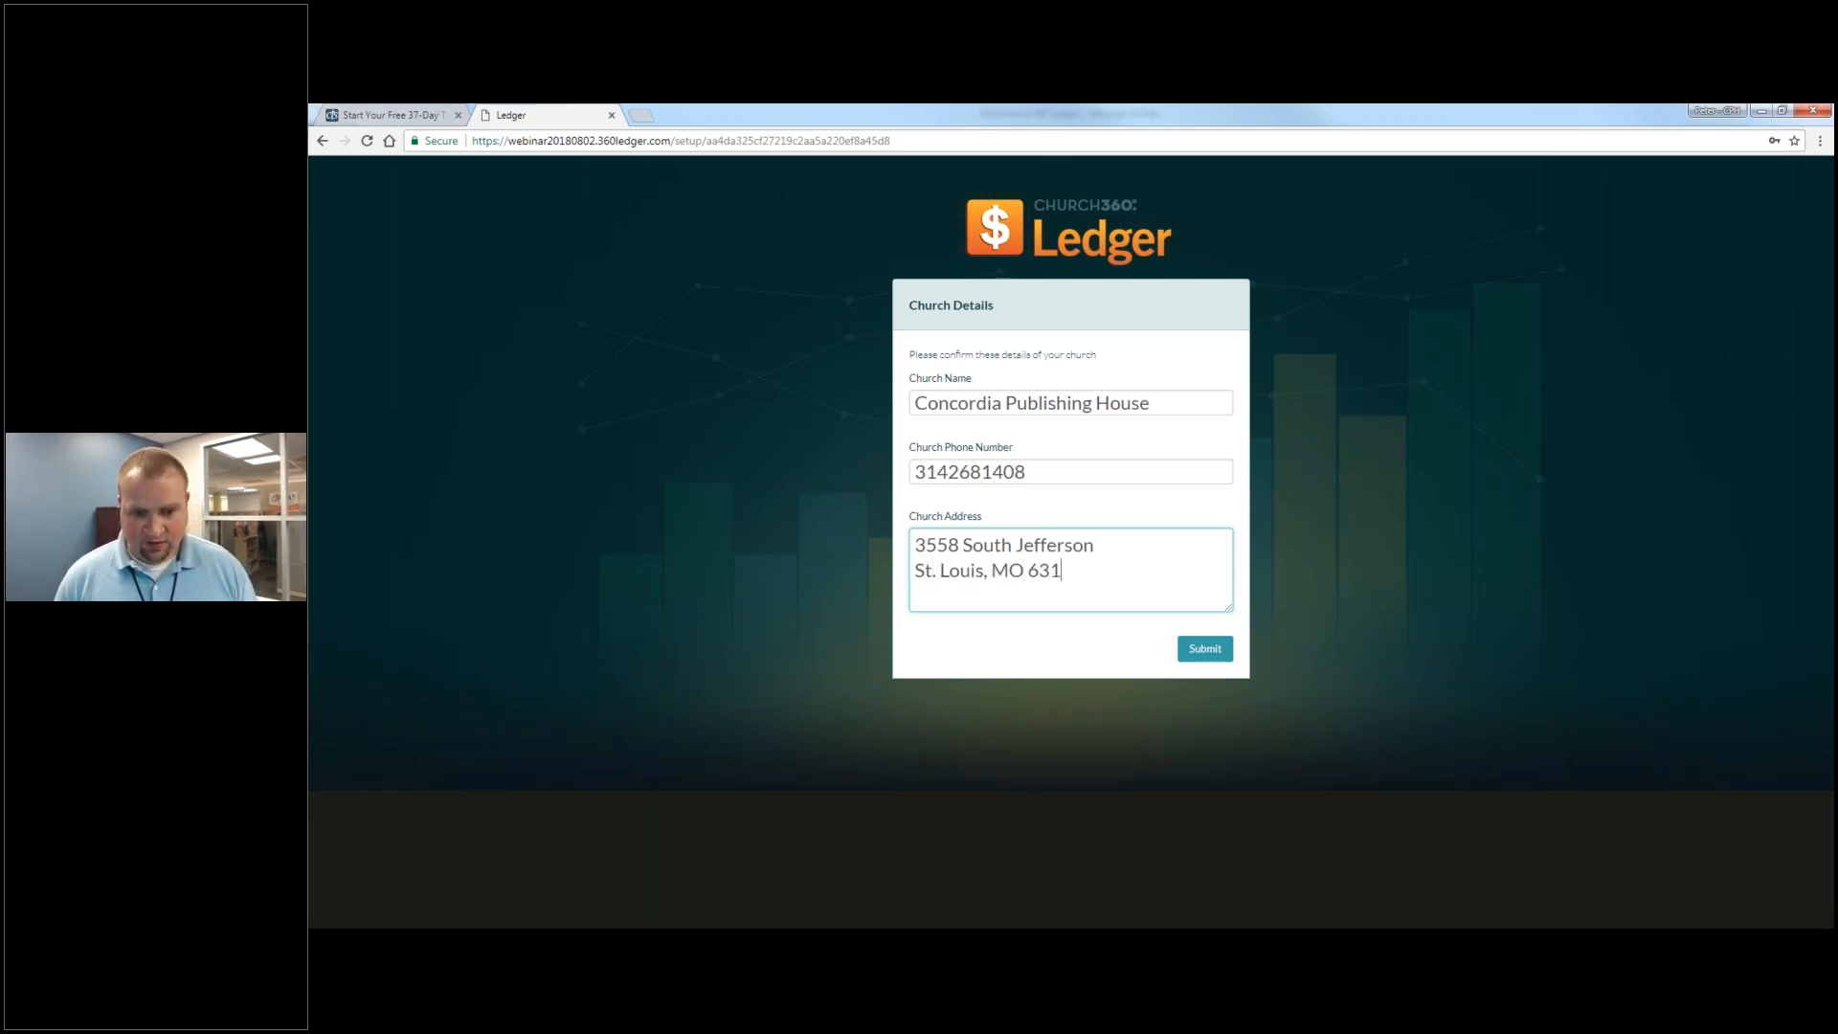
click(1223, 659)
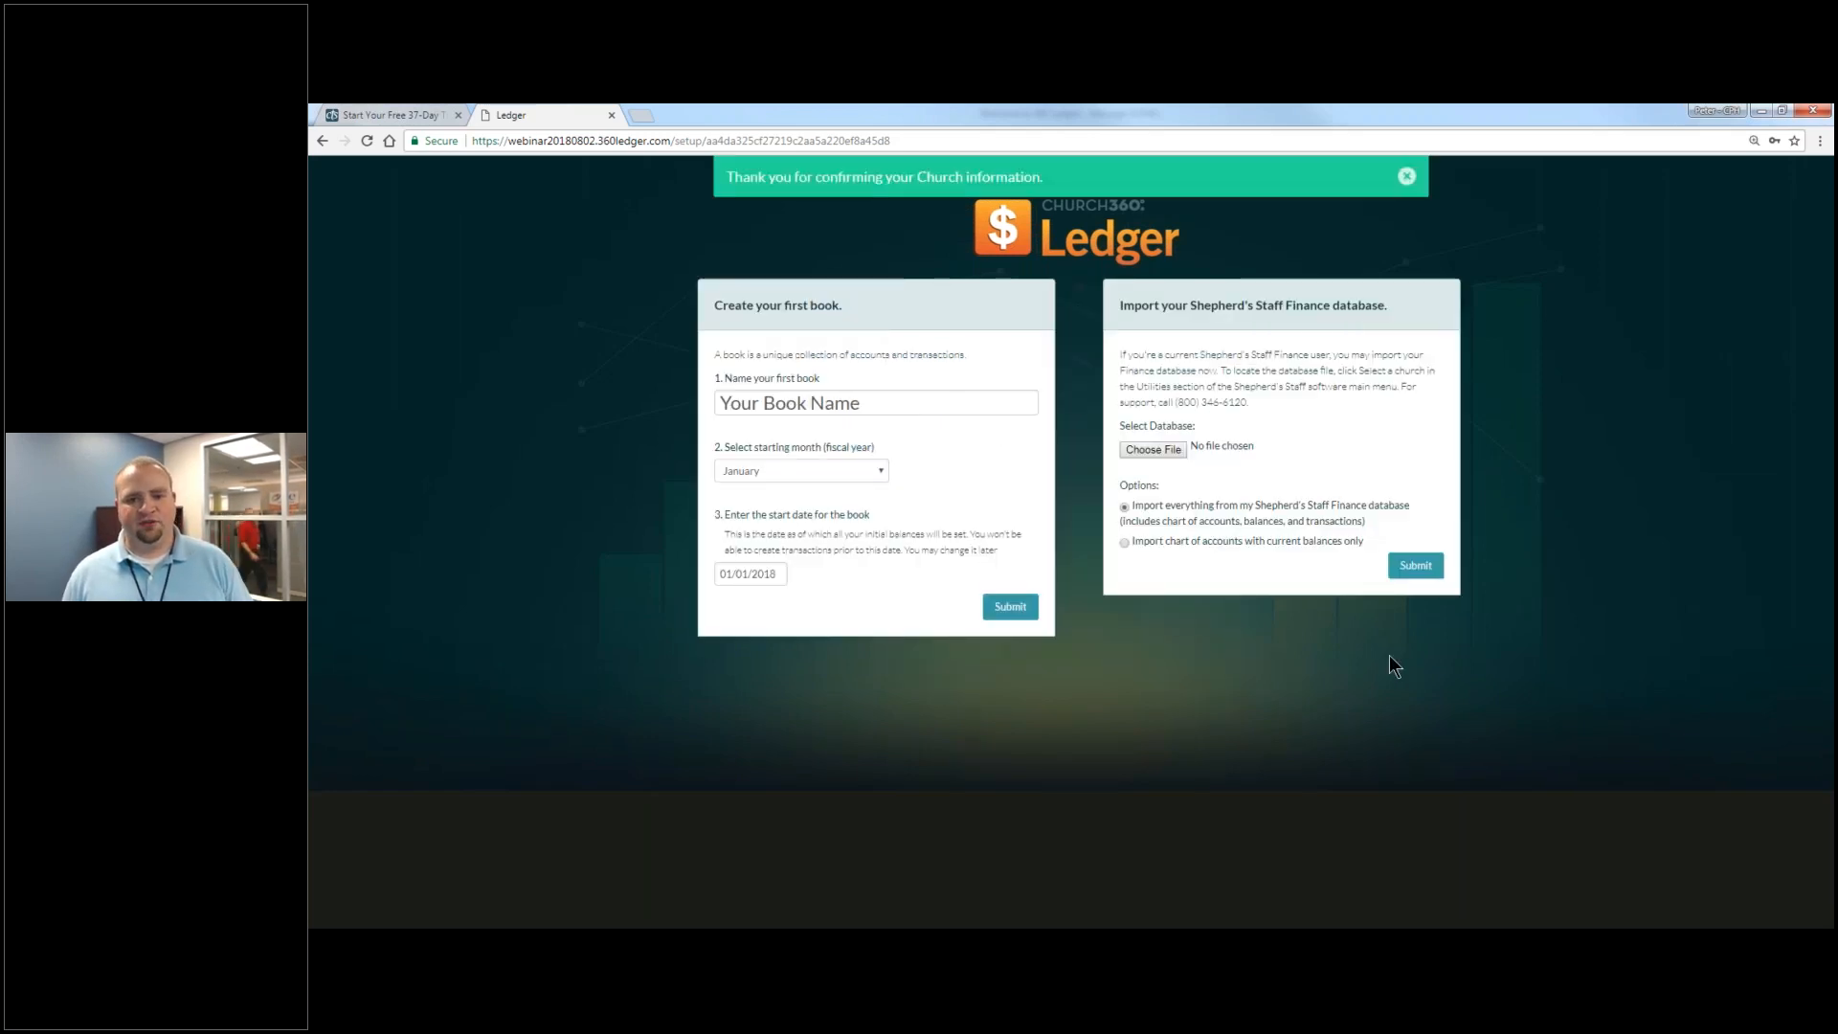
- Enlarge the page and create the first book named 'Salem Lutheran Church'
key(ctrl+plus)
key(ctrl+plus)
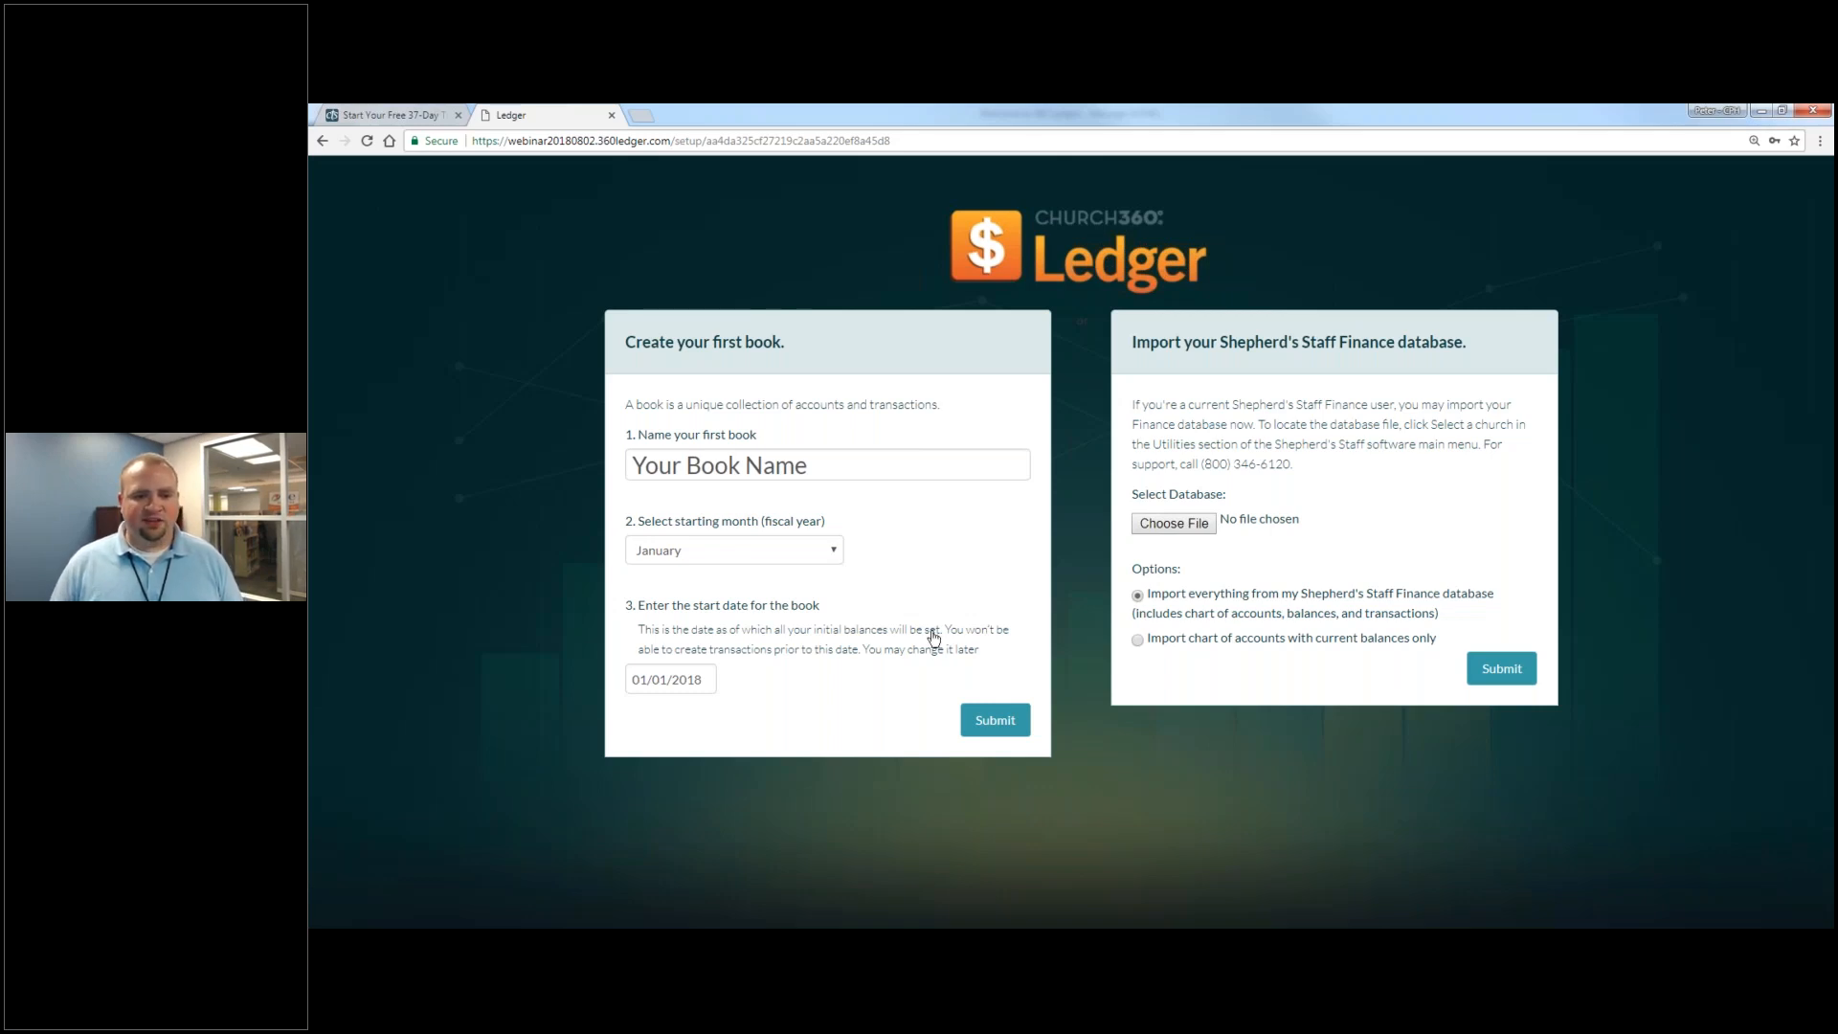
drag(815, 464, 581, 447)
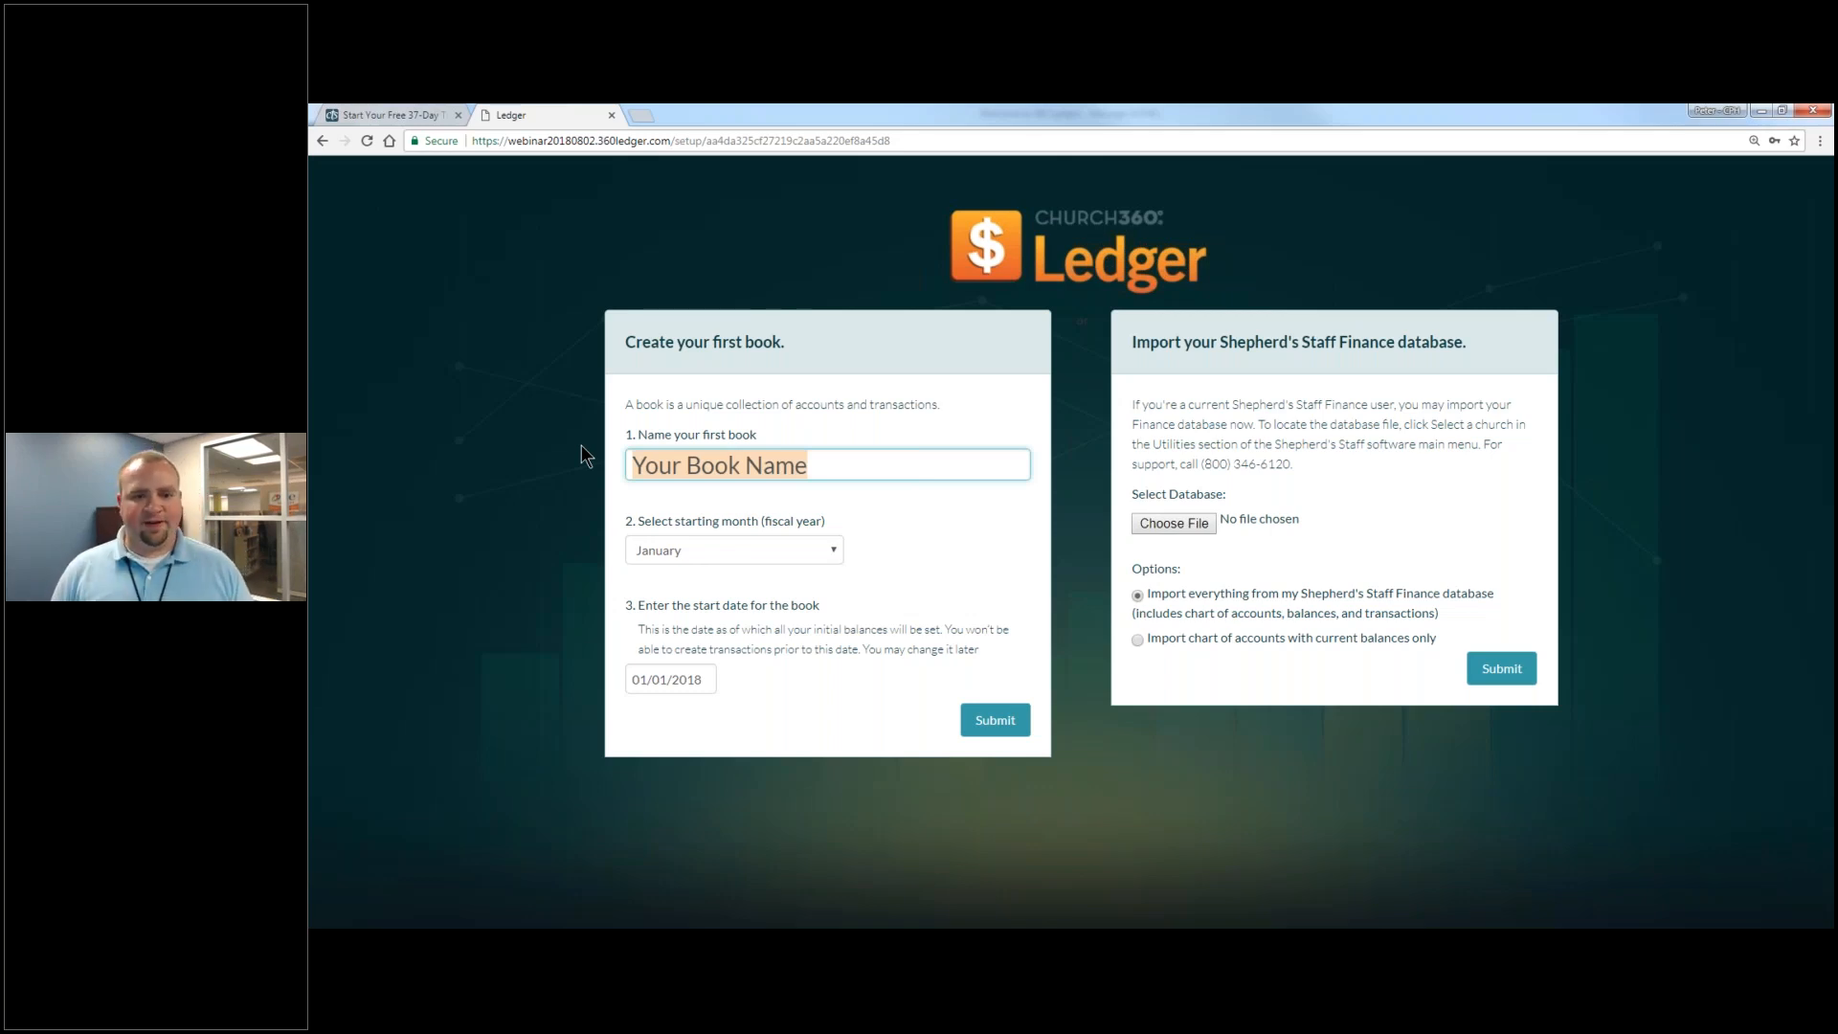
text(Churchj)
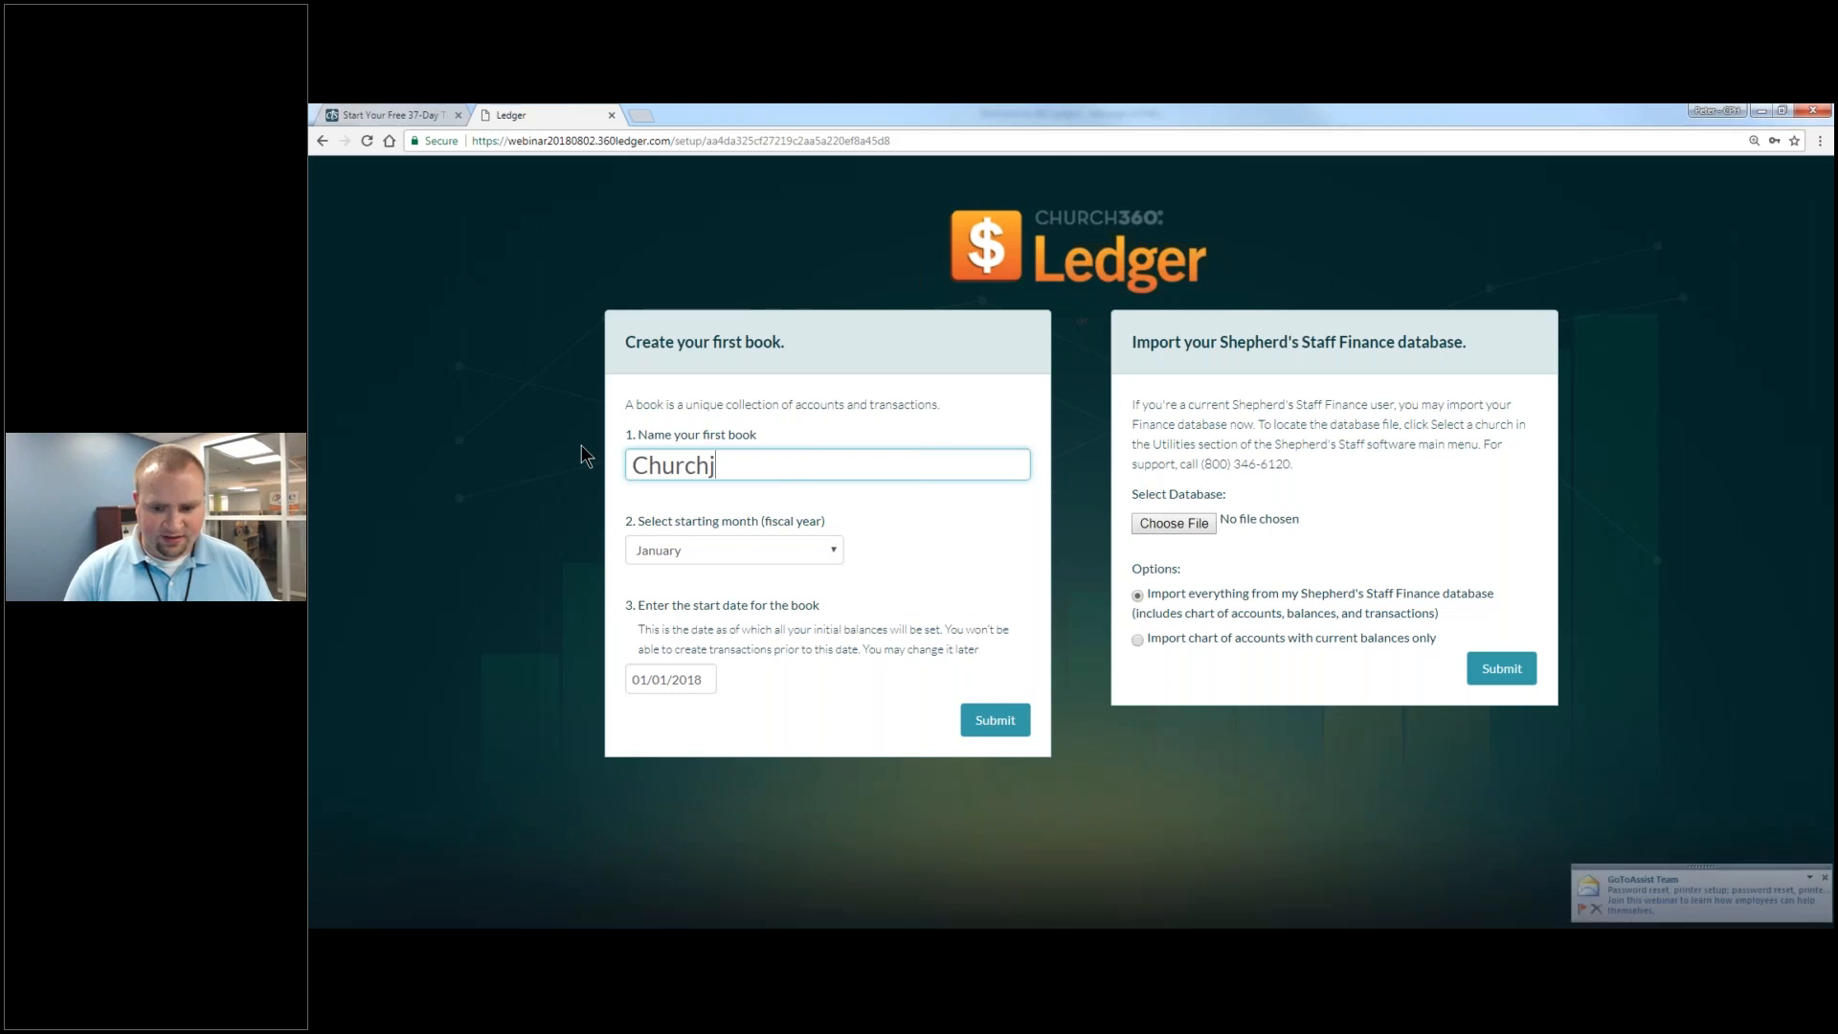
key(BackSpace)
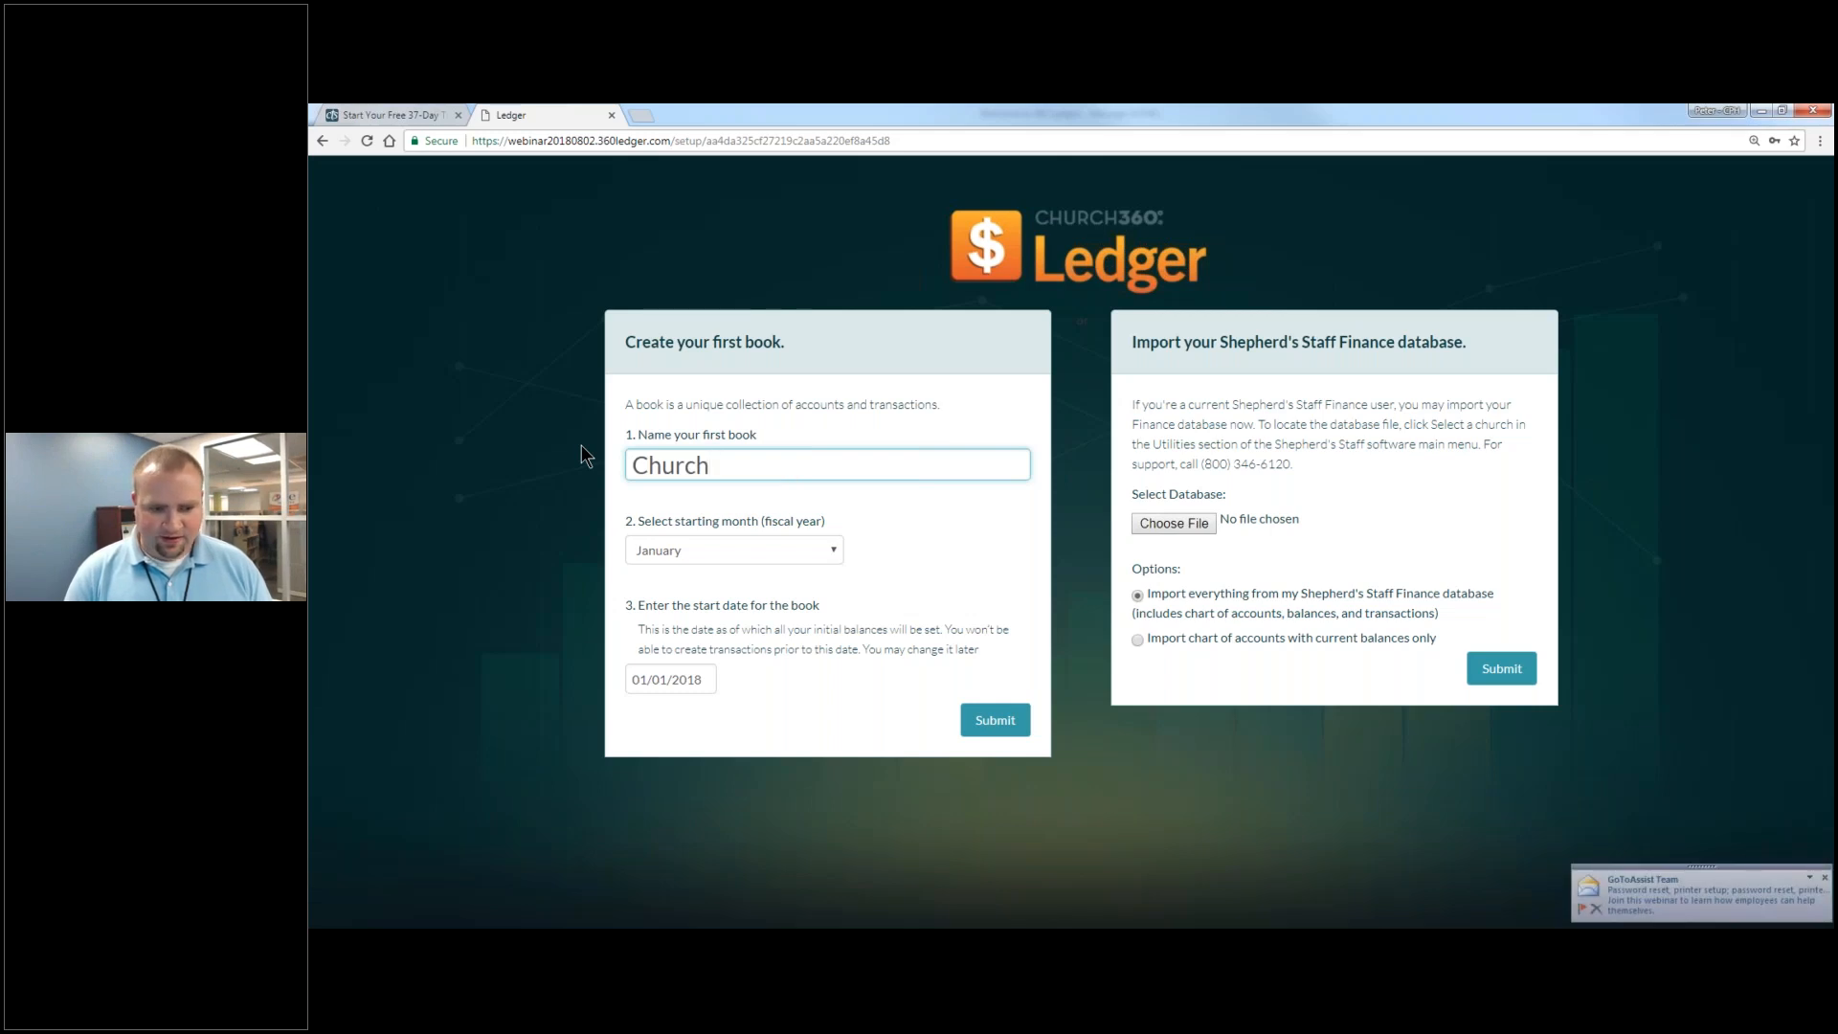
key(ctrl+a)
text(SA)
key(BackSpace)
text(alem Lutheran Church)
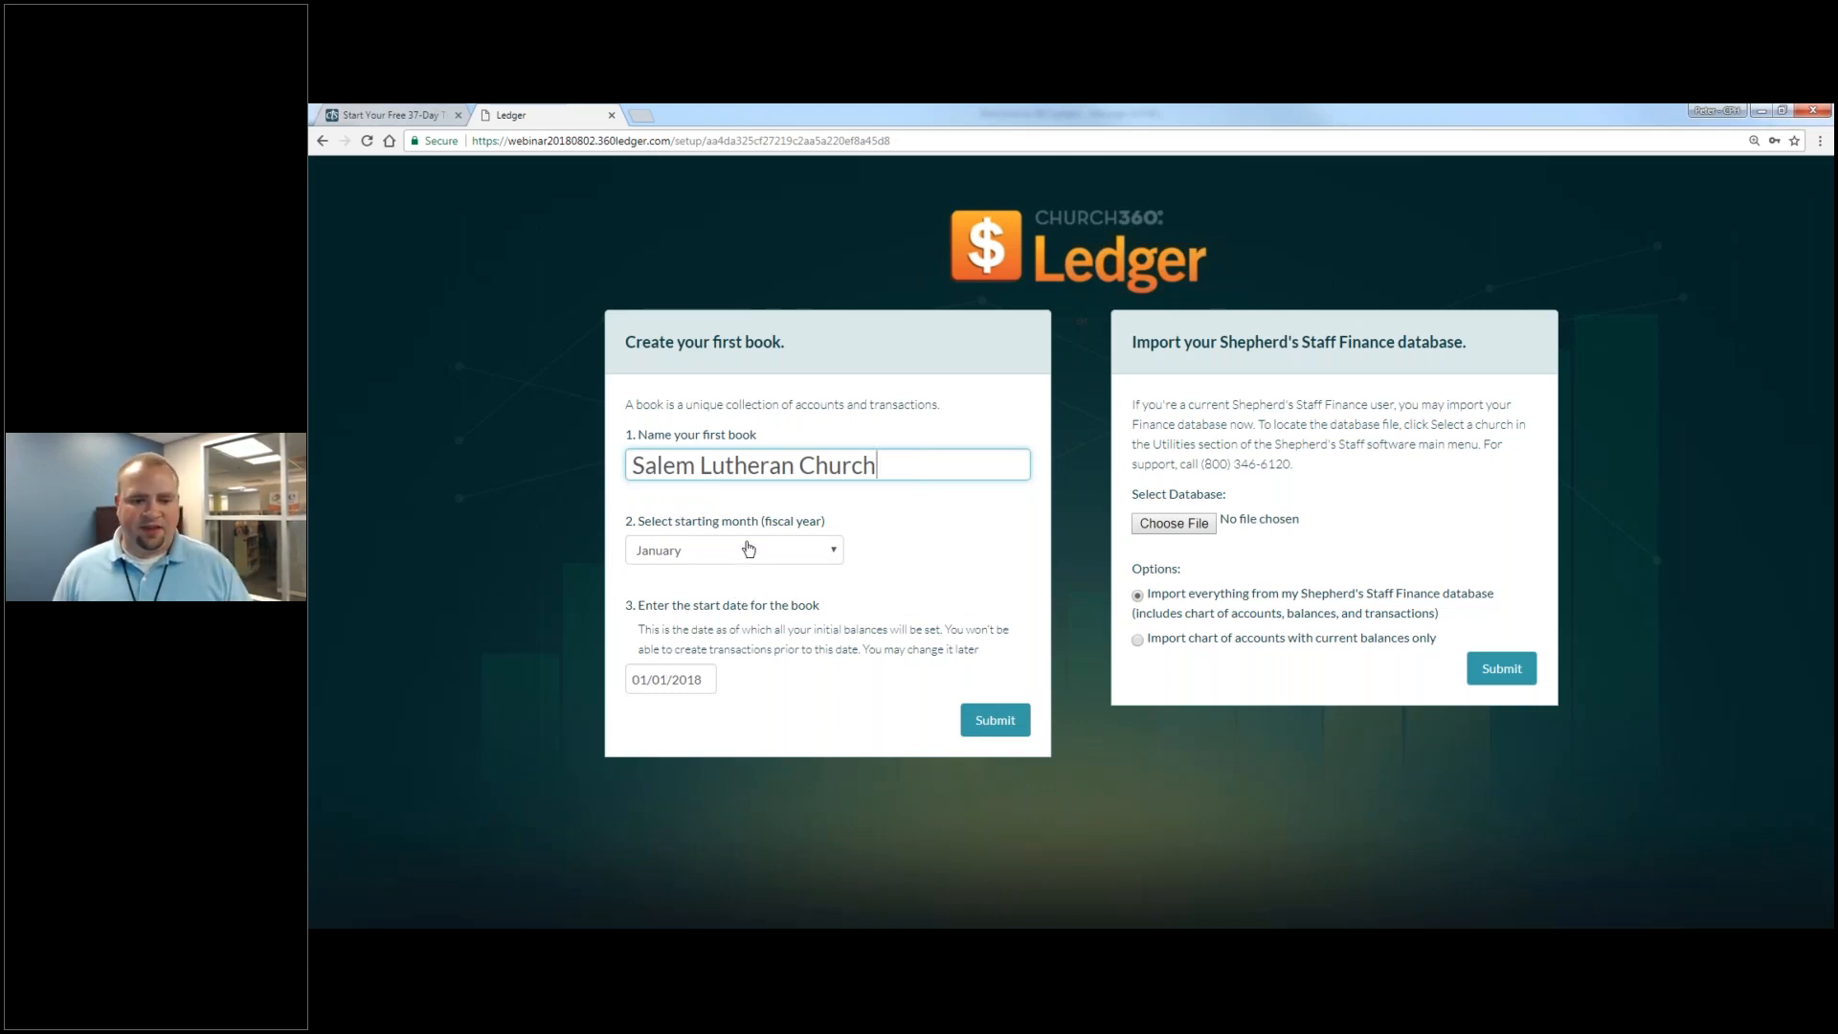
click(998, 727)
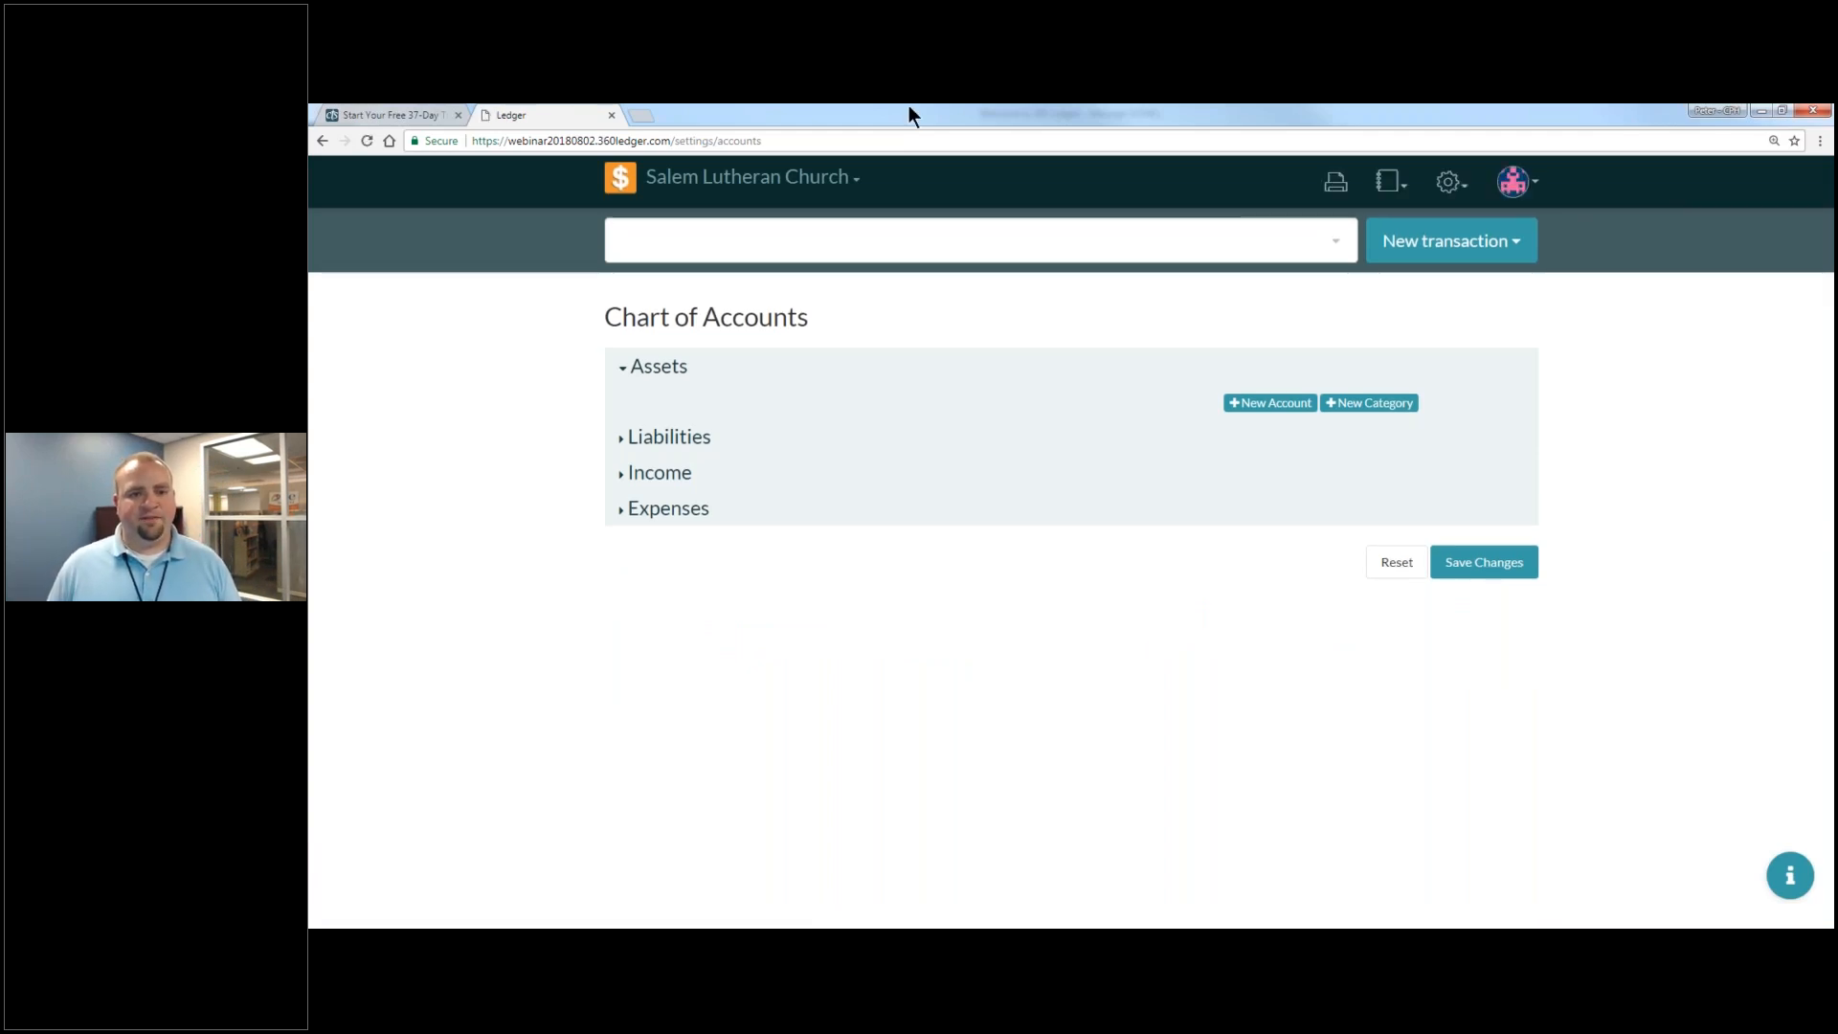
- Browse the books list and account category suggestions, then bring up the gear settings menu
click(783, 176)
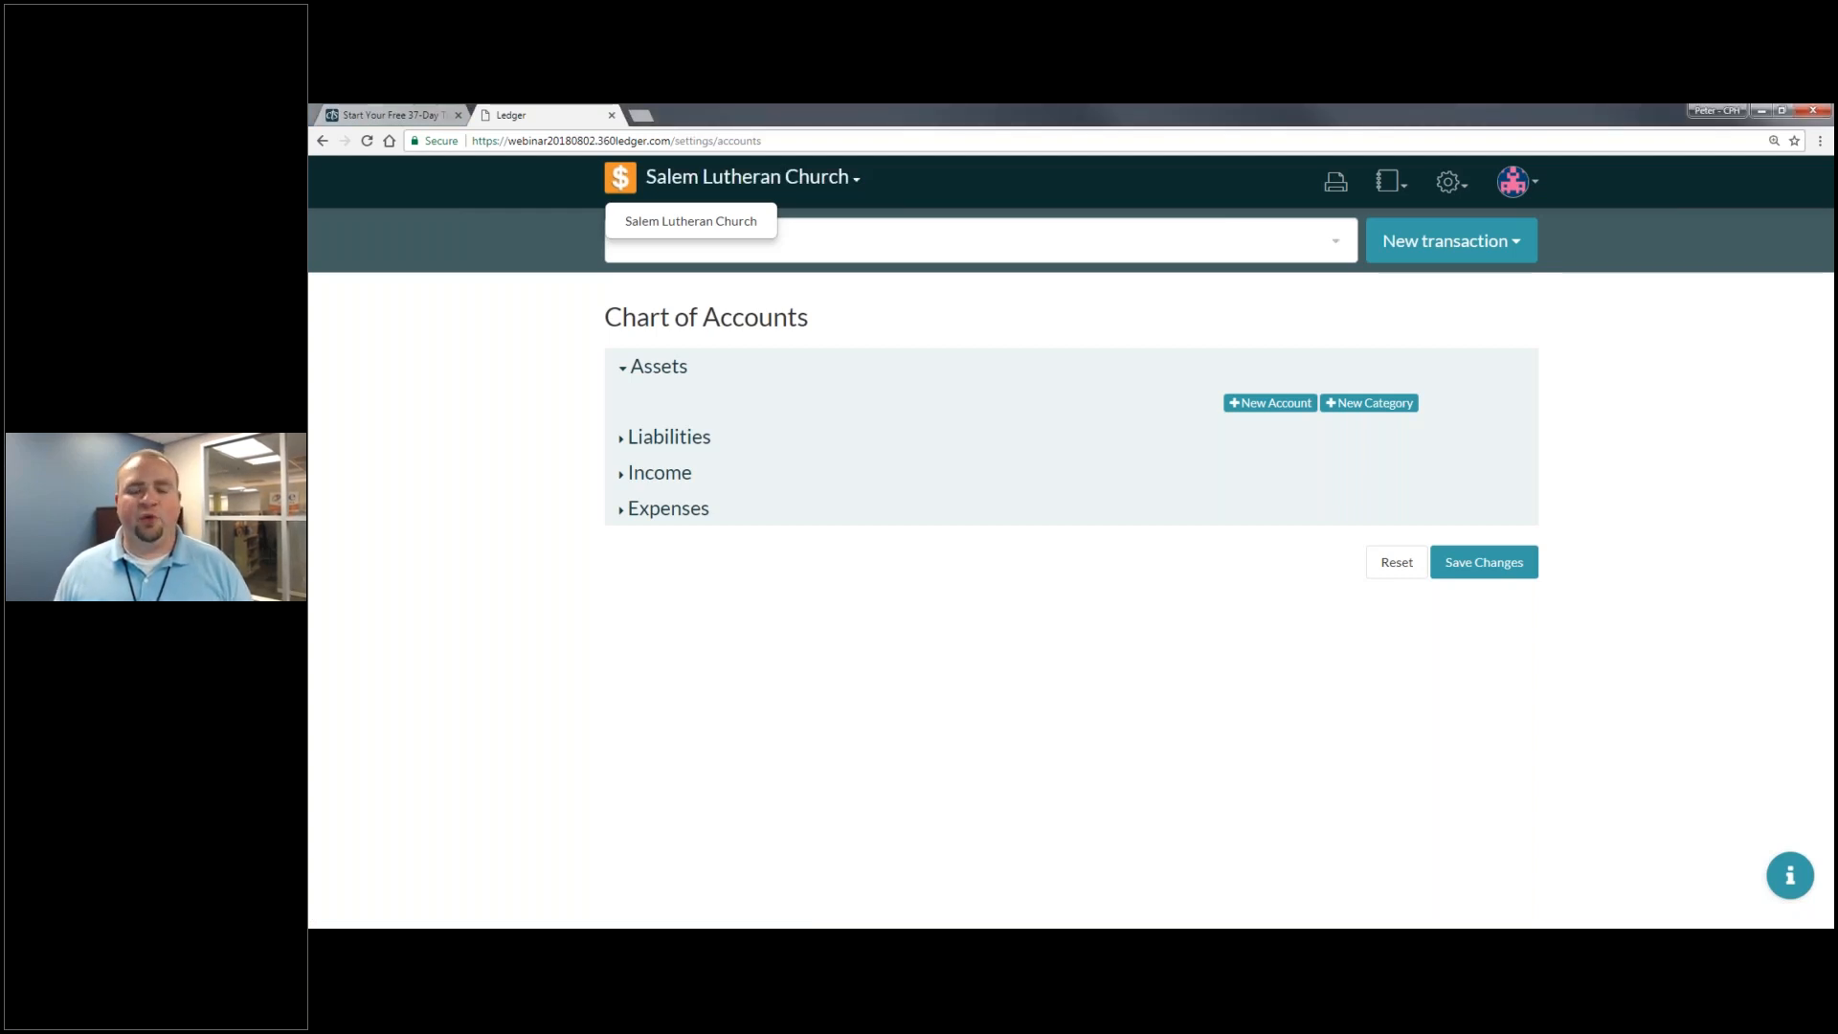
click(991, 285)
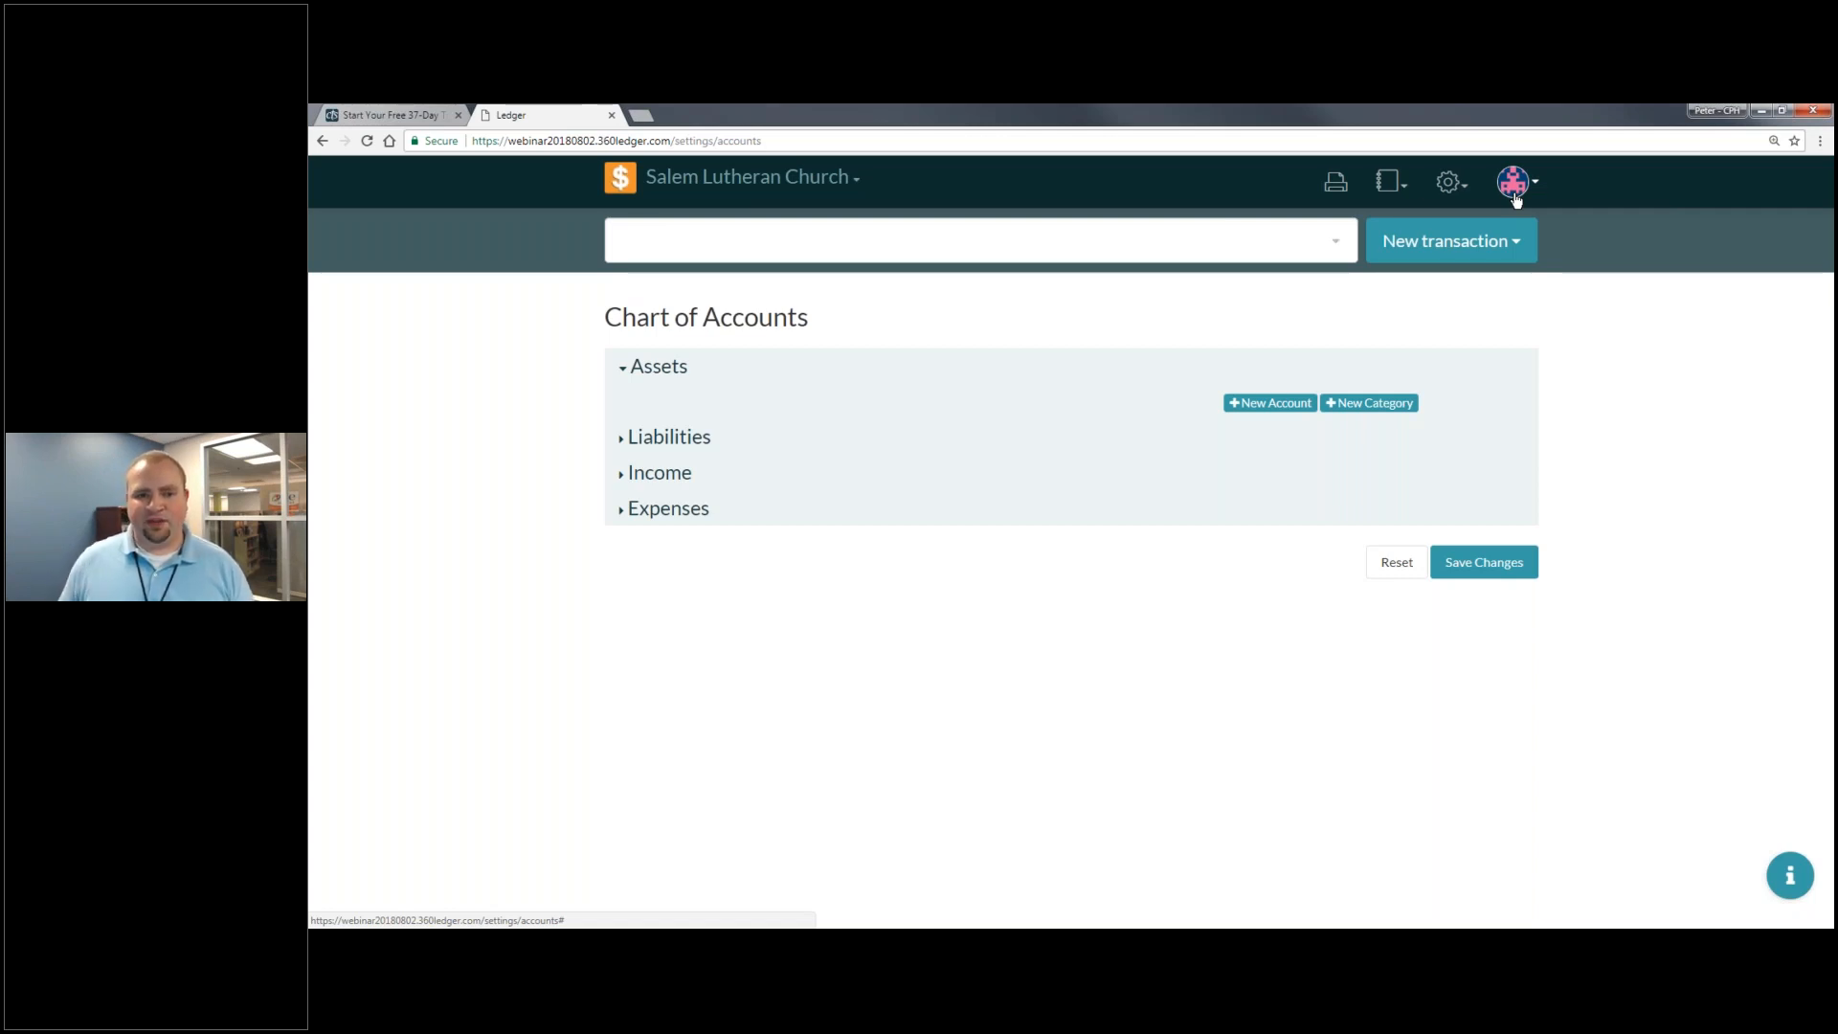
click(1267, 249)
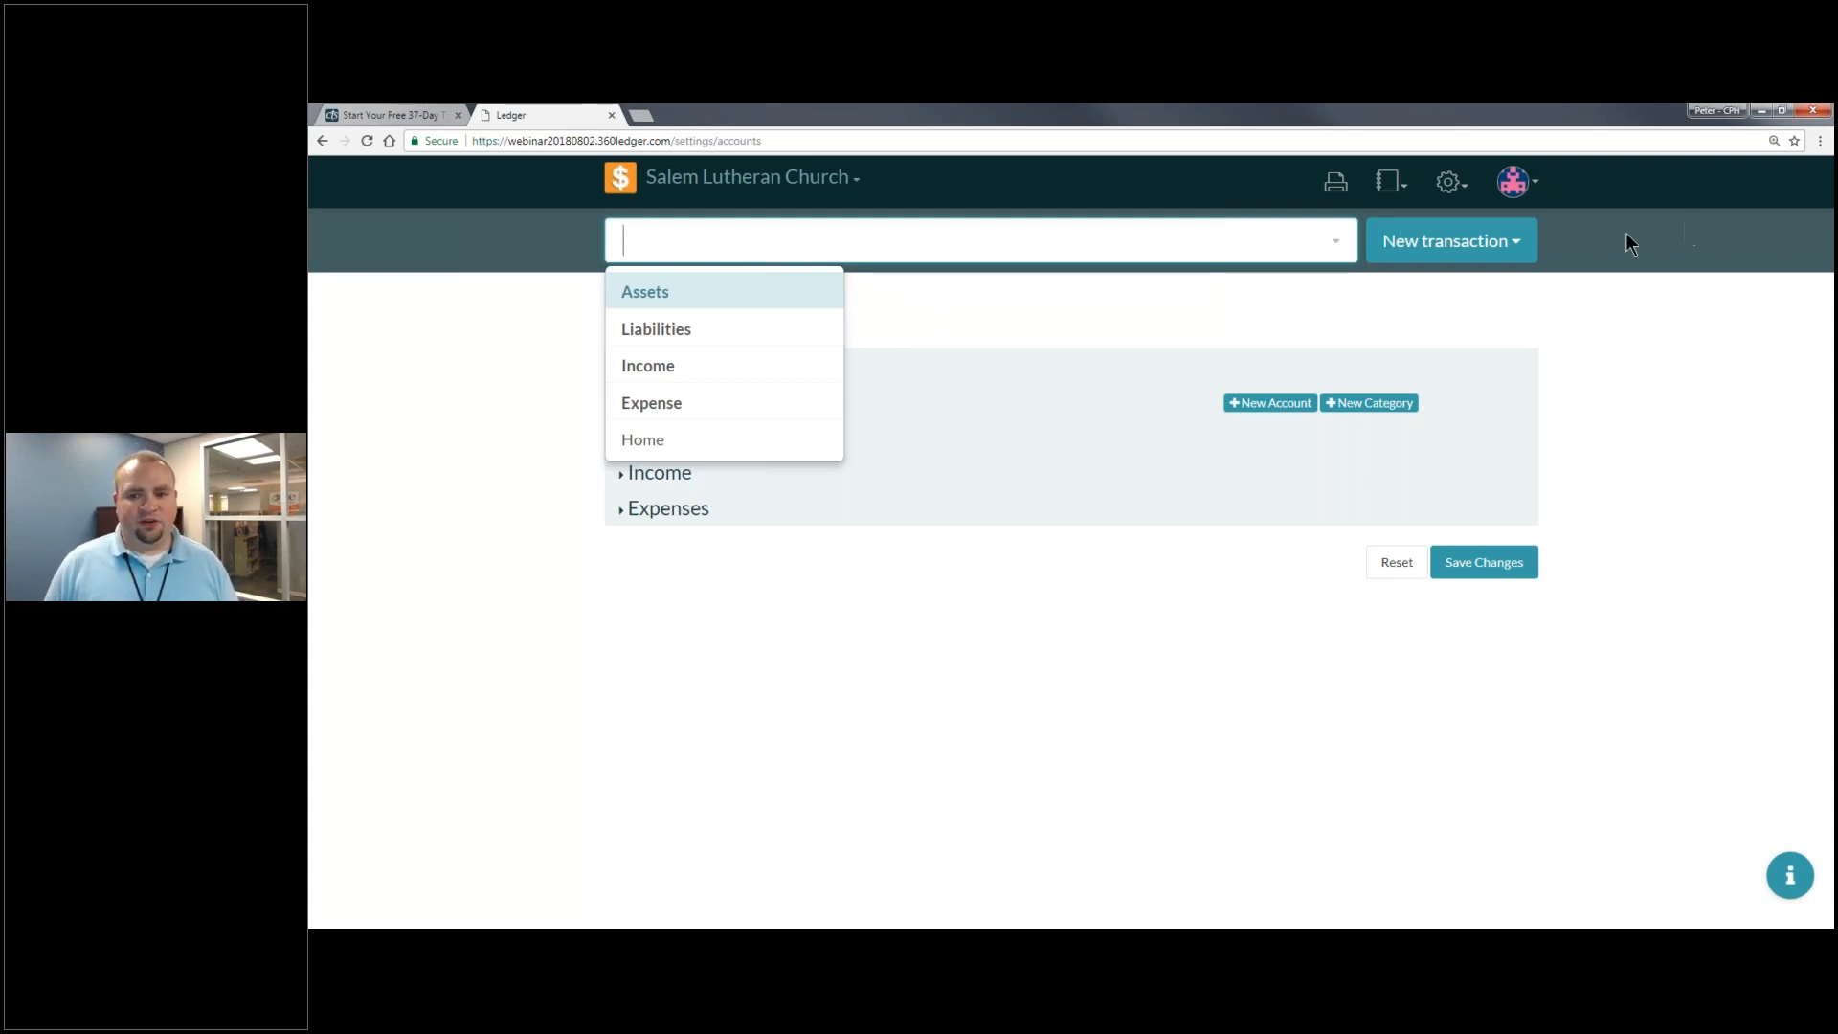
click(1600, 233)
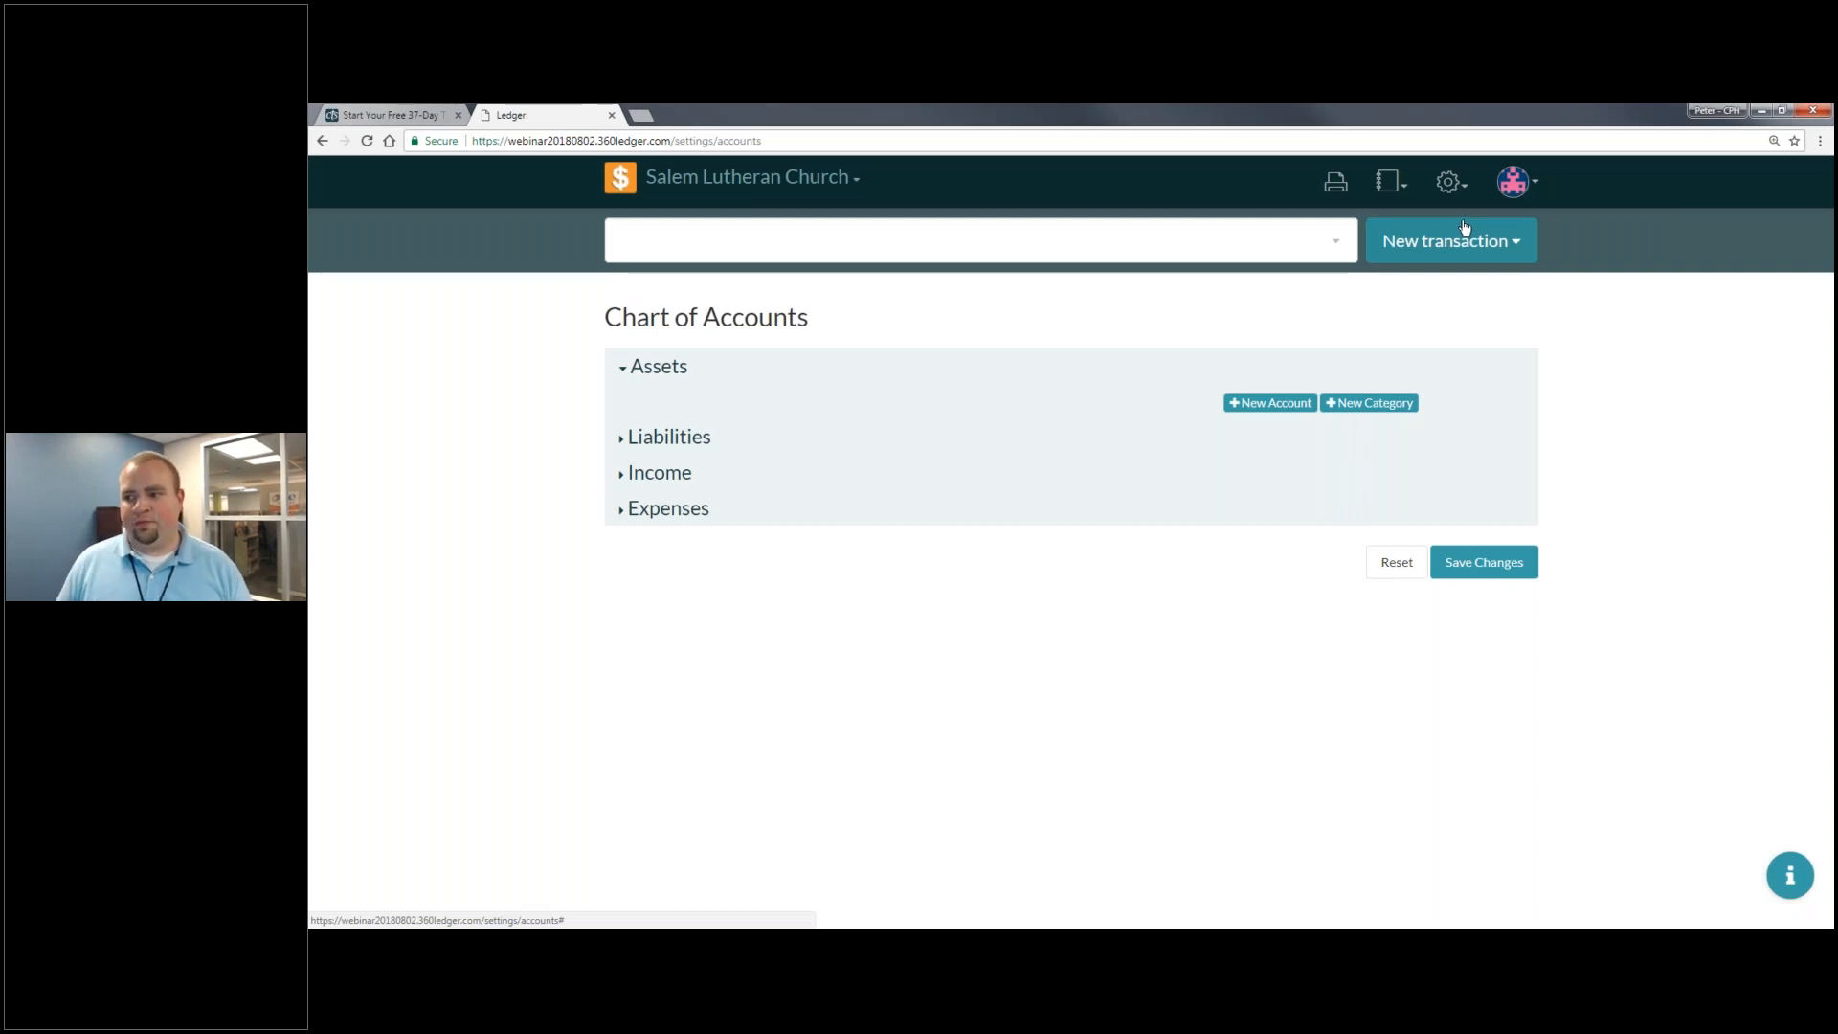
click(1453, 184)
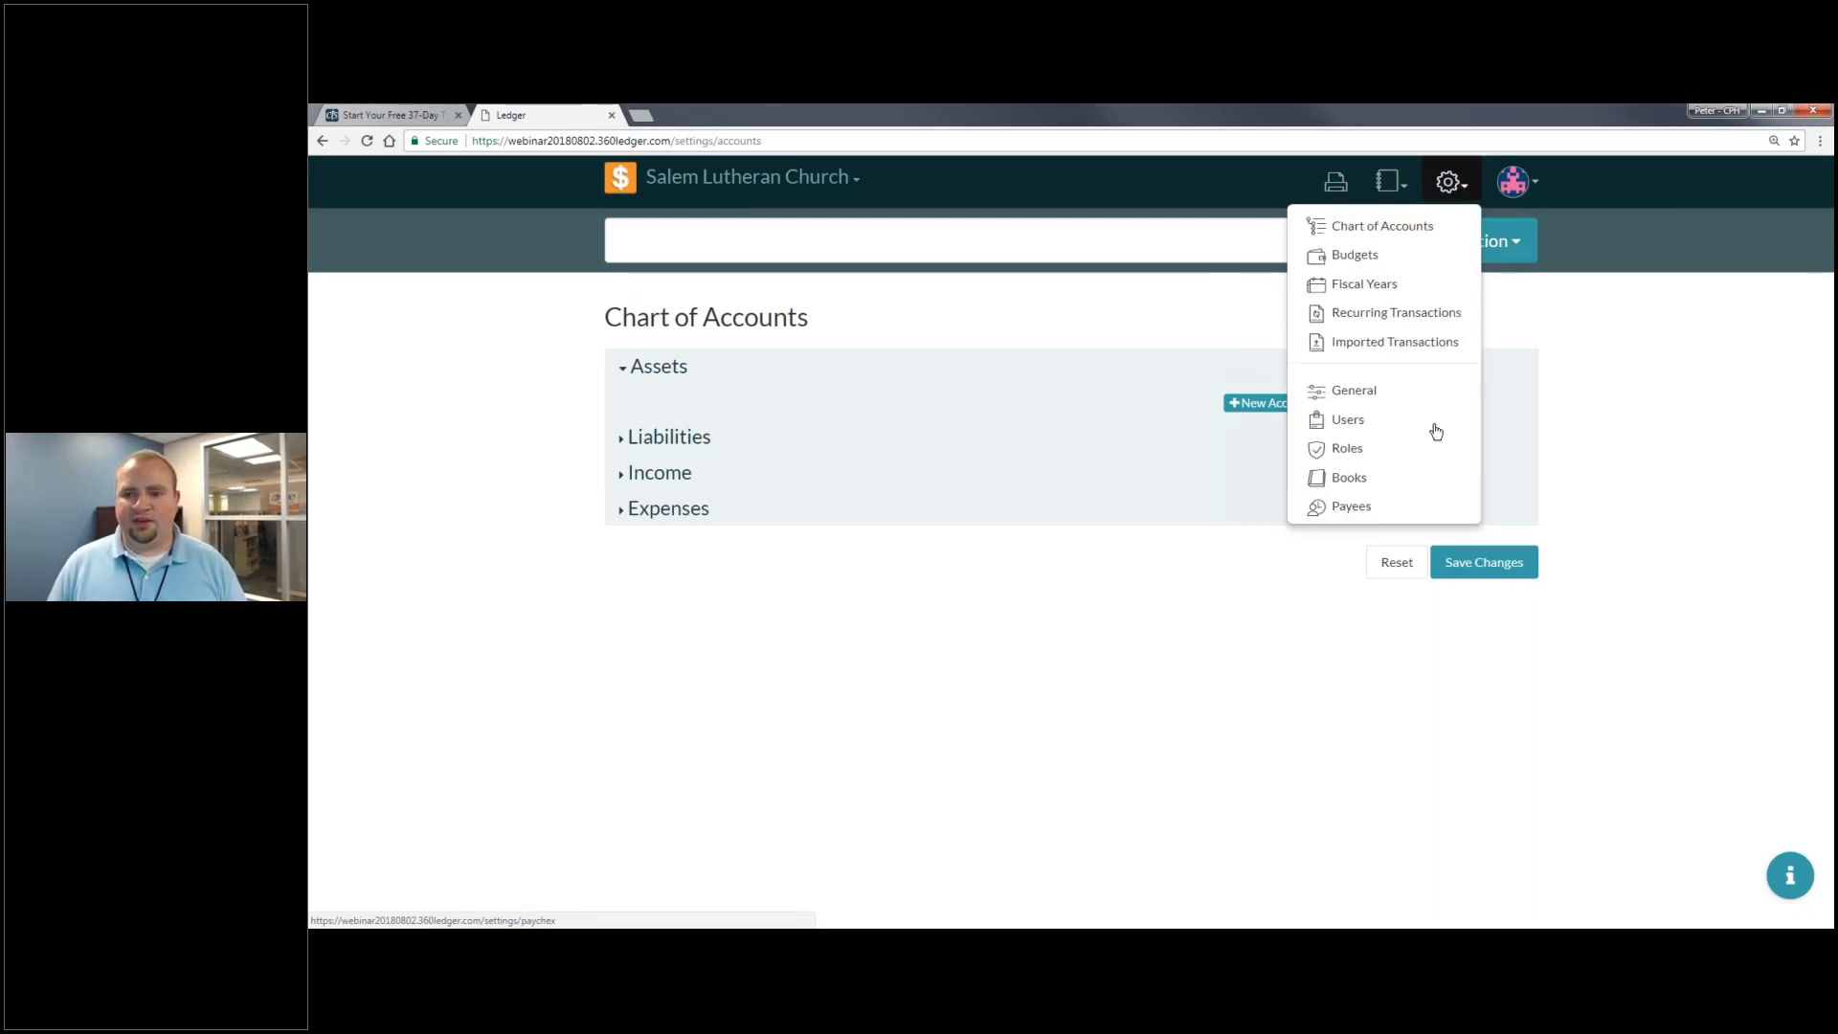
- Go to the Books settings page
click(1407, 479)
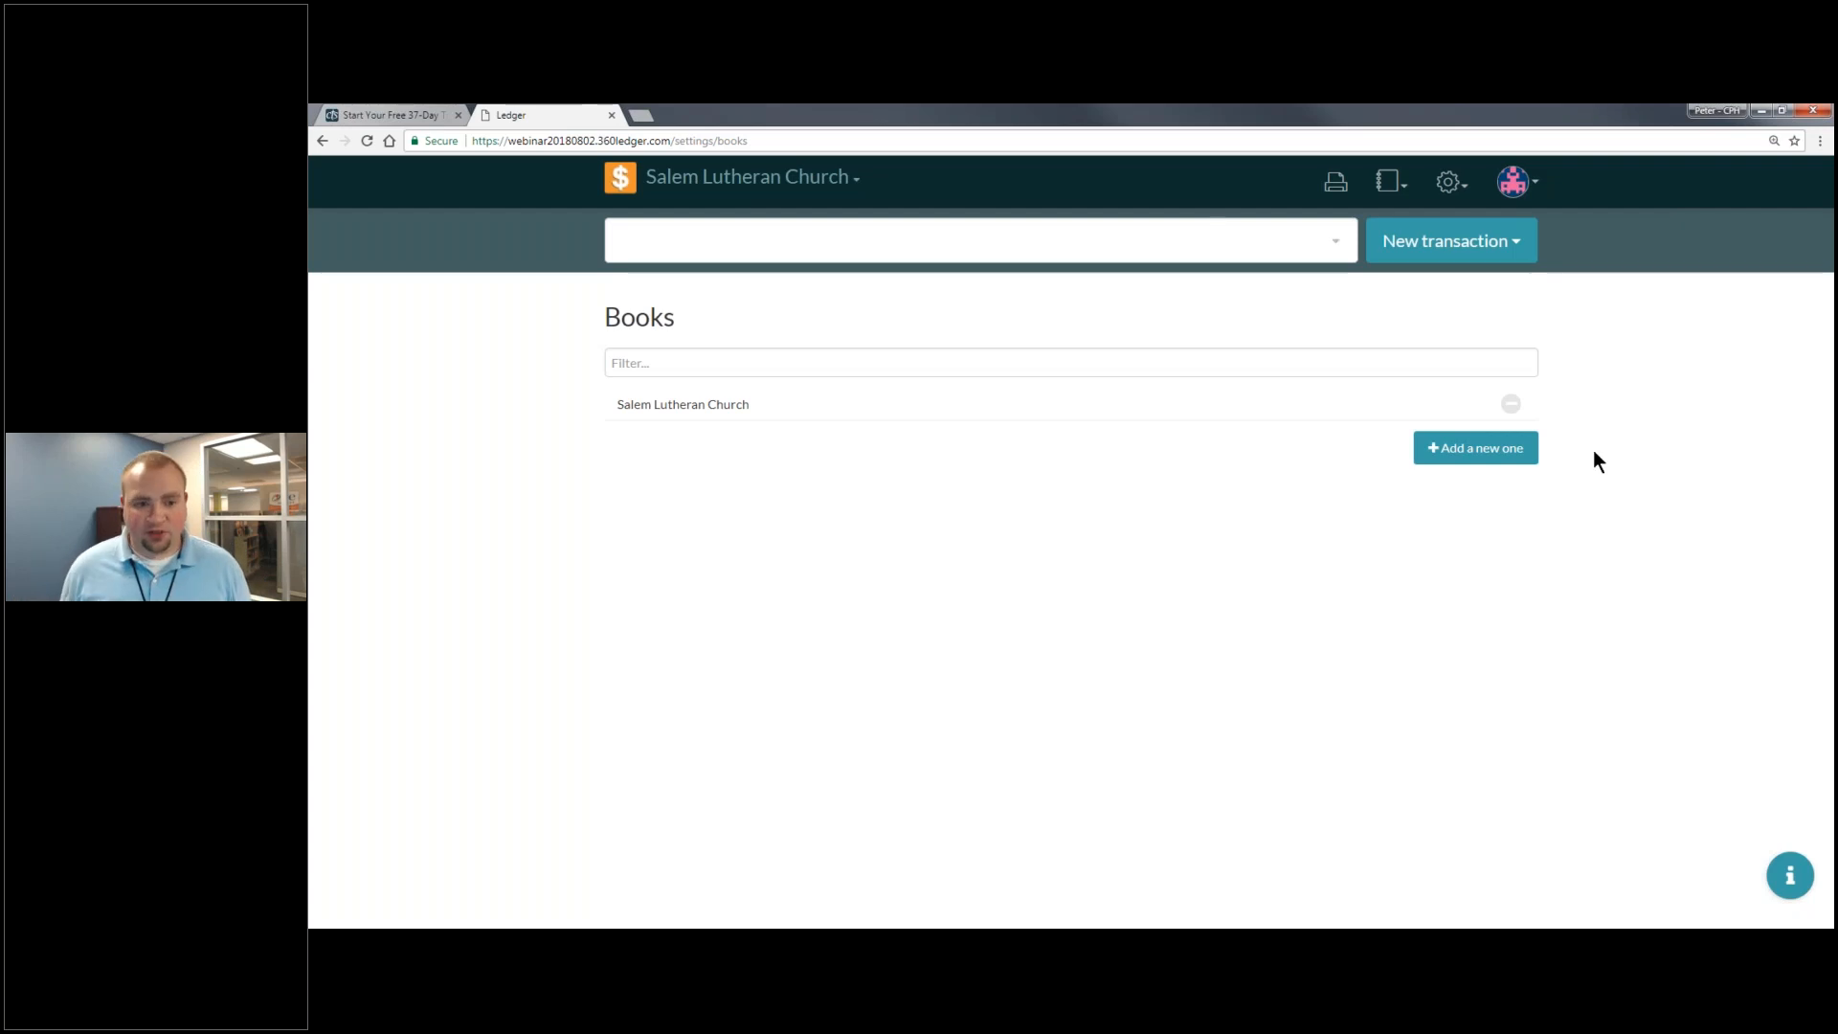
- Start a new book named 'Salem Lutheran School'
click(1479, 448)
click(781, 442)
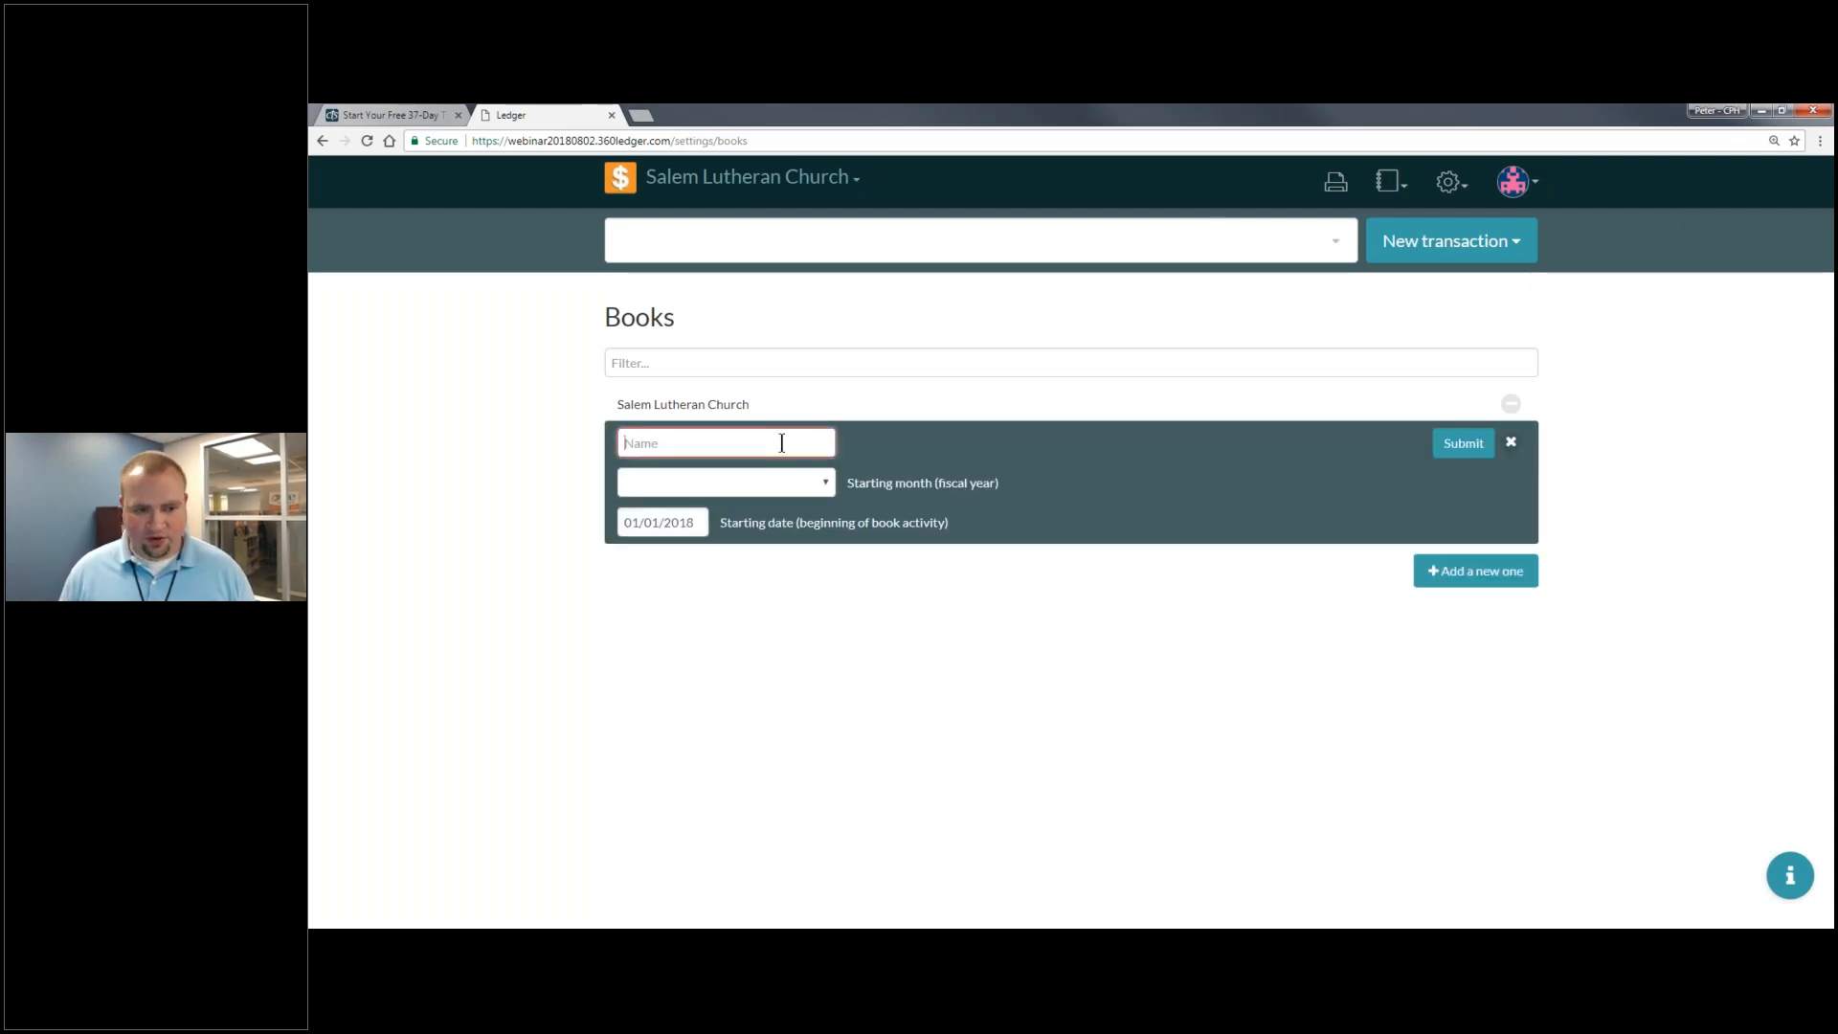
text(Salem Lutheran C)
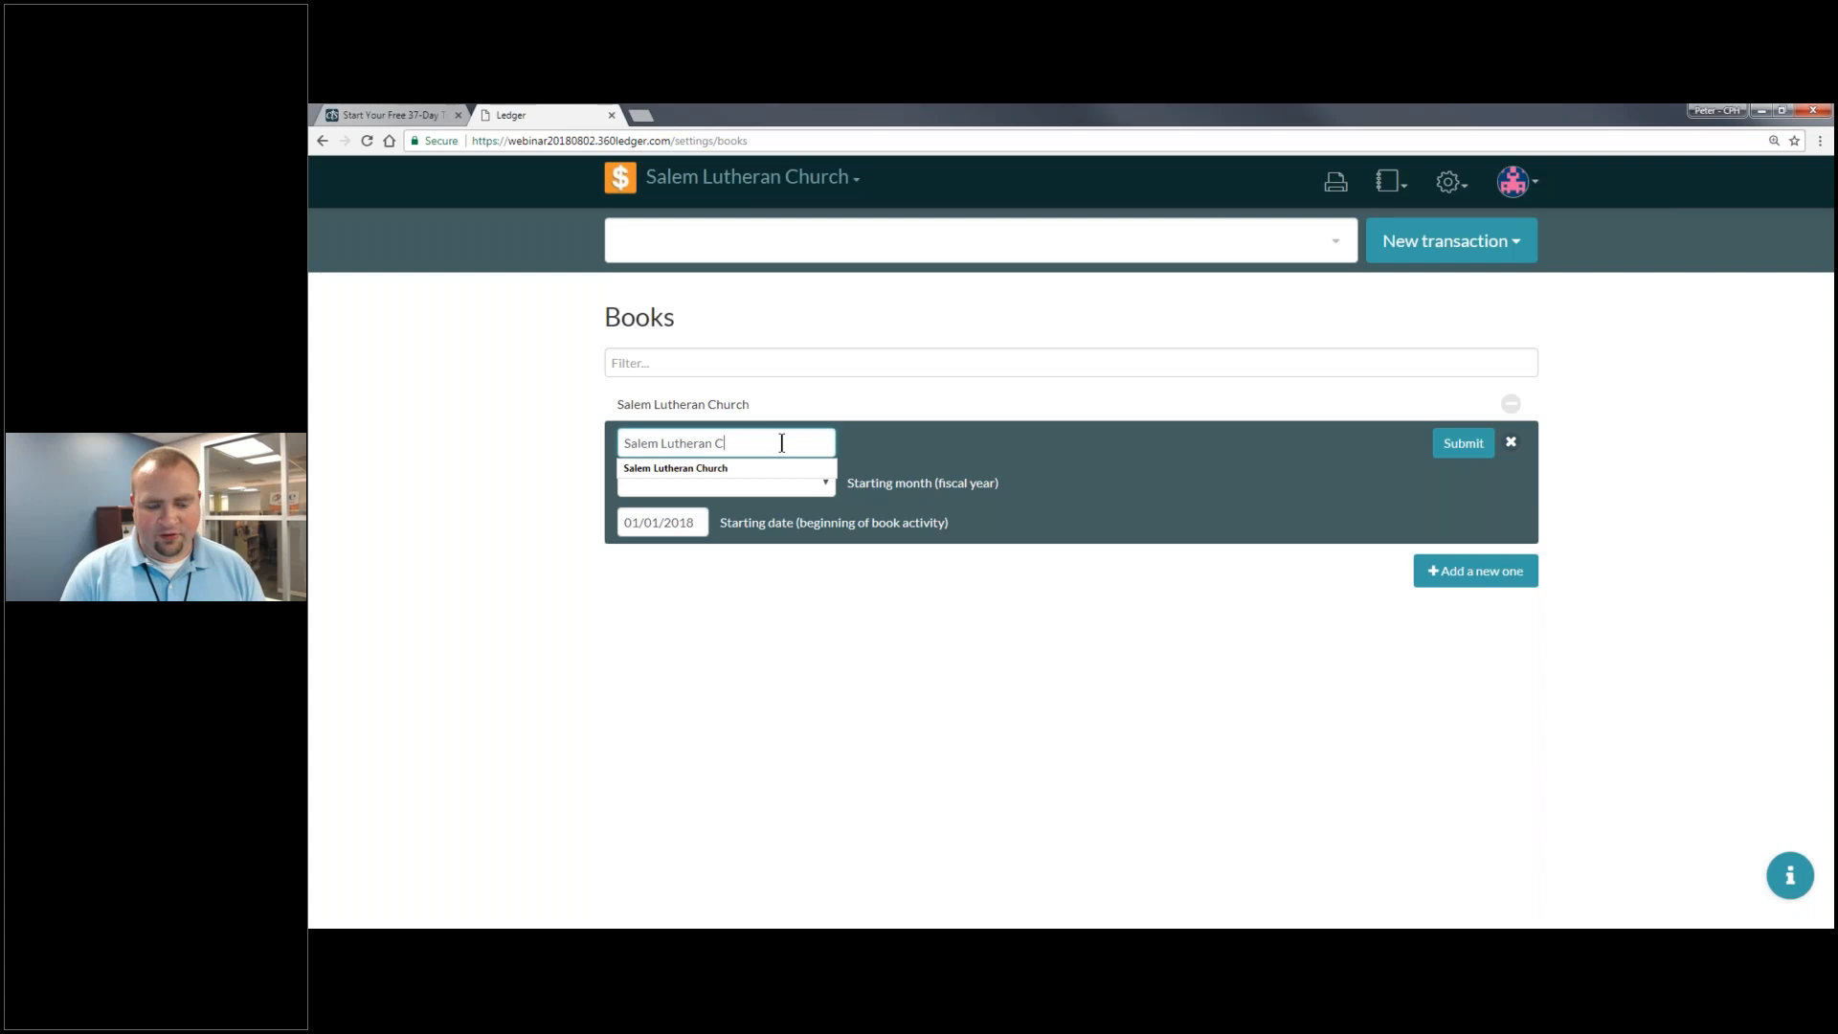
key(BackSpace)
text(School)
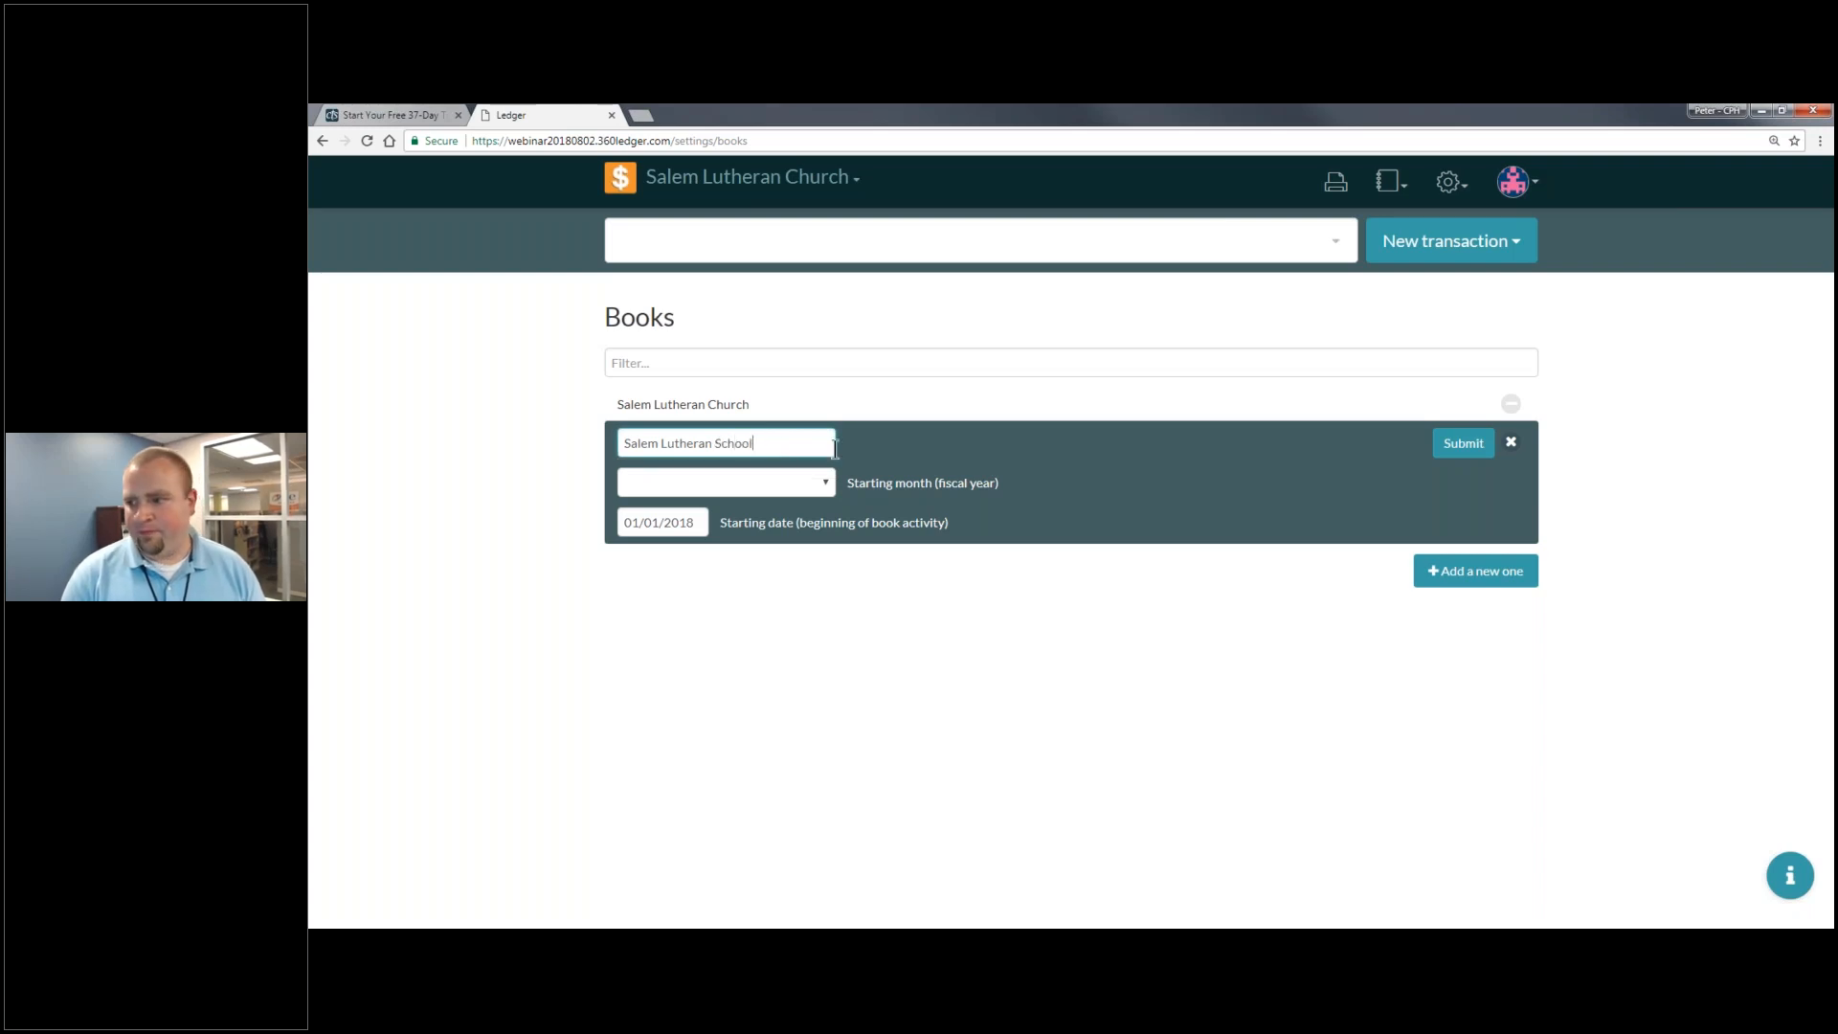
- Set the book's starting month to July and starting date to 07/01/2017
click(668, 485)
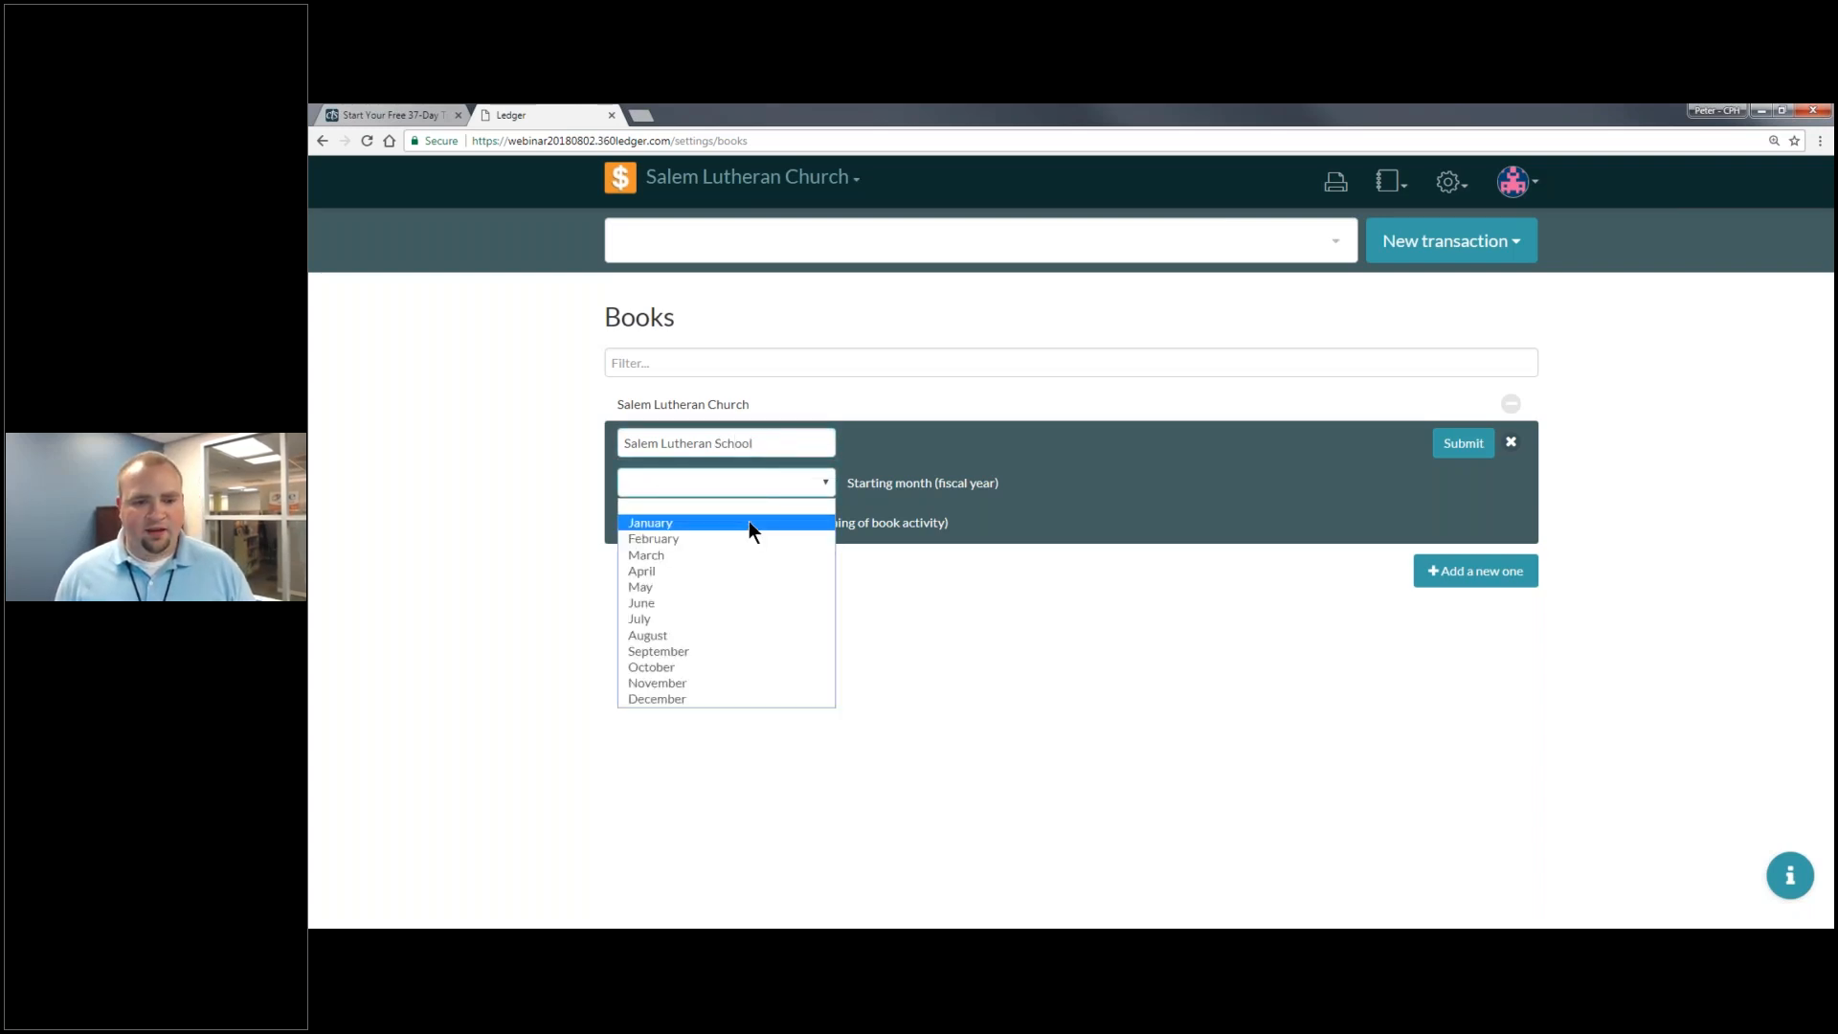
click(722, 619)
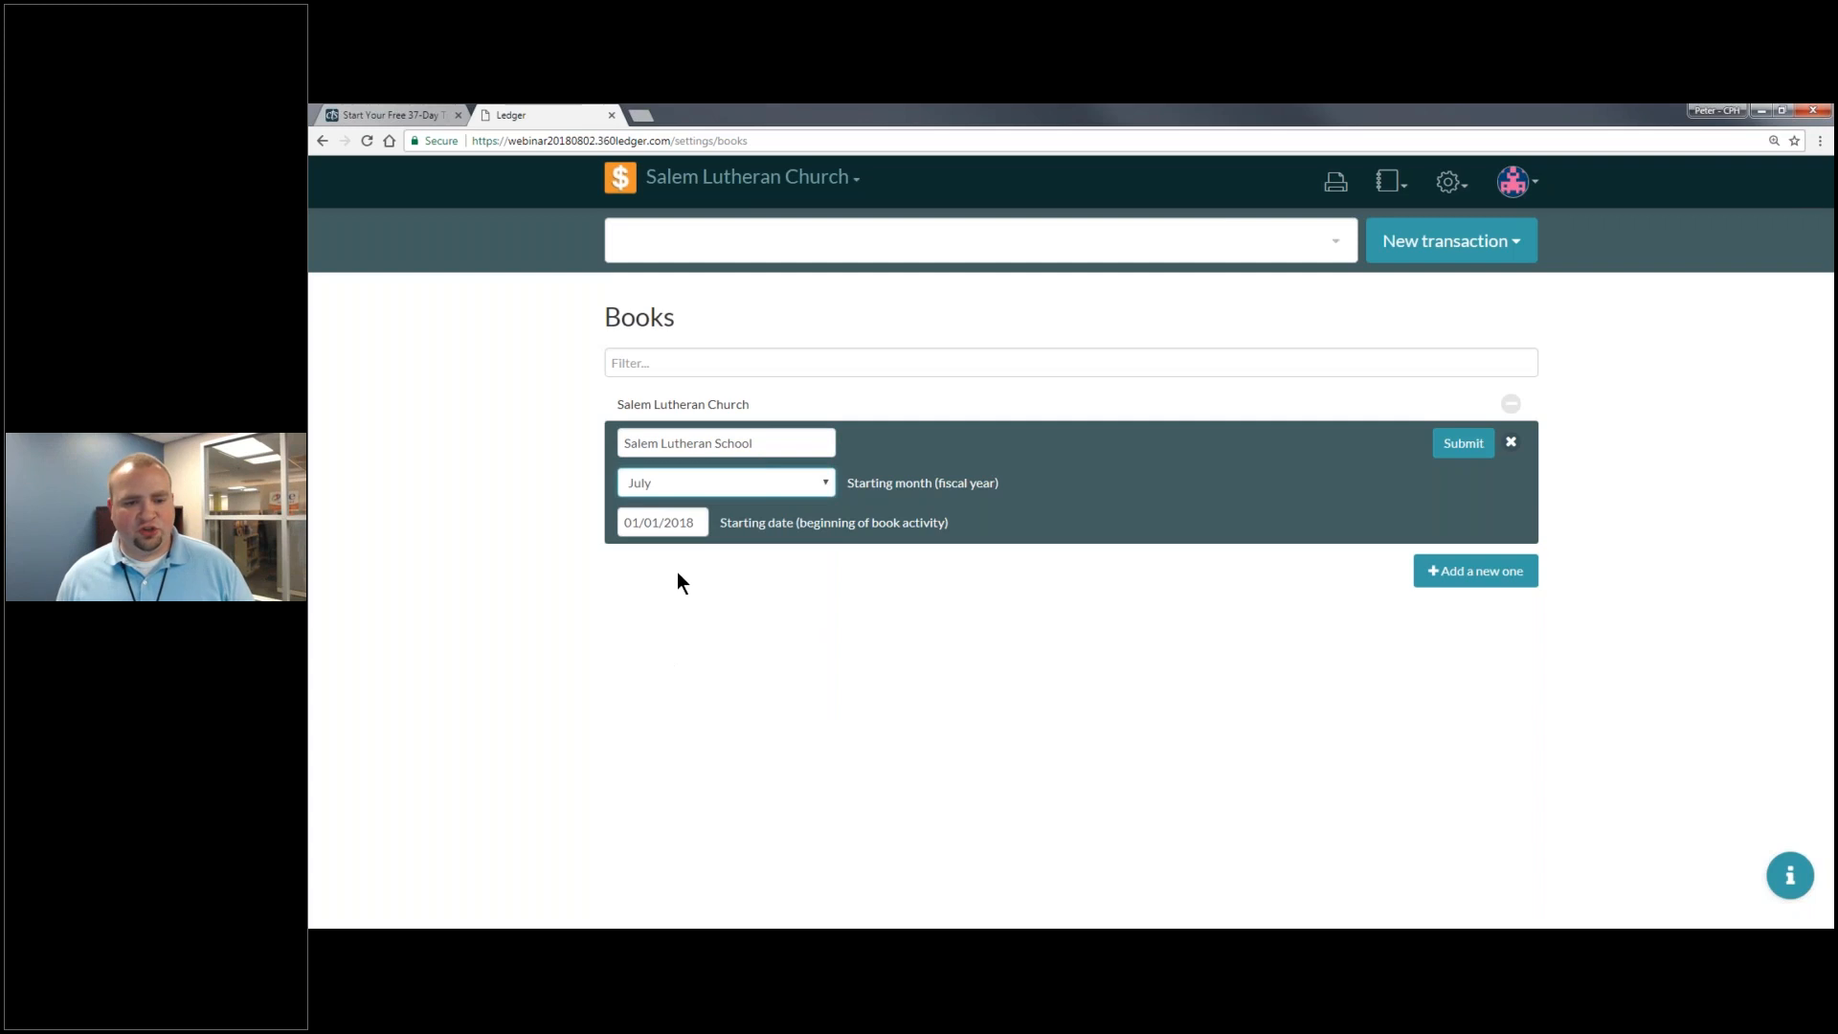
click(688, 524)
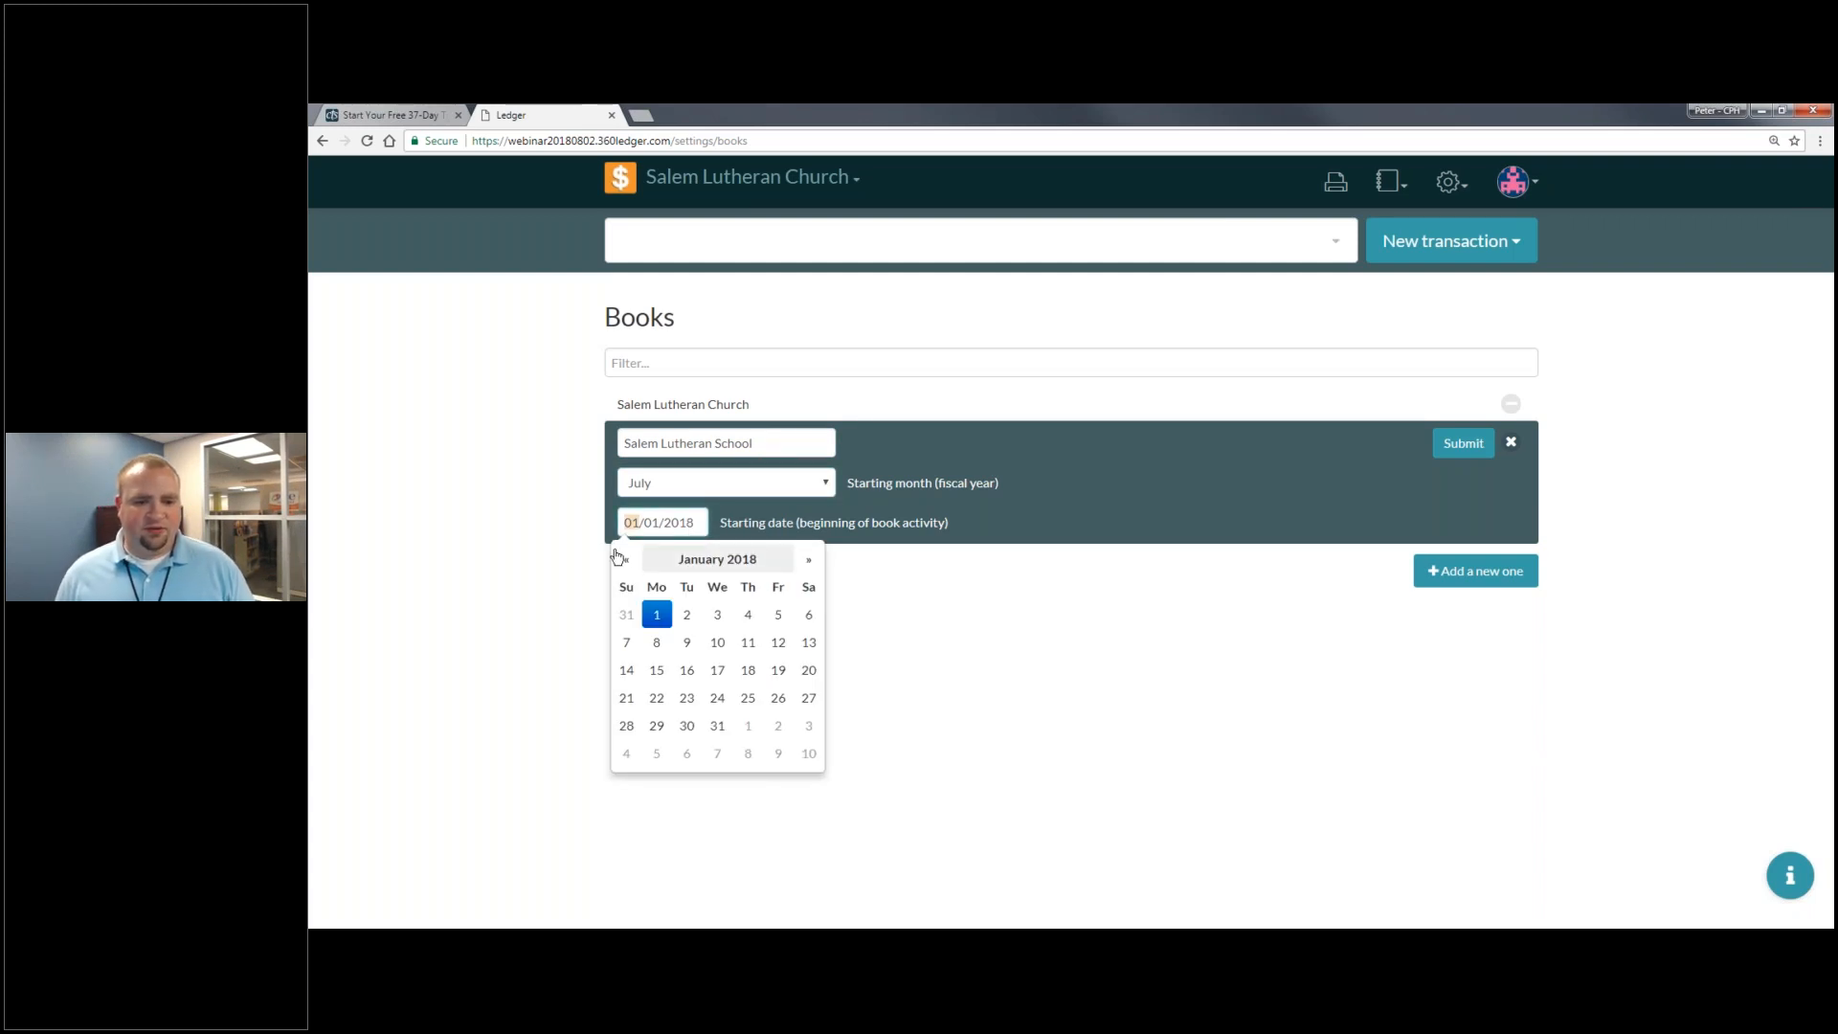
click(622, 559)
click(622, 559)
click(622, 559)
click(622, 559)
click(622, 559)
click(622, 559)
click(815, 614)
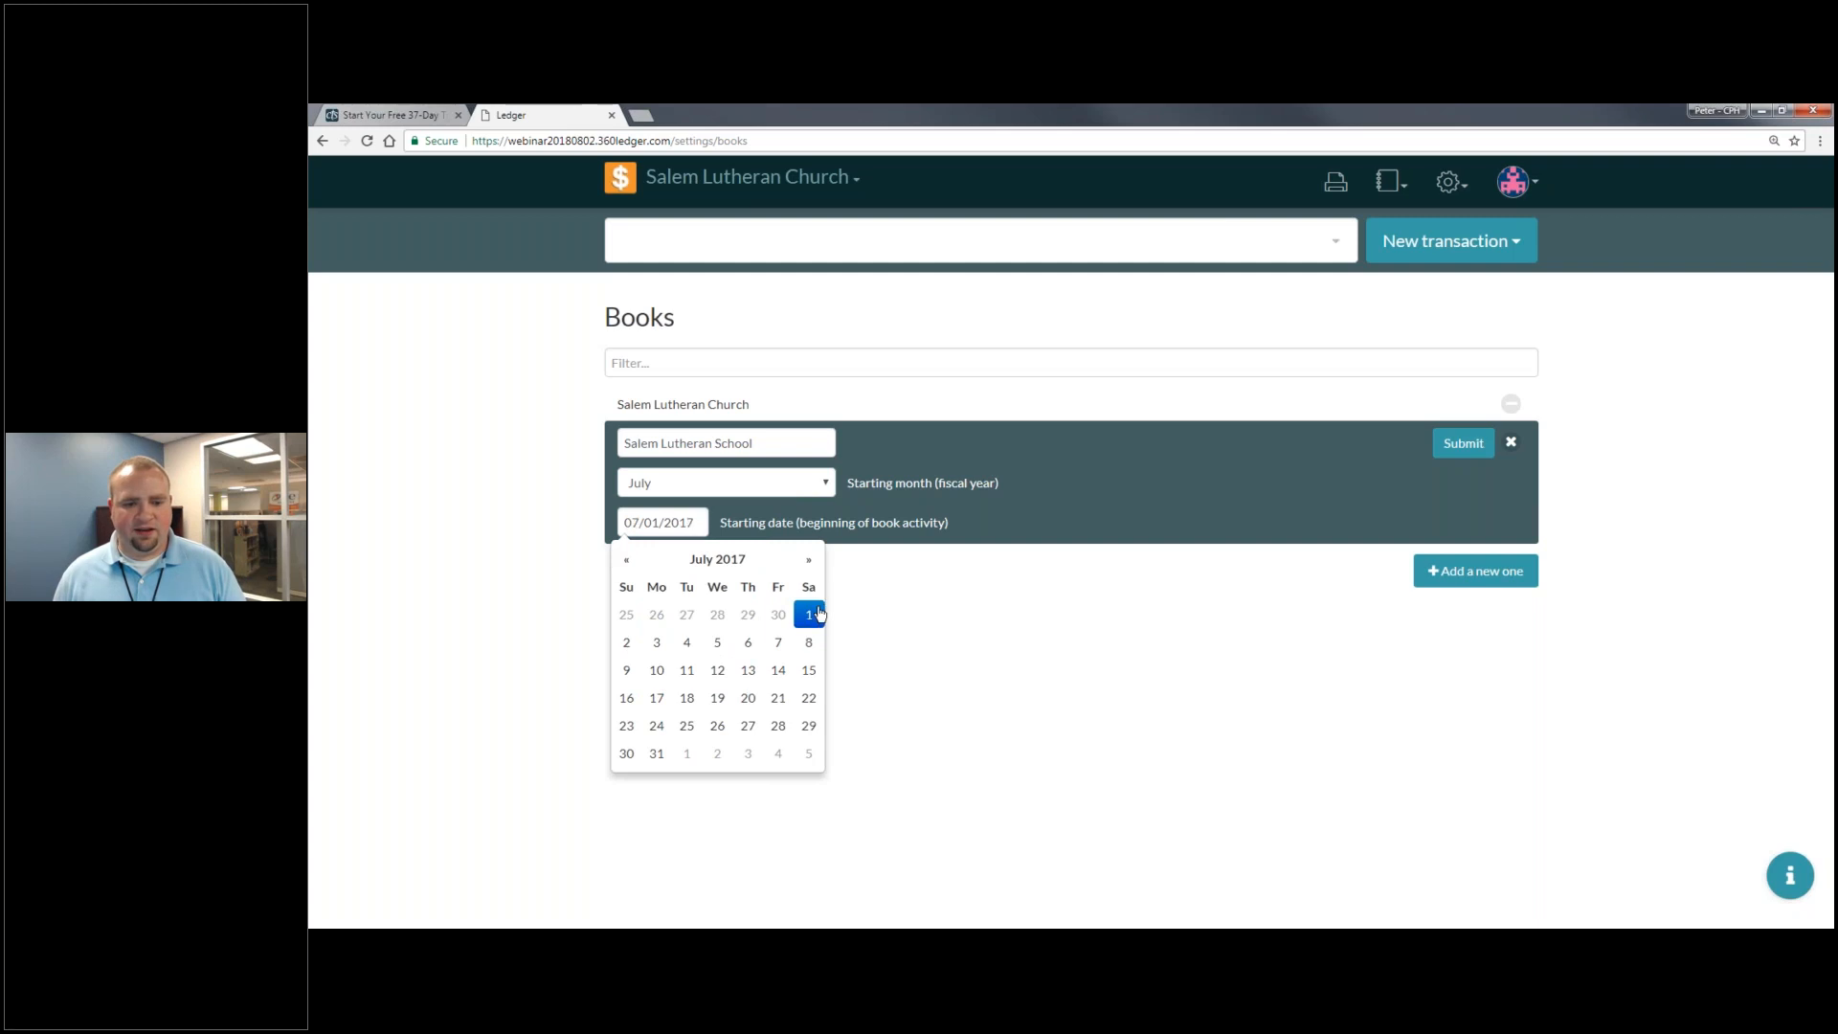
click(962, 554)
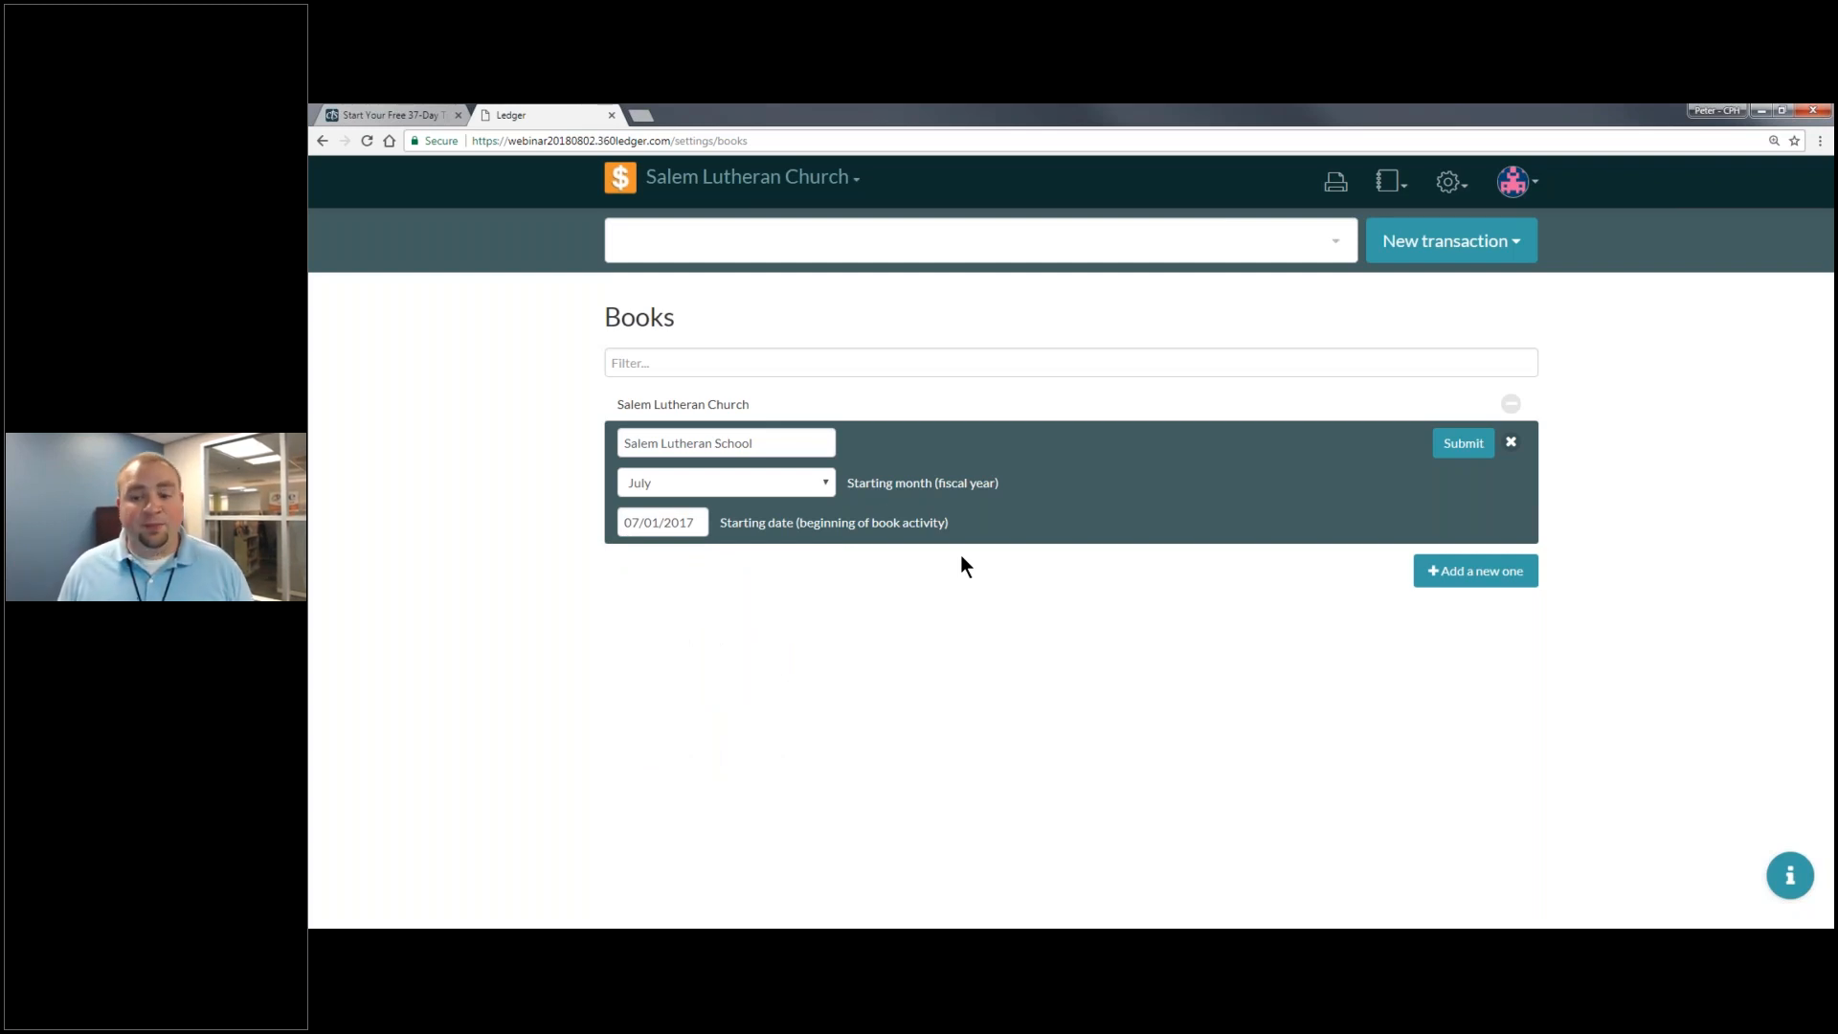
- Create the Salem Lutheran School book and dismiss the confirmation banner
click(1450, 182)
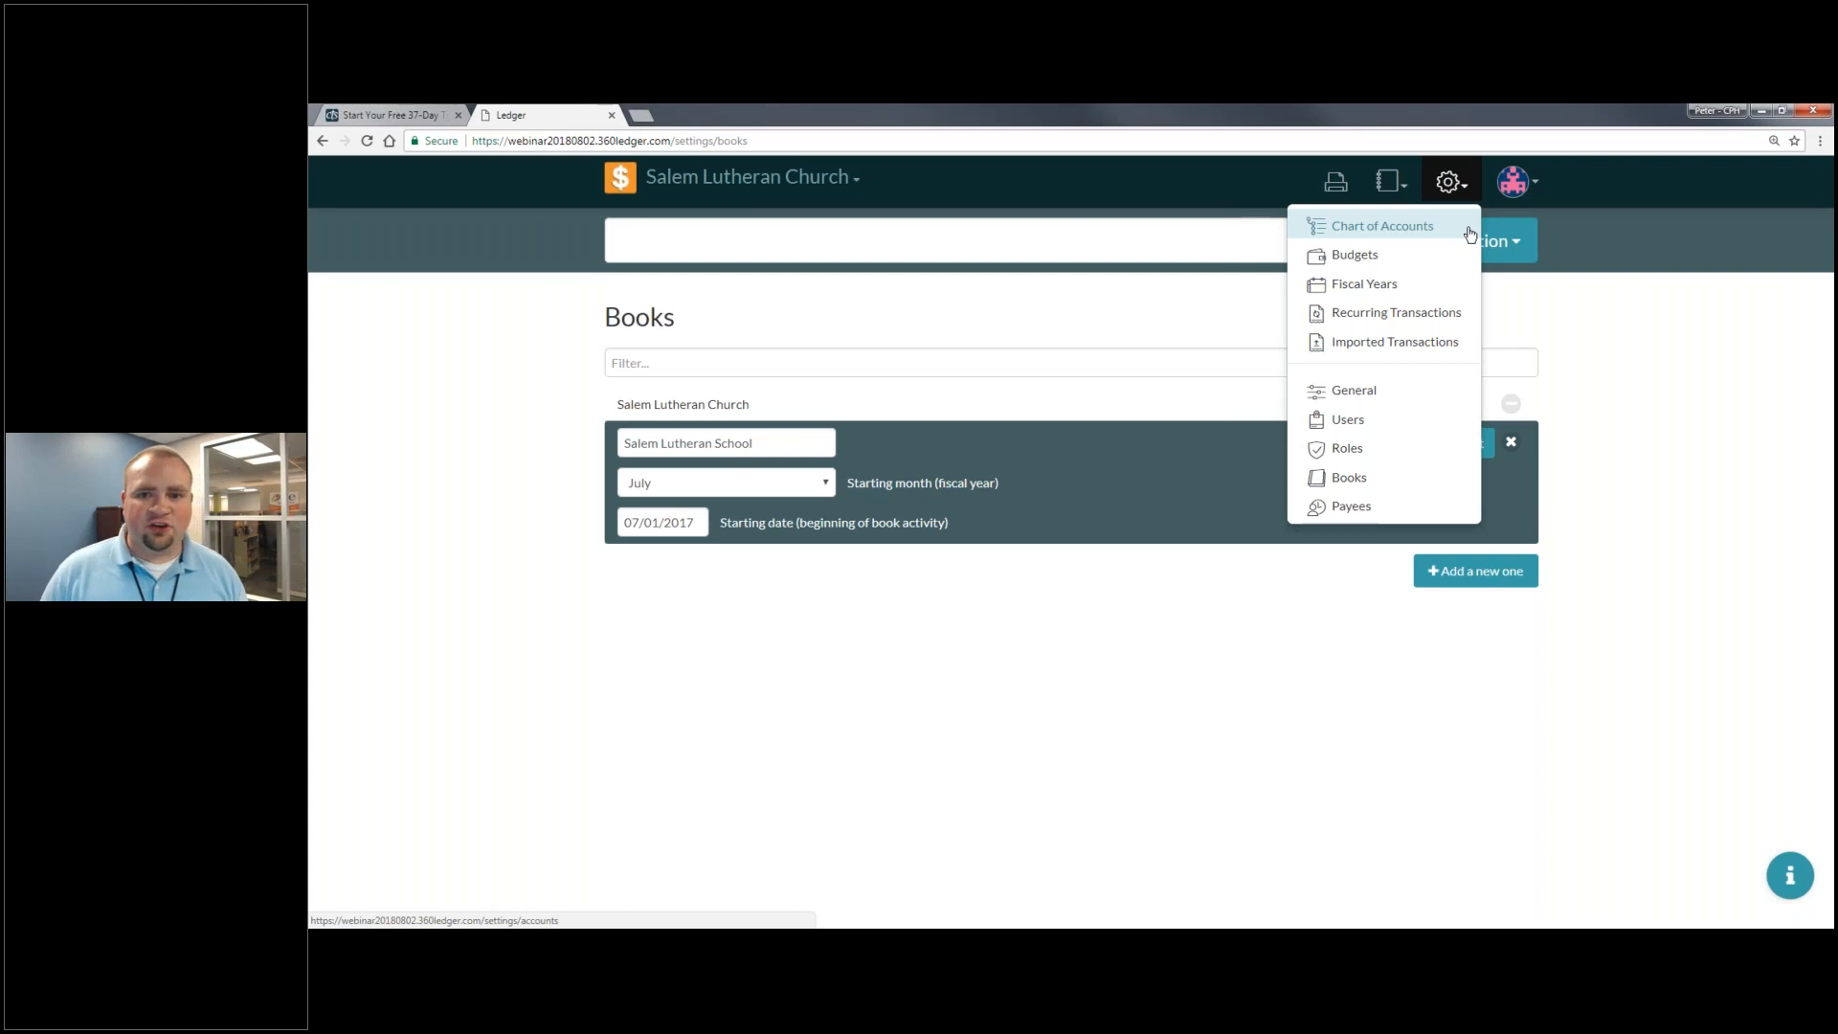
click(1225, 715)
click(1461, 455)
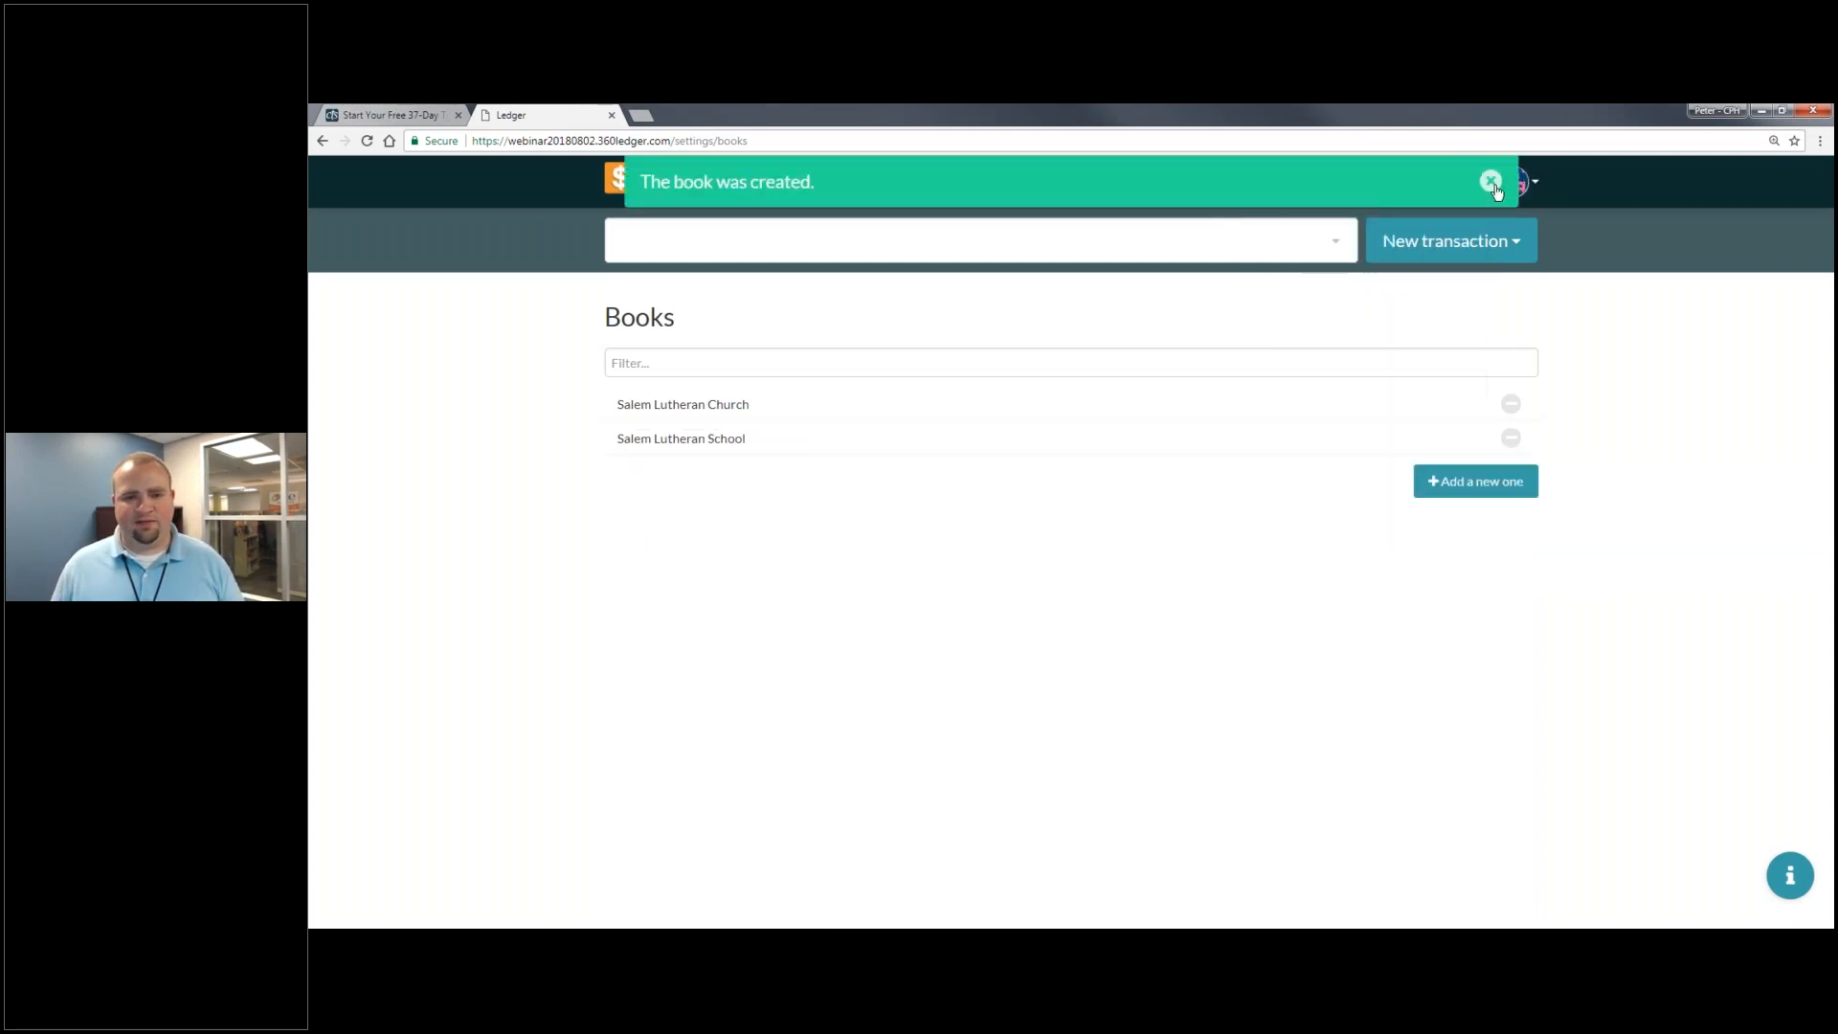
click(1490, 181)
click(747, 178)
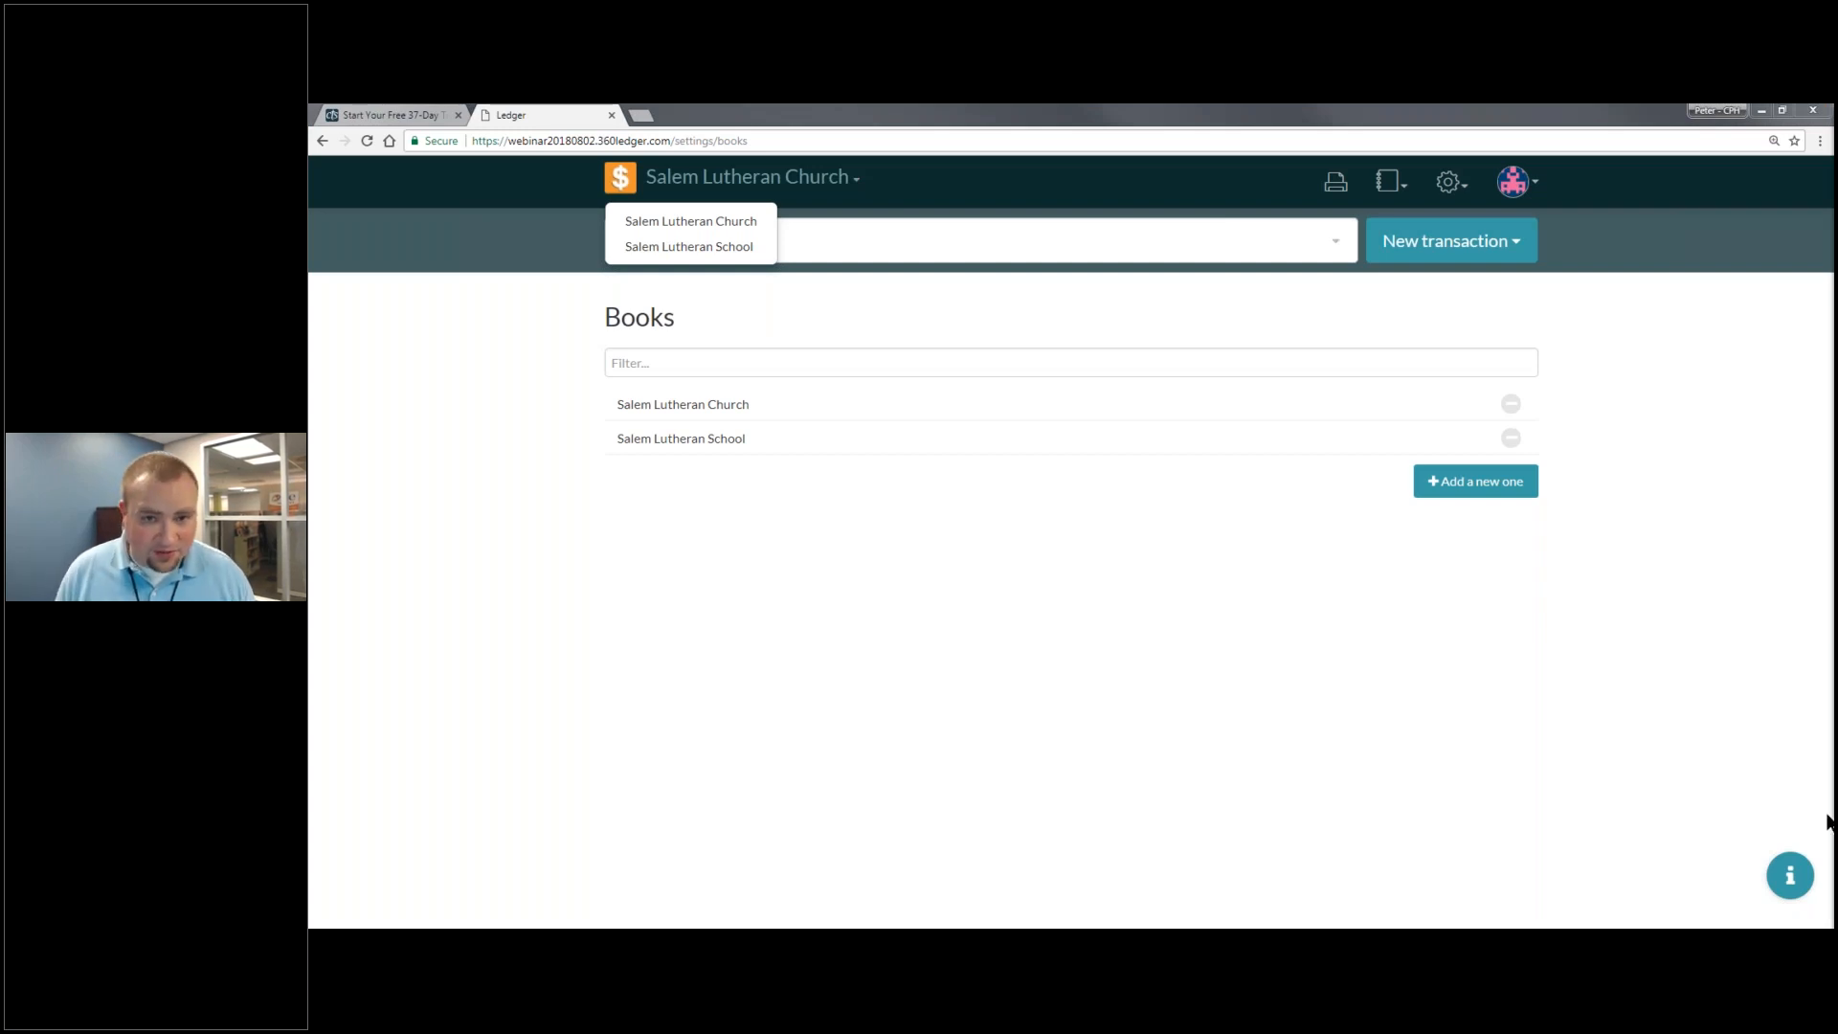
- Return to the Chart of Accounts from the gear settings menu
click(1449, 182)
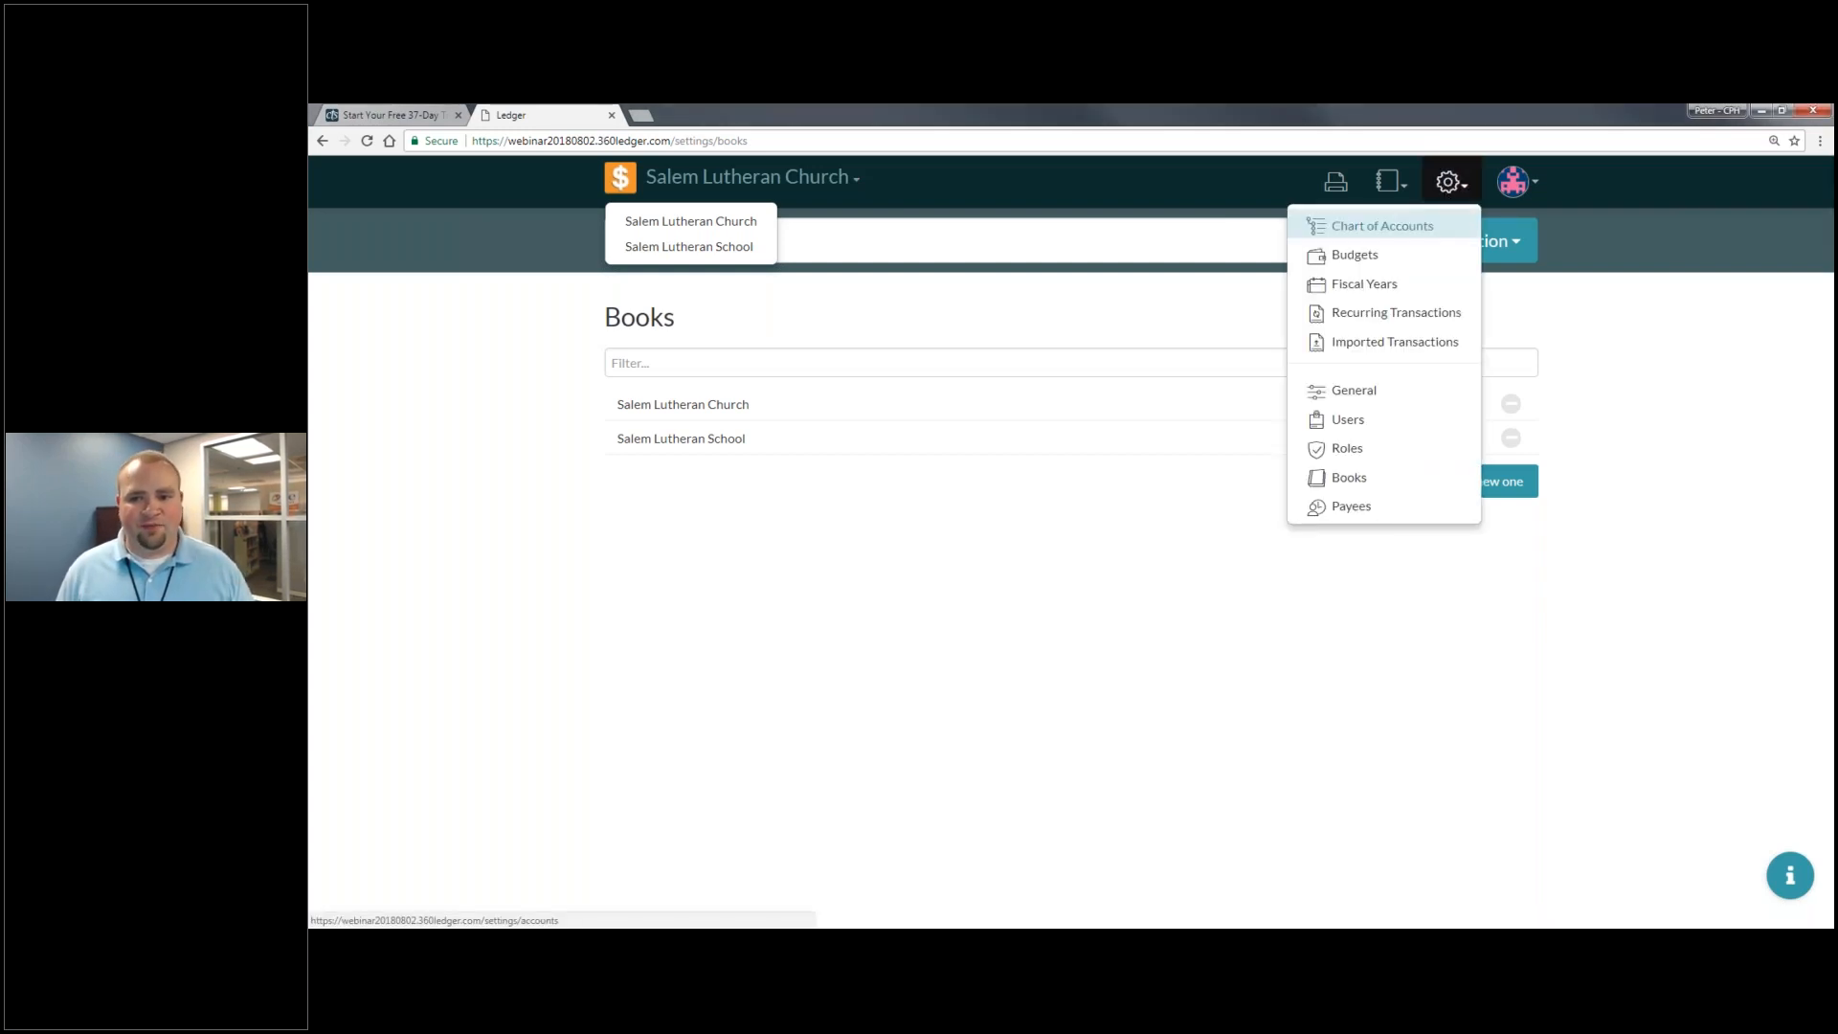
click(1372, 238)
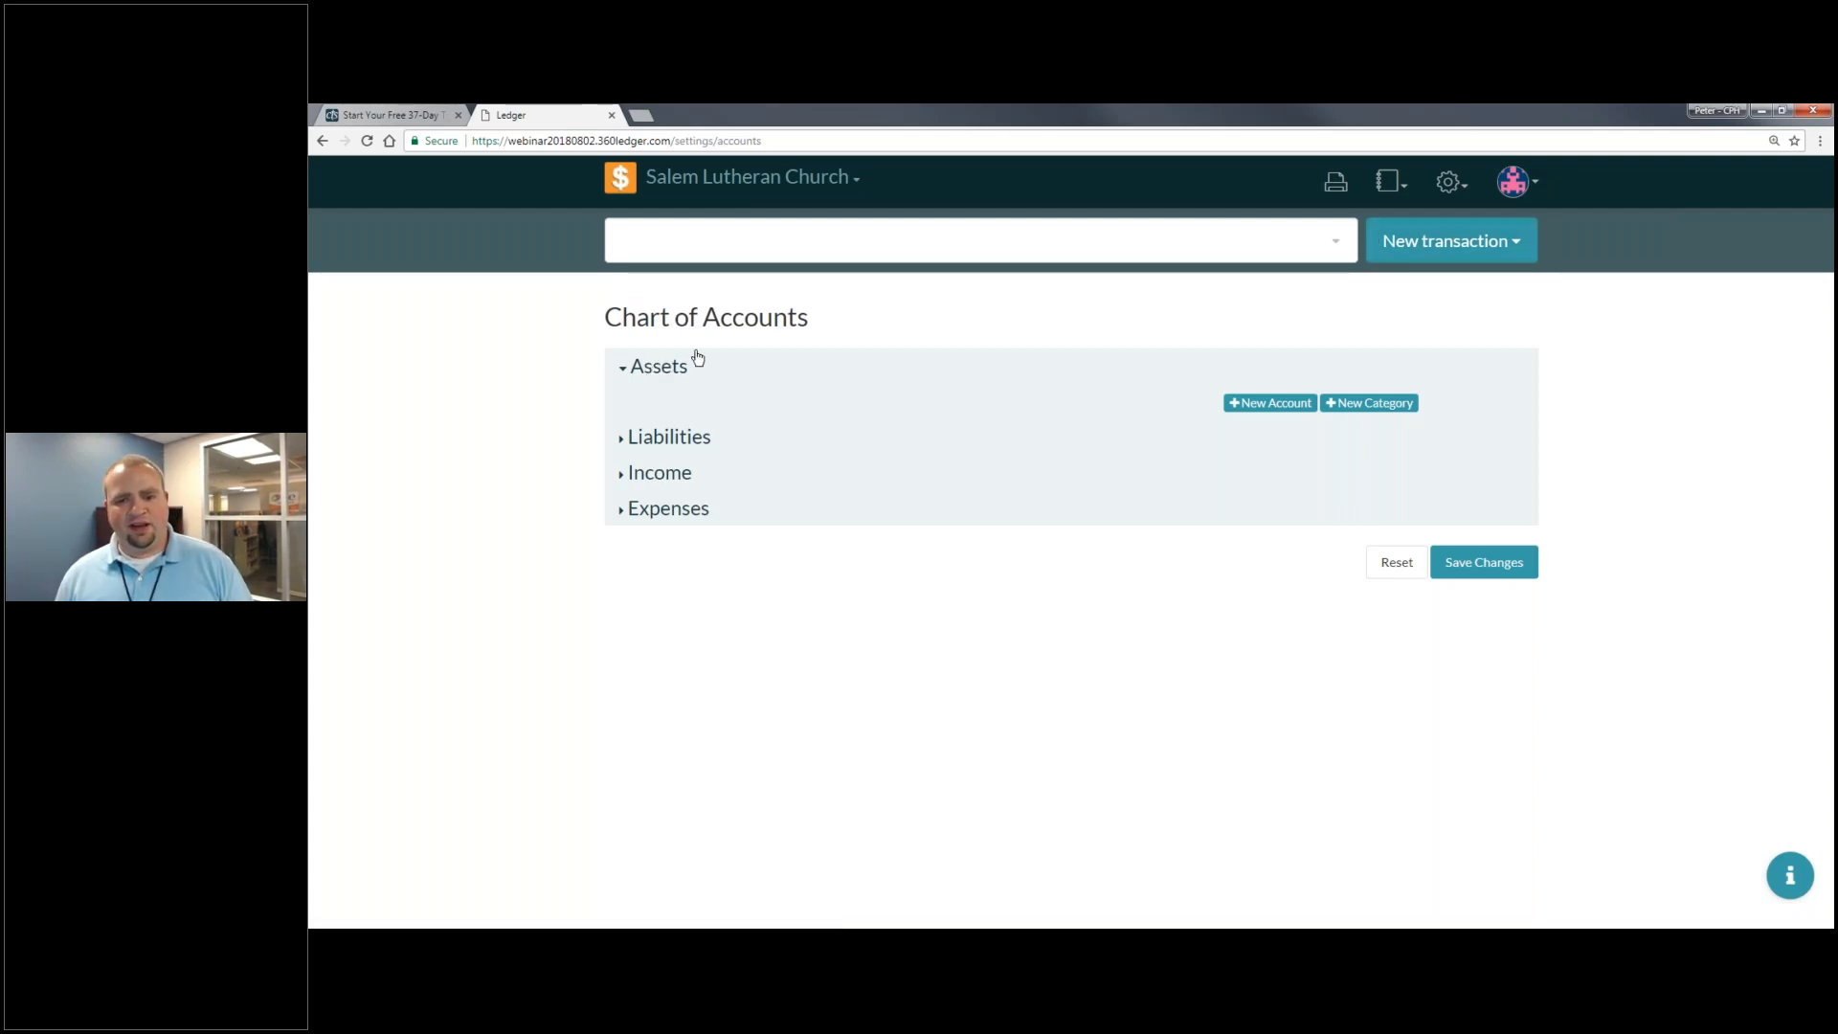
- Add a 'US Bank' category under Assets
click(1379, 409)
right_click(1379, 403)
click(741, 403)
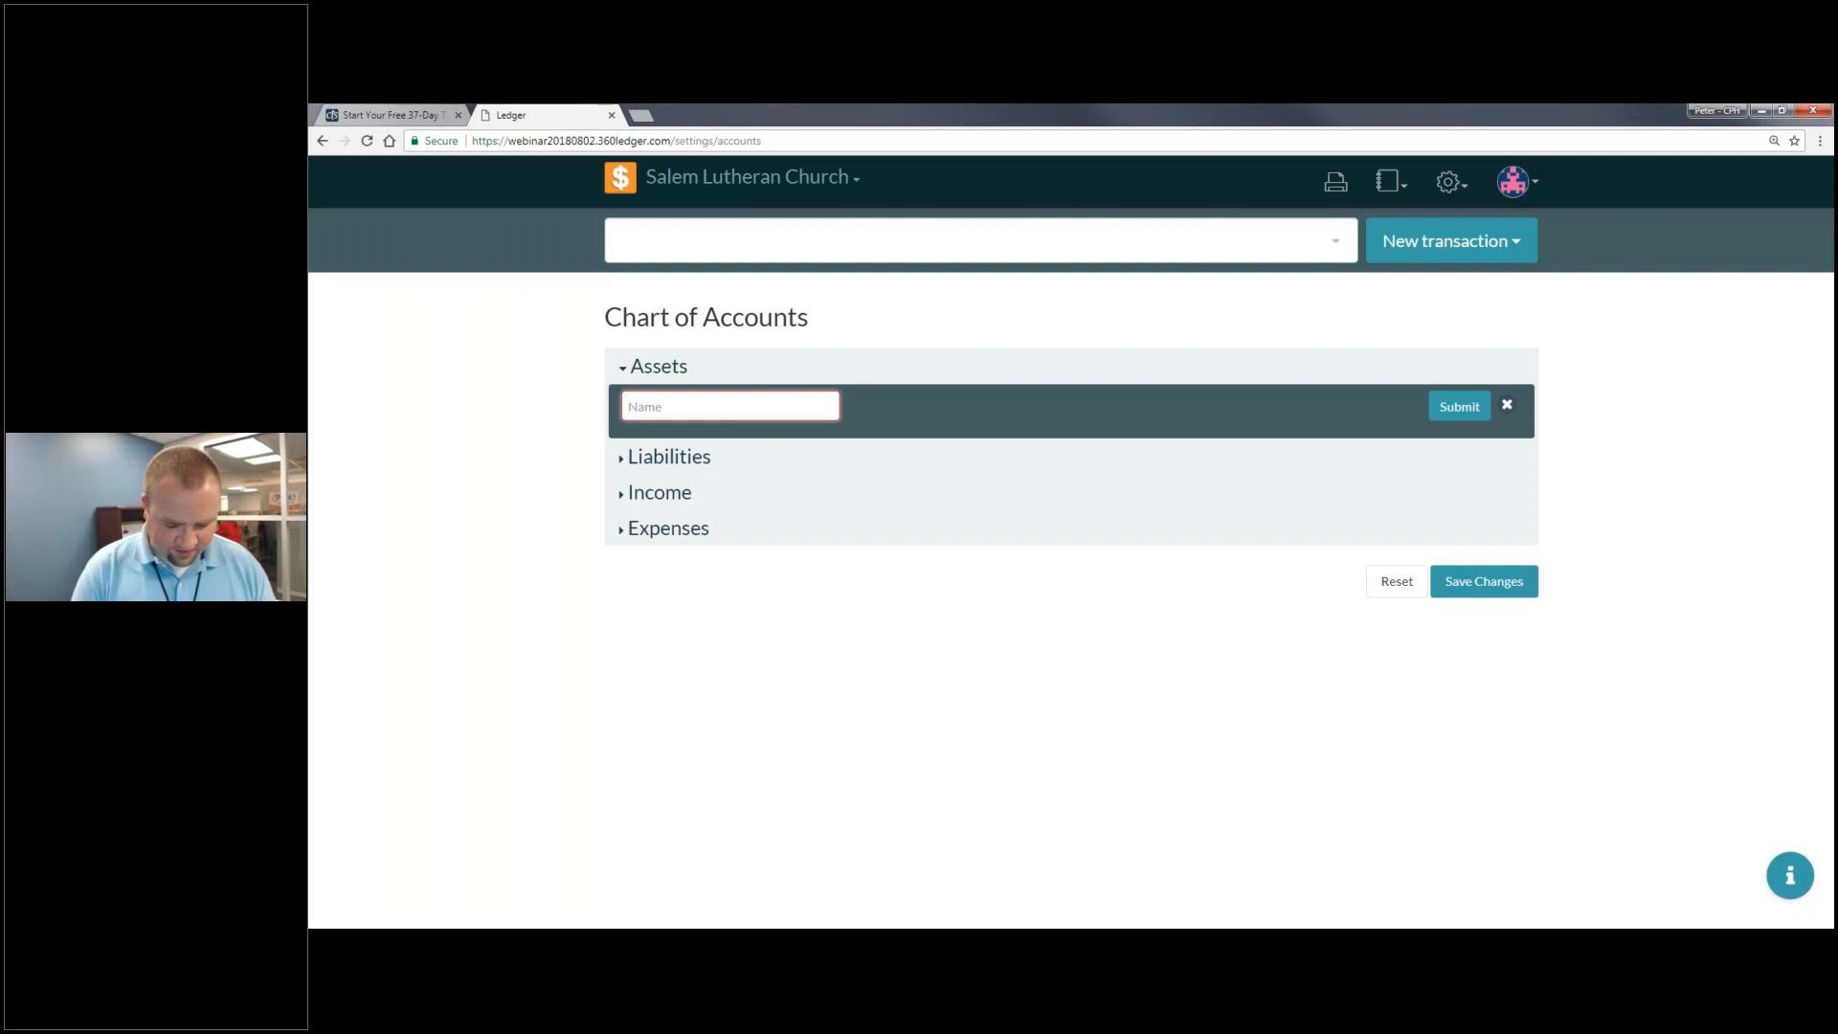
text(us)
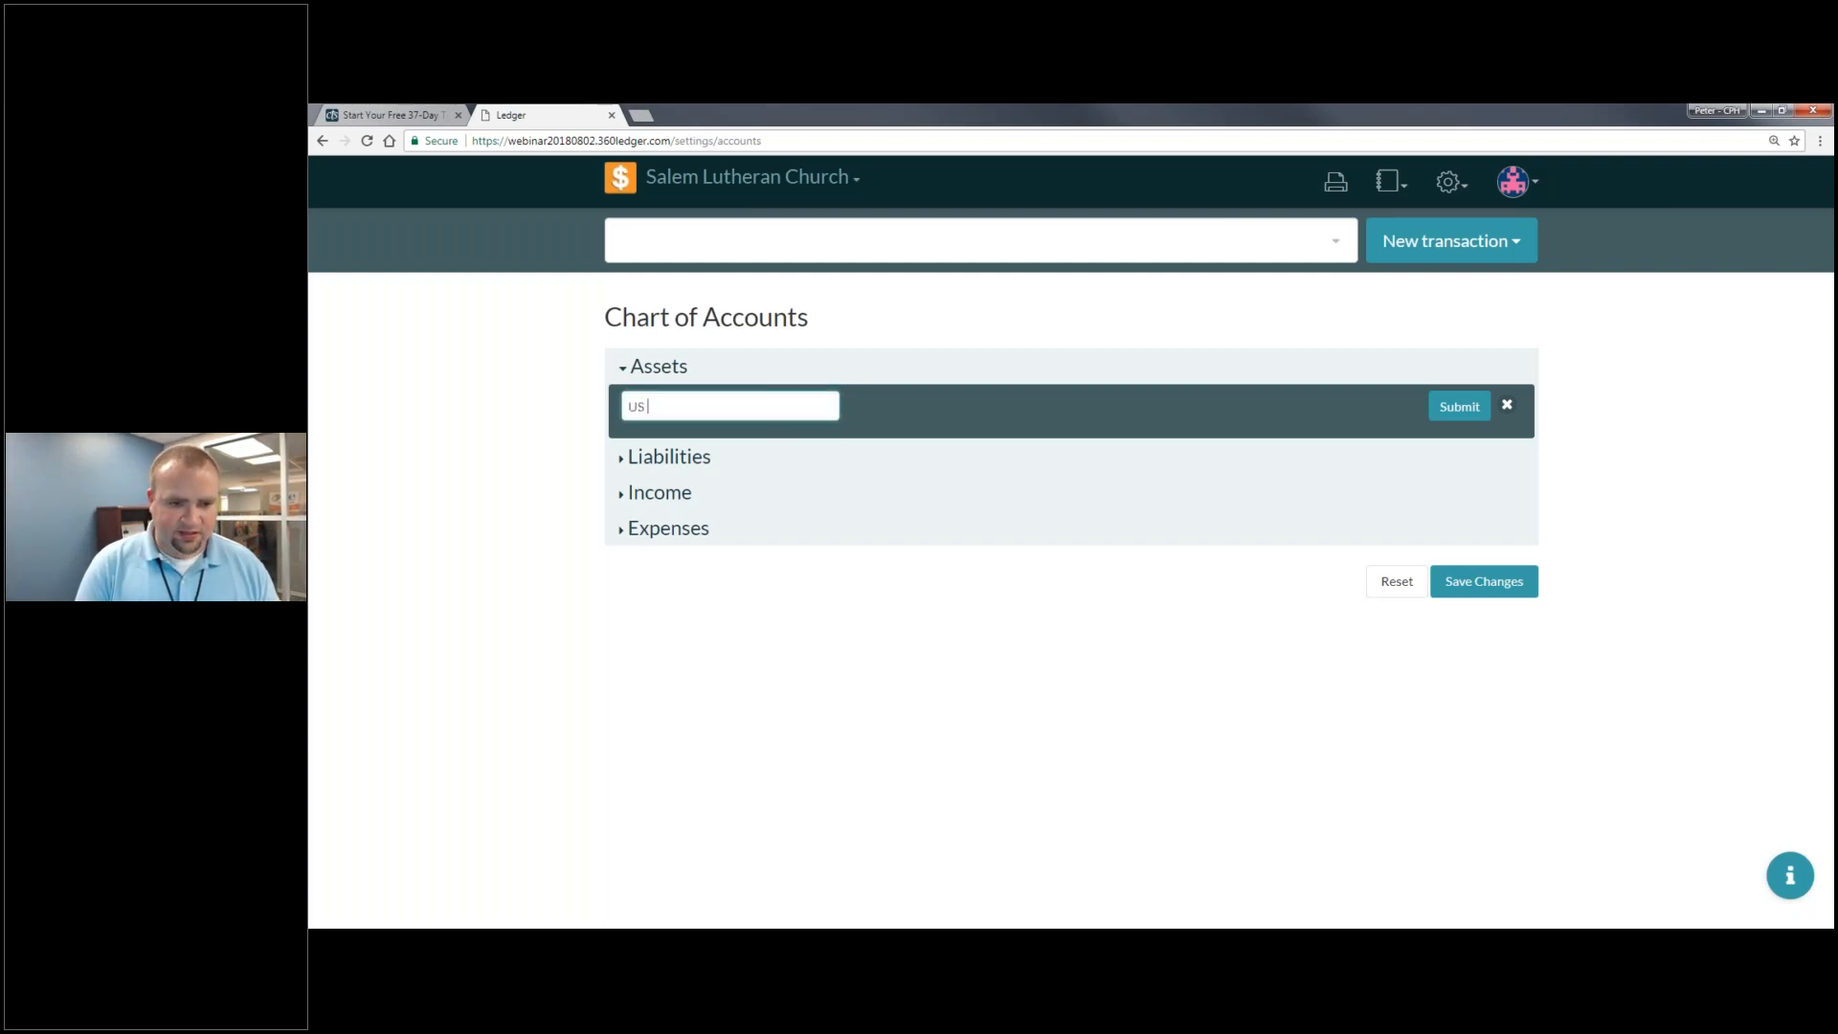
text( Bank)
key(Return)
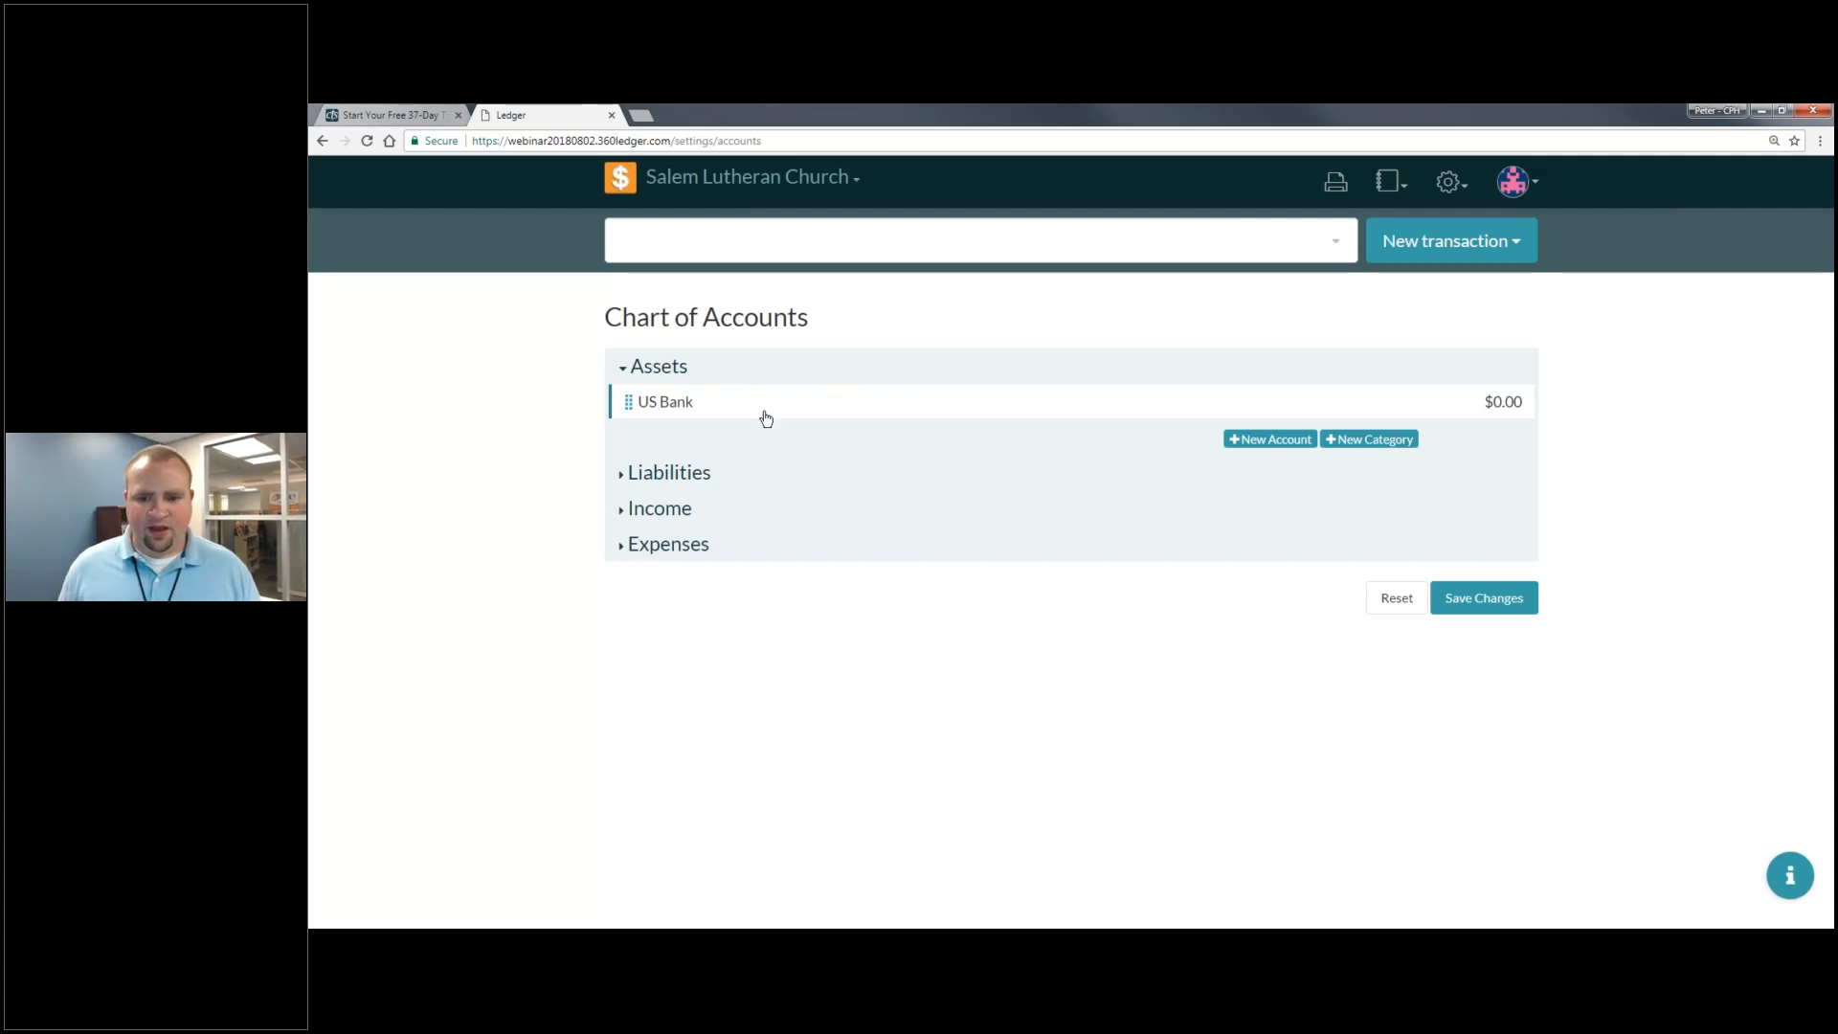
- Add a Savings account numbered 123456 with 0 balance, nested under US Bank
click(1291, 441)
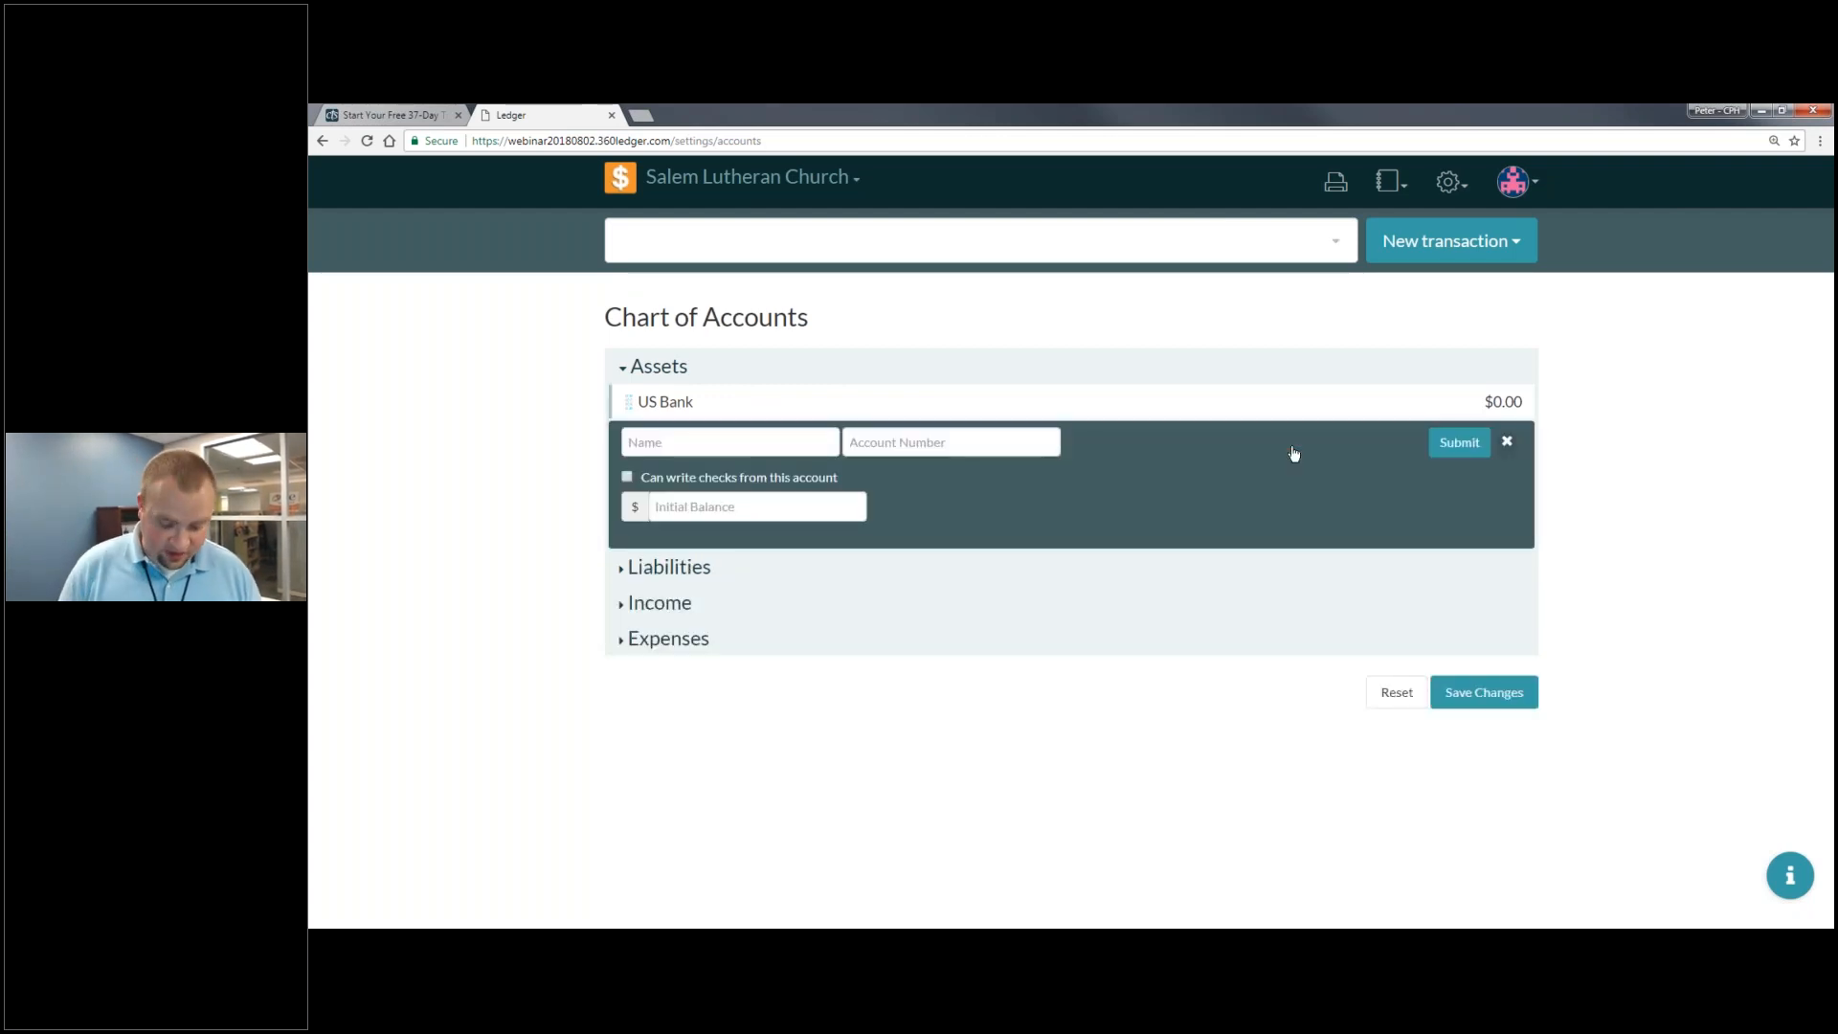
text(Savings)
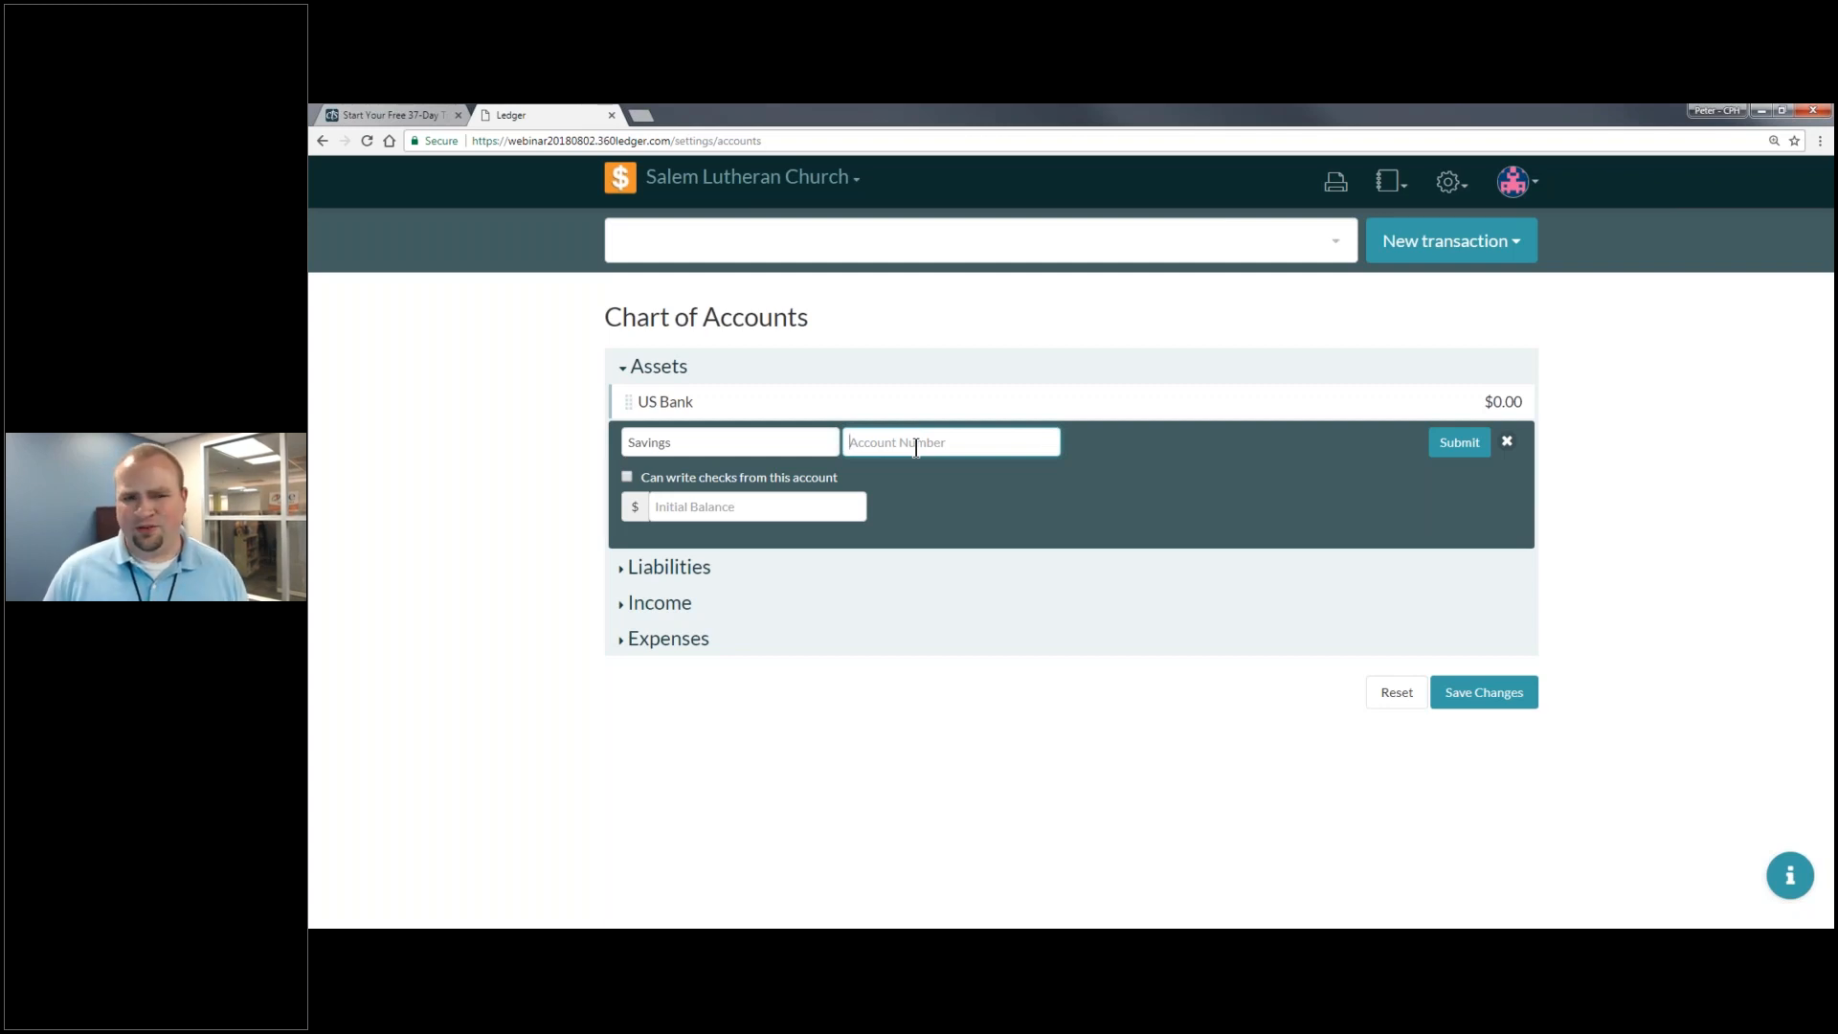
text(123)
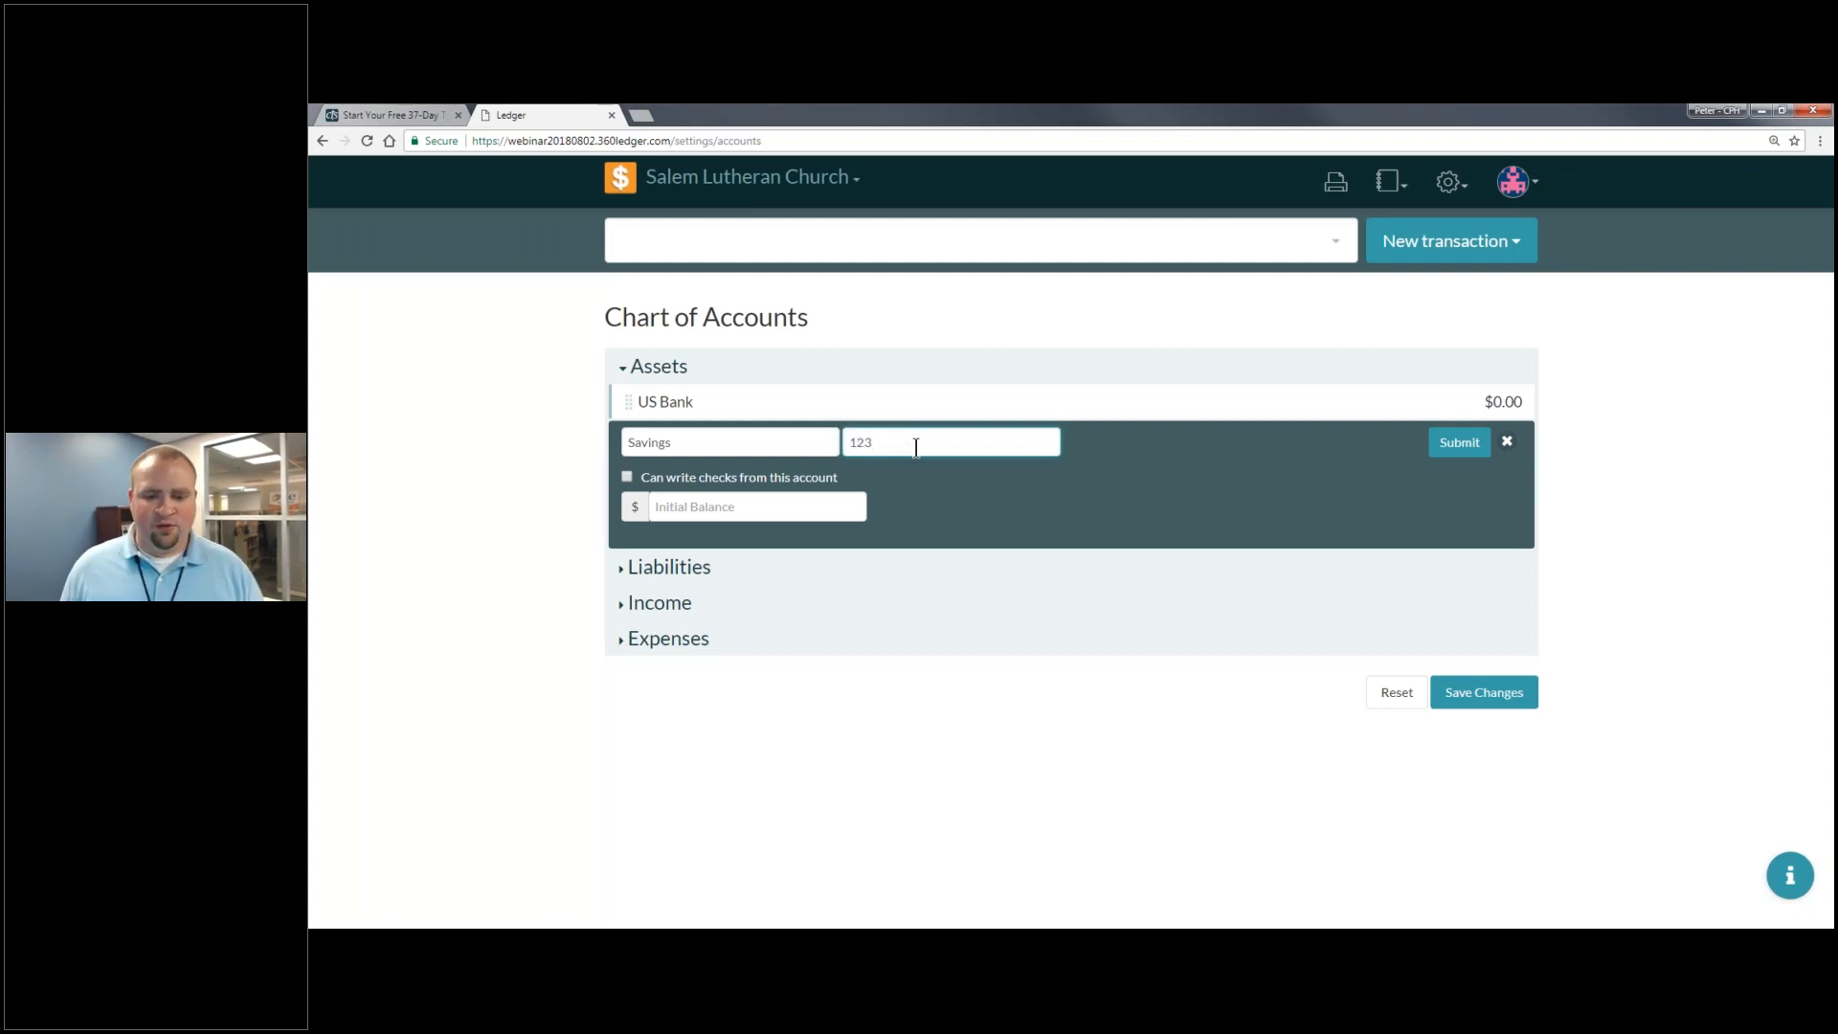
text(456)
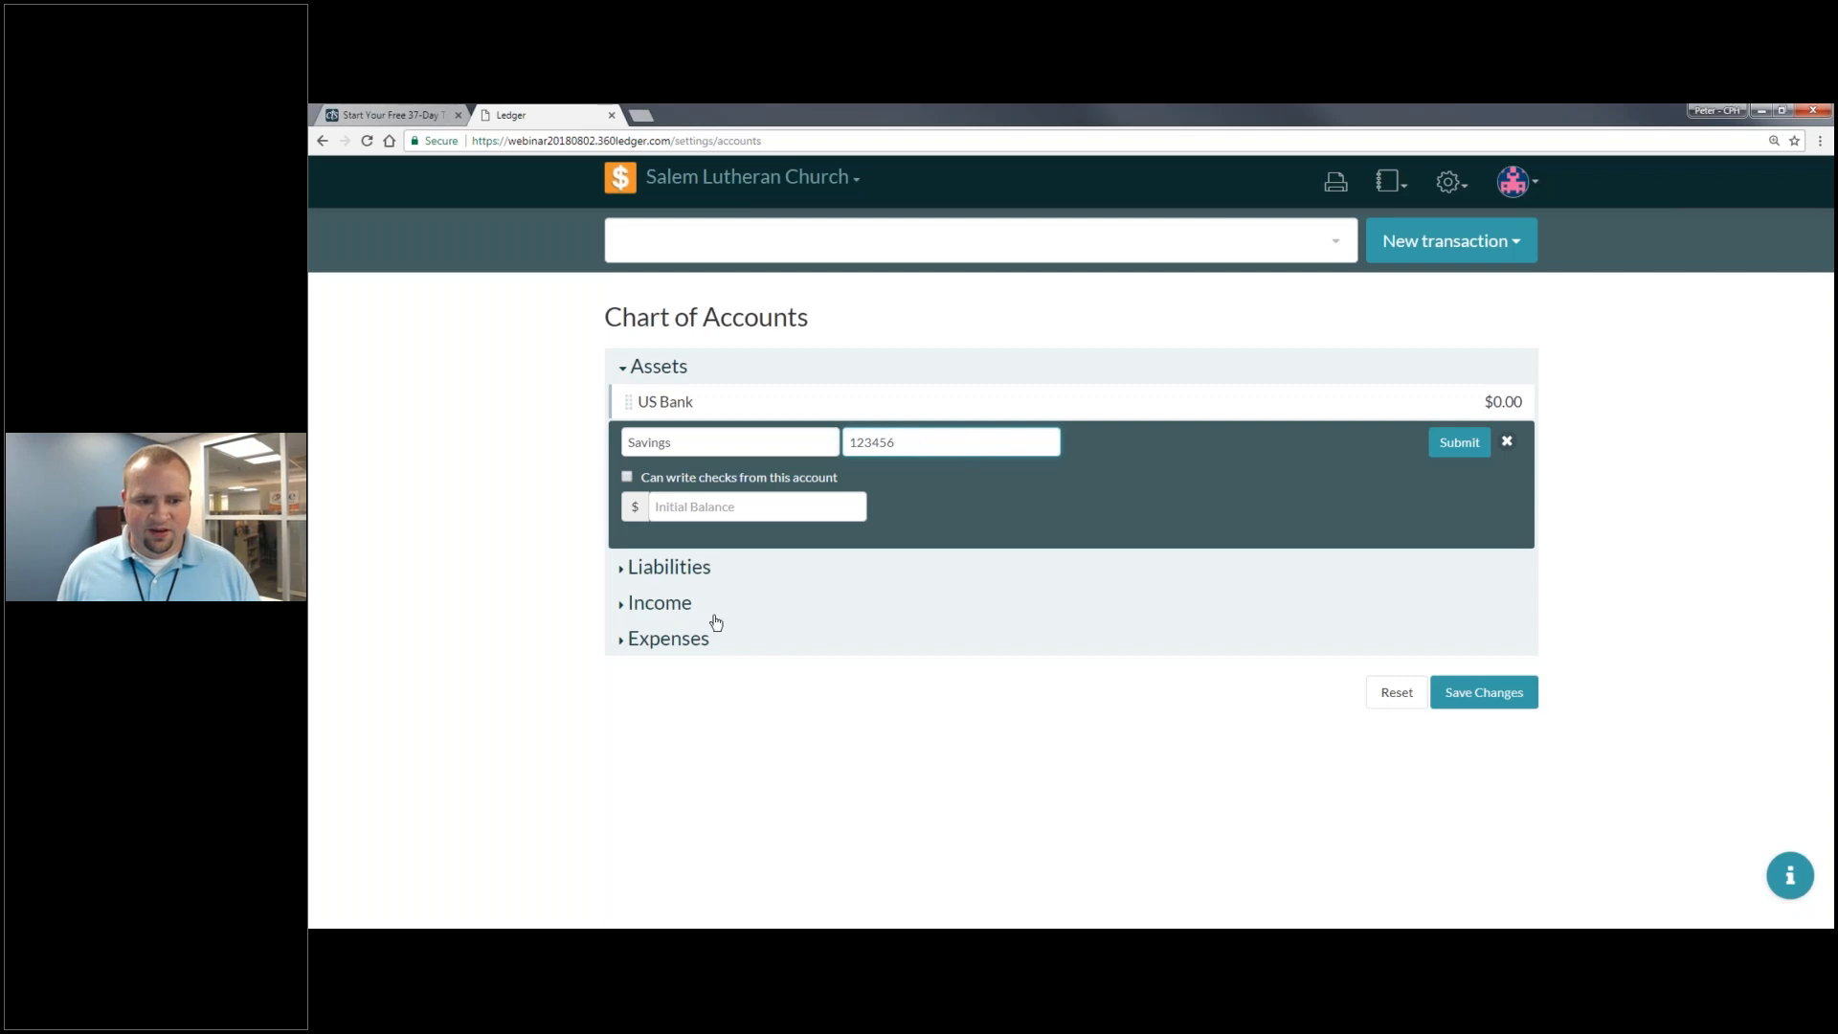
click(742, 505)
text(0)
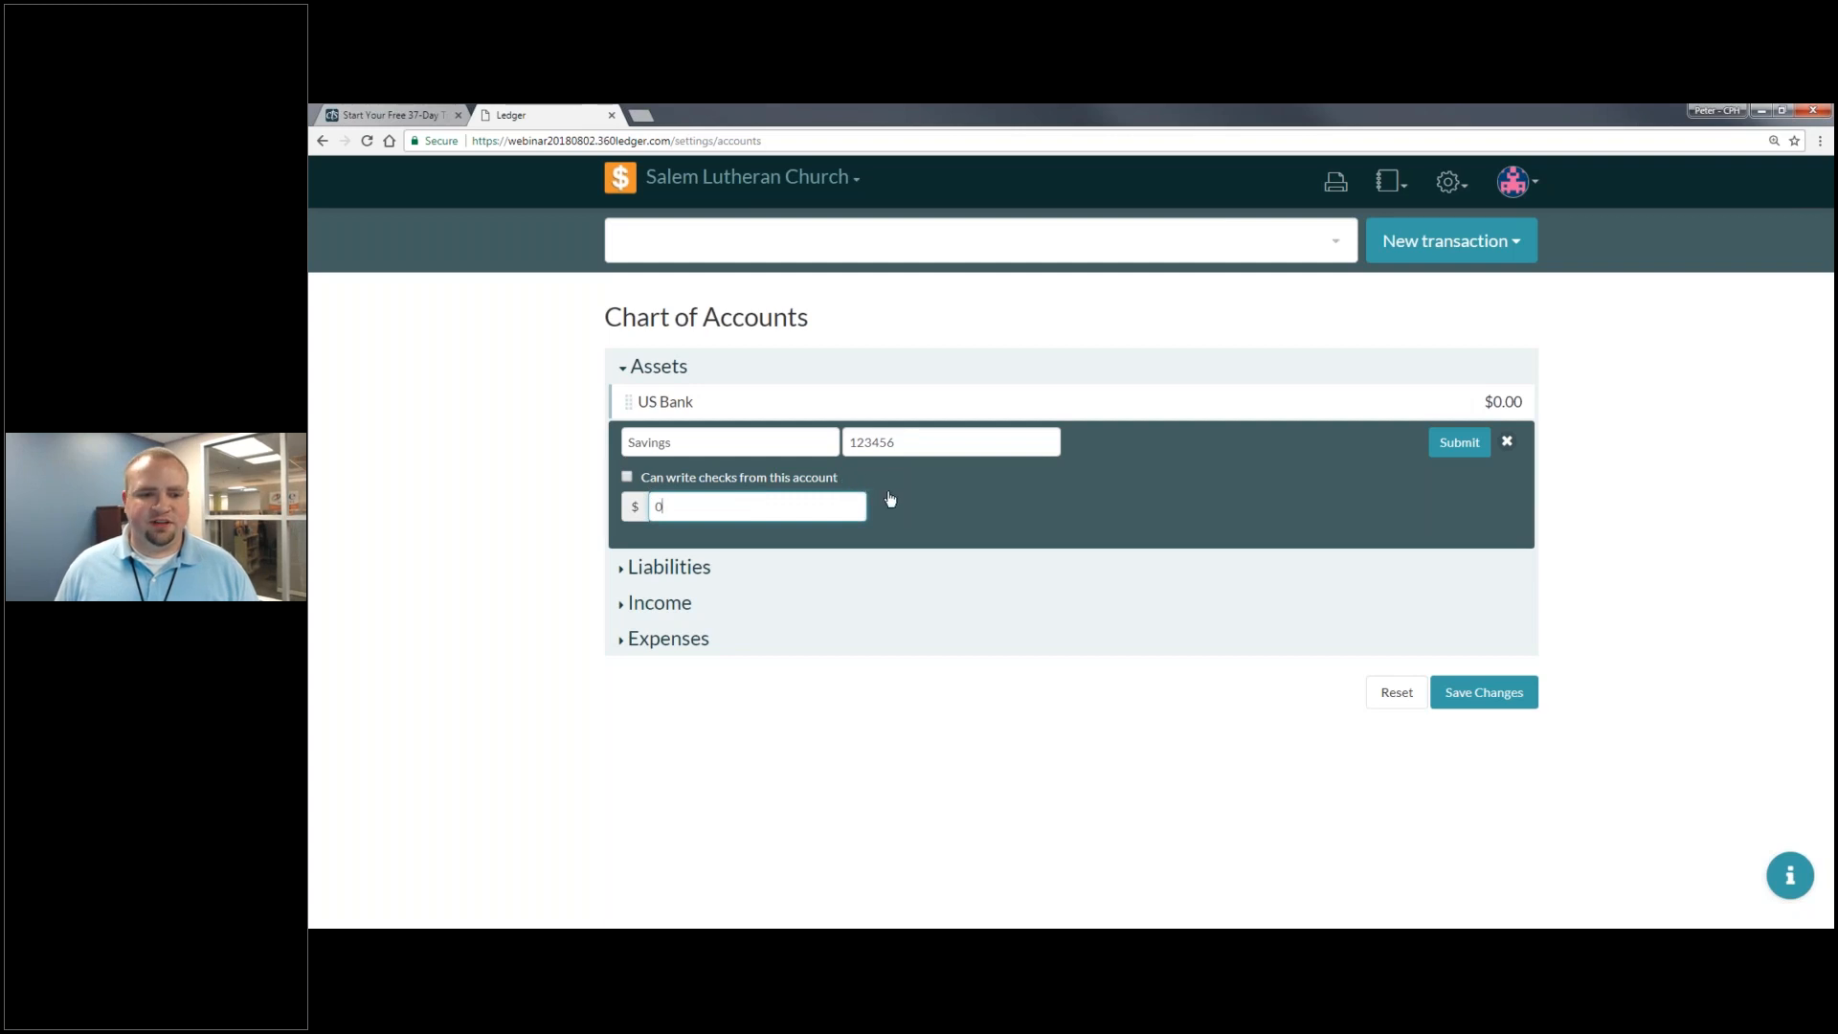
click(1459, 442)
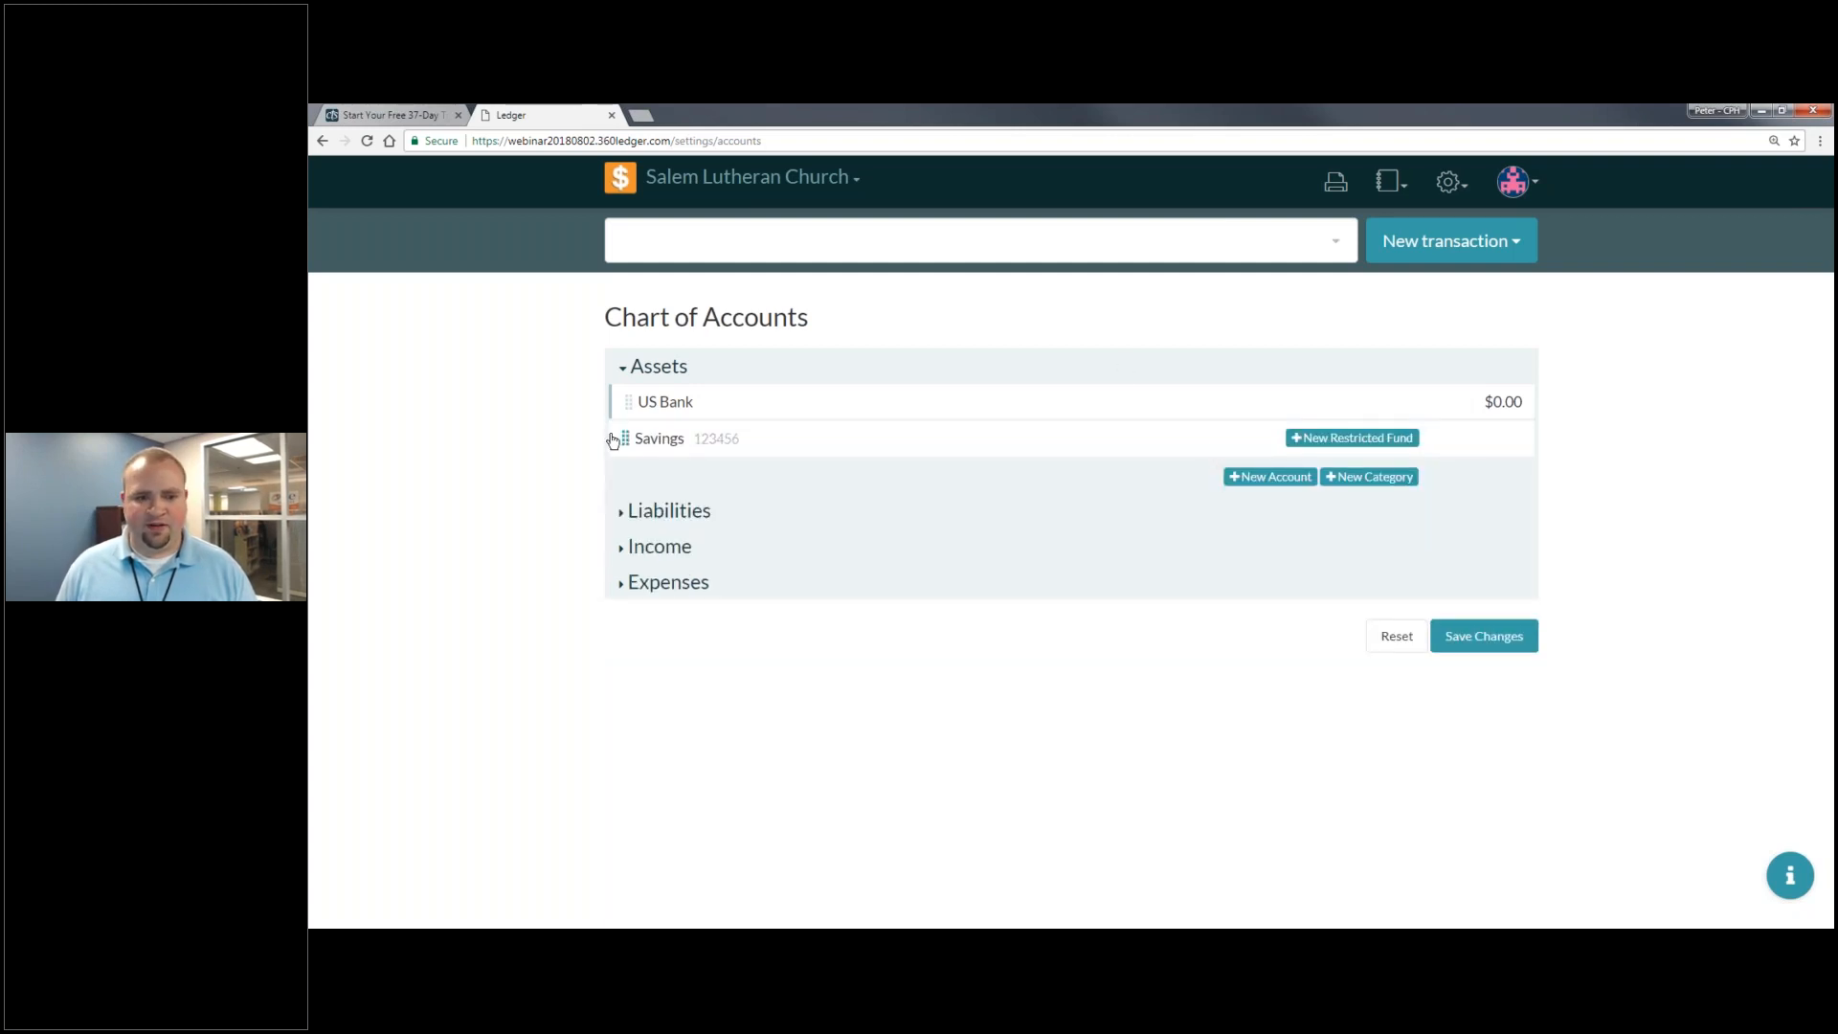
drag(626, 438, 765, 427)
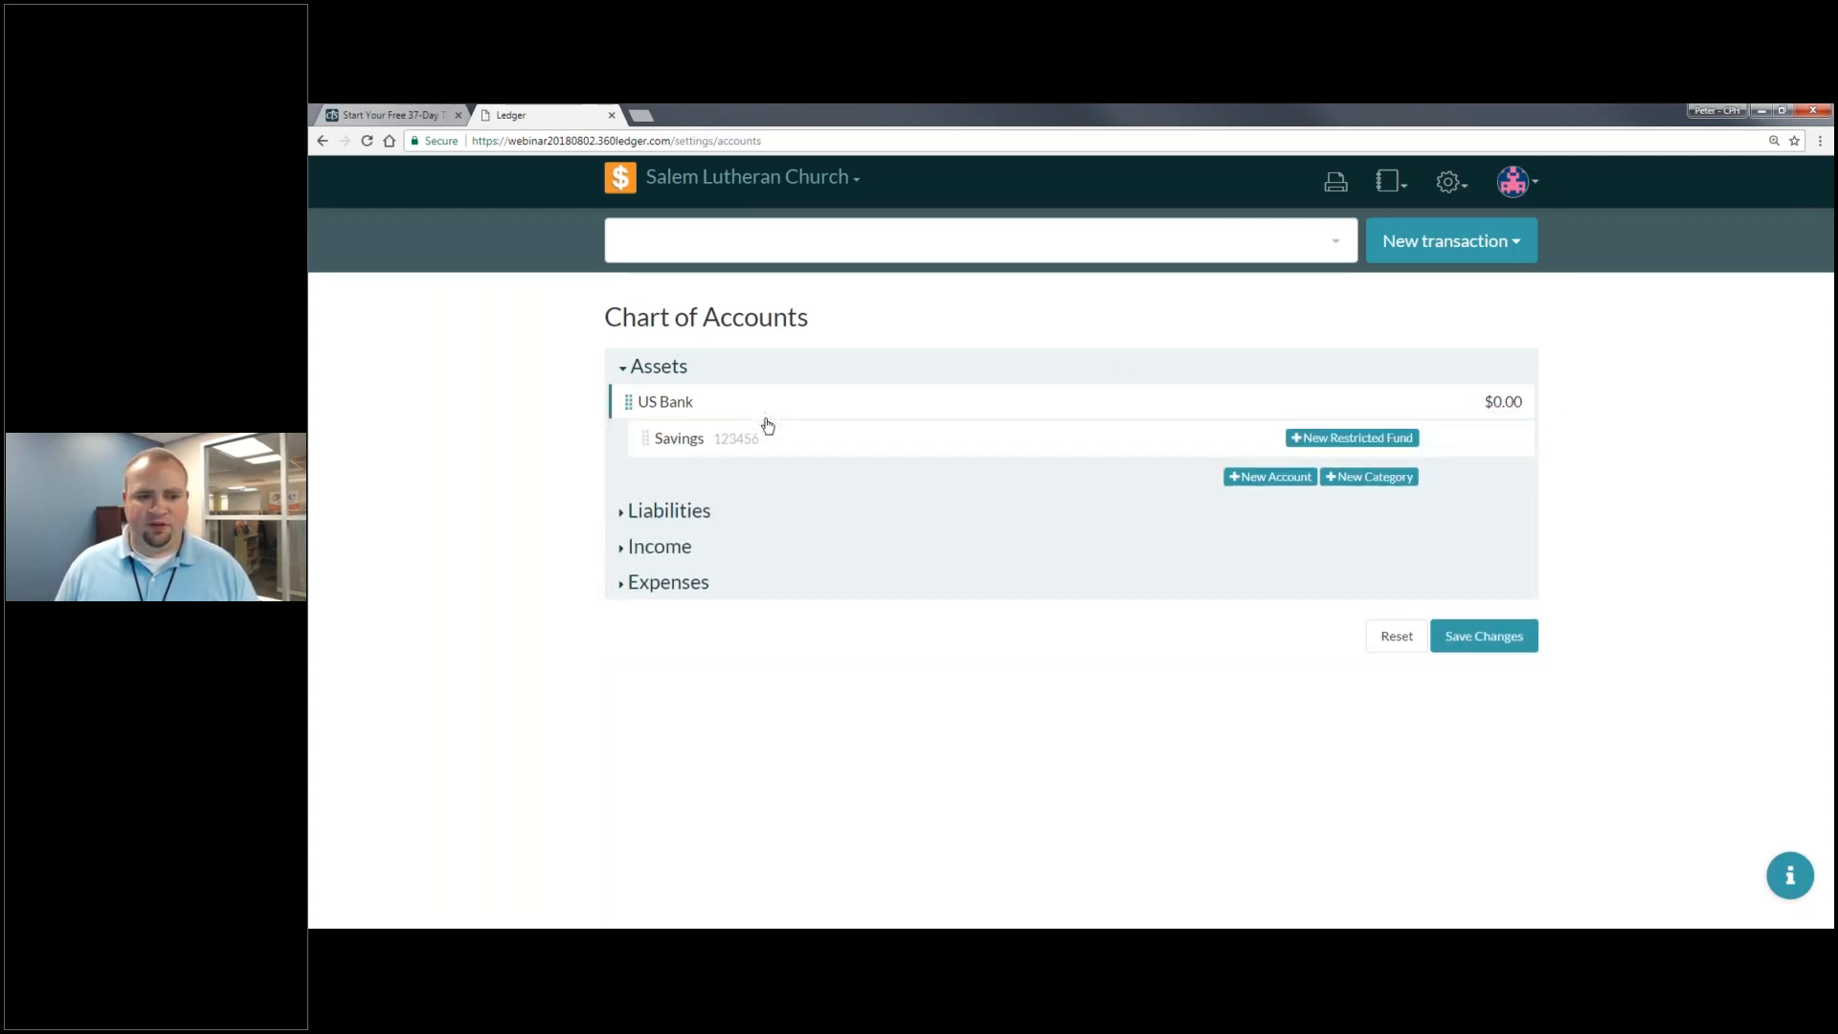
- Add a numbered Checking account with check-writing enabled and 0 opening balance
click(1289, 478)
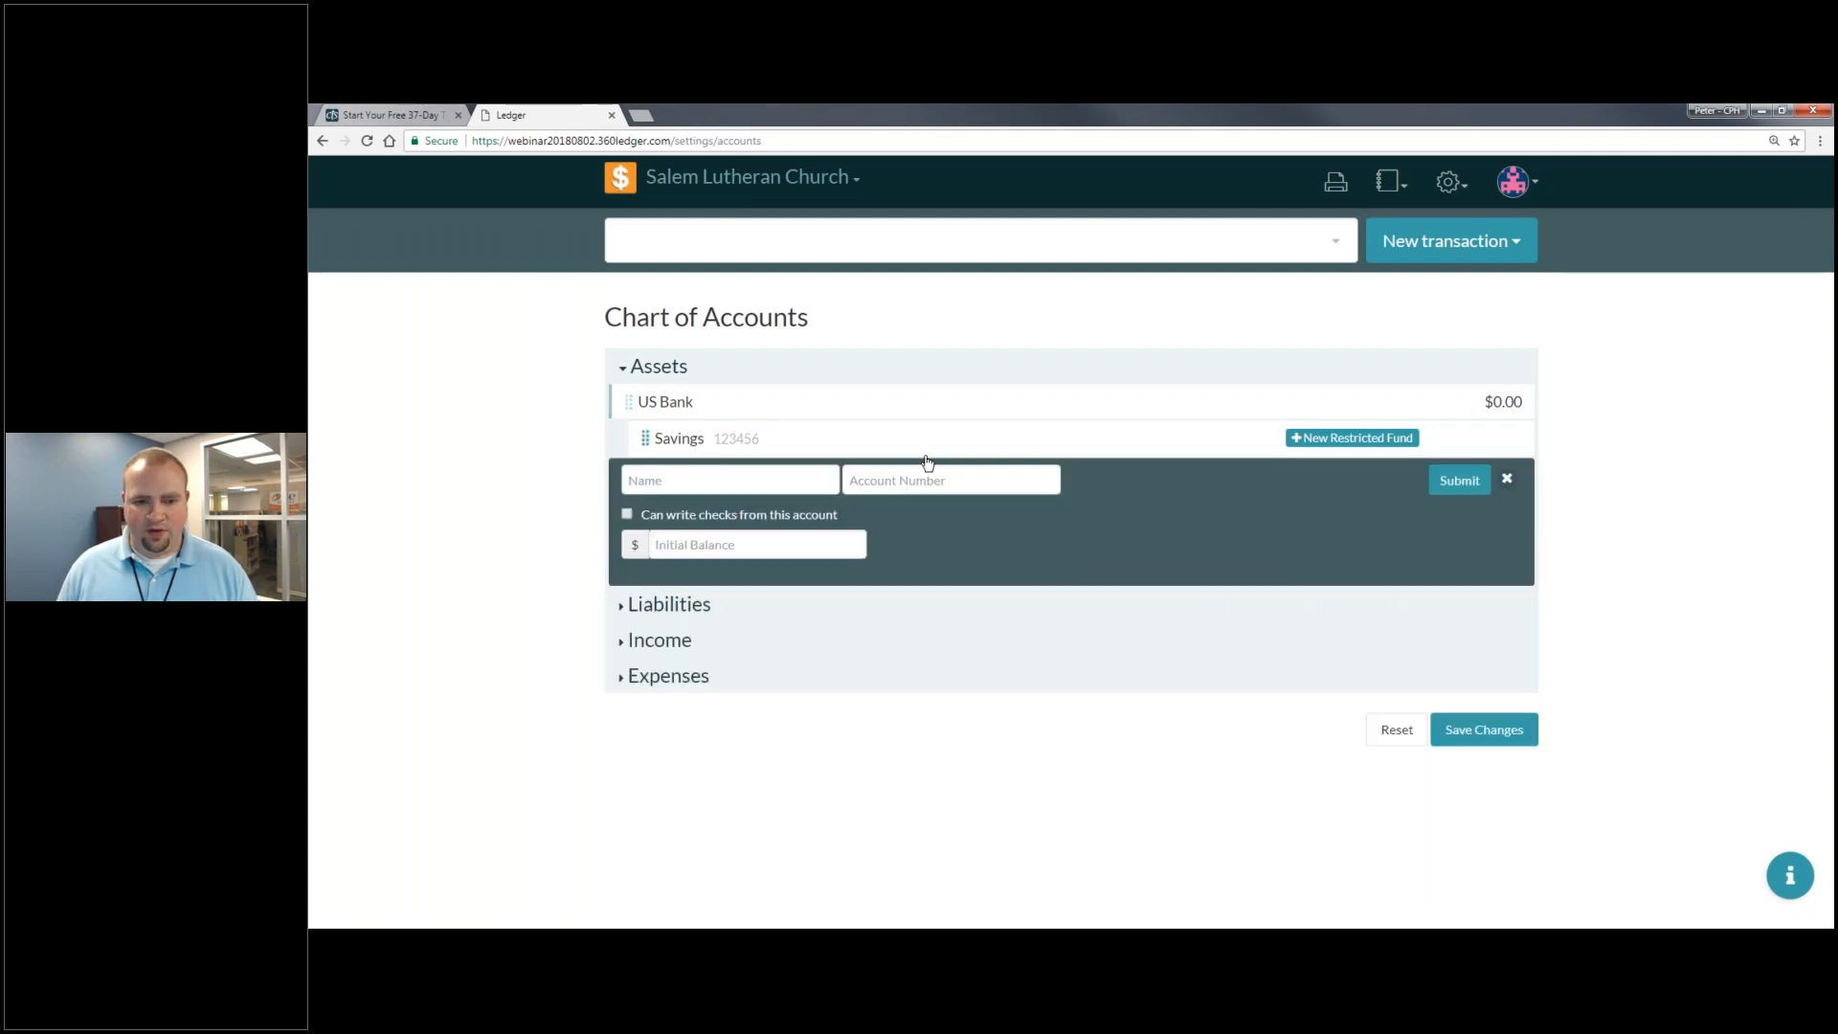
text(Checking)
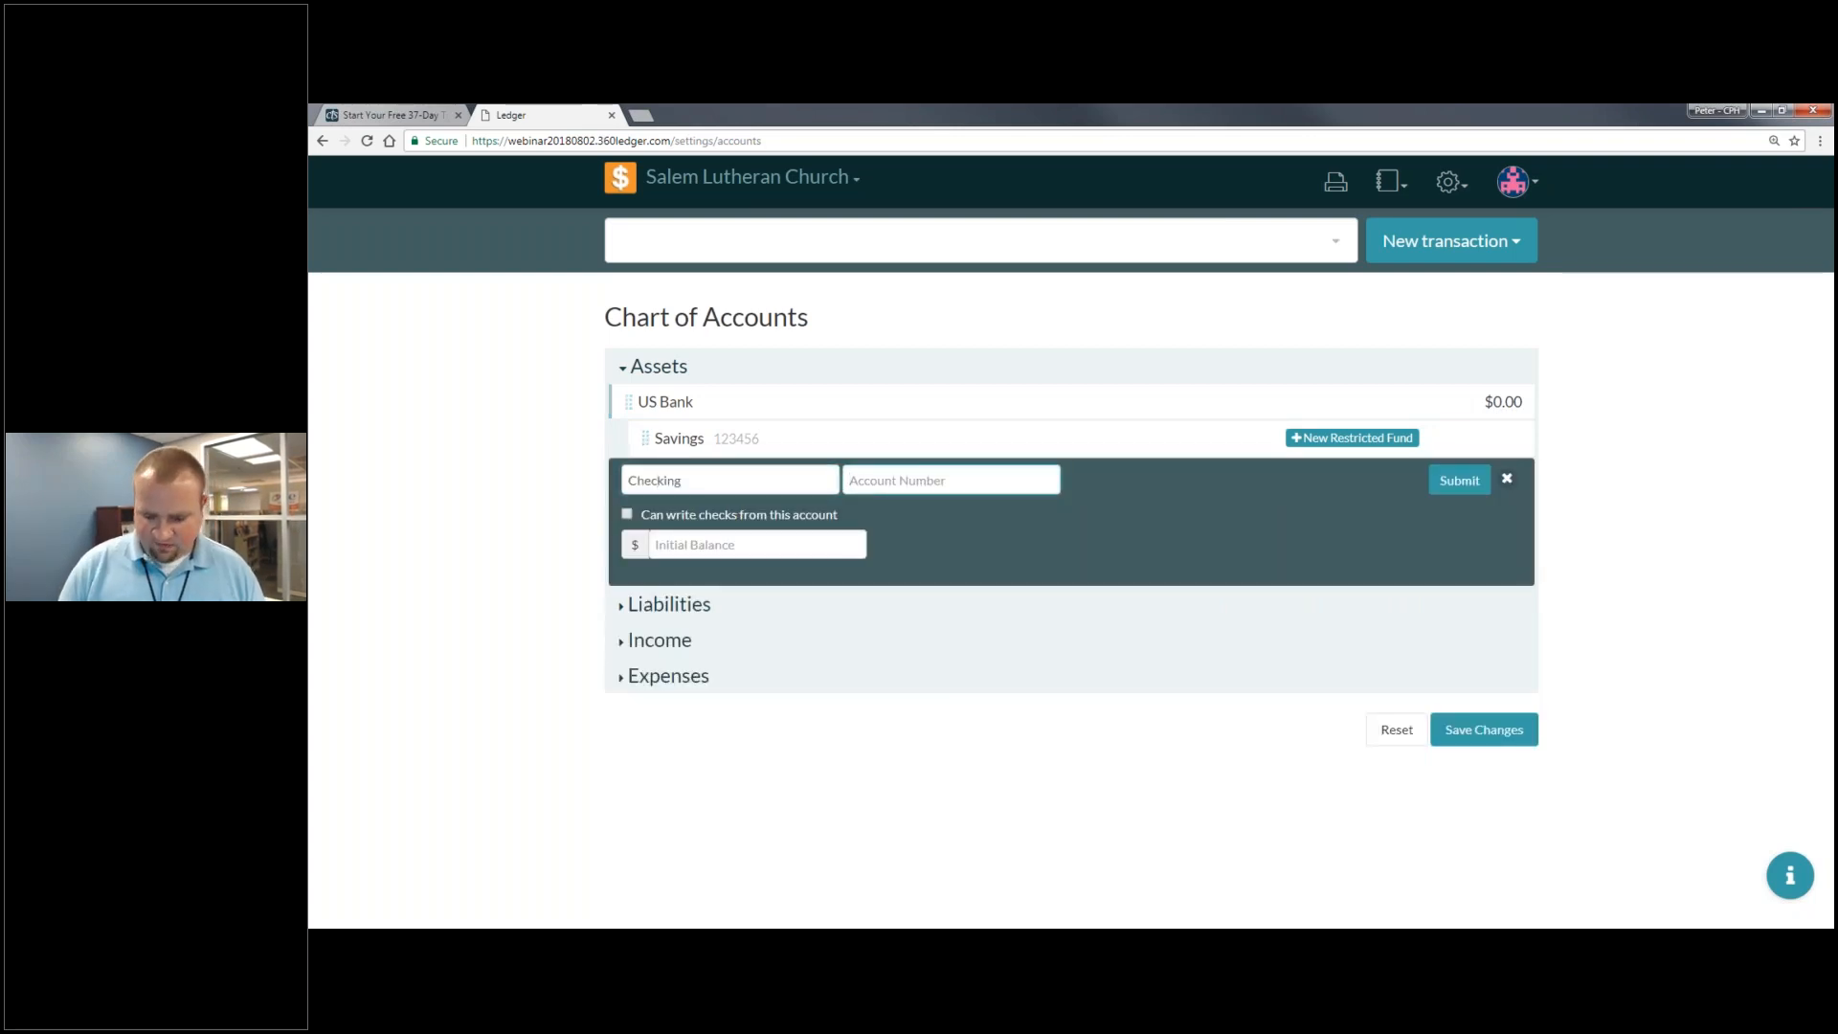
key(Tab)
text(456798)
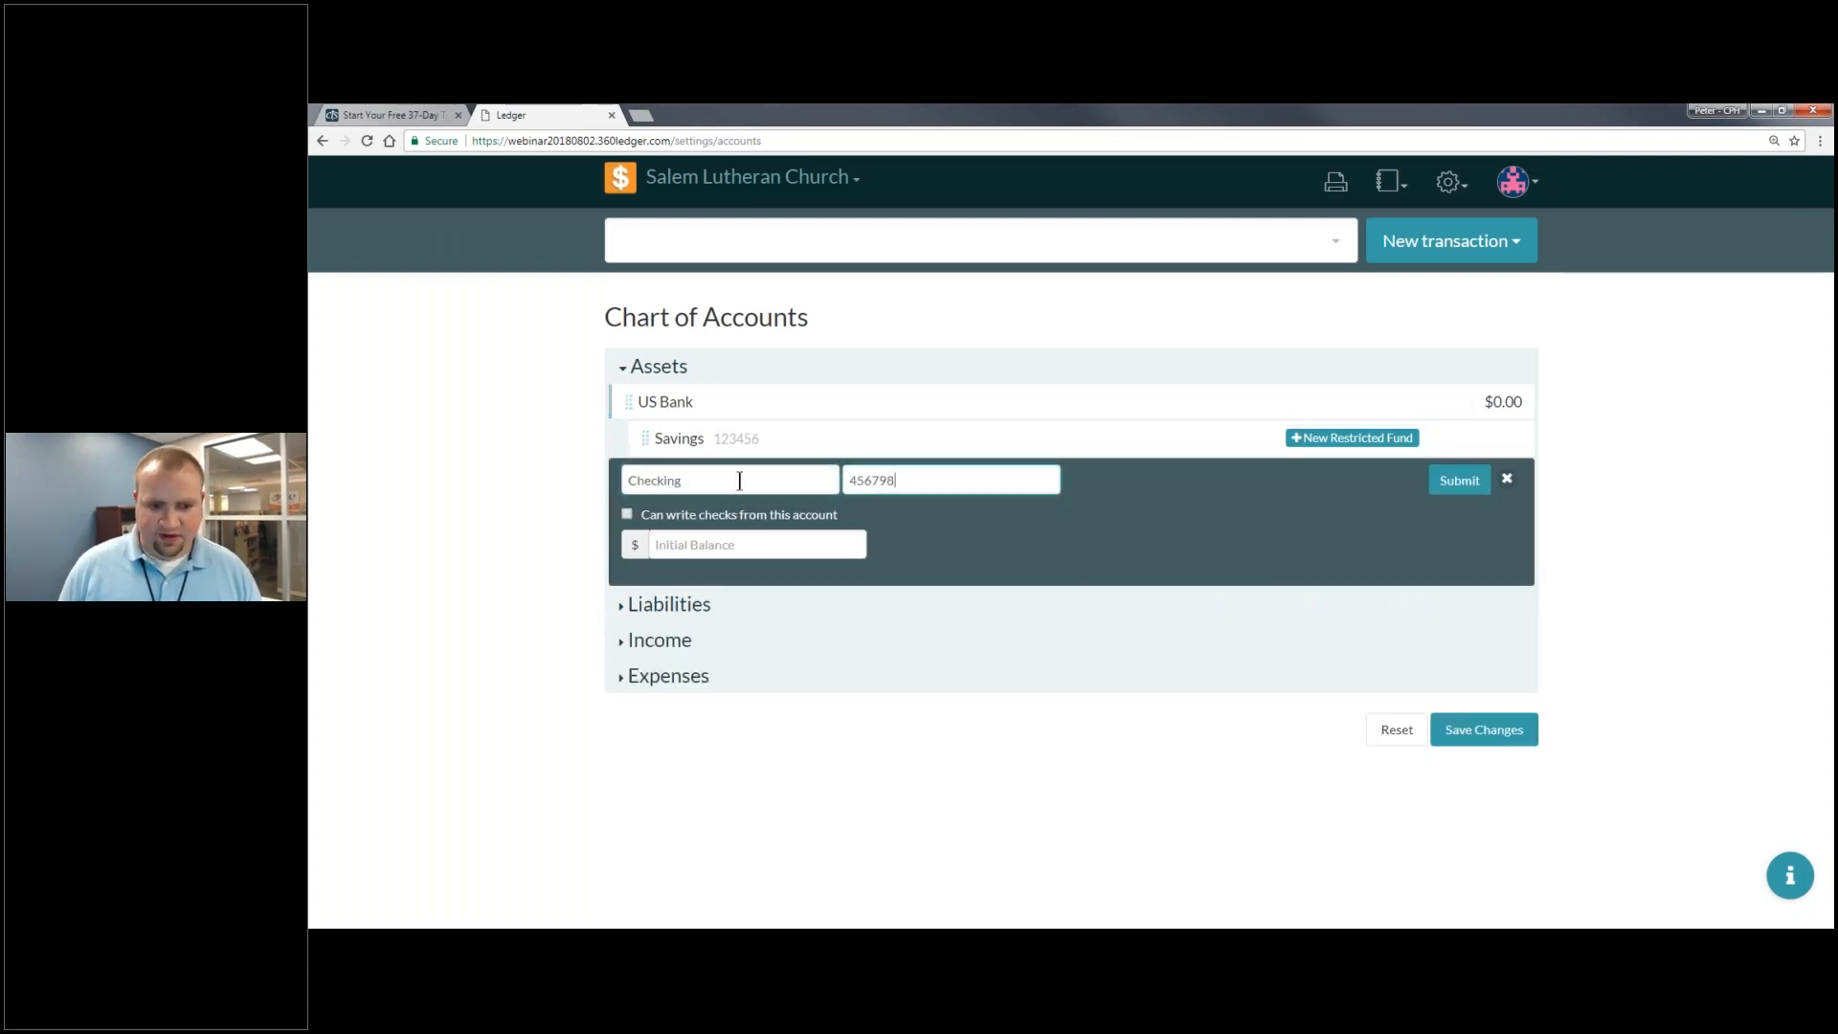
key(BackSpace)
text(89)
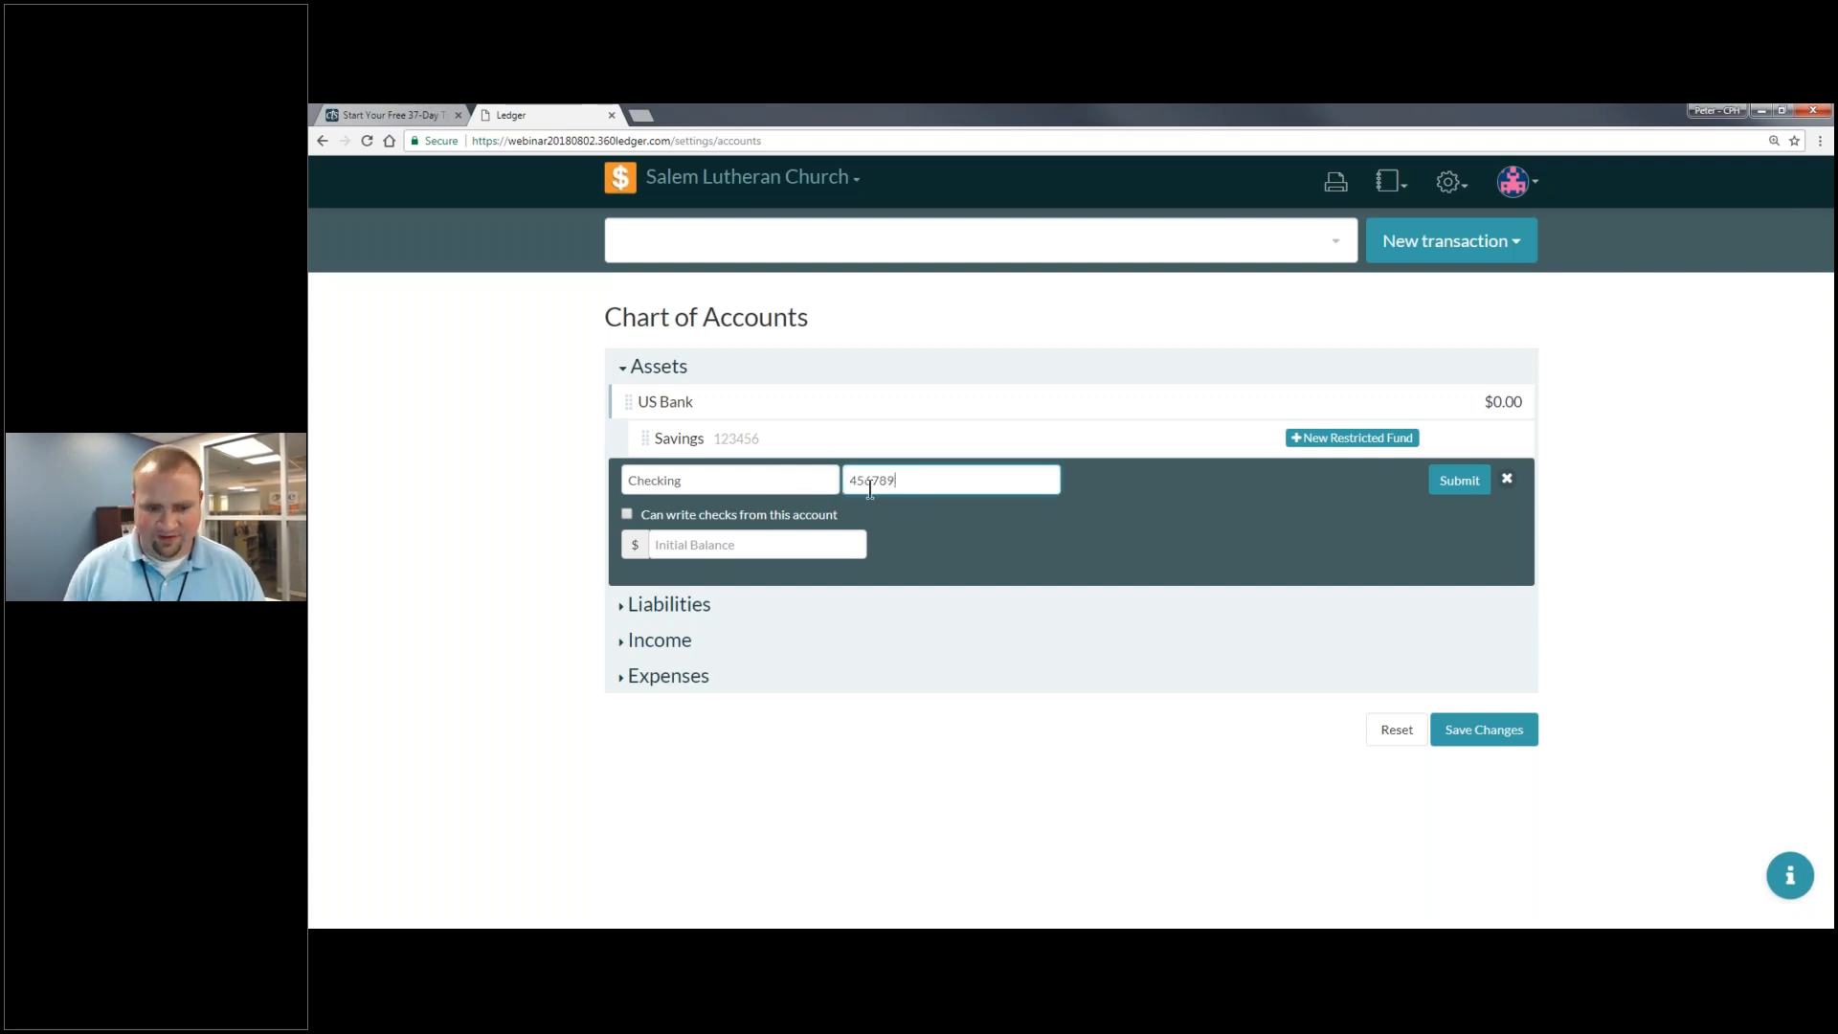
click(746, 521)
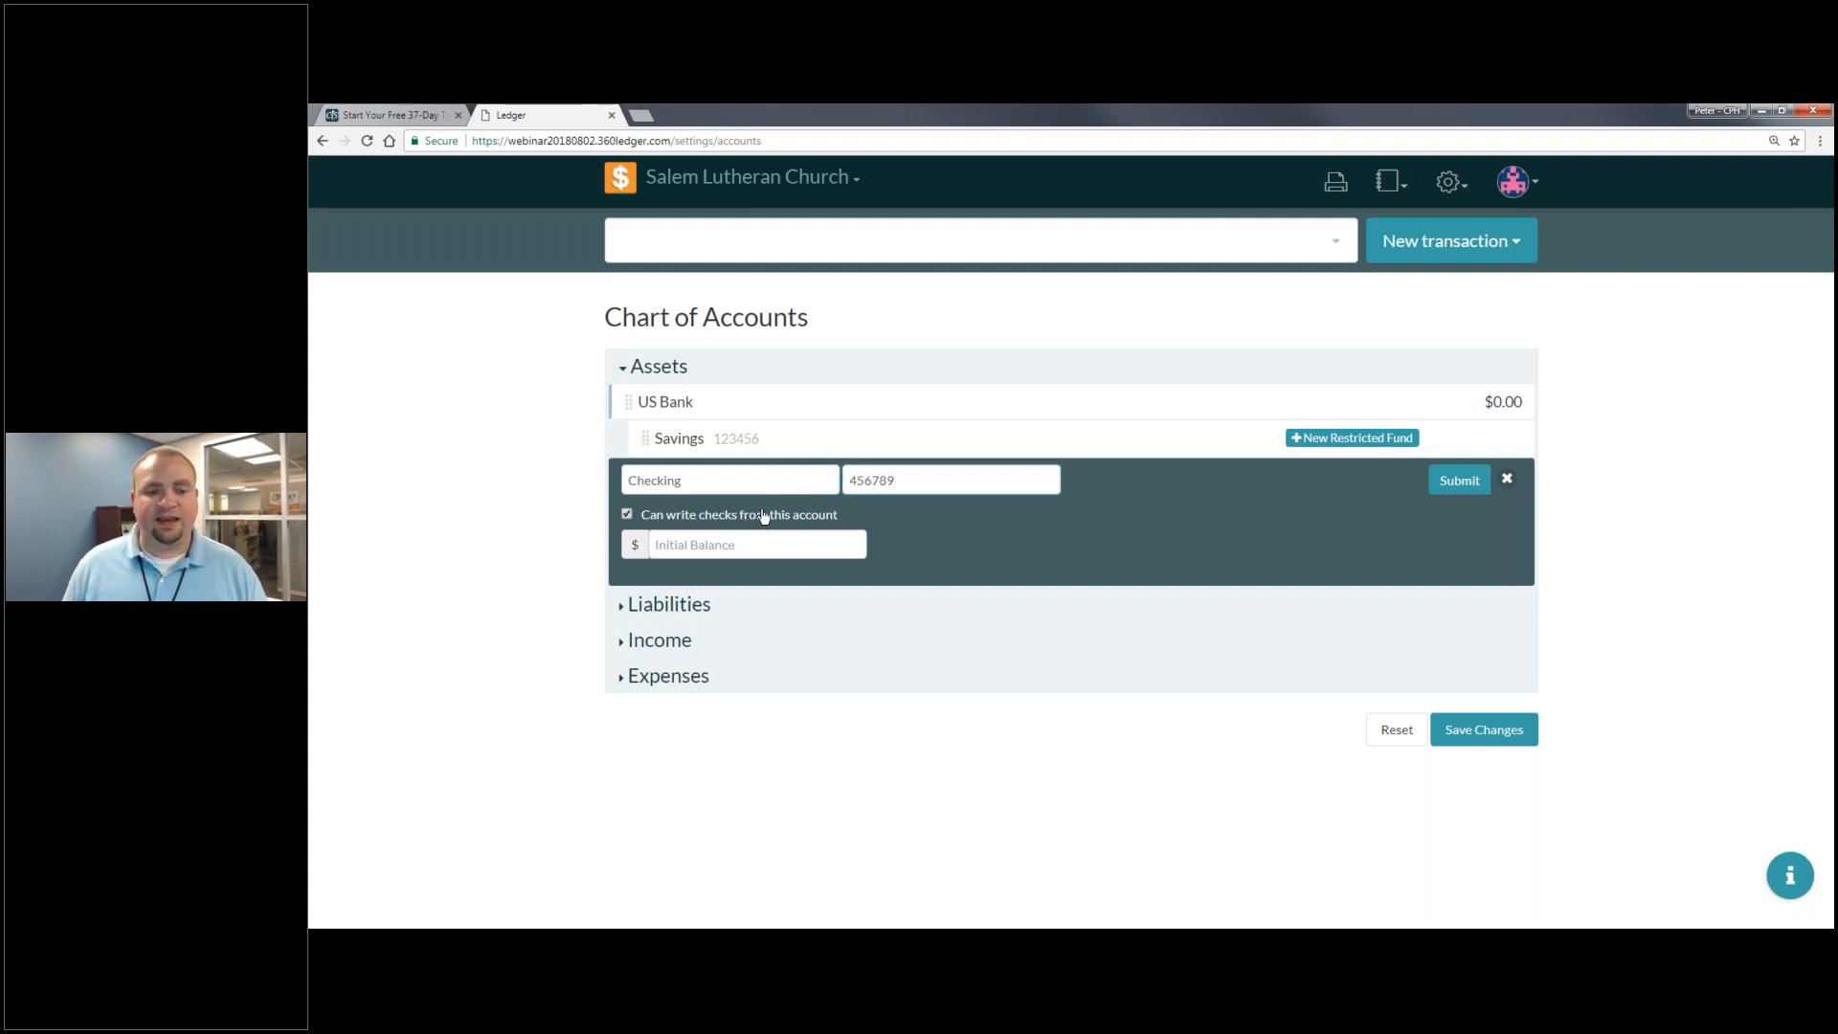
key(Tab)
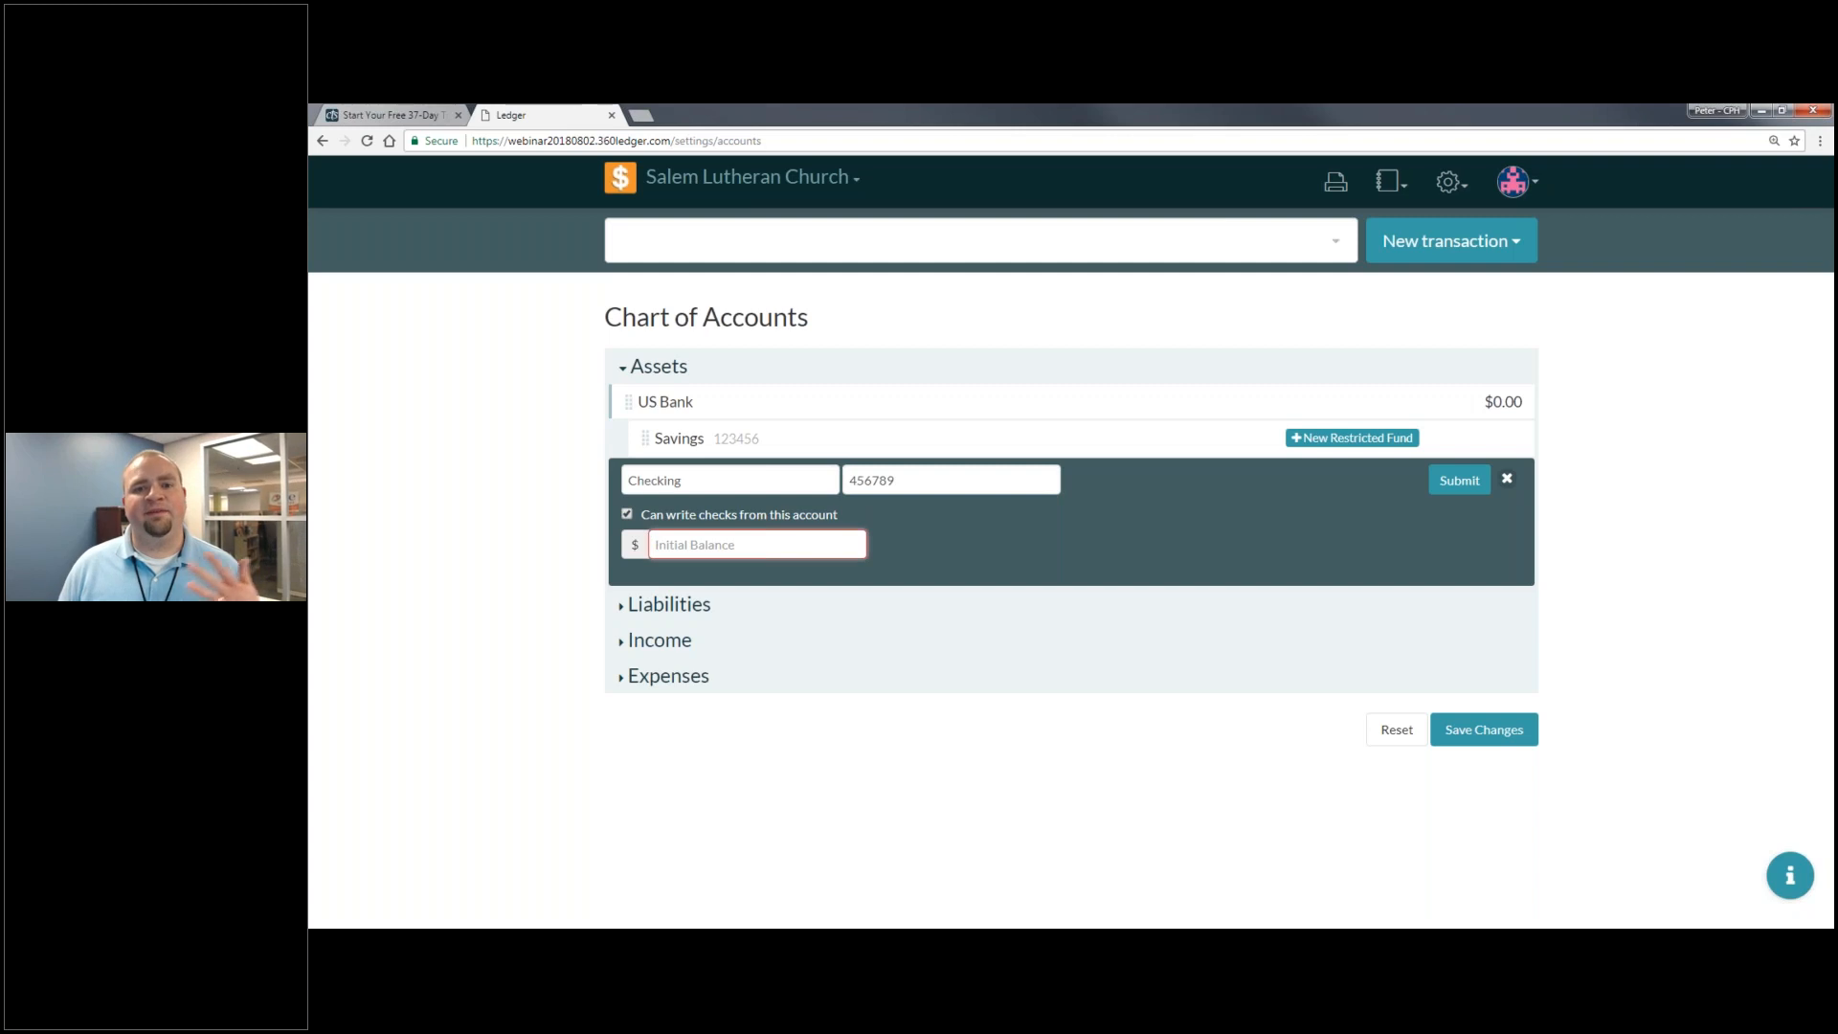
text(0)
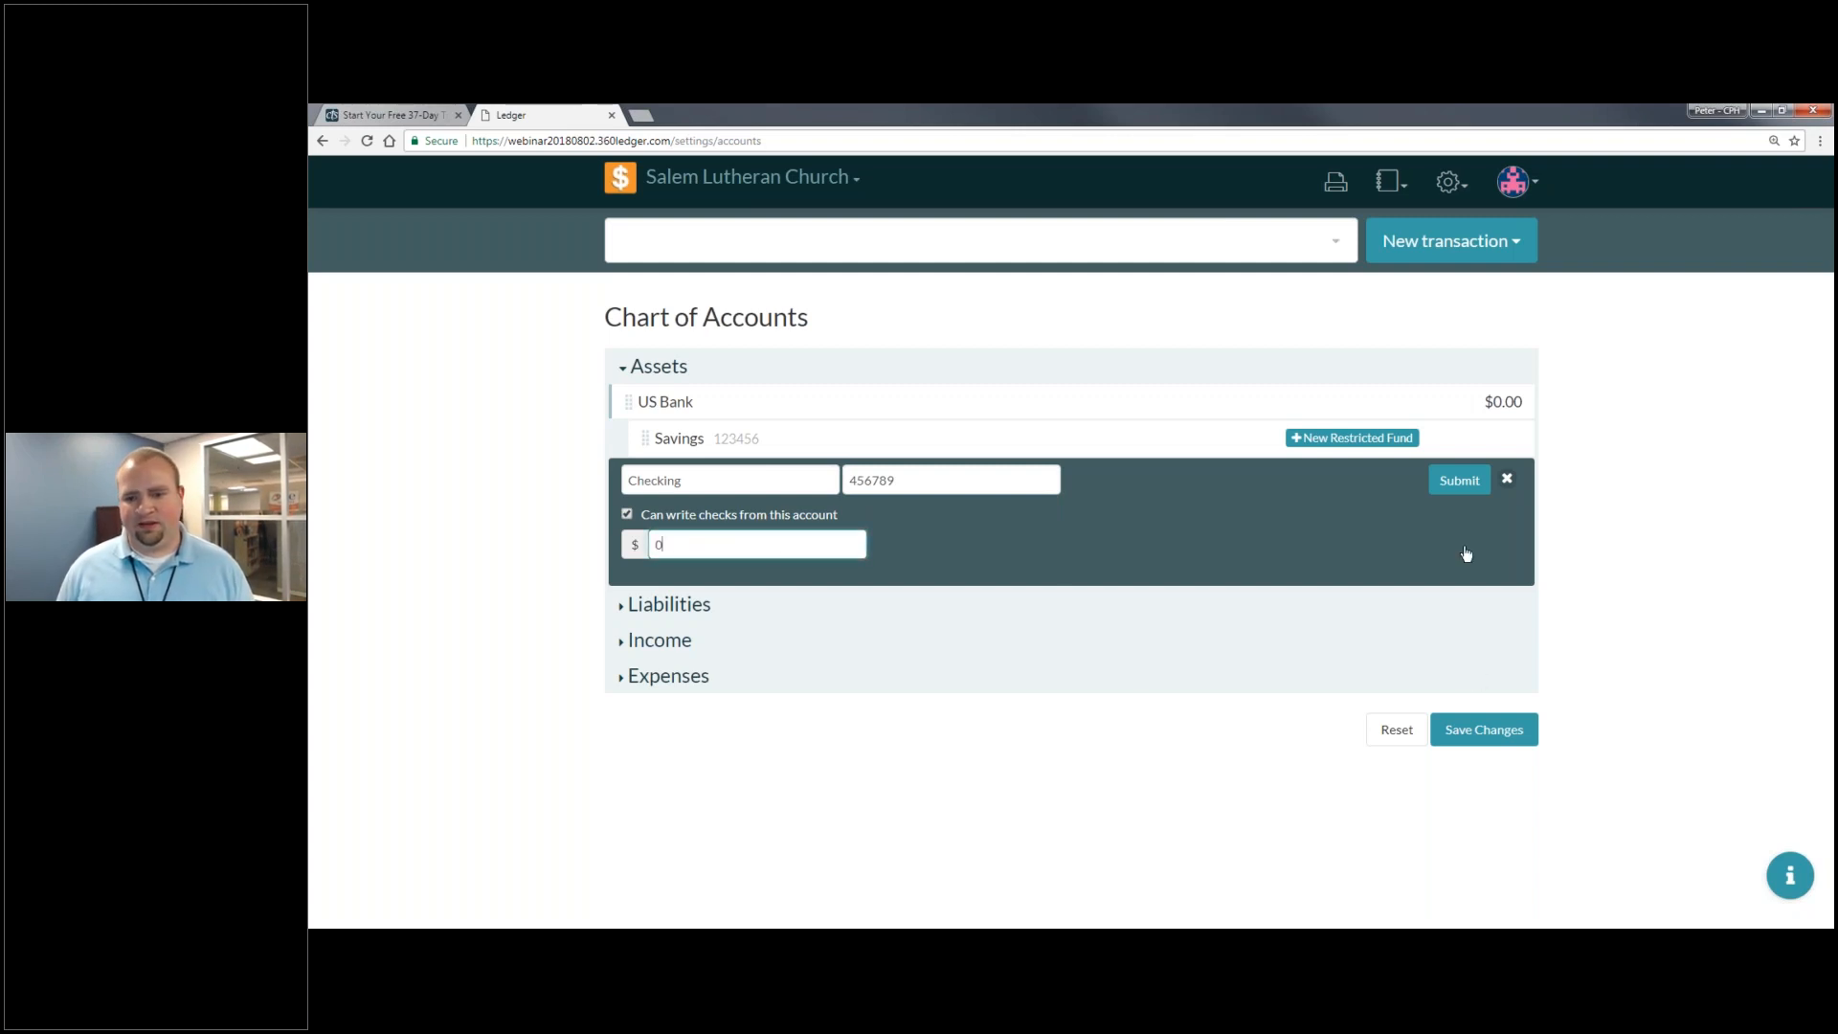
click(1461, 481)
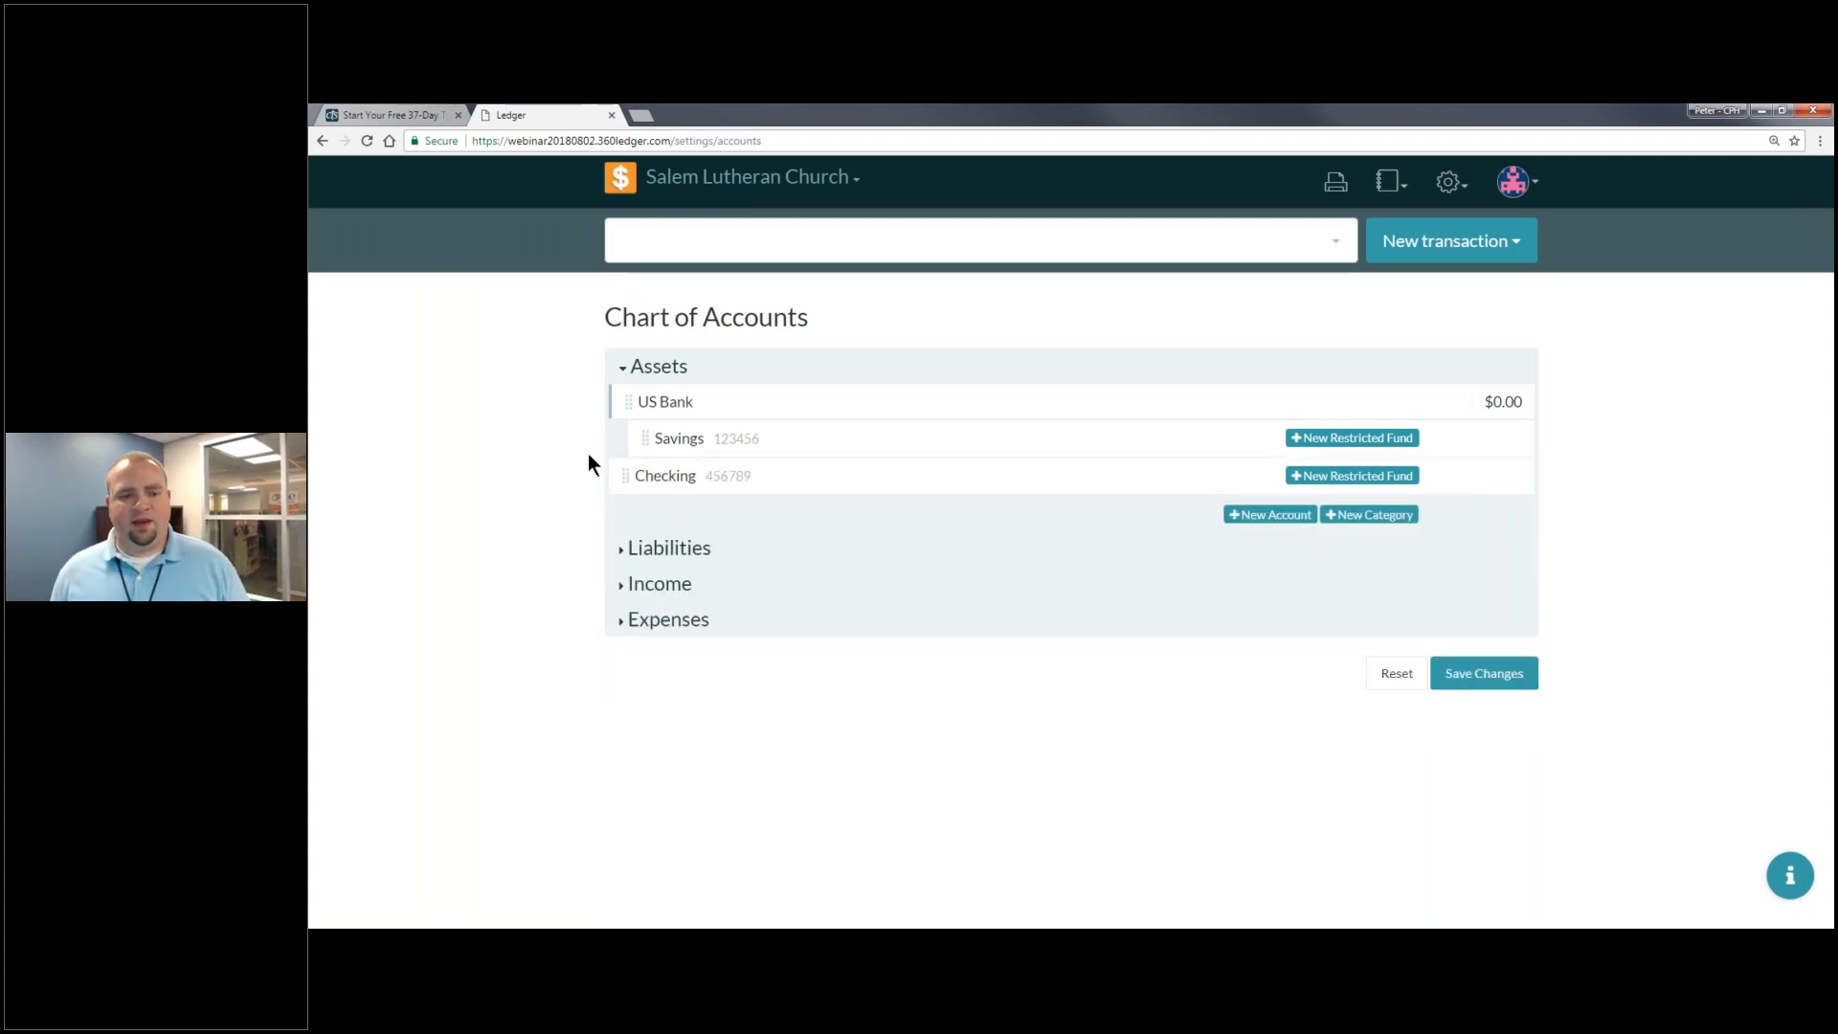
- Nest Checking under US Bank, save and confirm the chart changes, then expand Liabilities
drag(640, 476, 767, 472)
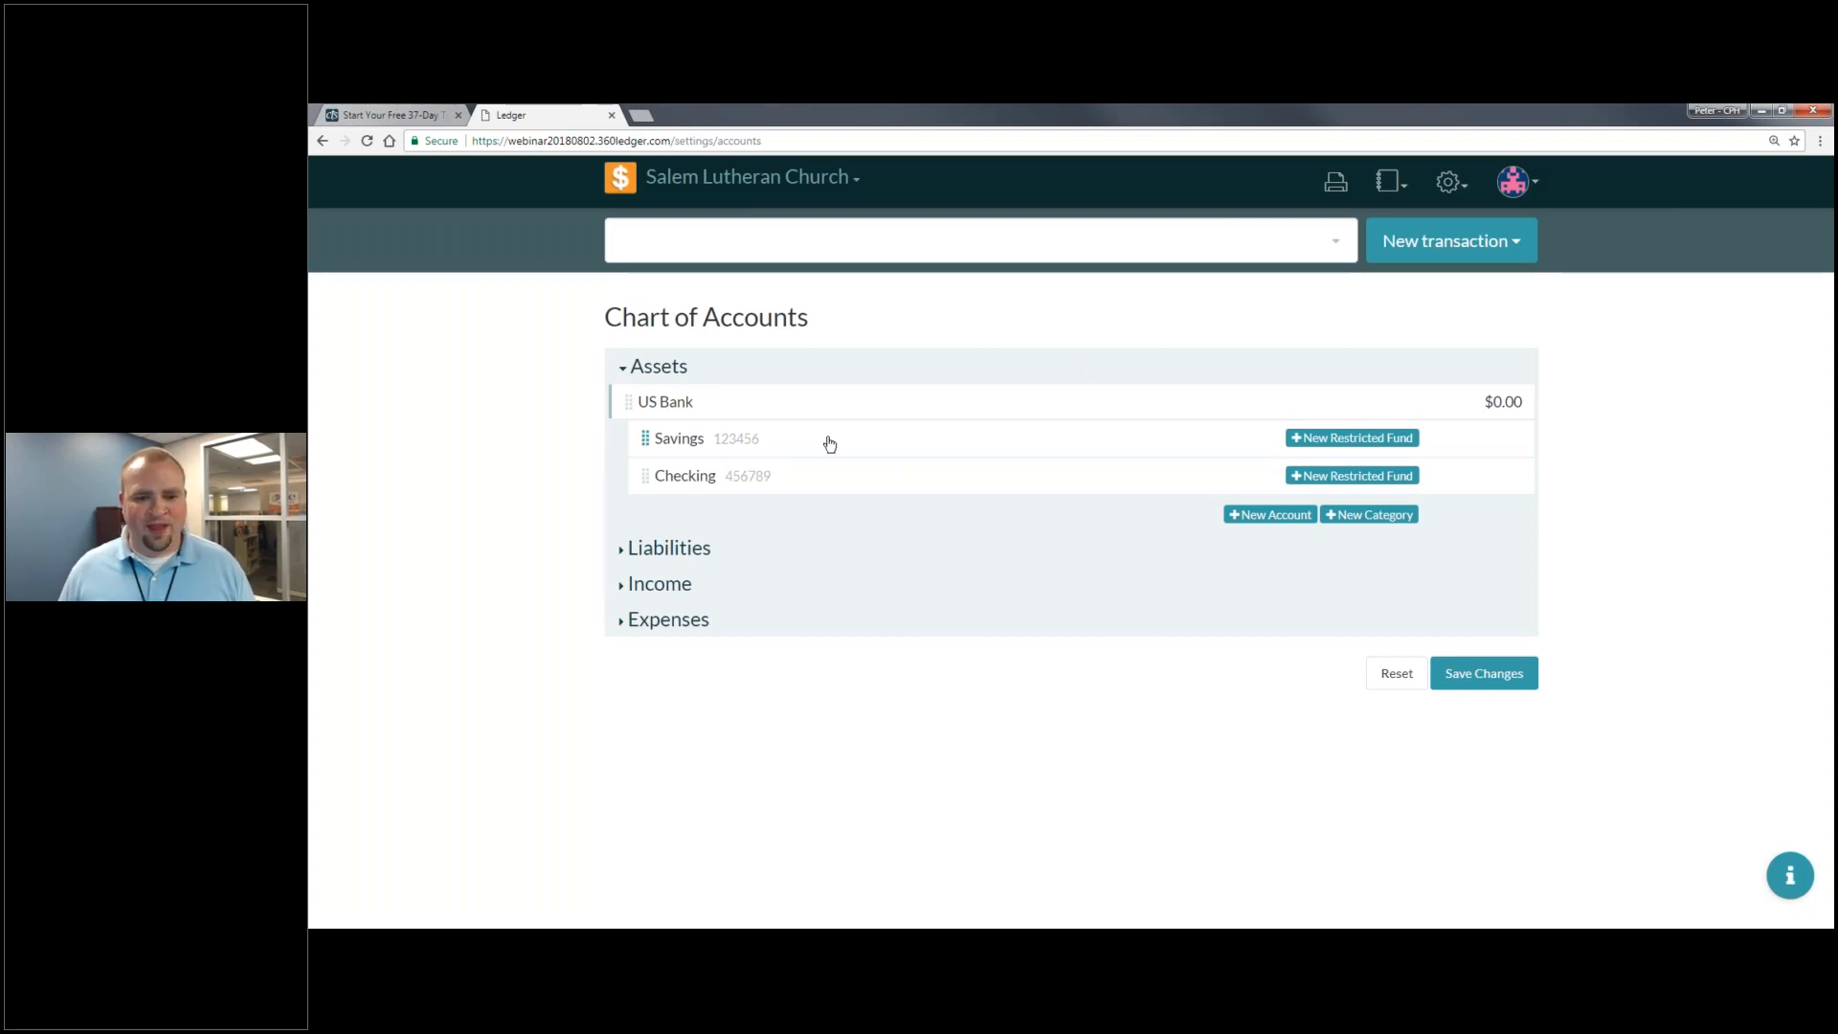
click(1504, 674)
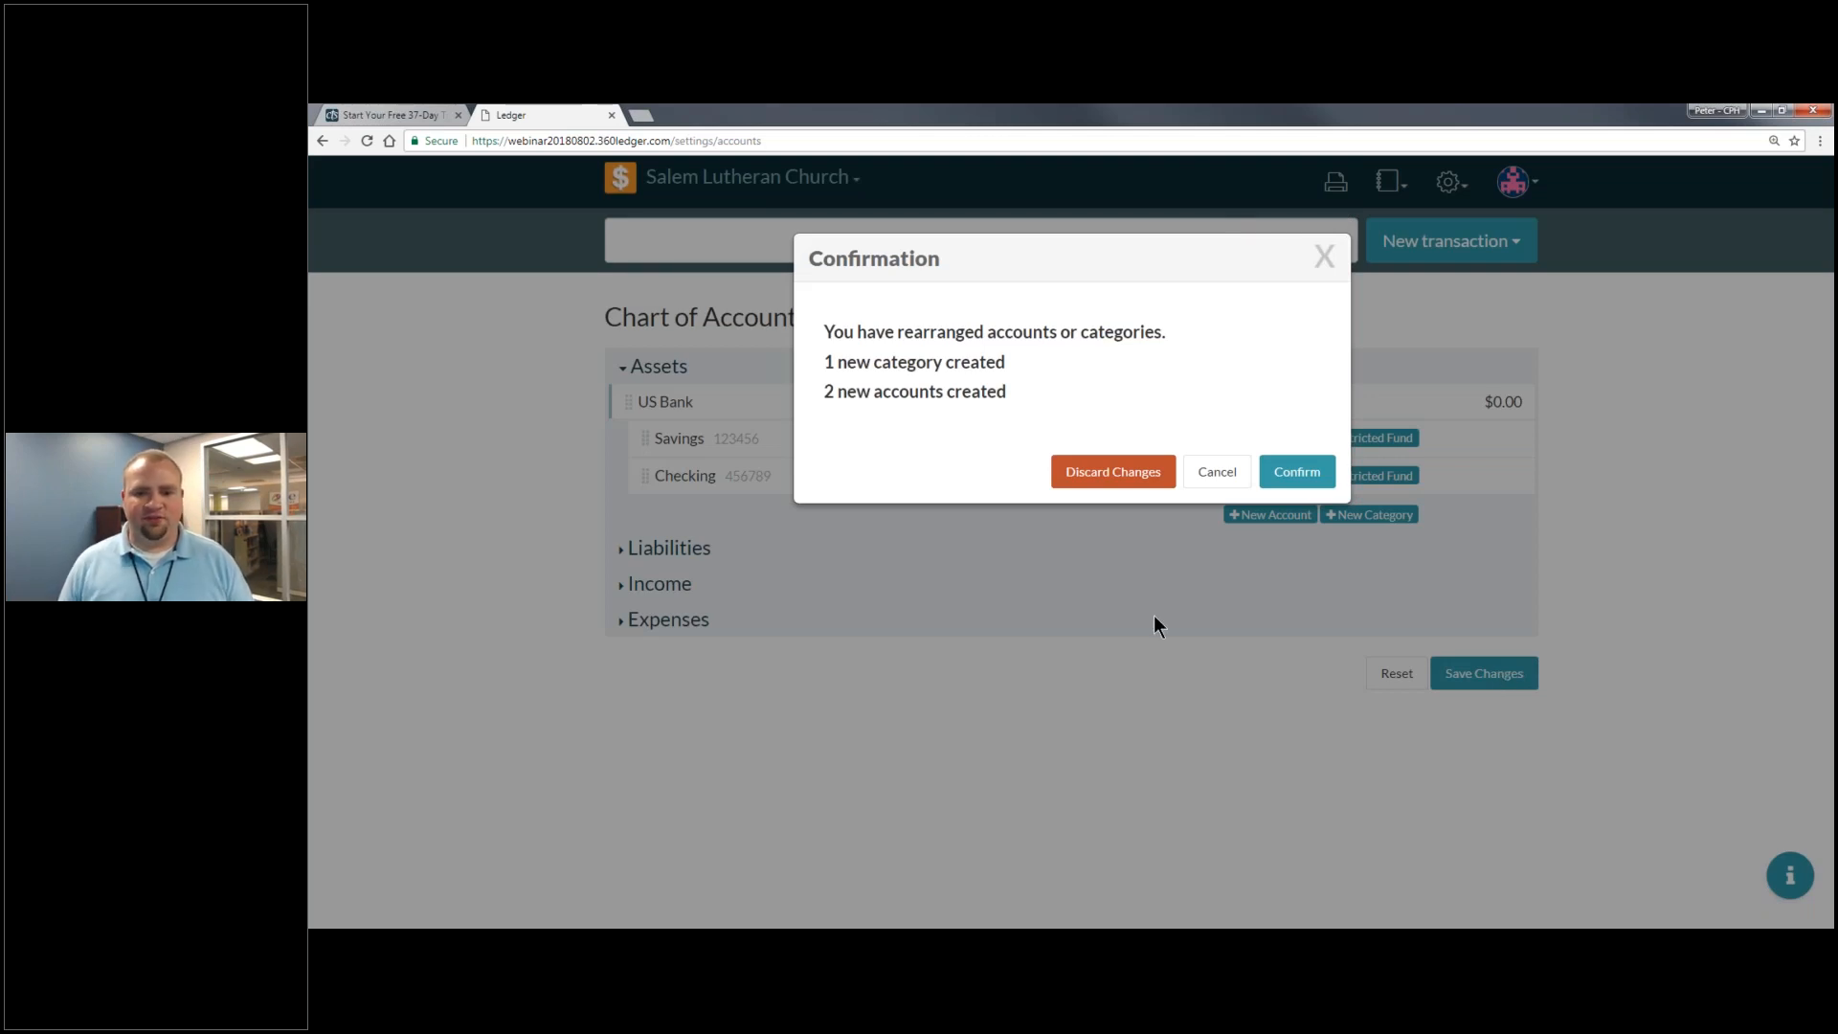
click(1294, 485)
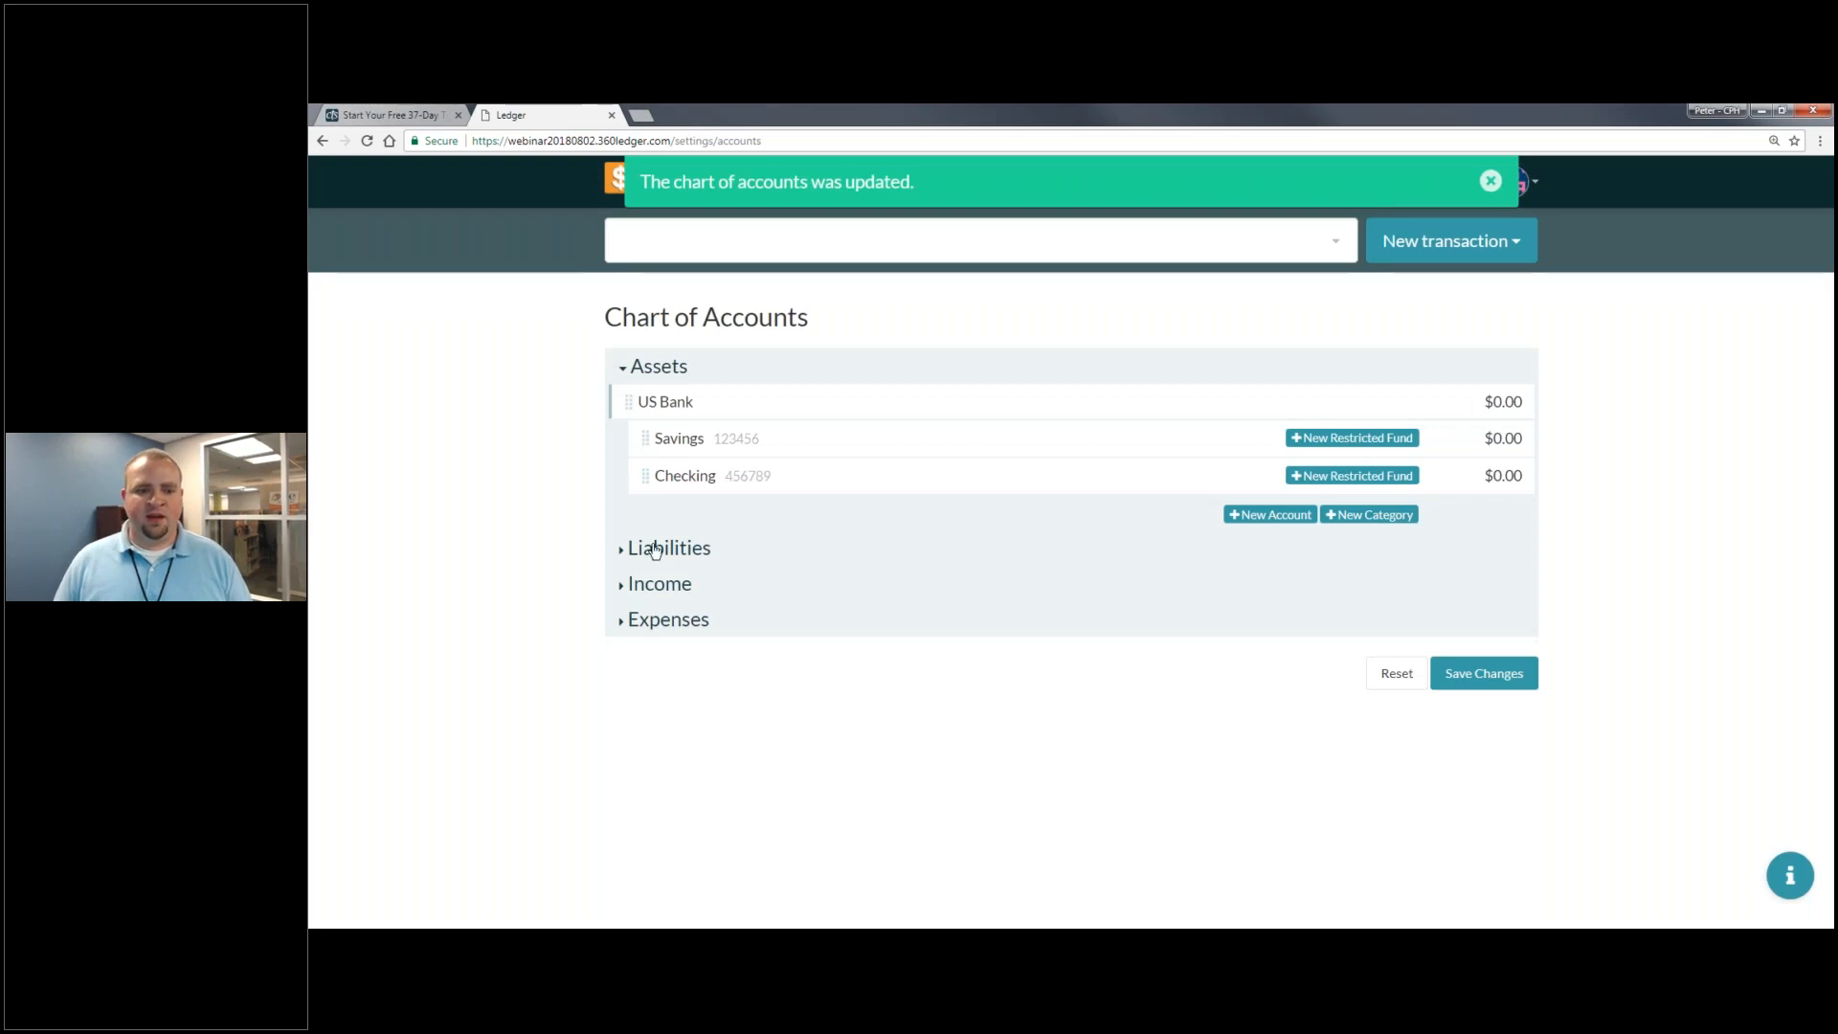
click(661, 547)
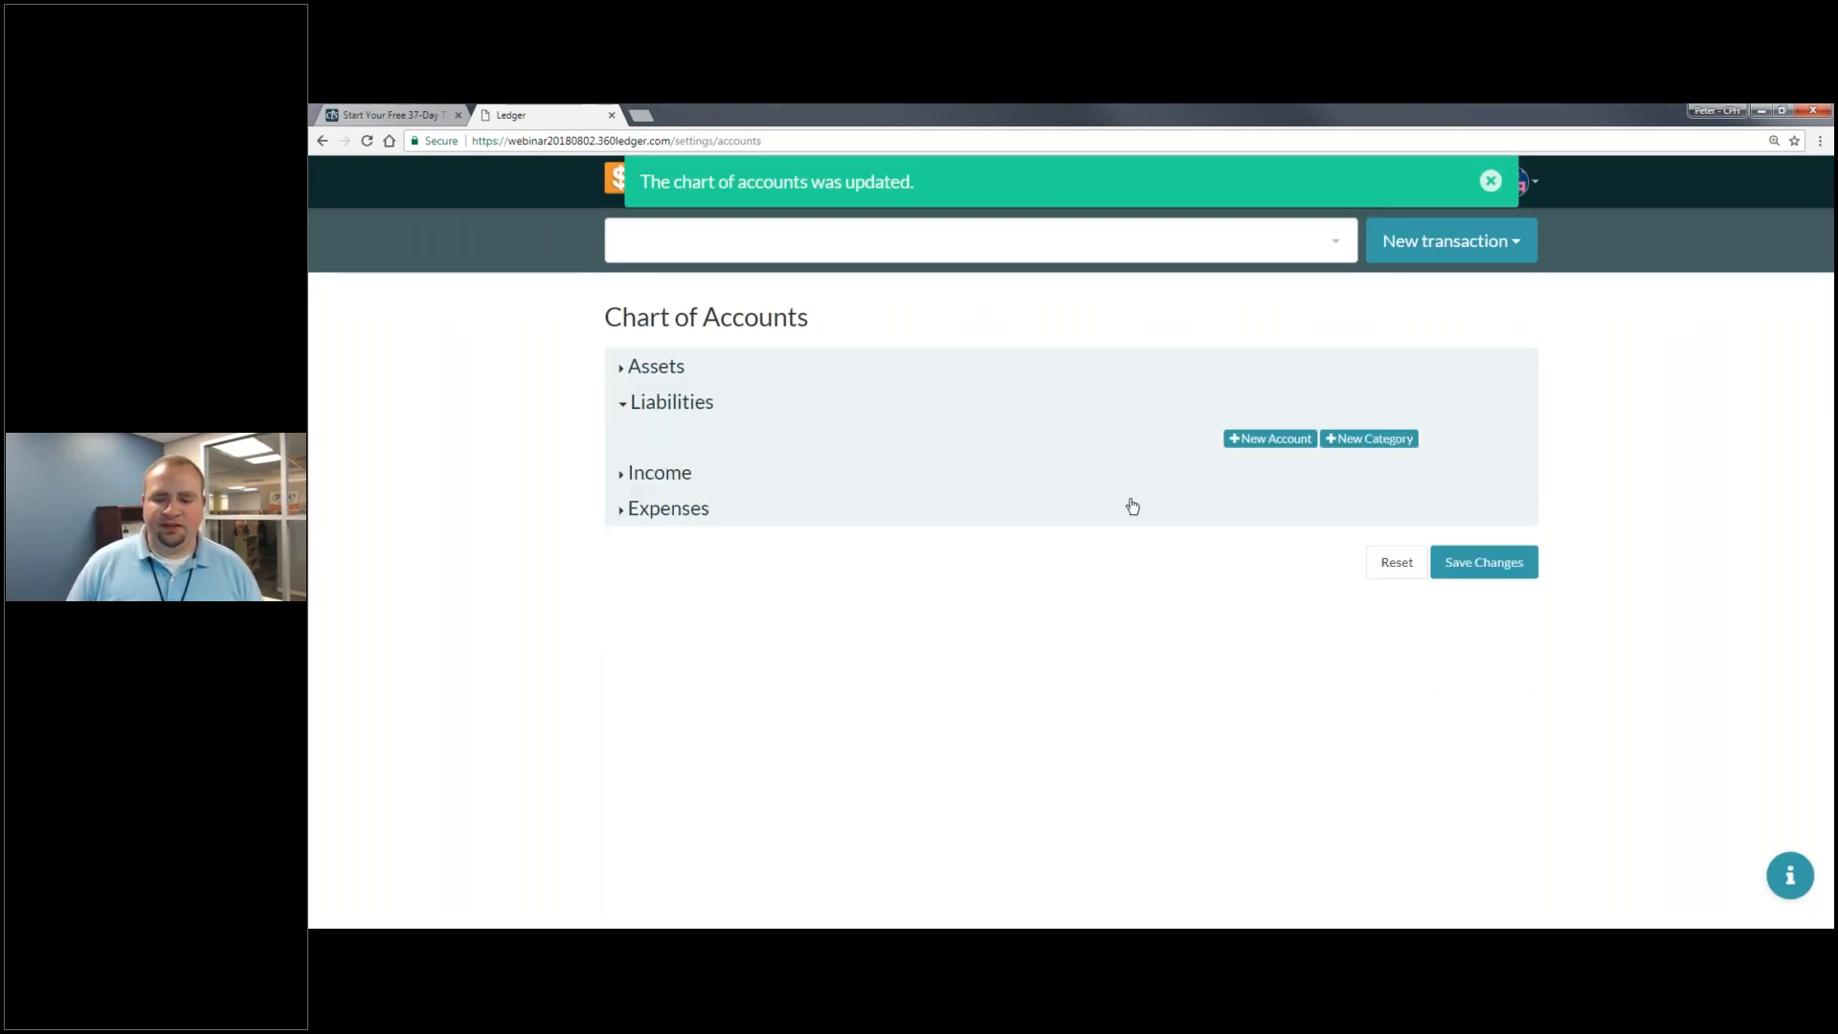
- Add a Mortgage liability account, number 789123, with a 200000 initial balance, and save the chart
click(1298, 443)
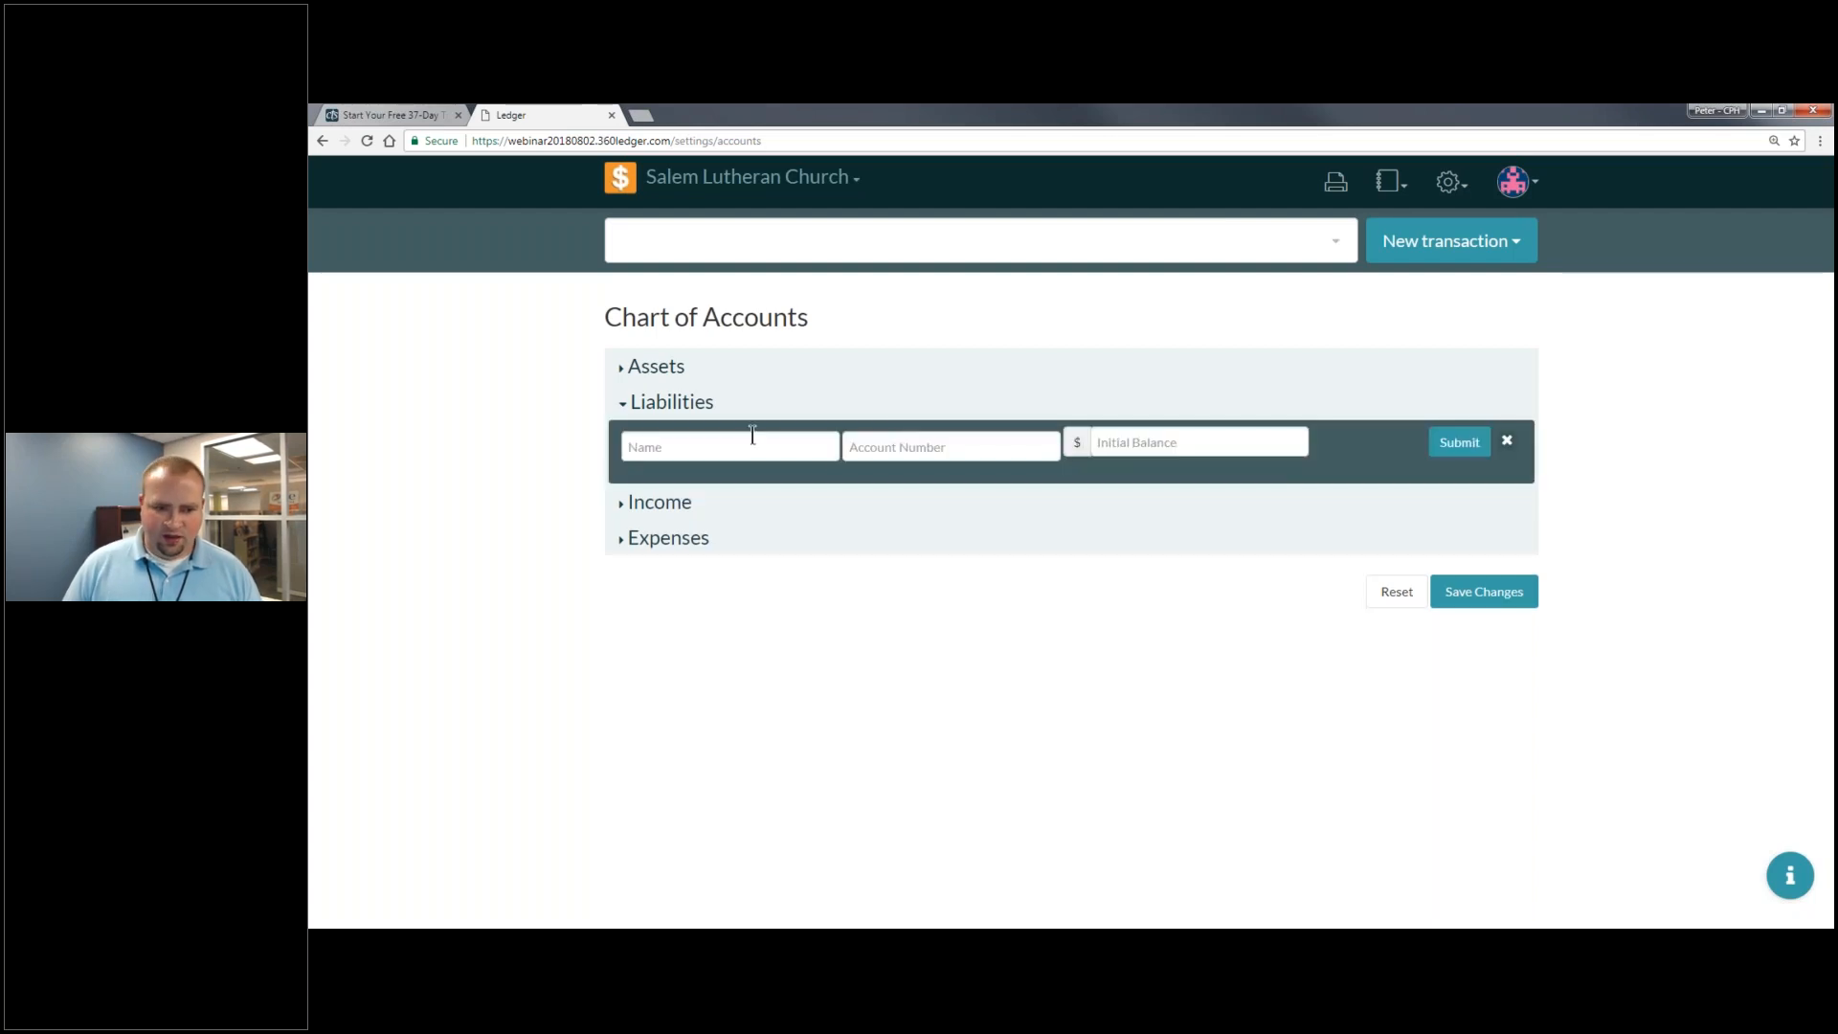
click(752, 436)
text(Mortgage)
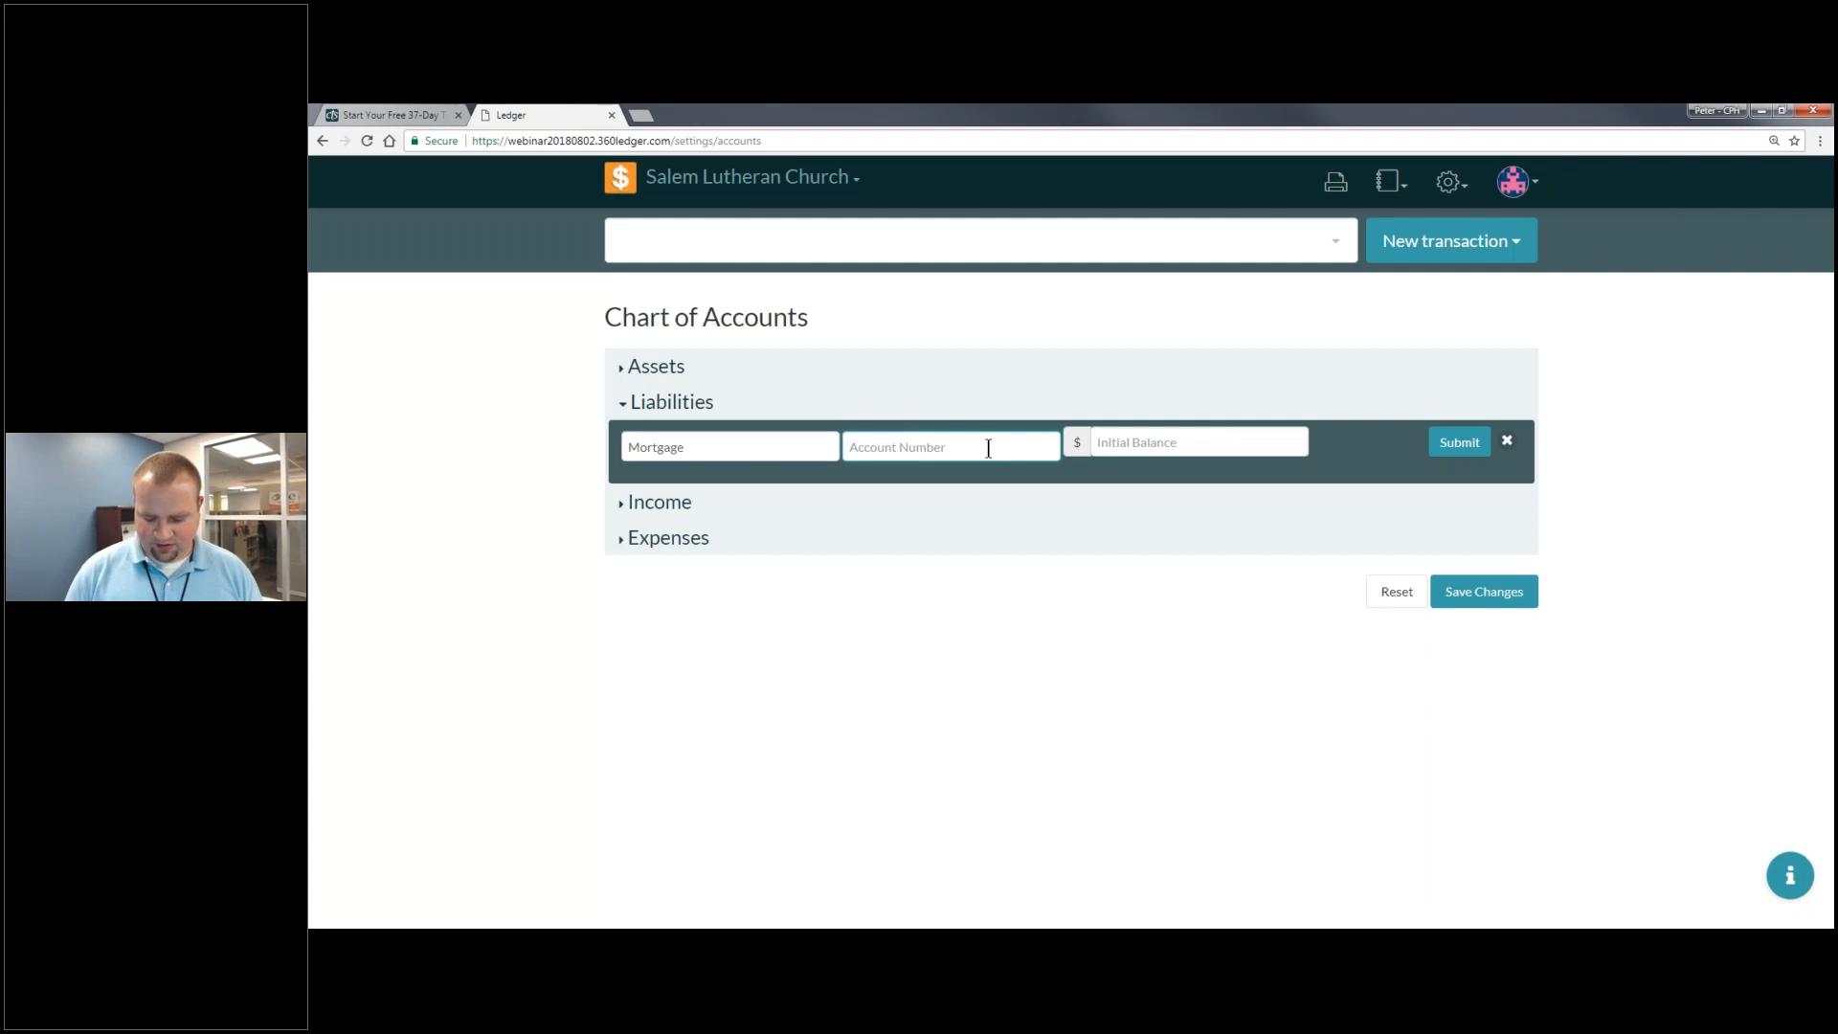
text(789123)
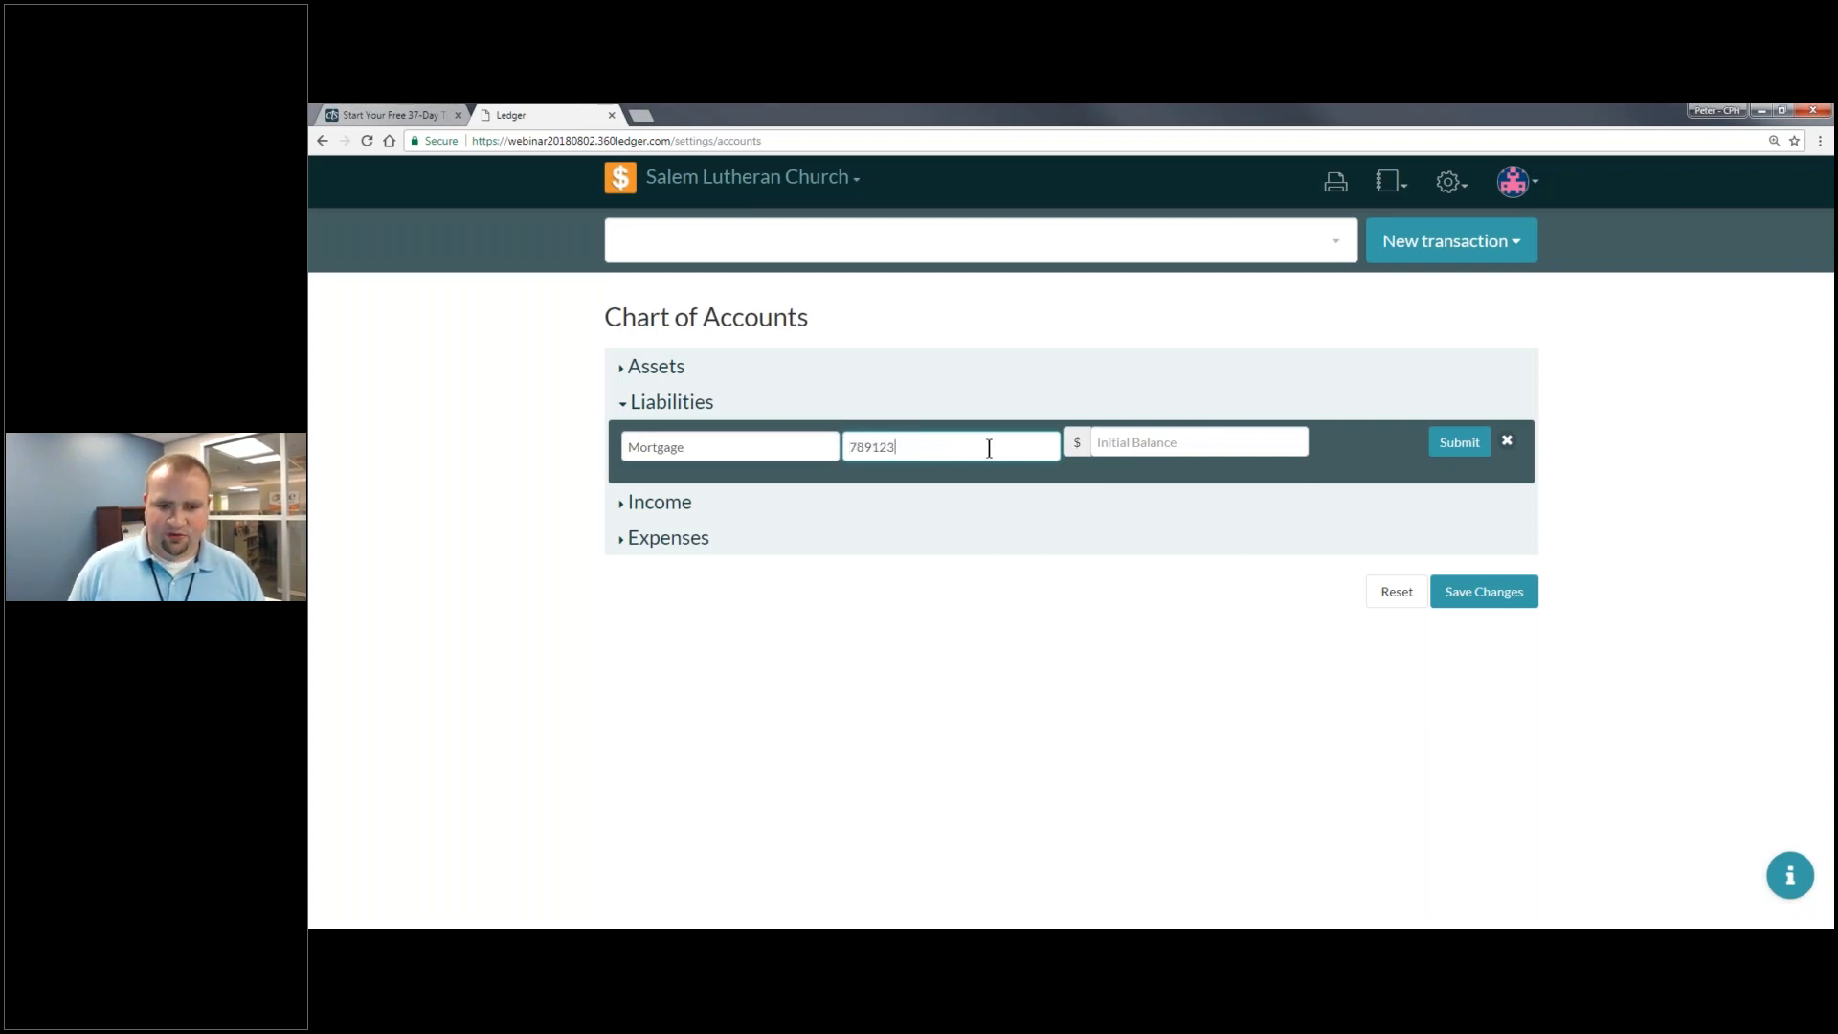
click(1225, 438)
text(20)
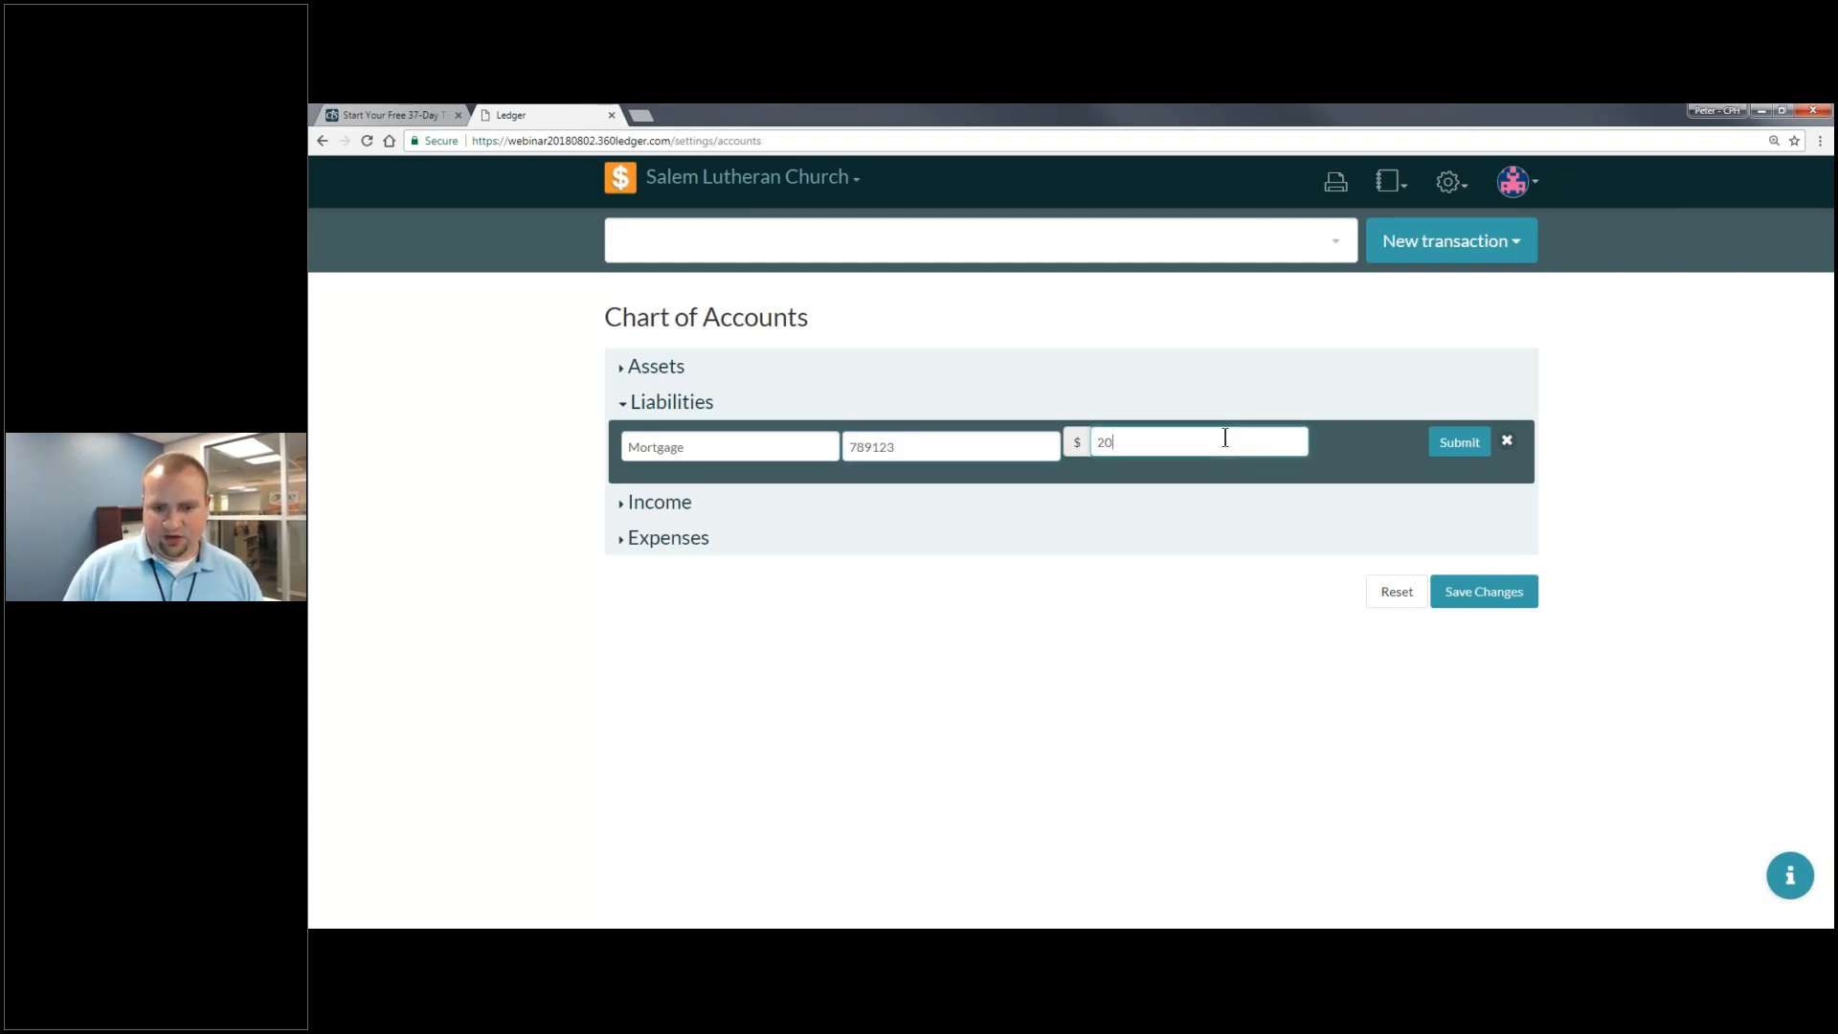
text(0000)
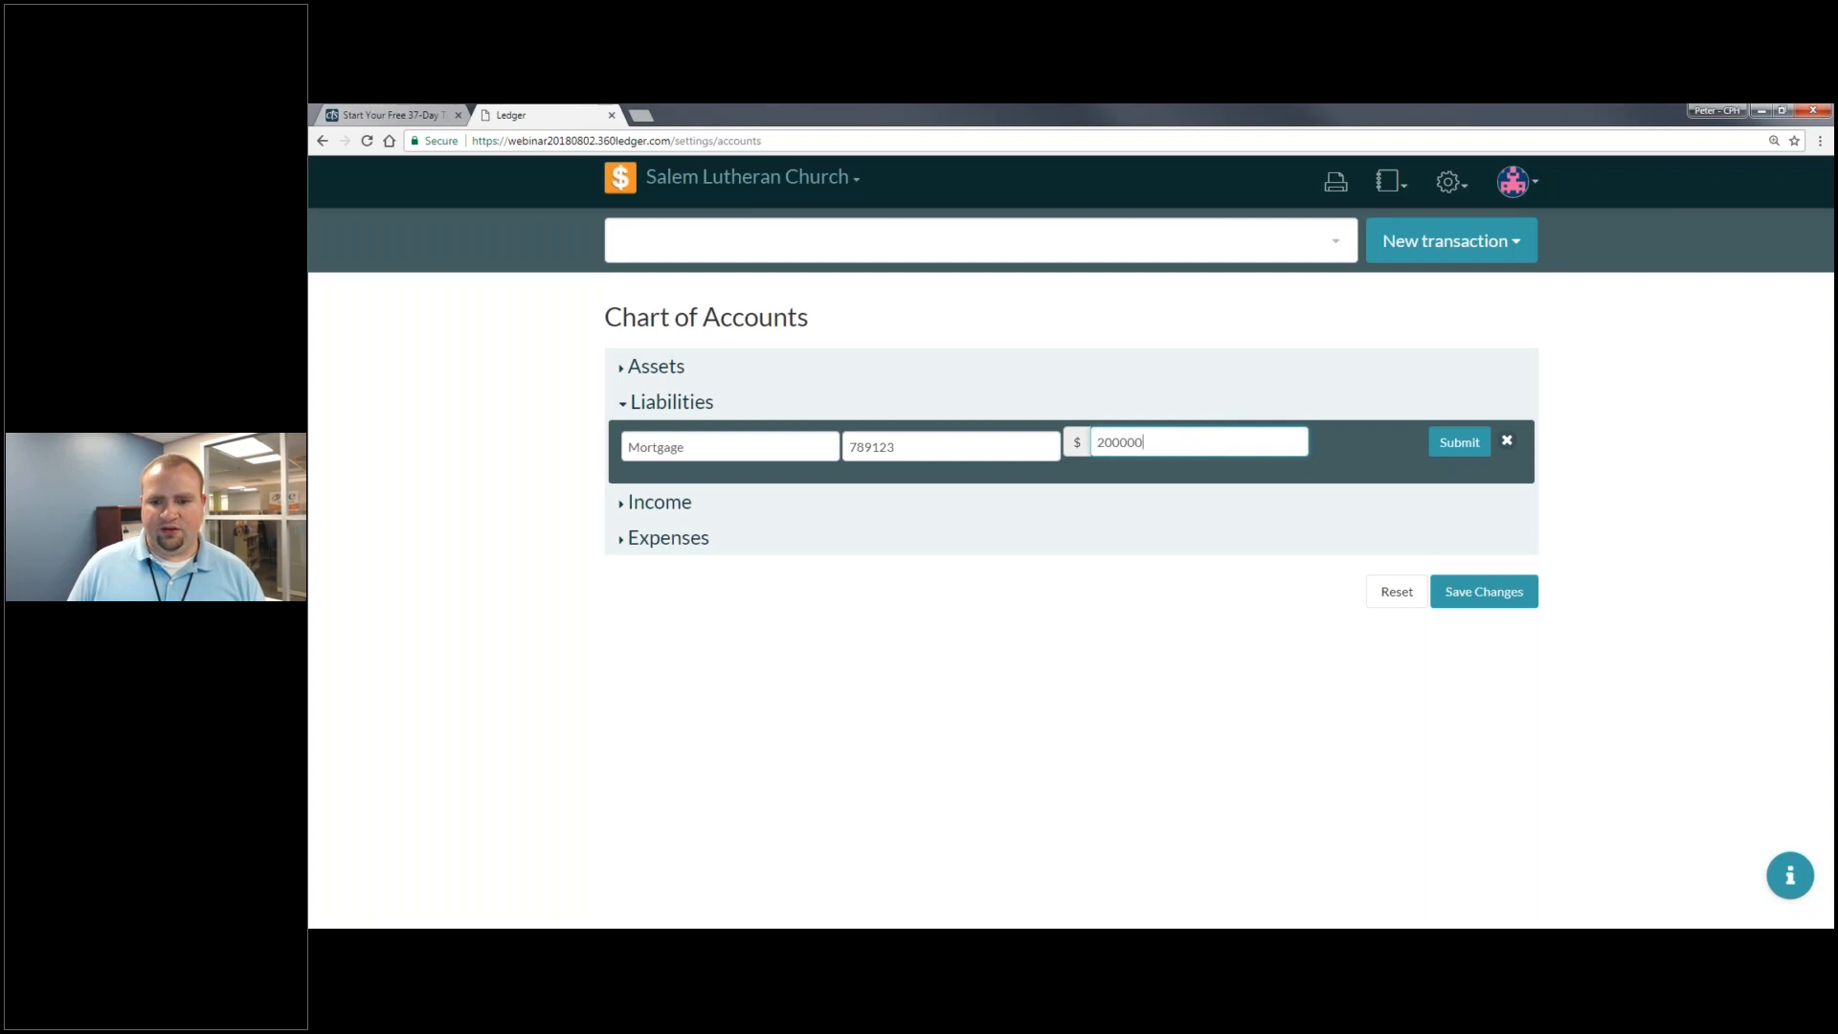
click(1475, 447)
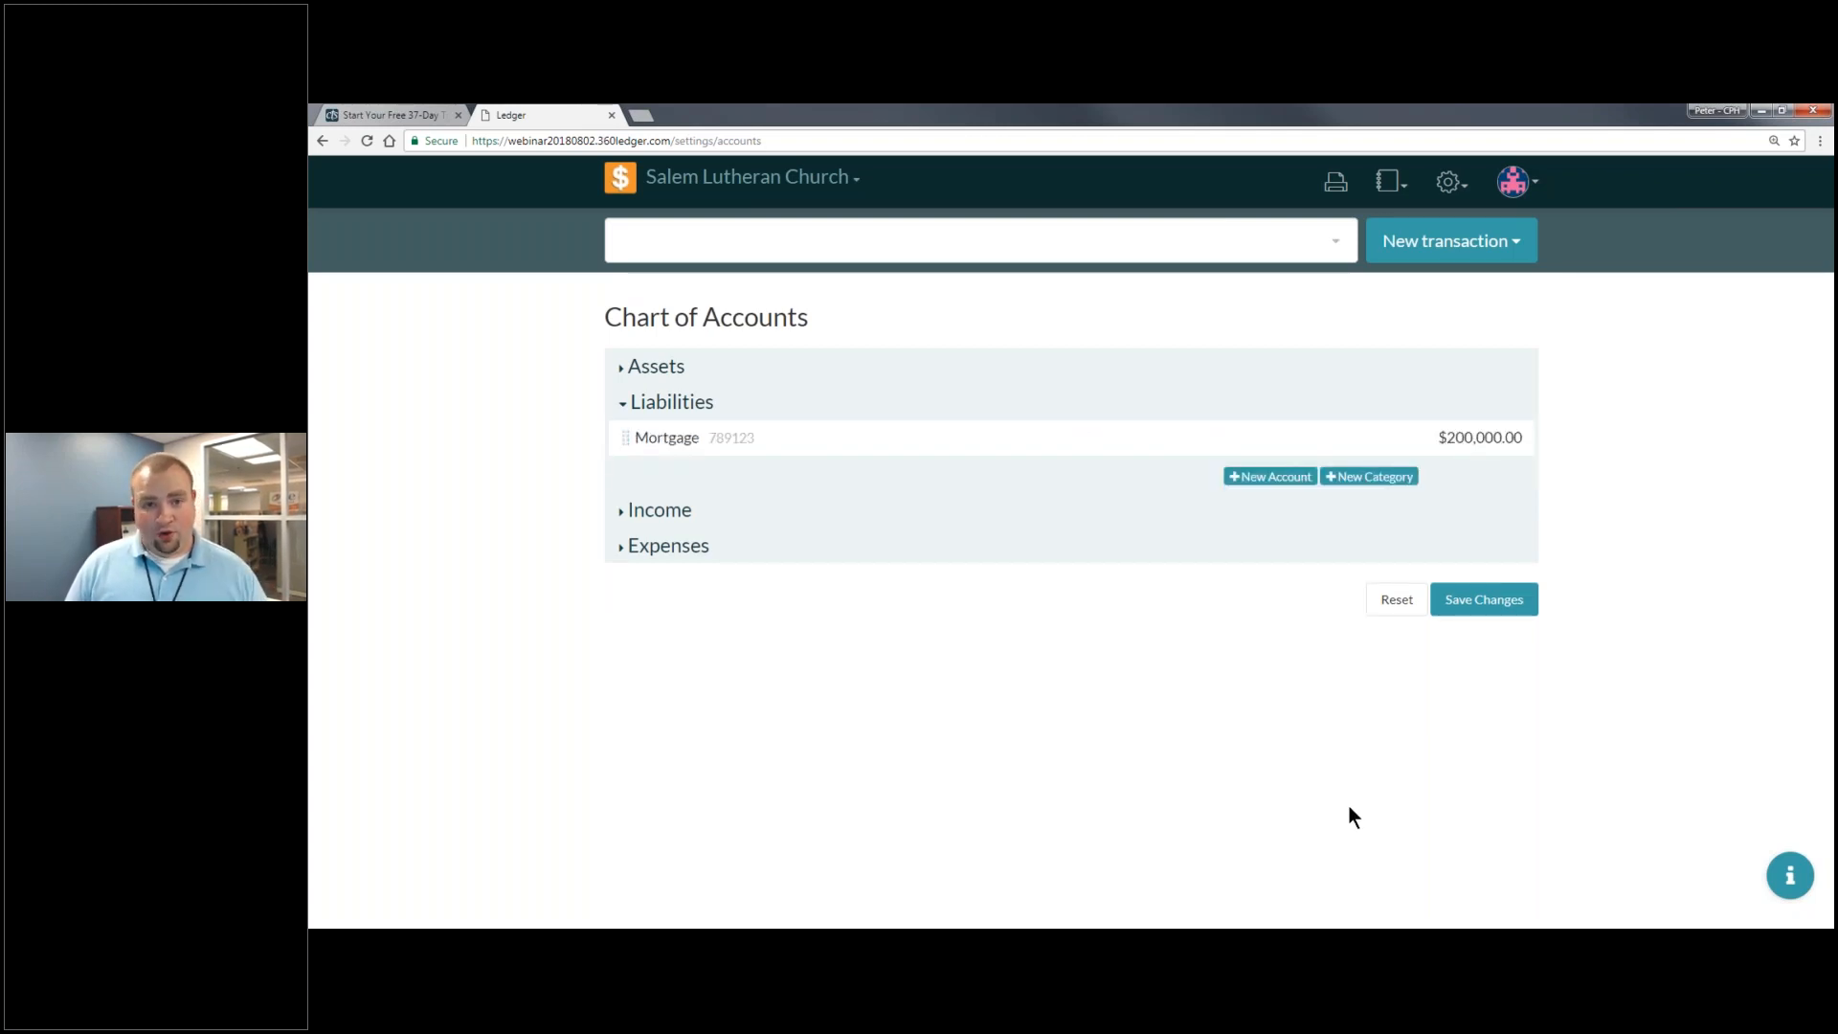
click(1509, 601)
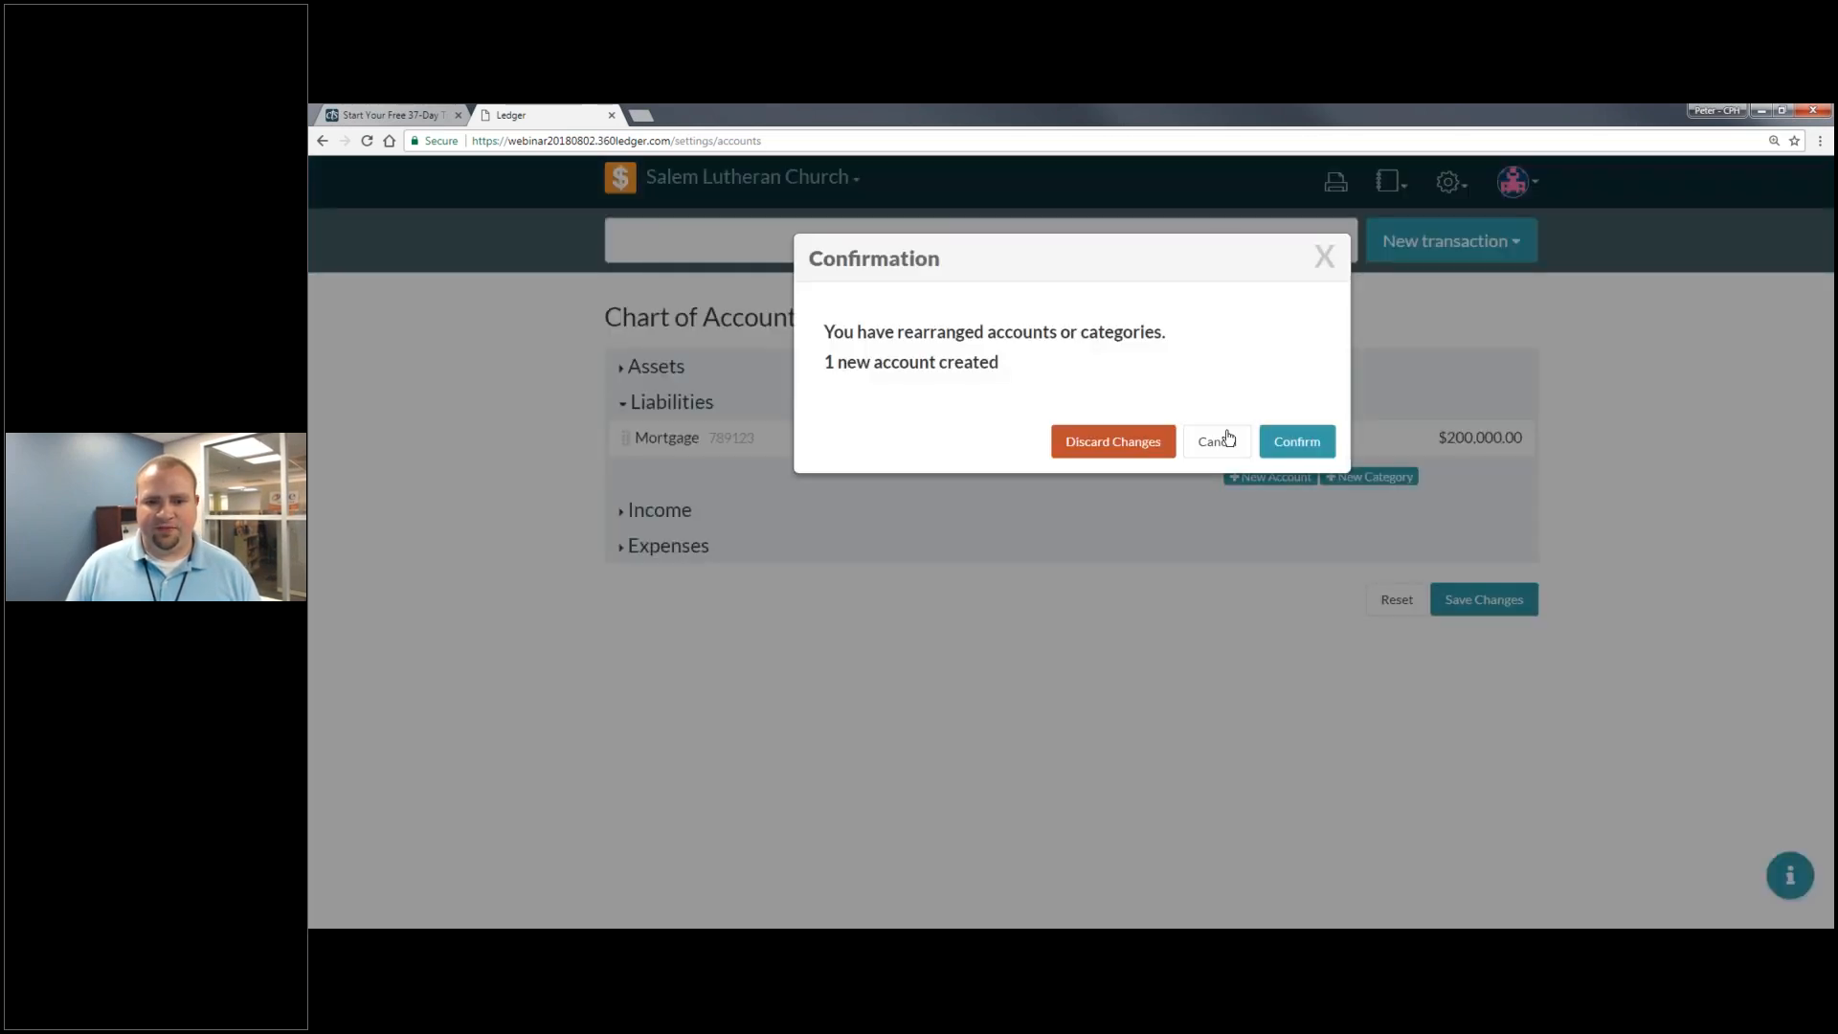
click(1292, 441)
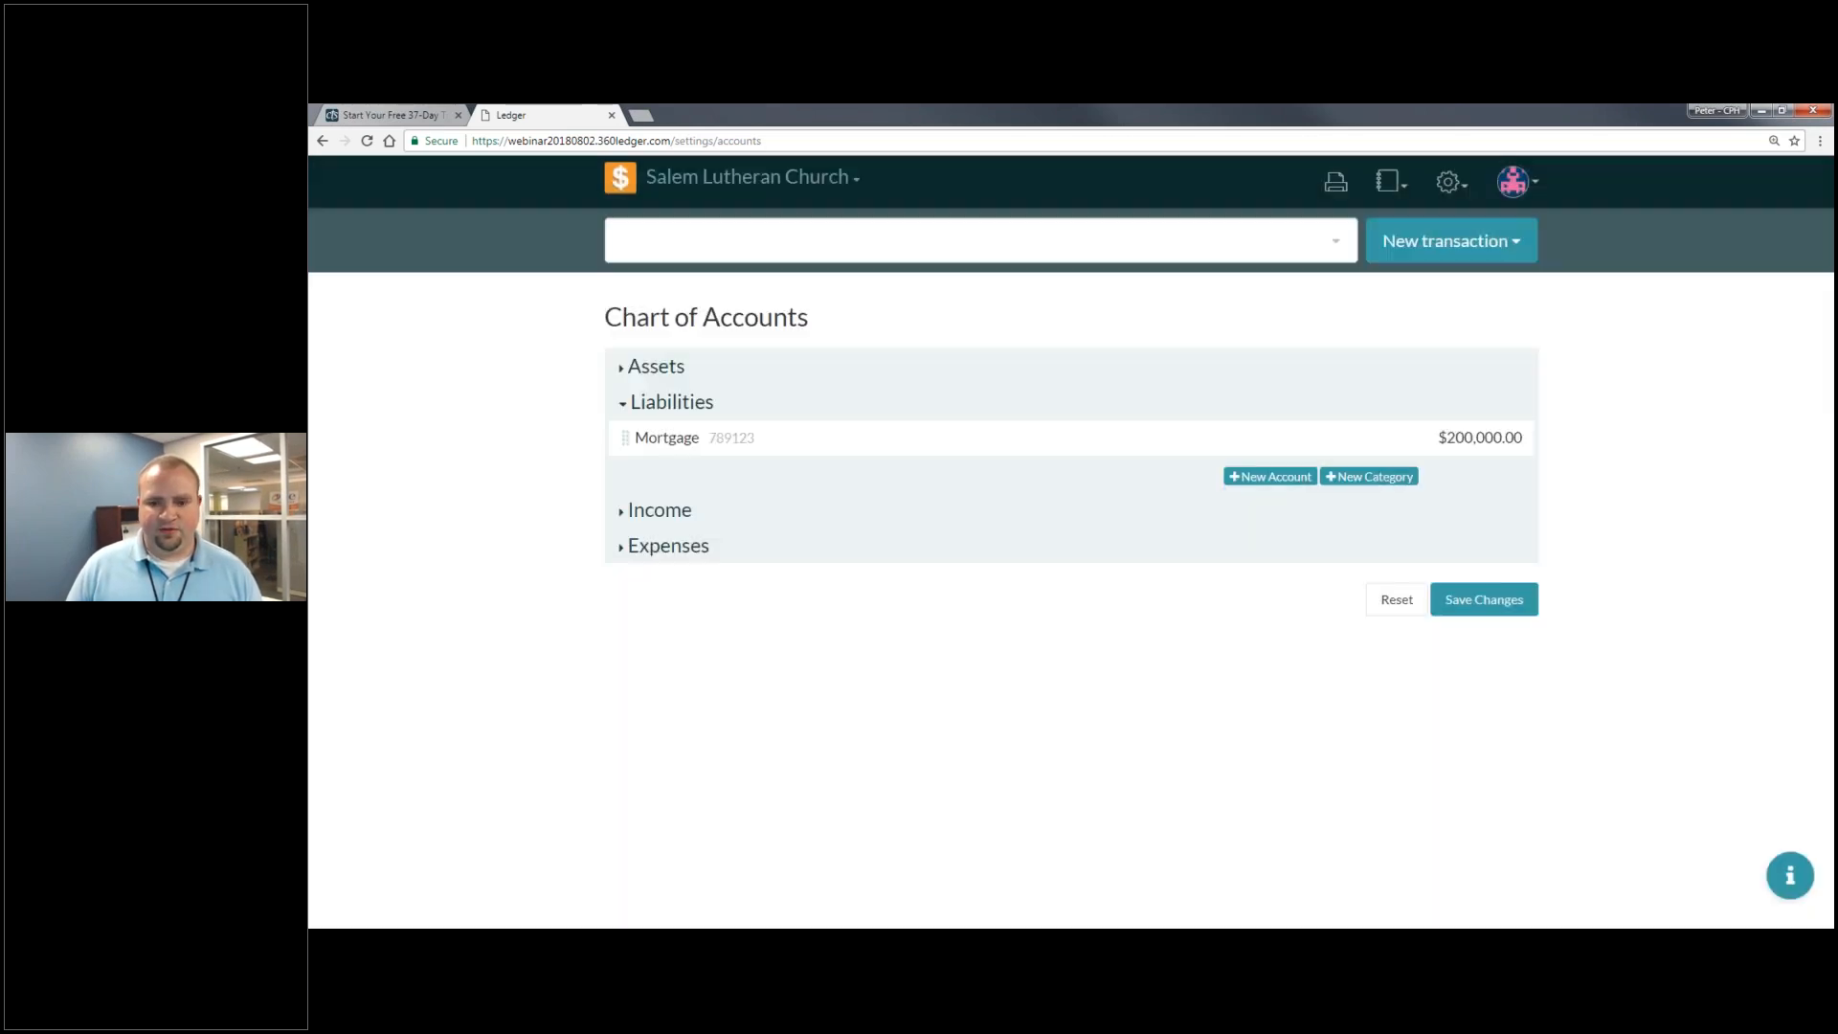
- Add a Credit Card liability account, number 321654, with a 0 initial balance
click(1299, 487)
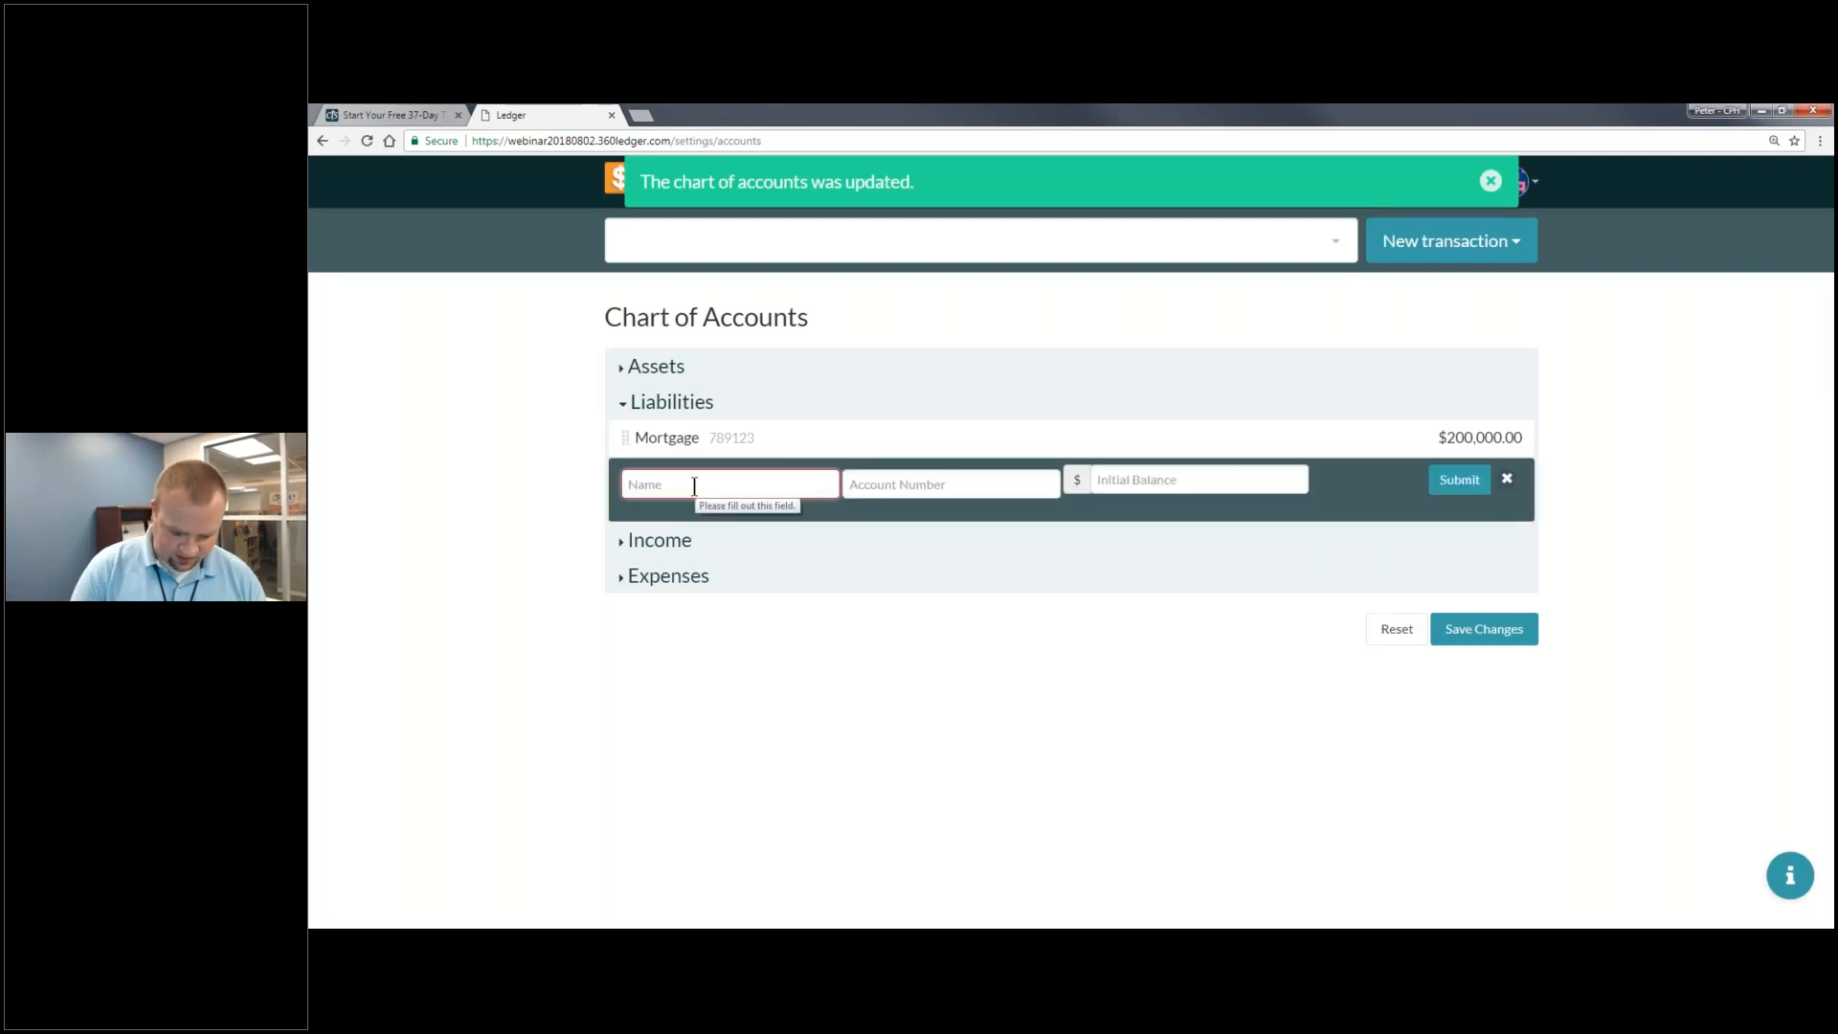
text(Credit Cz)
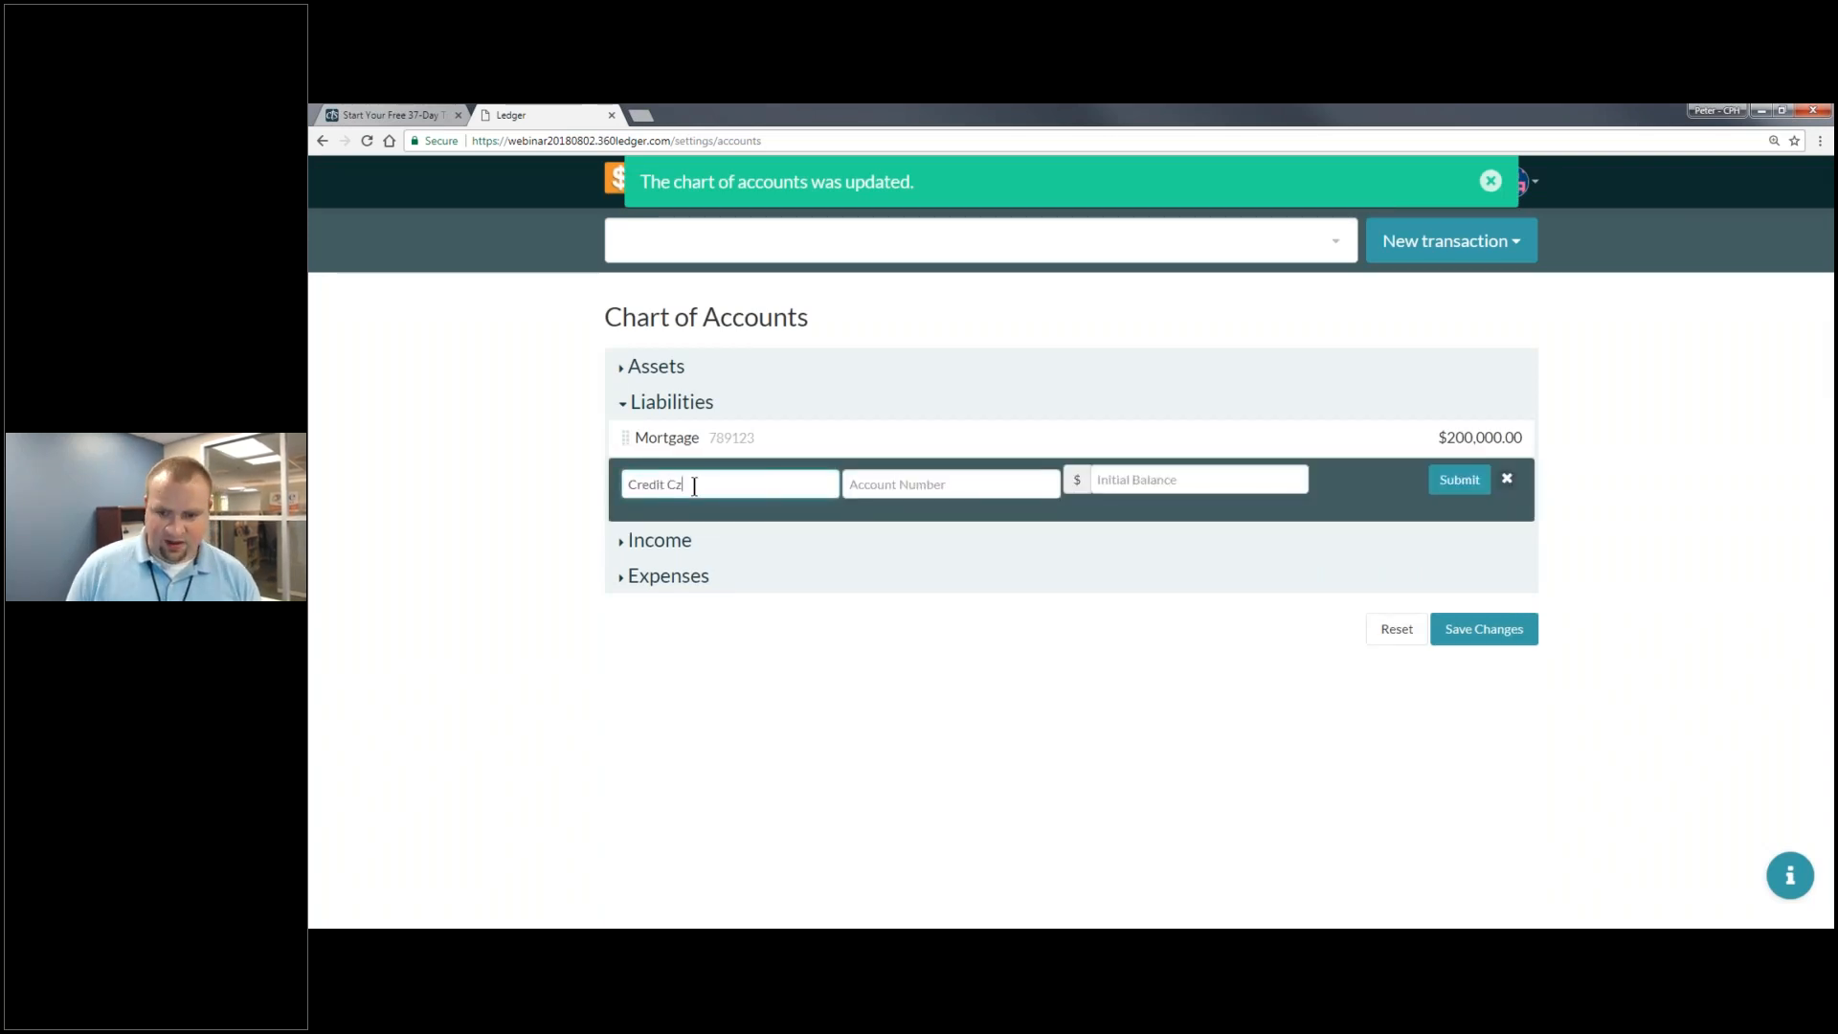
key(BackSpace)
text(ard)
text(d)
key(Tab)
text(321654)
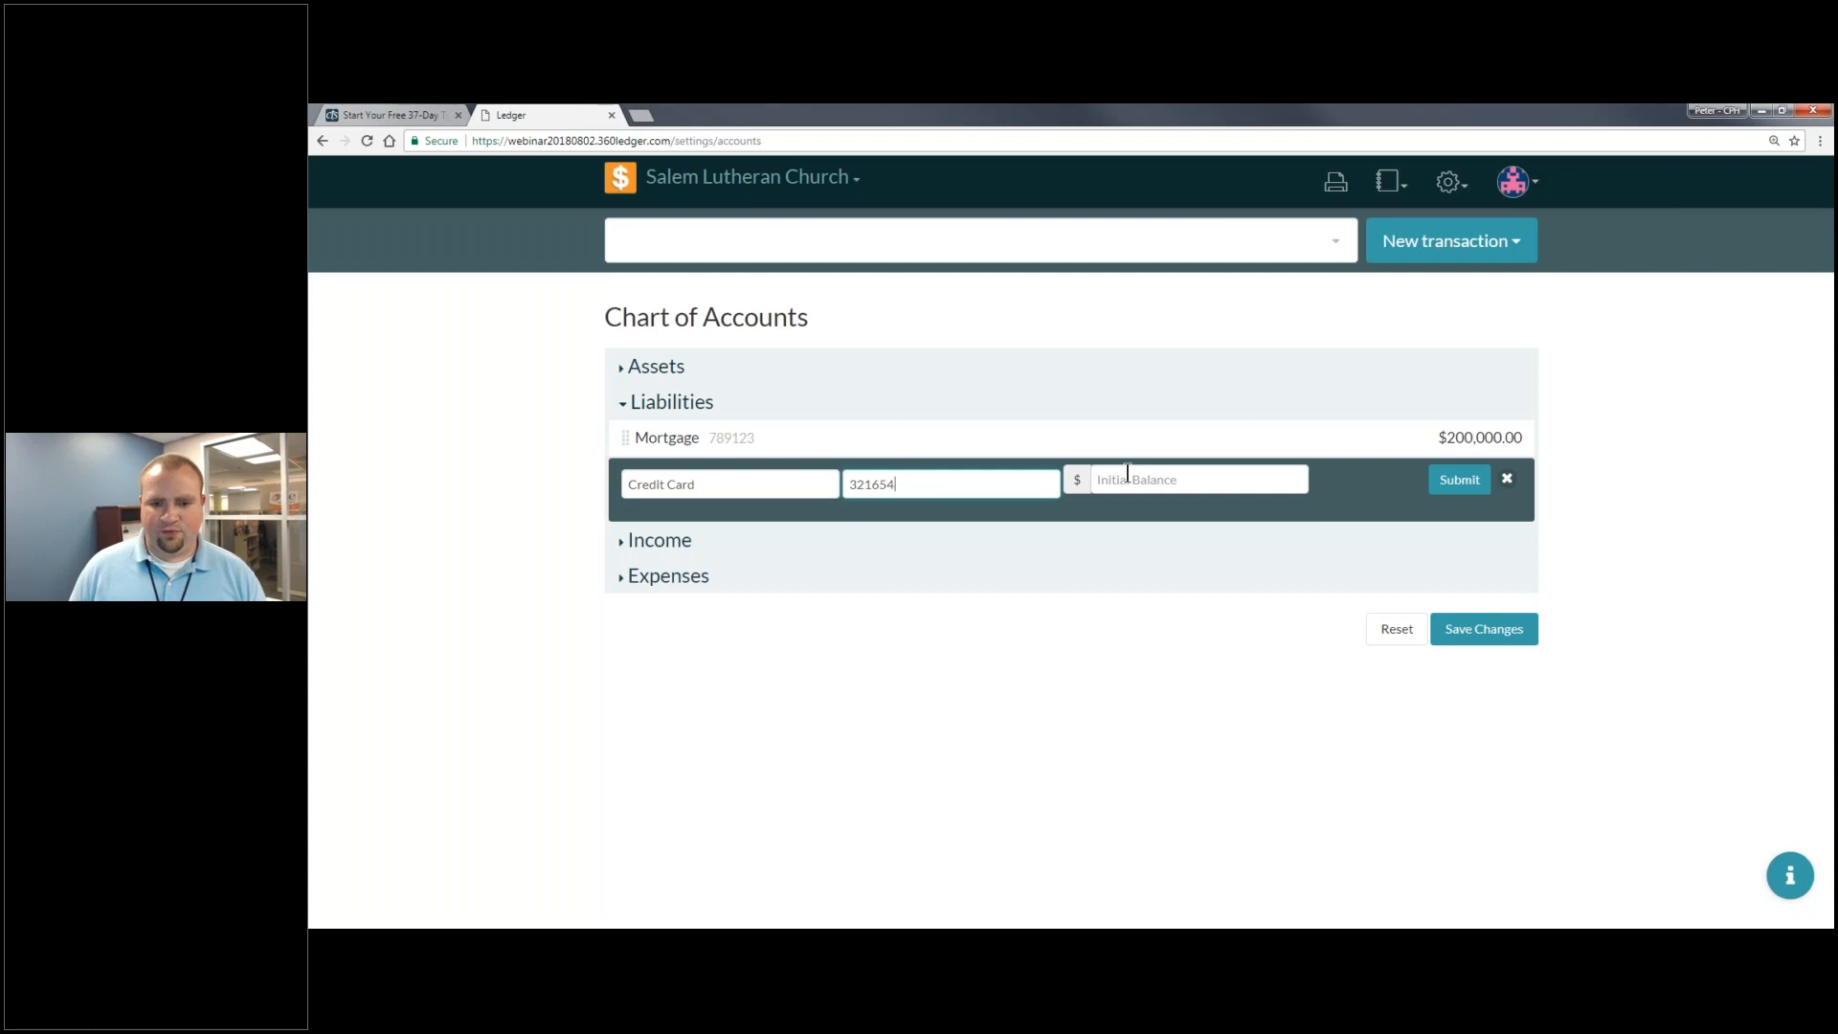
click(1126, 473)
text(0)
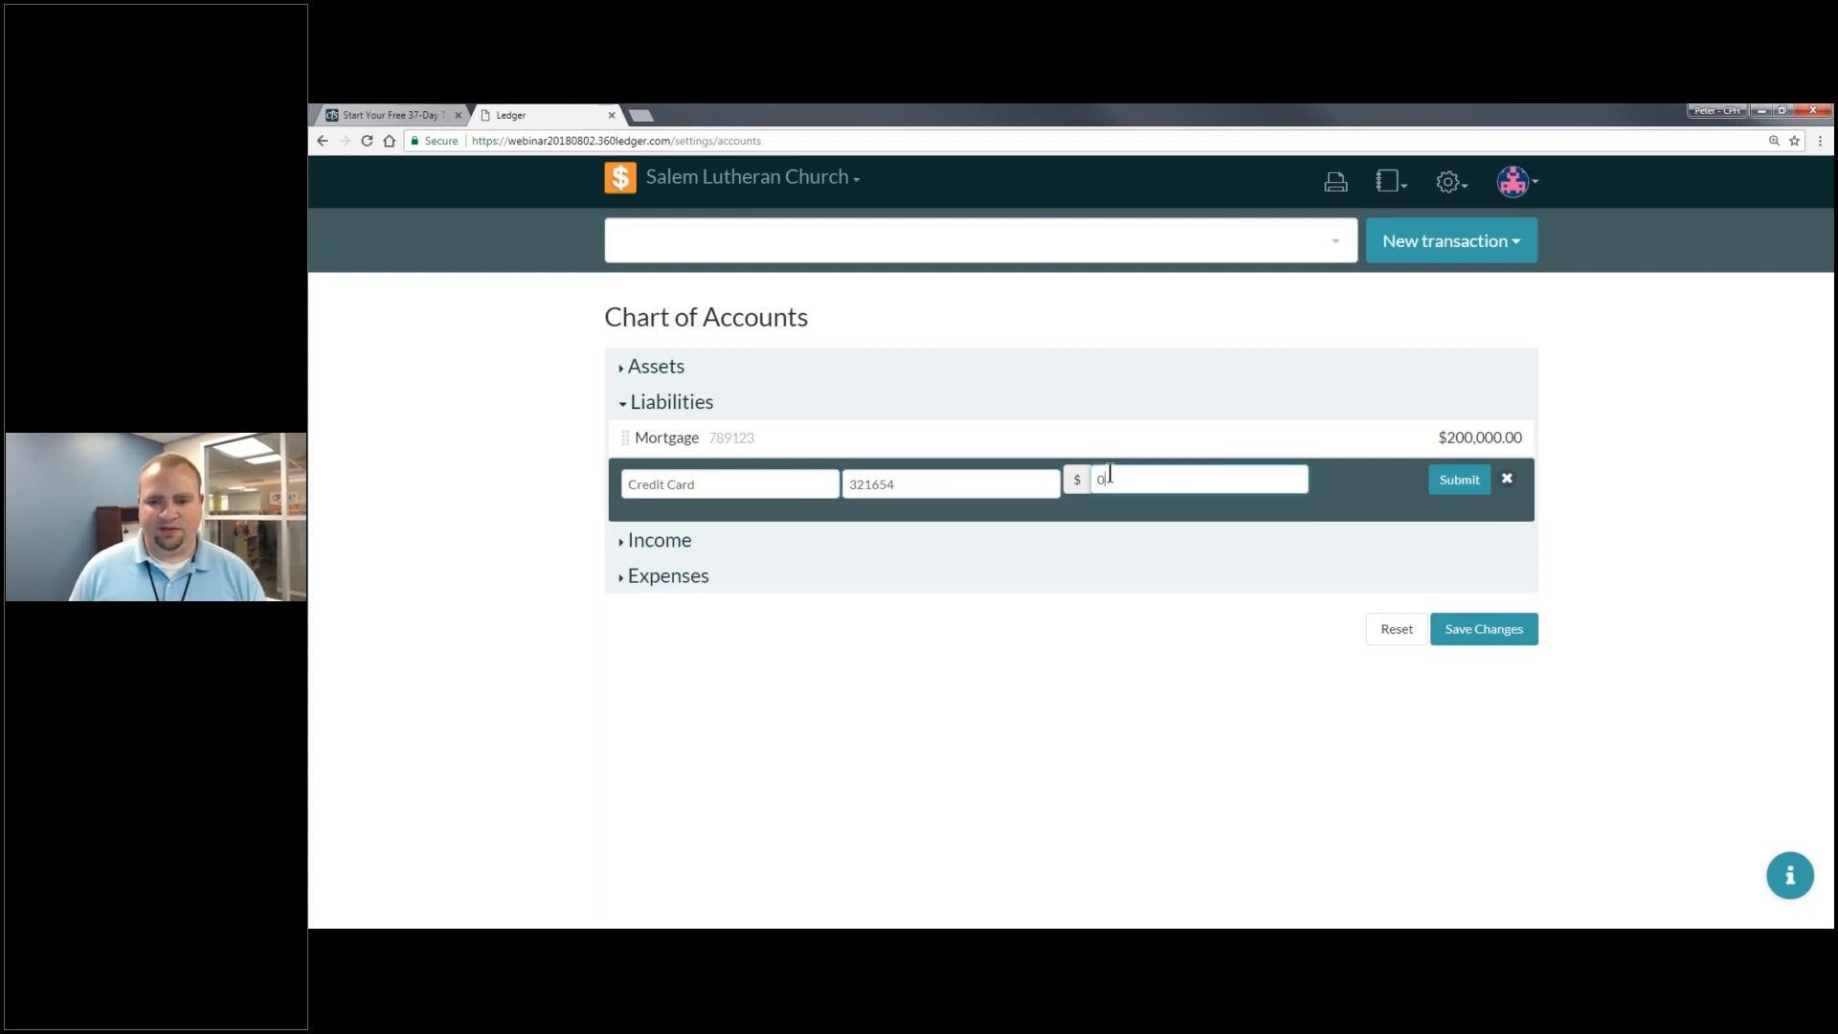
click(1469, 481)
- Create a new Liabilities category named 'Southwest Visa'
click(1404, 517)
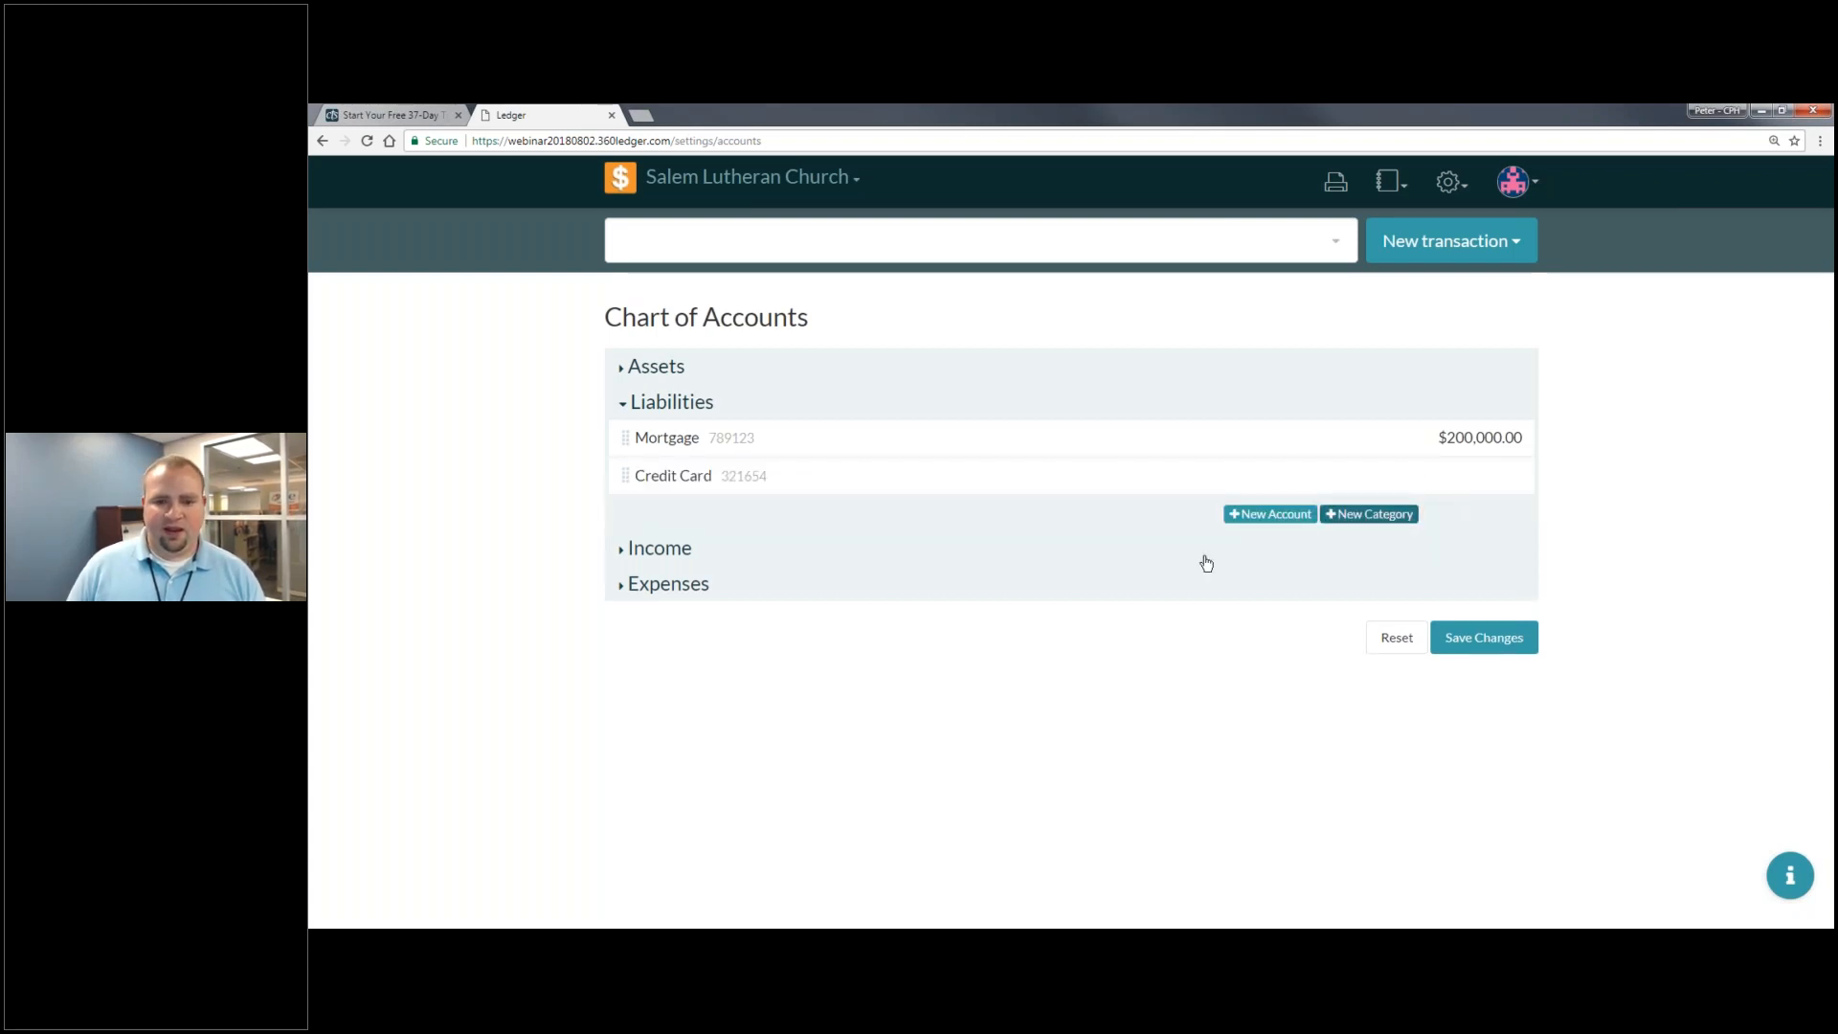
click(789, 518)
text(M)
key(BackSpace)
text(Southwestr)
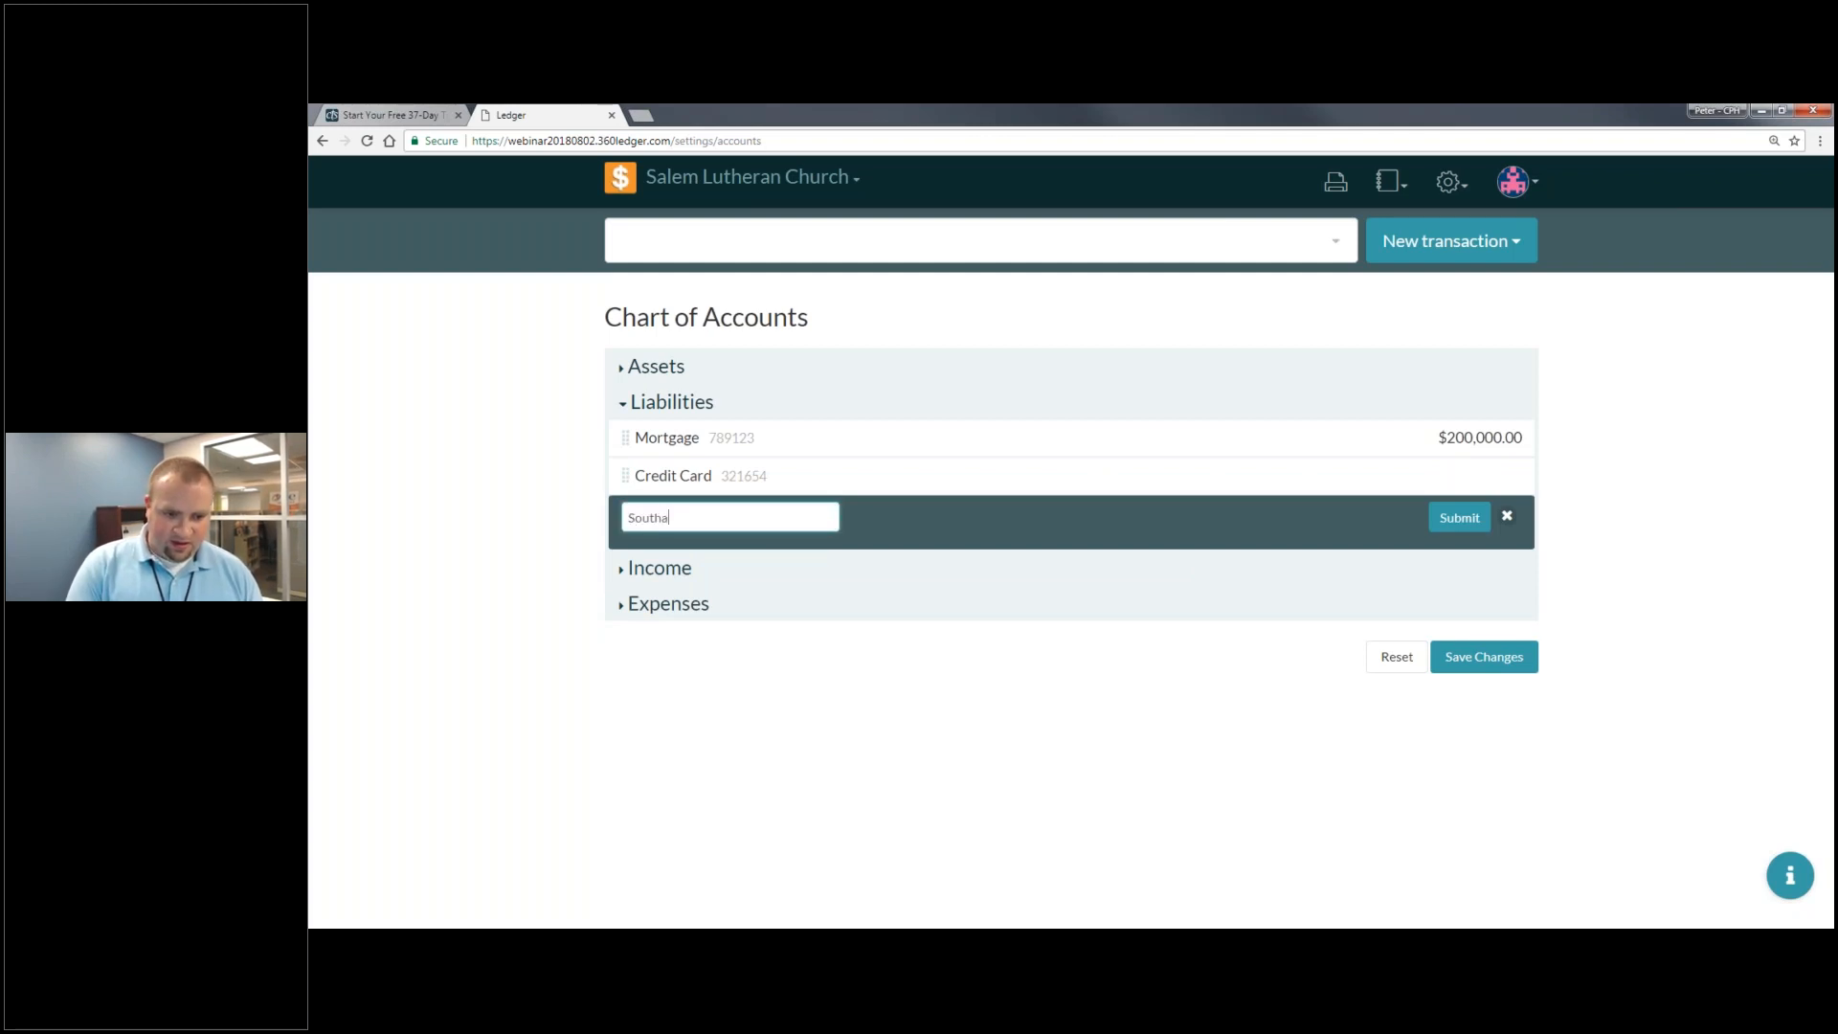
text( VIsa)
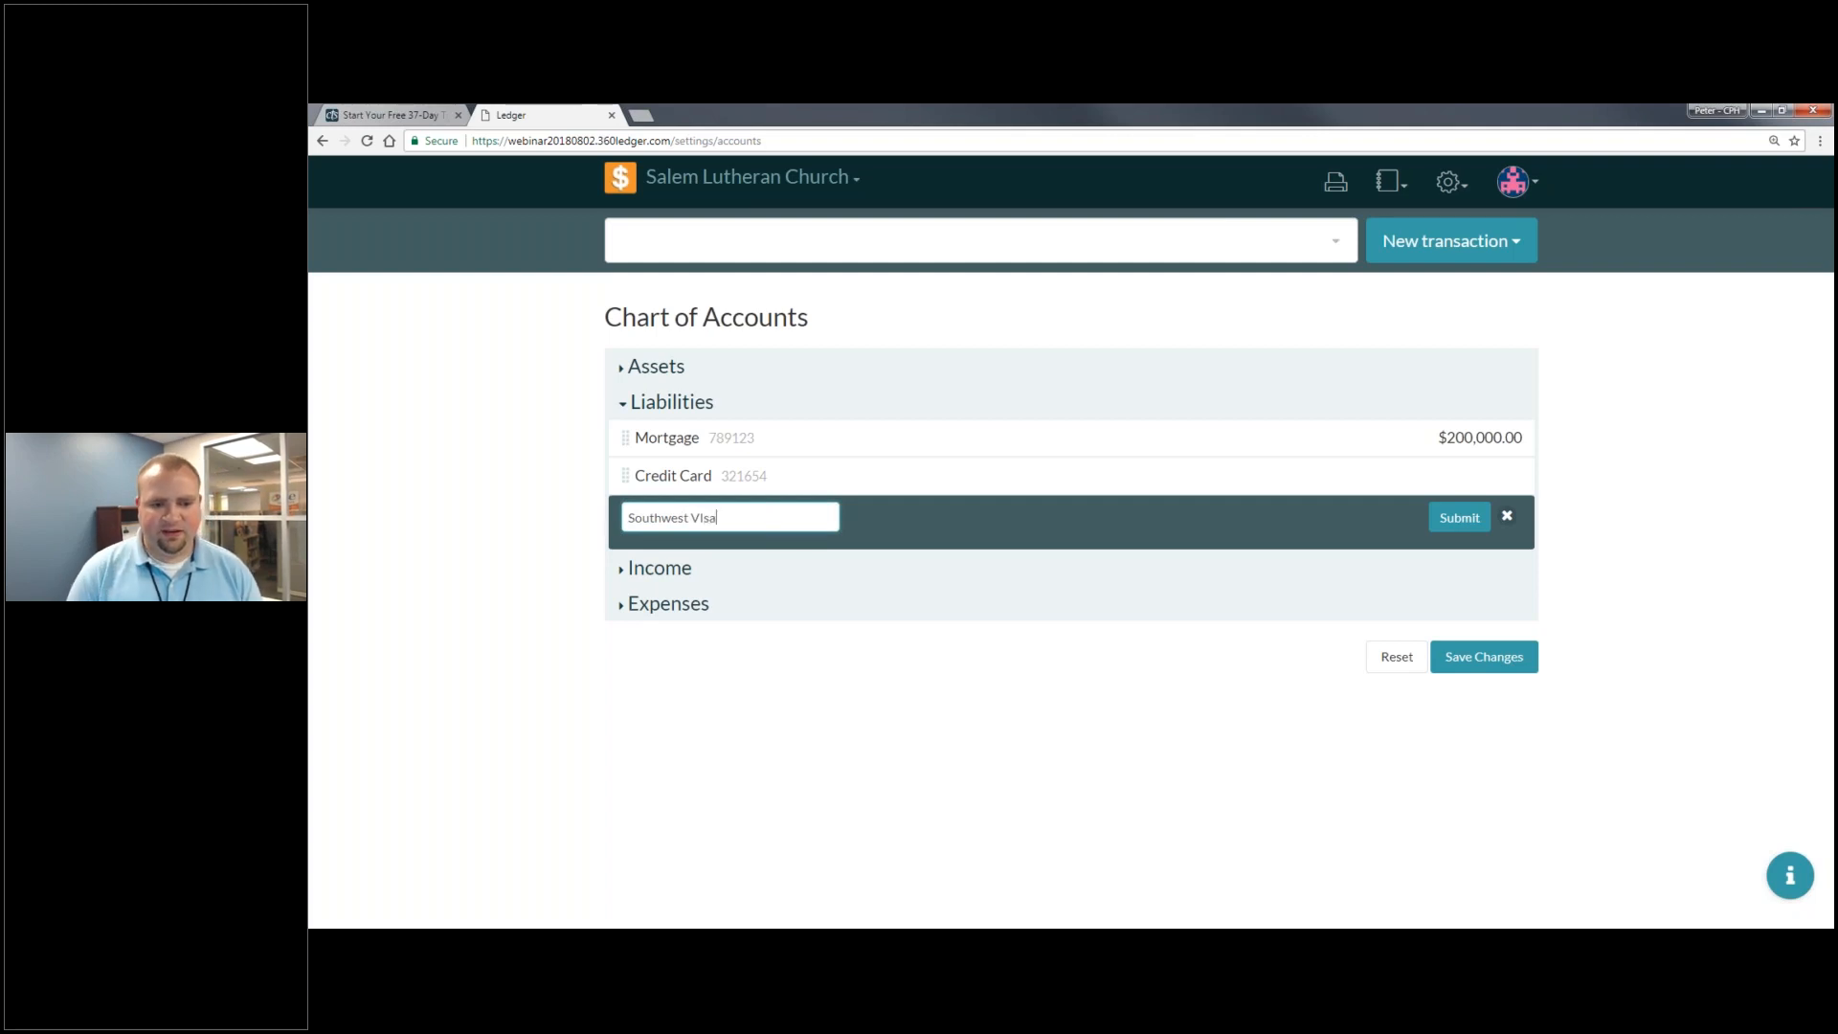
key(BackSpace)
key(BackSpace)
text(isa)
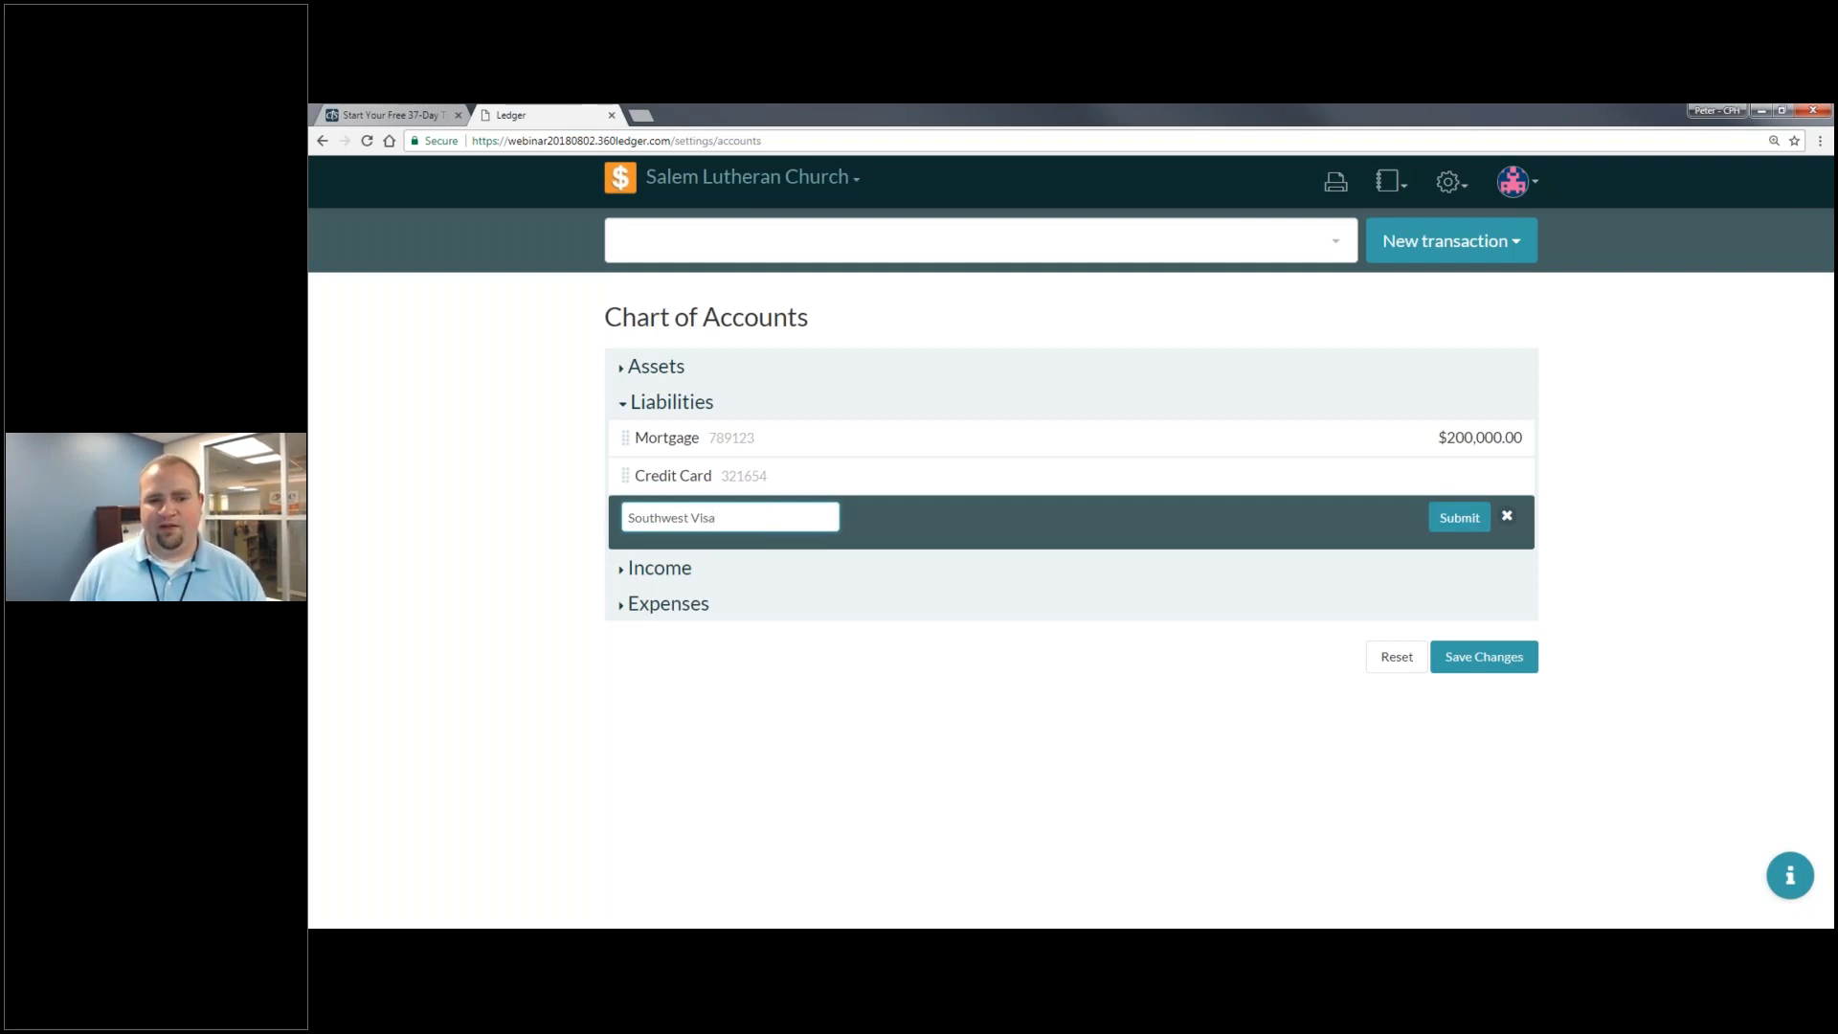
key(Return)
- Nest Credit Card under Southwest Visa, save the changes, and expand Income
drag(654, 491, 885, 508)
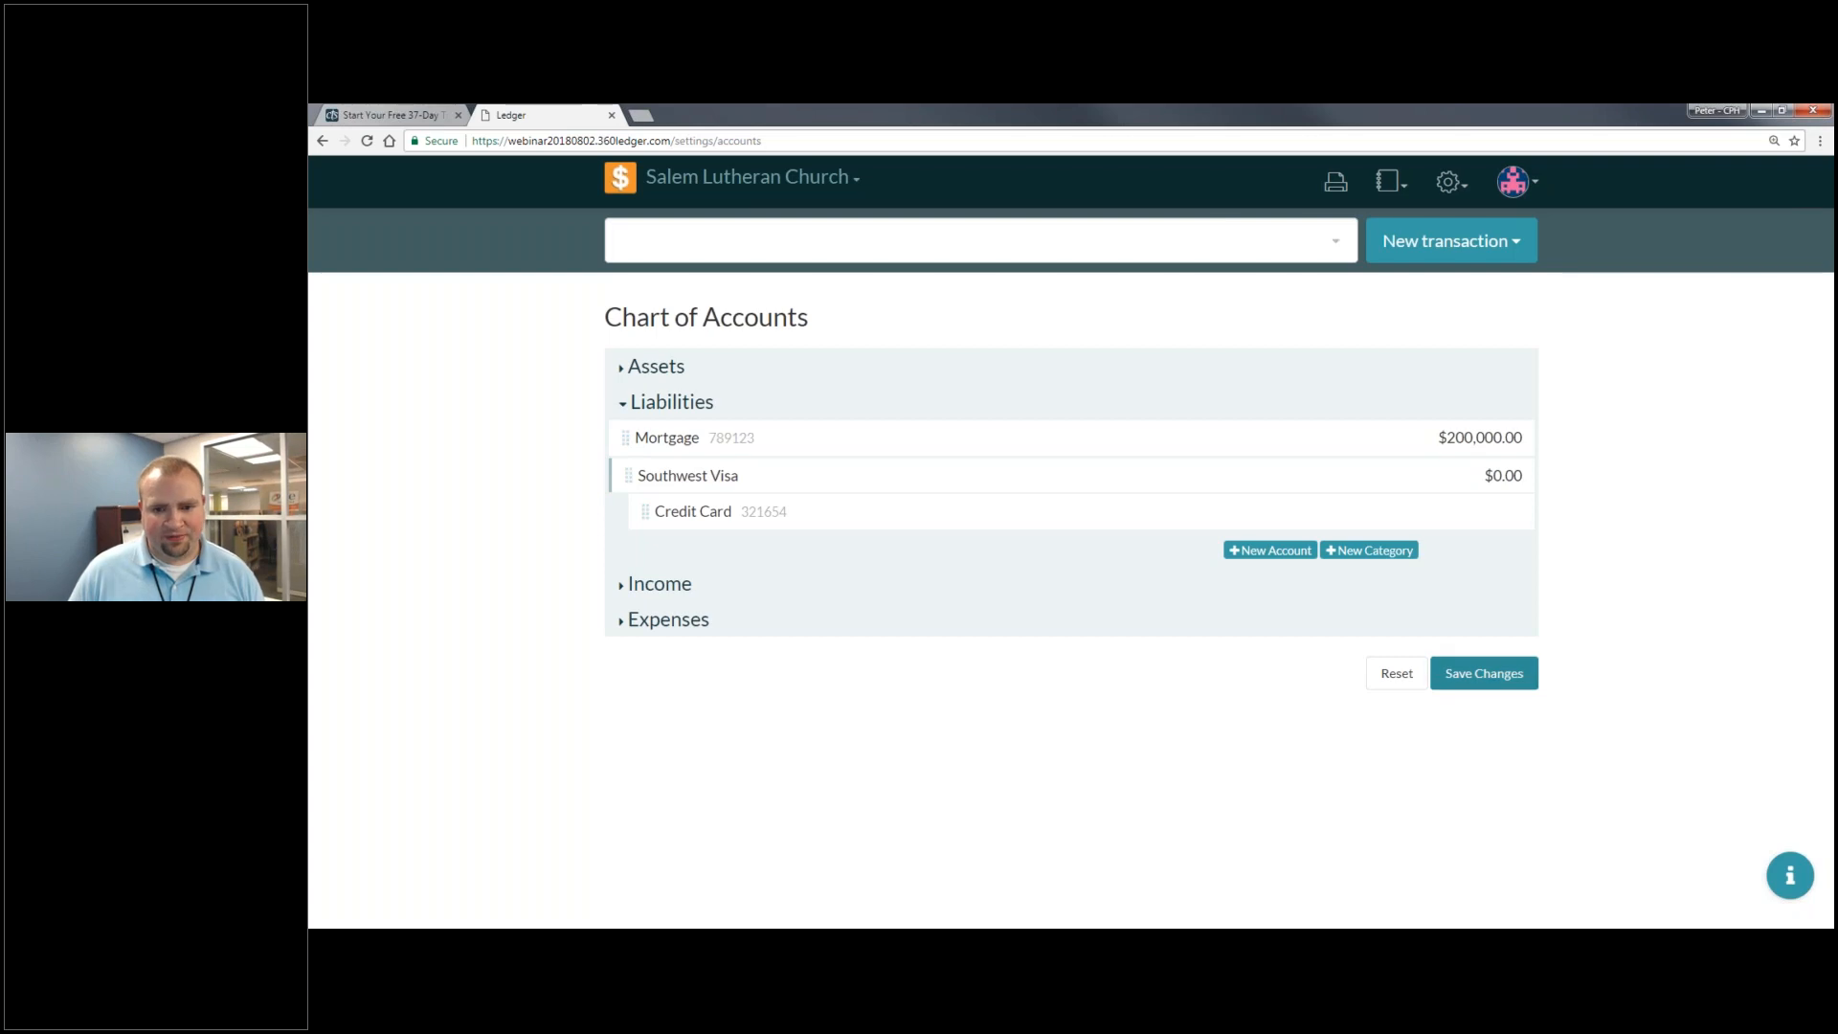
click(1483, 673)
click(1296, 472)
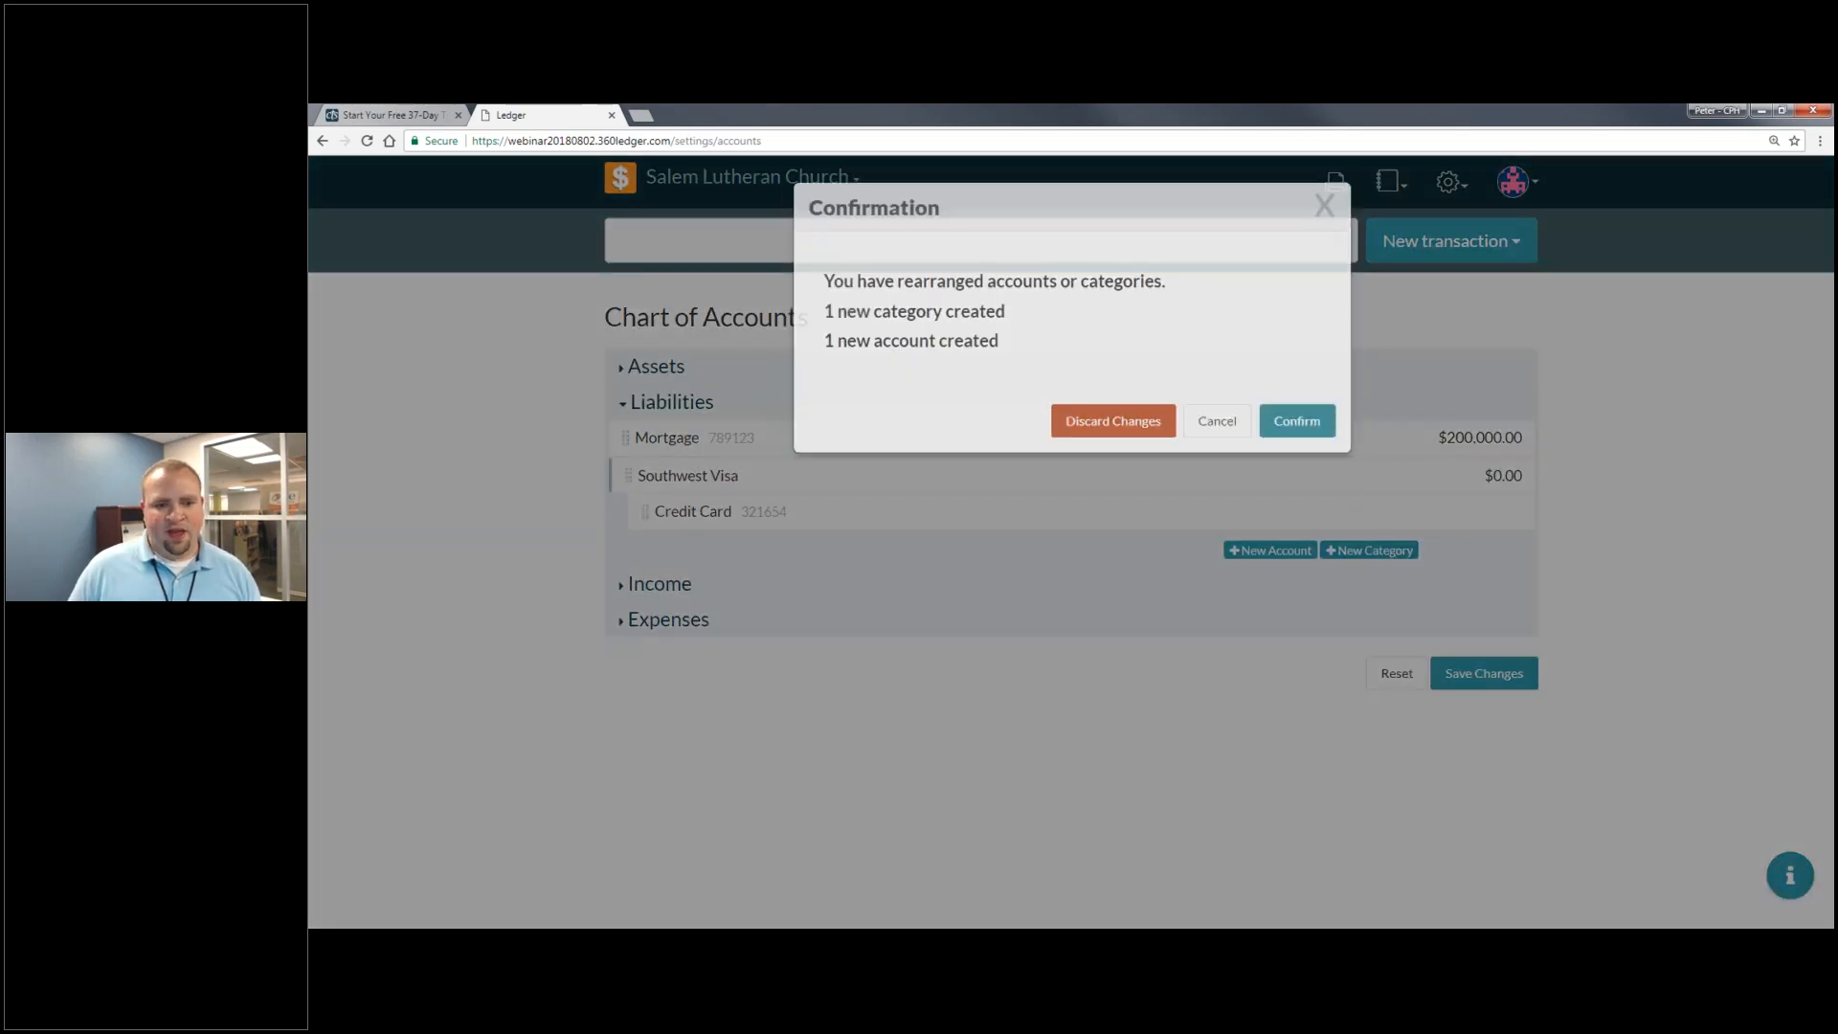
click(685, 585)
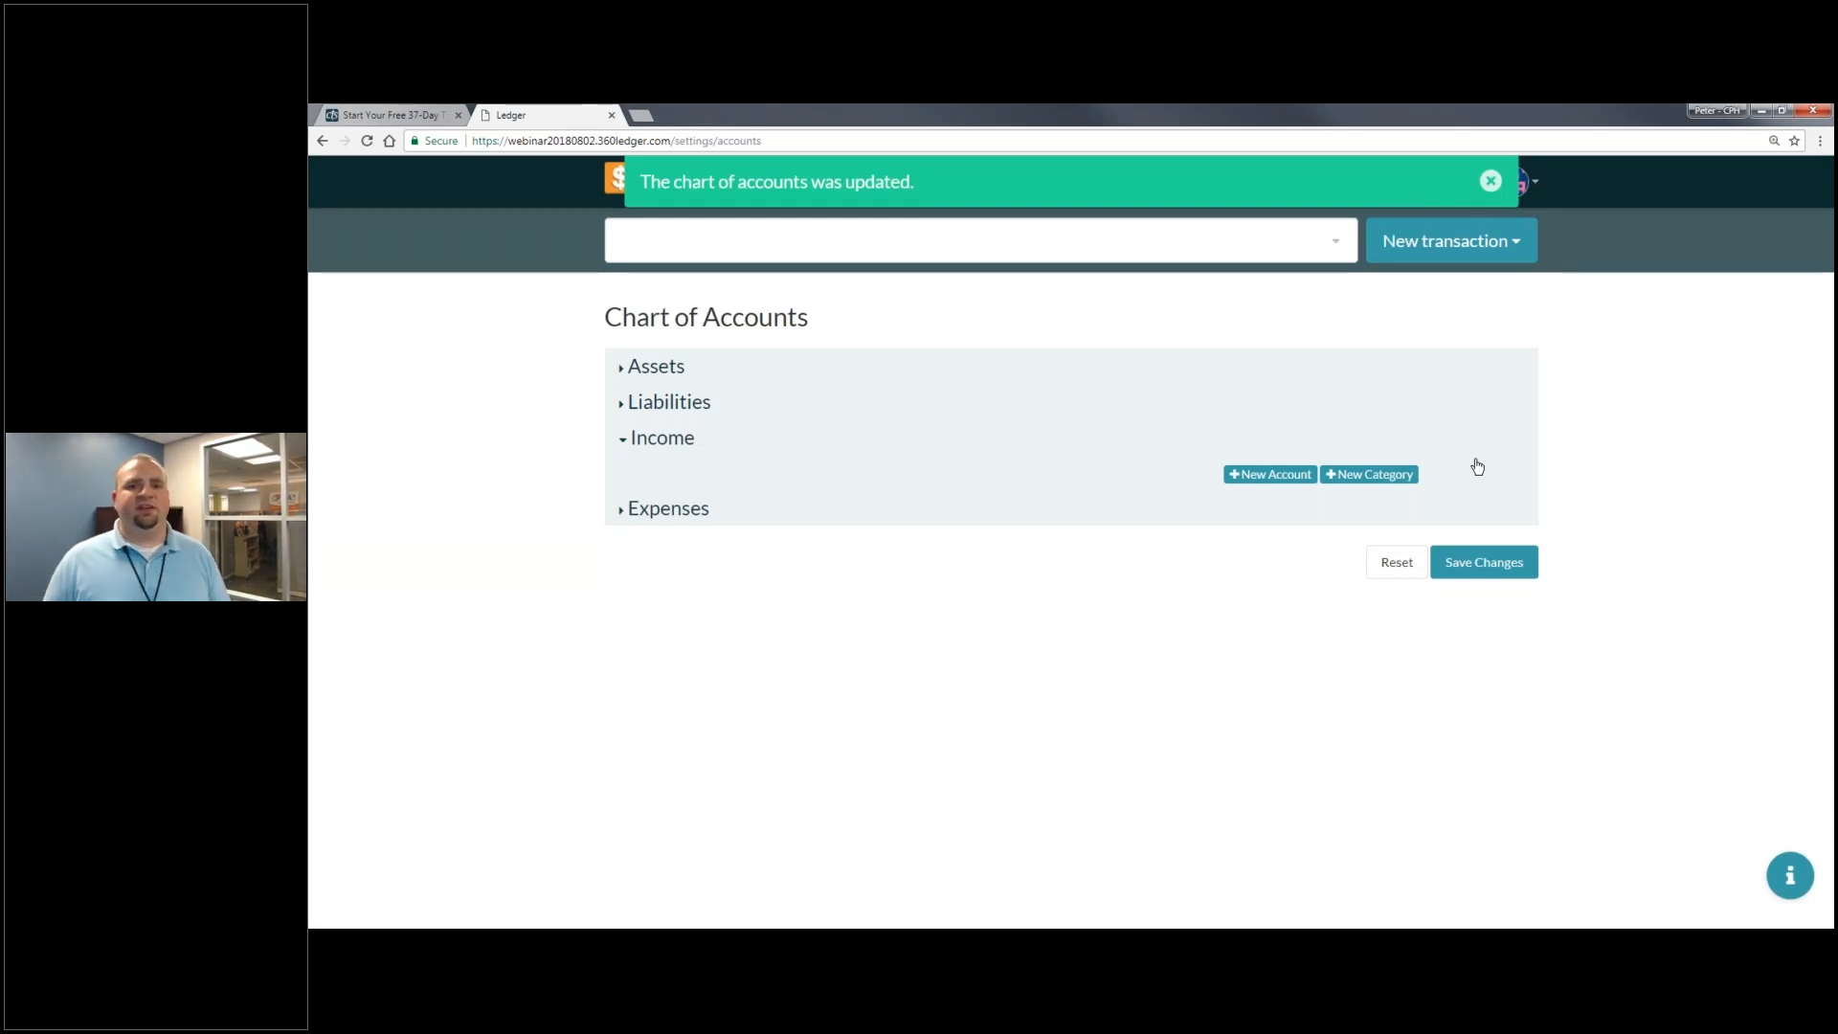
- Create the Income categories Offerings and Other Income
click(1395, 476)
text(Offerings)
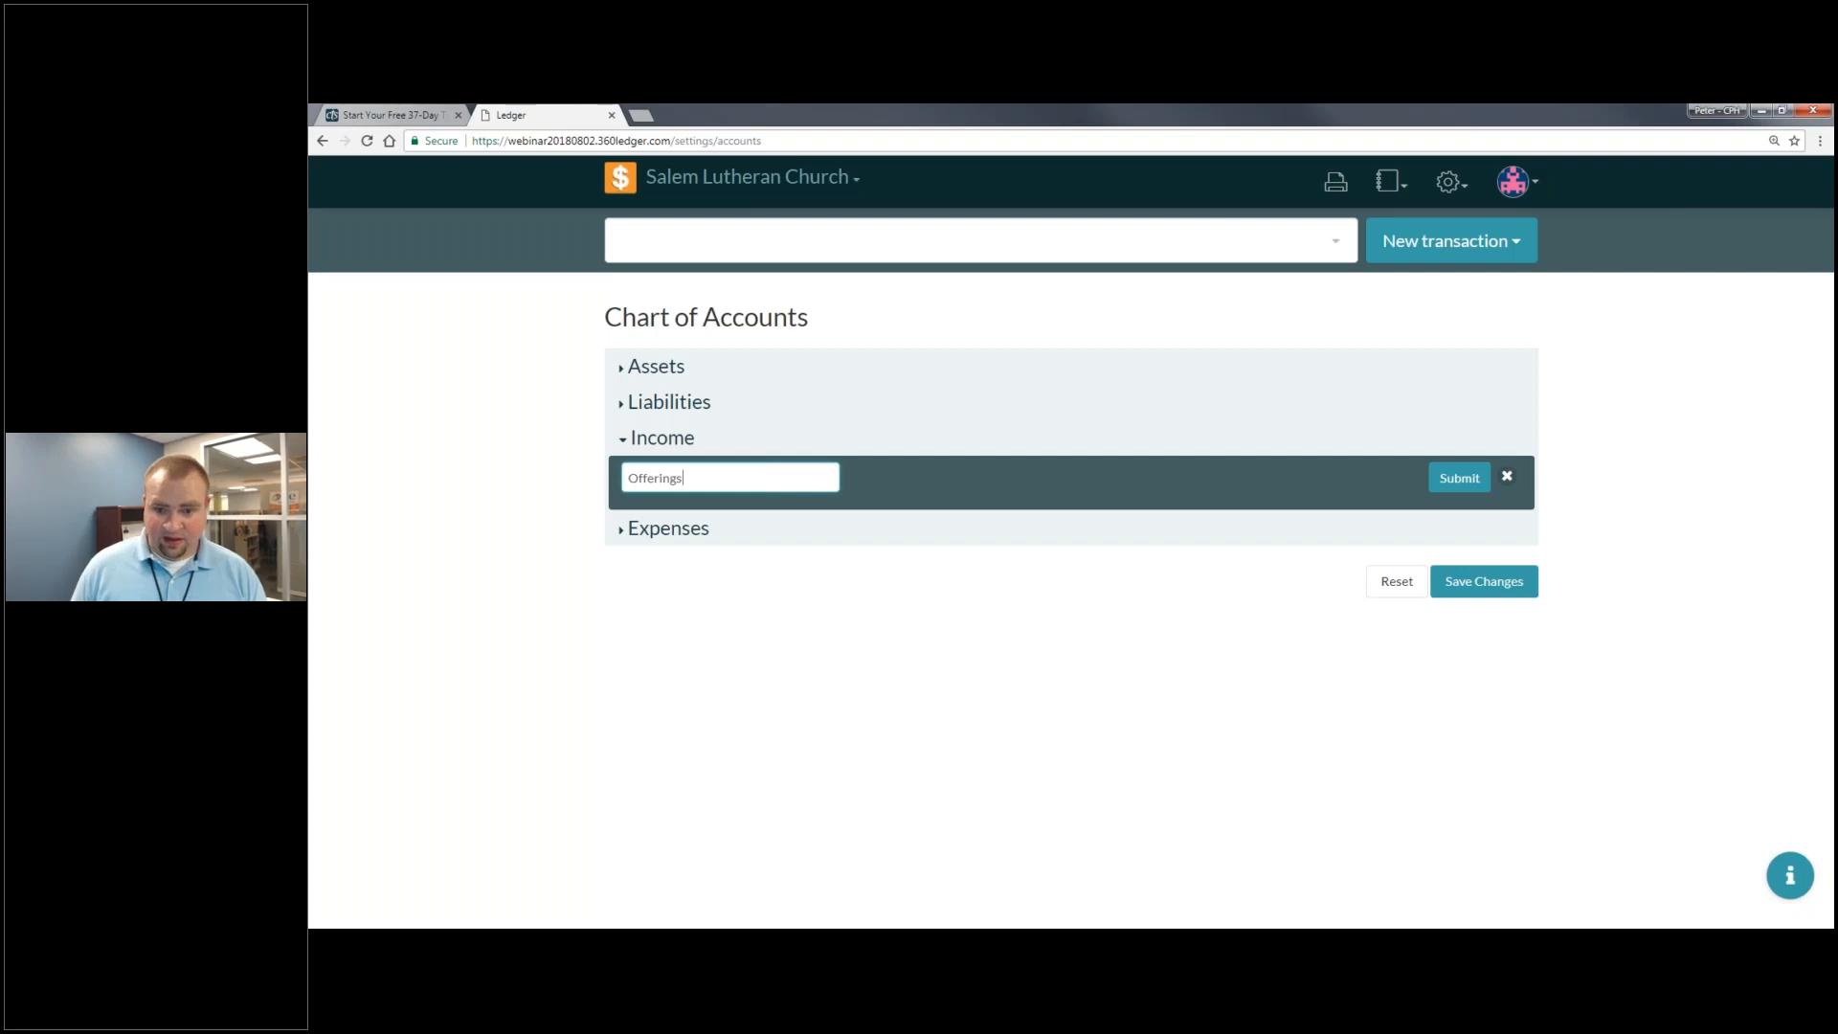
click(1456, 478)
click(1361, 515)
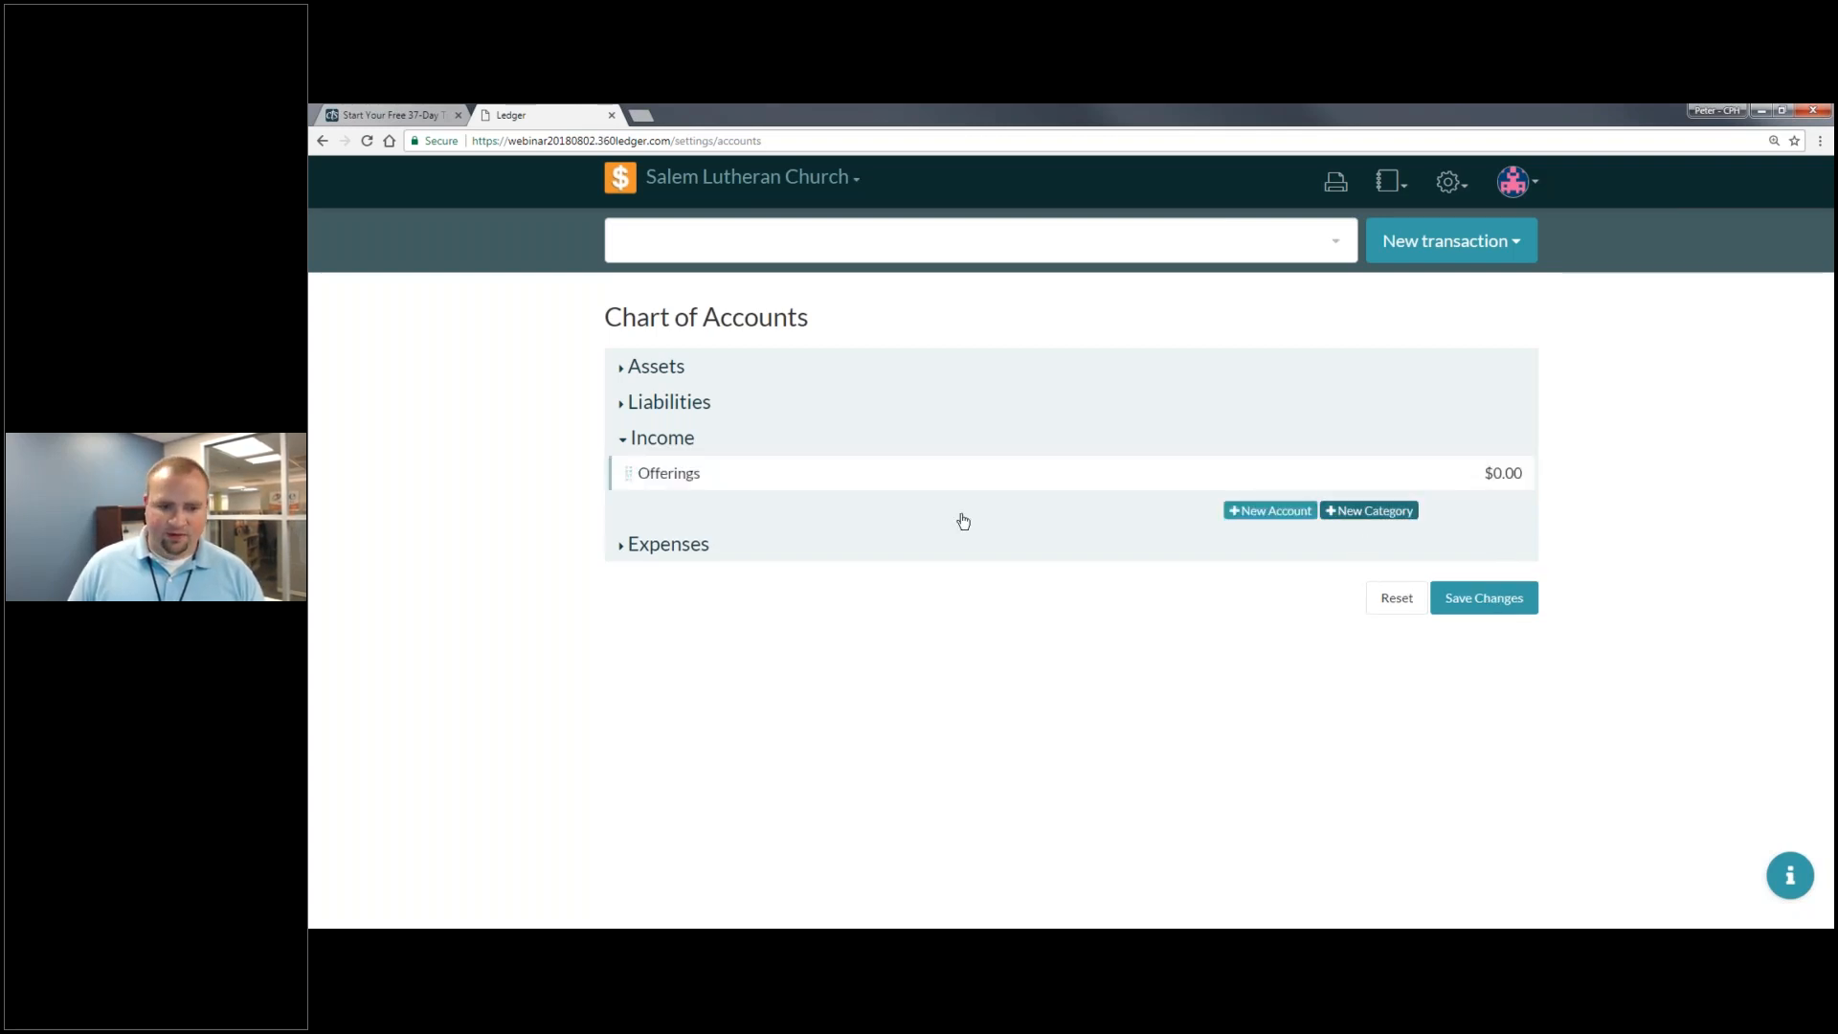
text(Other Income)
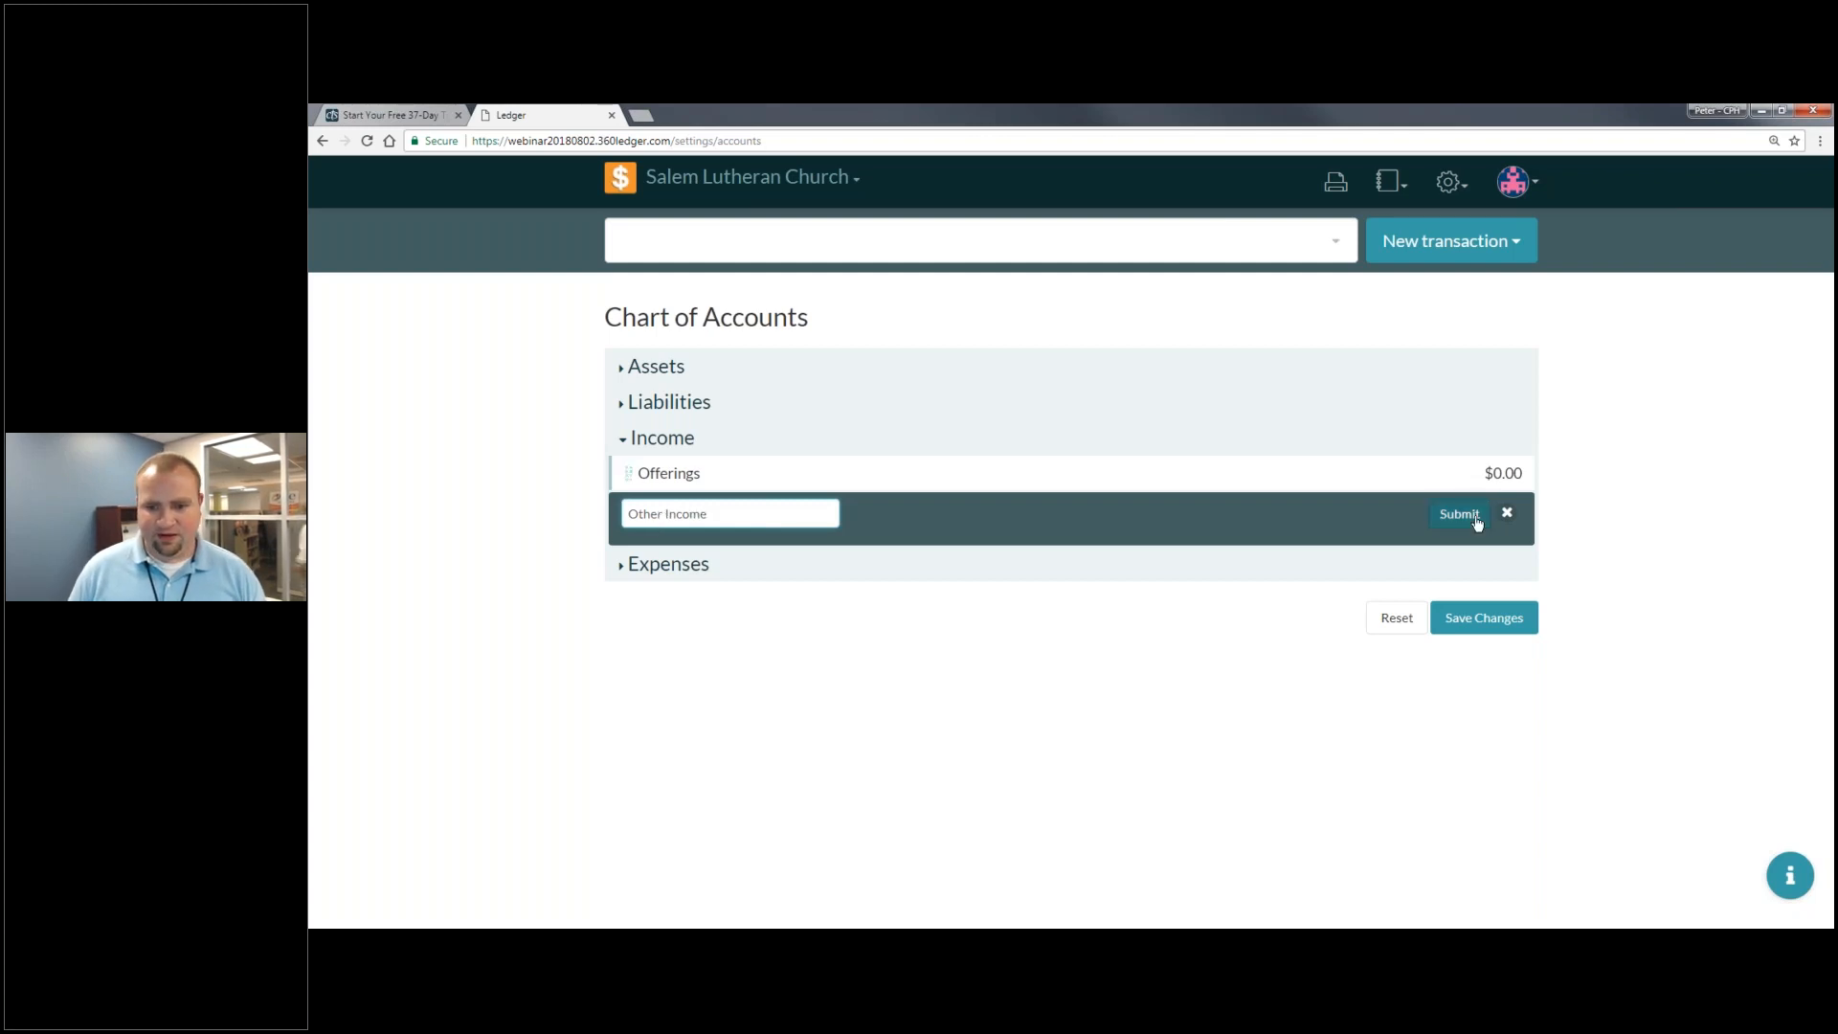
click(1458, 516)
- Add a General Fund income account with 0 balance and nest it under Offerings
click(1270, 547)
click(697, 544)
text(General Fund)
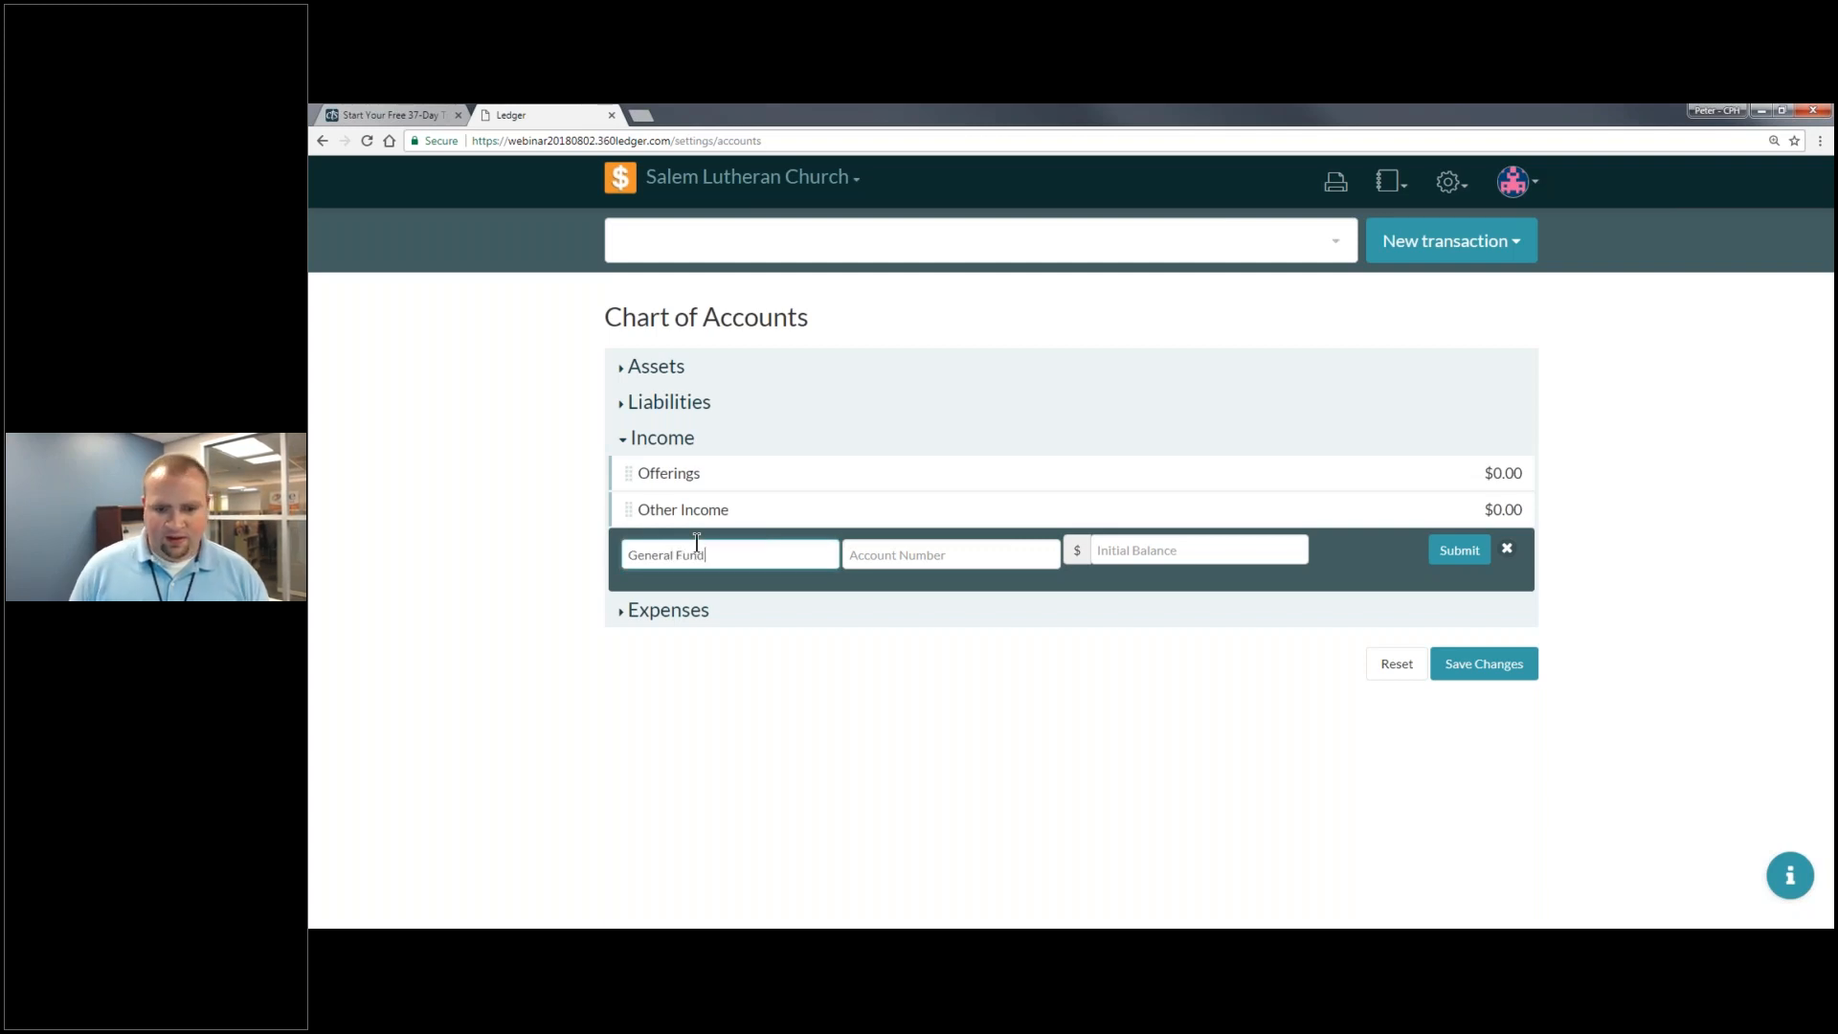
click(1456, 558)
text(0)
click(1446, 556)
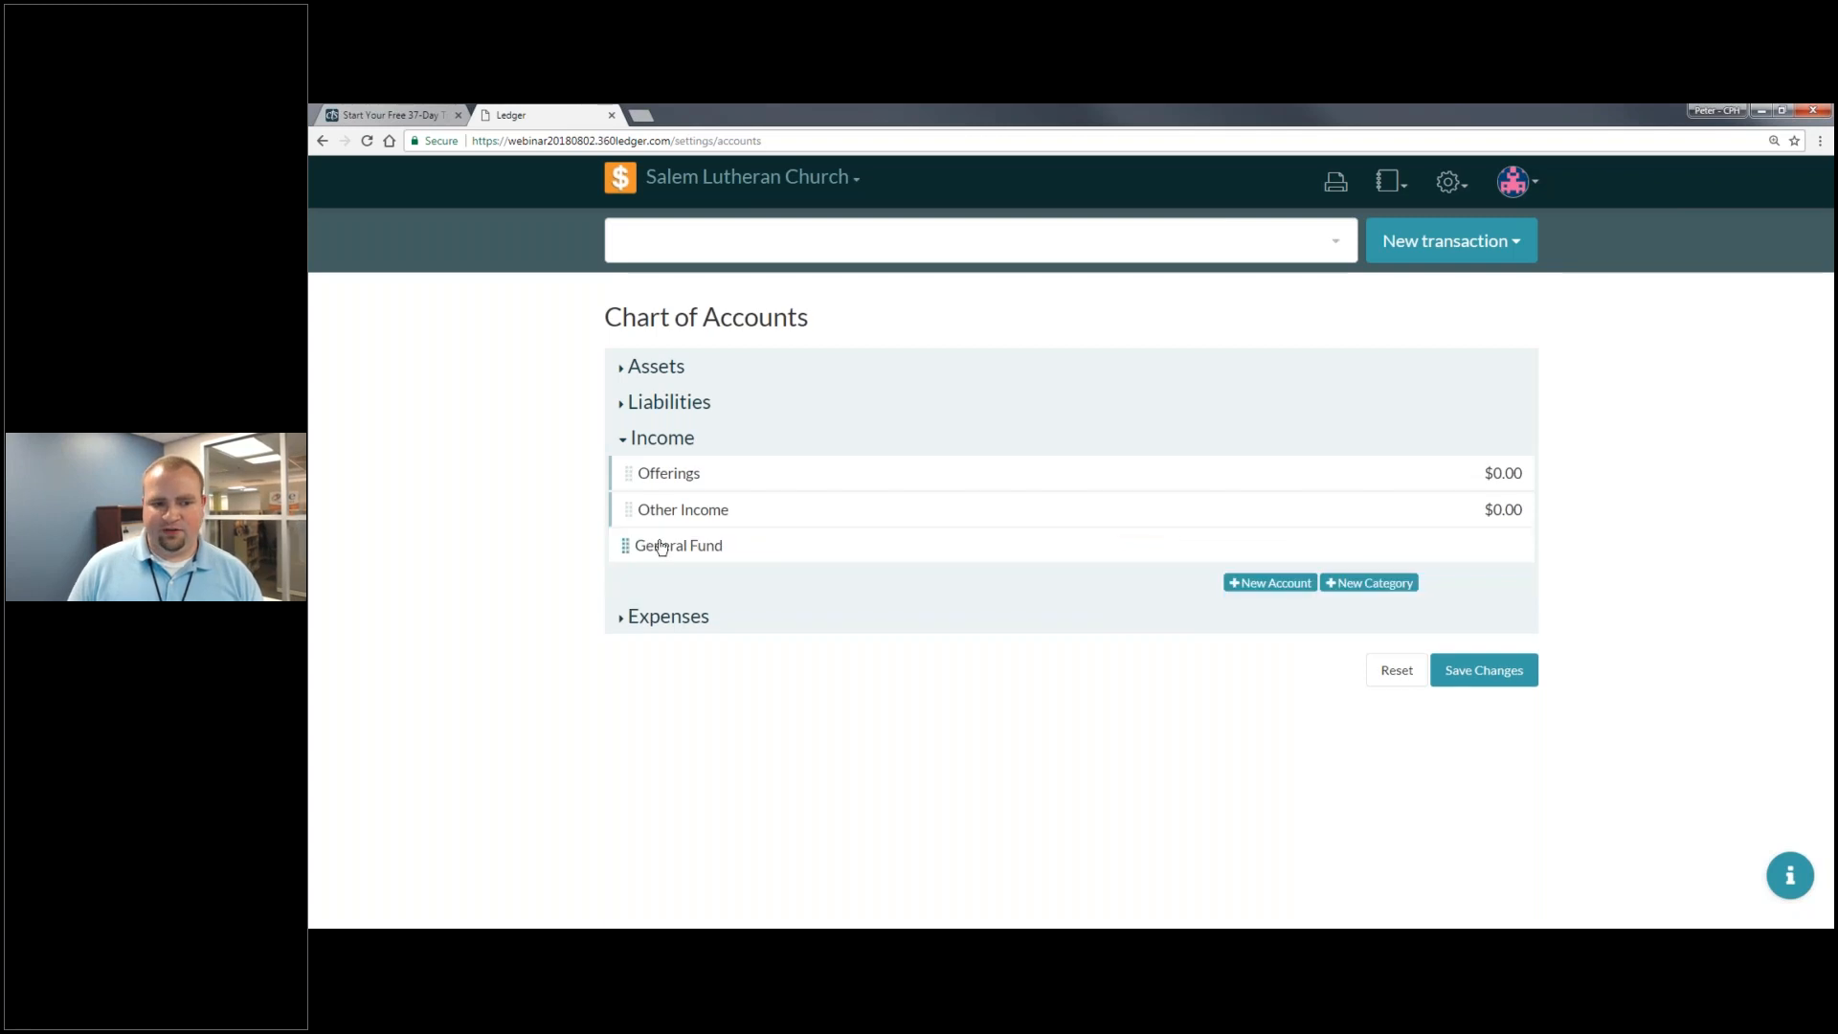
drag(624, 546, 841, 501)
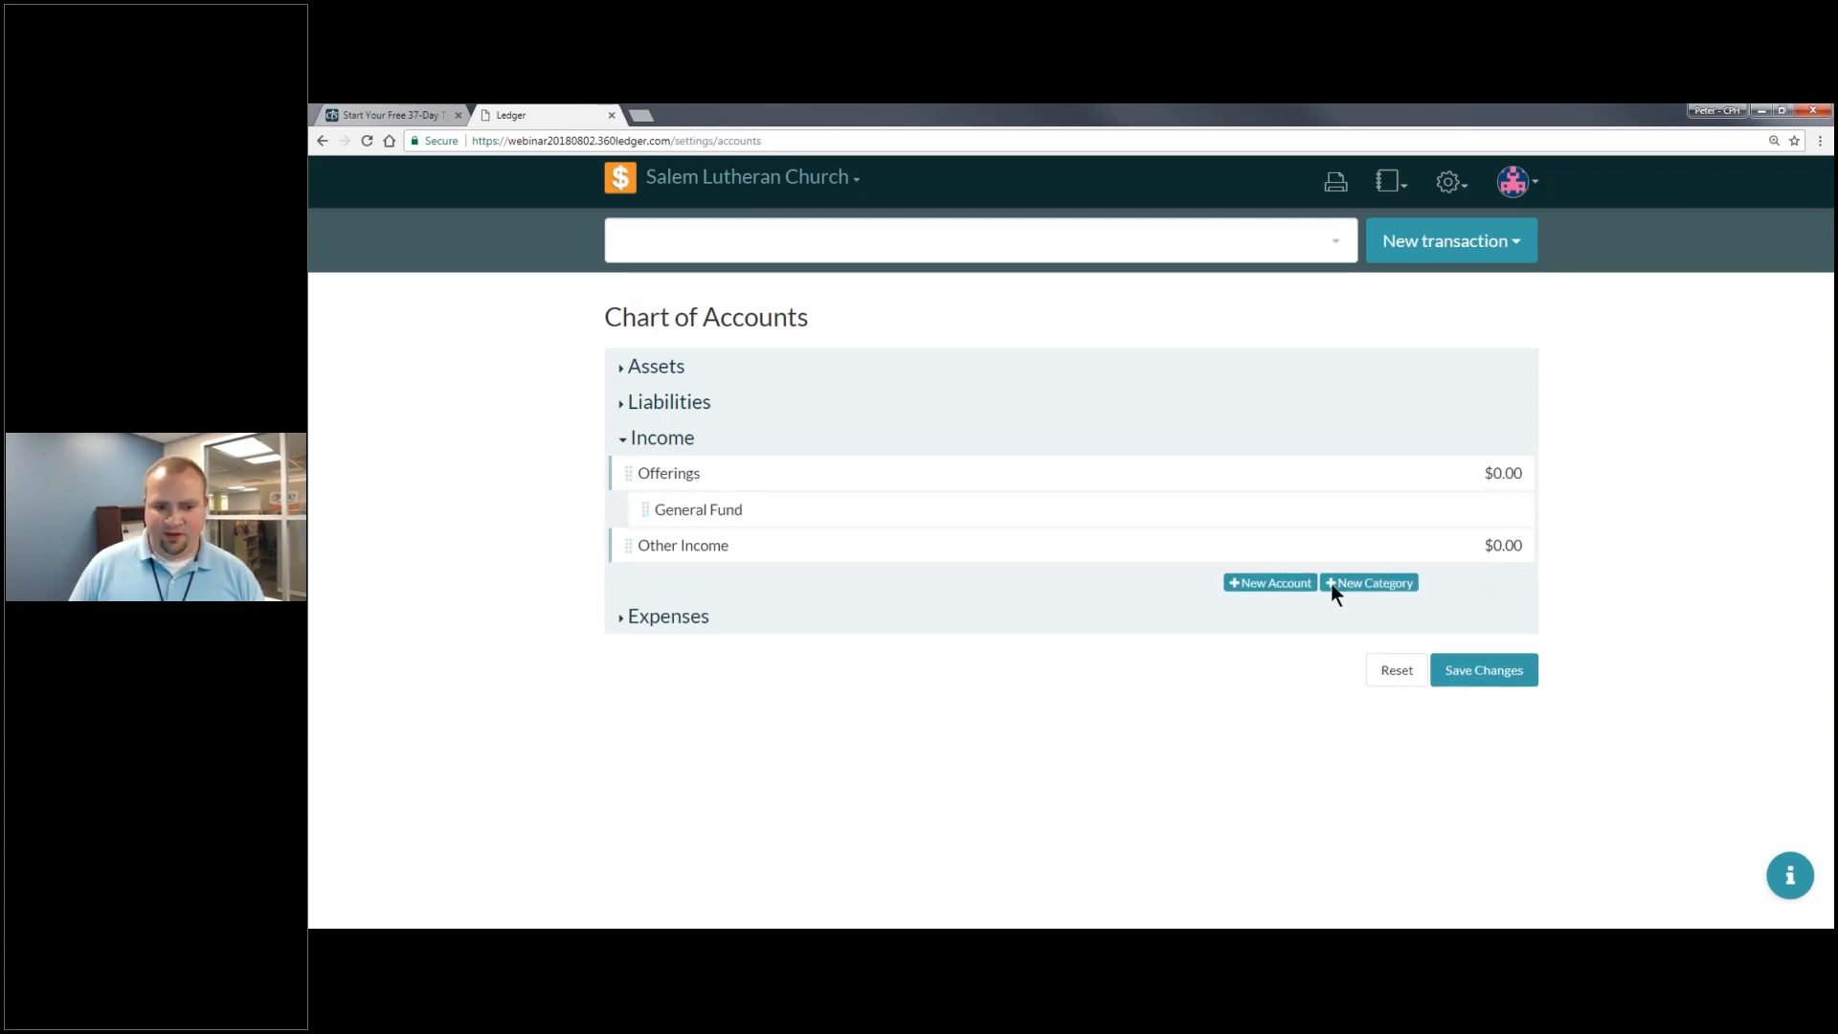
- Add a Building Fund income account with 0 balance and nest it under Offerings
click(1271, 583)
click(771, 588)
text(Building Fund)
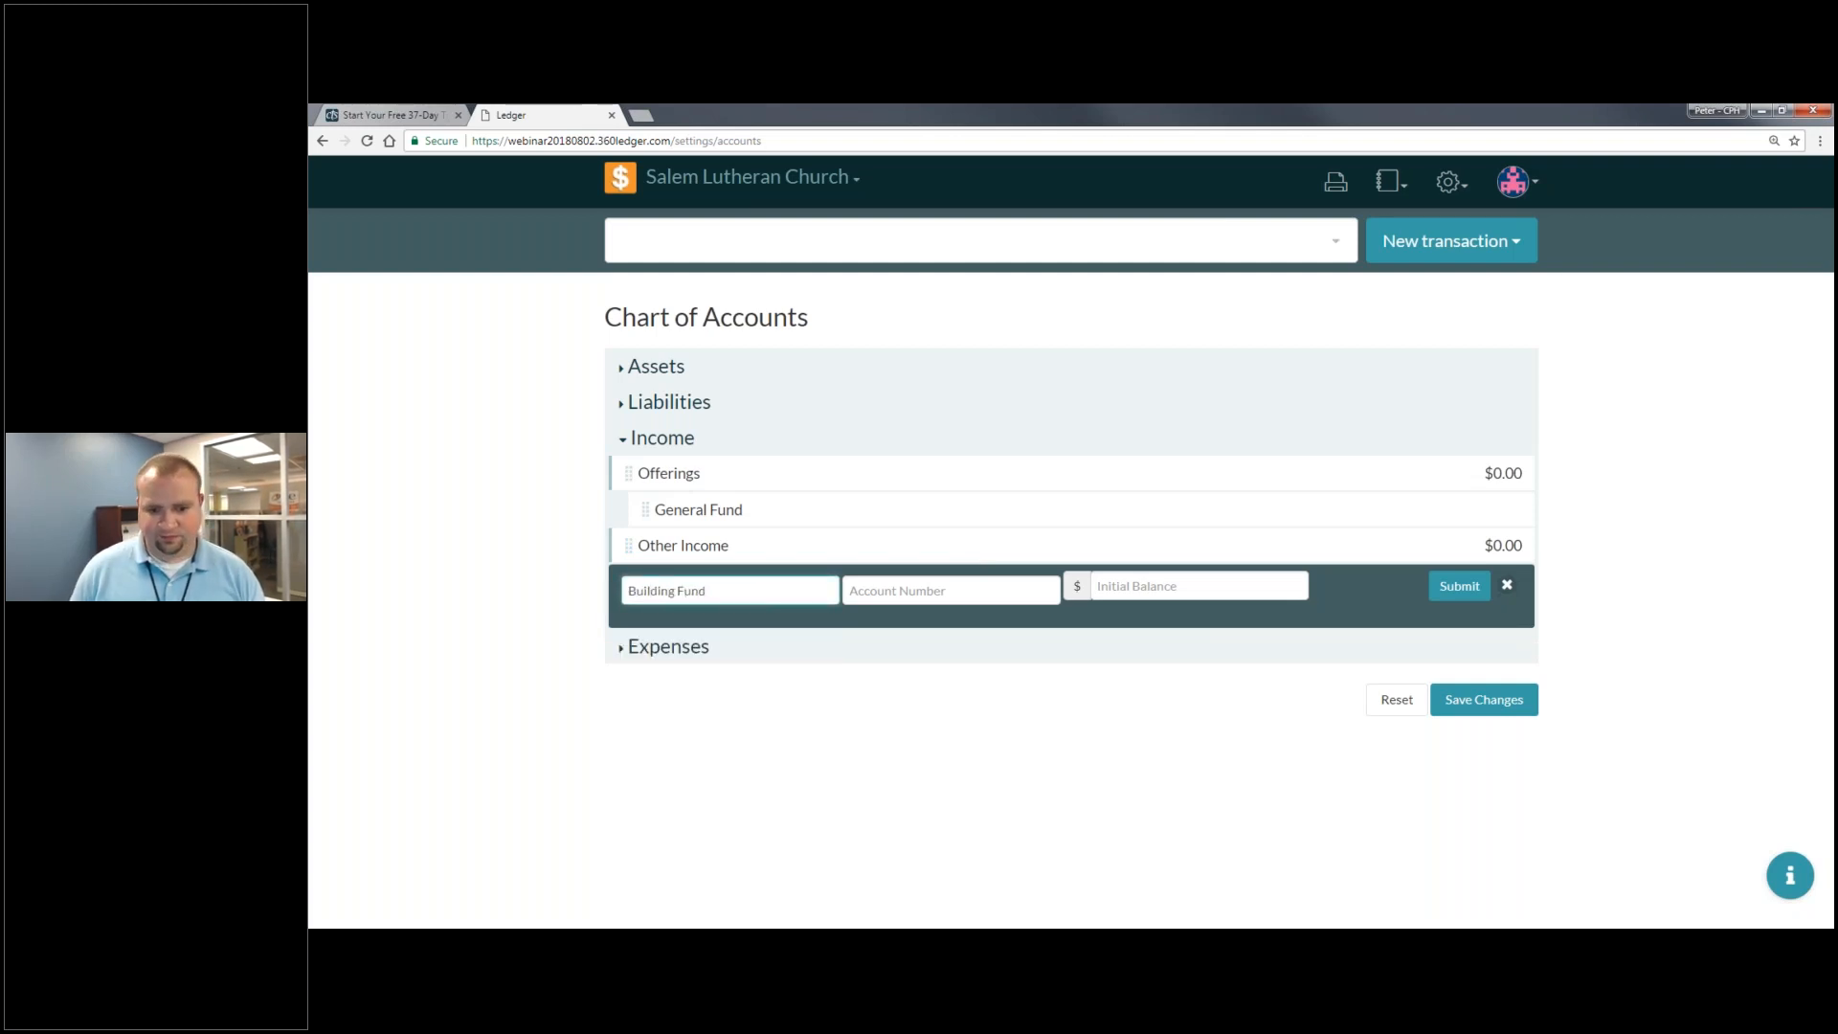
click(1247, 585)
text(0)
click(1450, 592)
drag(670, 581, 785, 555)
- Add Facilities Rental with 0 balance under Other Income and save the chart of accounts
click(1305, 623)
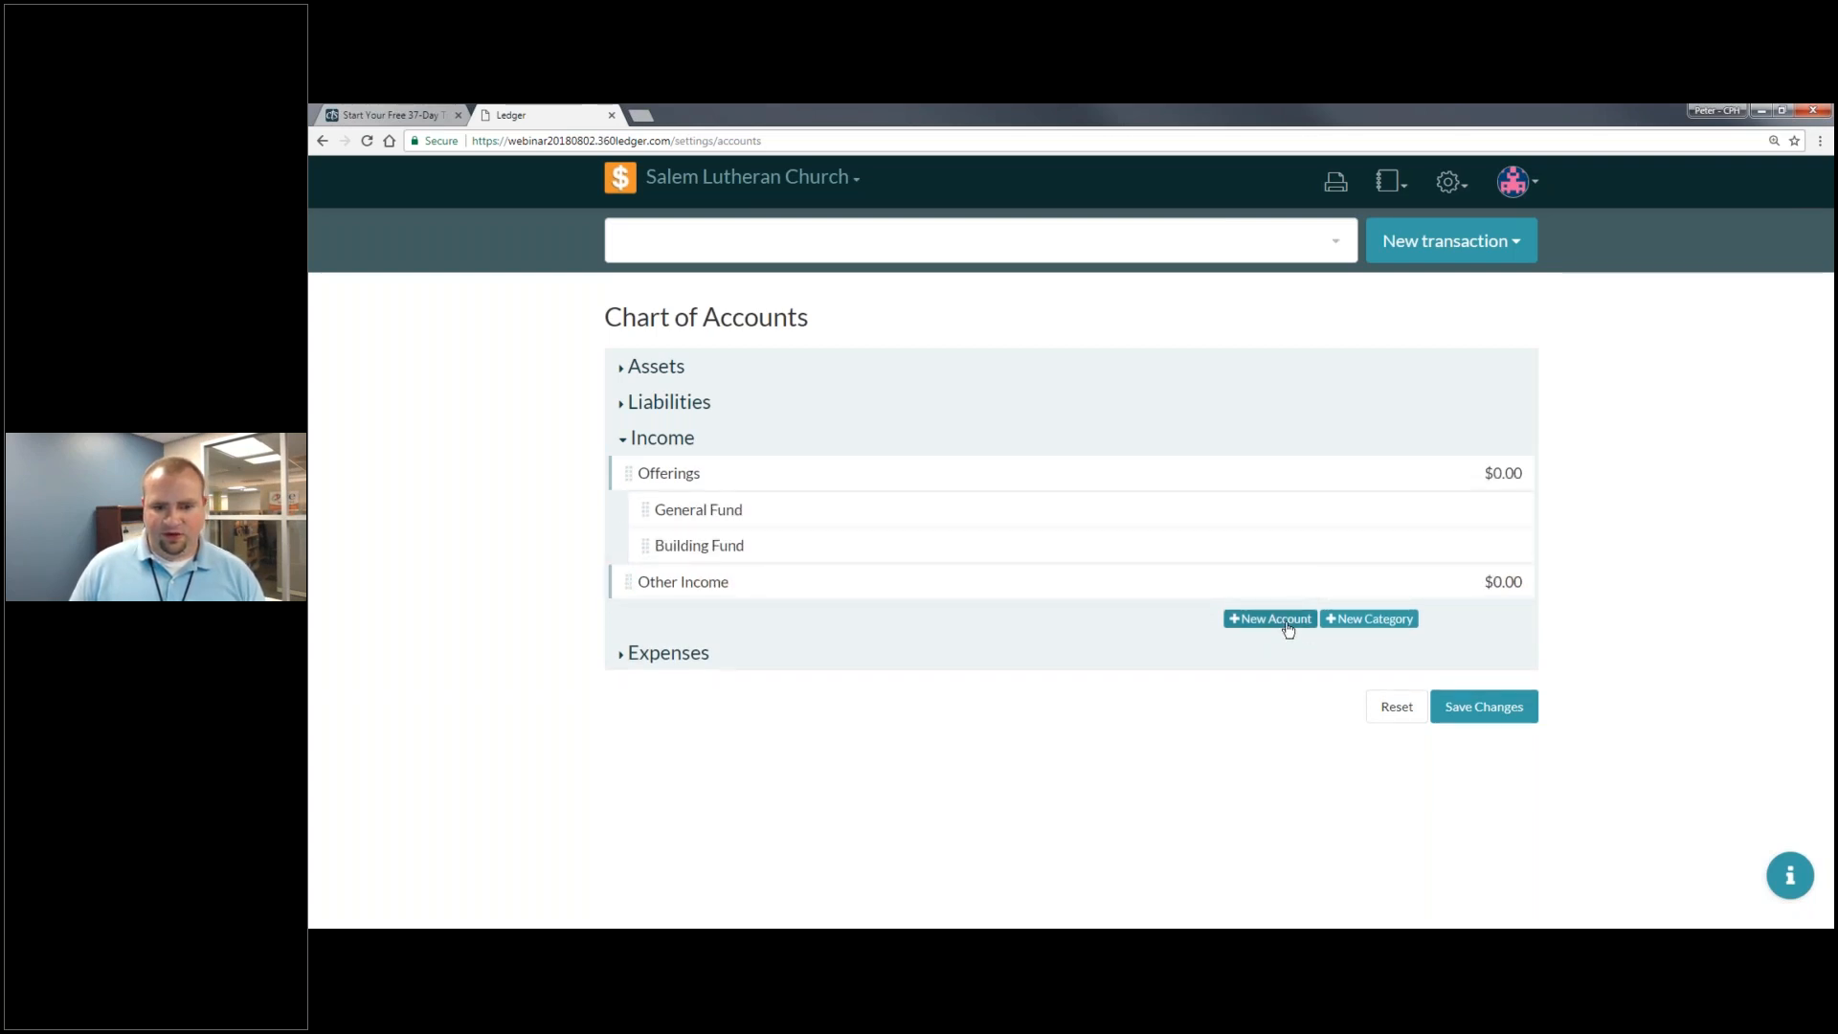
click(796, 628)
text(Rental)
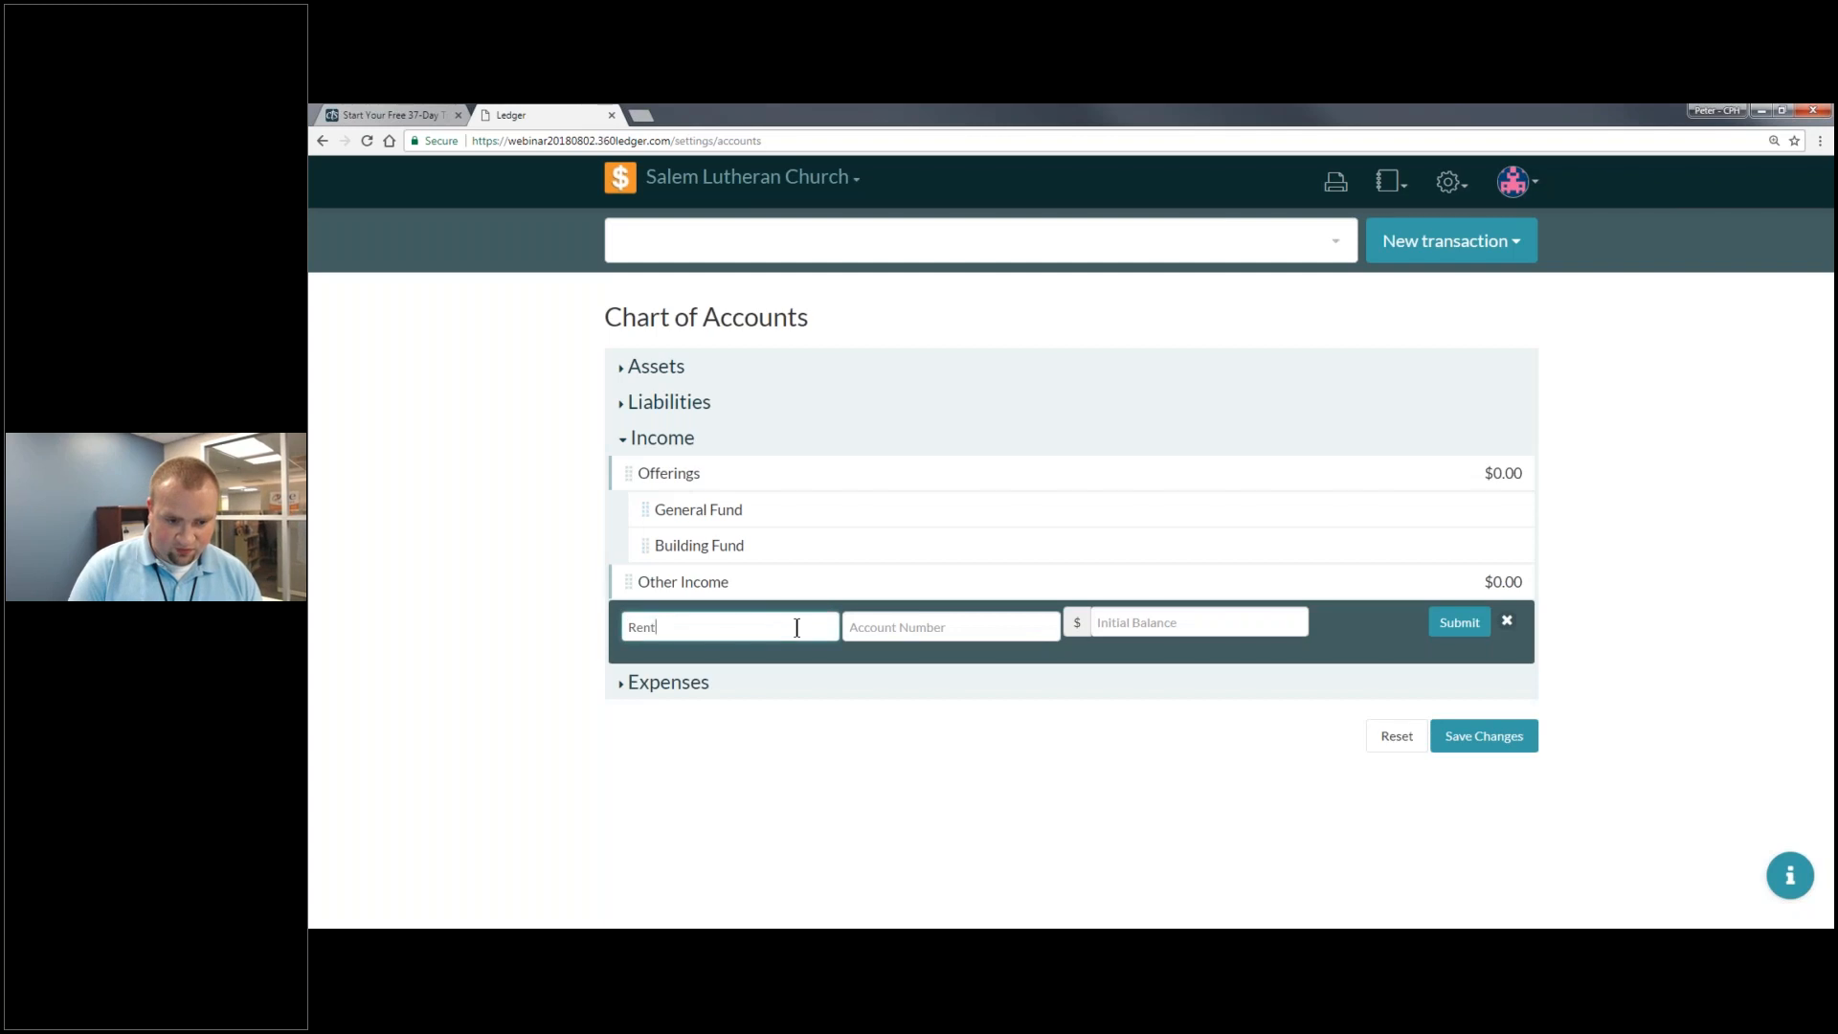
key(BackSpace)
key(BackSpace)
key(BackSpace)
key(BackSpace)
key(BackSpace)
key(BackSpace)
text(Facilities Rental)
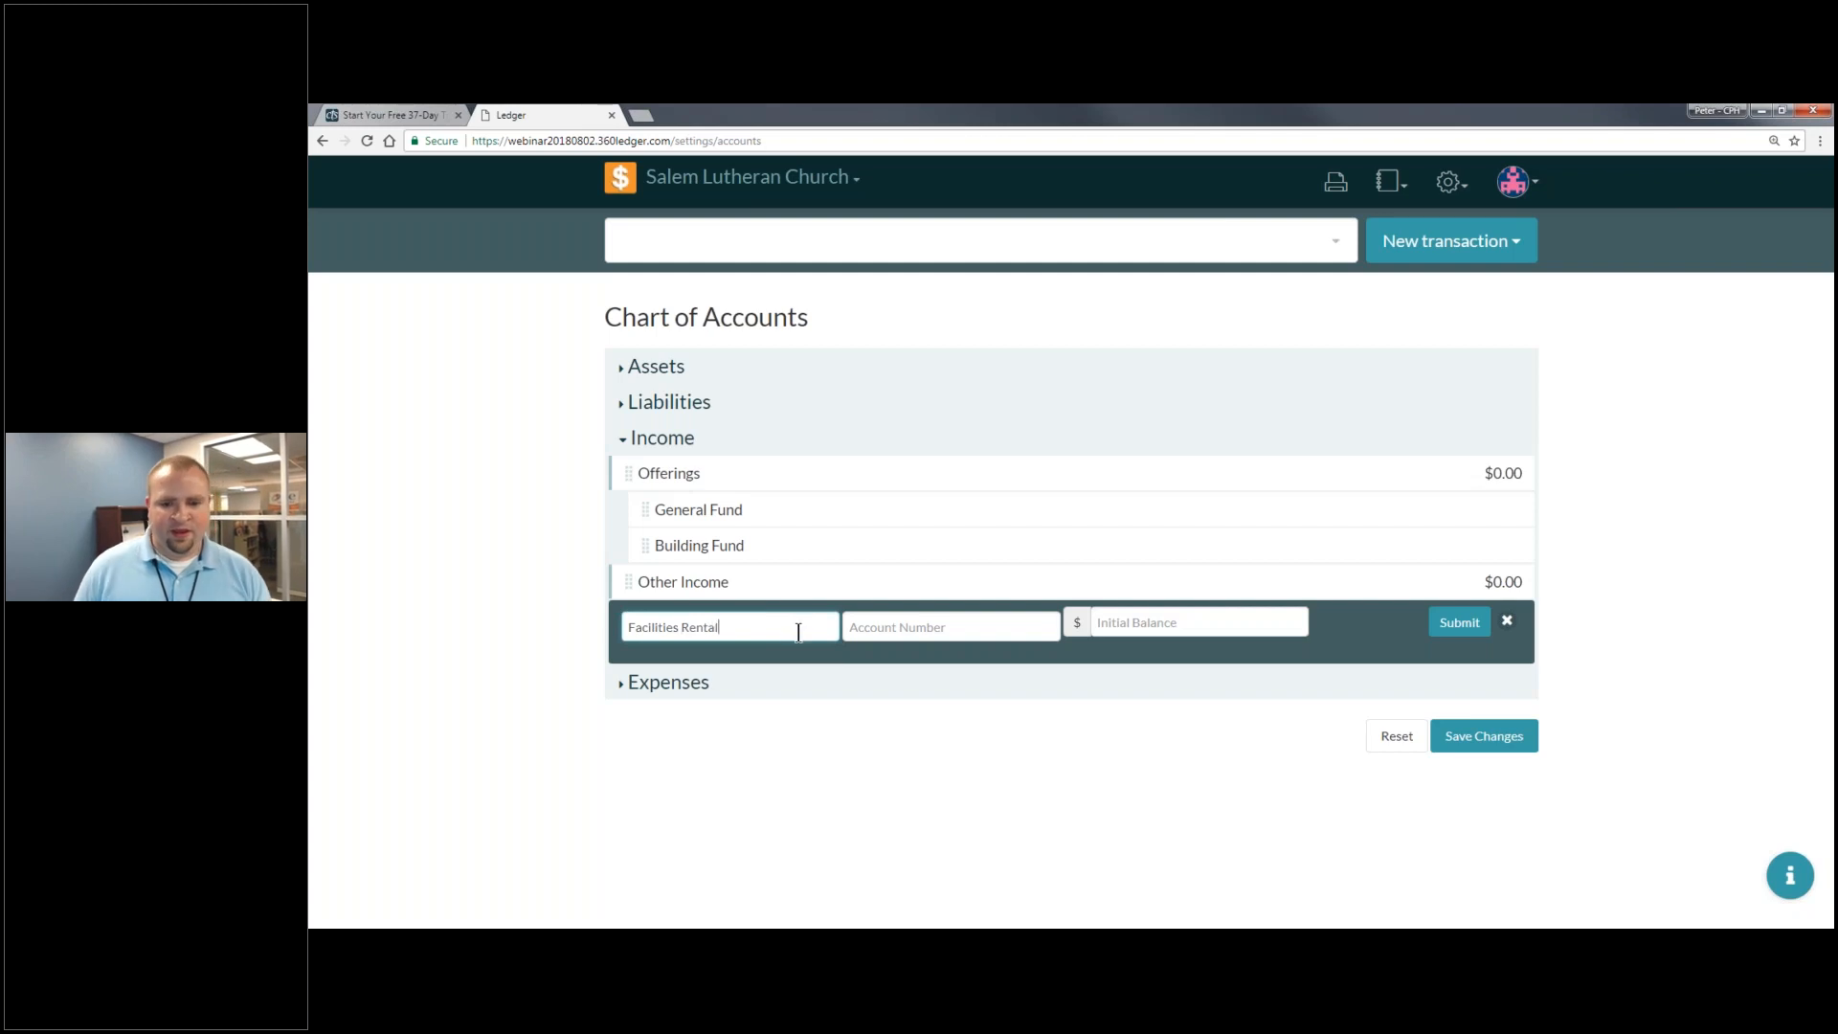
click(1197, 618)
text(0)
click(1468, 627)
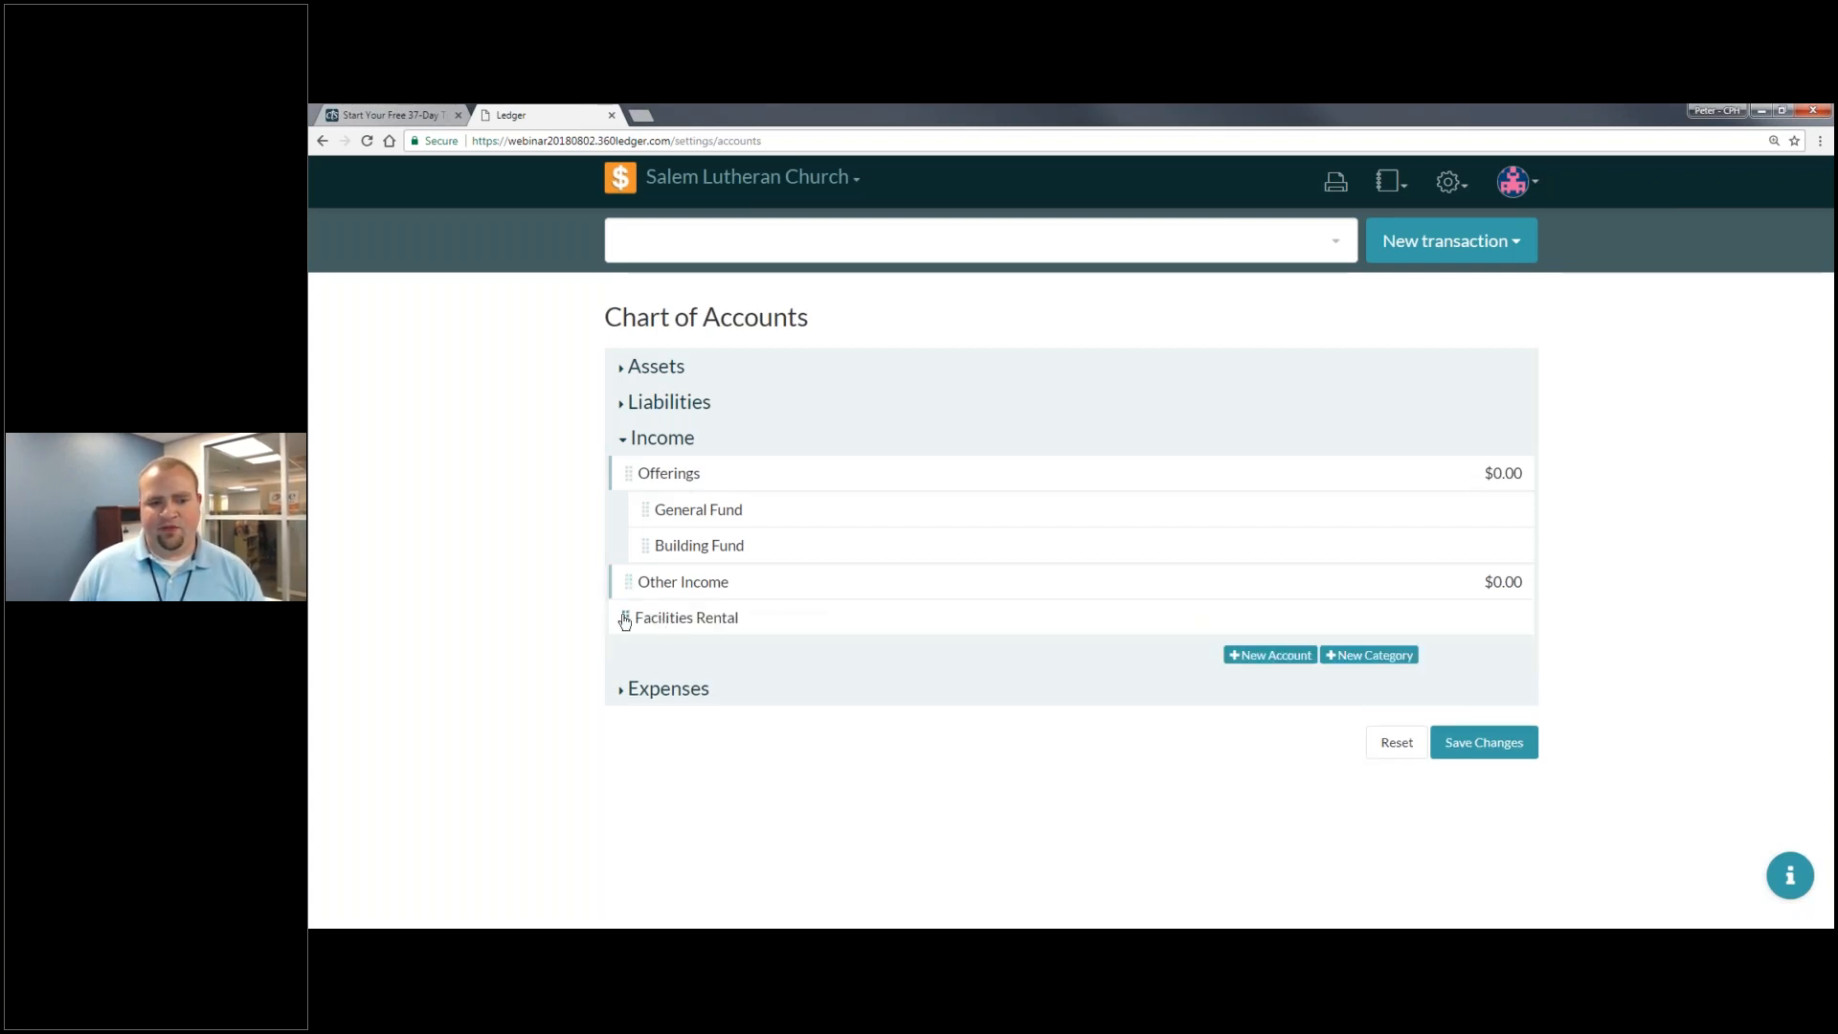
drag(639, 628, 750, 617)
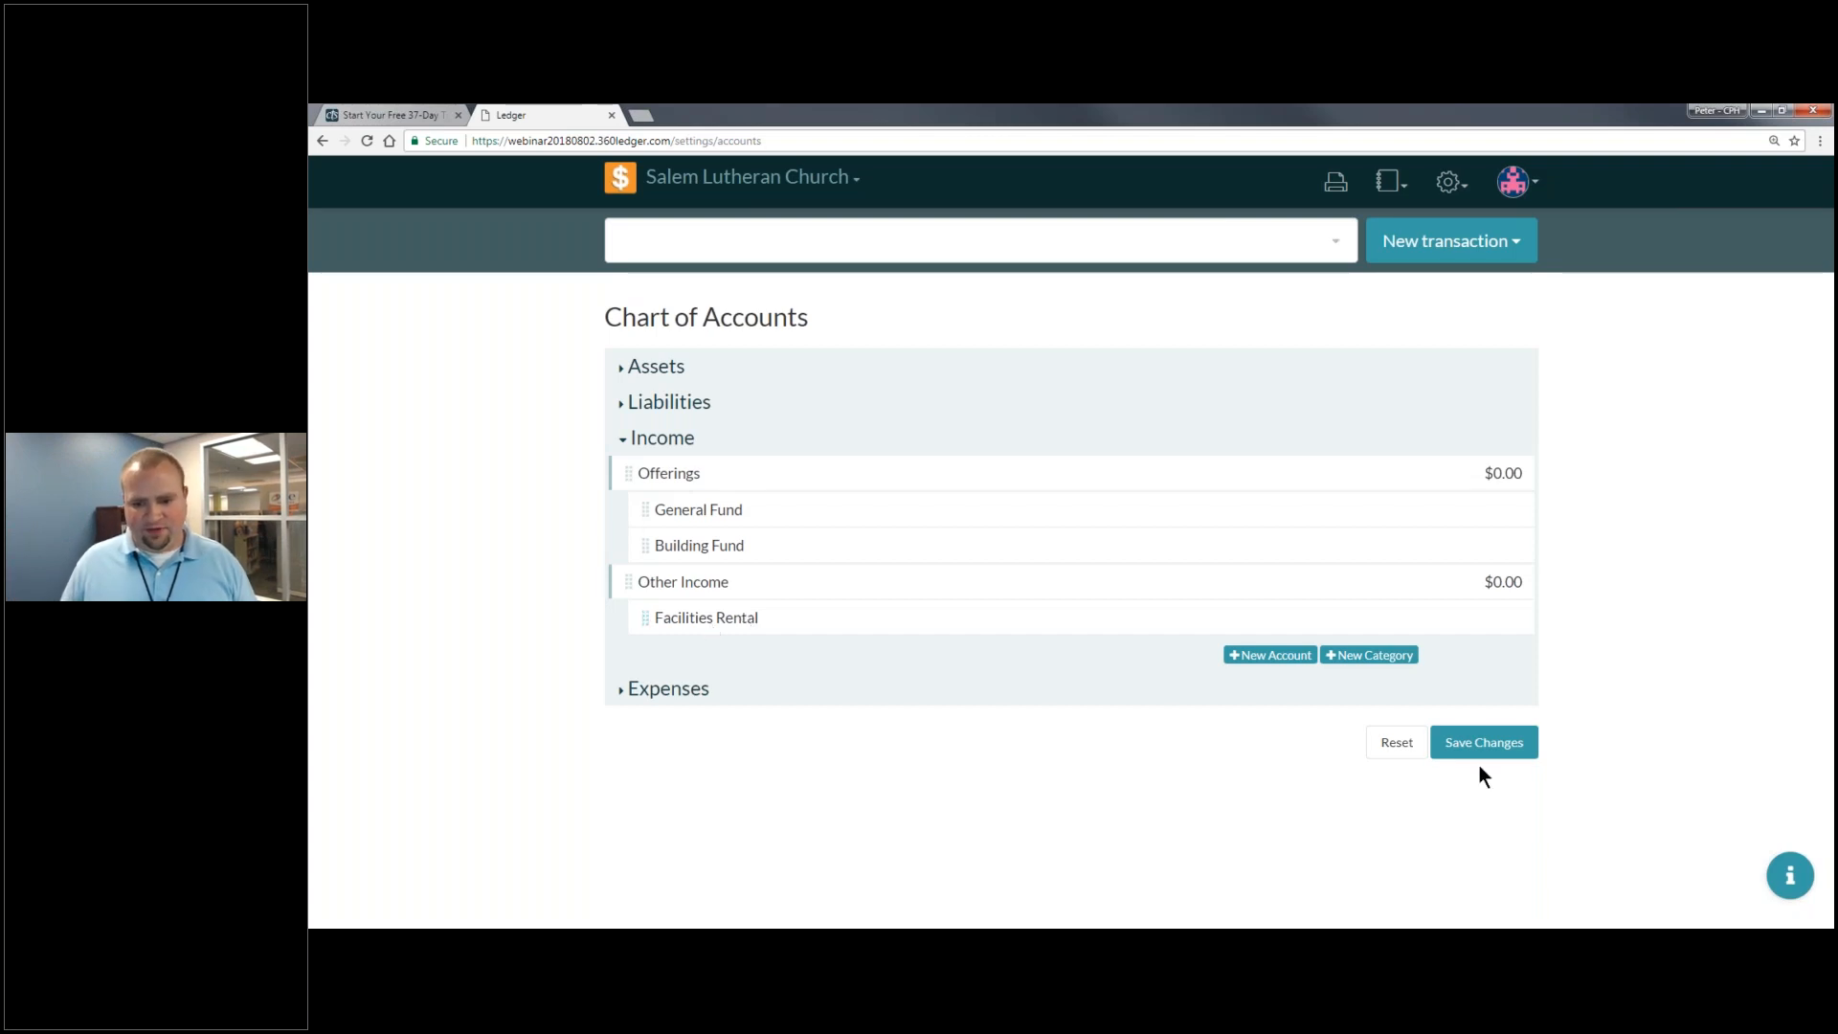
click(1513, 747)
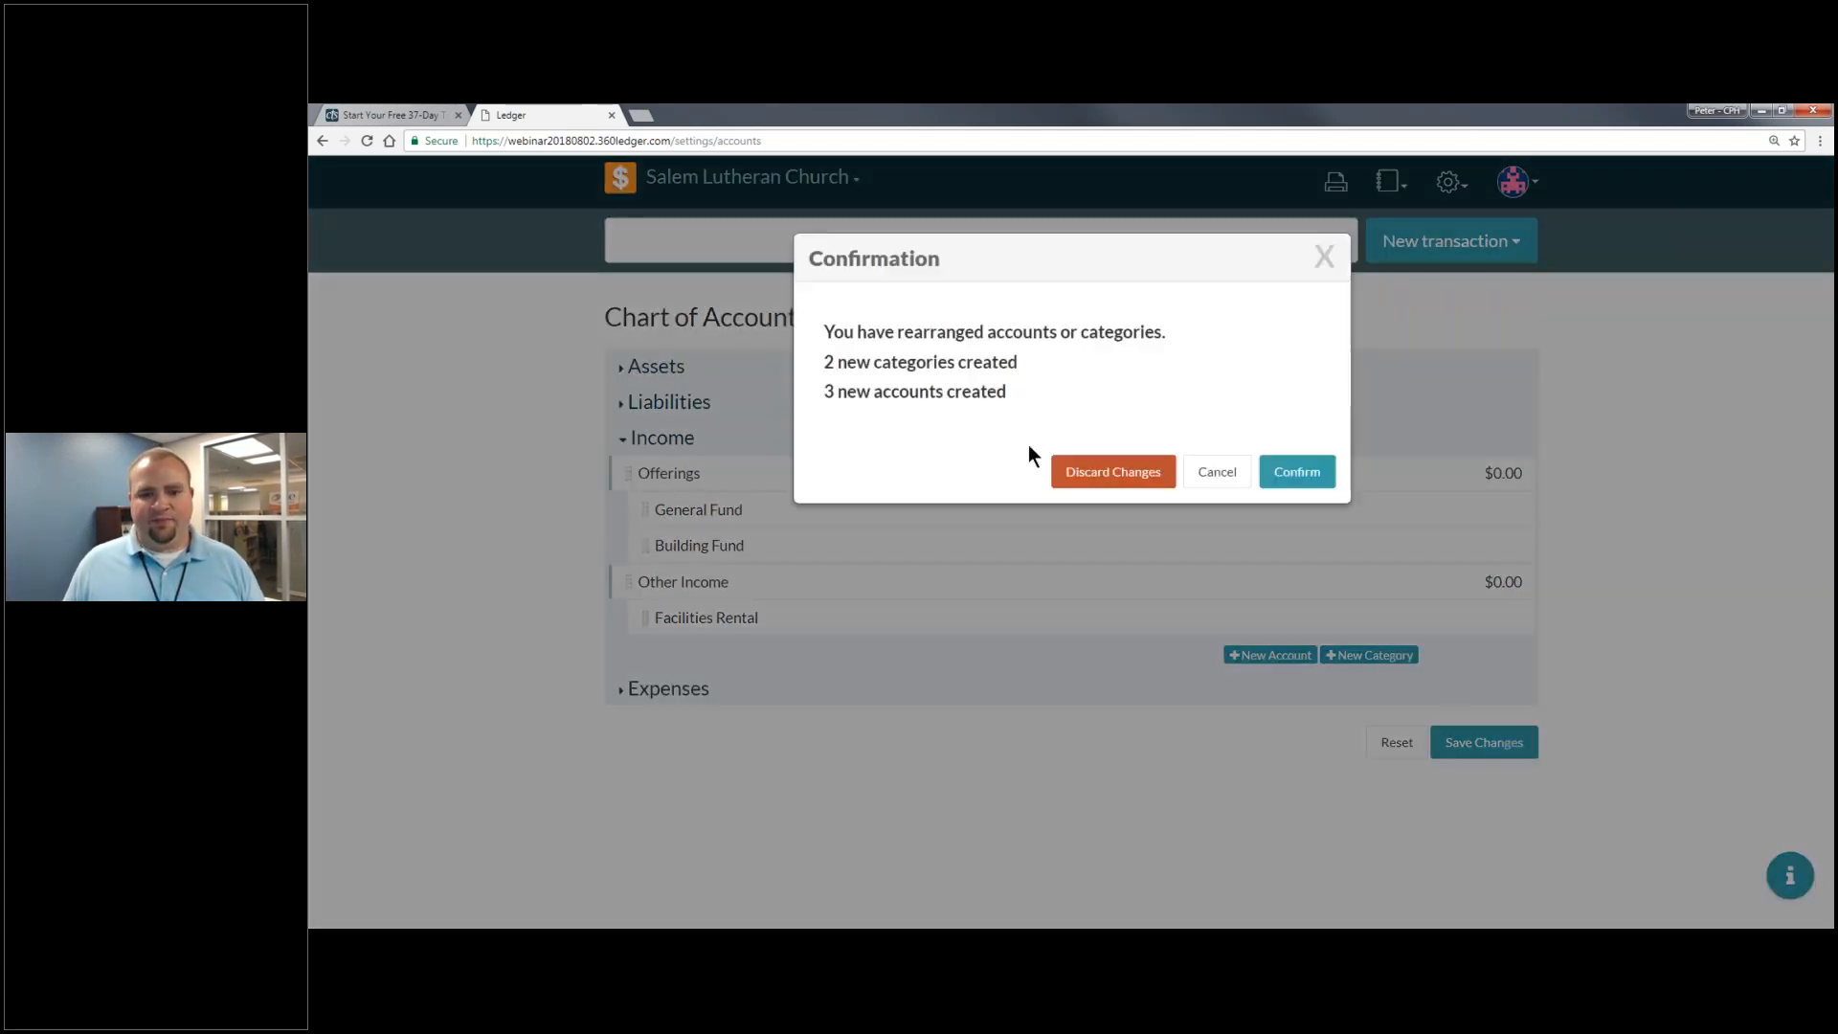
click(1304, 474)
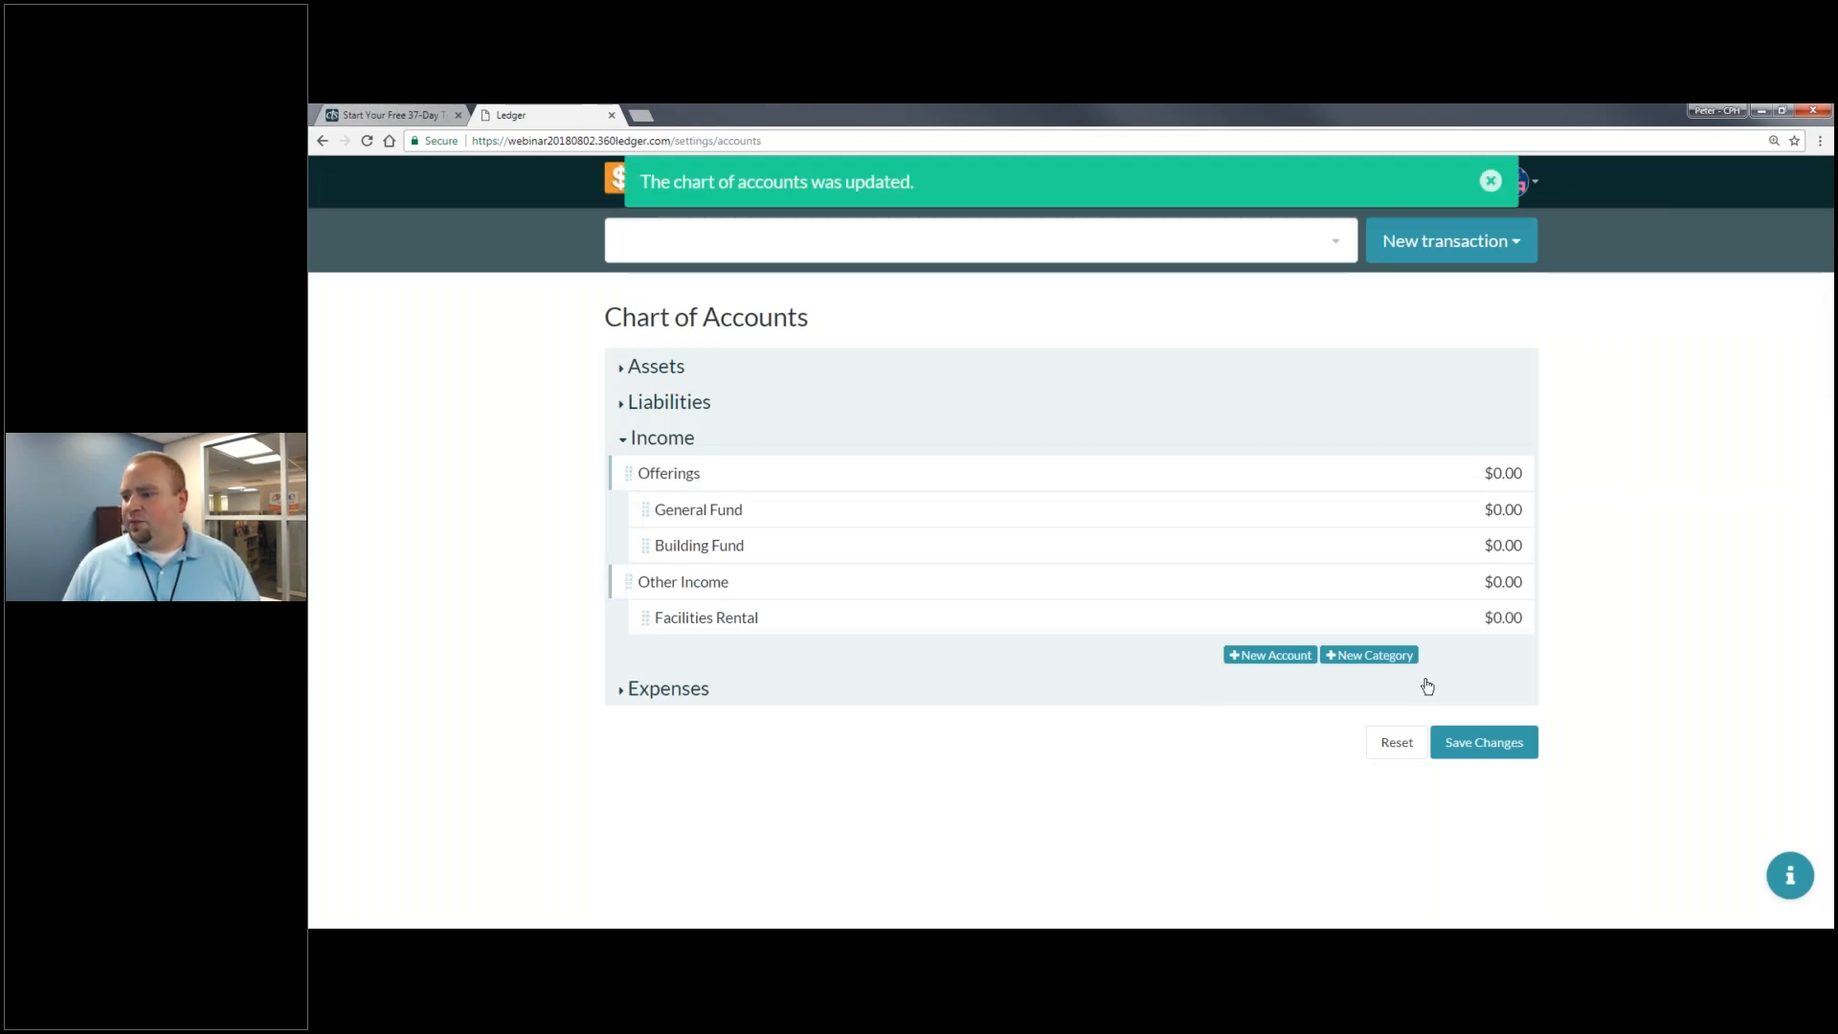
- Swap names so the Credit Card category holds the Southwest Visa account, then save
click(646, 410)
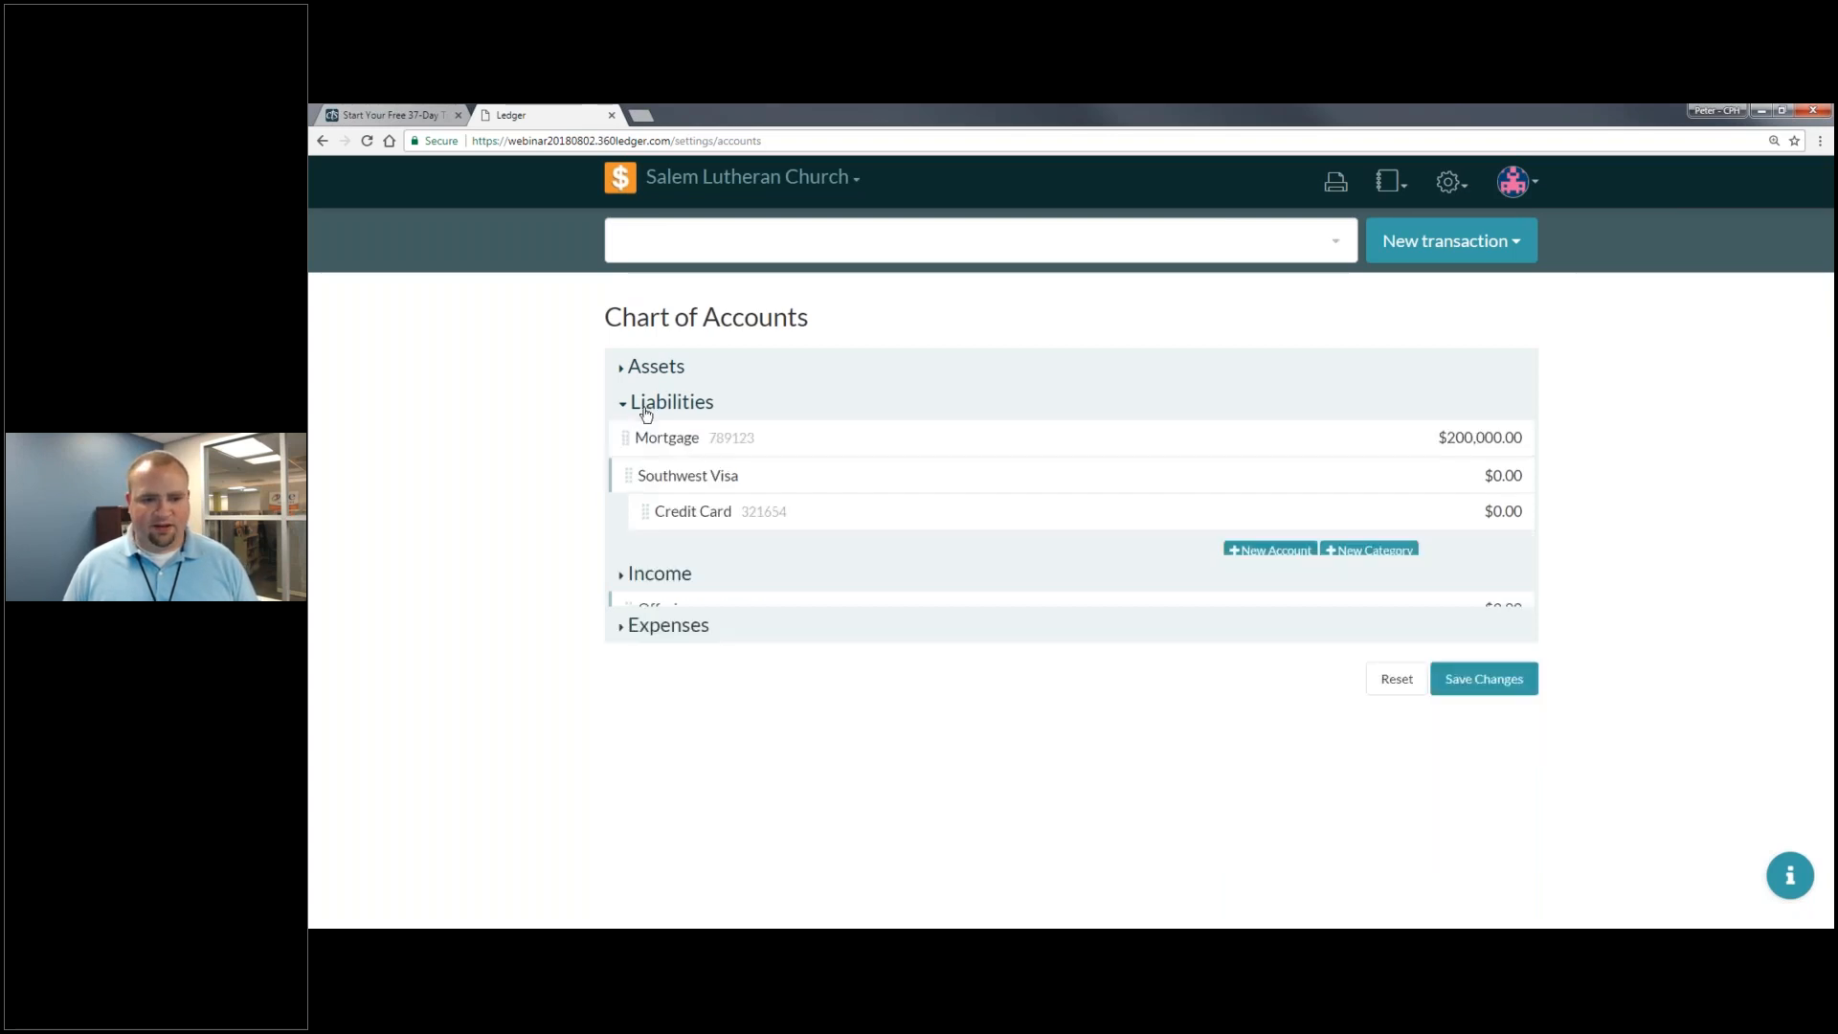
click(713, 487)
triple_click(752, 481)
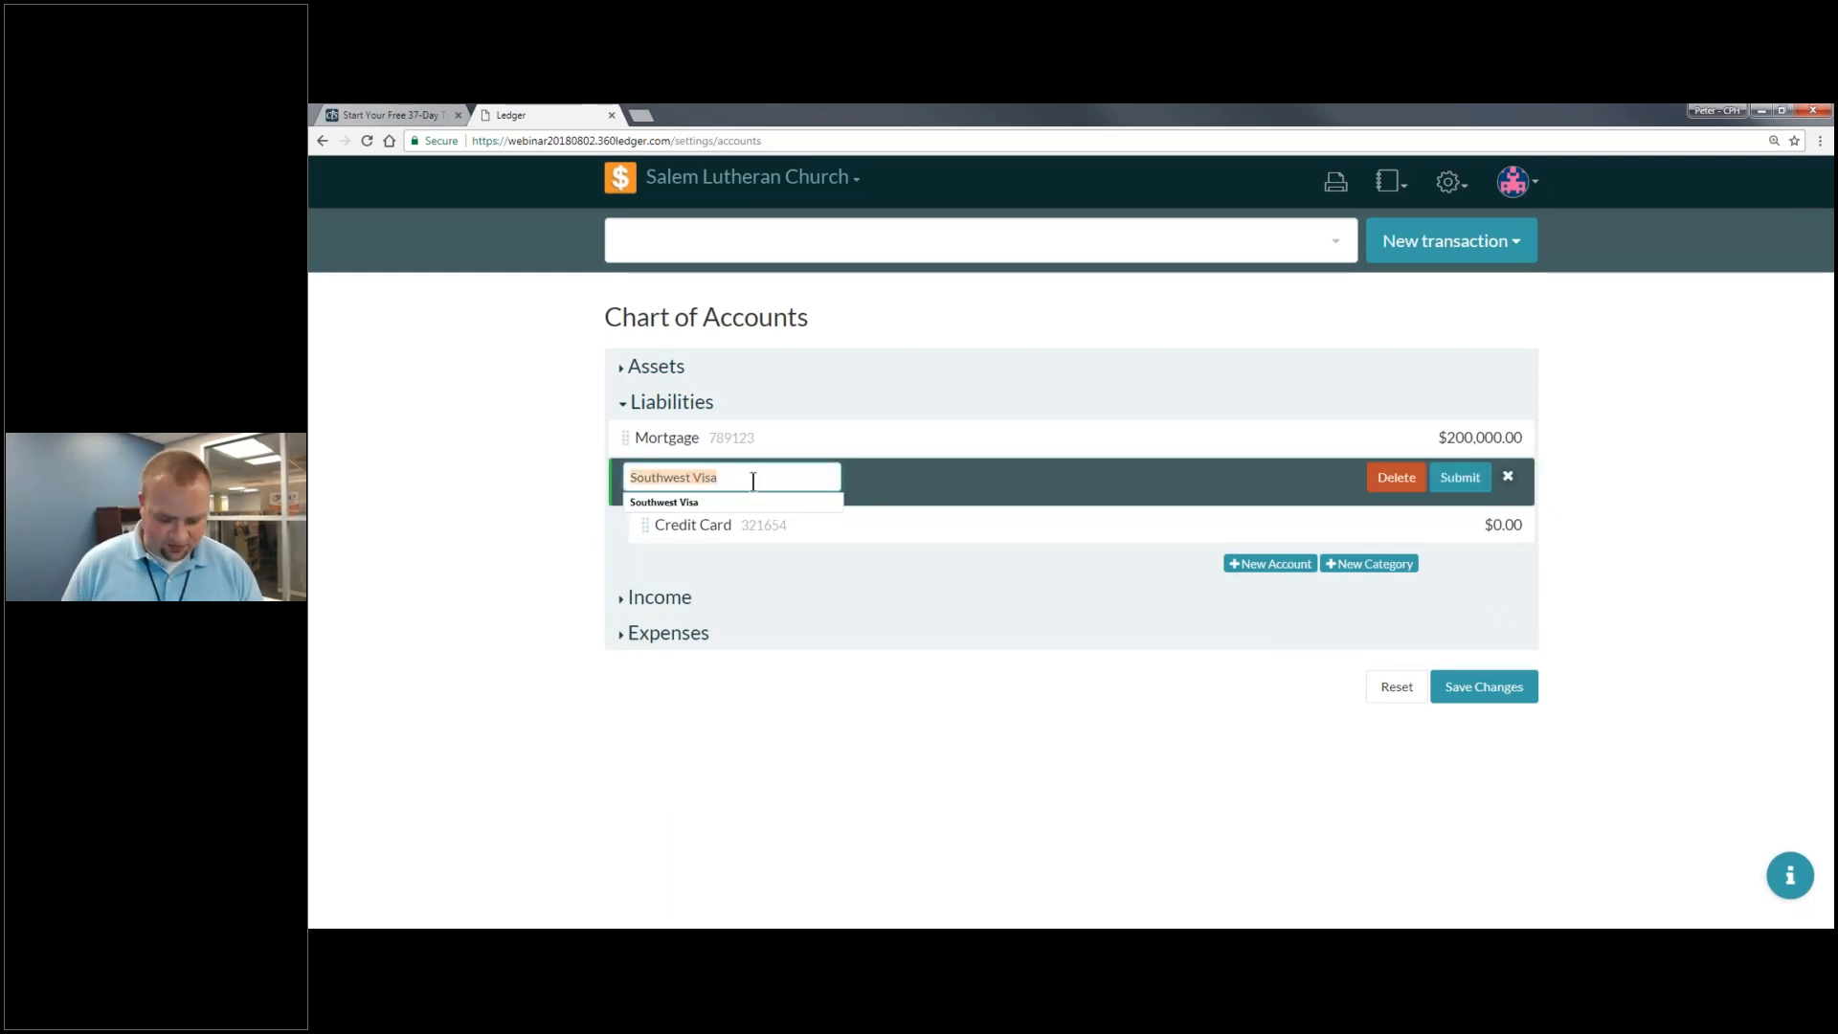
text(Credit Card)
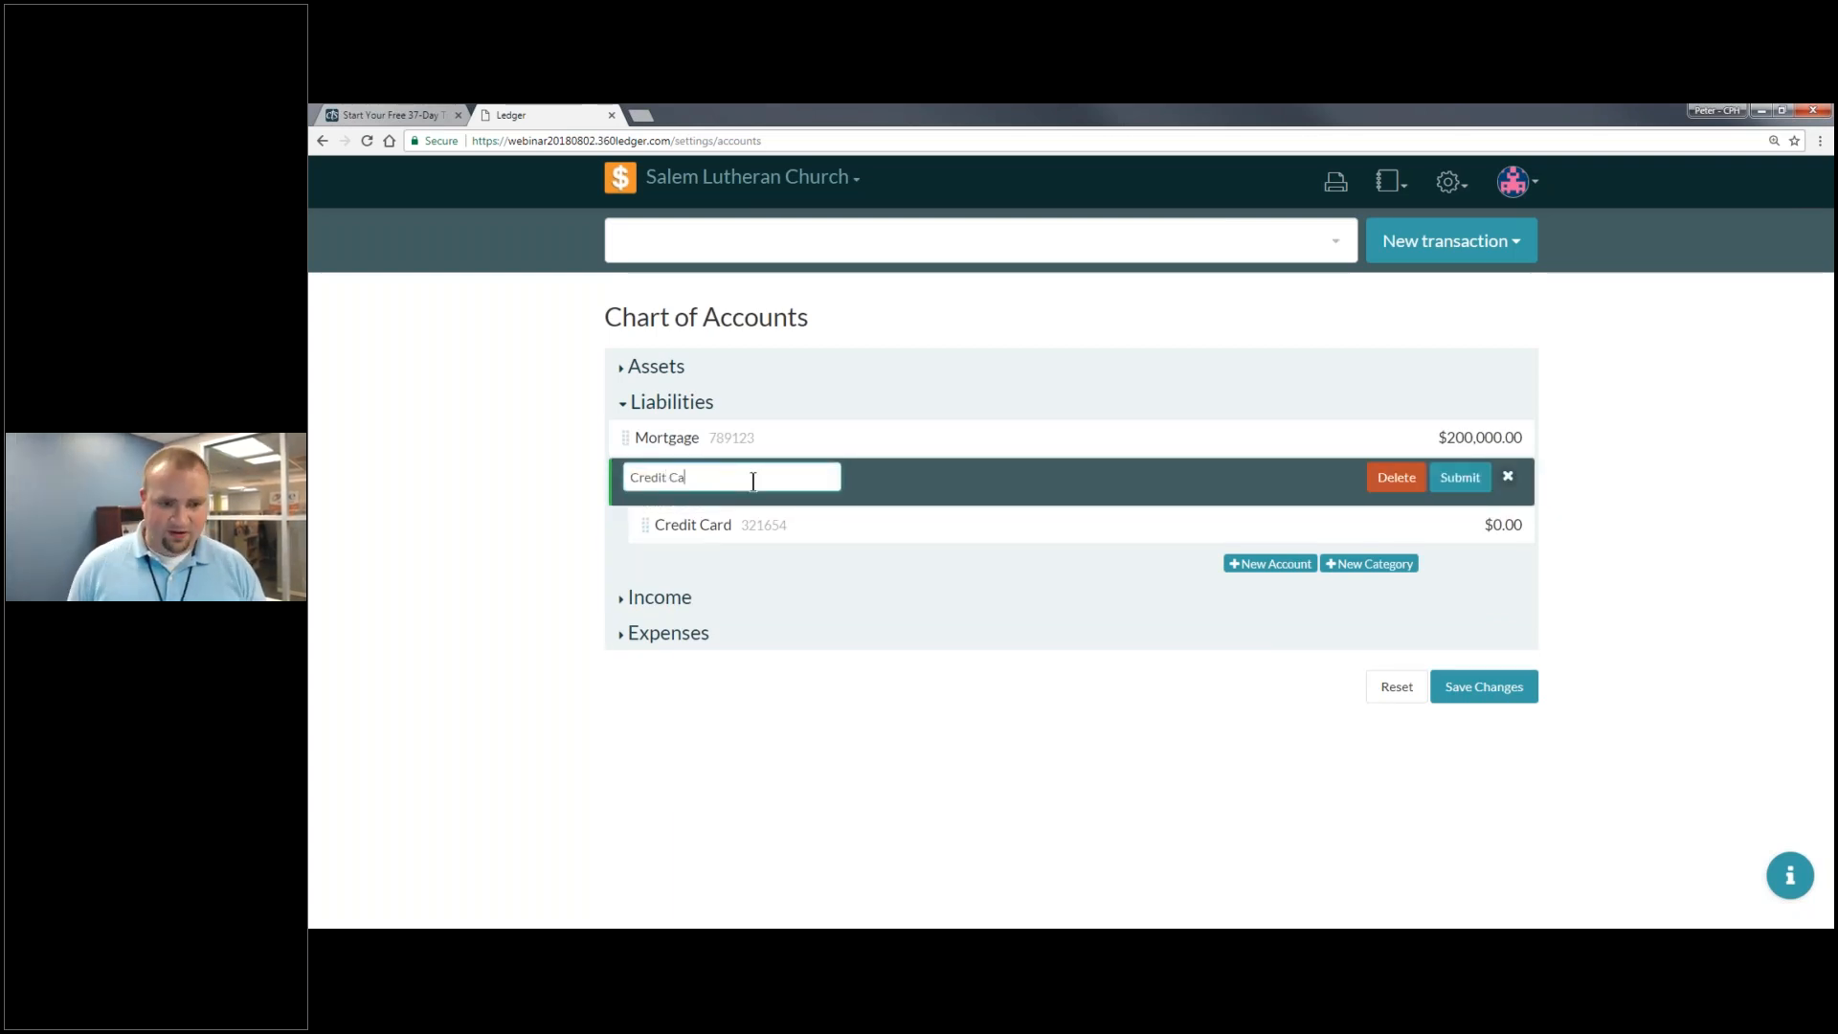
click(713, 521)
triple_click(712, 517)
text(Southwest Visa)
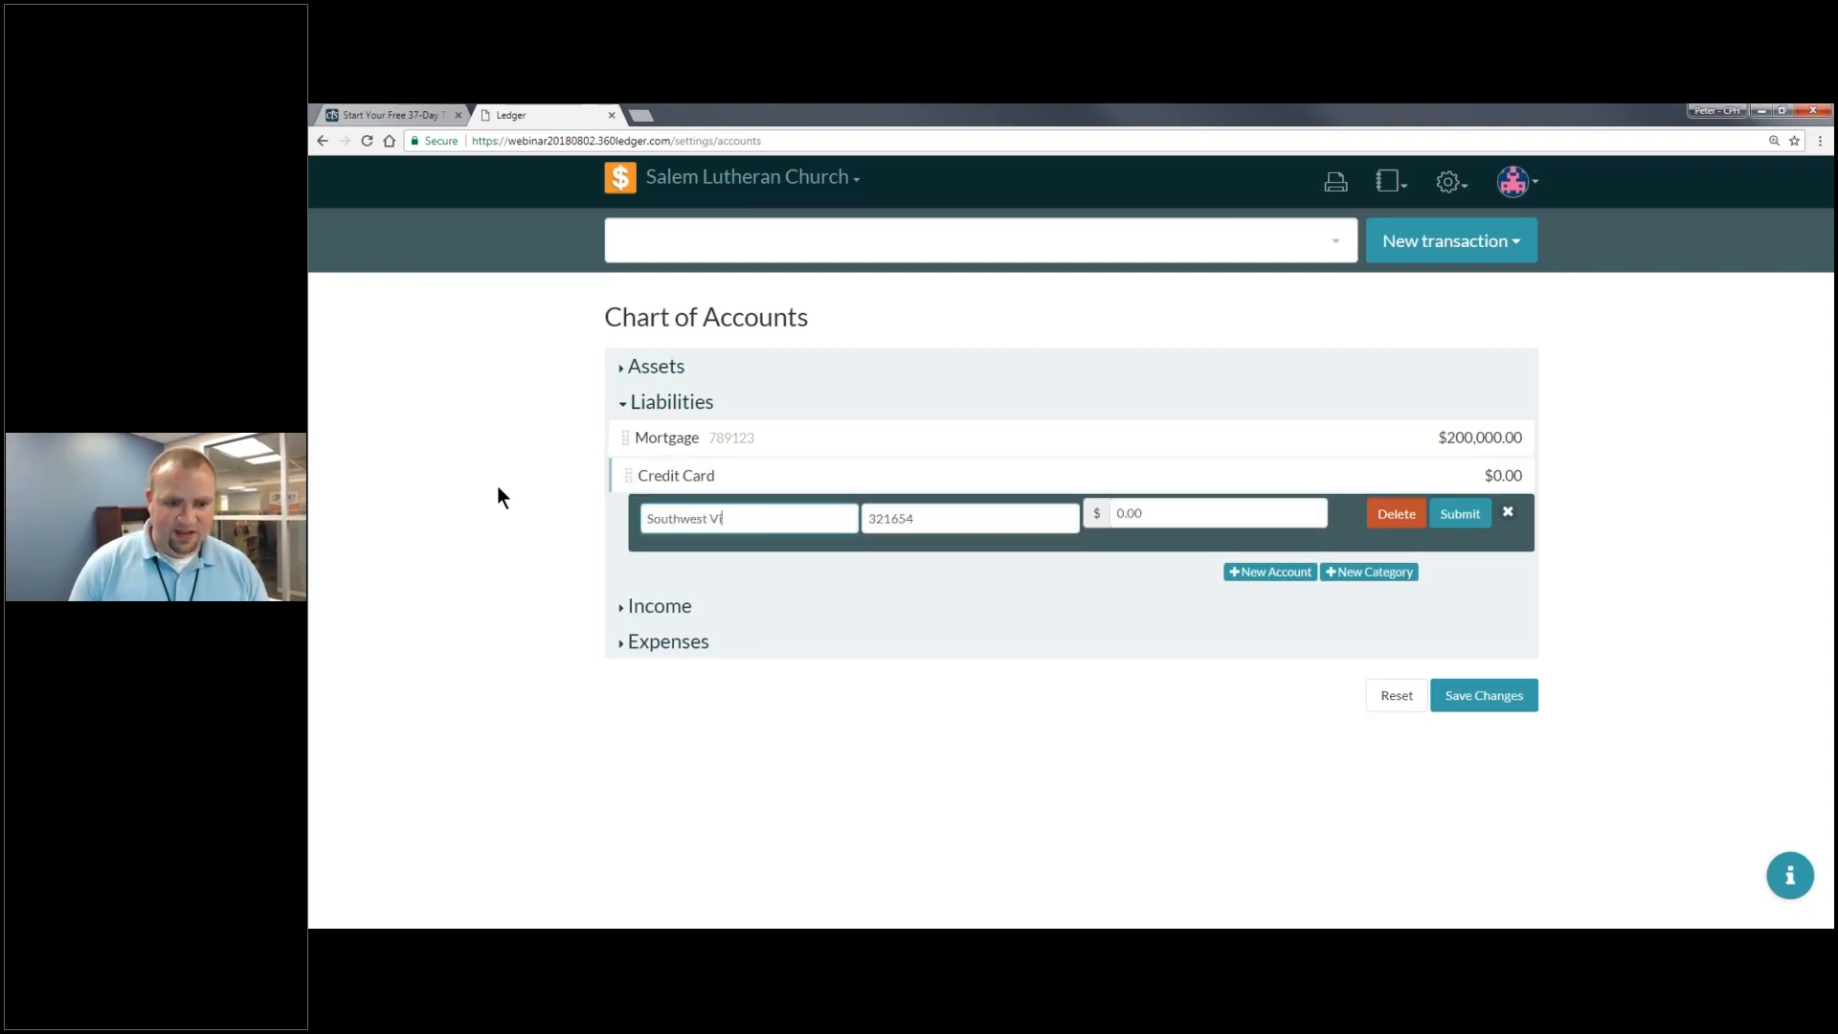
click(1453, 516)
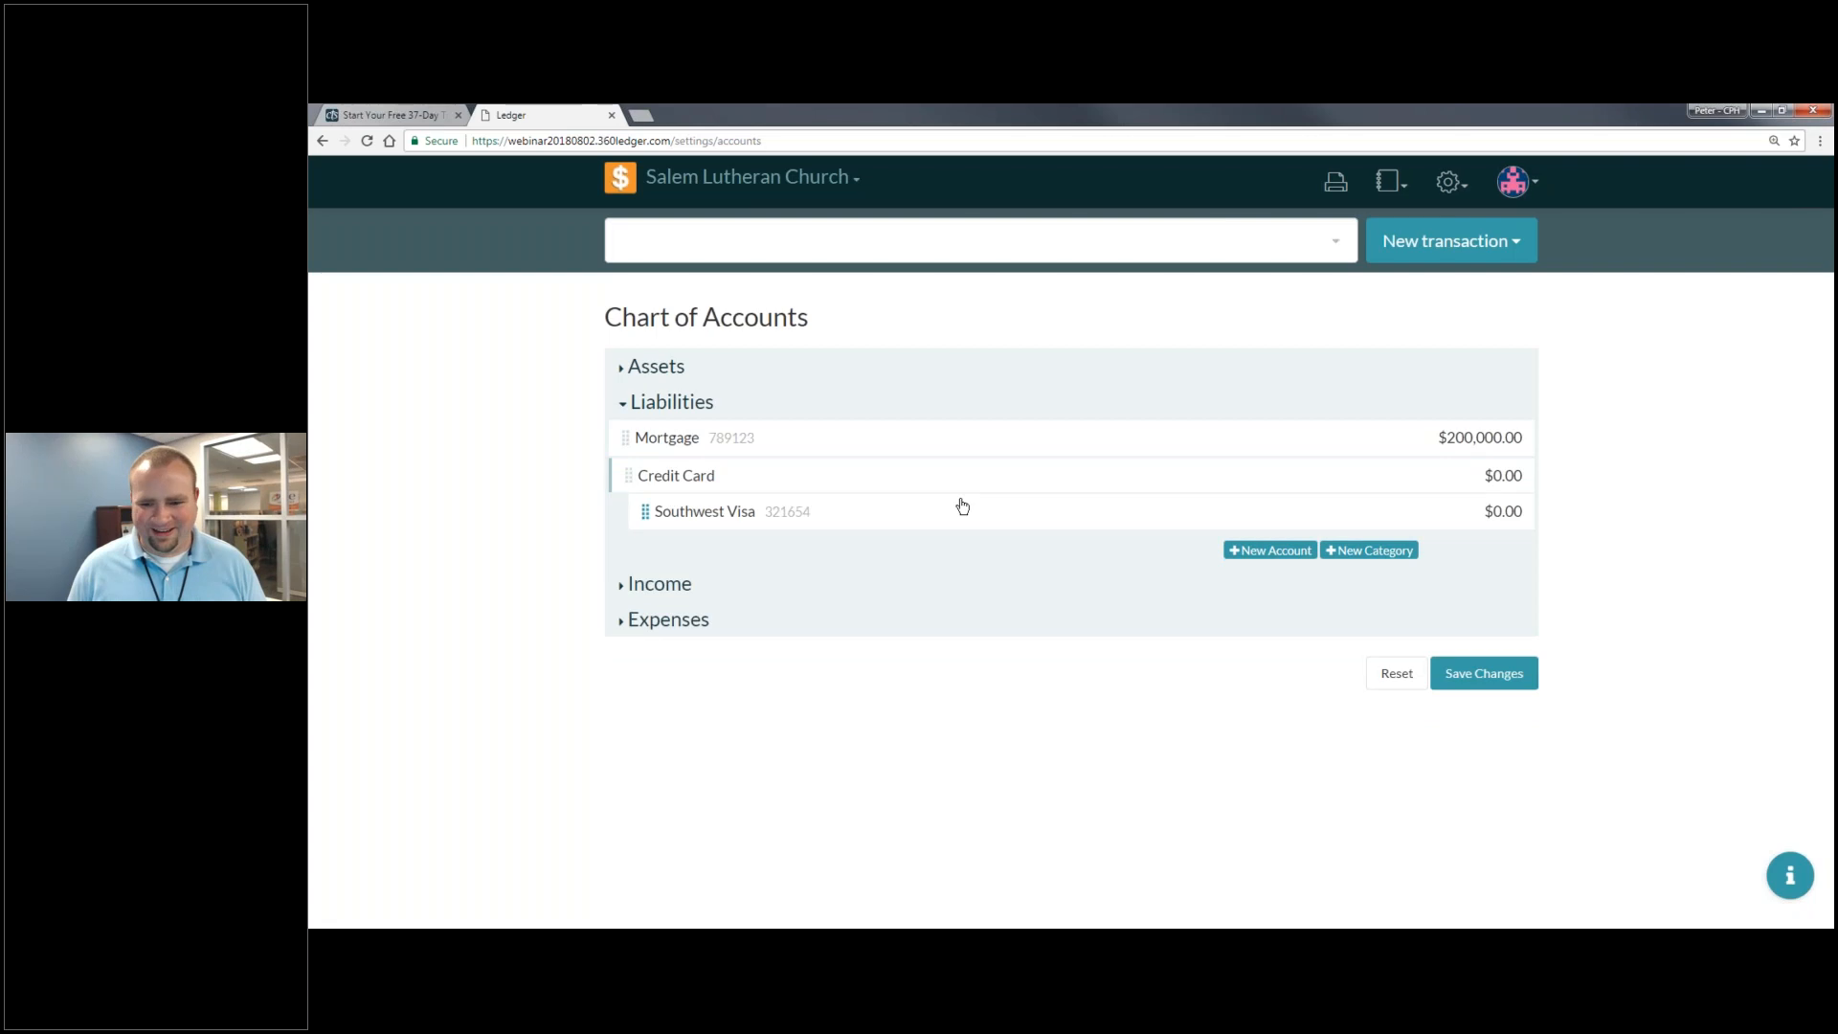
click(1514, 667)
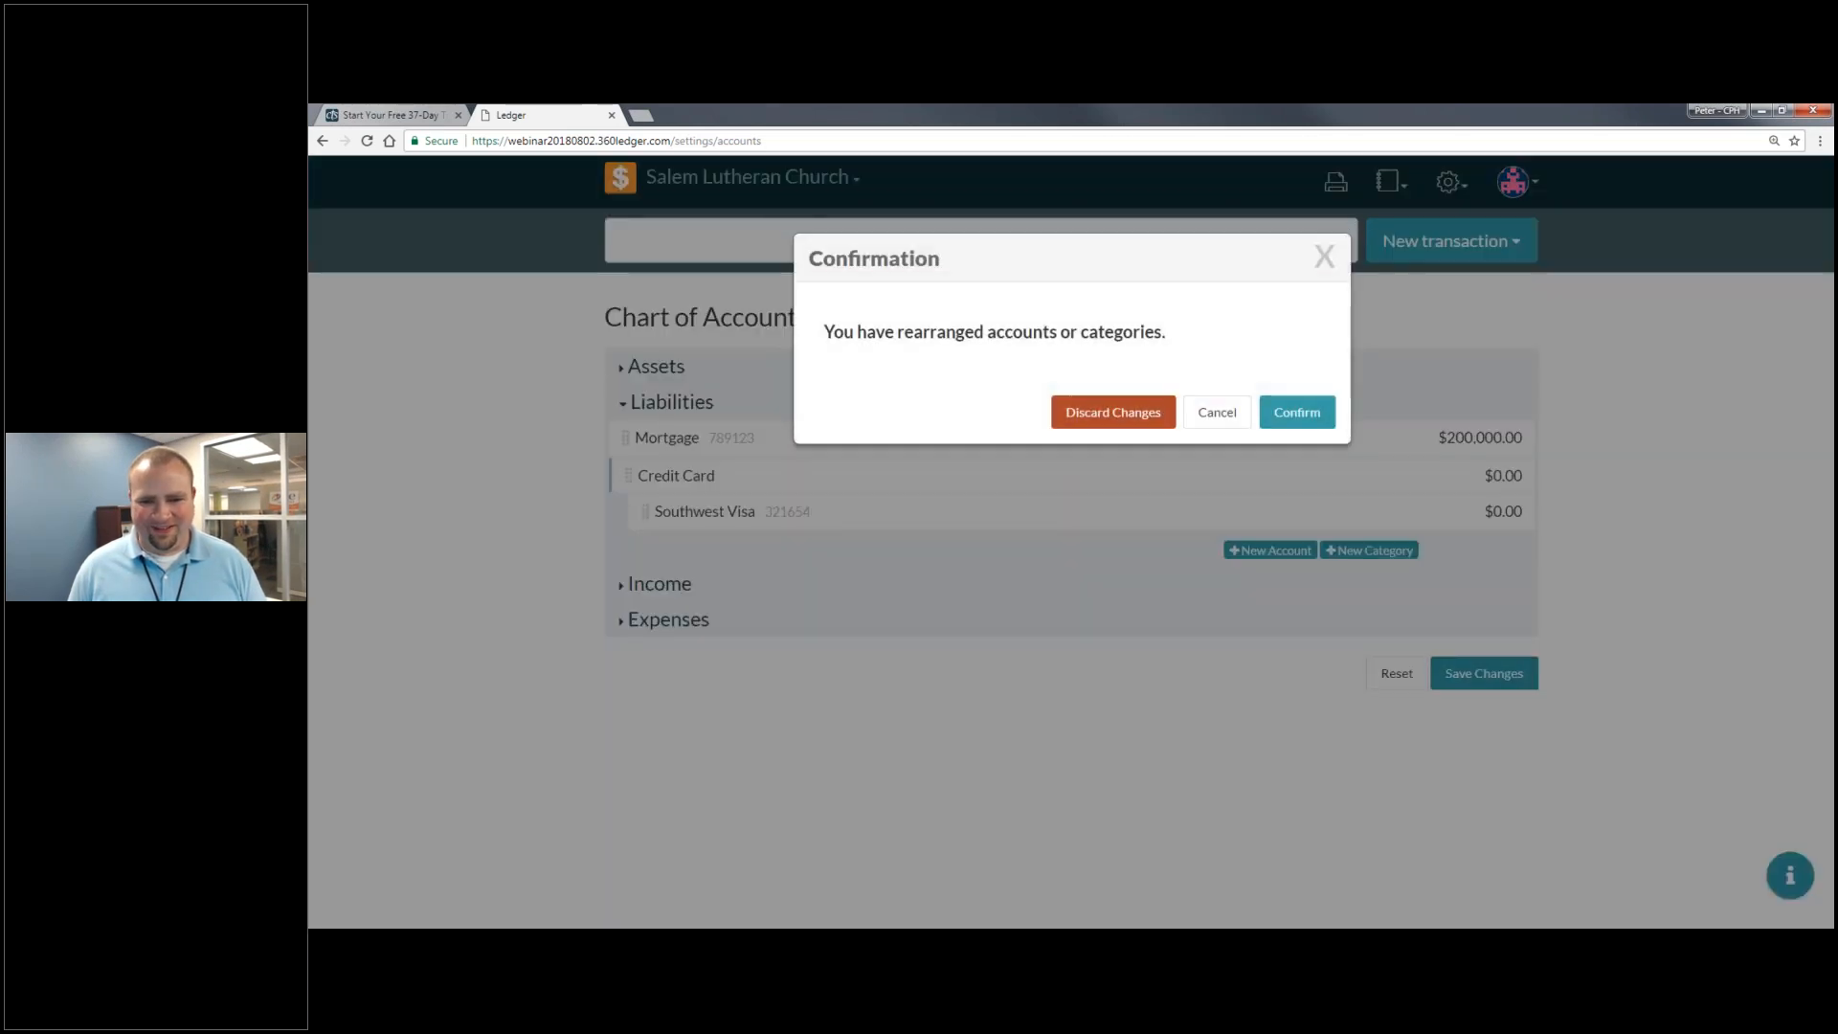
click(1296, 411)
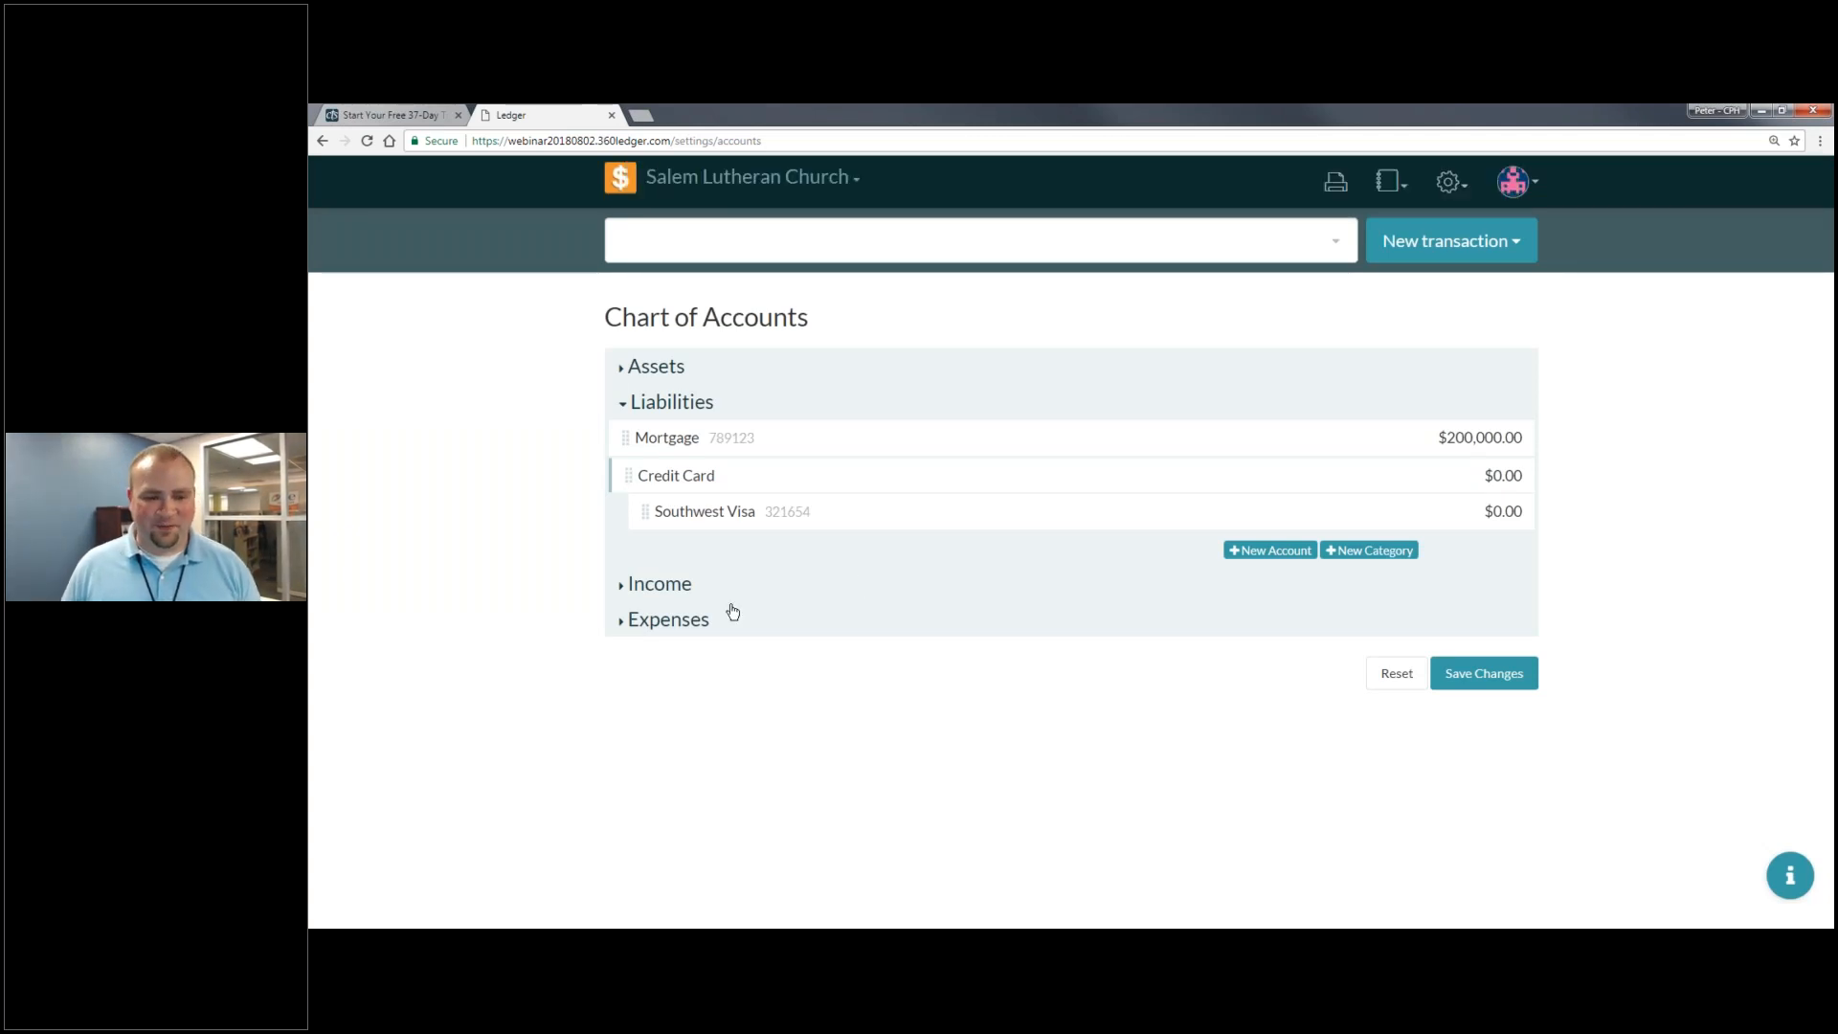
- Add a Ministry Expenses category under Expenses
click(700, 597)
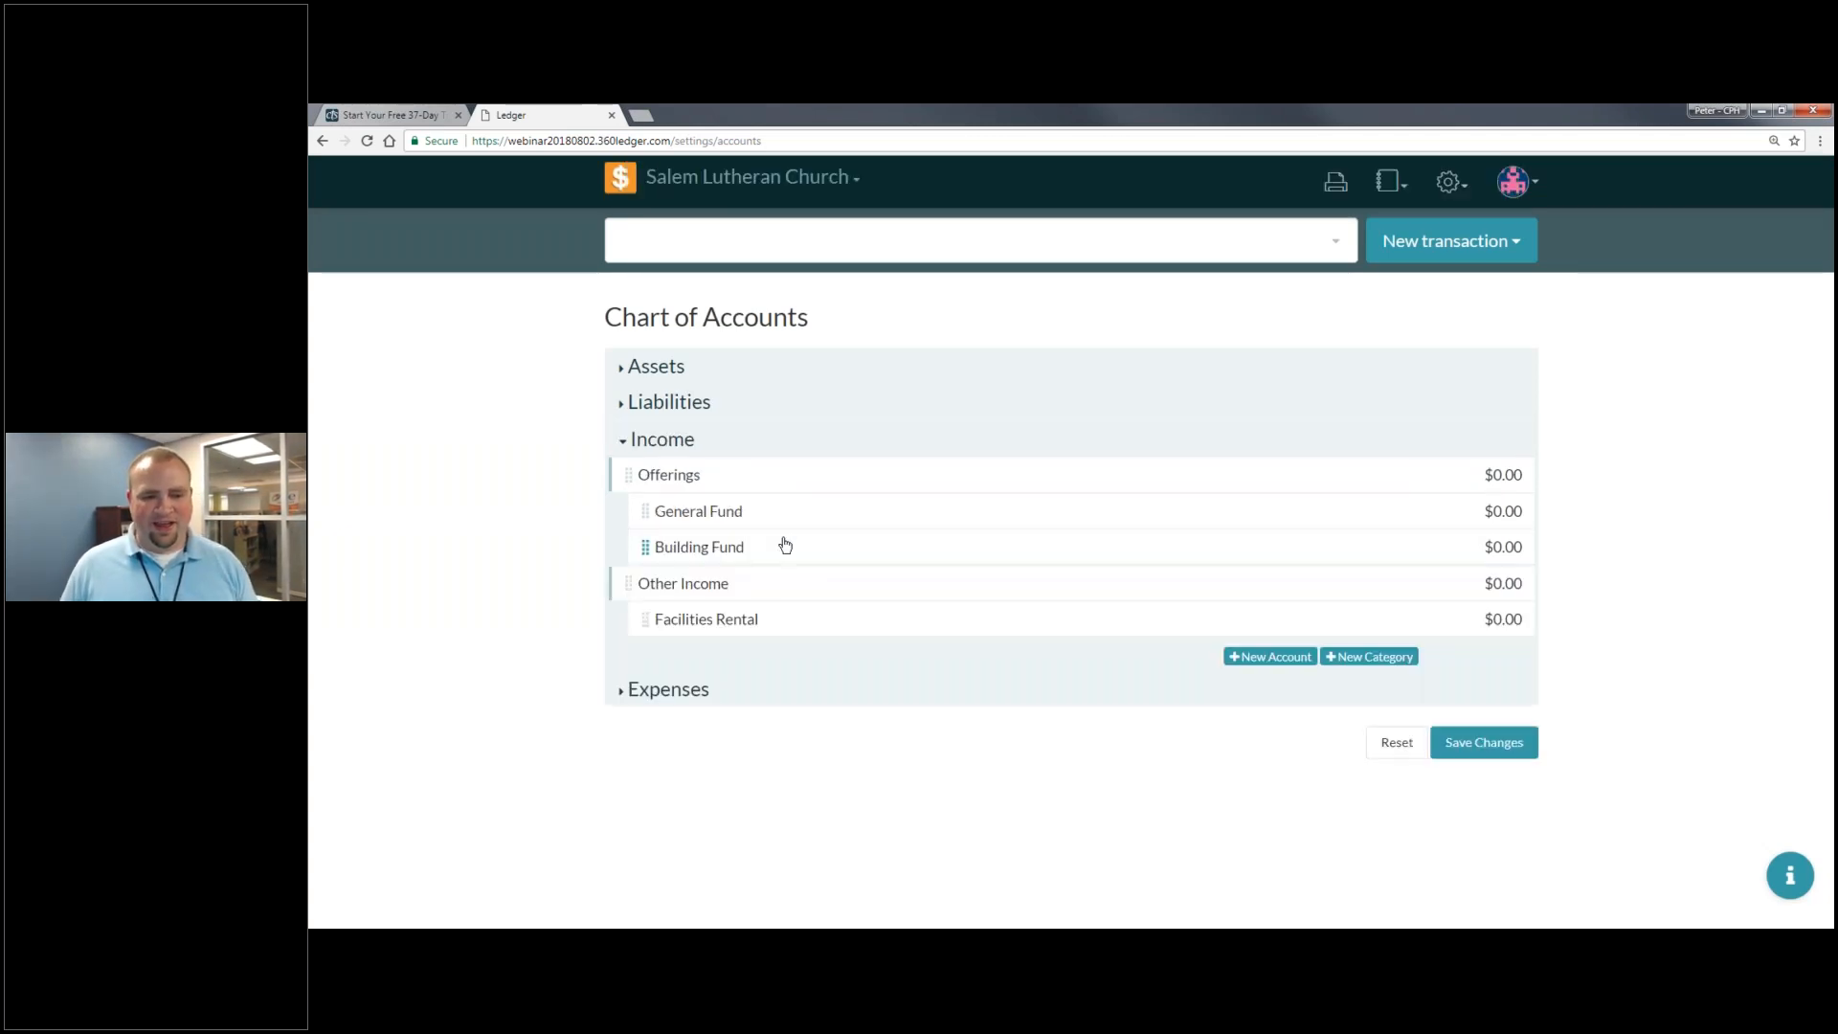
click(670, 689)
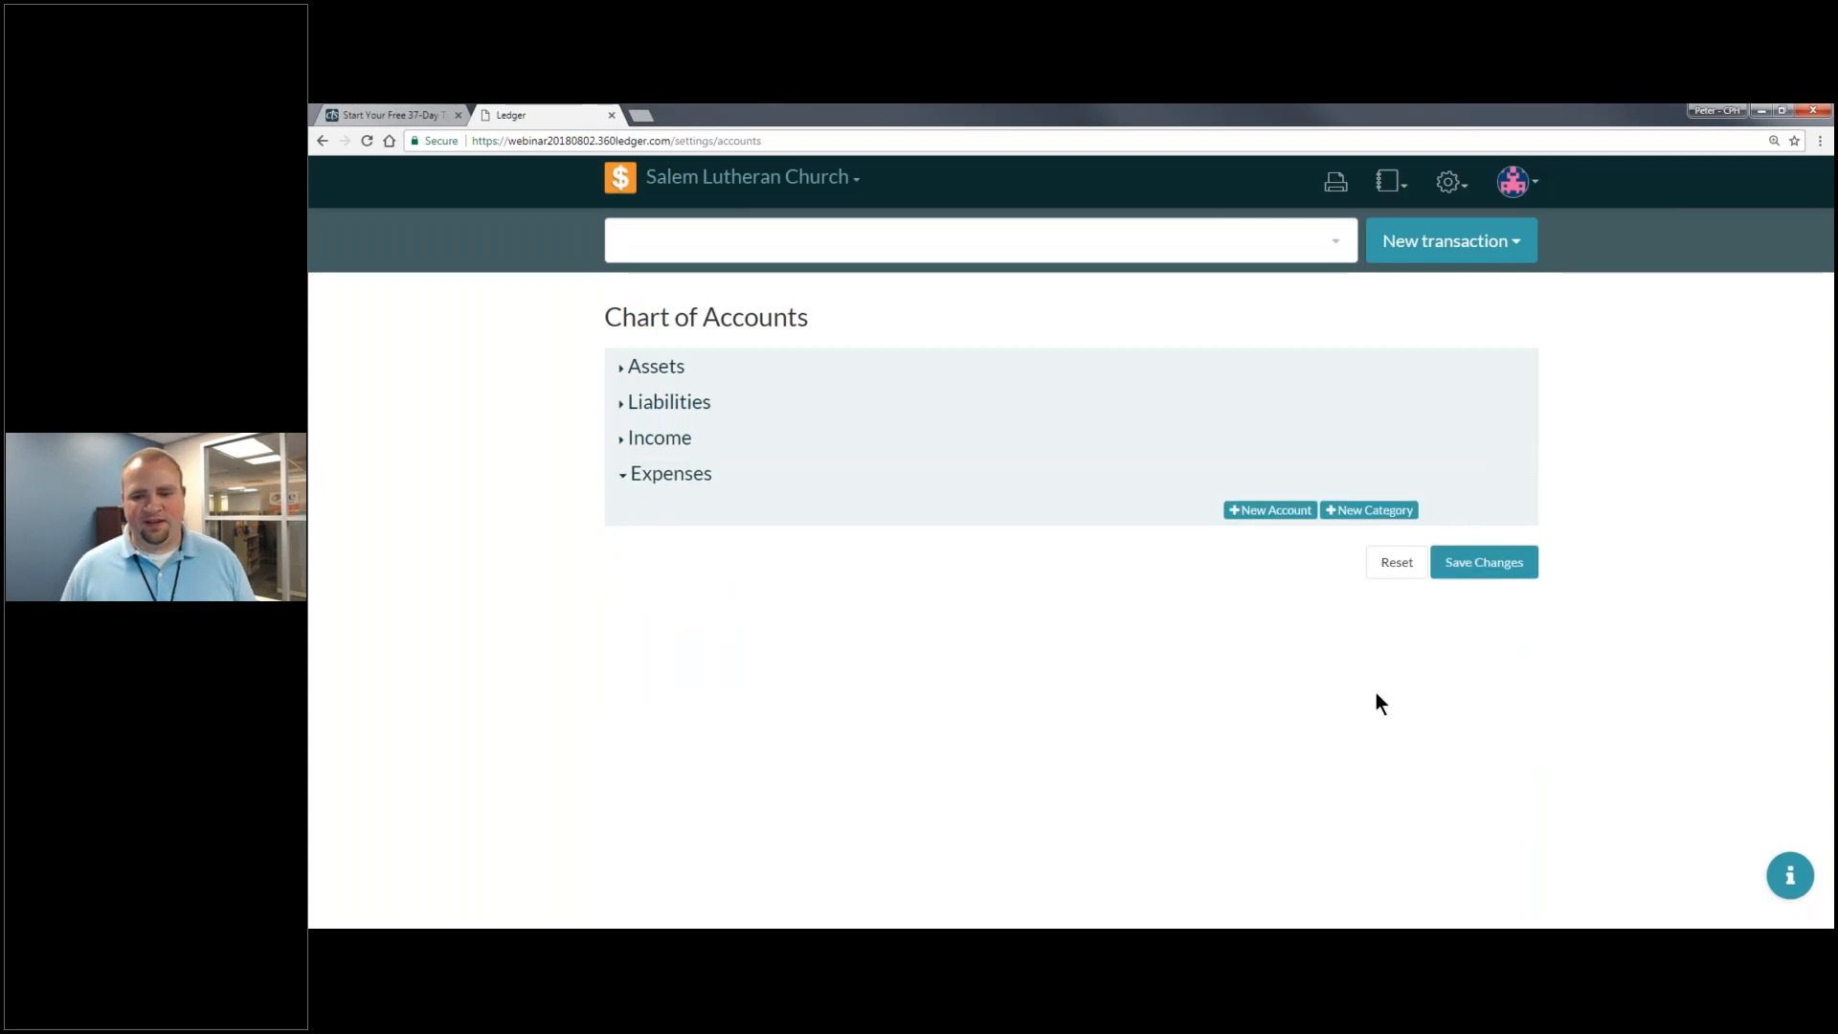
click(1351, 511)
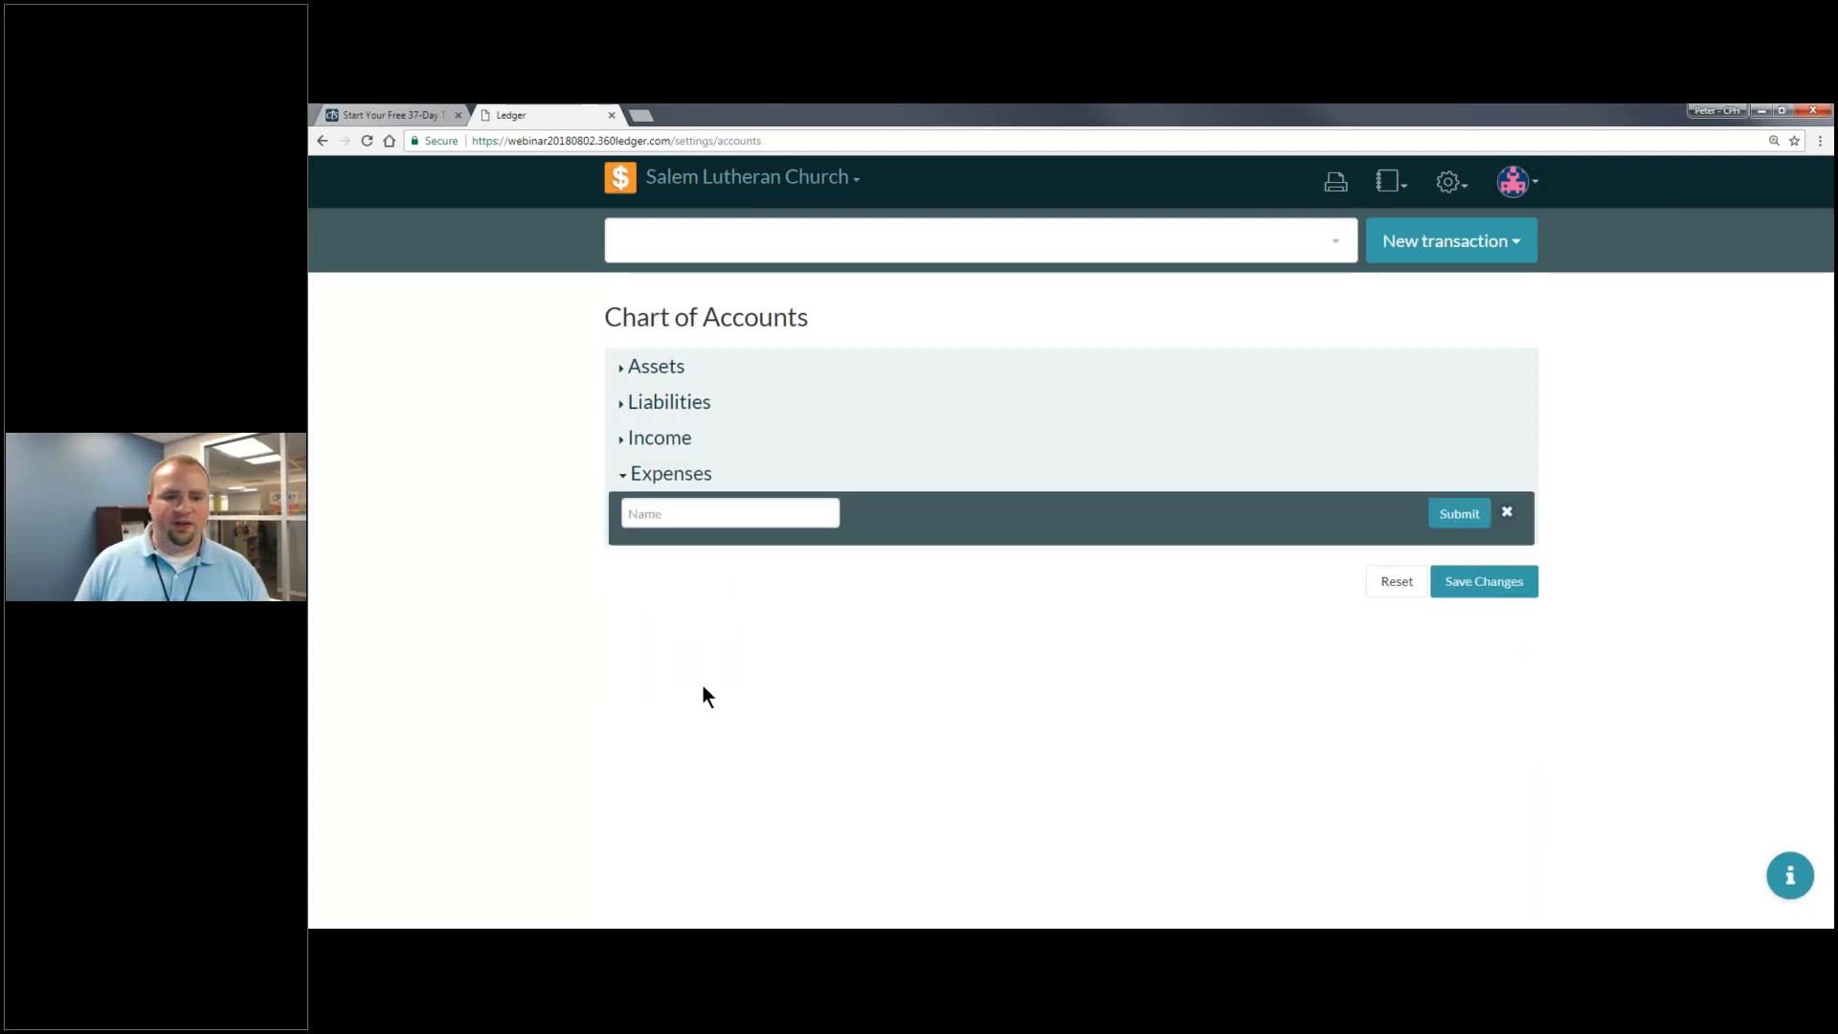
click(746, 499)
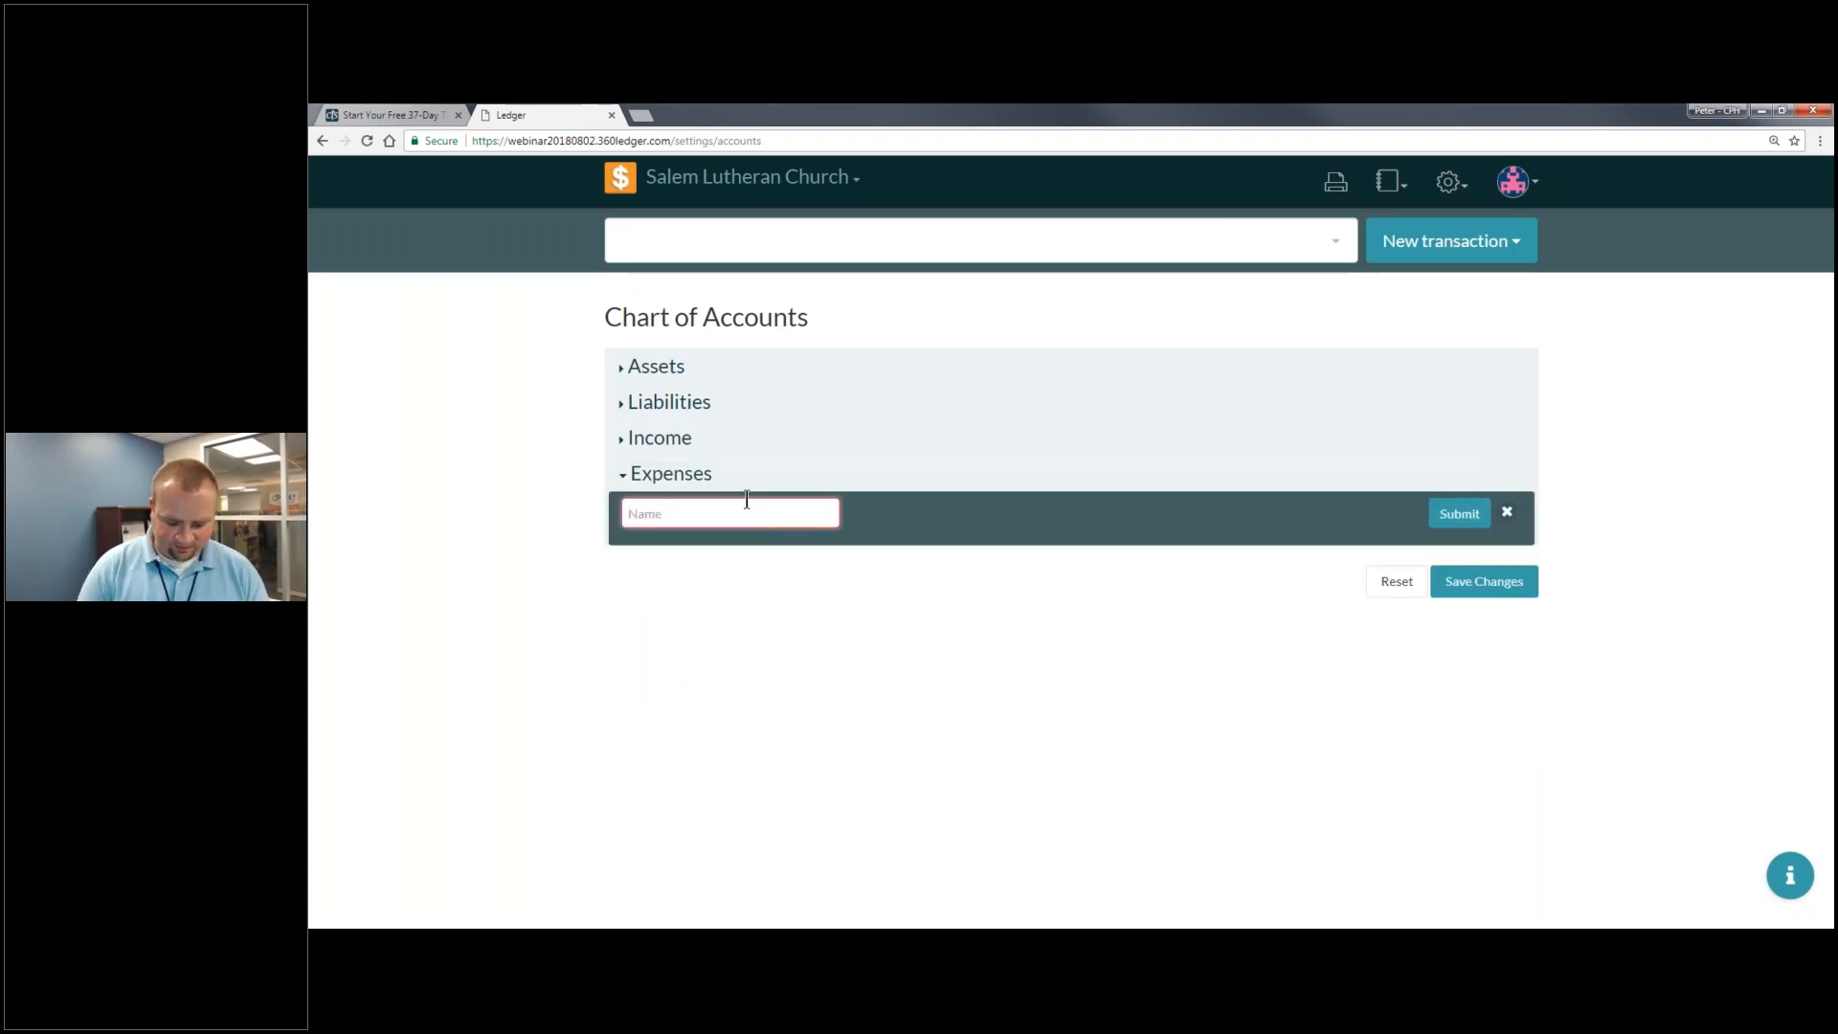
text(Ministry)
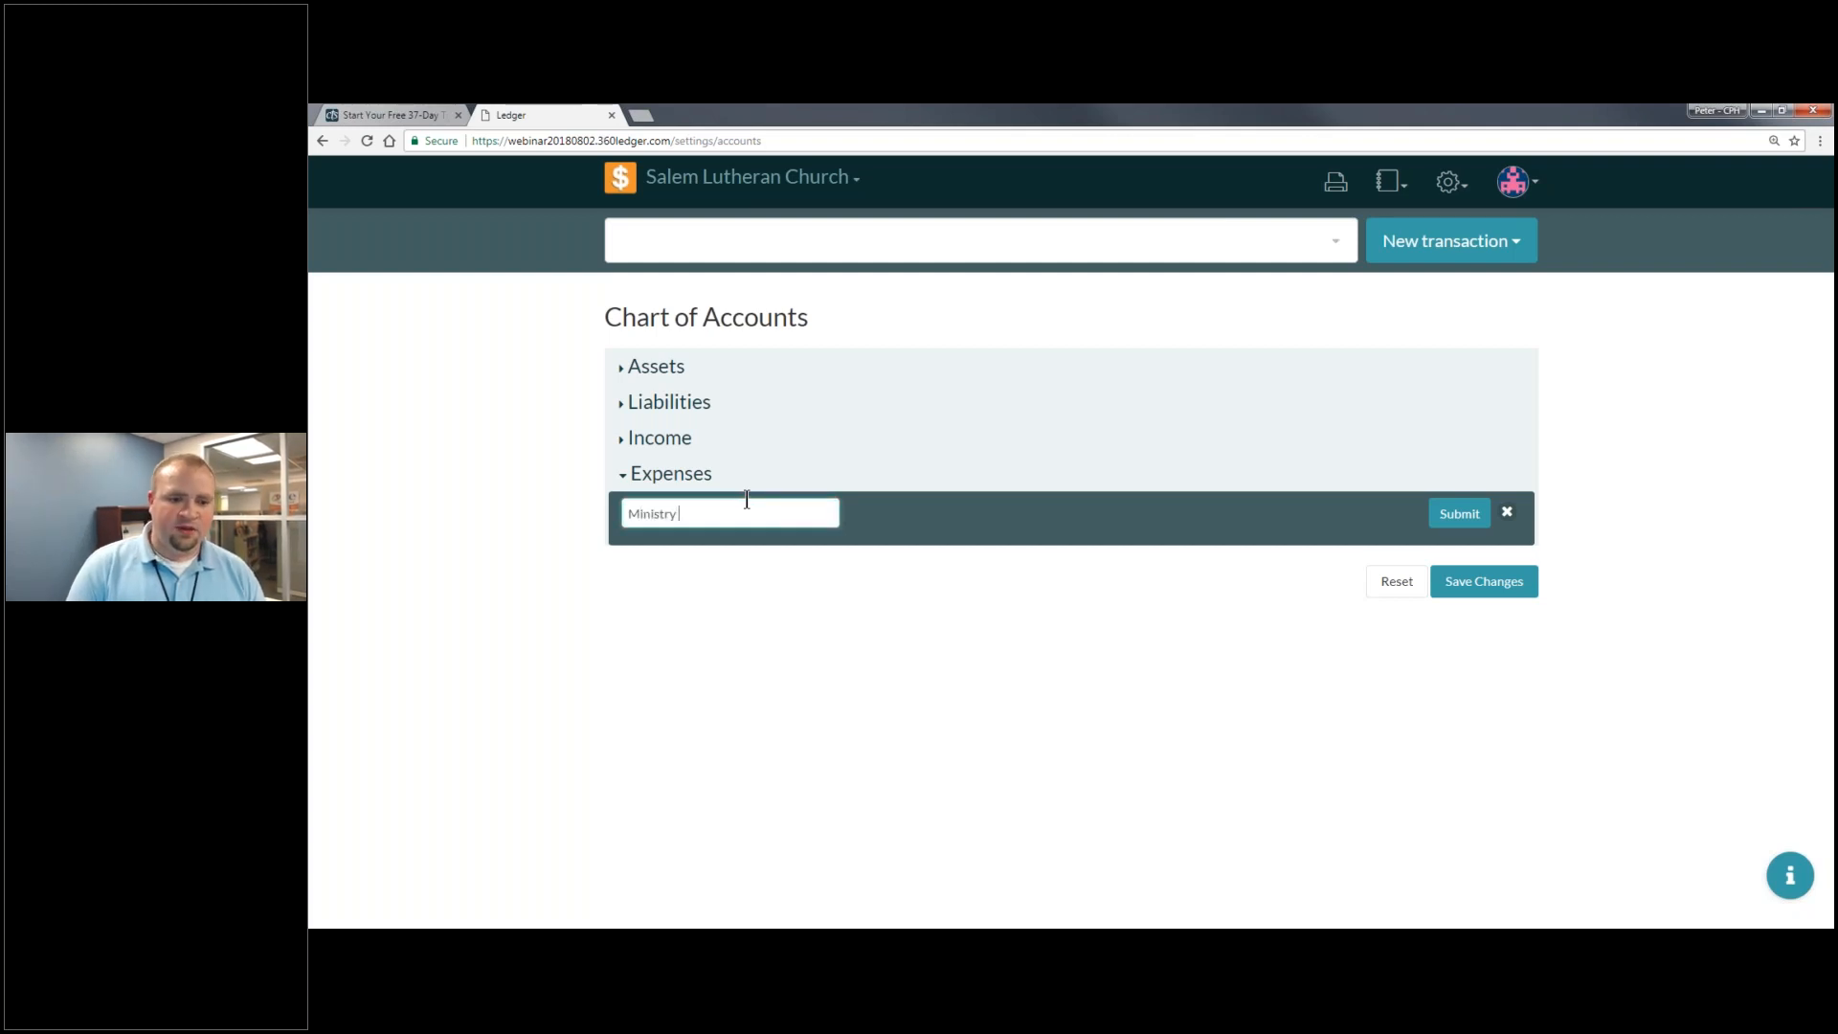
text( Expenses)
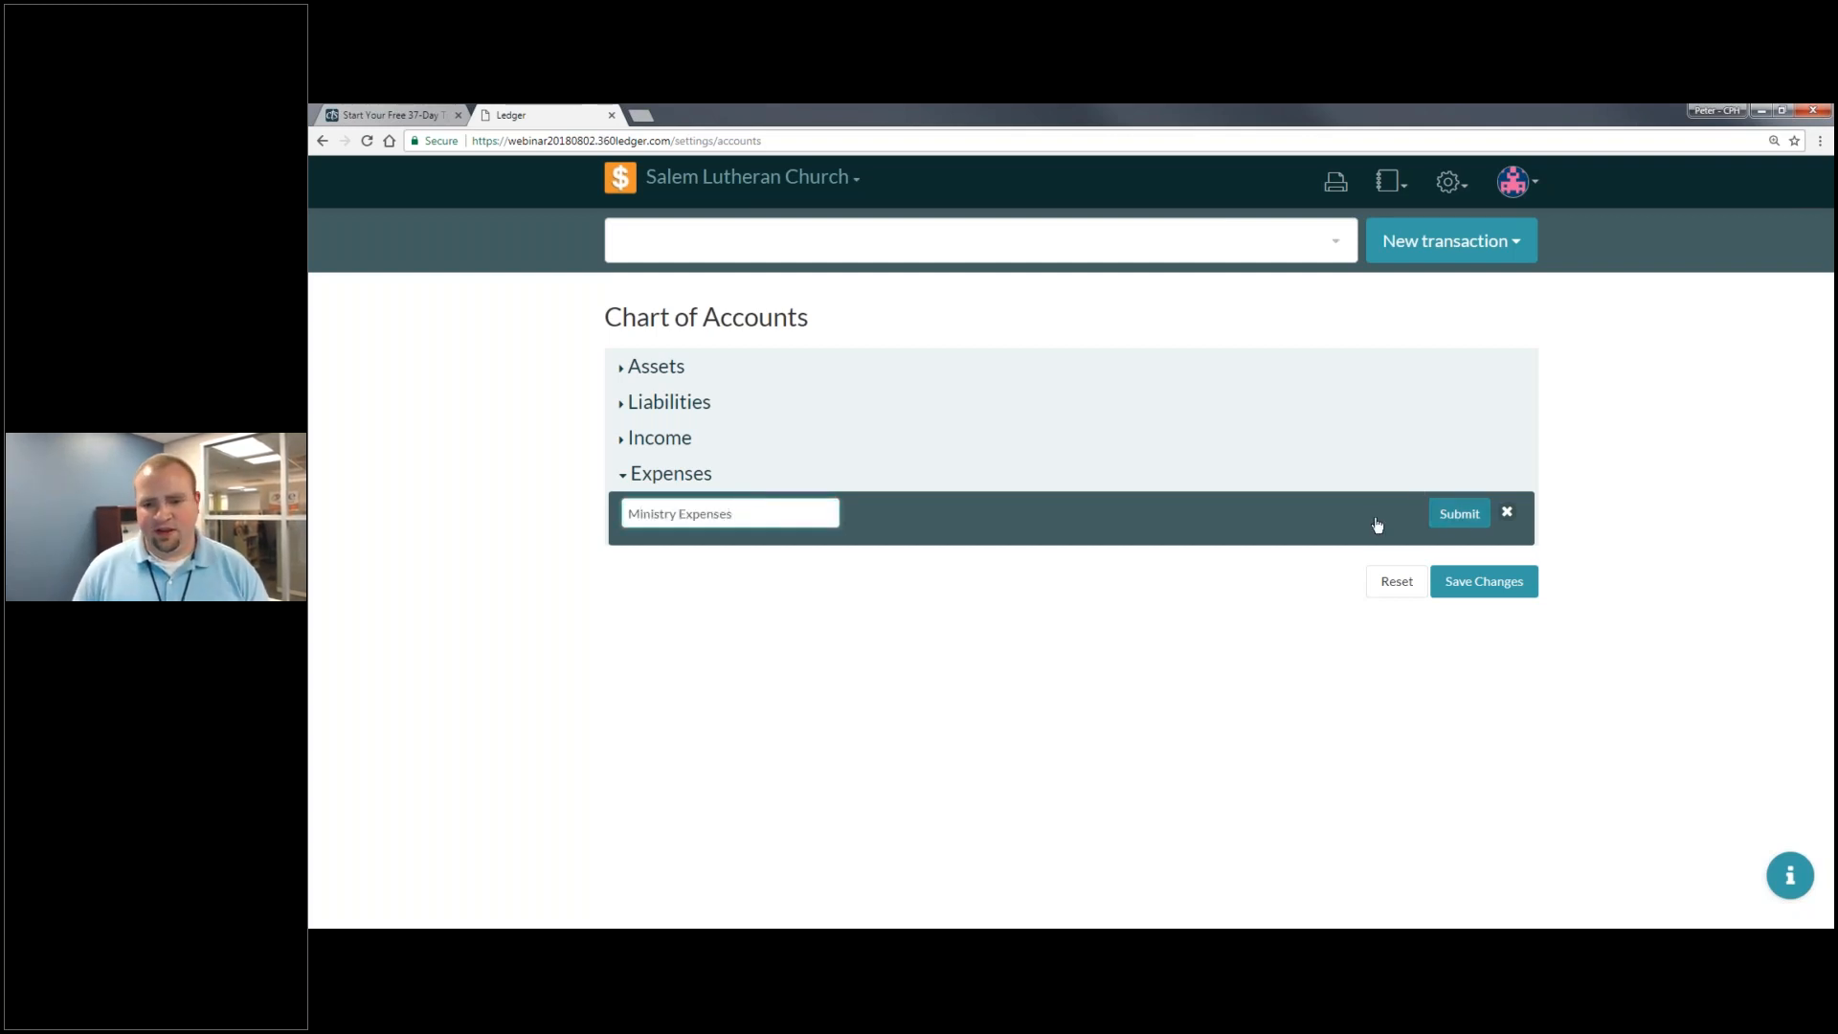
click(1459, 513)
- Start a second expense category named Facility Expenses
click(1380, 549)
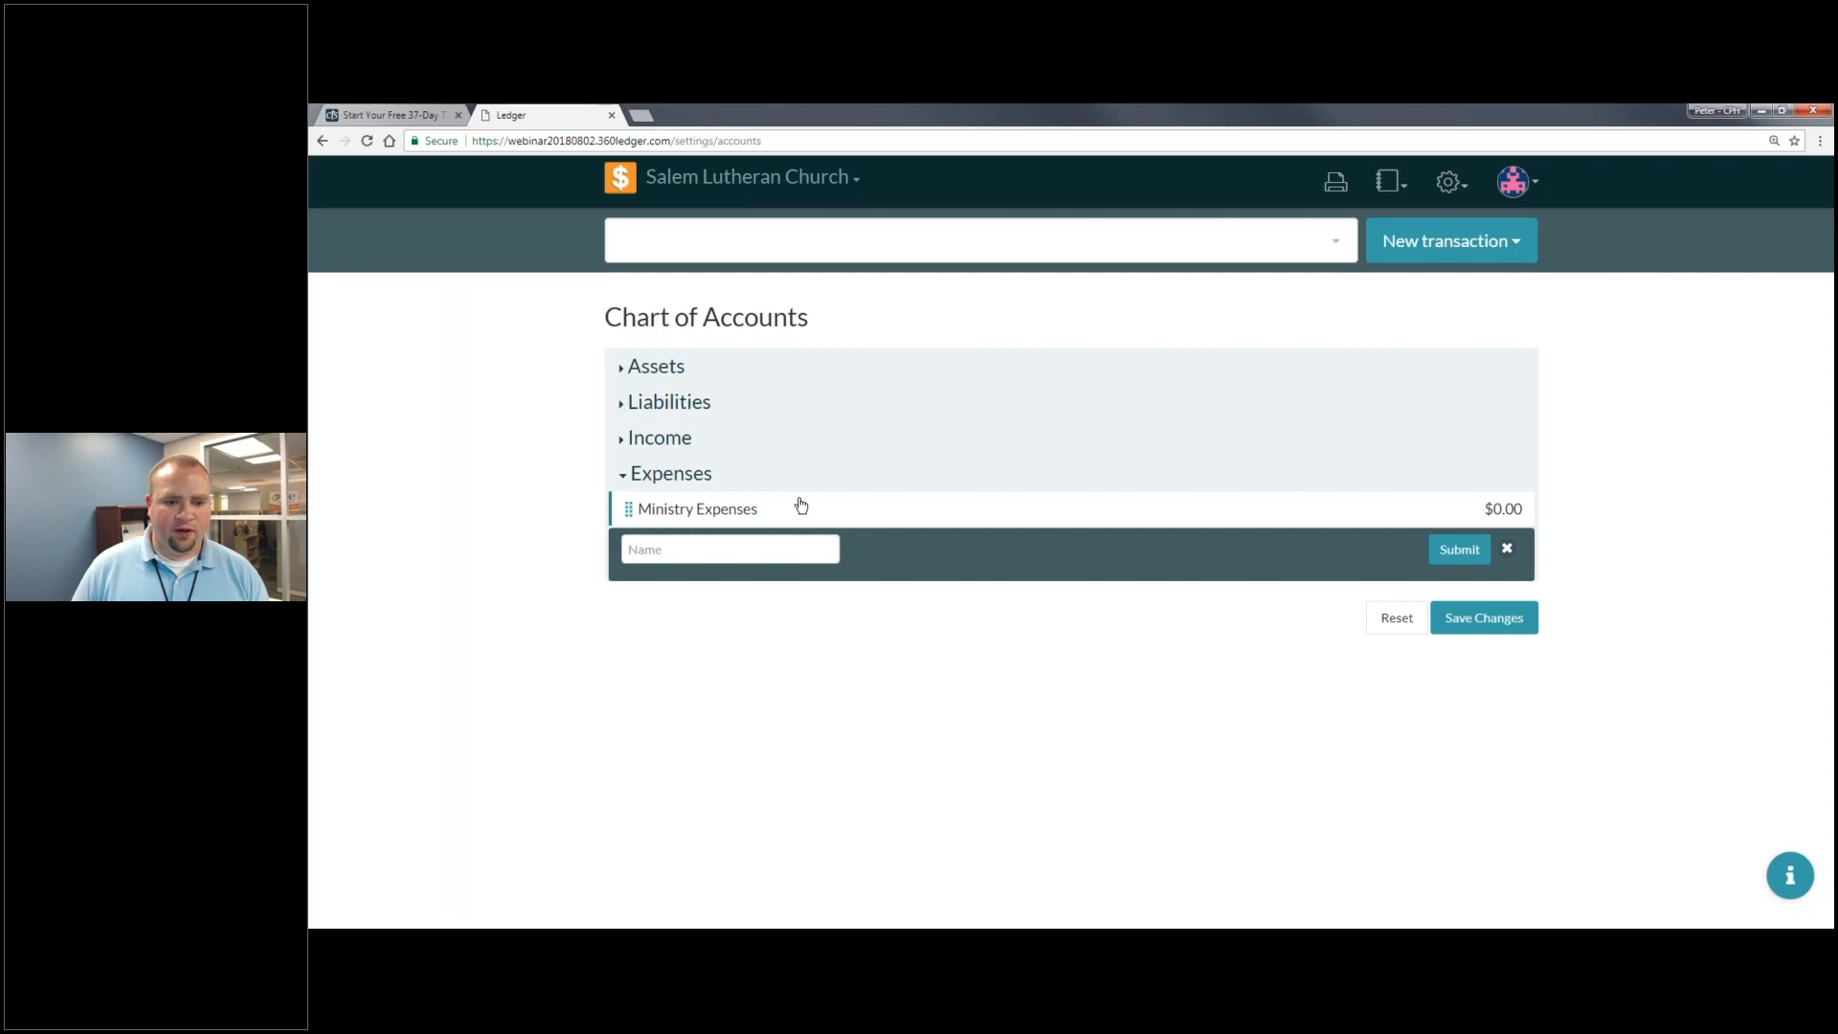
click(776, 555)
text(Faciliti)
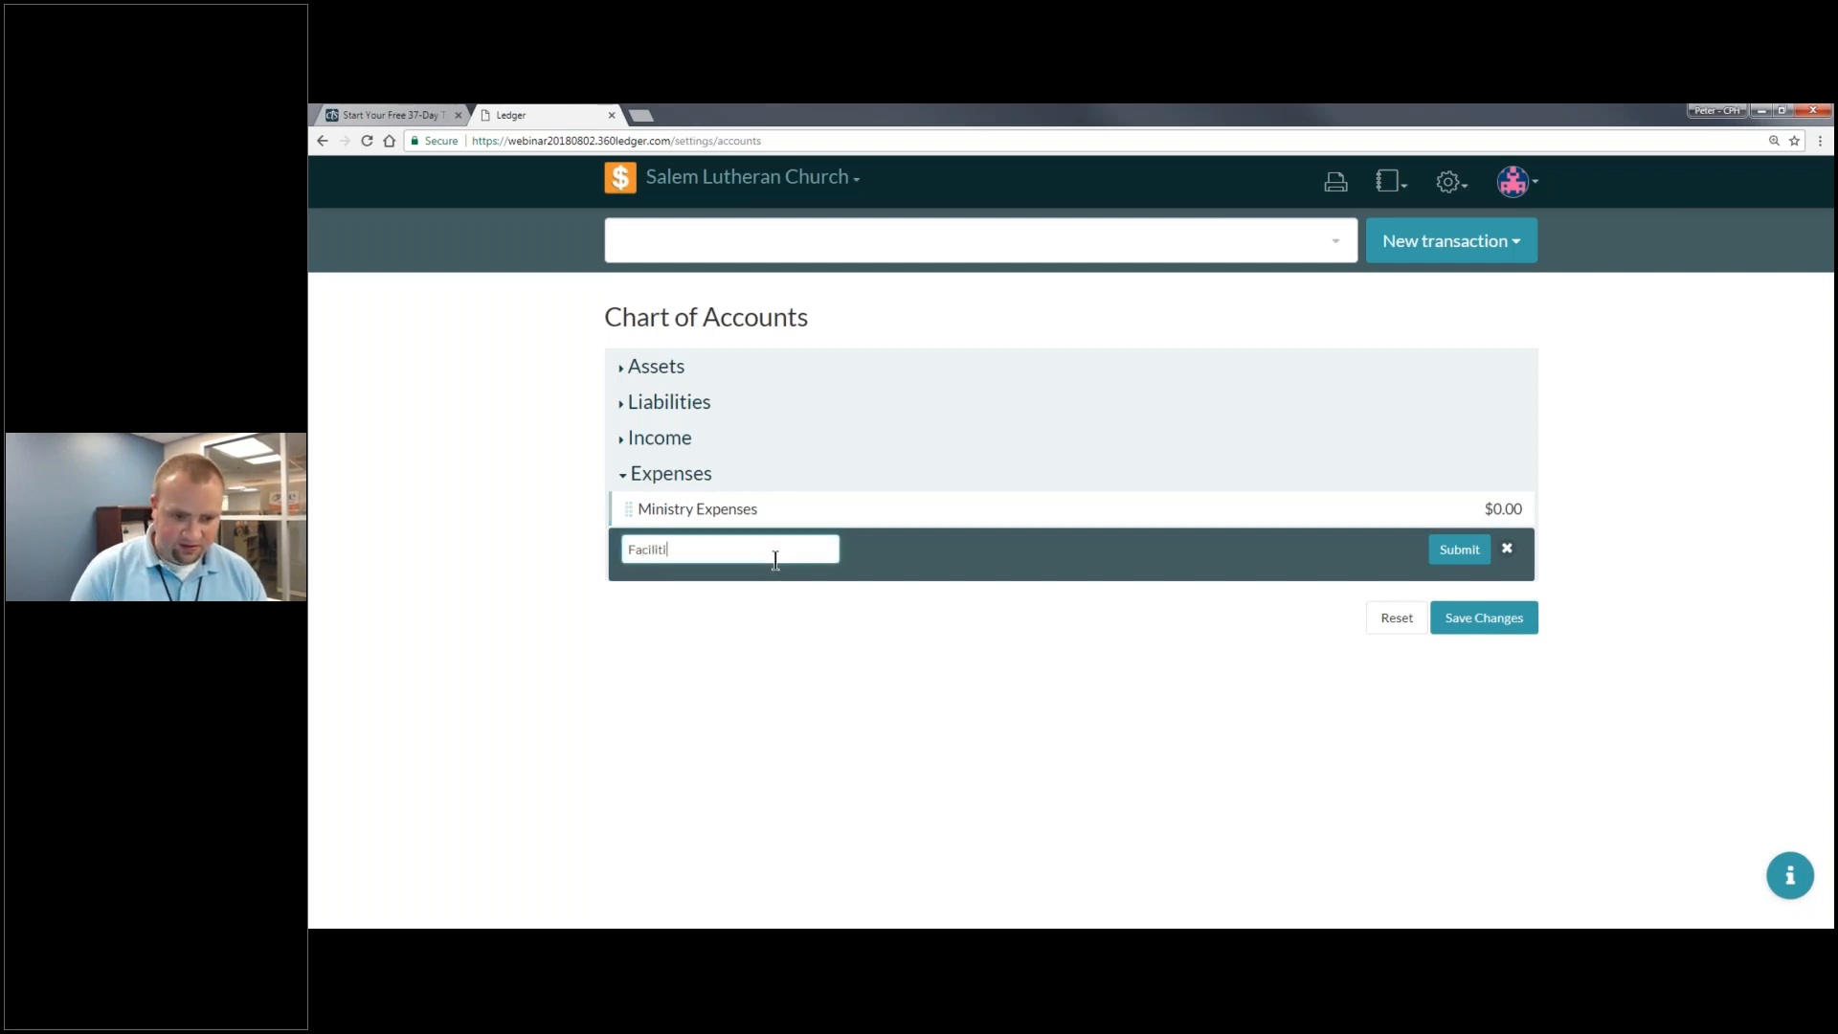
text( Expenses)
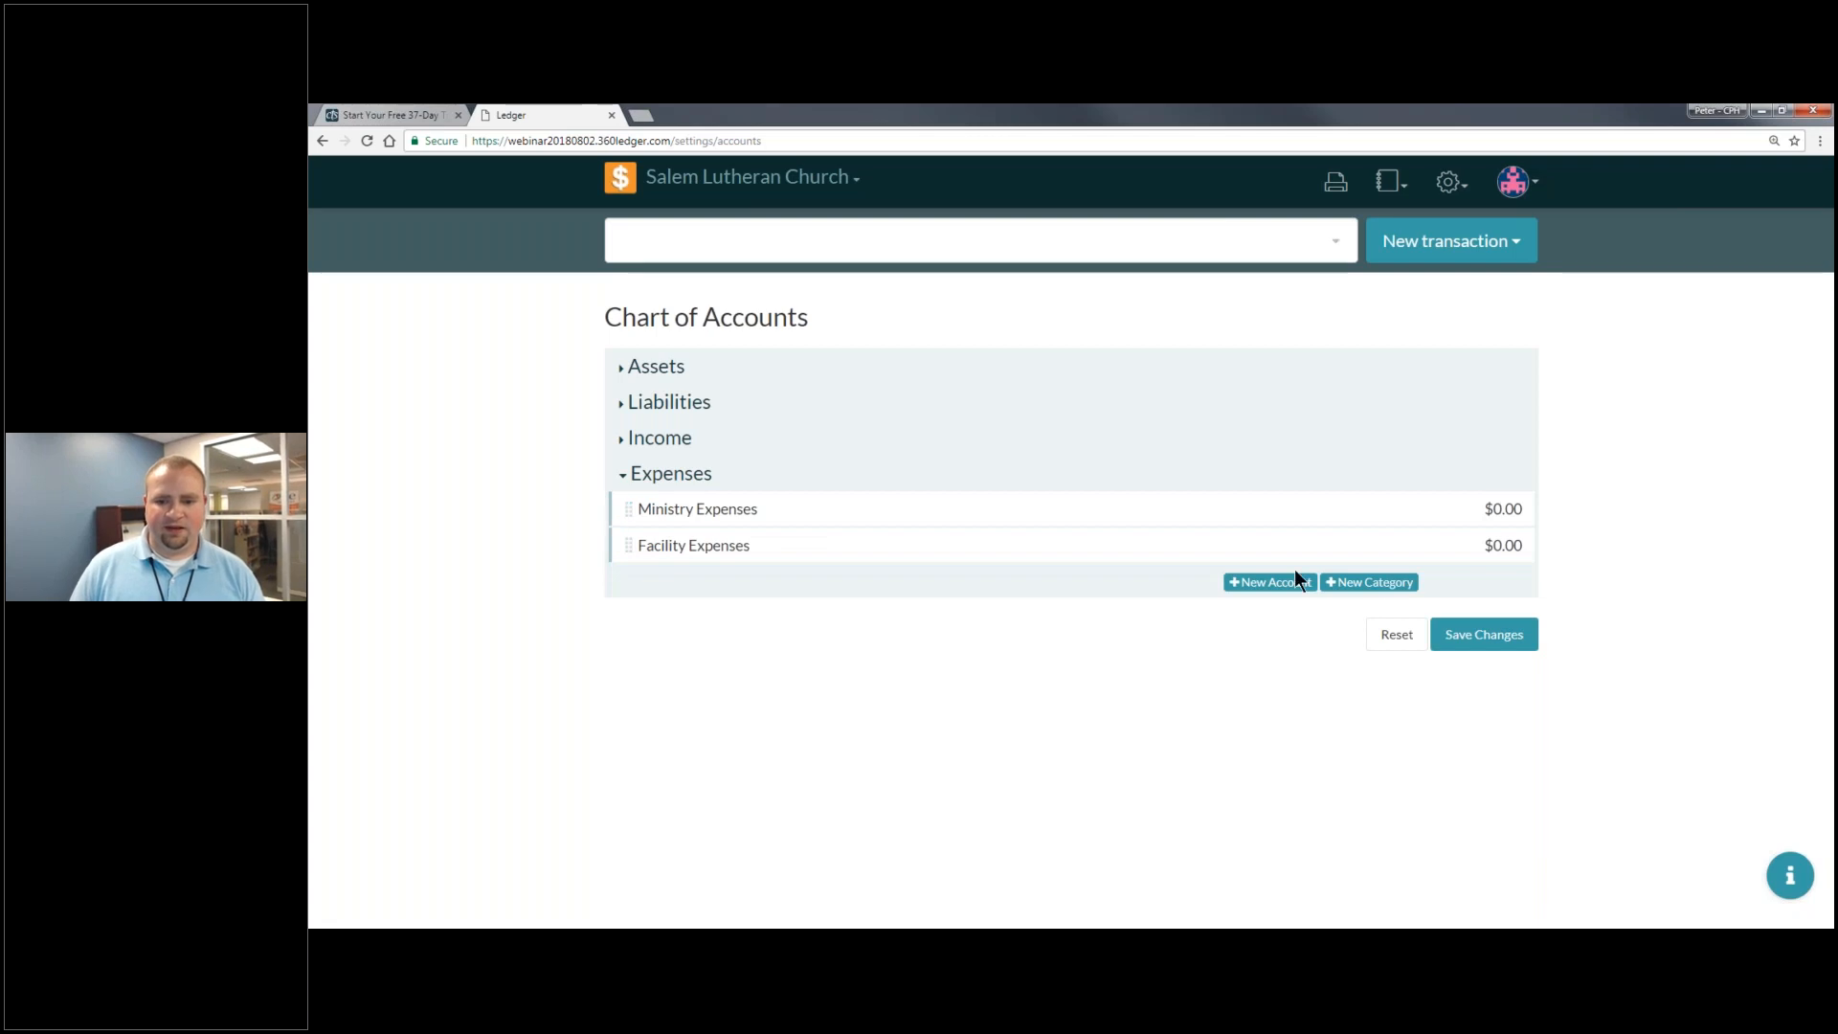
- Add a Vacation Bible School account with 0 balance nested under Ministry Expenses
click(1287, 582)
text(Vacation Bible School)
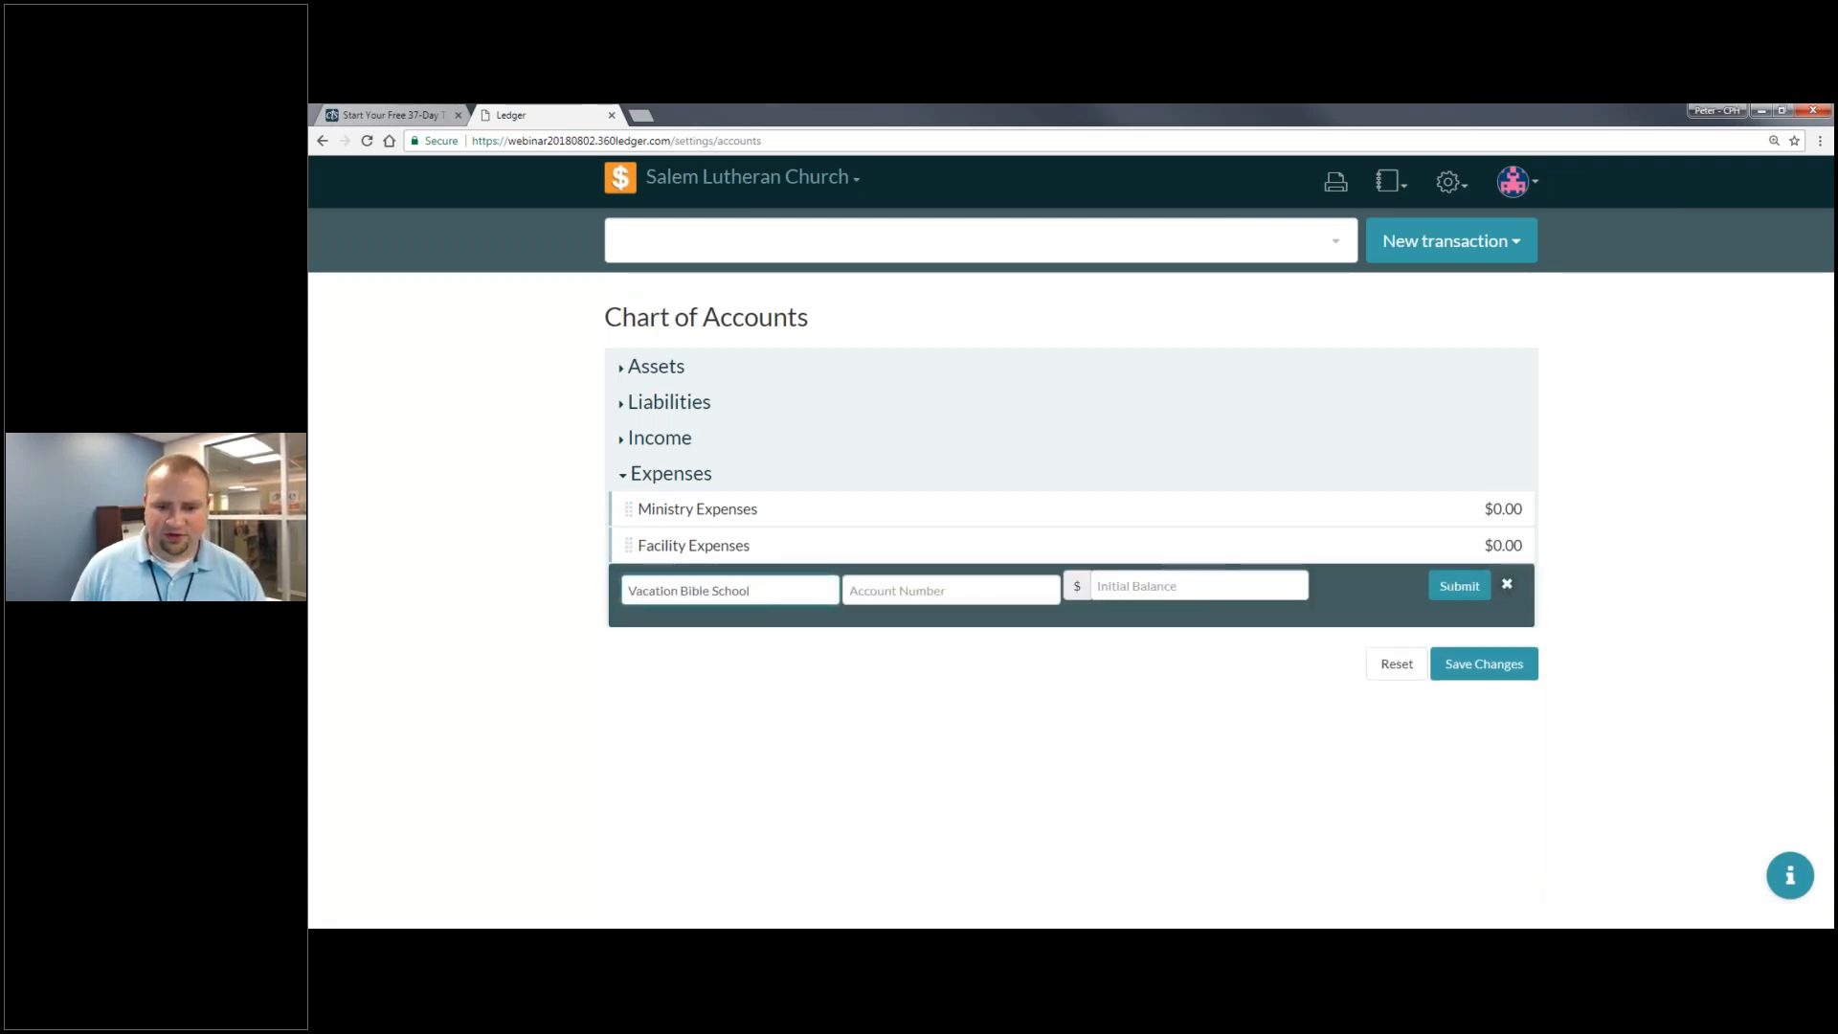
click(1266, 586)
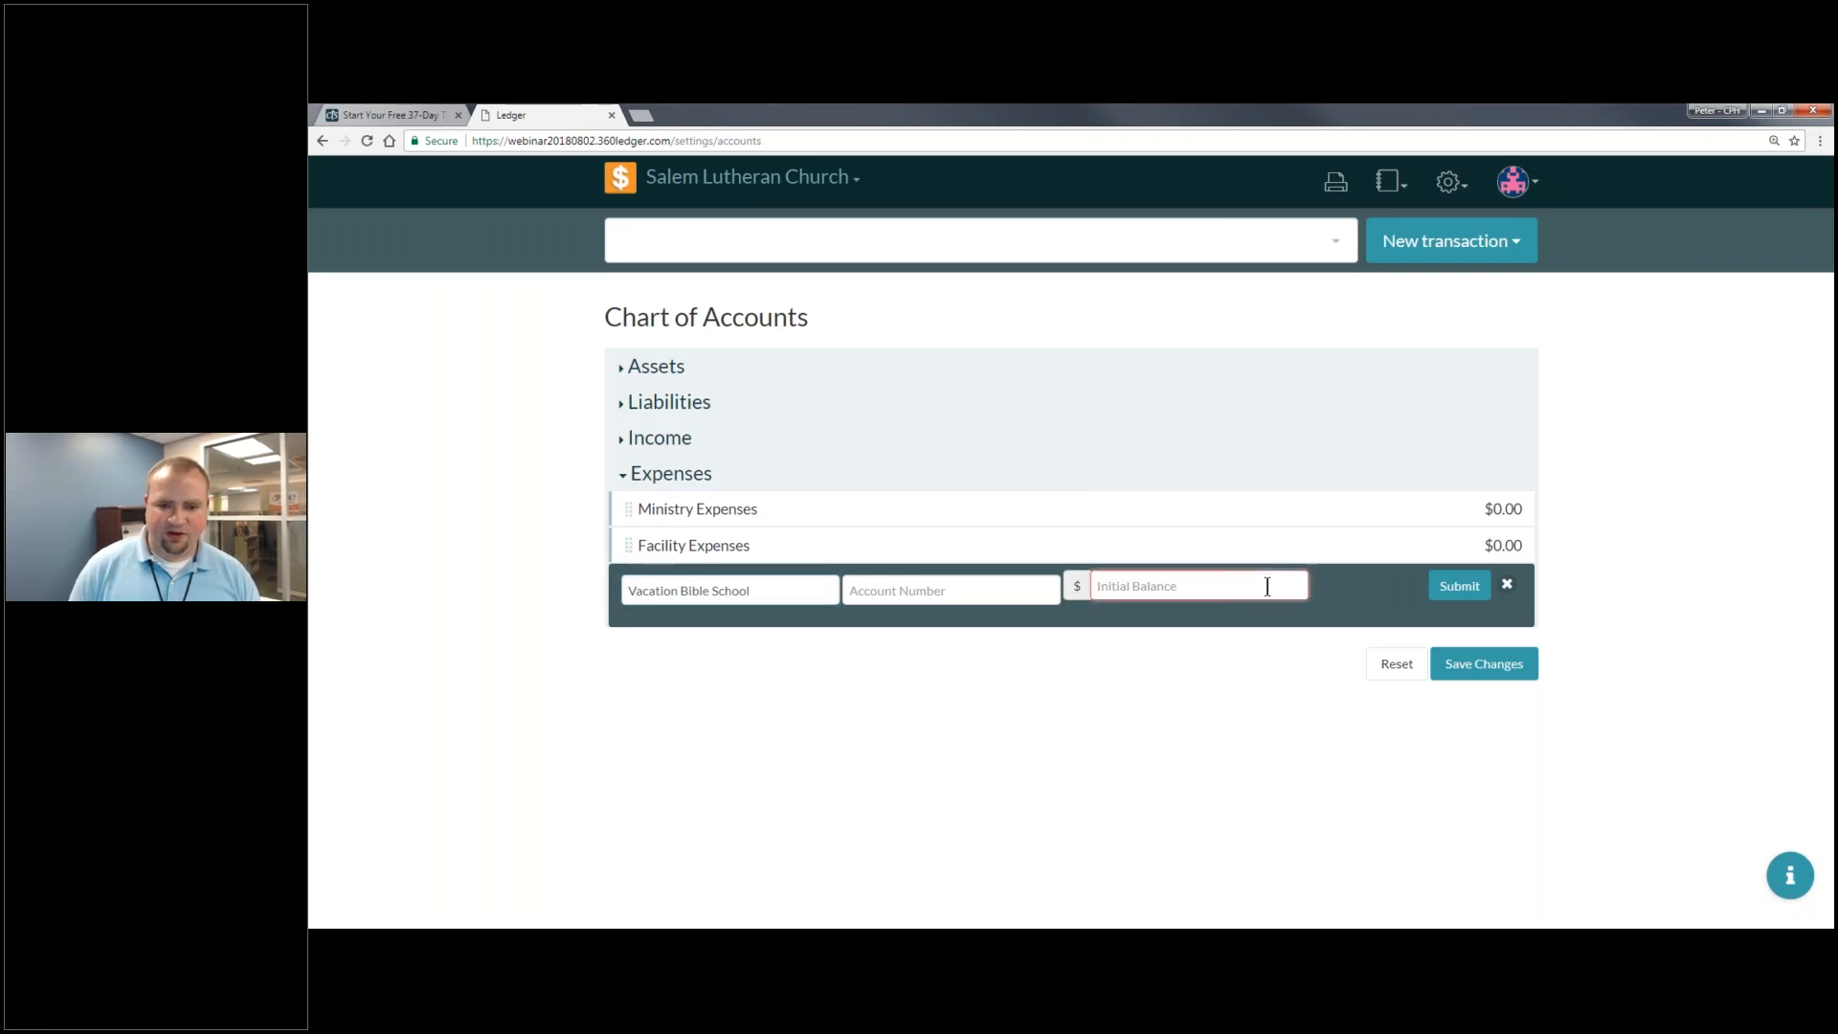
text(0)
key(Return)
drag(628, 583, 925, 538)
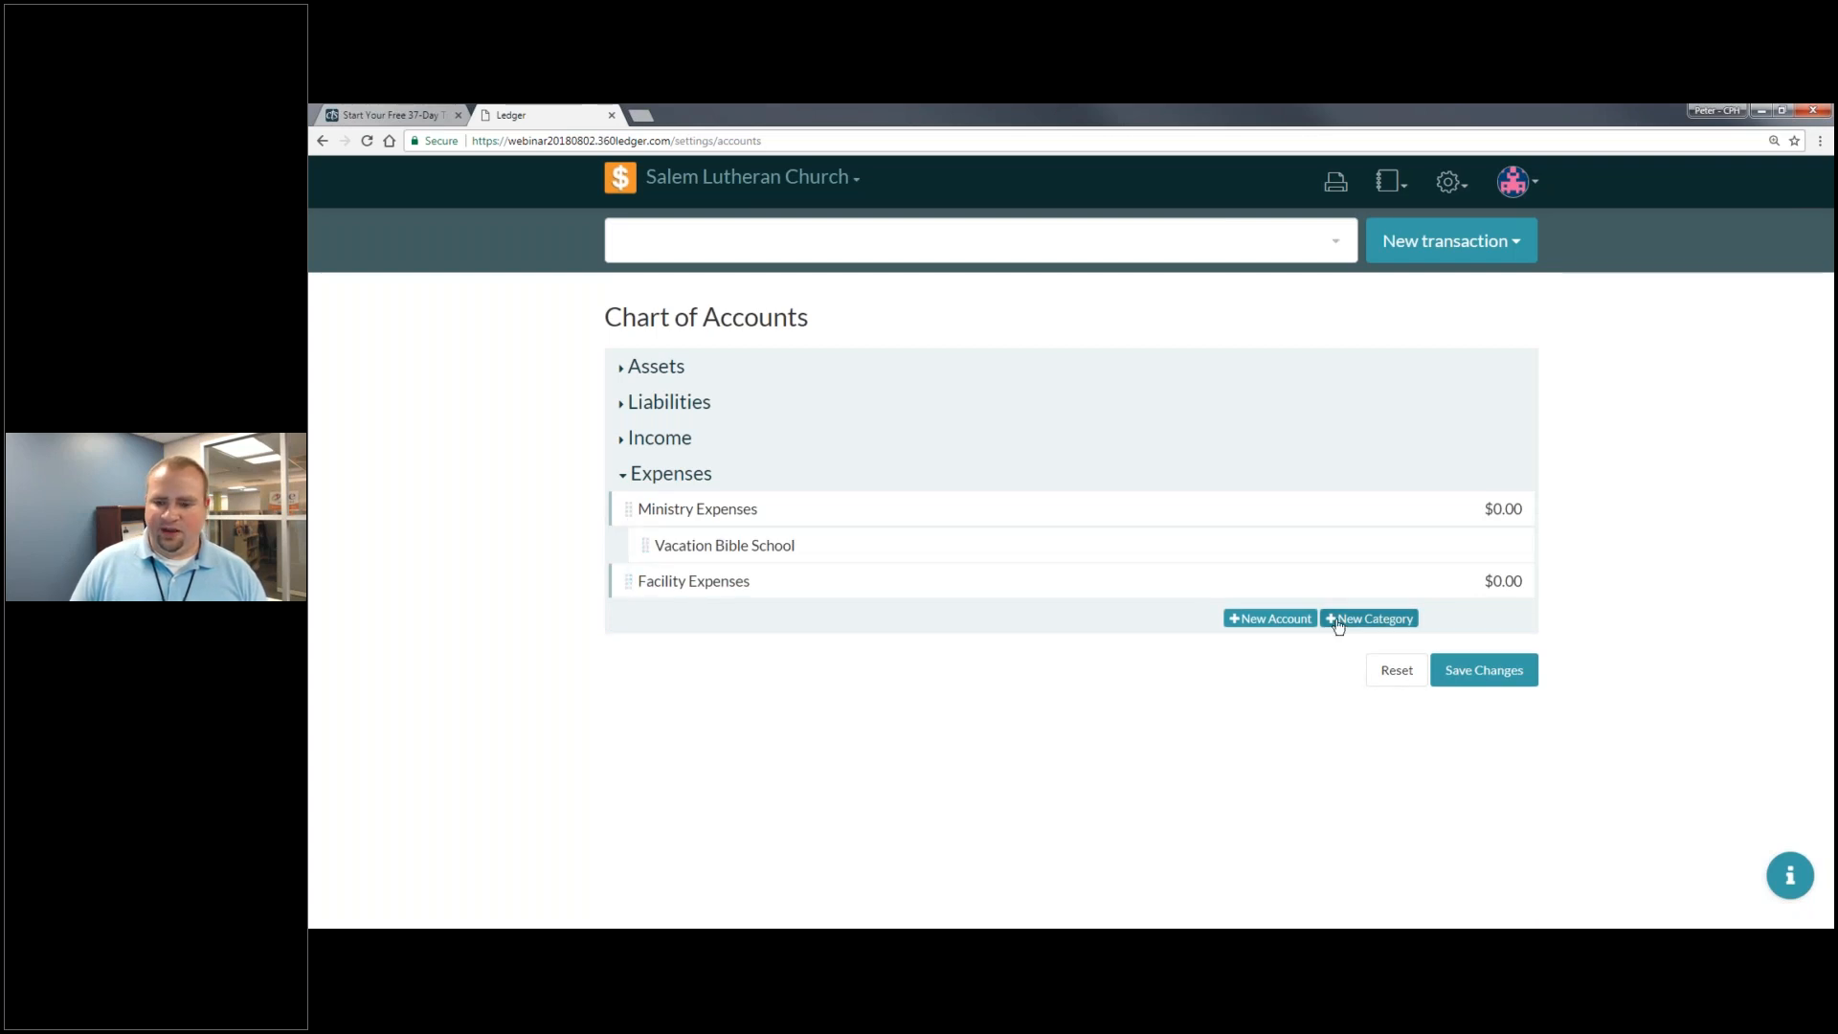
- Add an Electricity account and nest it under Facility Expenses
click(1270, 618)
click(807, 633)
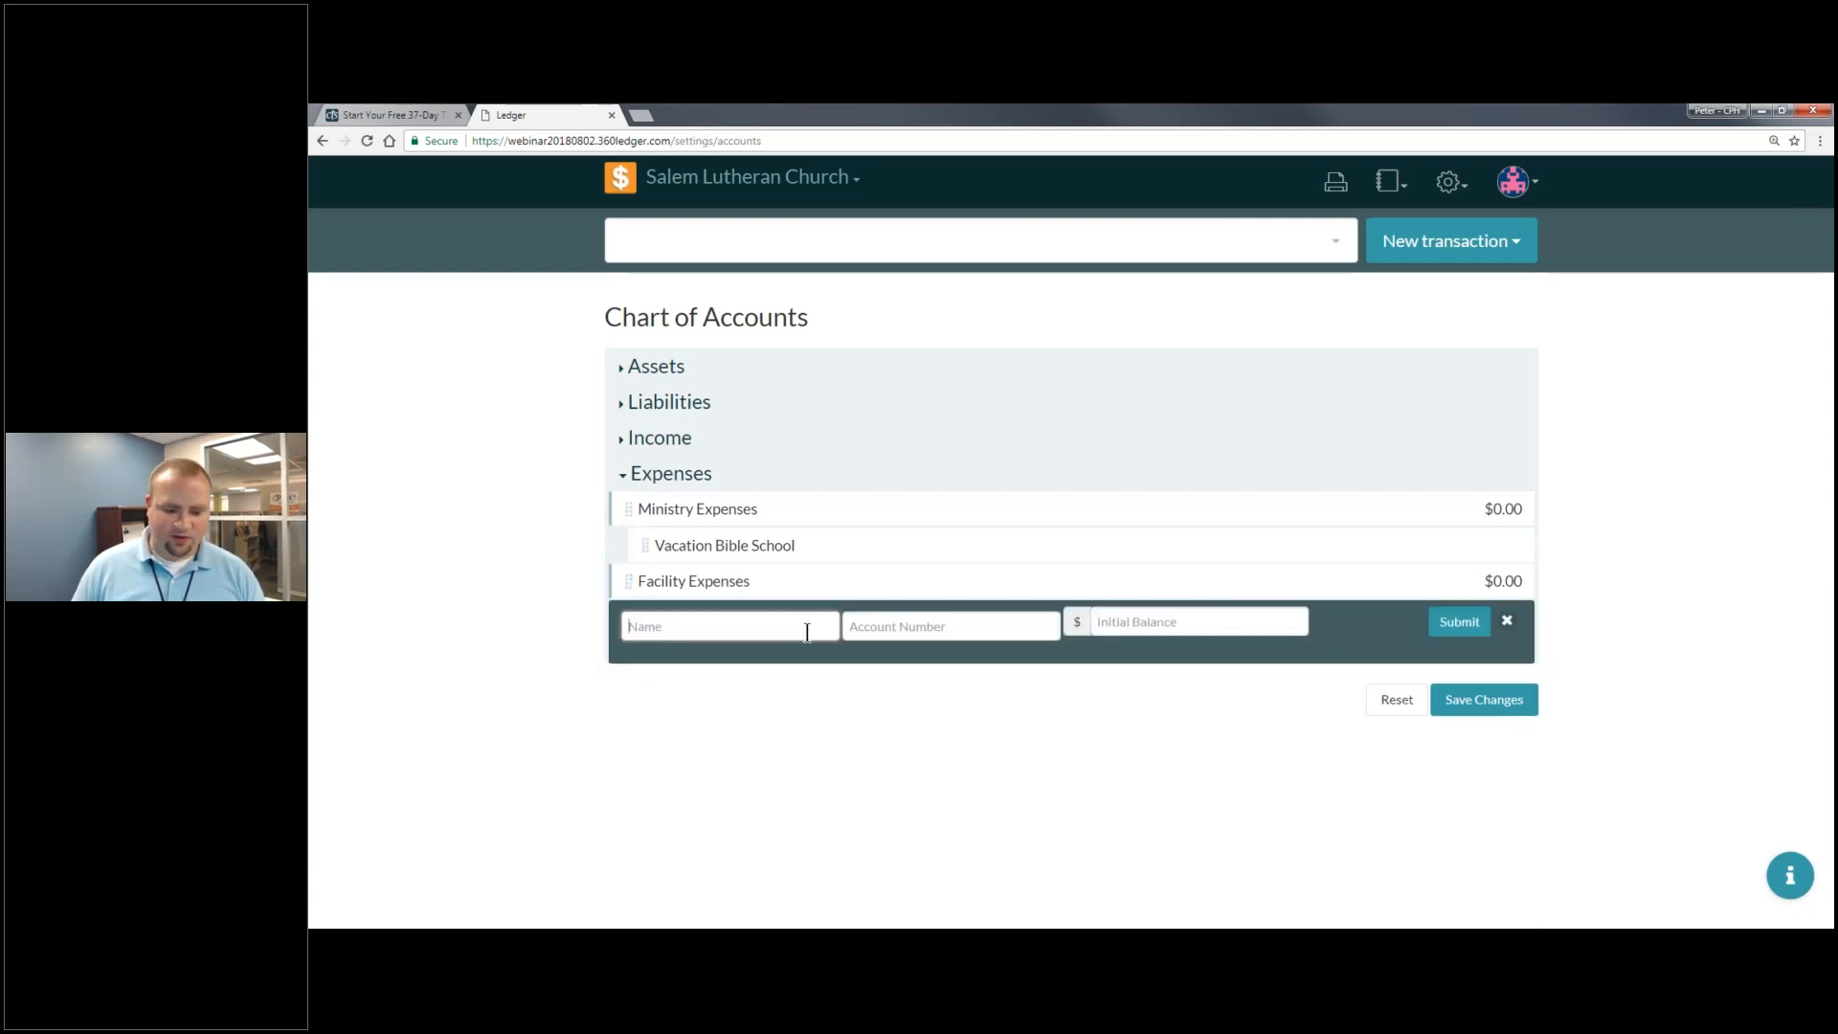
text(Electricity)
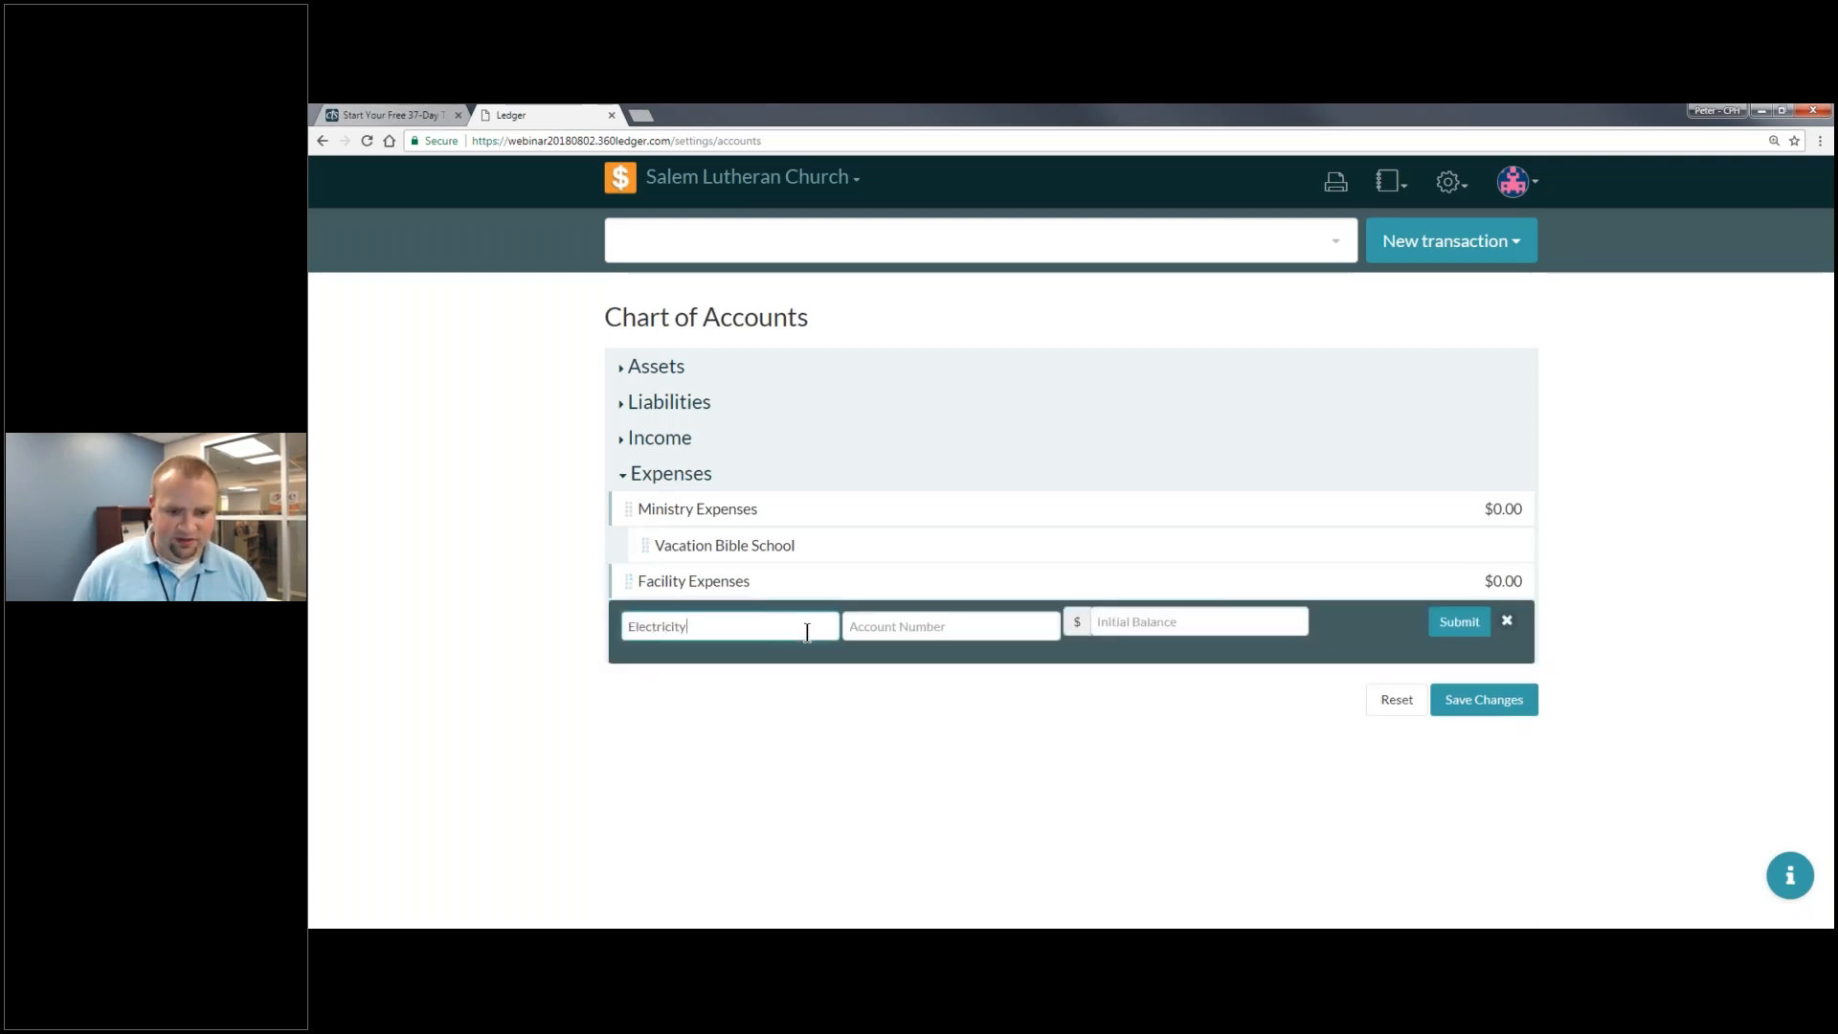
click(1149, 622)
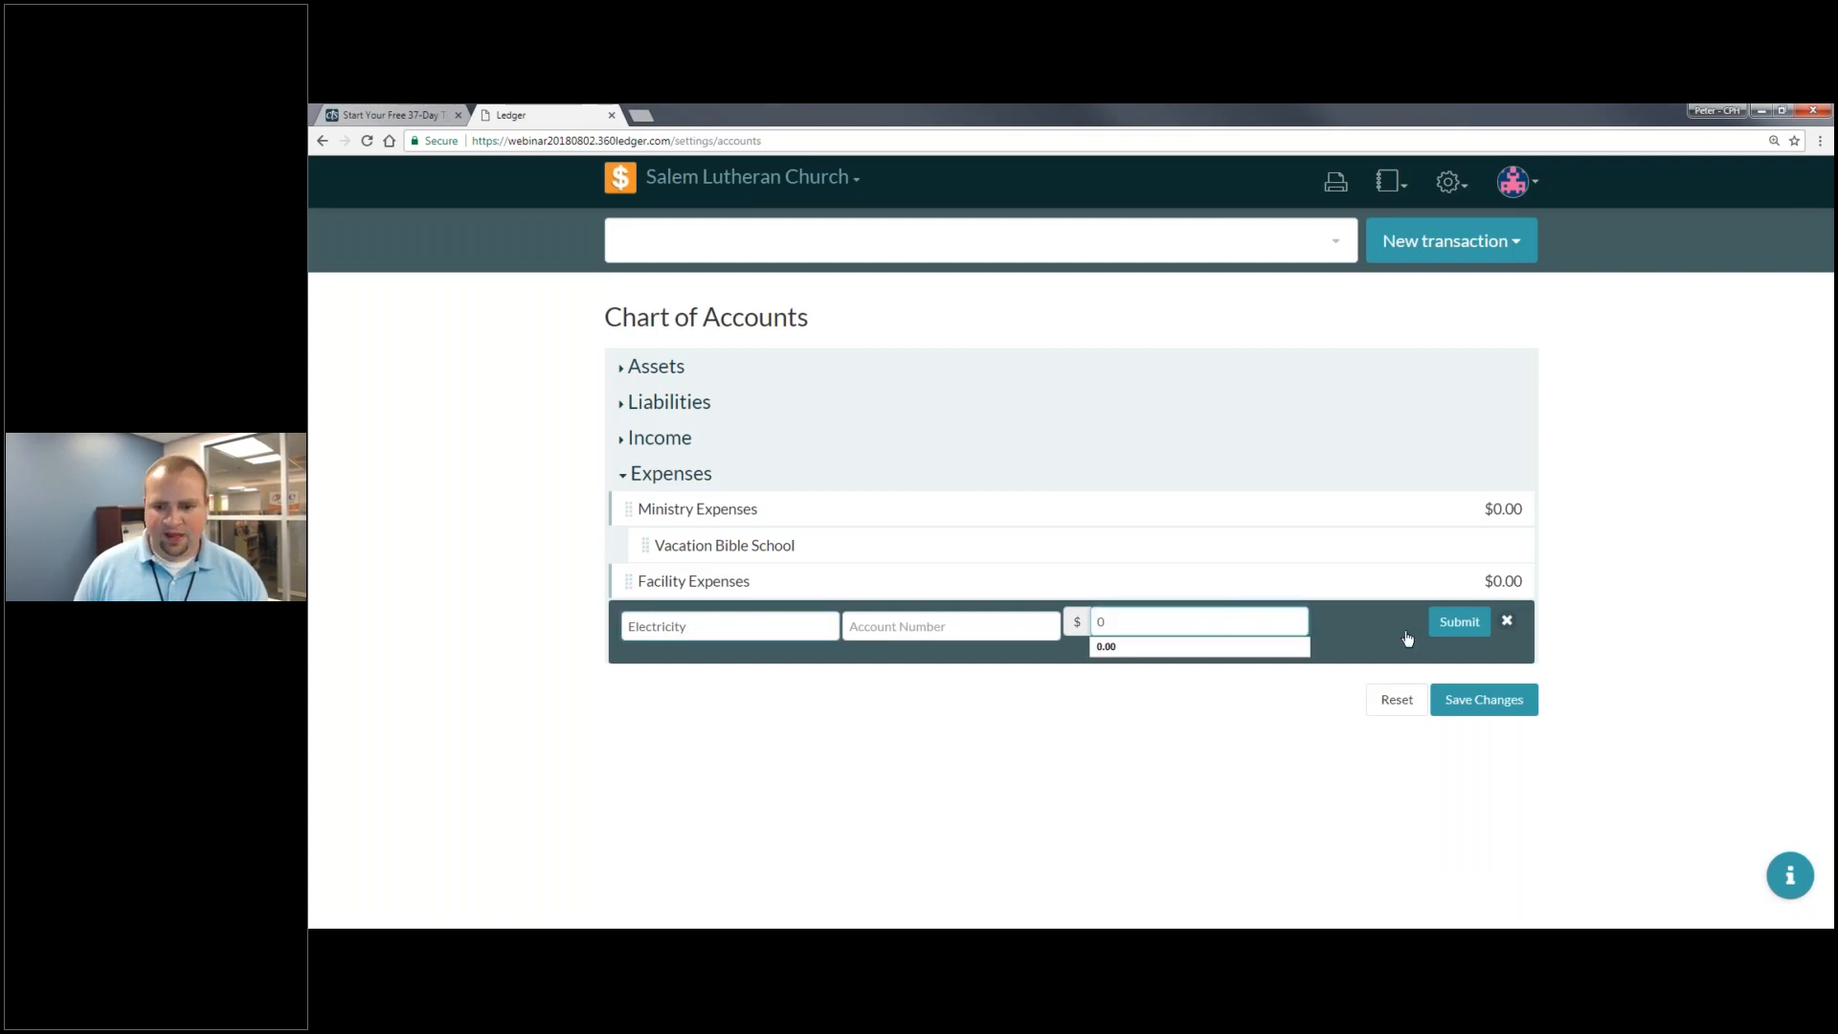
click(1458, 621)
drag(627, 618, 822, 605)
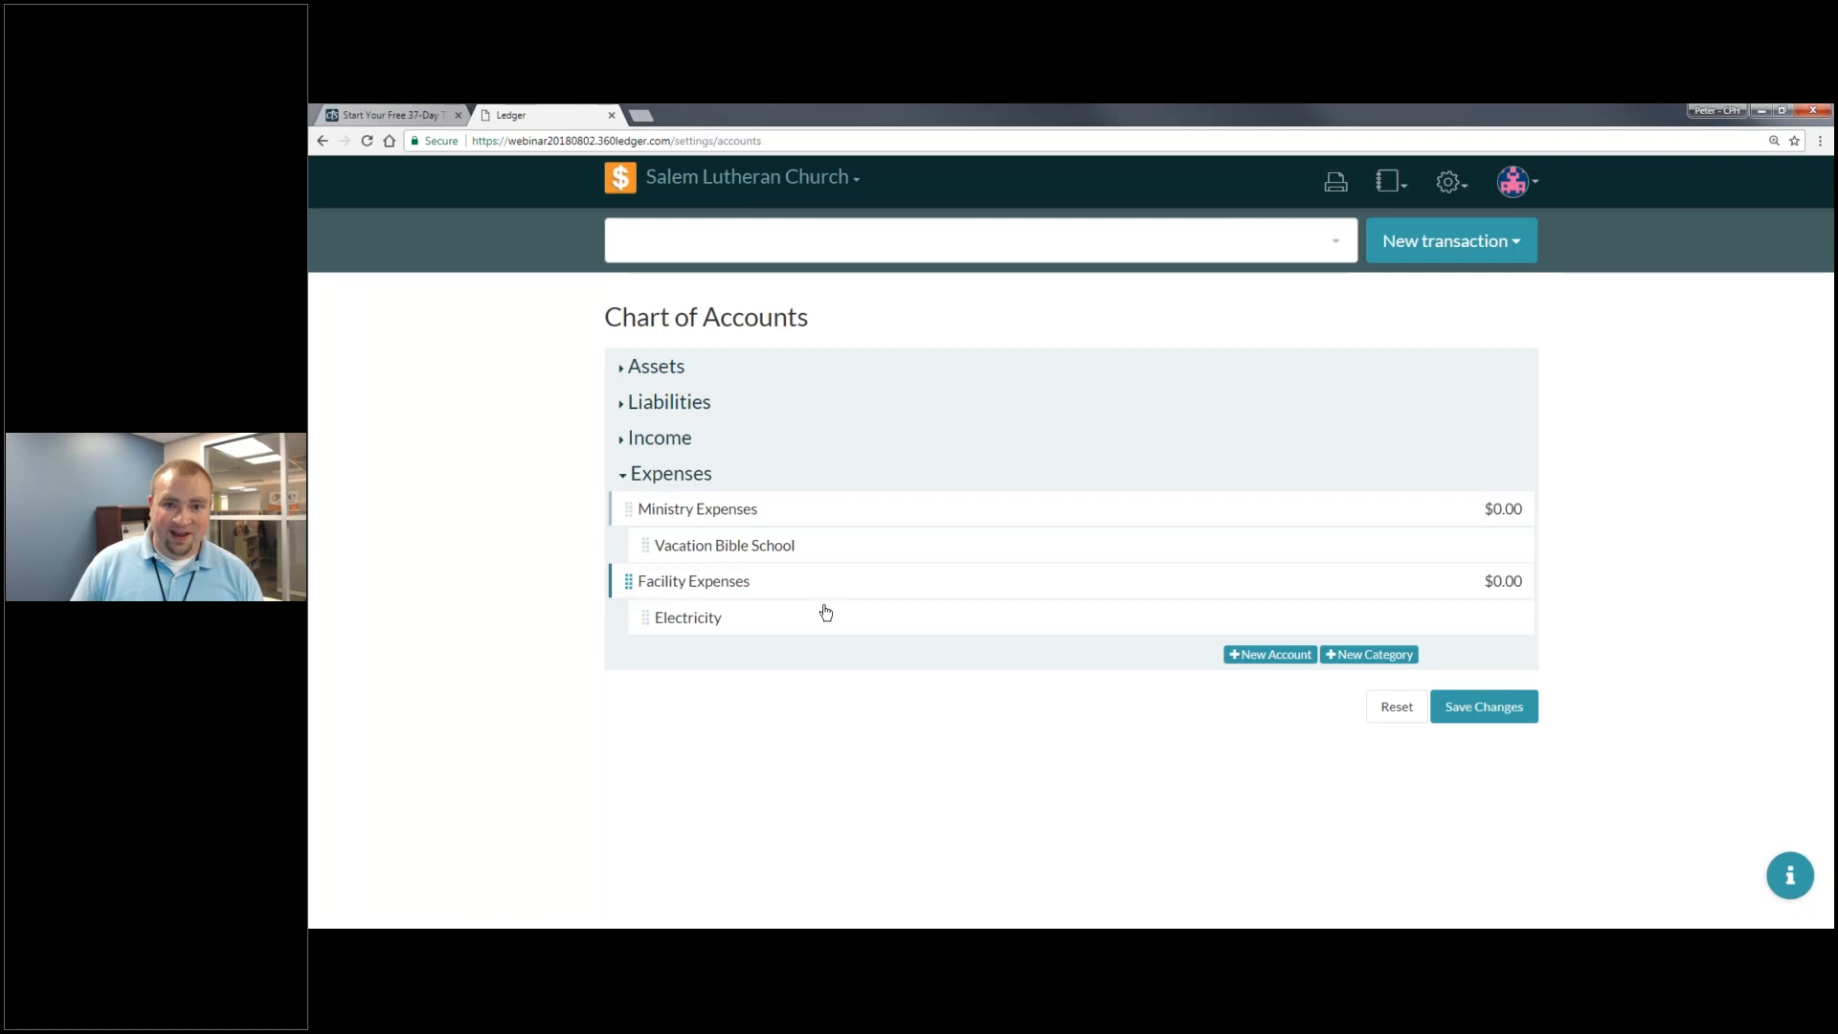
right_click(771, 627)
click(491, 698)
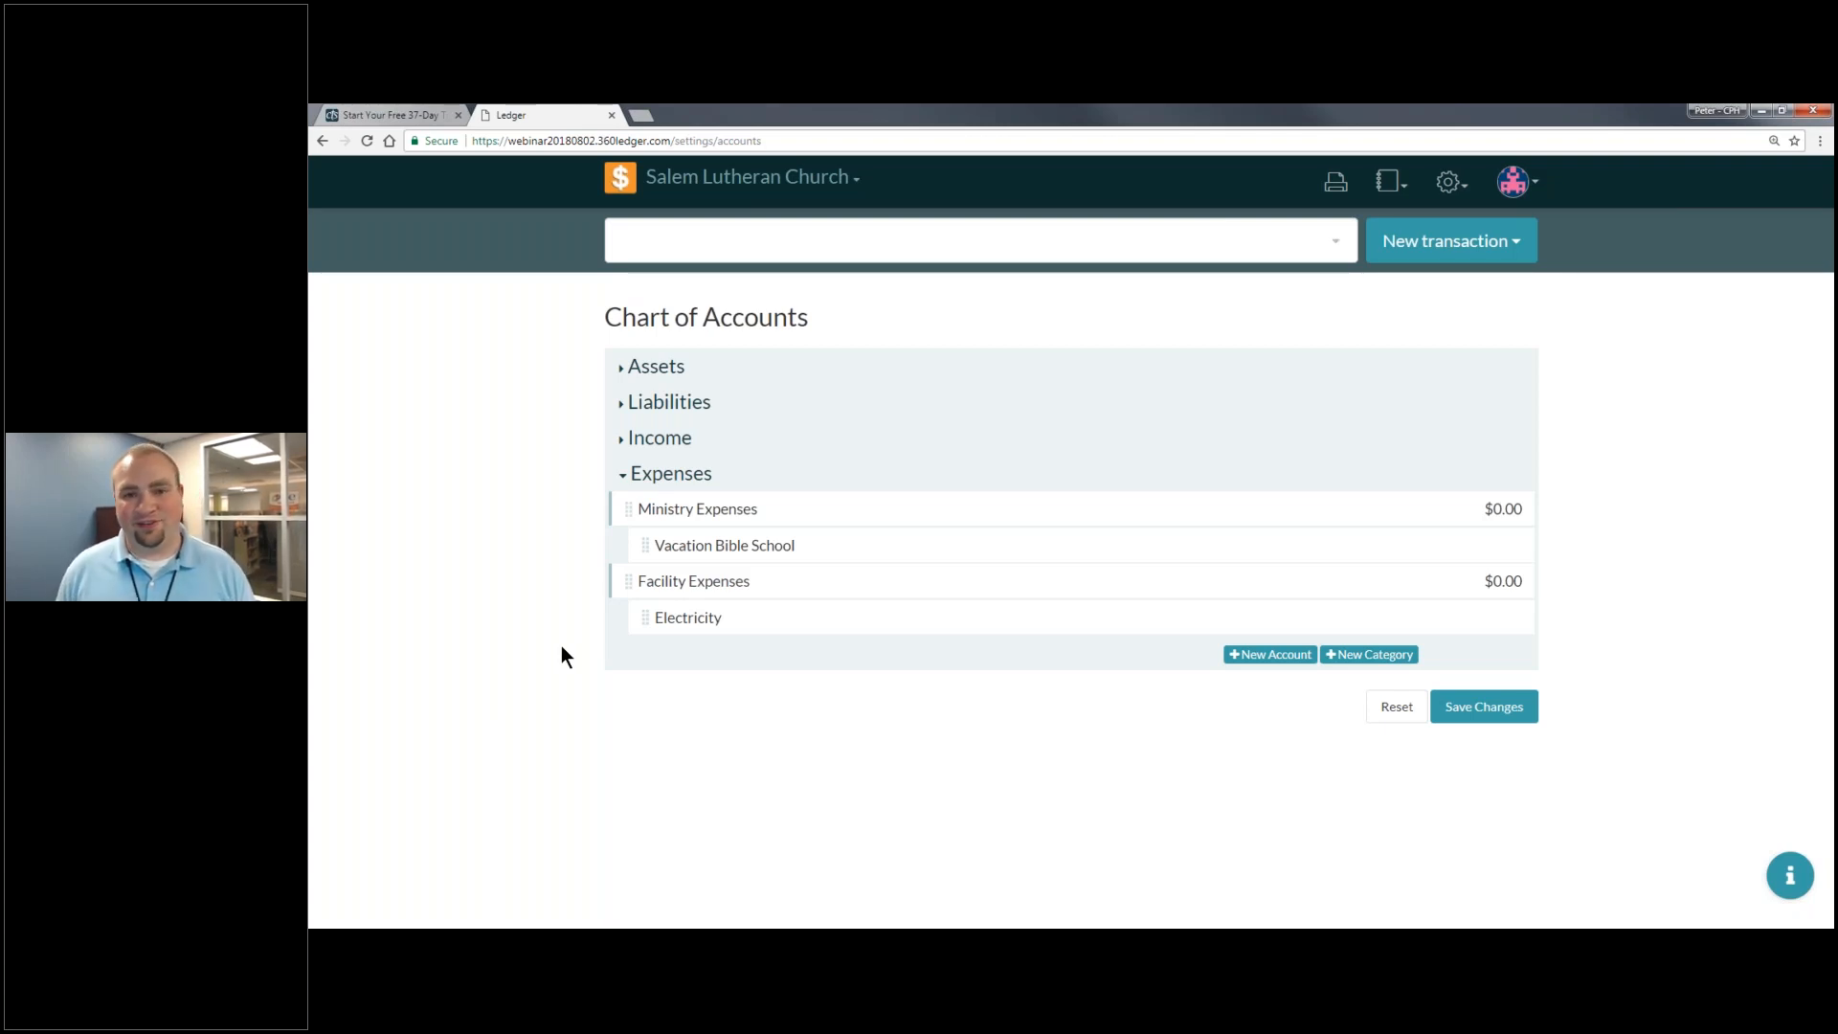
- Save and confirm the new expense categories and accounts
click(1481, 707)
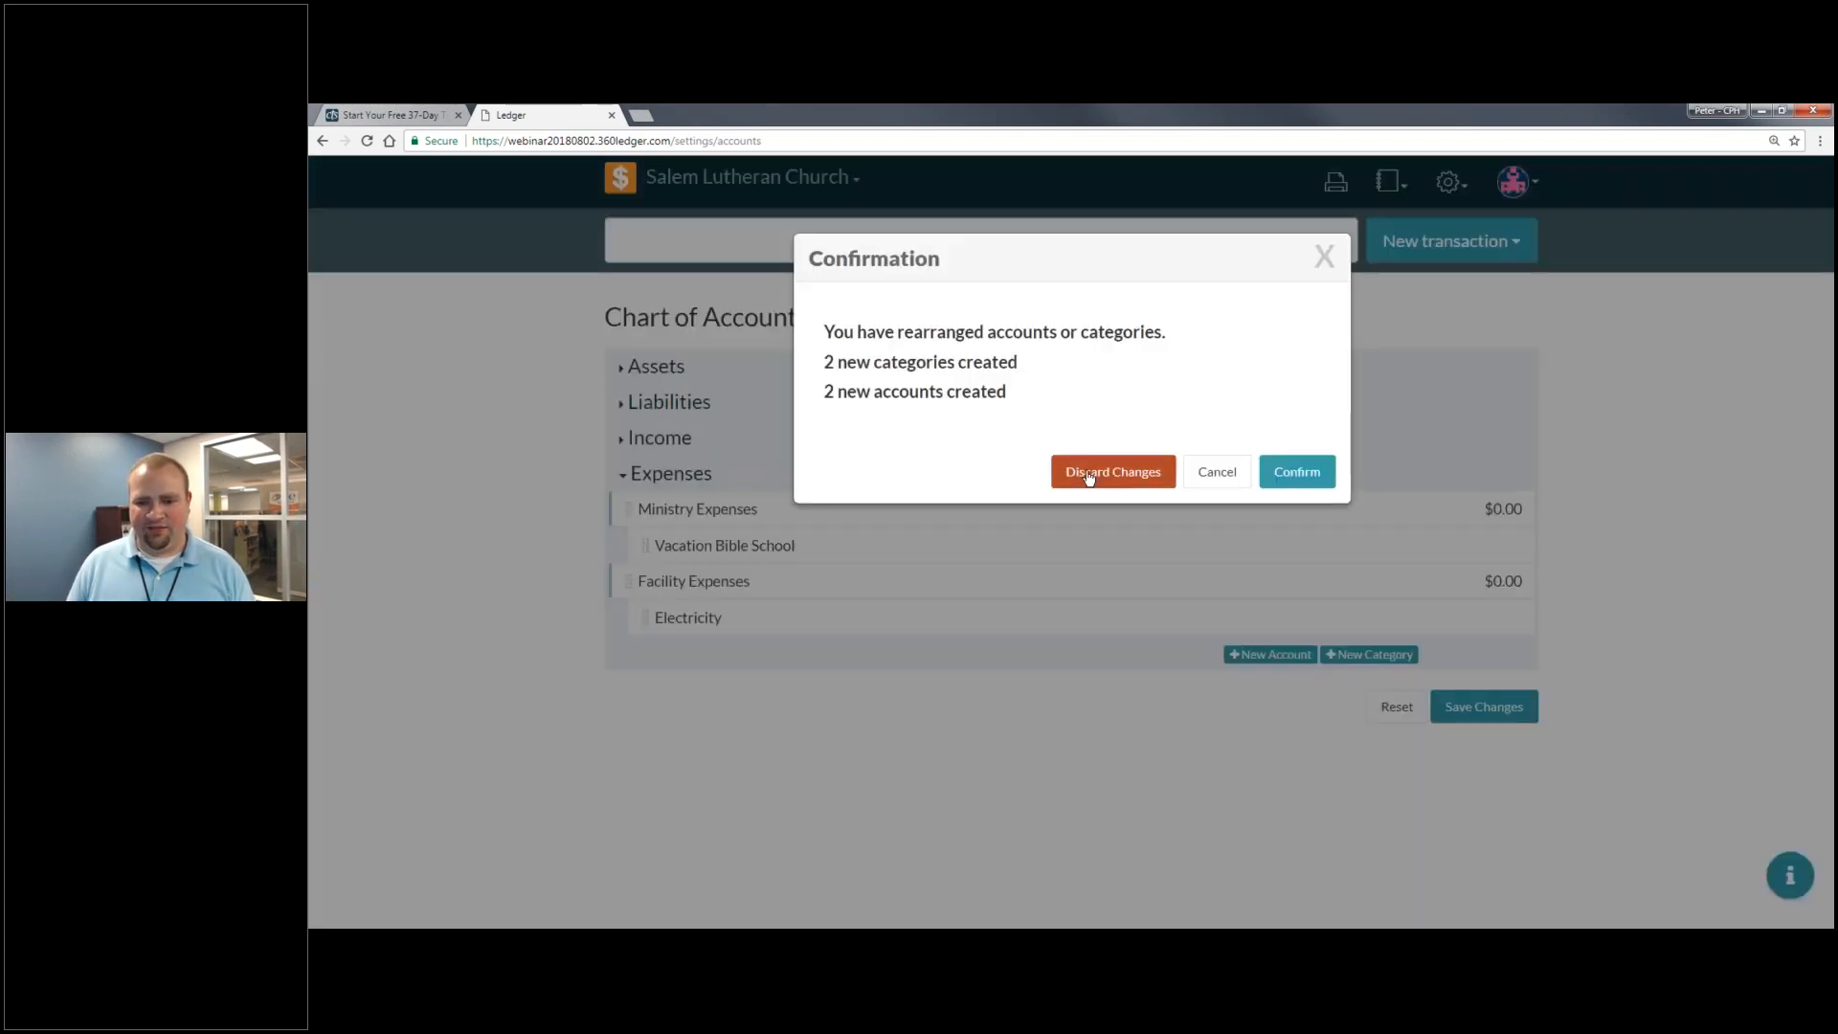
click(1297, 471)
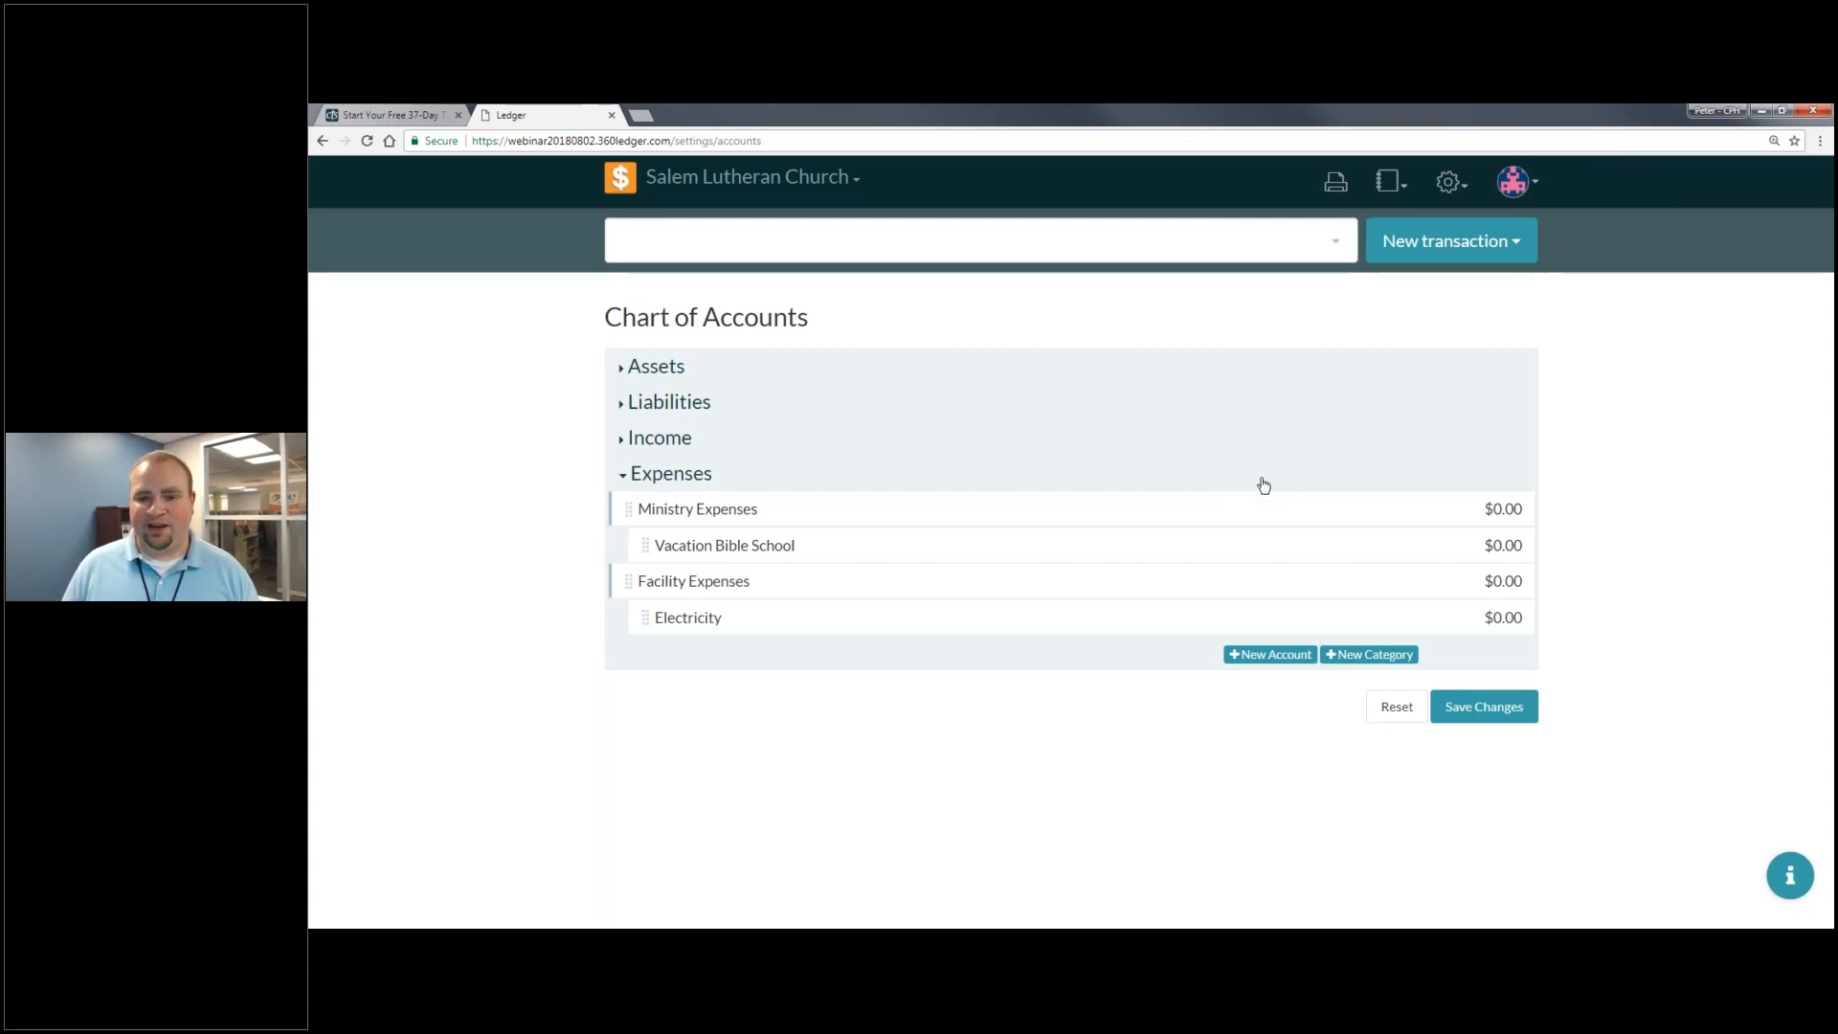
click(1450, 189)
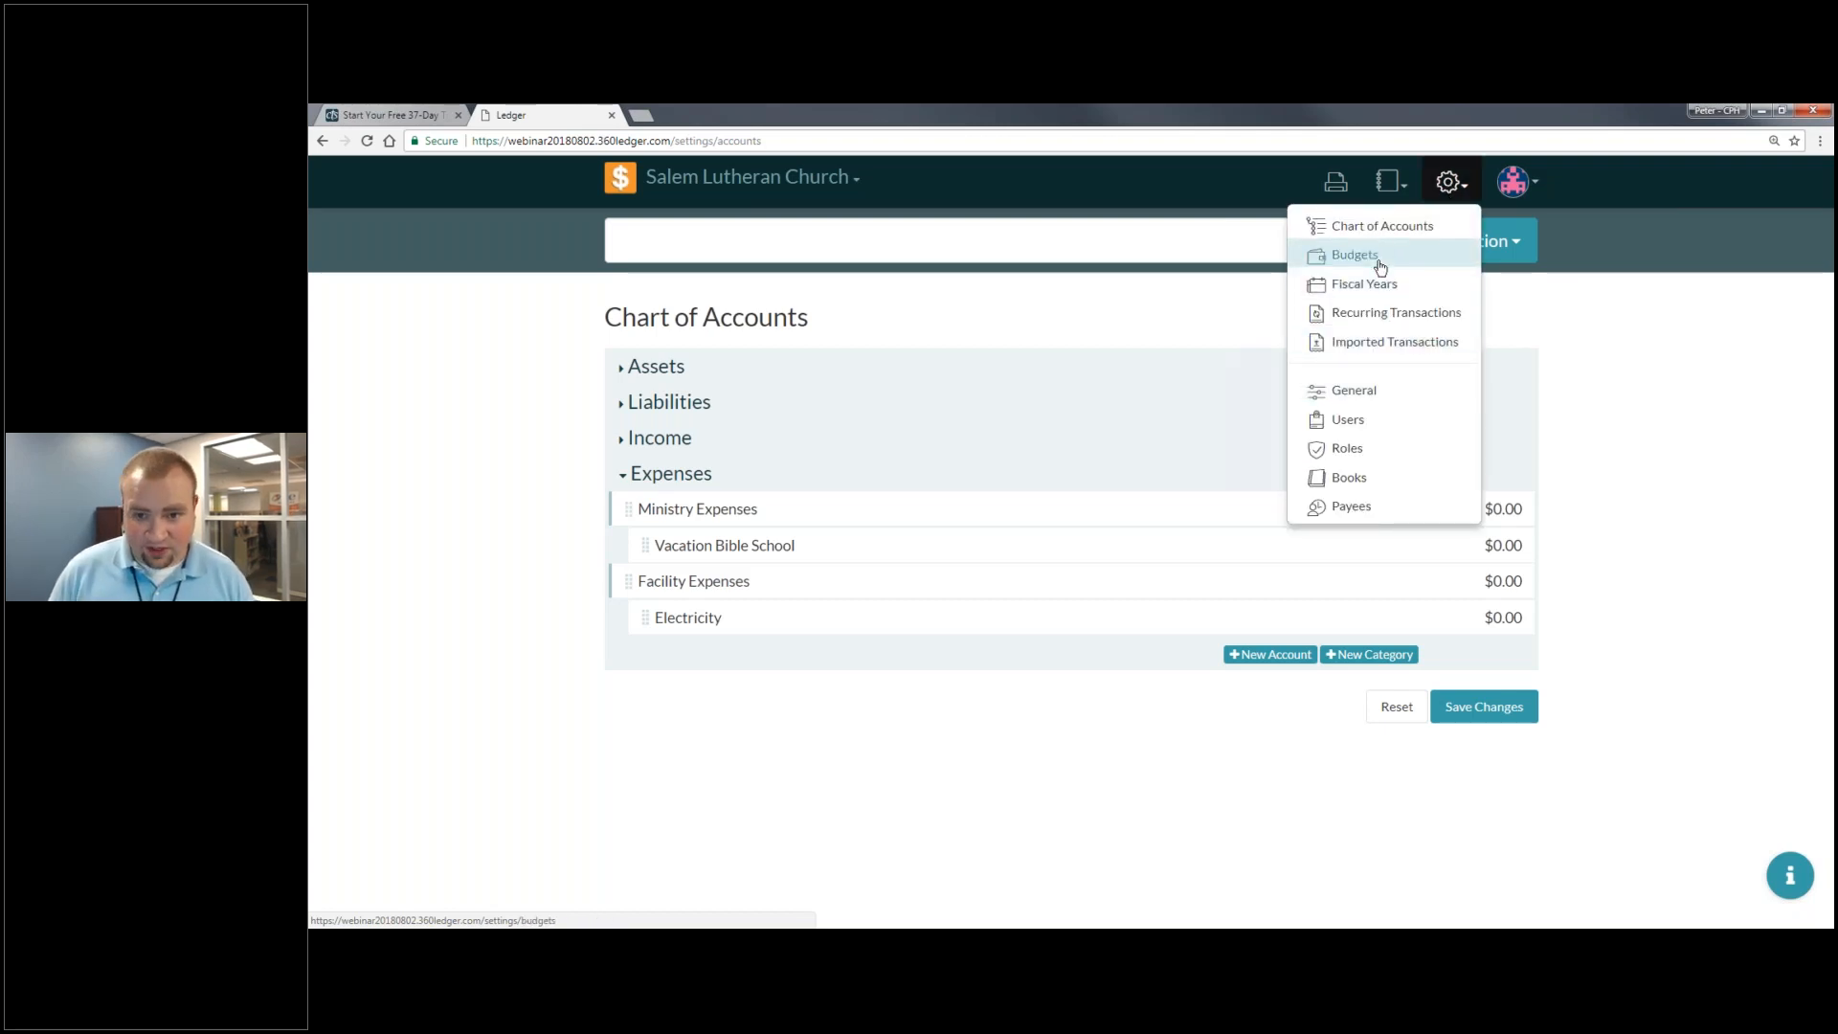
- View the 2018 Budgets grid and its year list, then go to Fiscal Years settings
click(1380, 257)
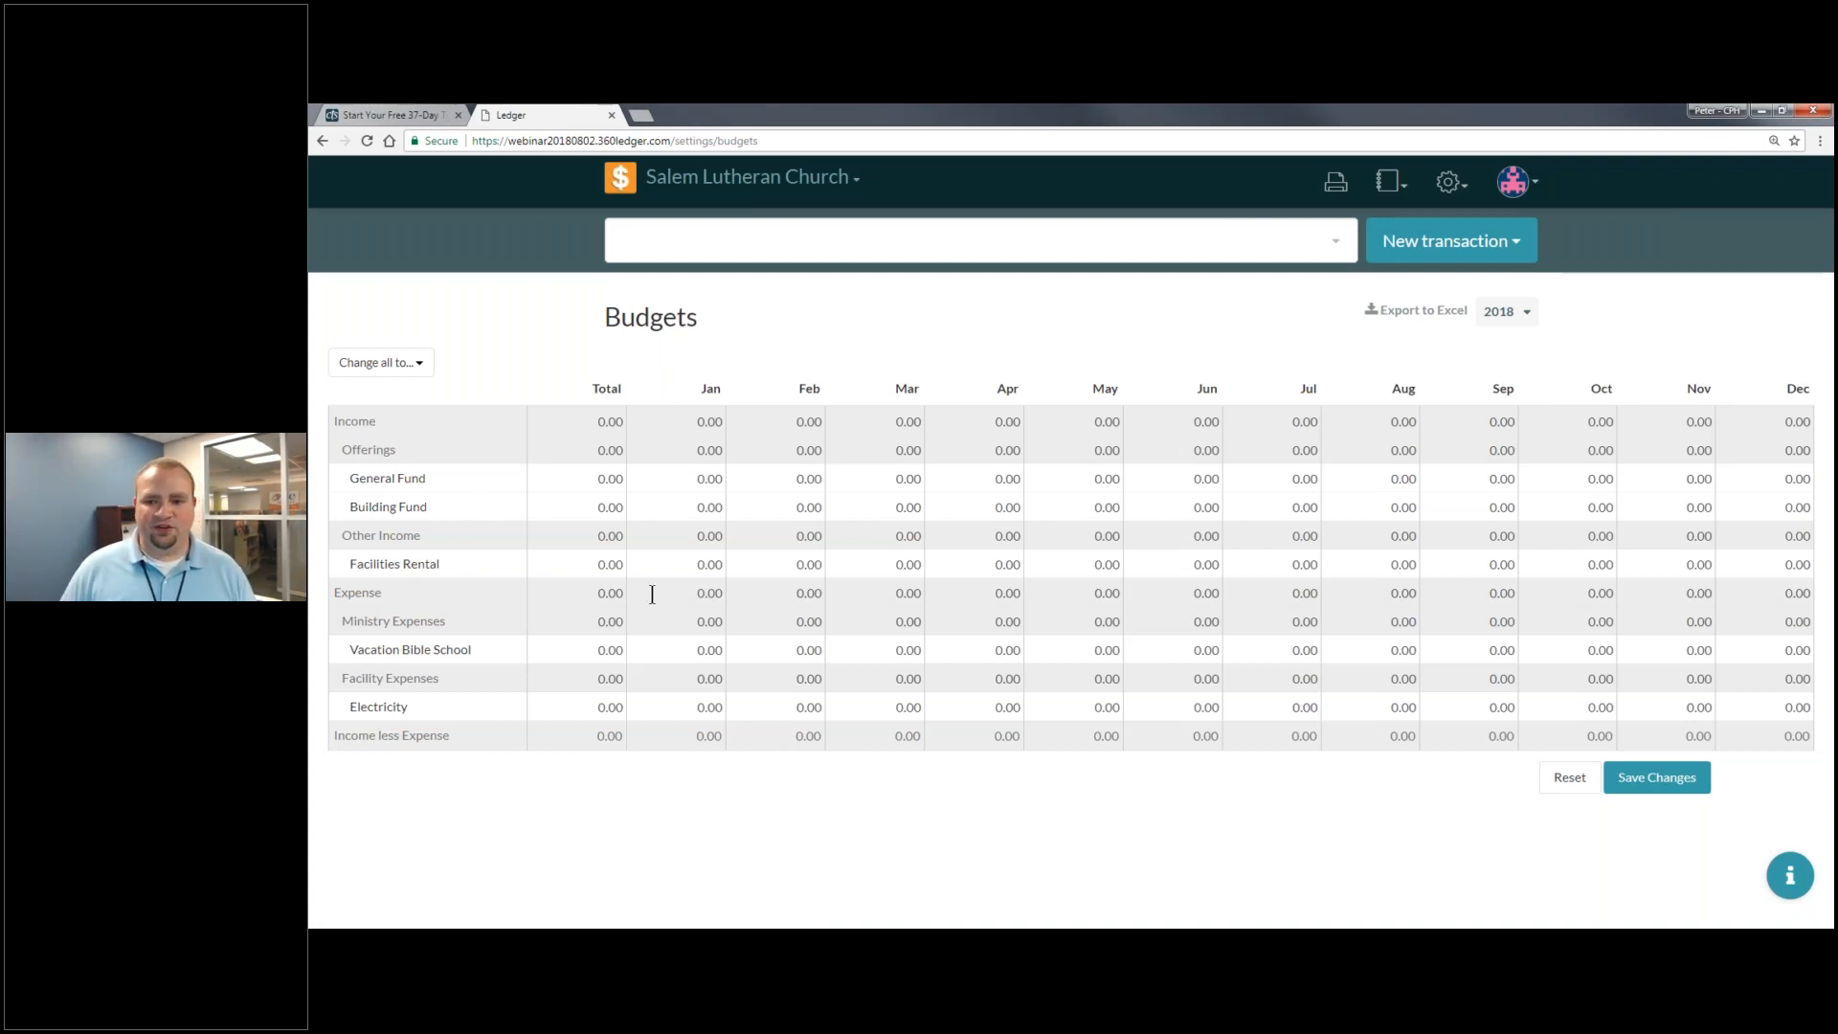
click(1524, 318)
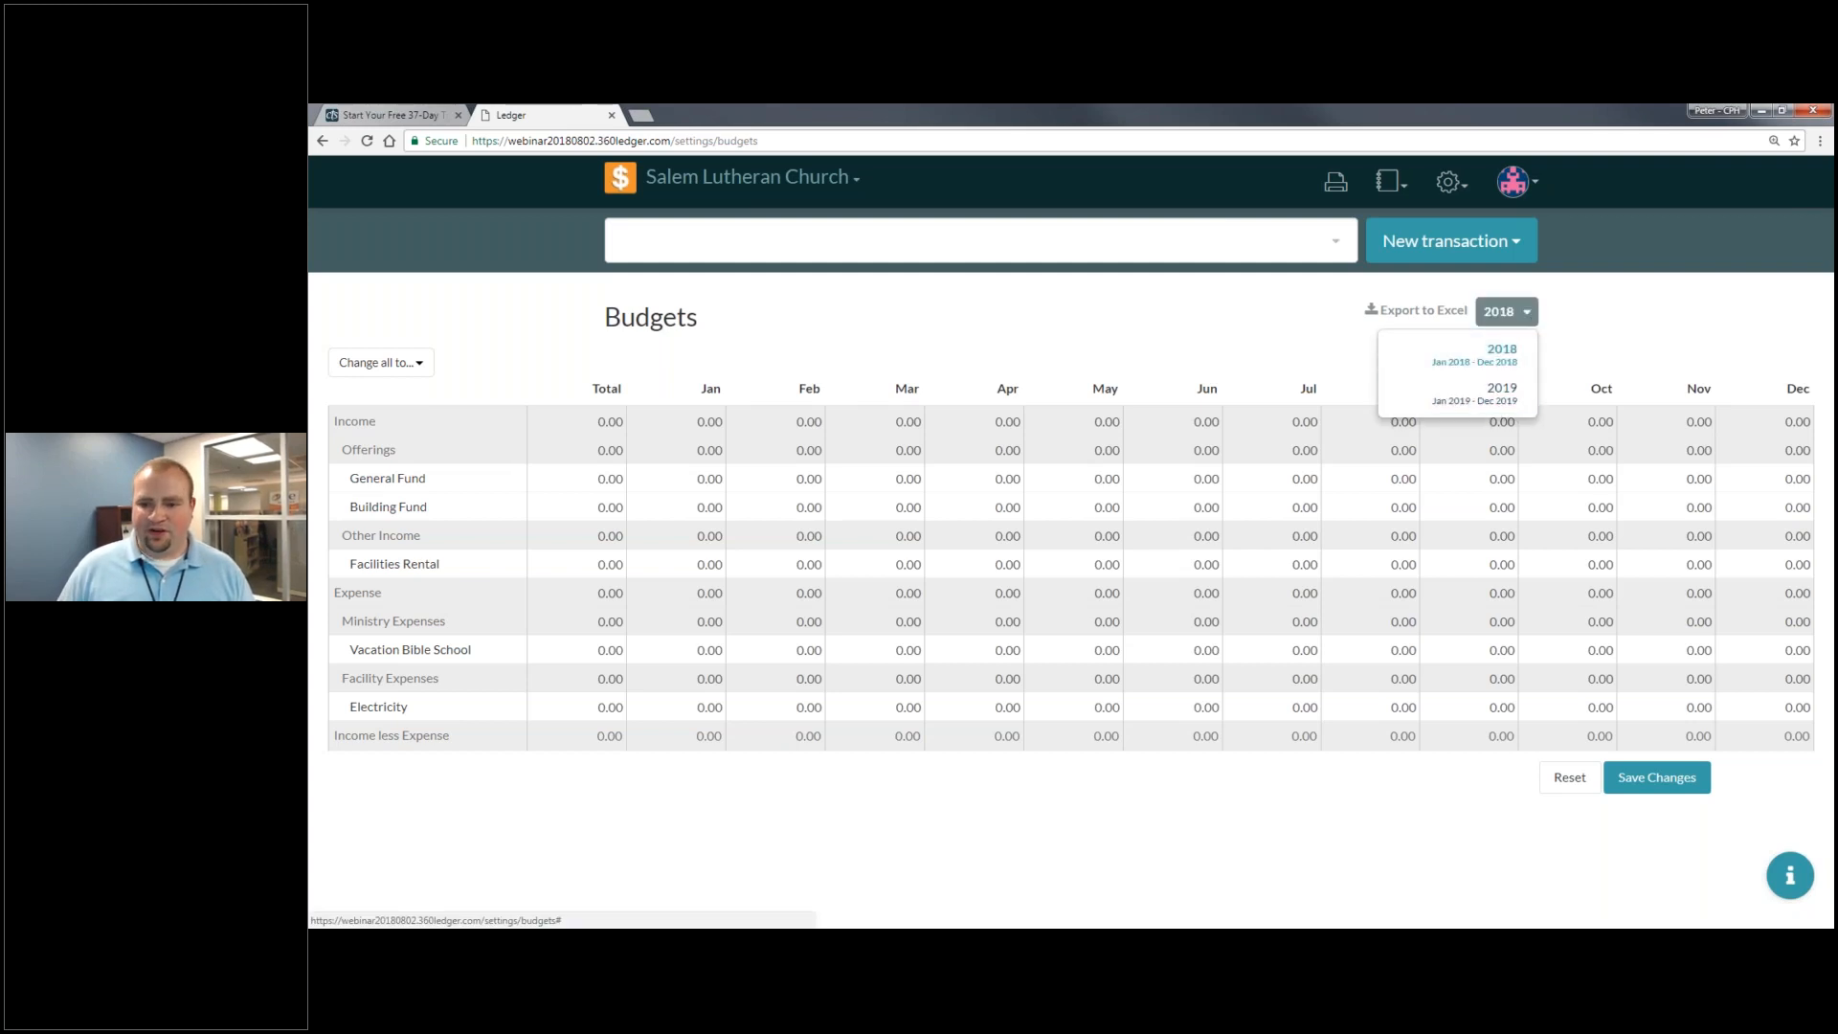
click(1549, 323)
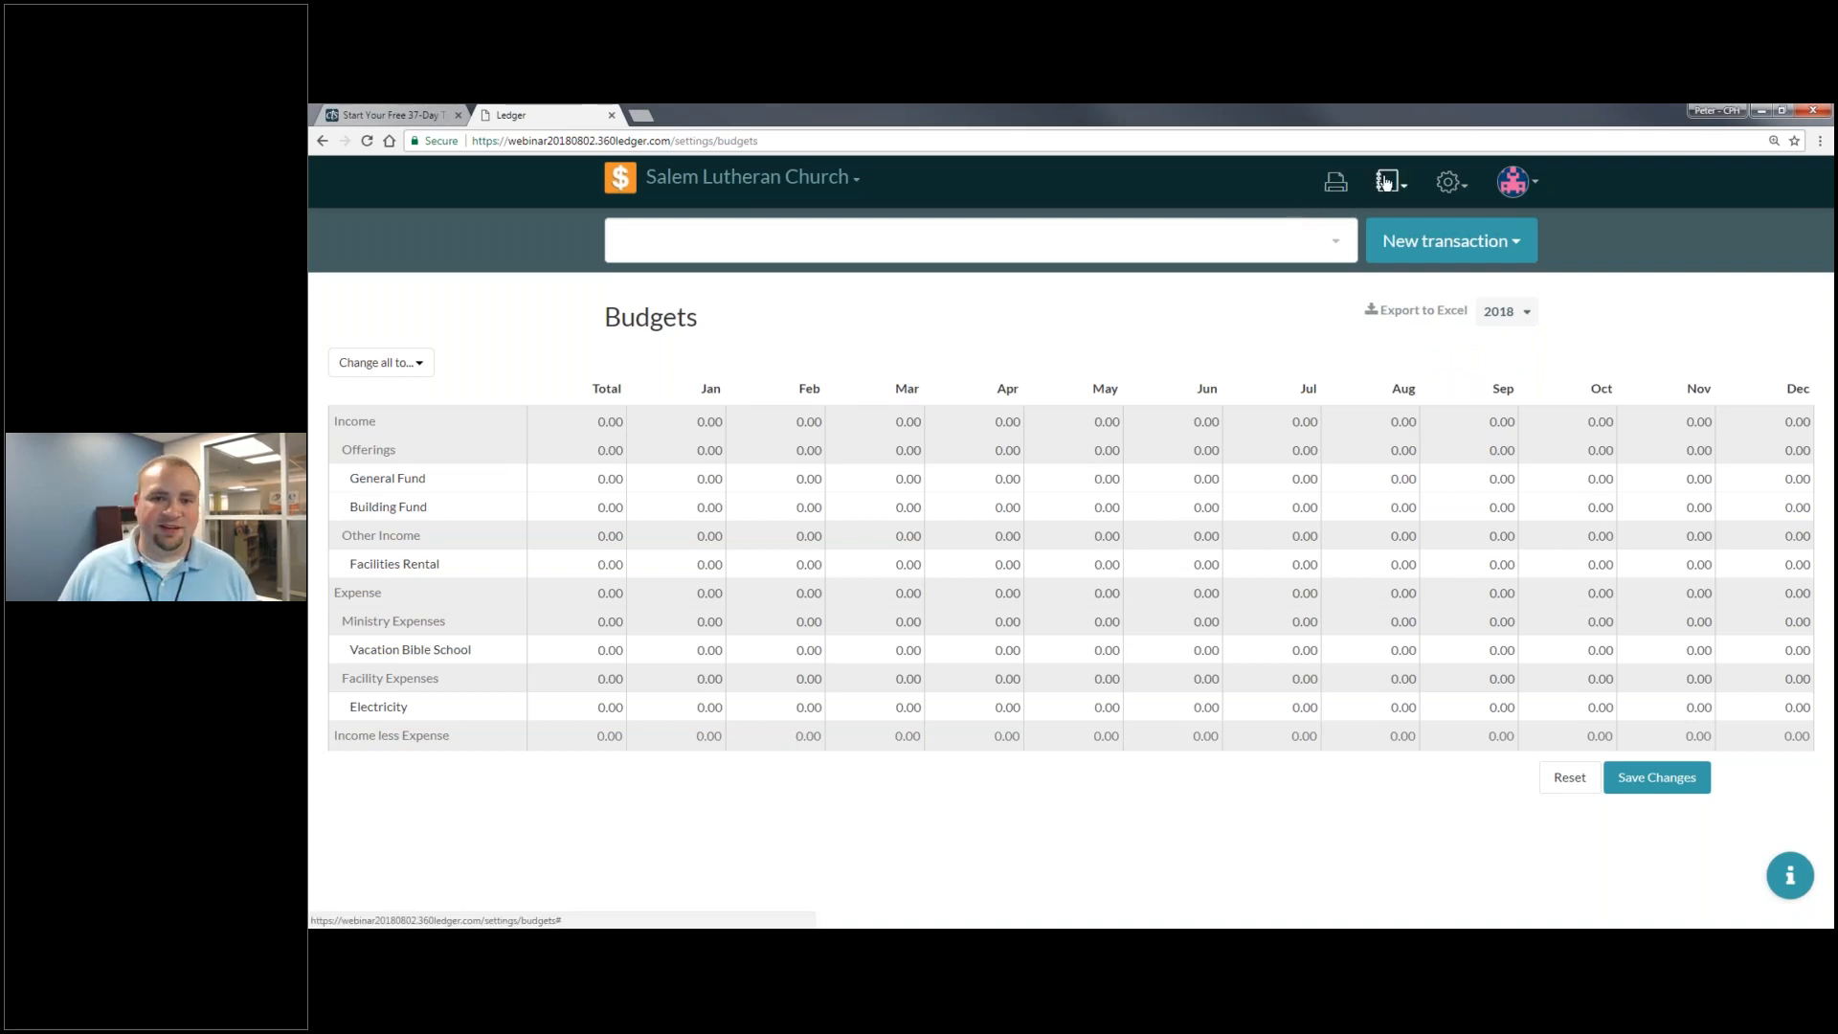
click(1470, 192)
click(1436, 285)
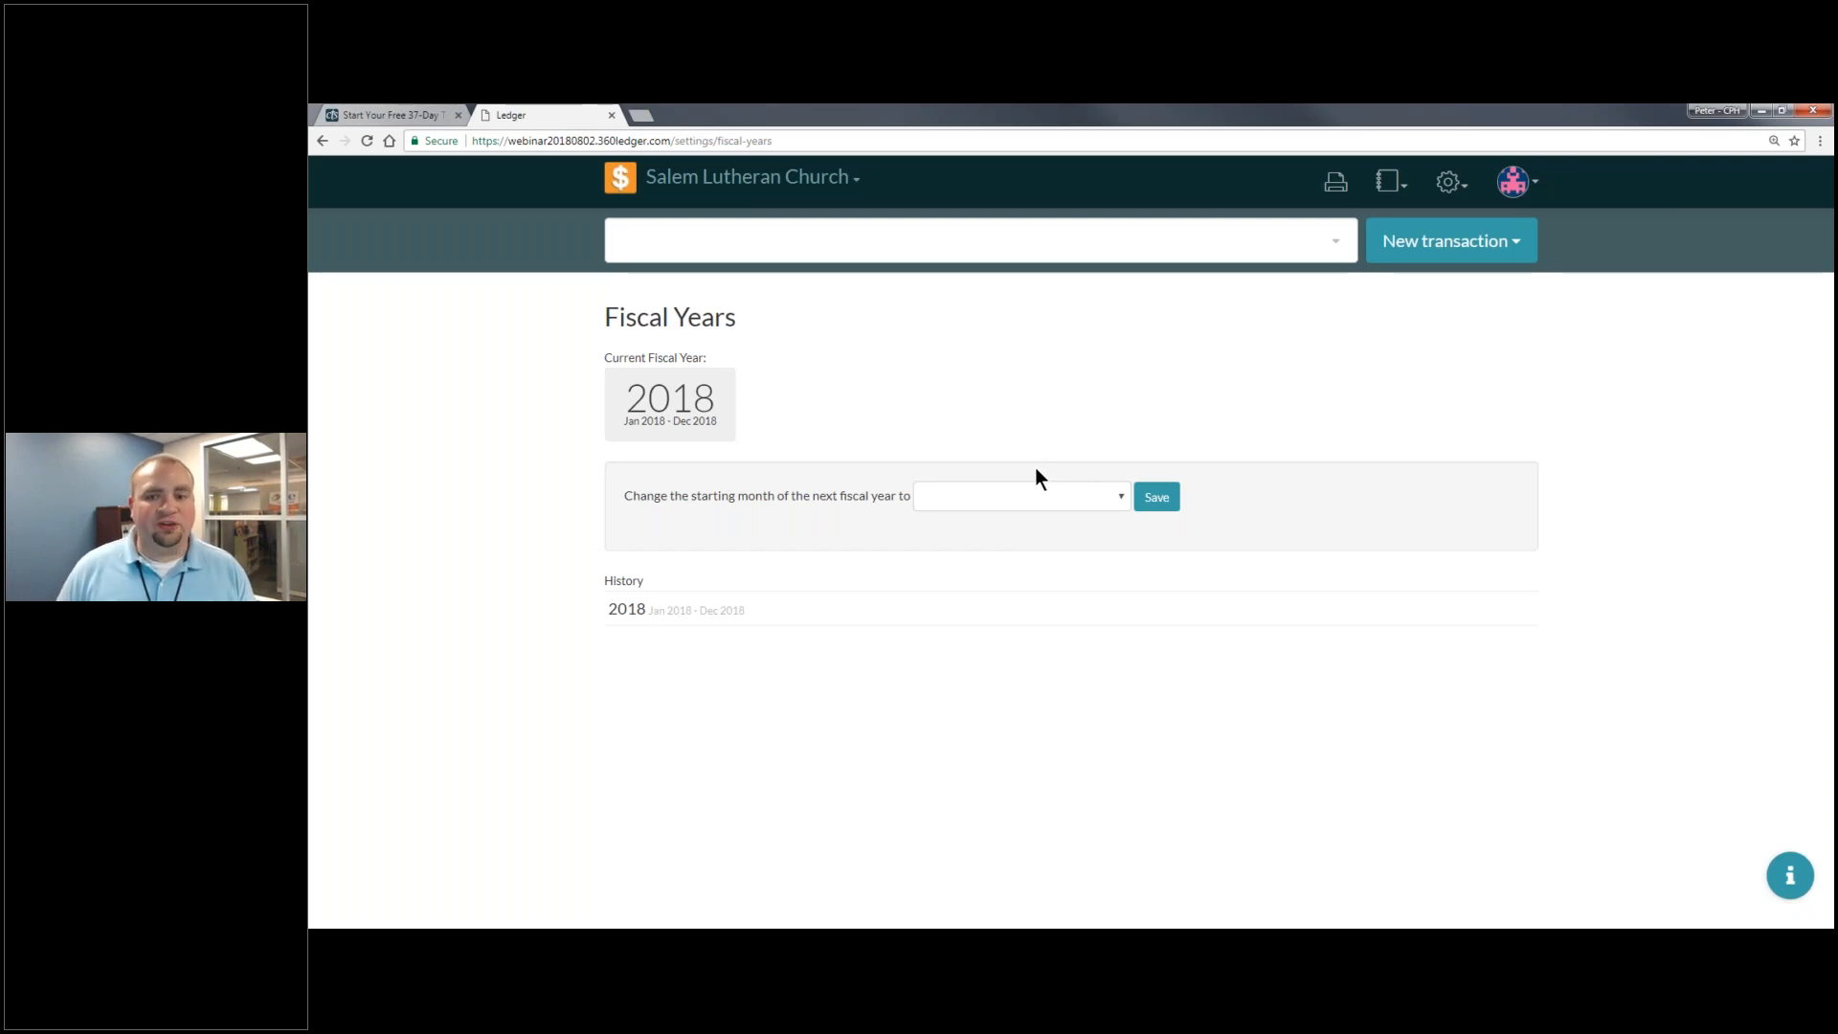
- Return to the Budgets page and switch the grid to fiscal year 2019
click(1449, 182)
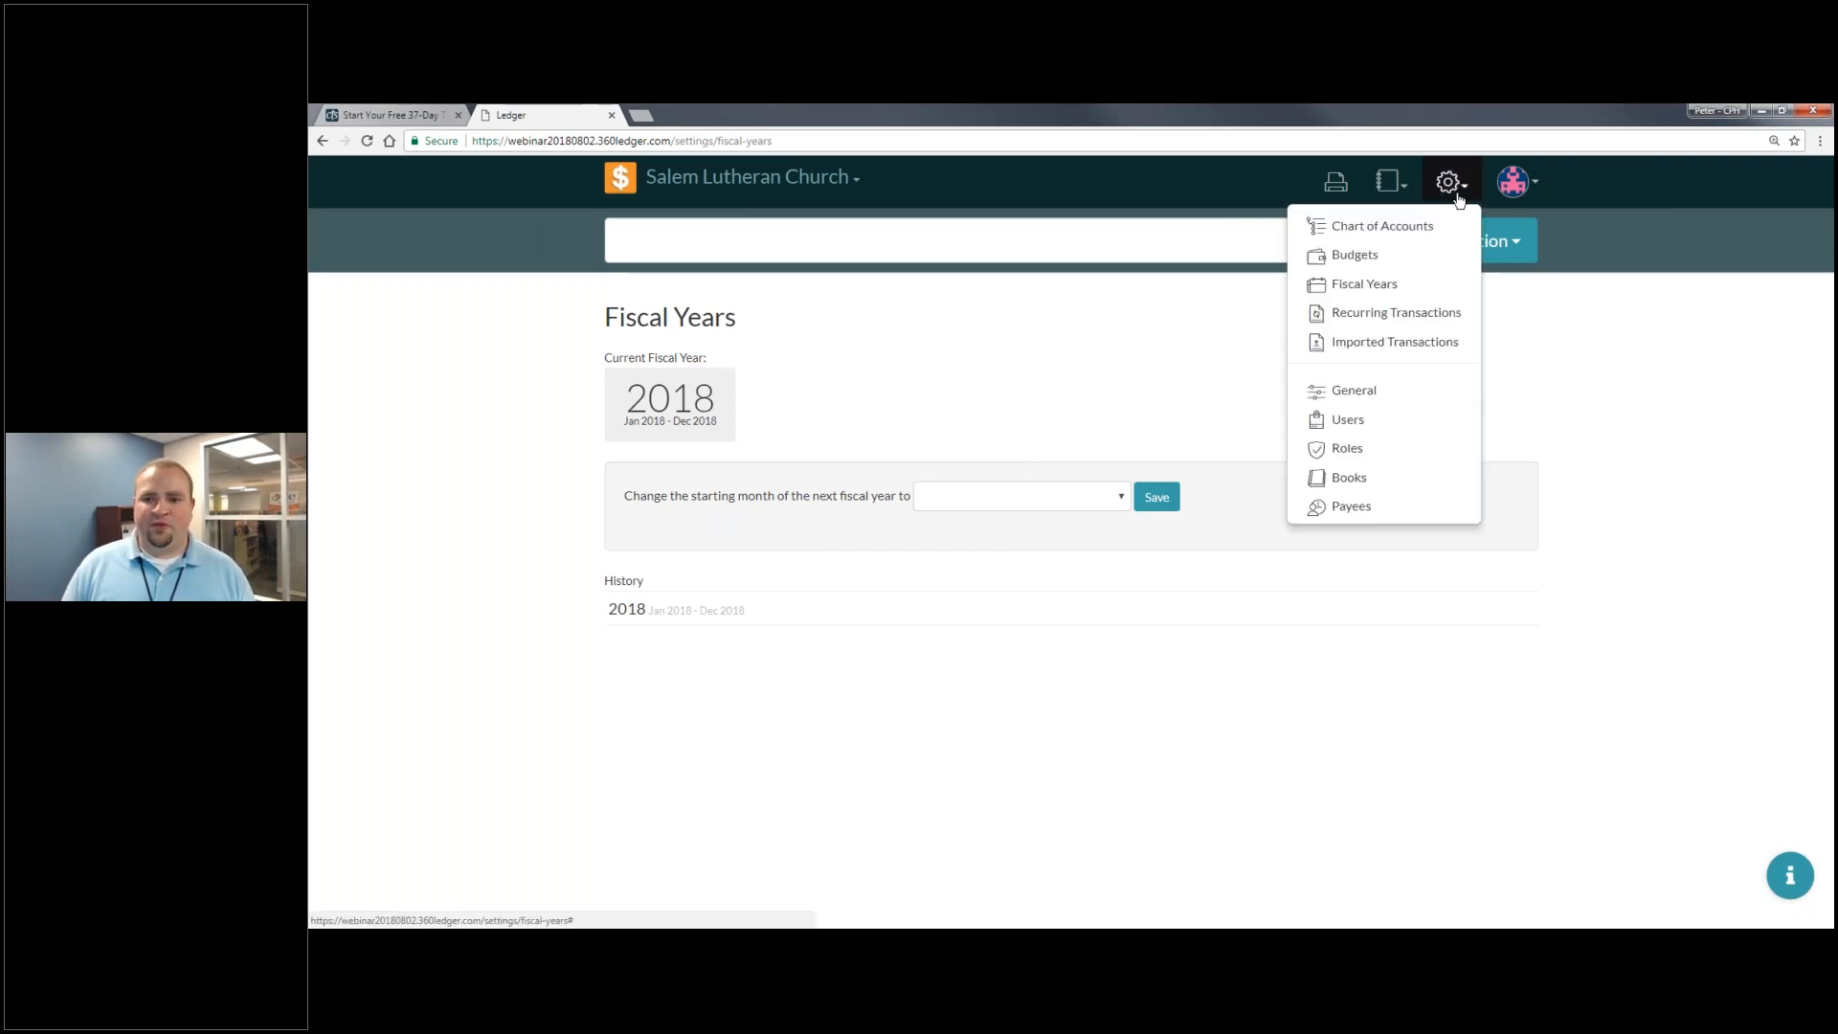
click(1400, 248)
click(1506, 311)
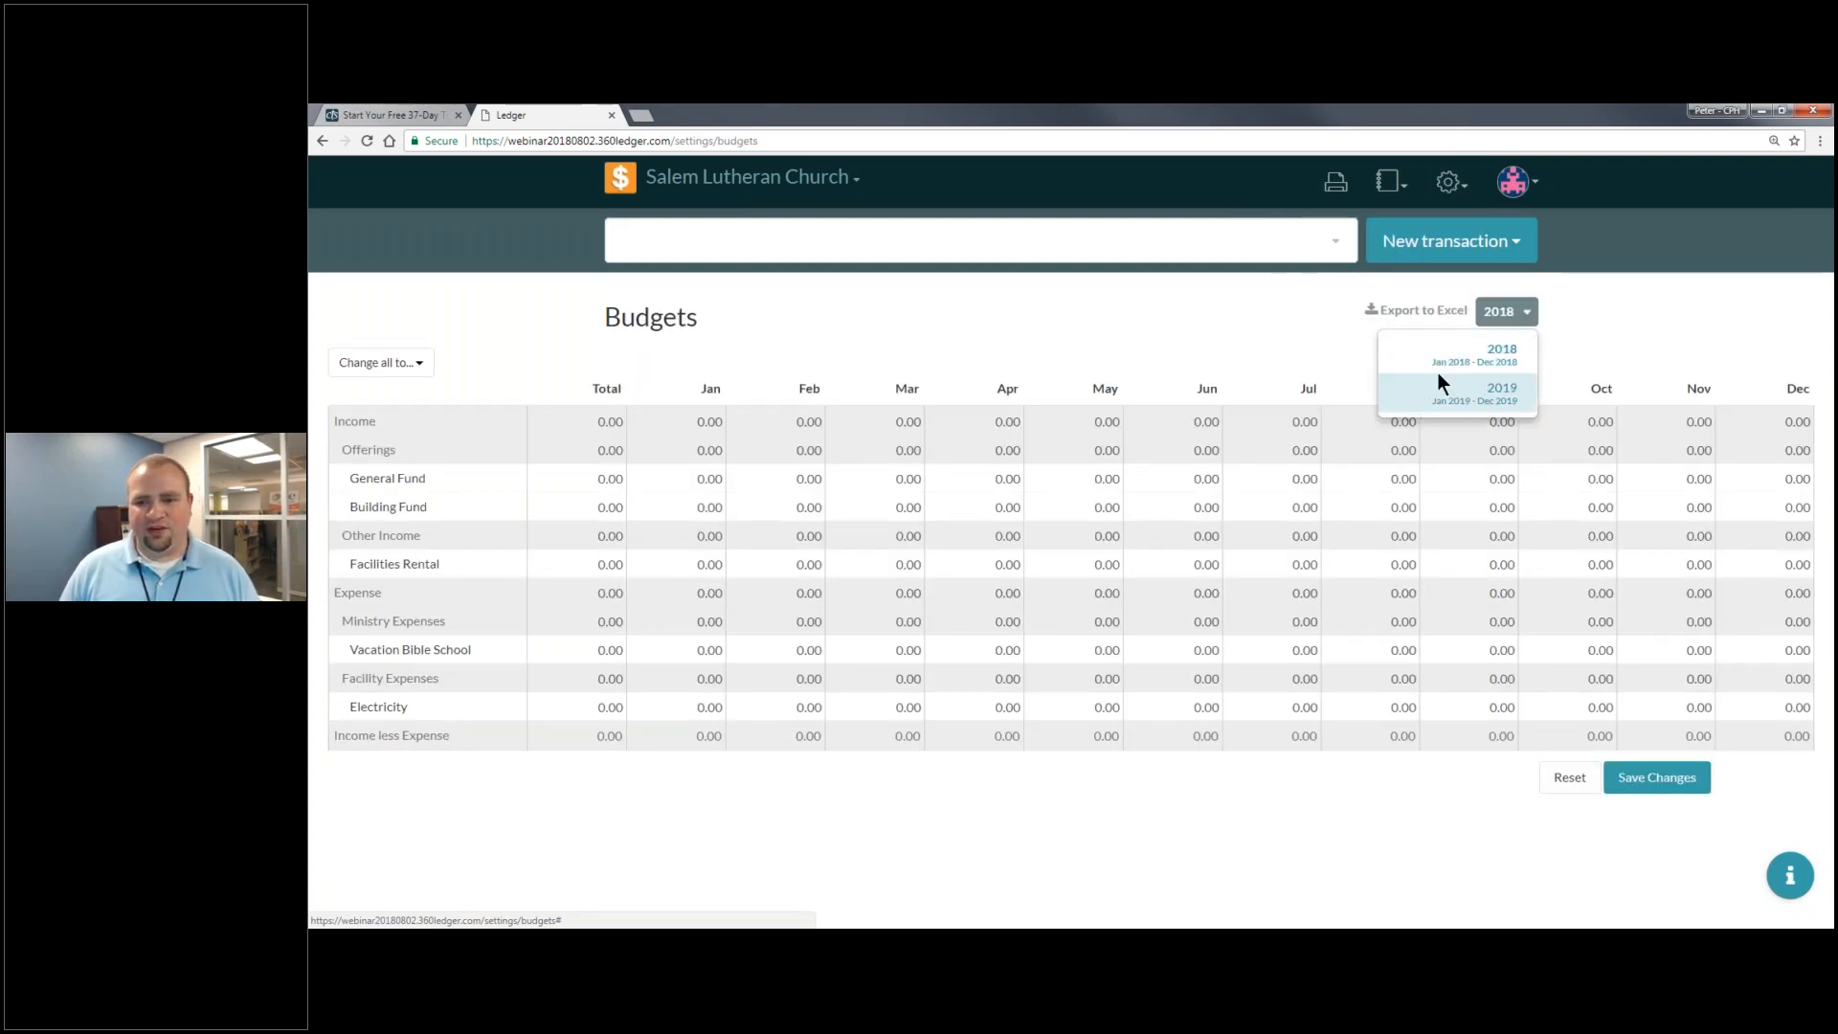
click(1438, 378)
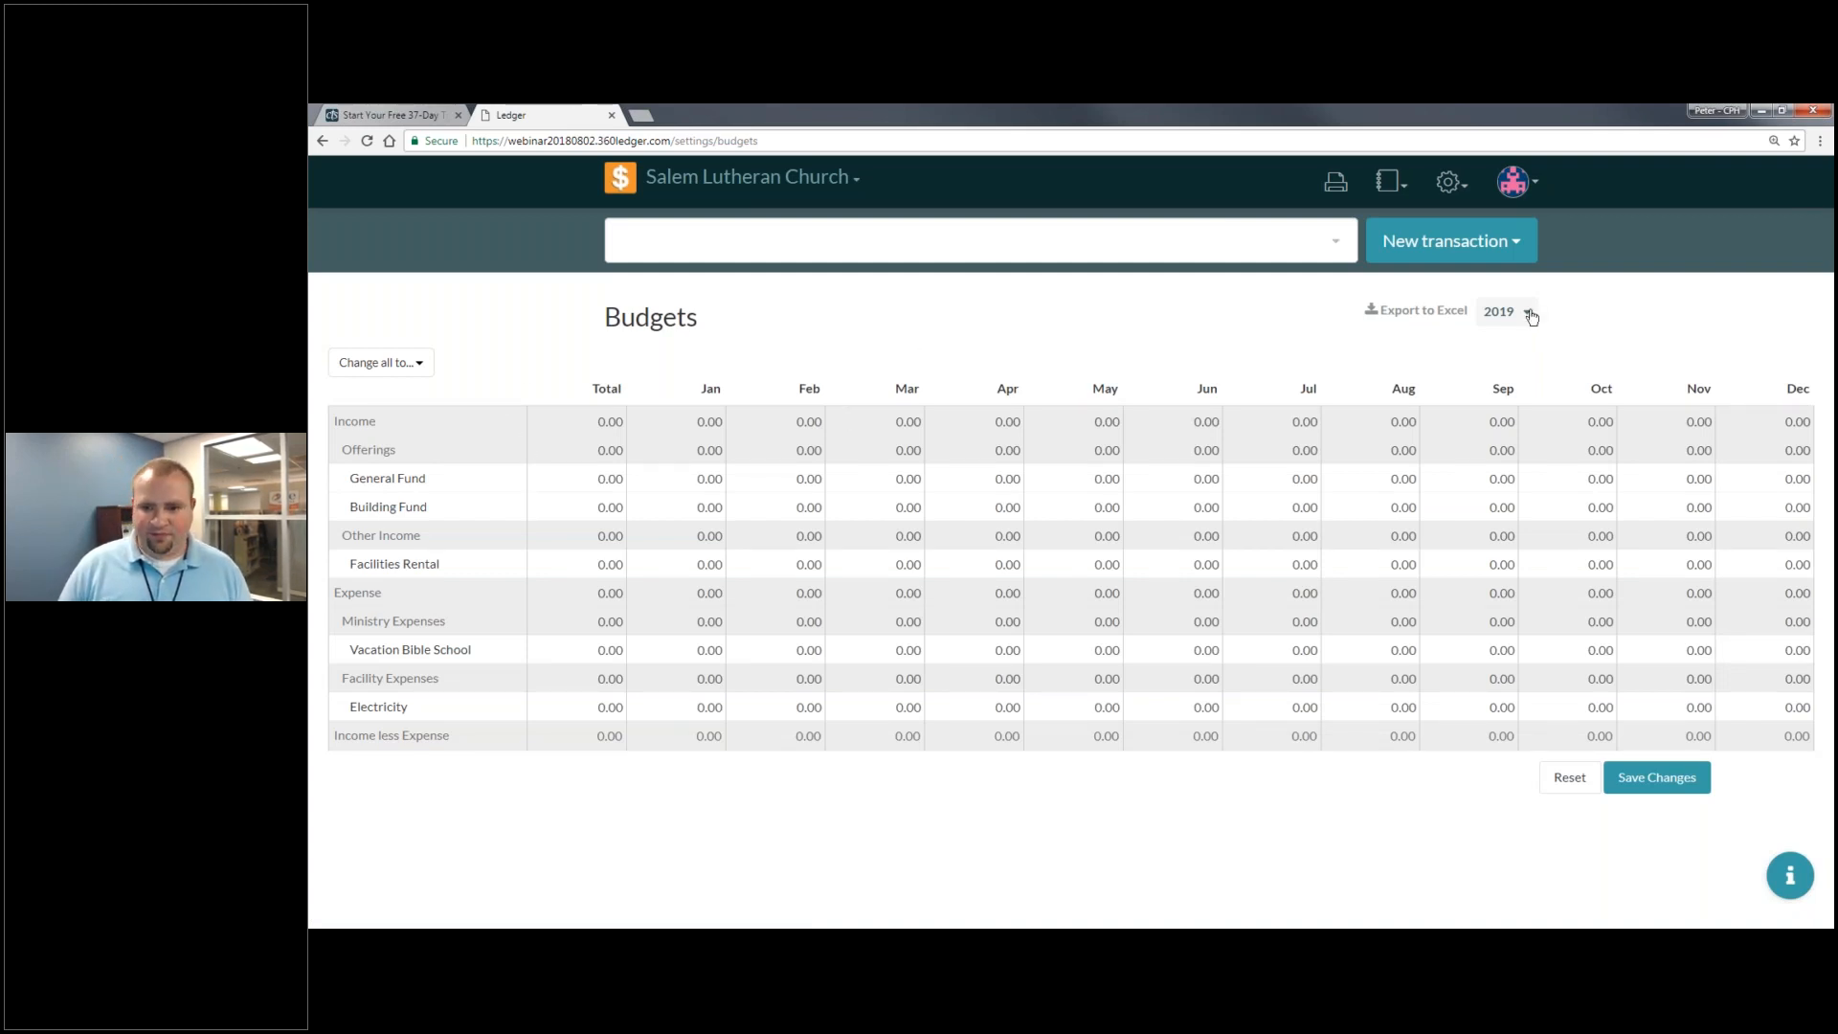
- Enter a 500000 General Fund yearly total and 150000 for Building Fund in June
click(607, 479)
text(50000)
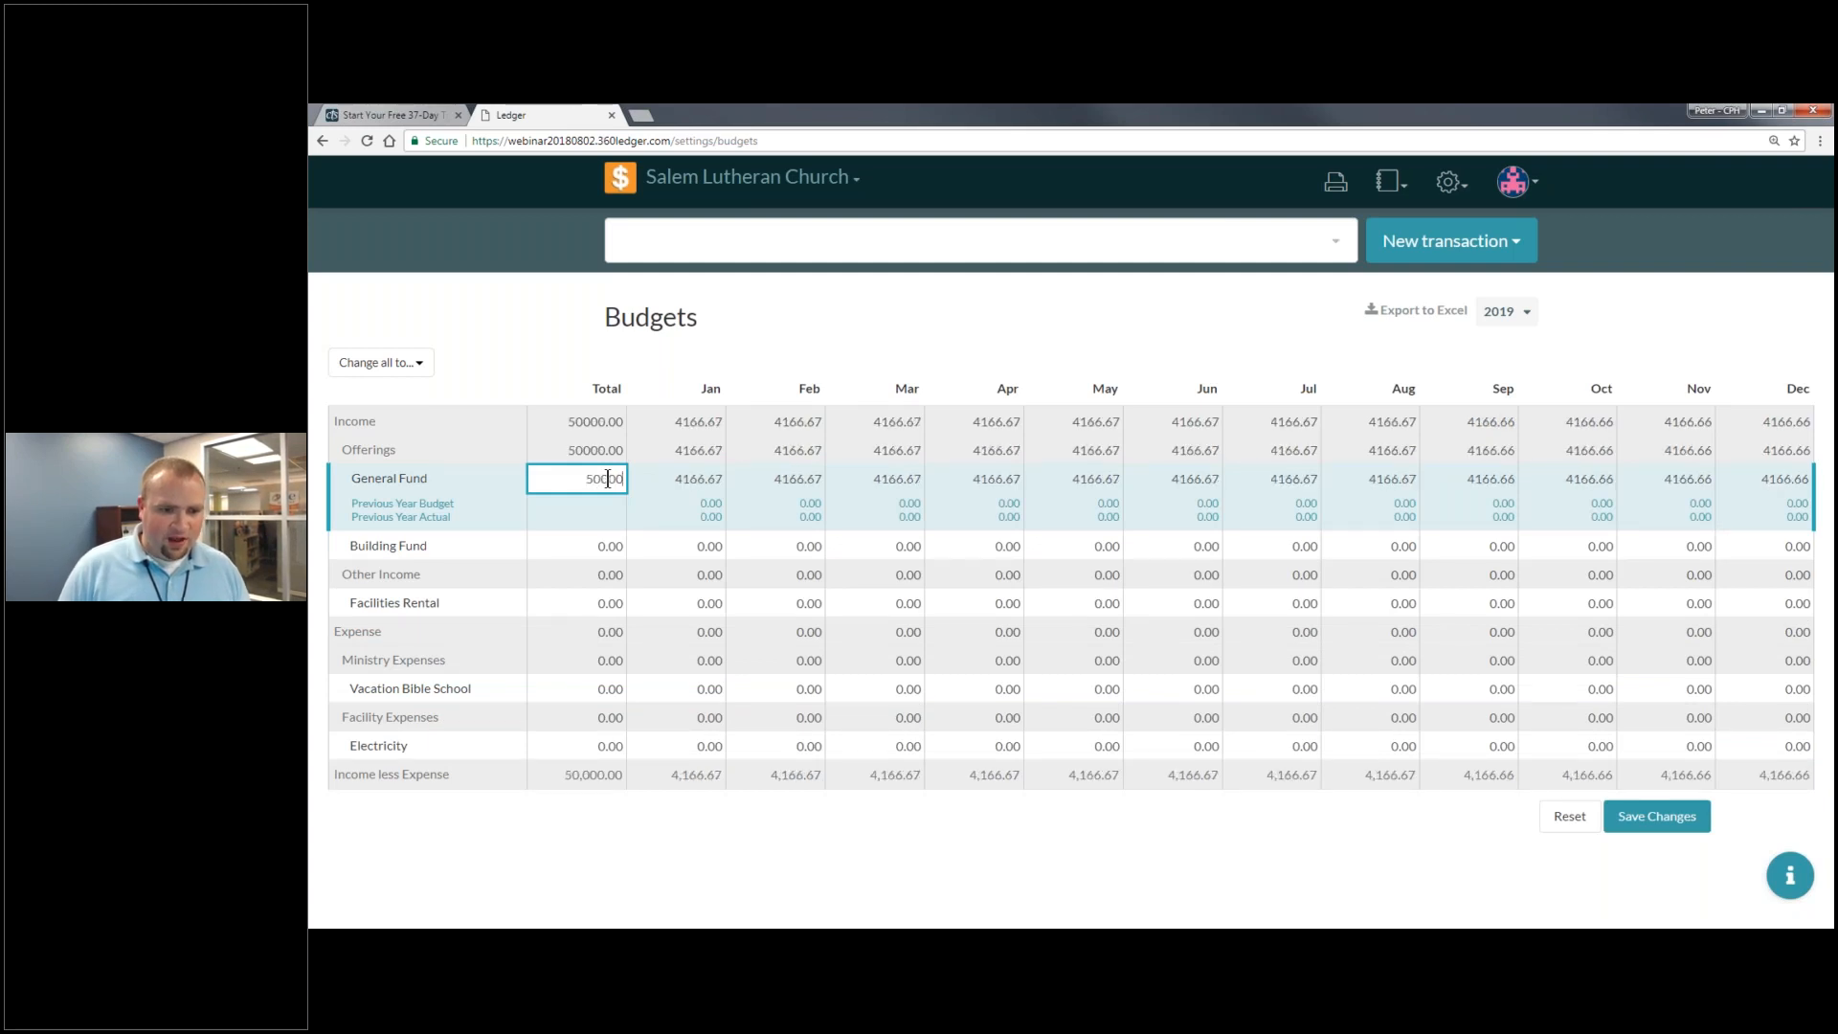
text(0)
click(466, 500)
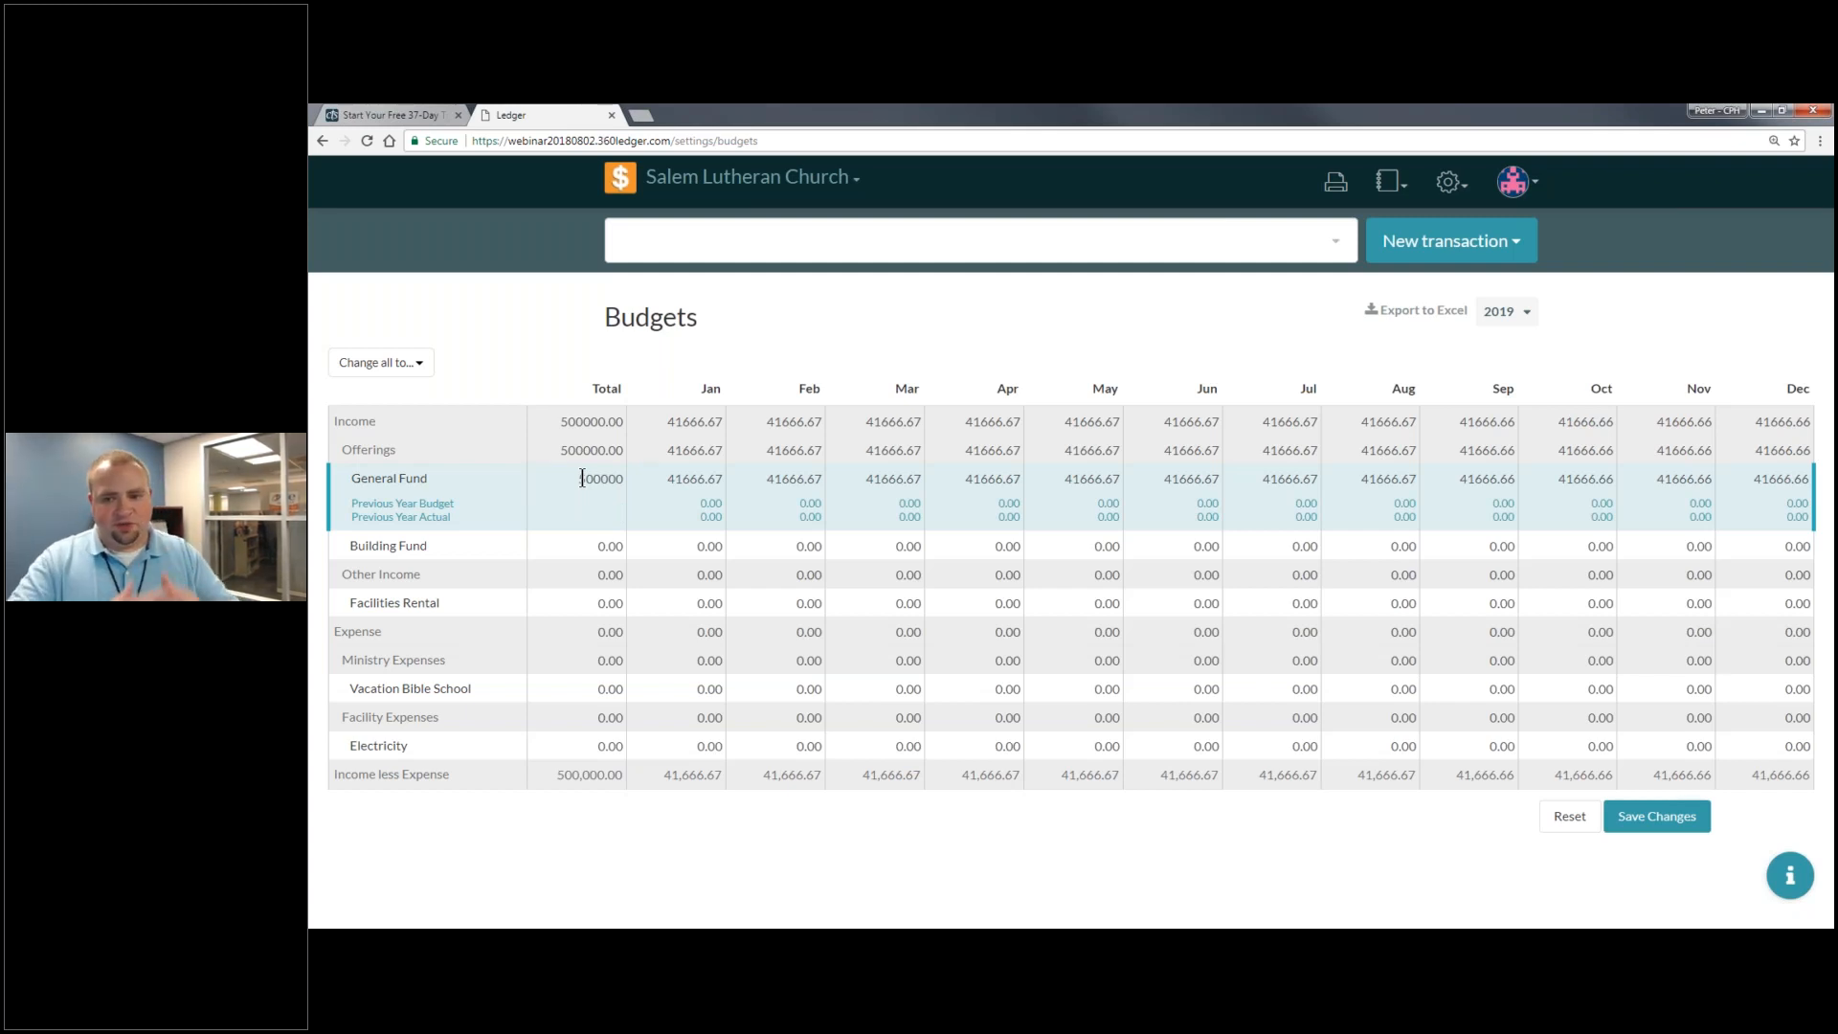
click(608, 546)
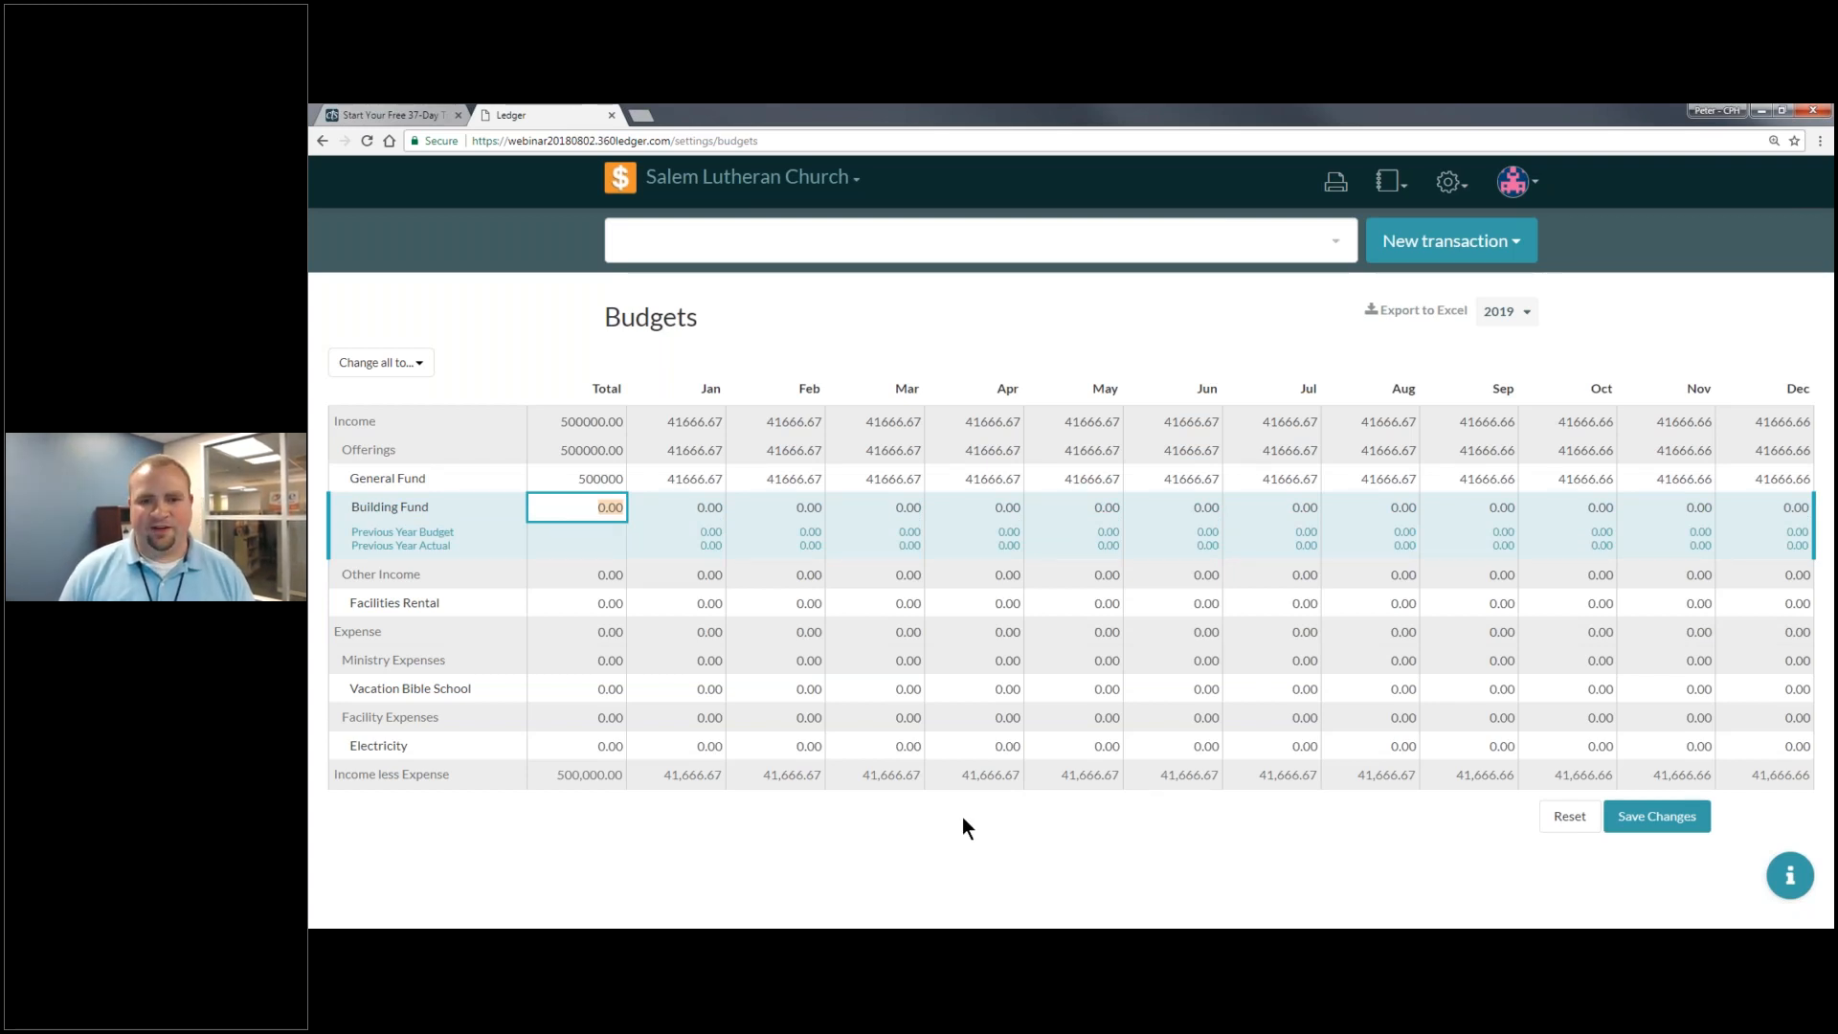
key(Tab)
key(Tab)
key(Tab)
key(Tab)
key(Tab)
key(Tab)
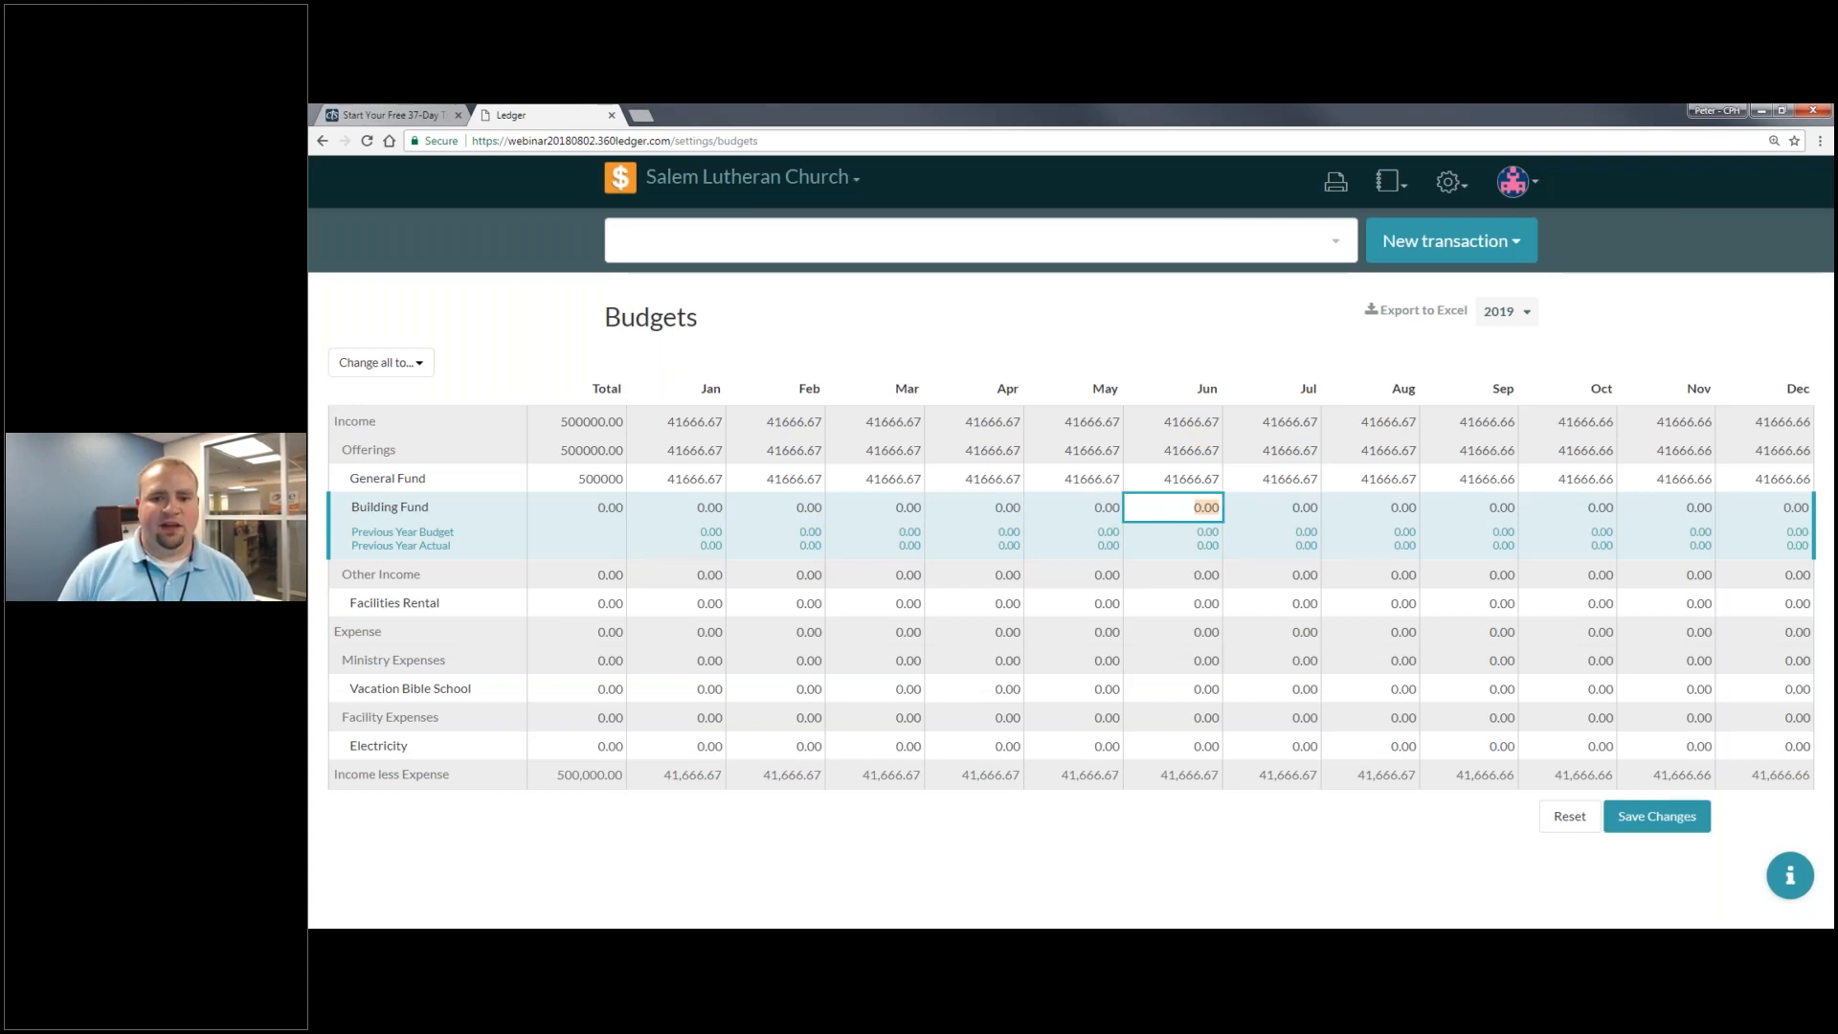
text(150000)
key(Tab)
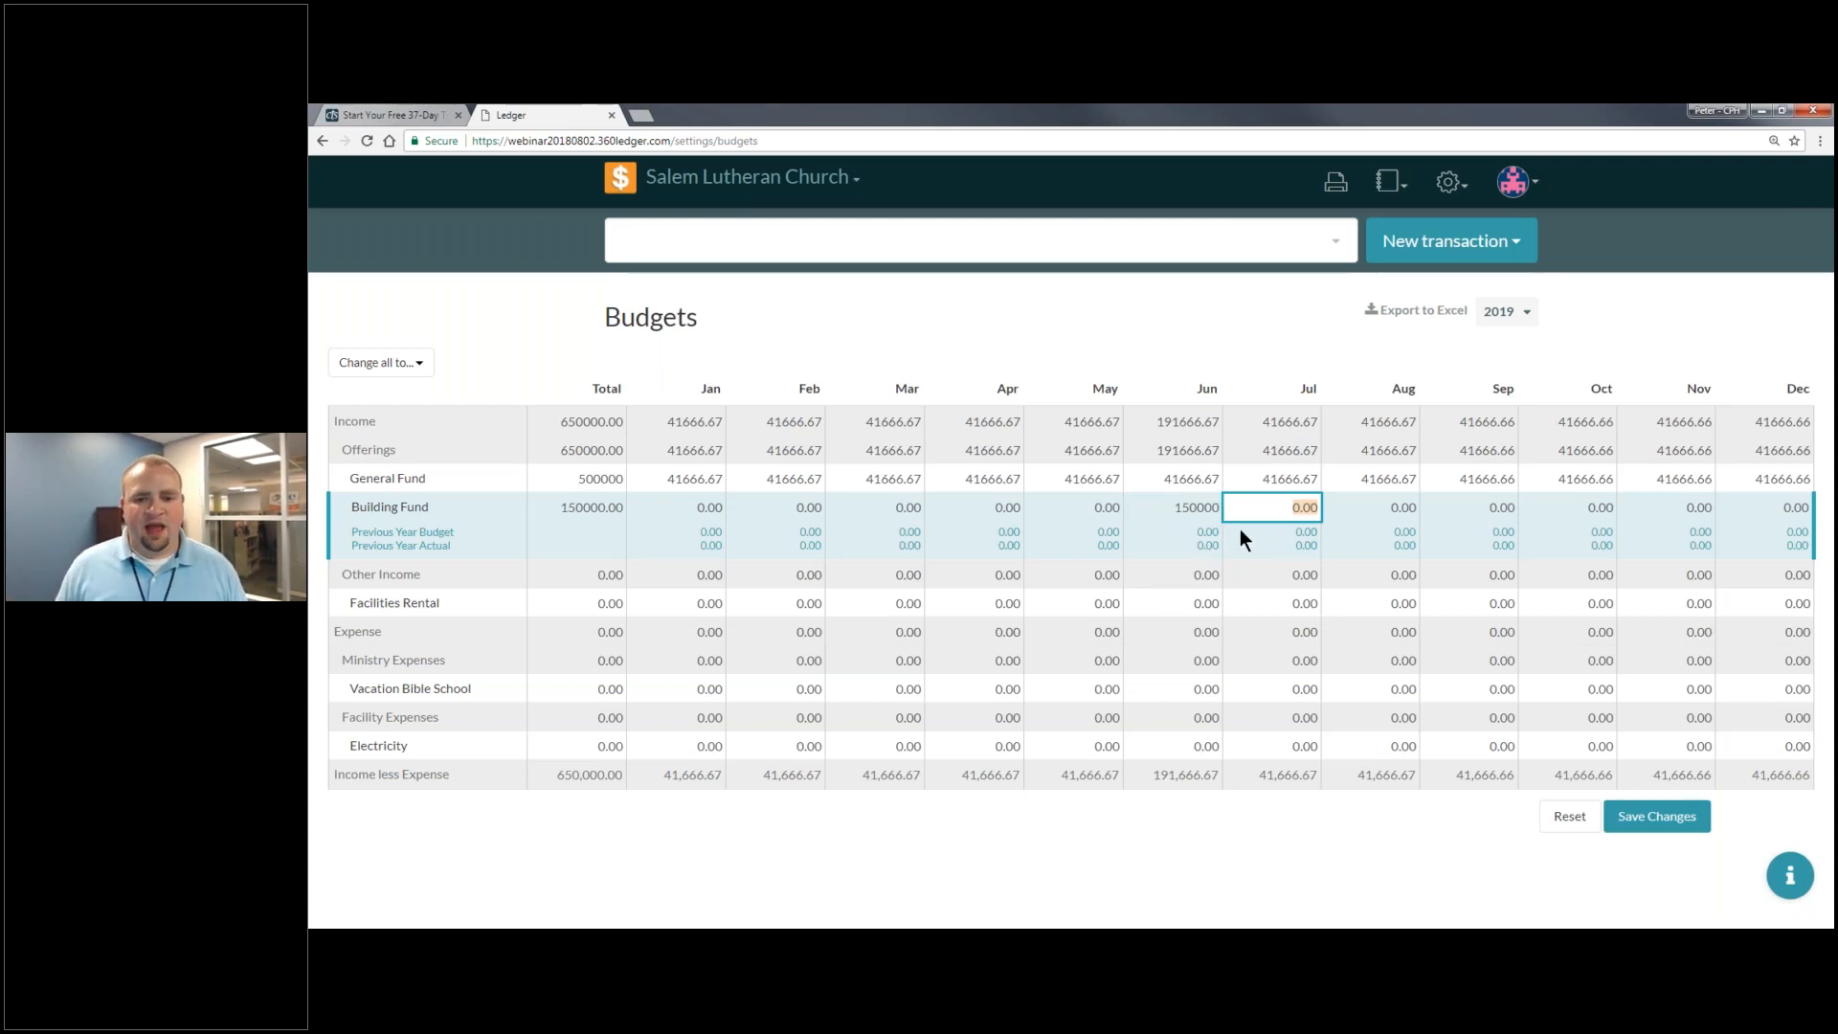
- Set General Fund to 550000 in December and 375000 in June
click(1722, 477)
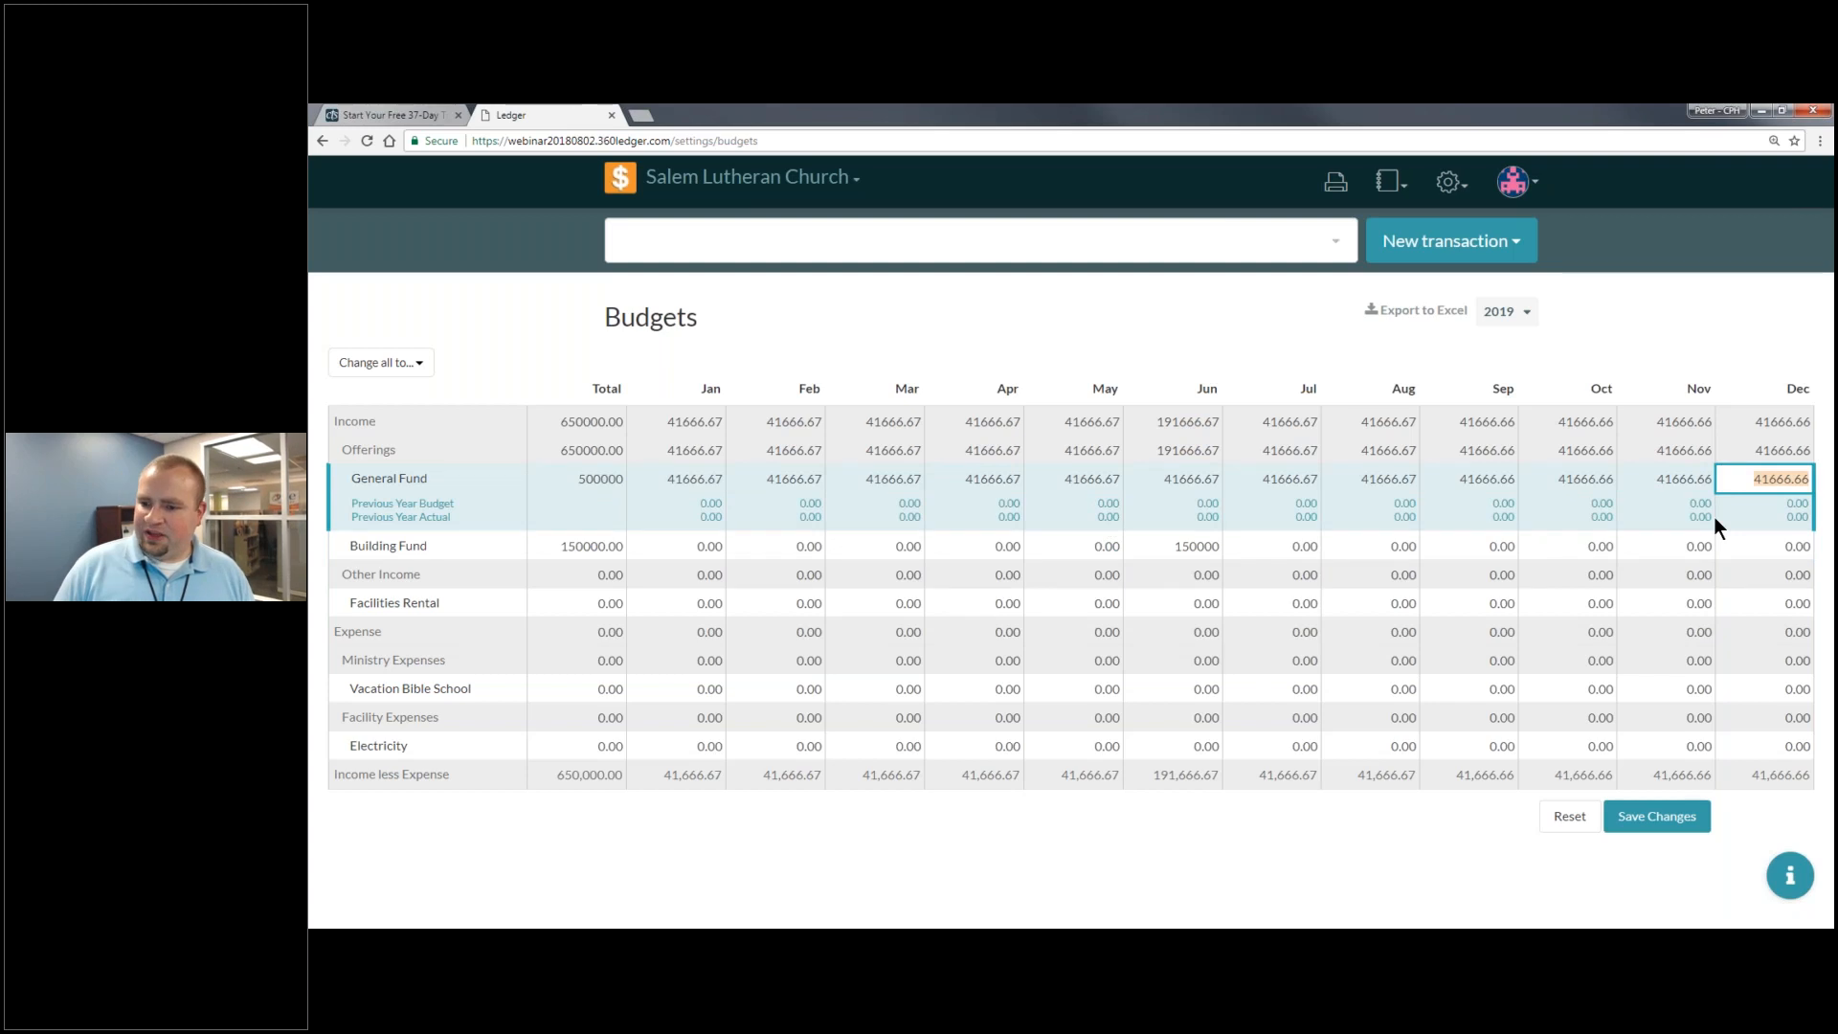
text(5)
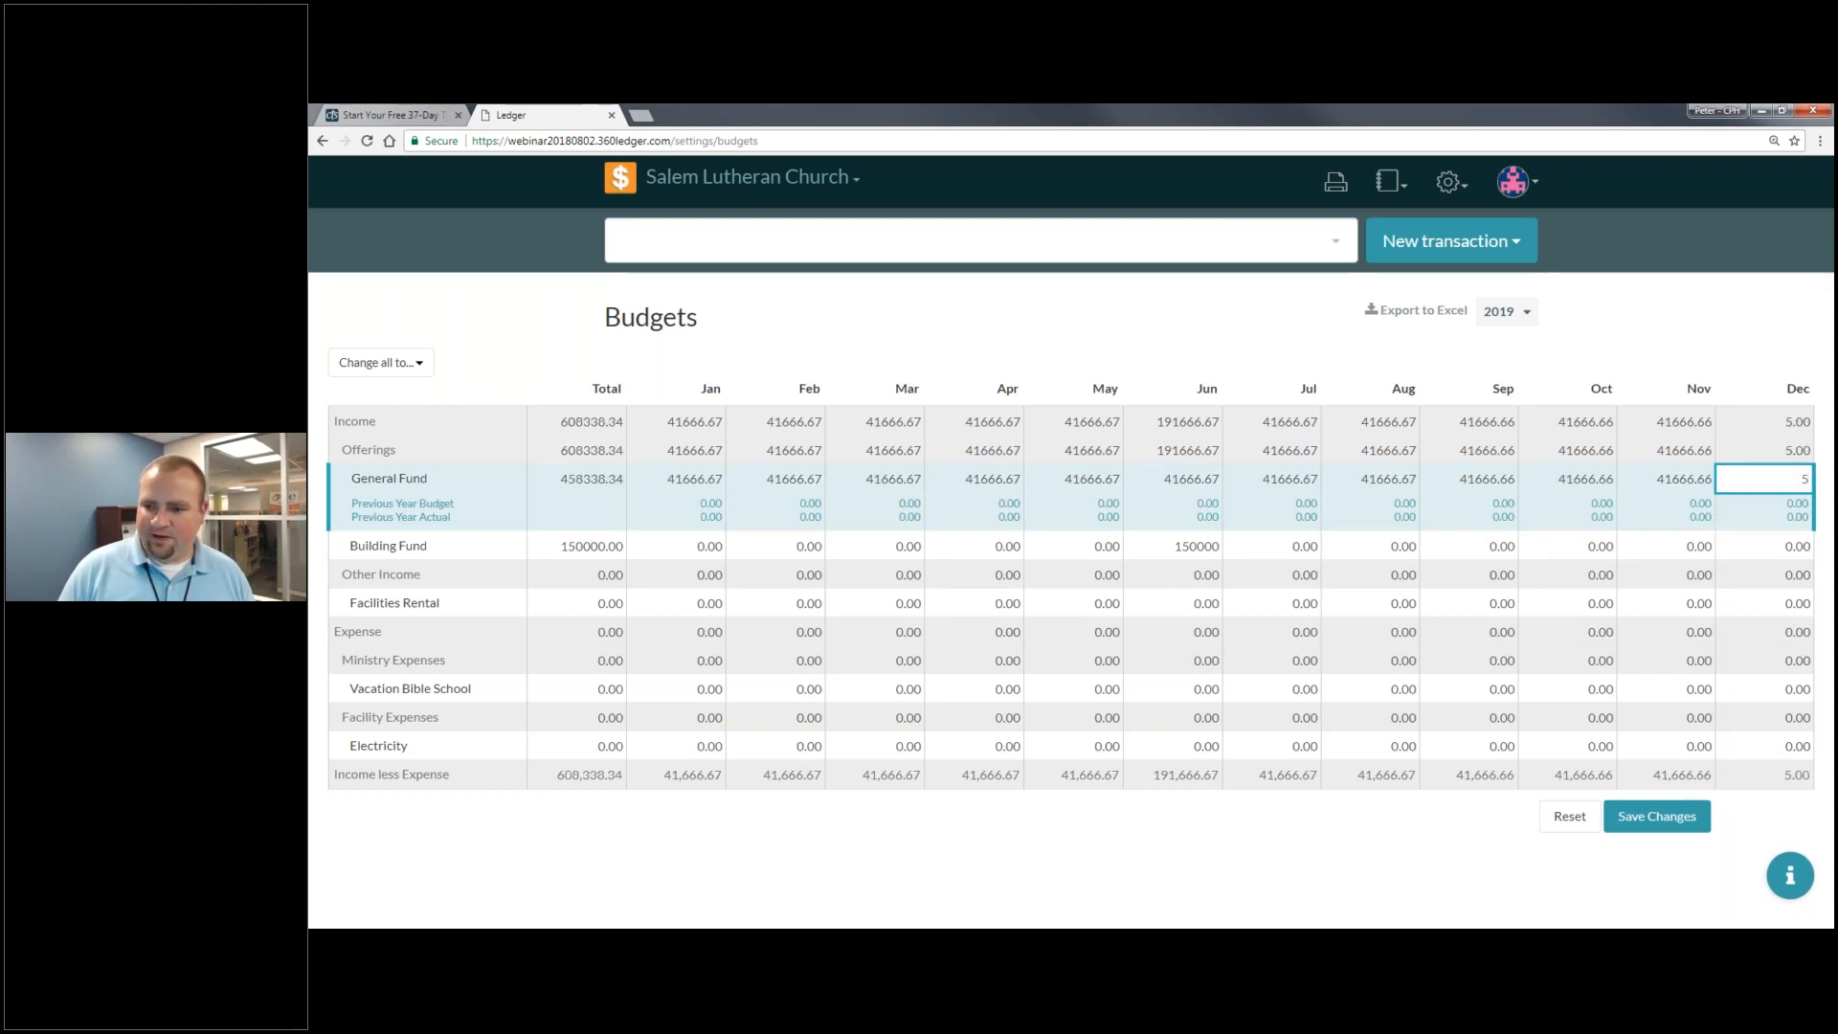
text(50000)
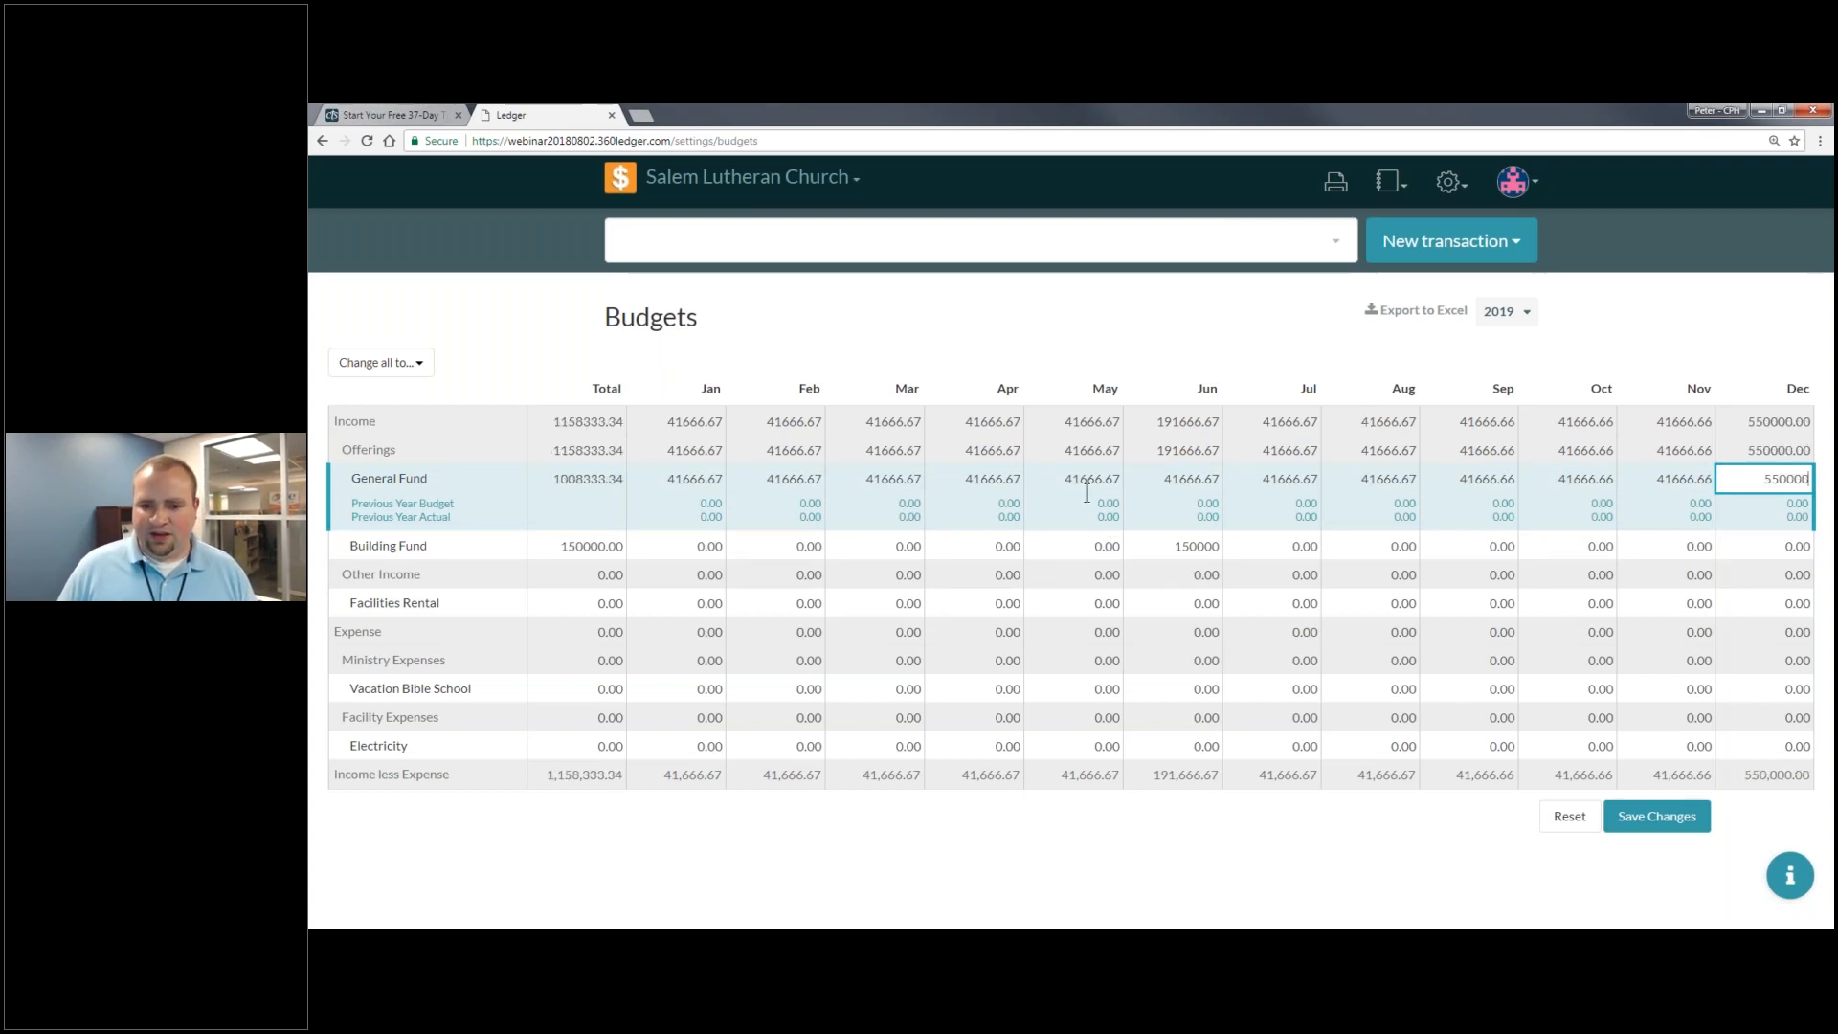
click(1153, 484)
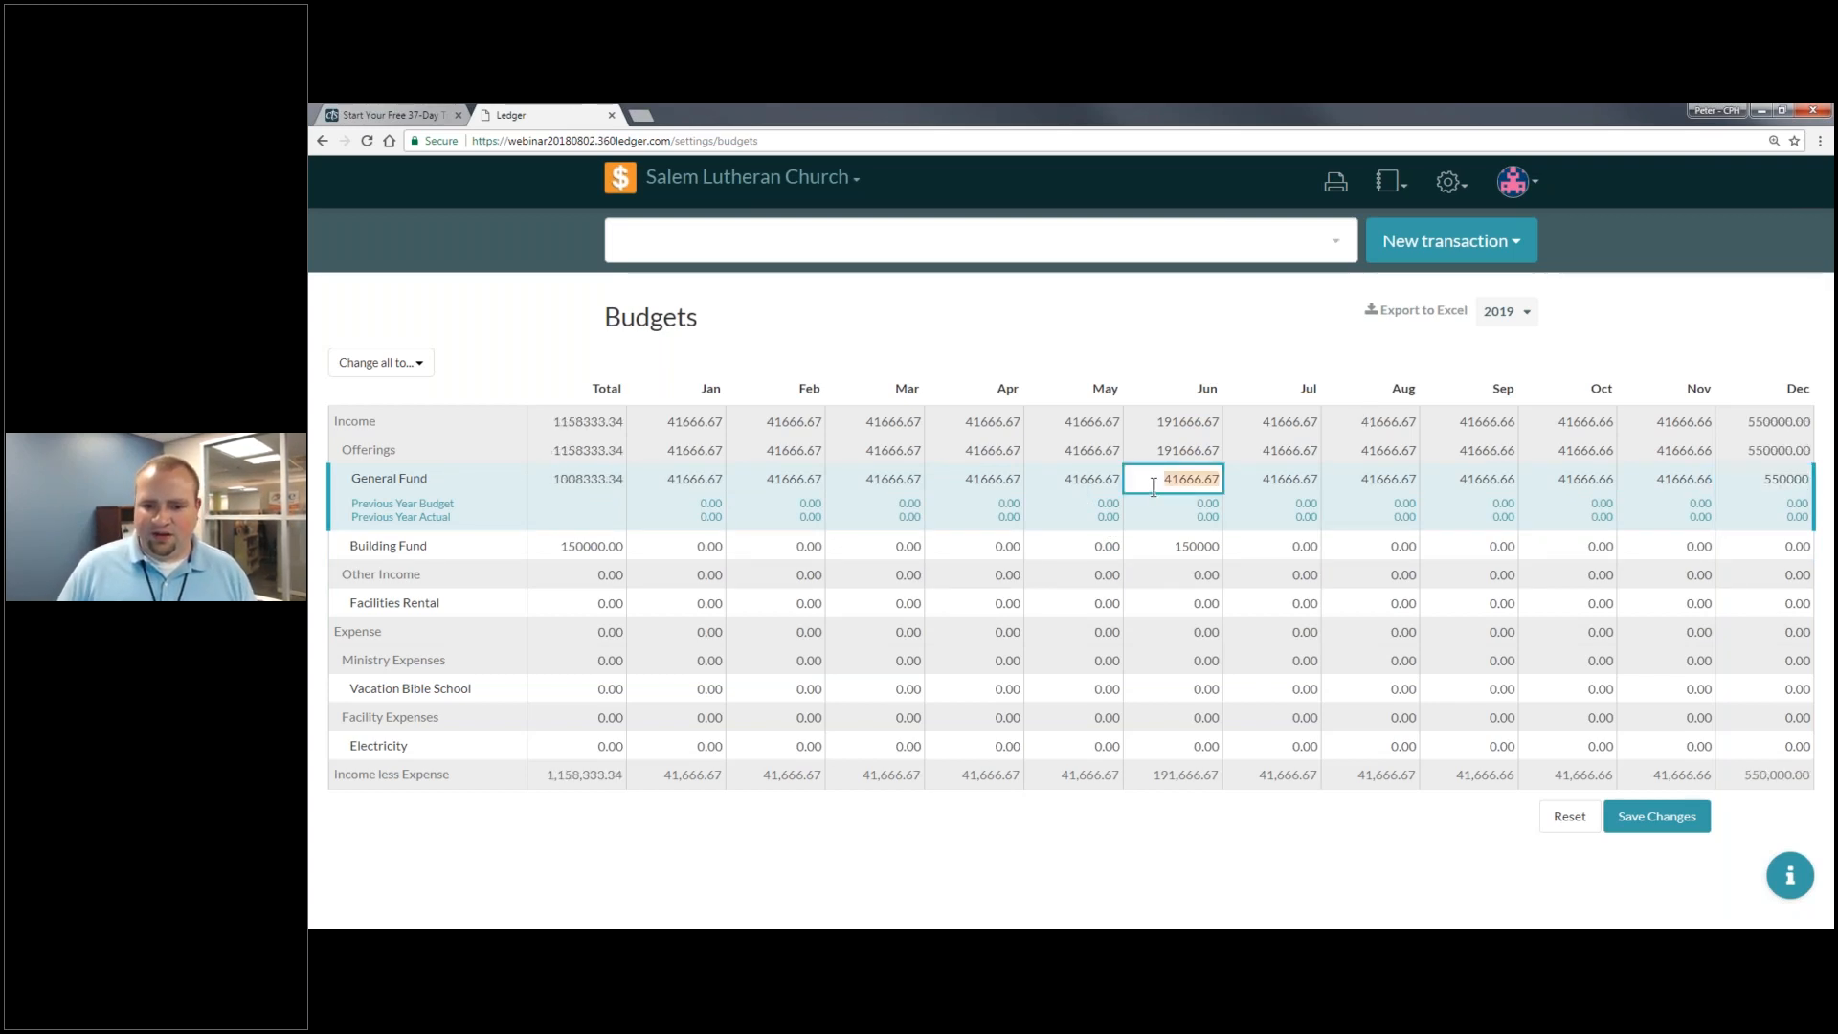
text(375000)
click(1191, 545)
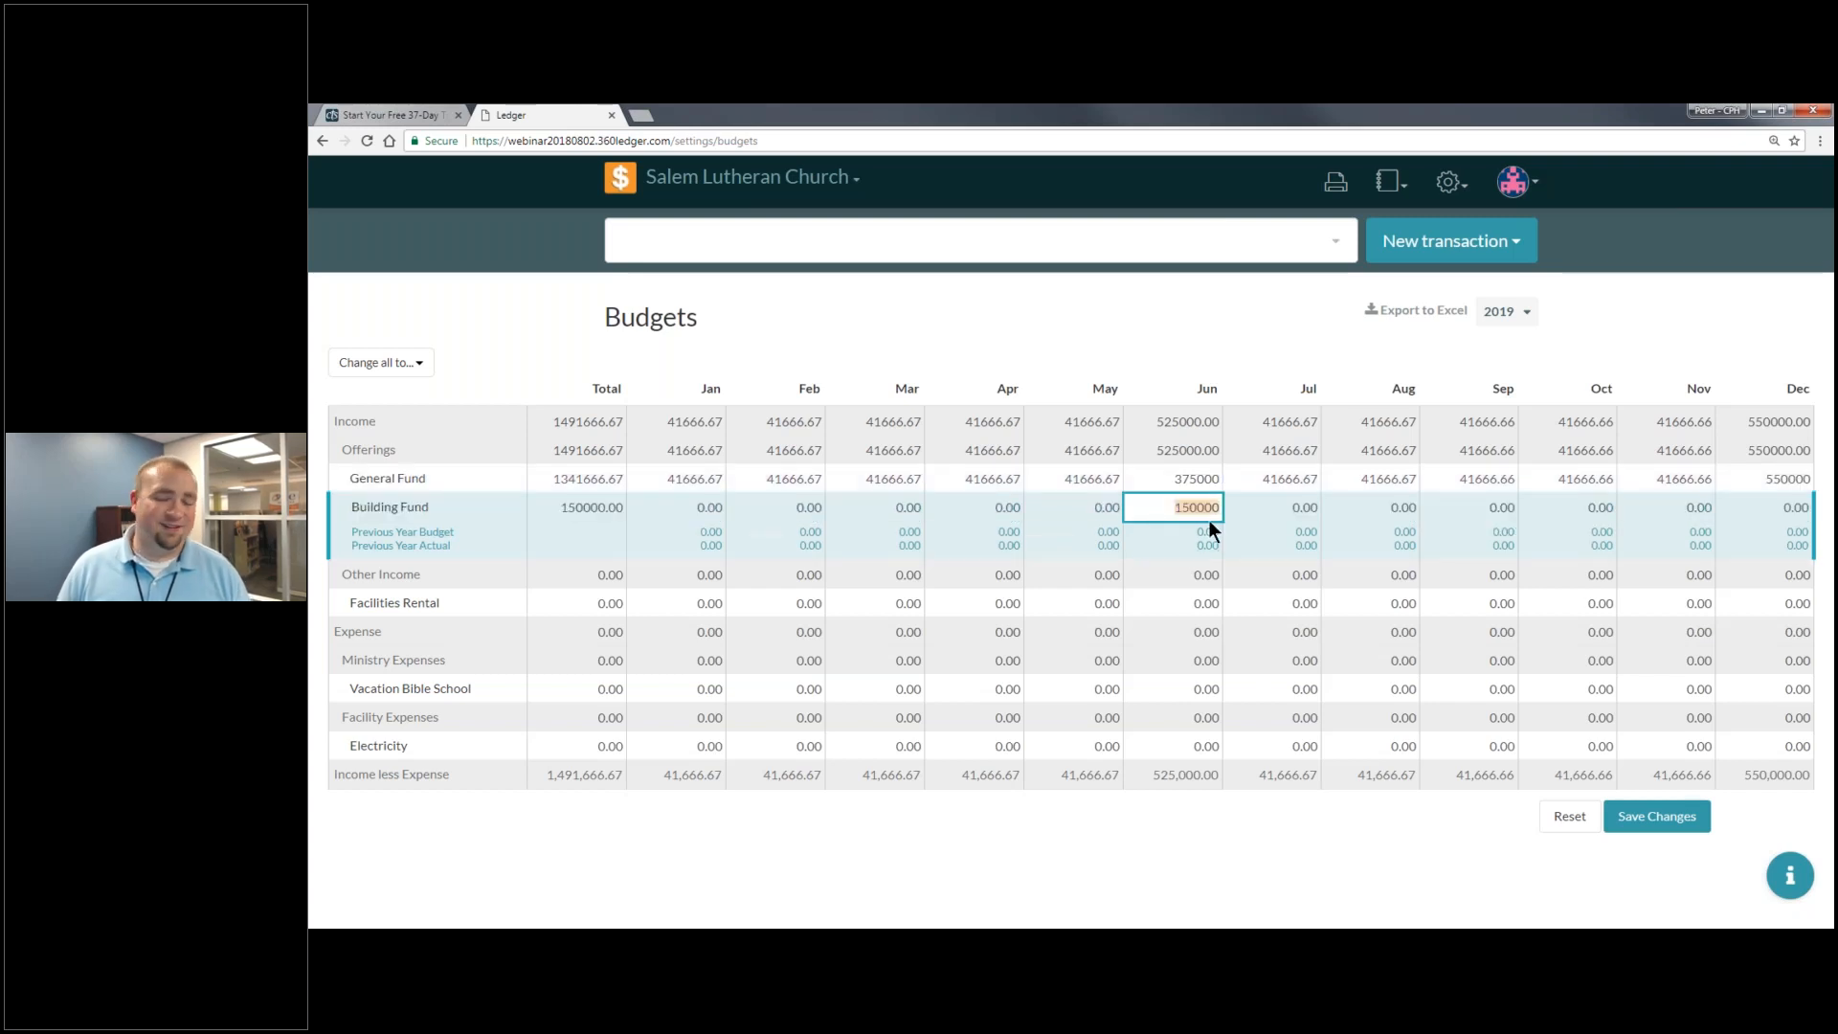
click(1174, 468)
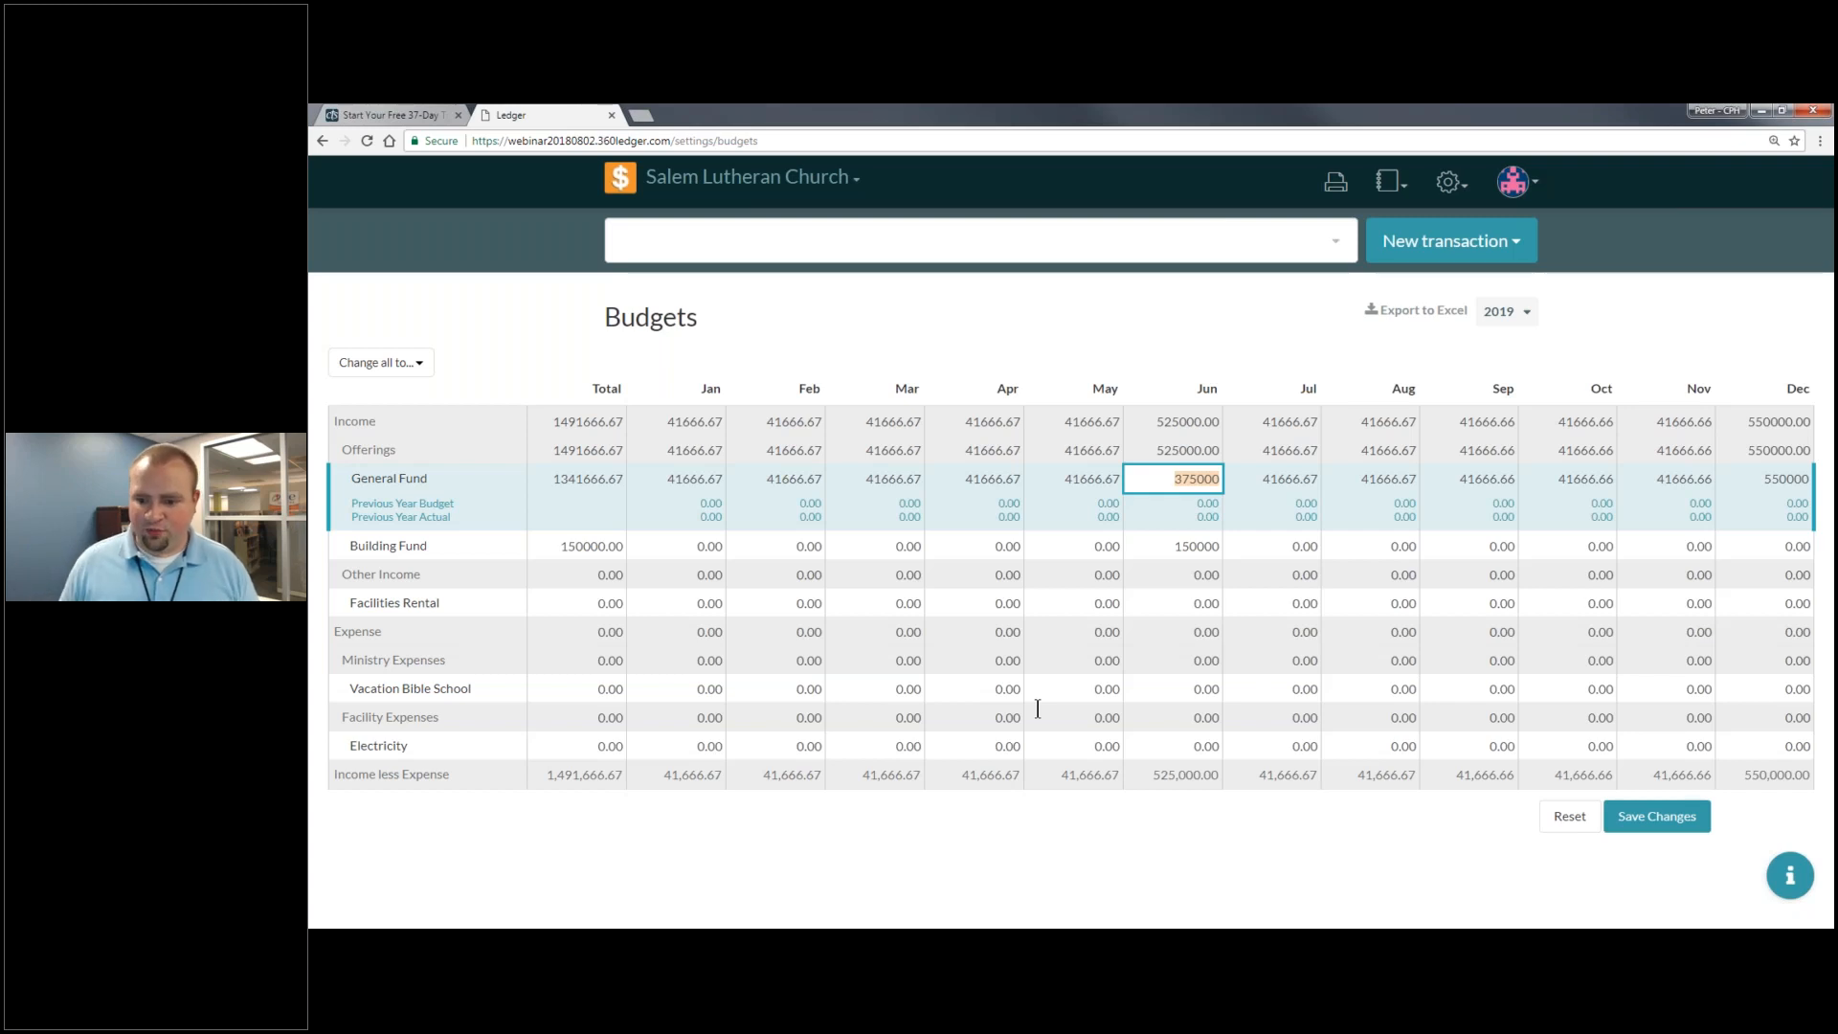
- Open the 'Adding a Budget' help article in a new browser tab, then close that tab
click(1798, 861)
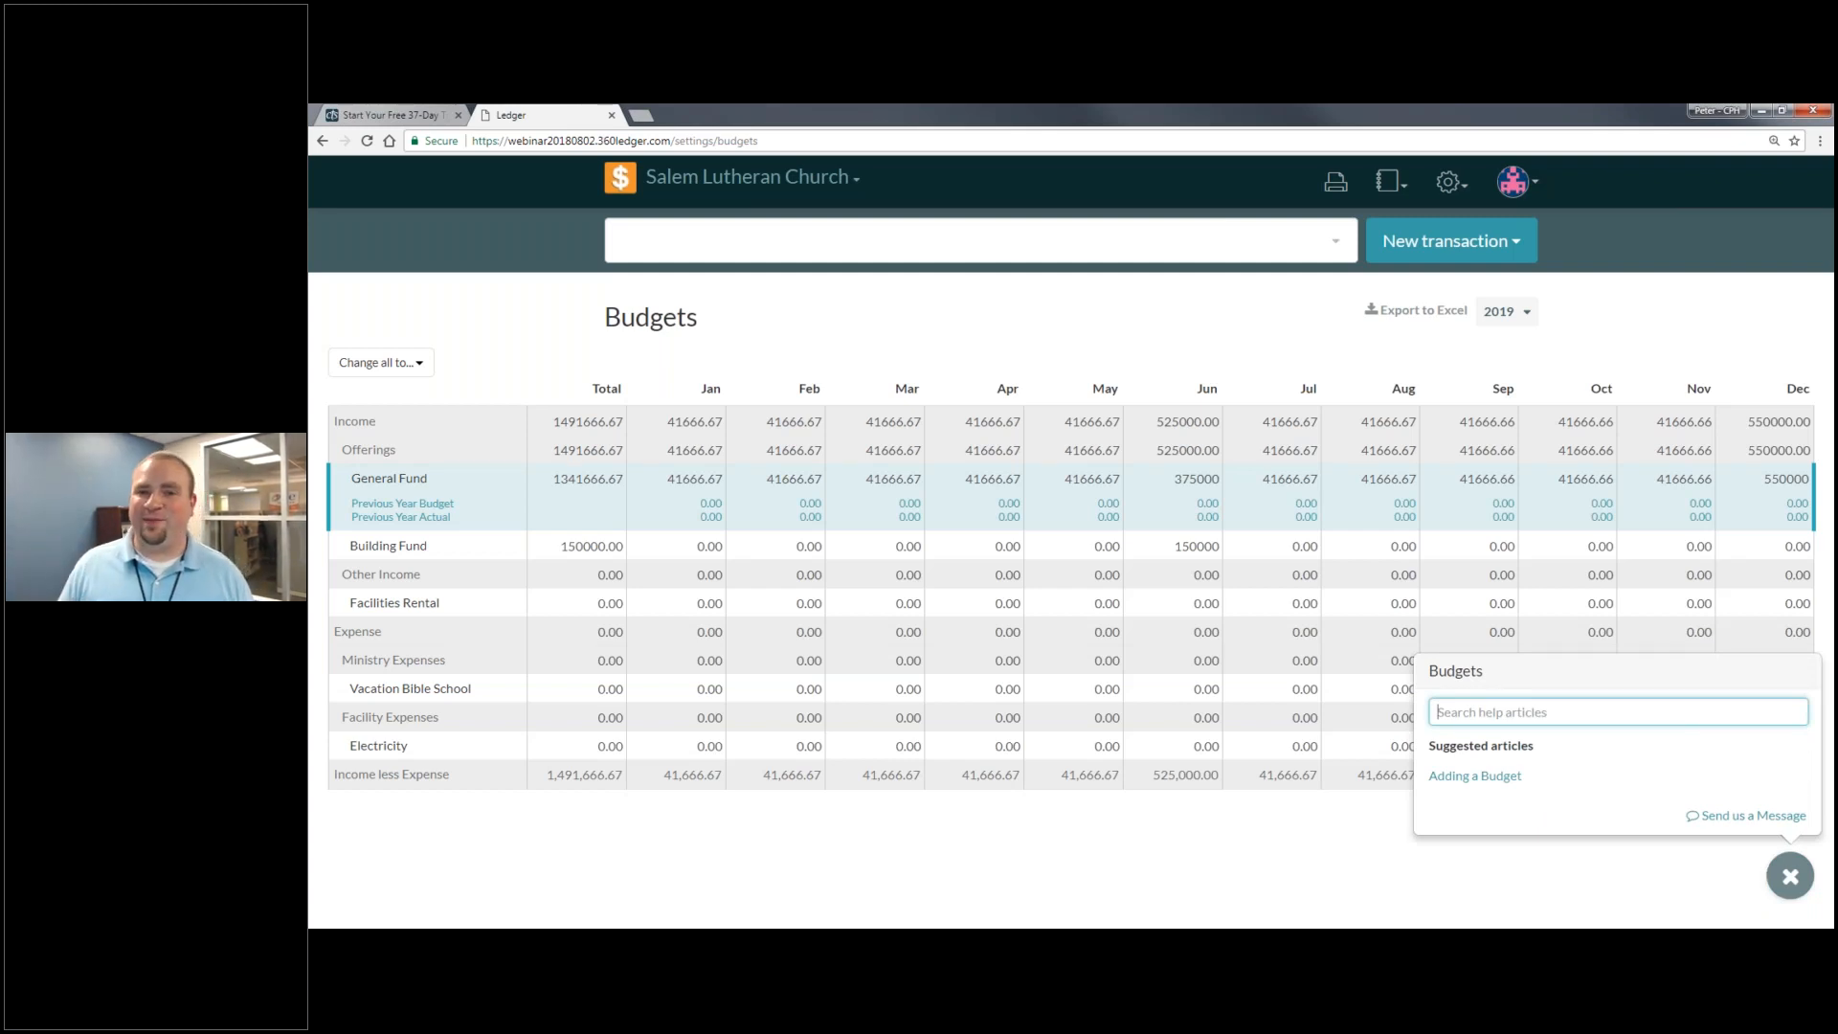
click(1508, 777)
scroll(1500, 589, down, 15)
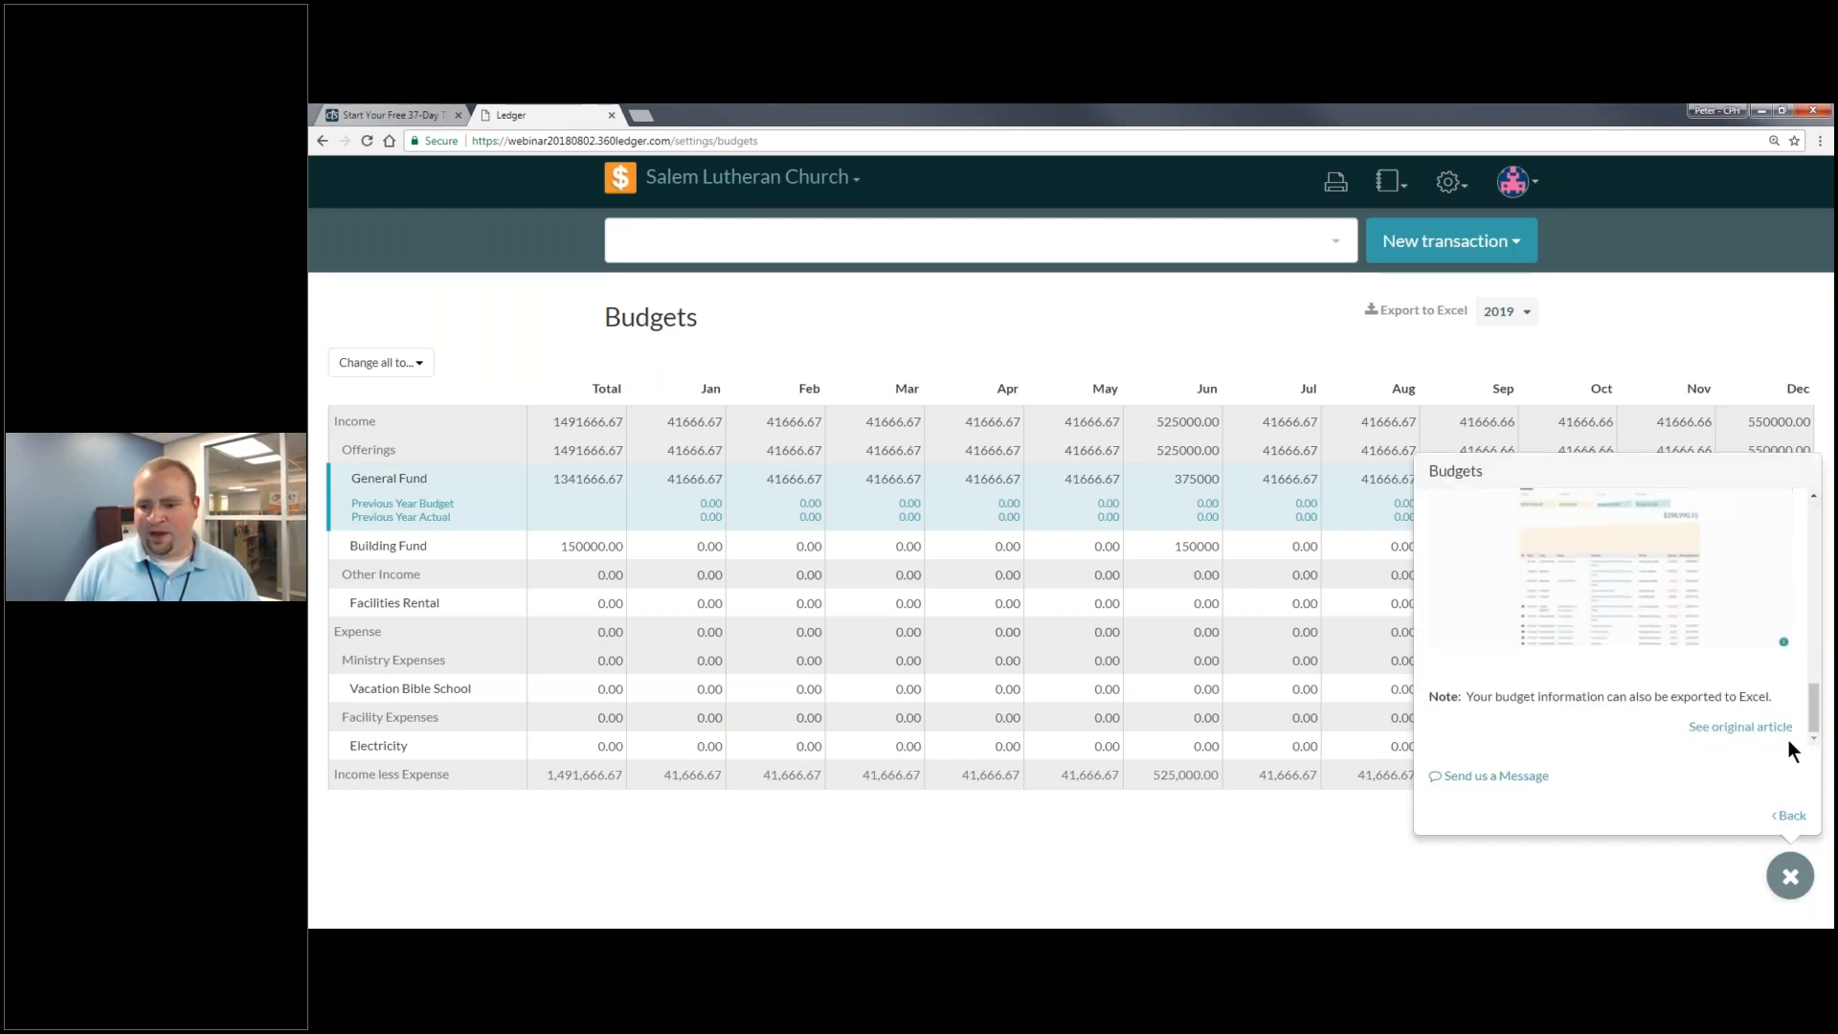
click(1786, 729)
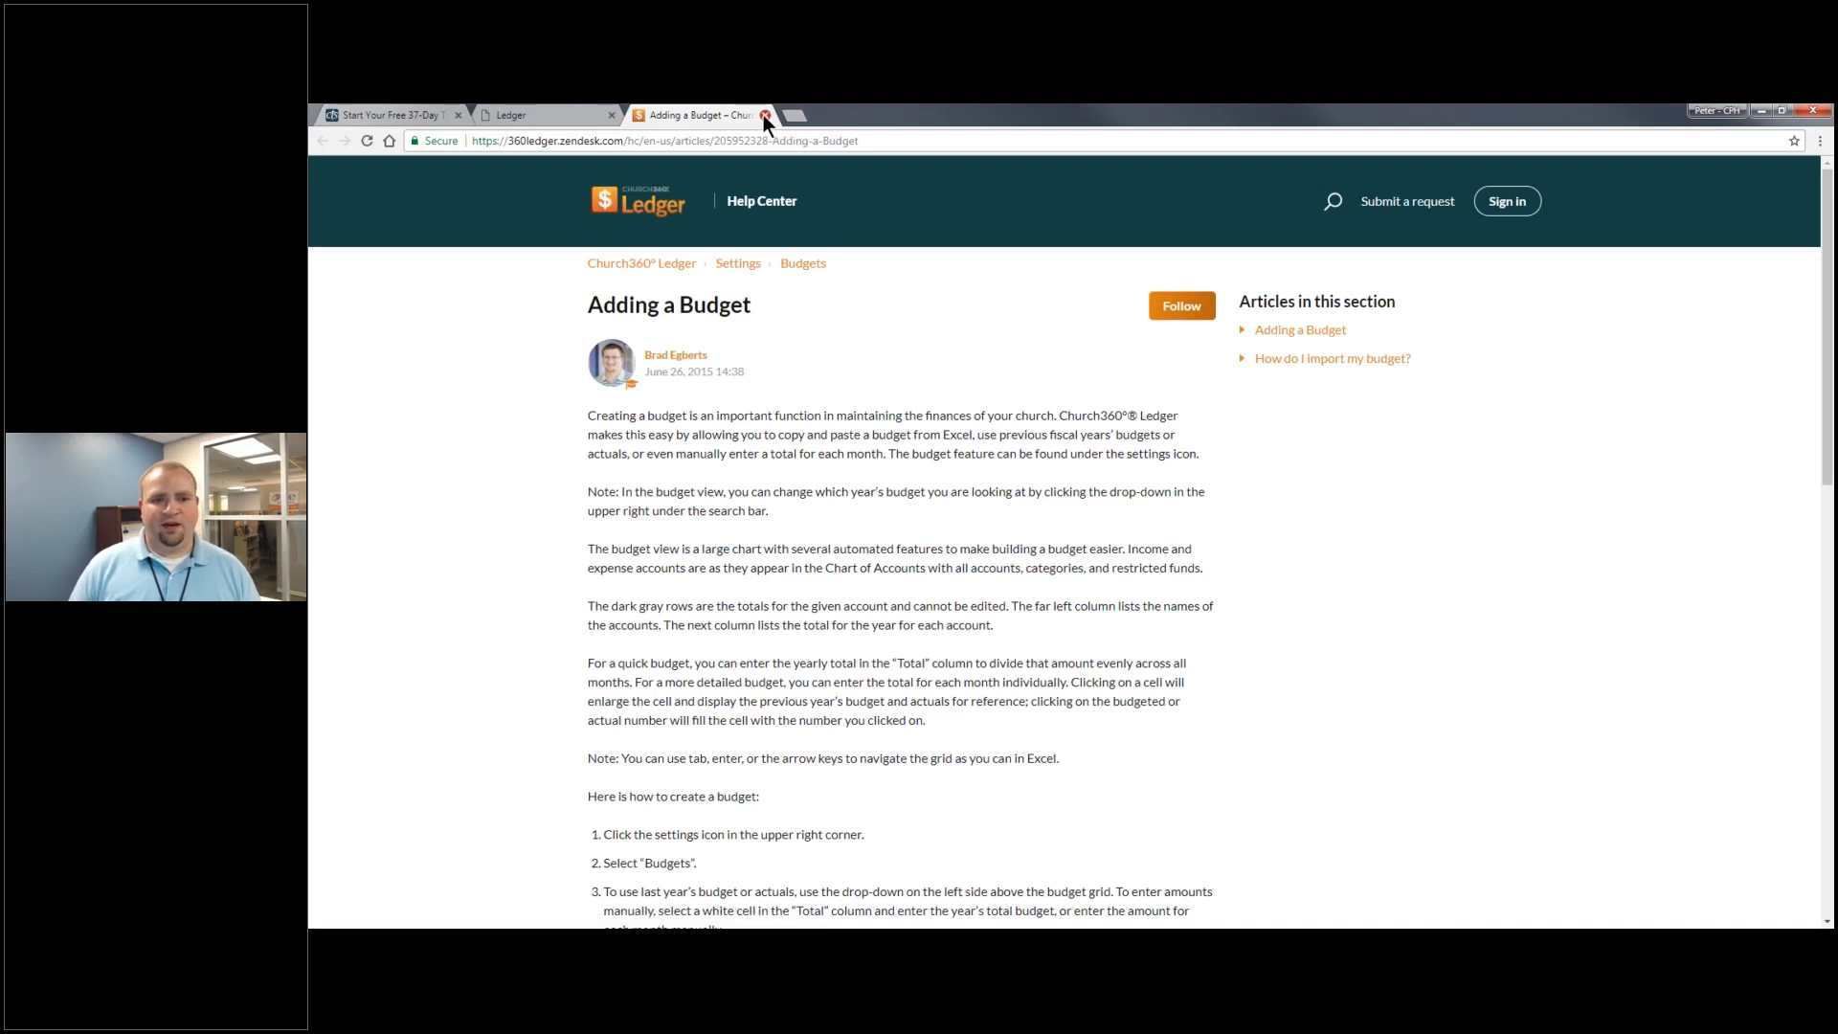
click(764, 115)
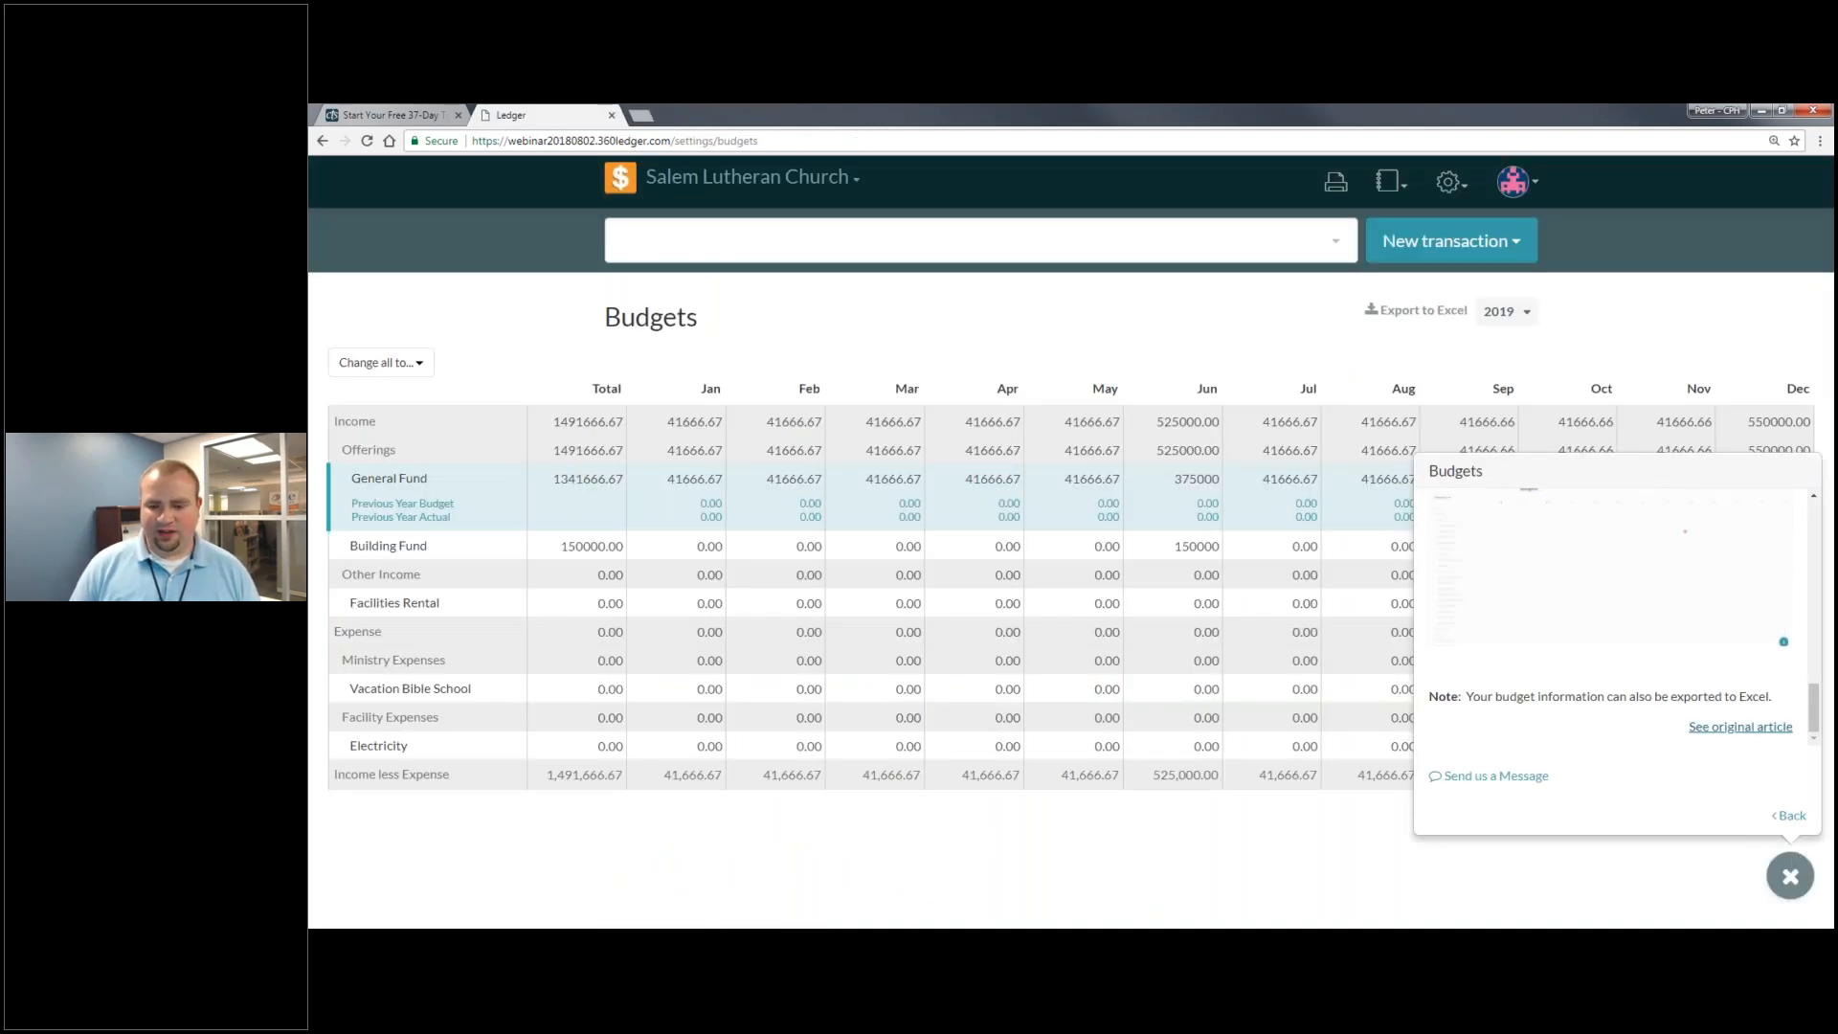
- Close the help widget to reveal the full 2019 Budgets grid
click(1789, 876)
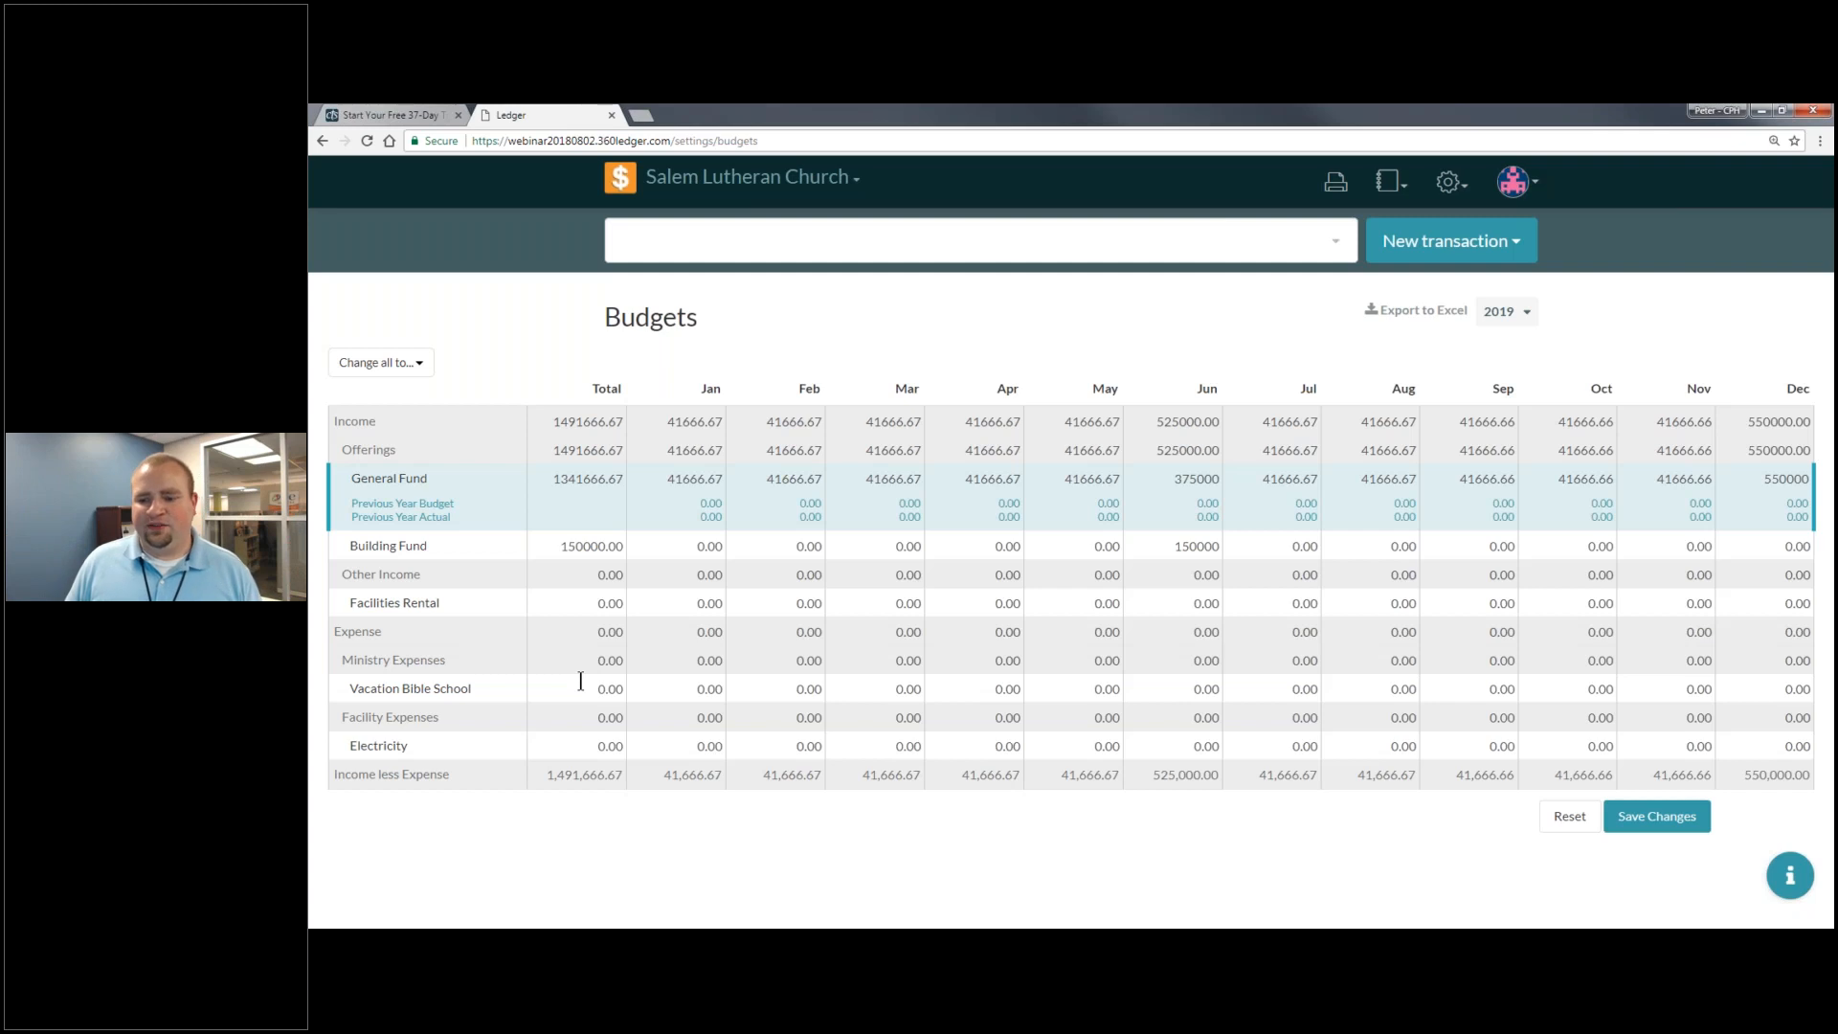
- Save the 2019 budget amounts, dismiss the 'budgets updated' banner, and return Home
click(1635, 818)
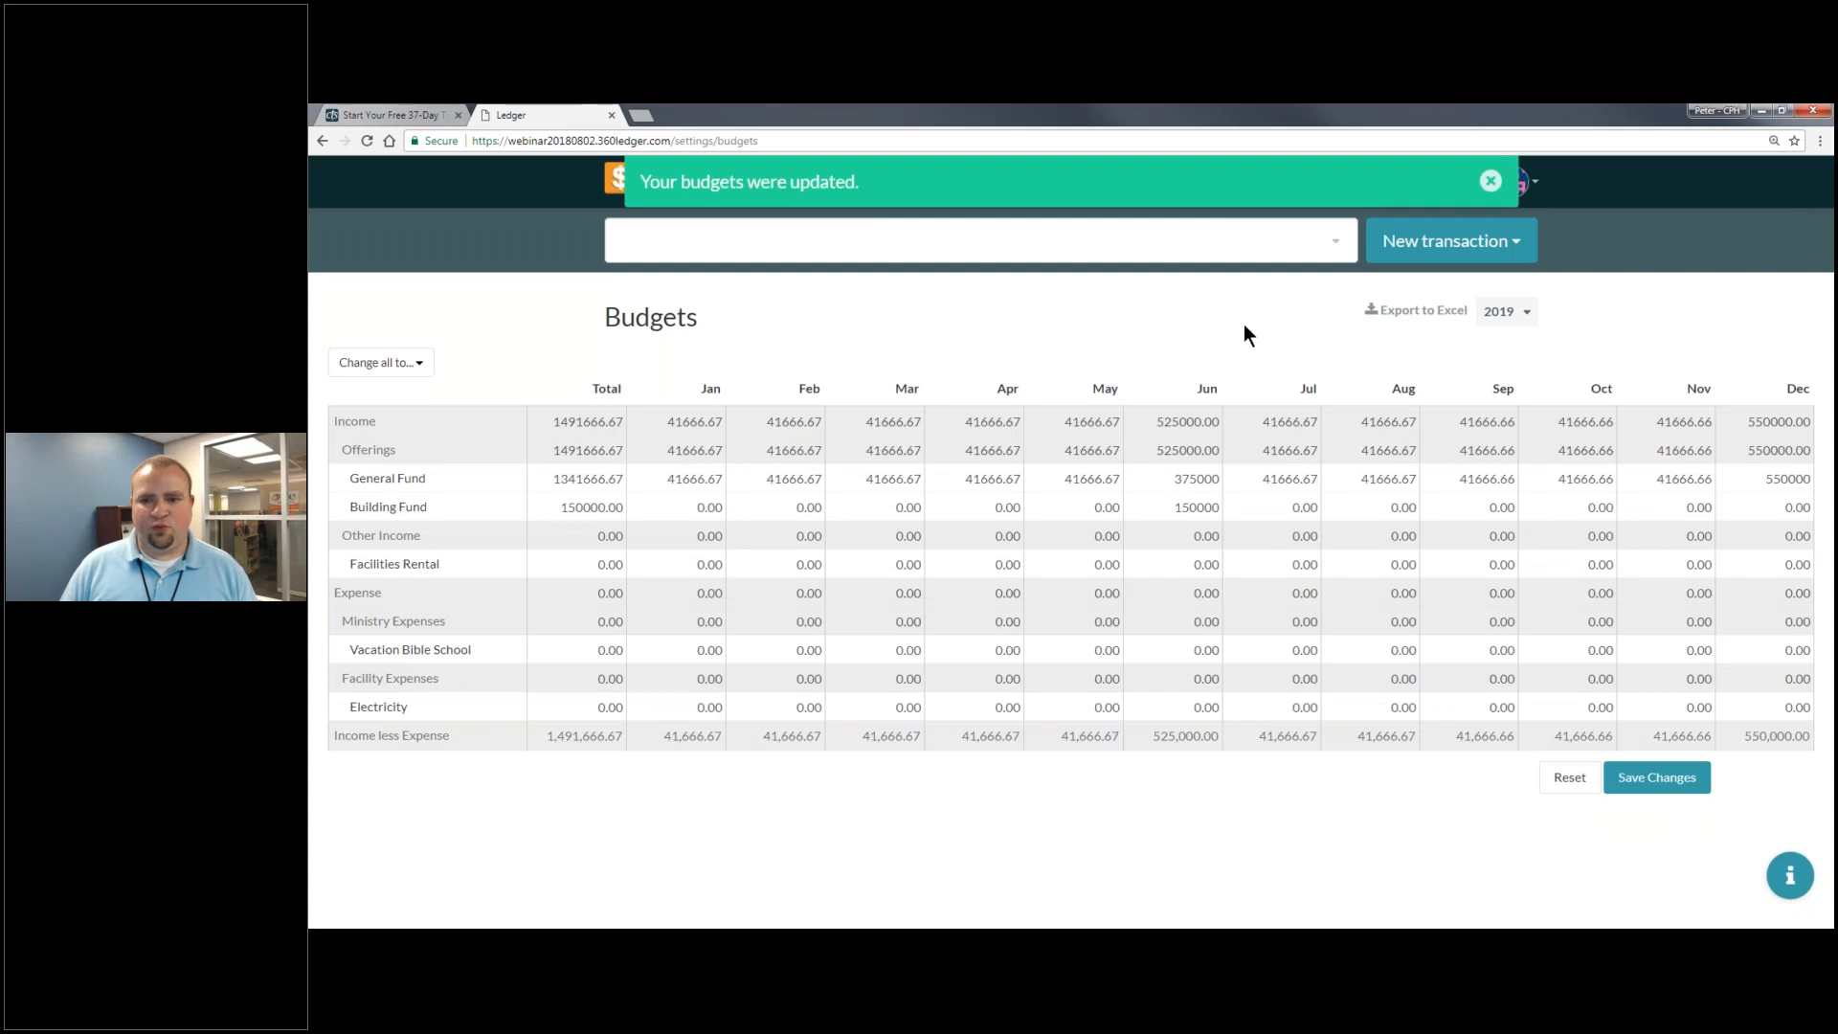
click(1490, 181)
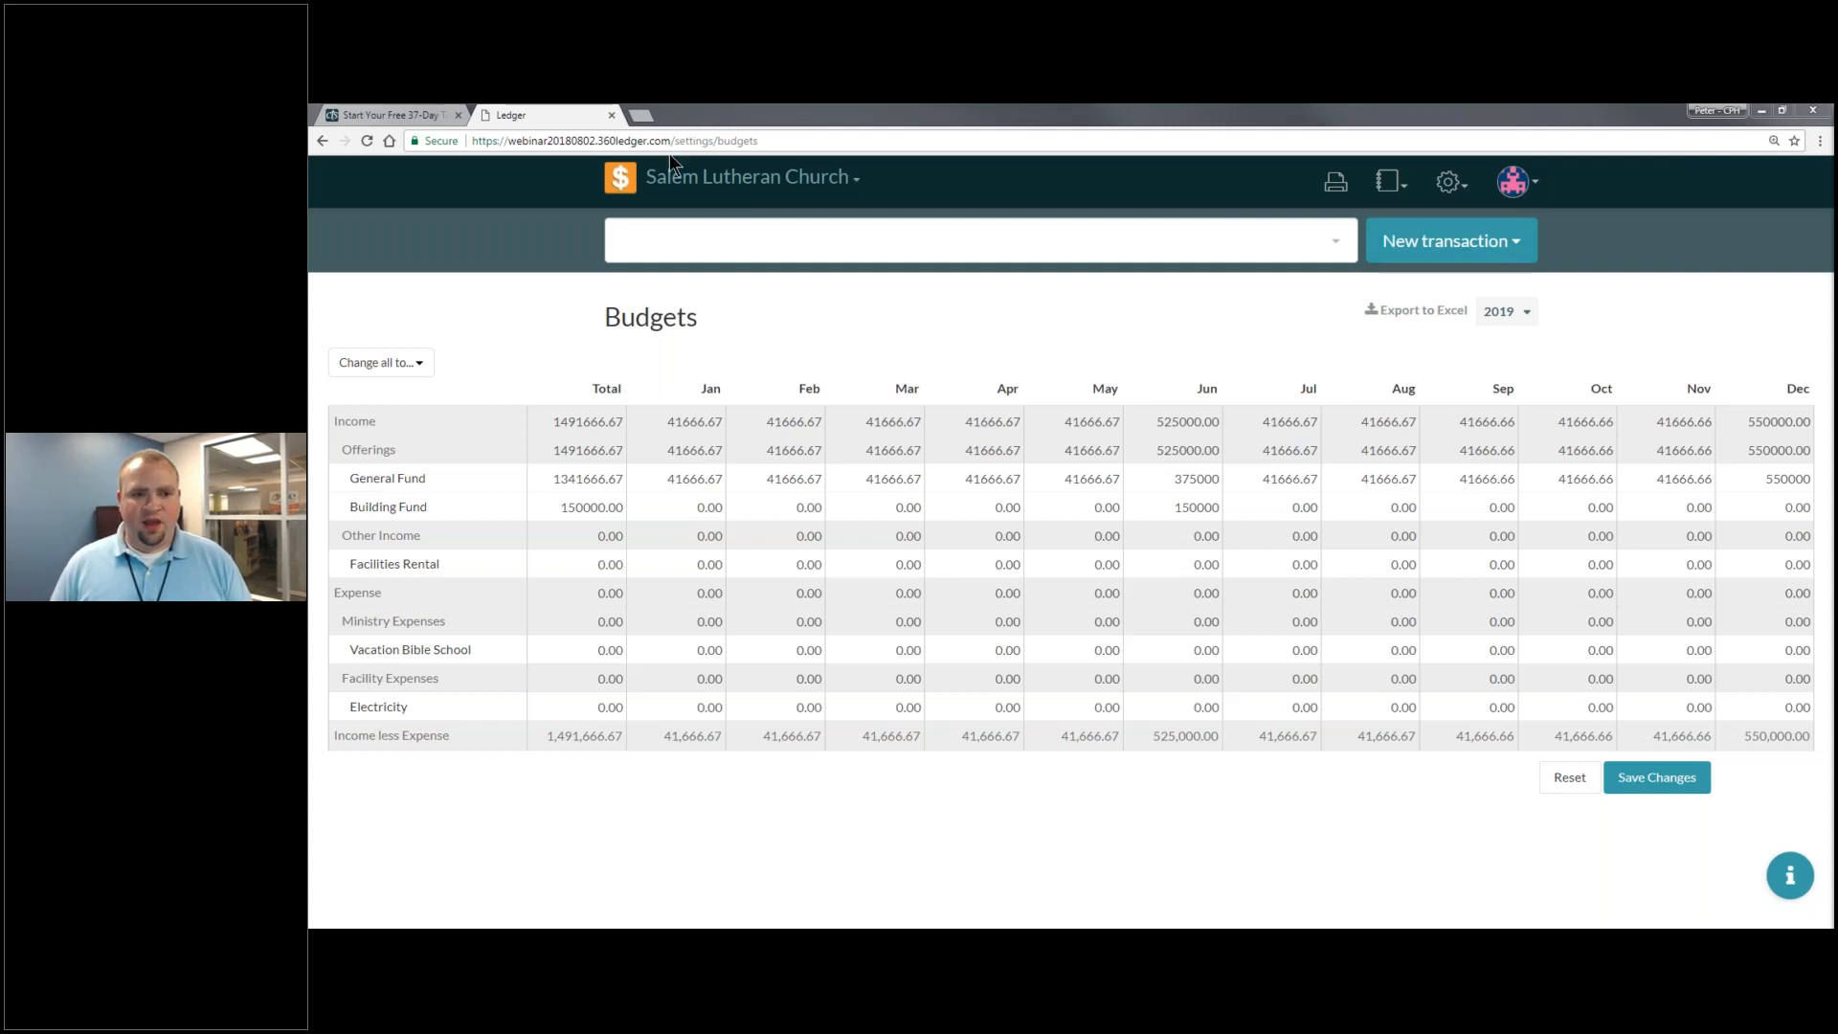
click(623, 183)
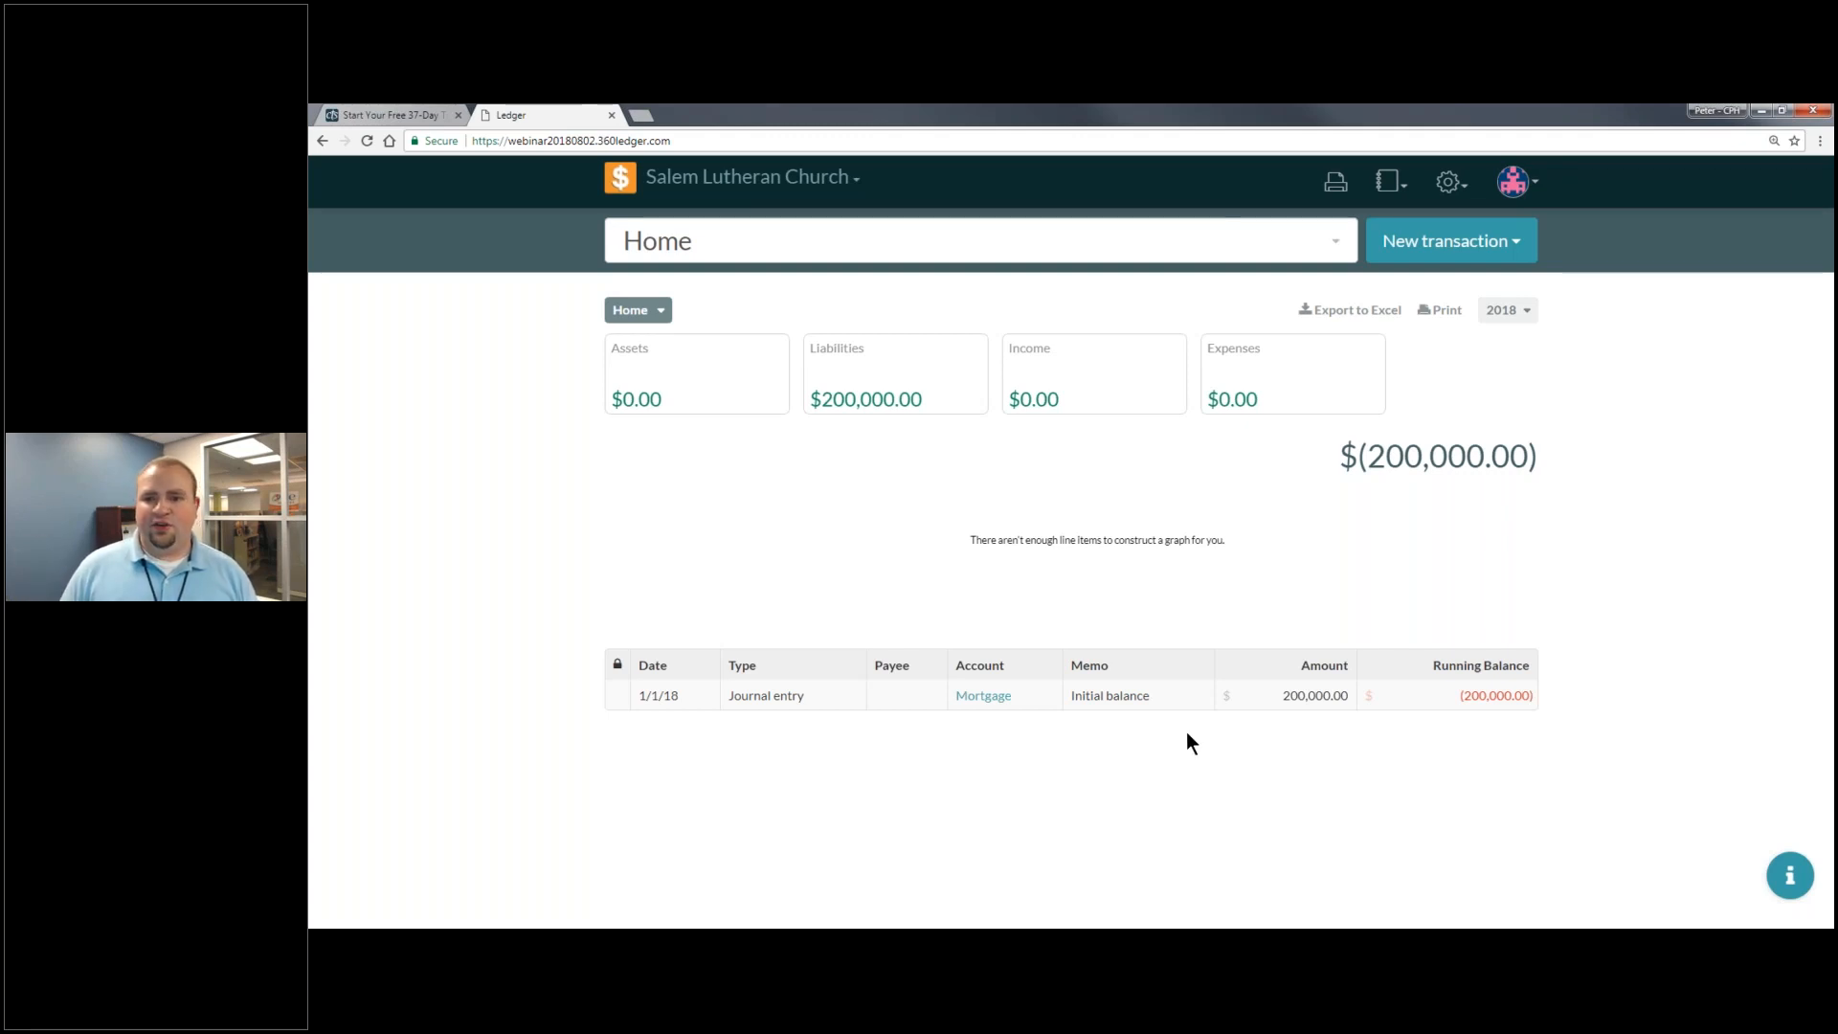
- Start a new Deposit transaction dated 08/02/2018
click(1475, 254)
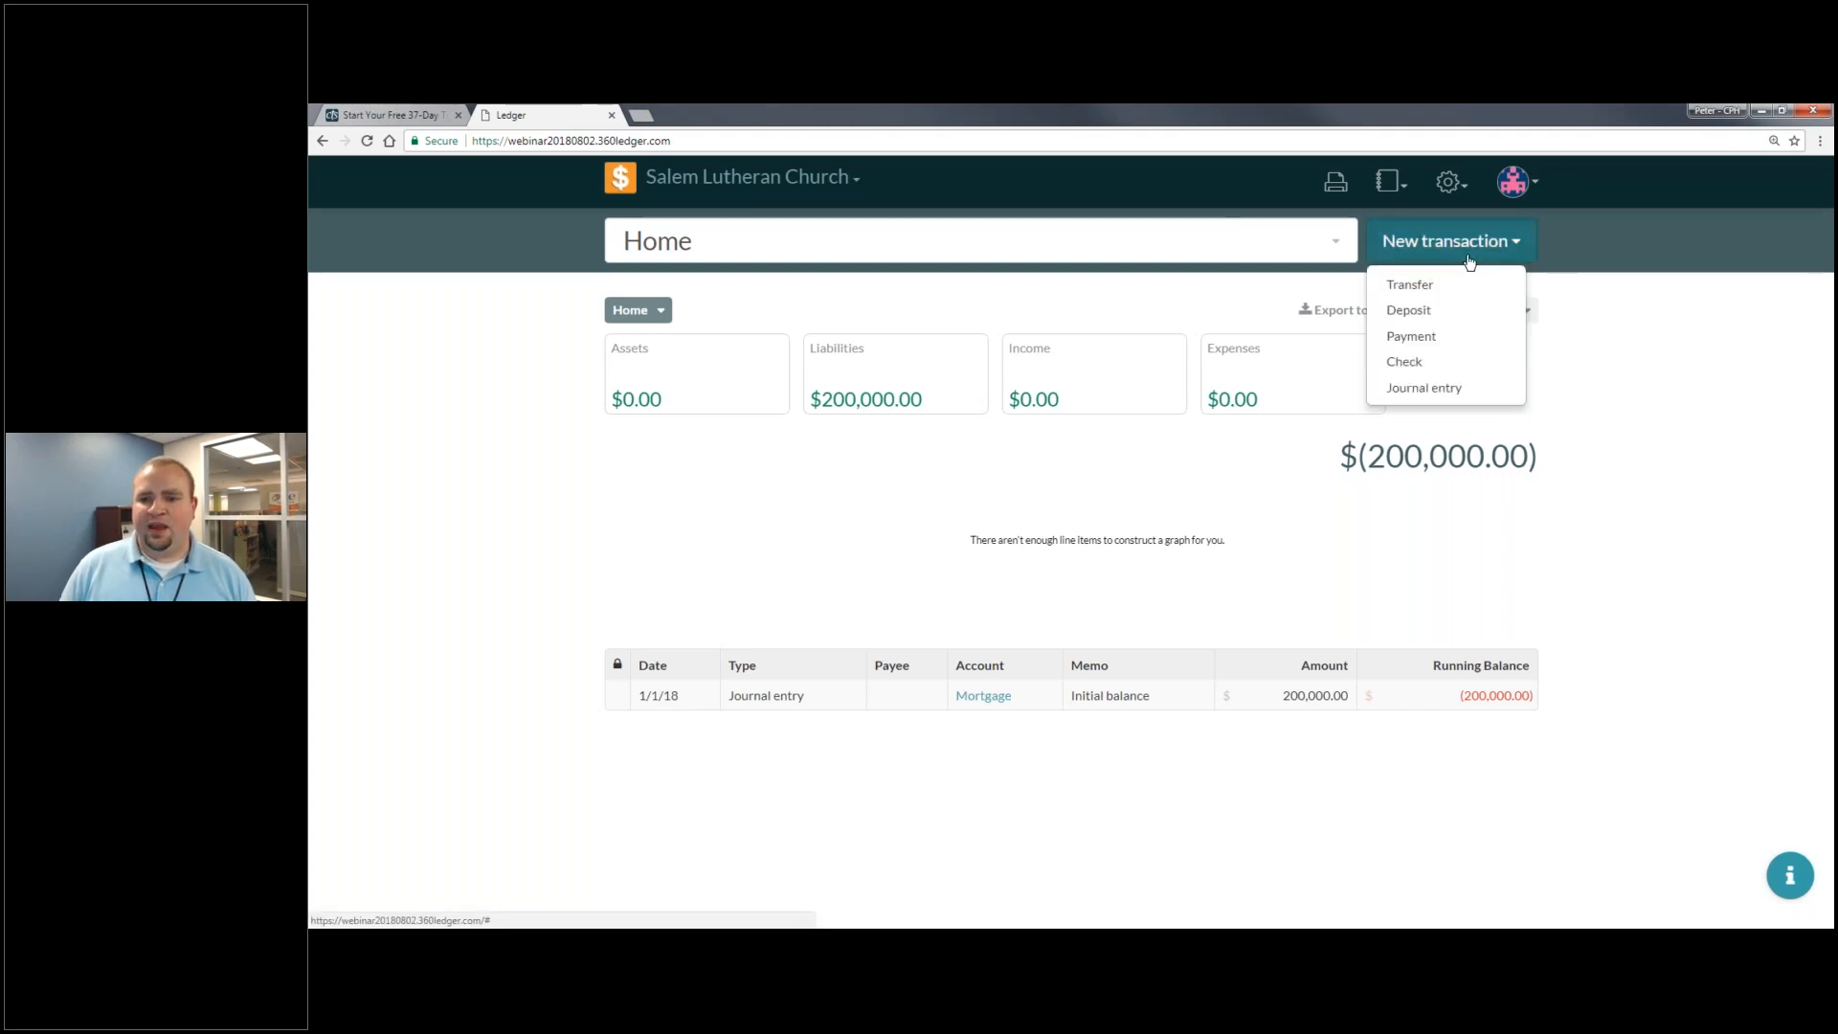
click(1472, 245)
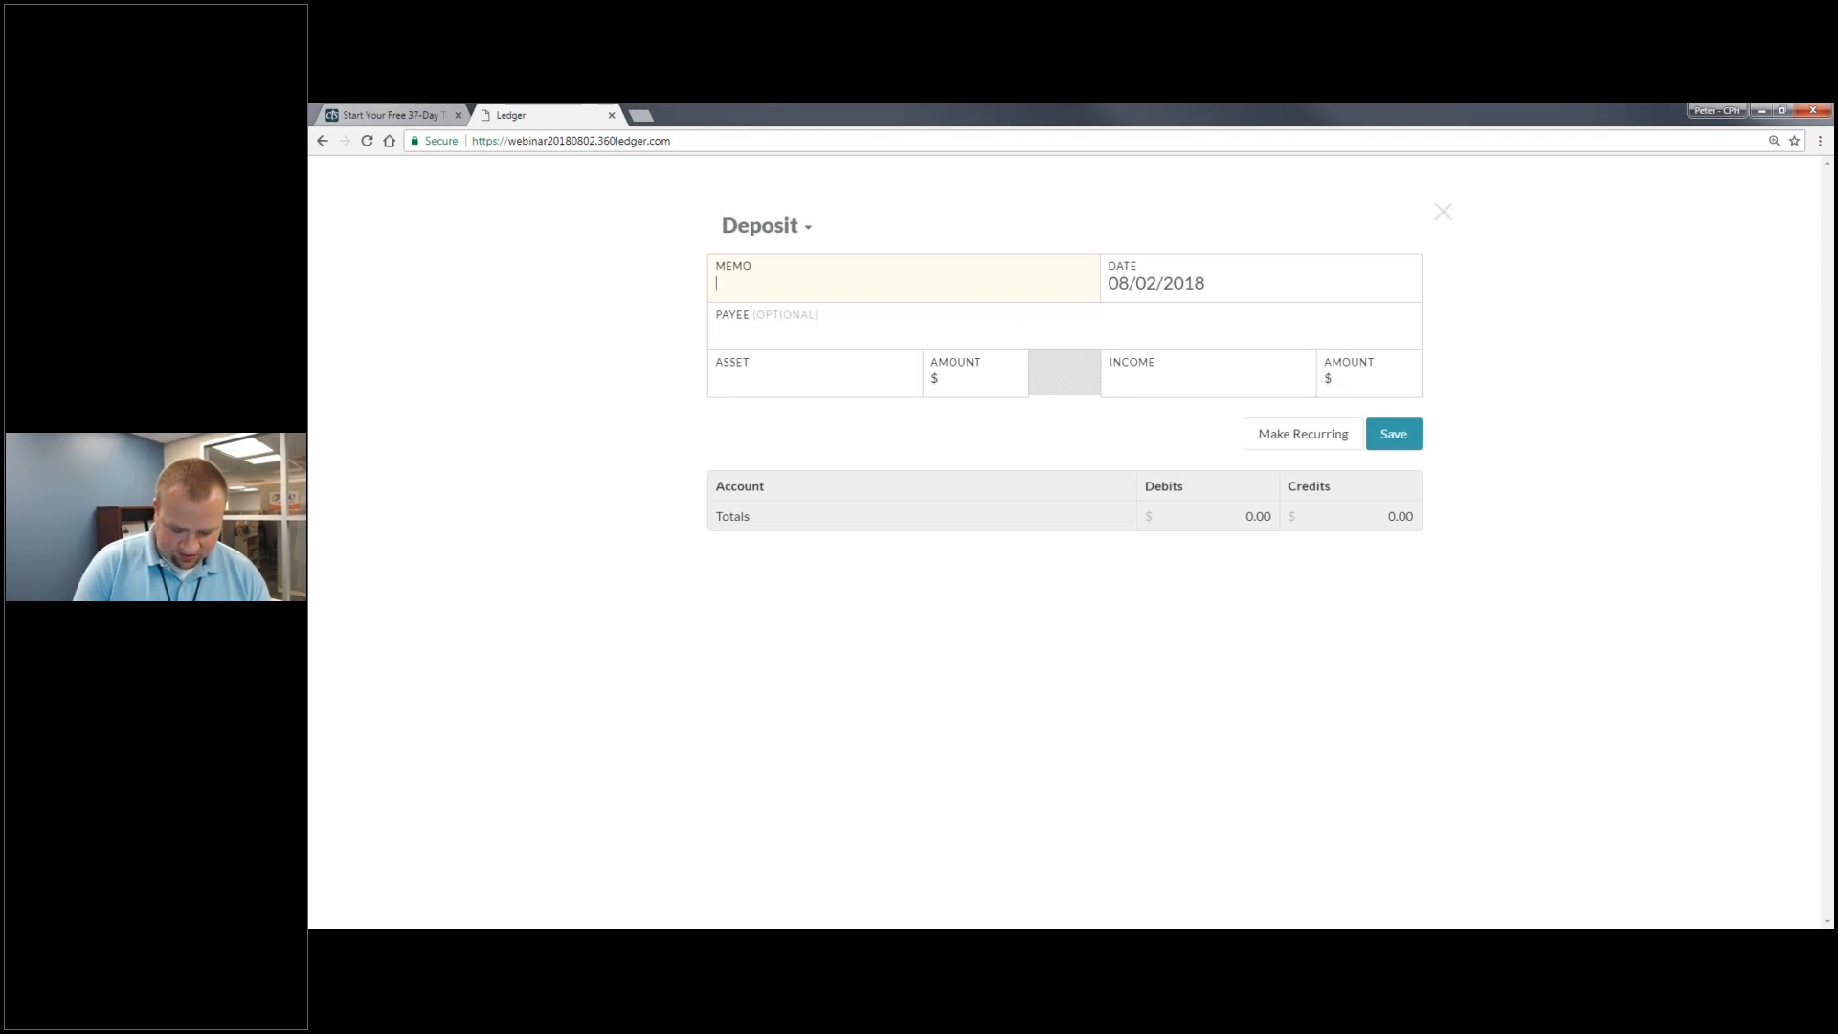
- Enter the deposit memo 'Transfer from old bank account'
text(Transfe)
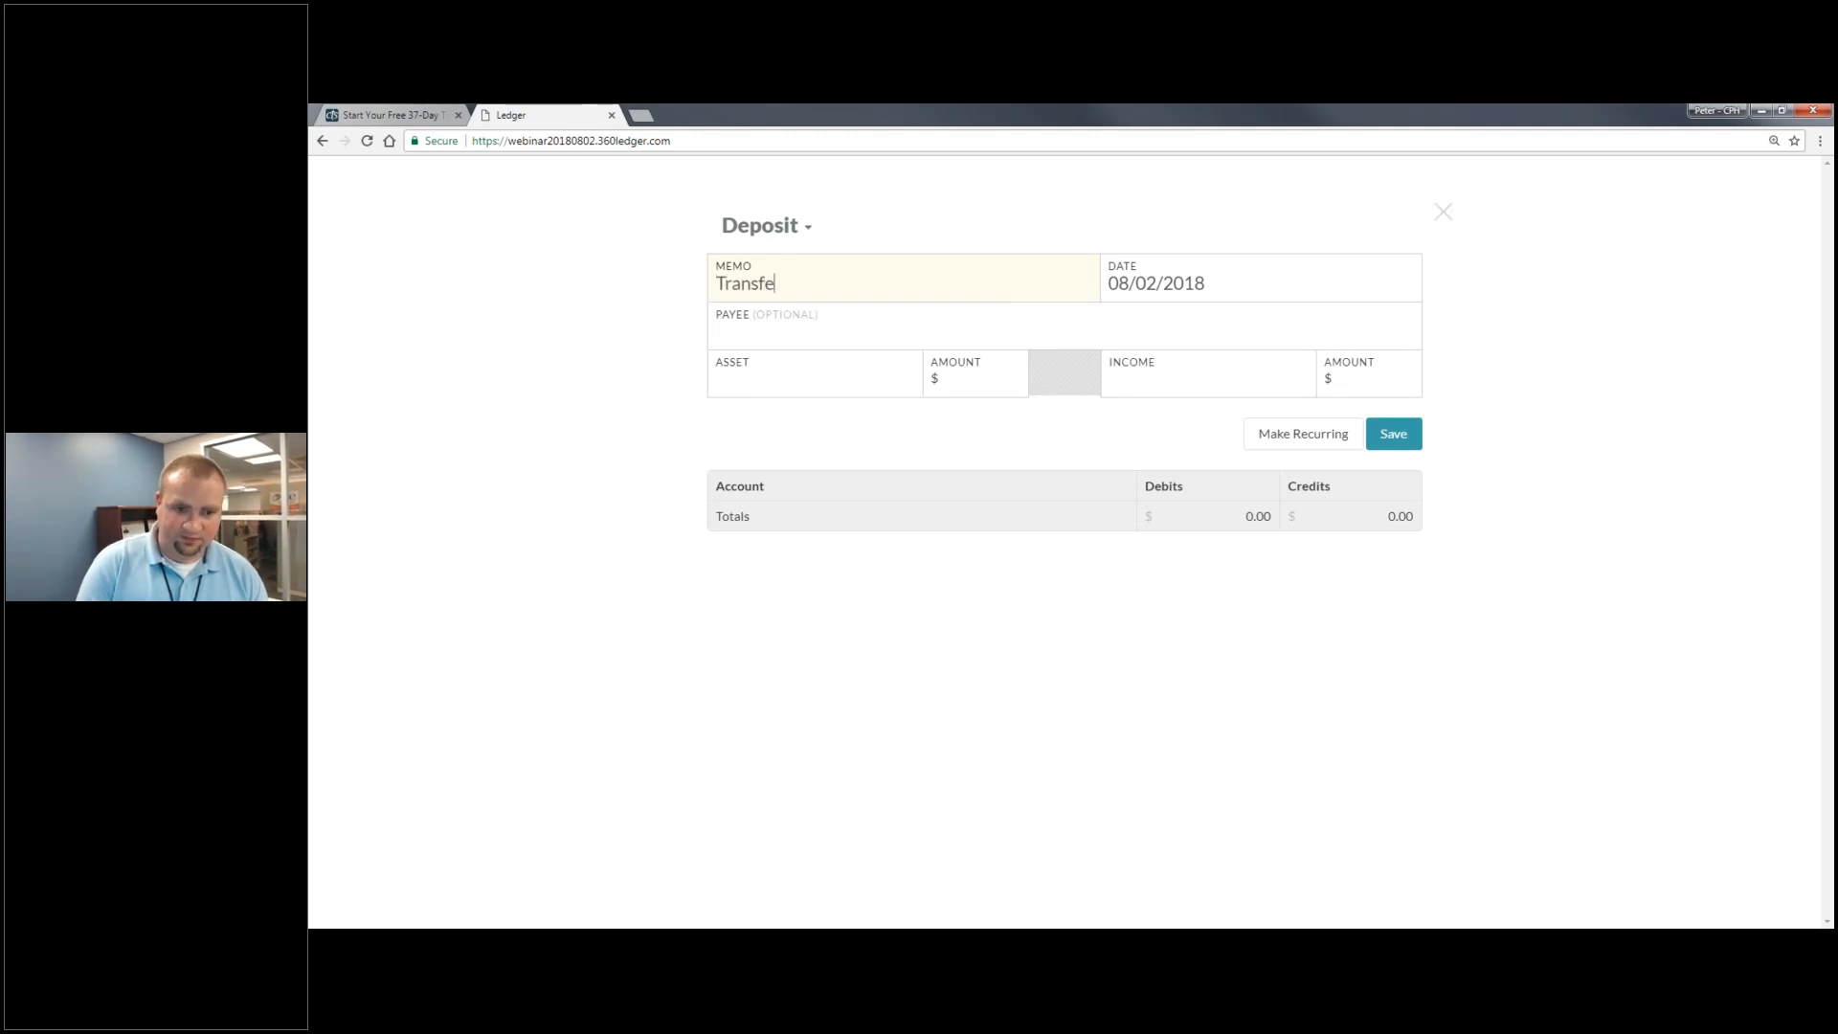
text(r f)
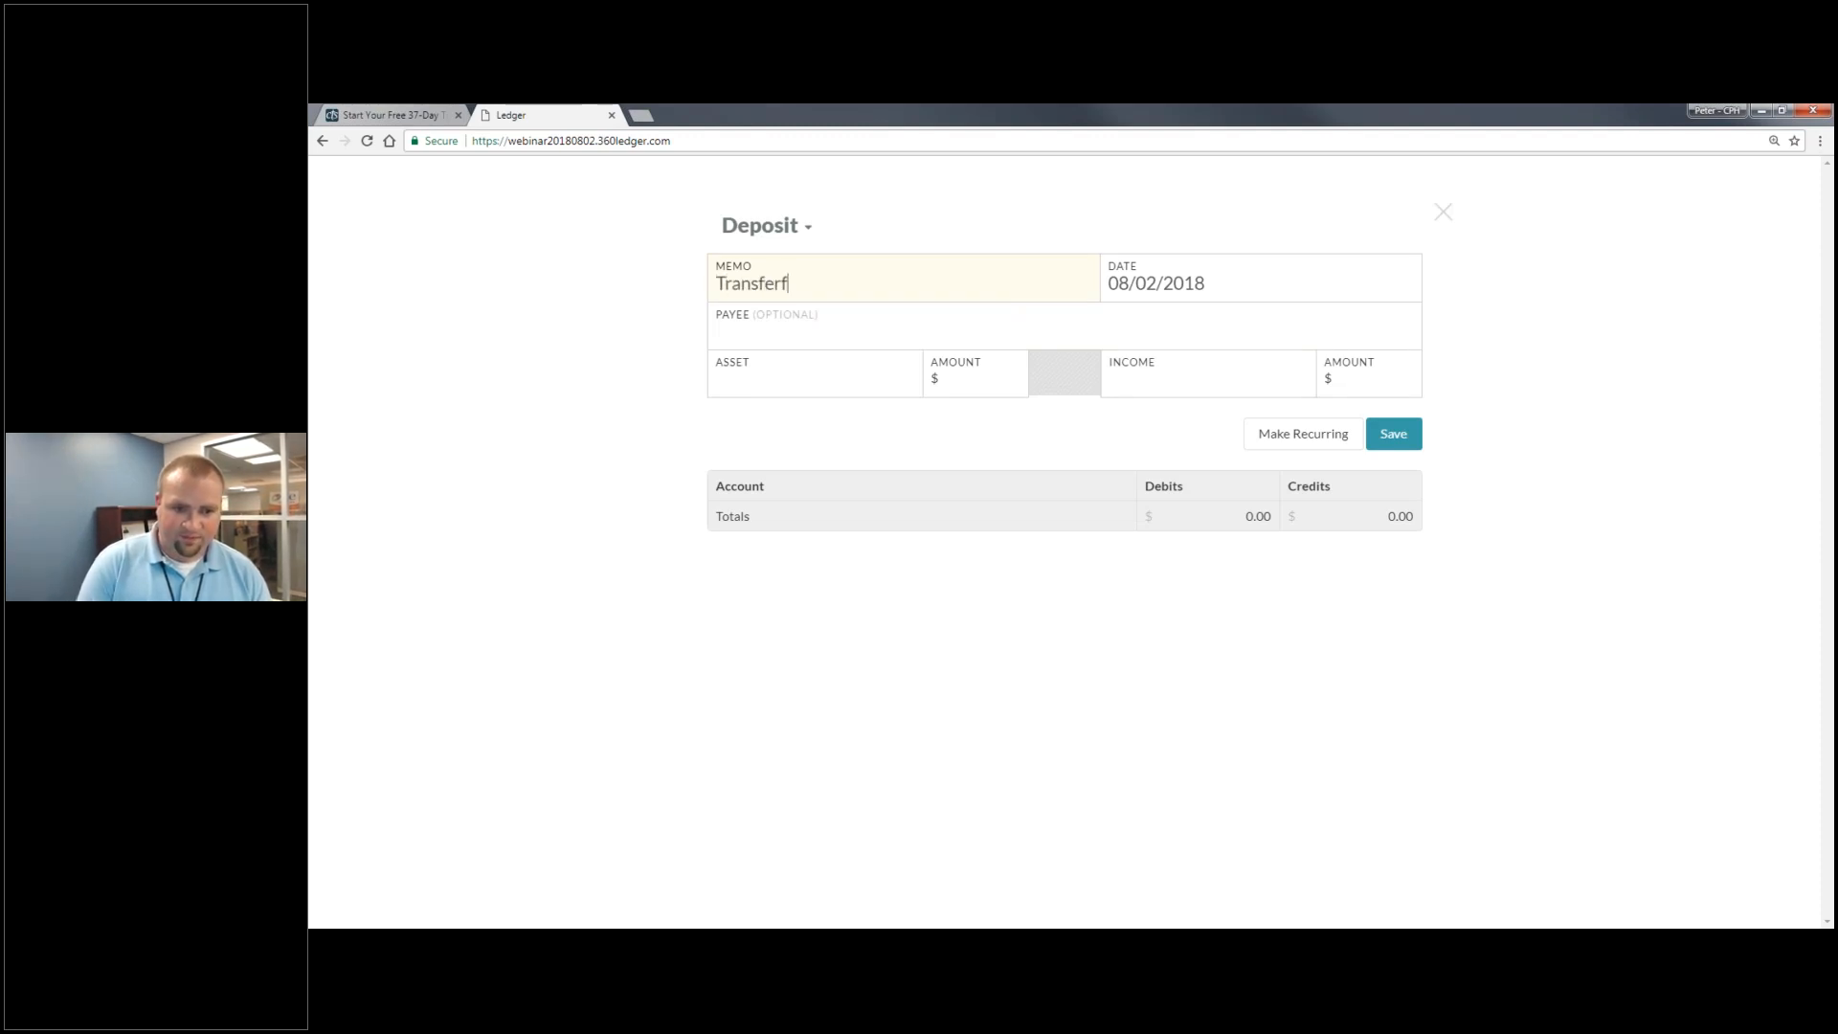
text(orm)
key(BackSpace)
key(BackSpace)
key(BackSpace)
text(rm)
key(BackSpace)
text(om old bank)
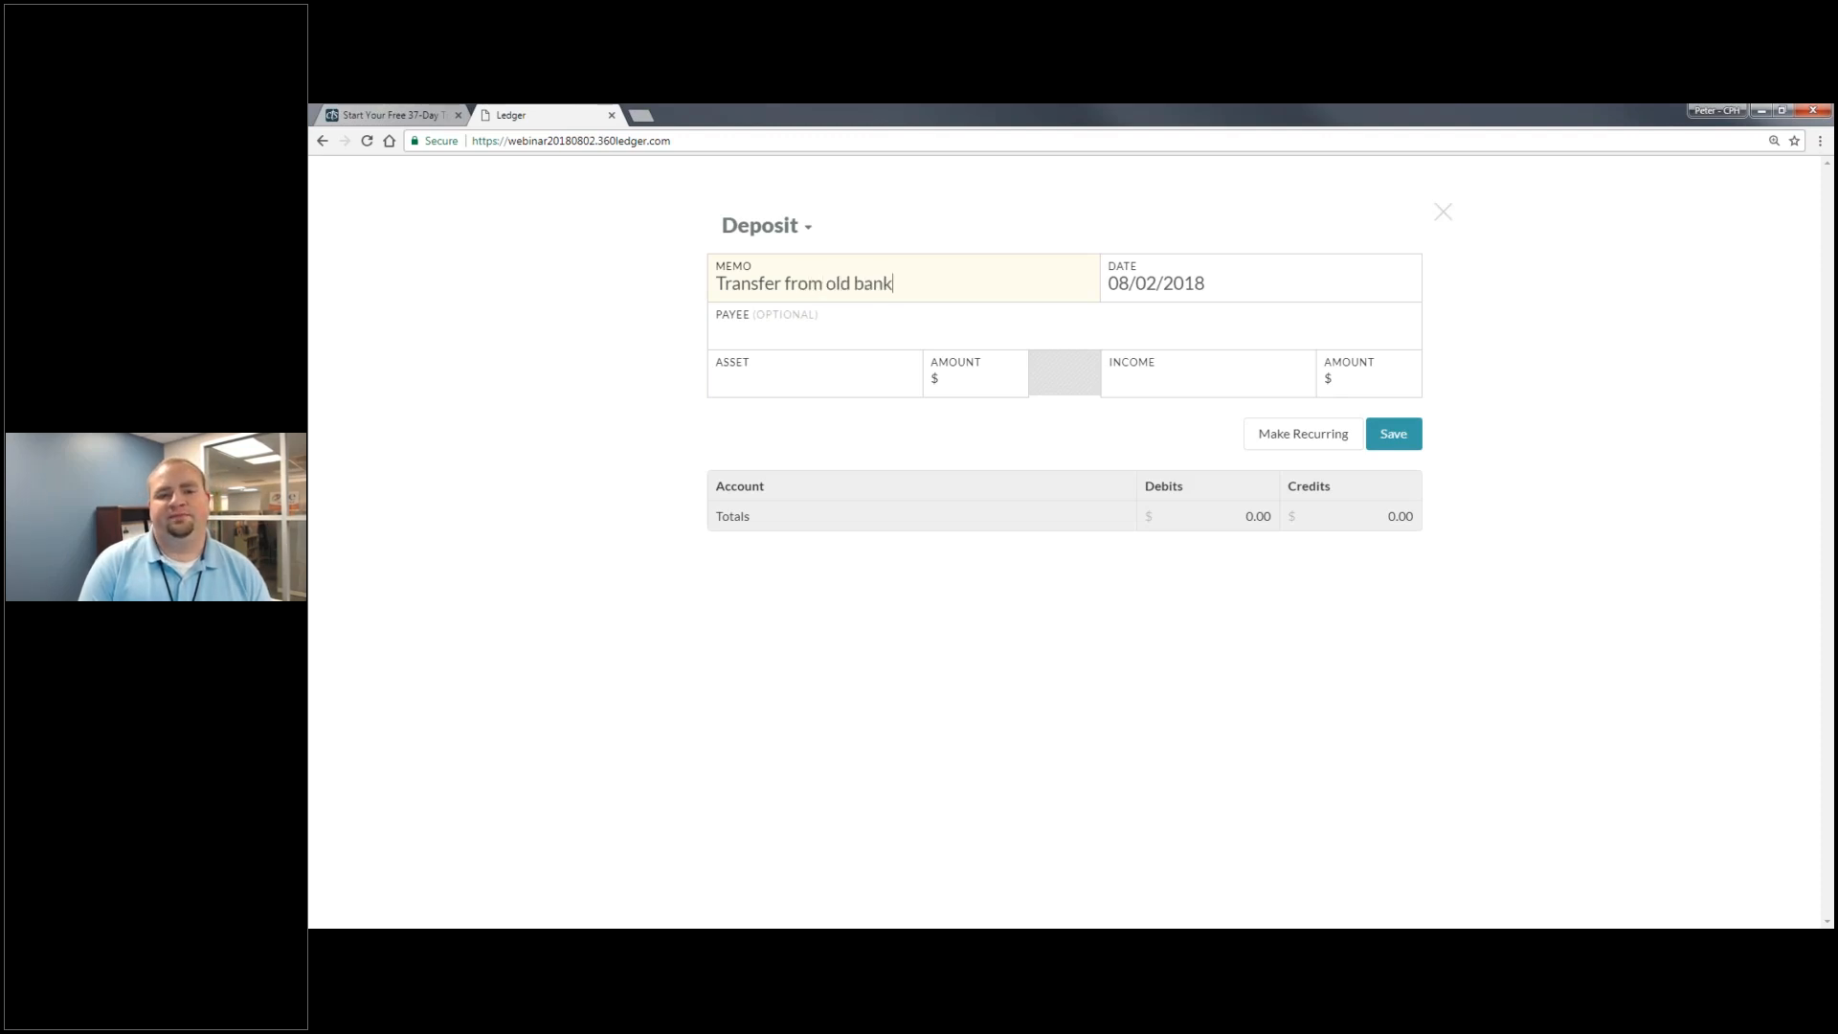
text( account)
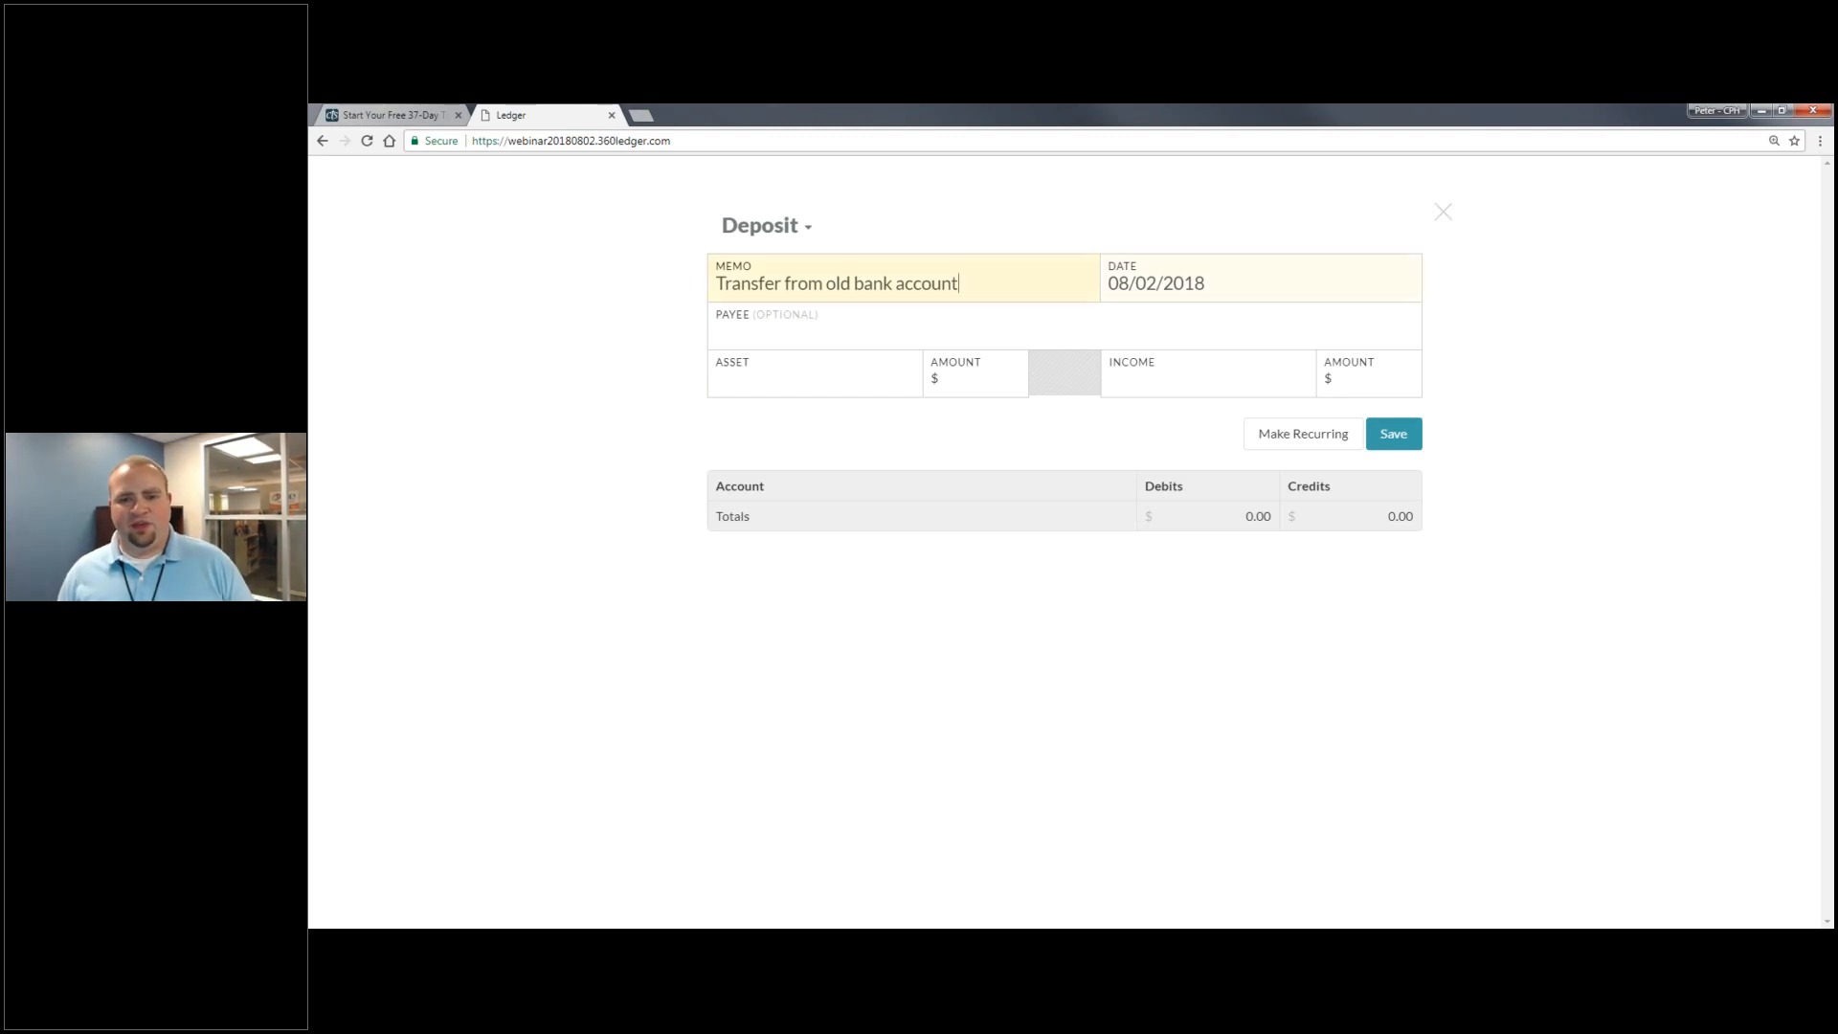
- Deposit 1500 into the Savings asset account, crediting General Fund income
click(867, 378)
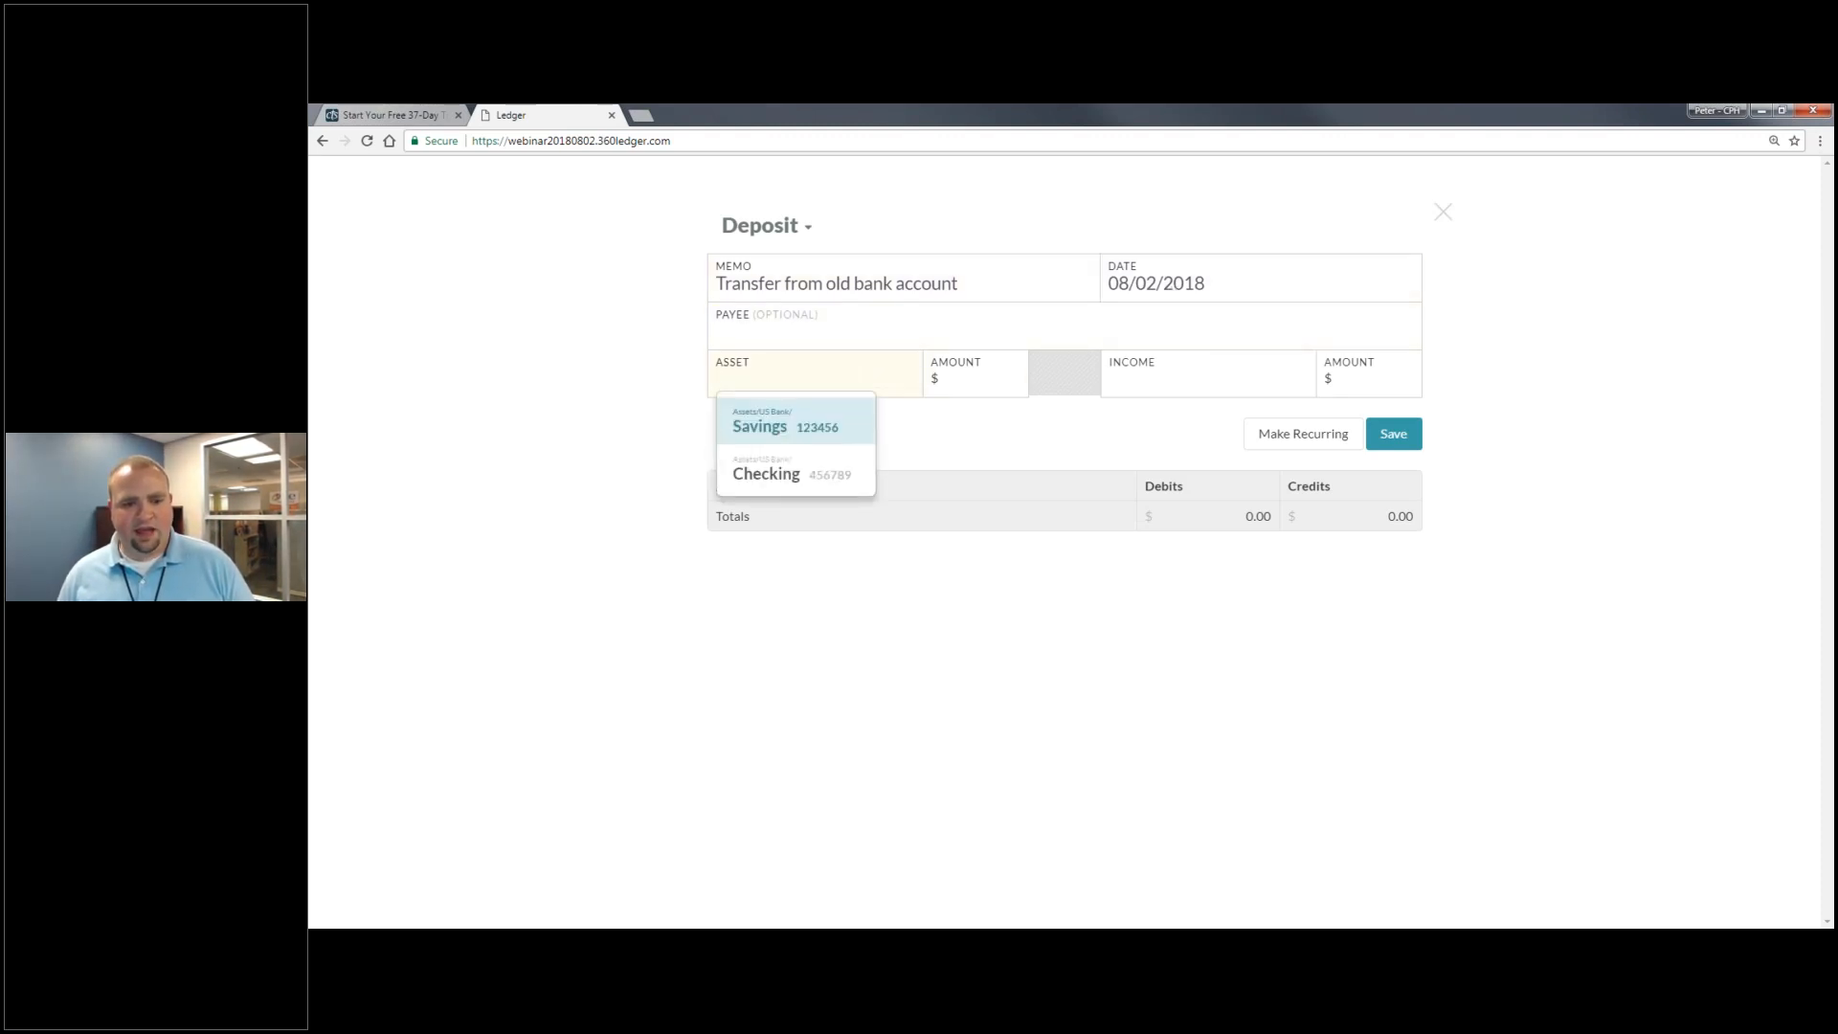
click(867, 418)
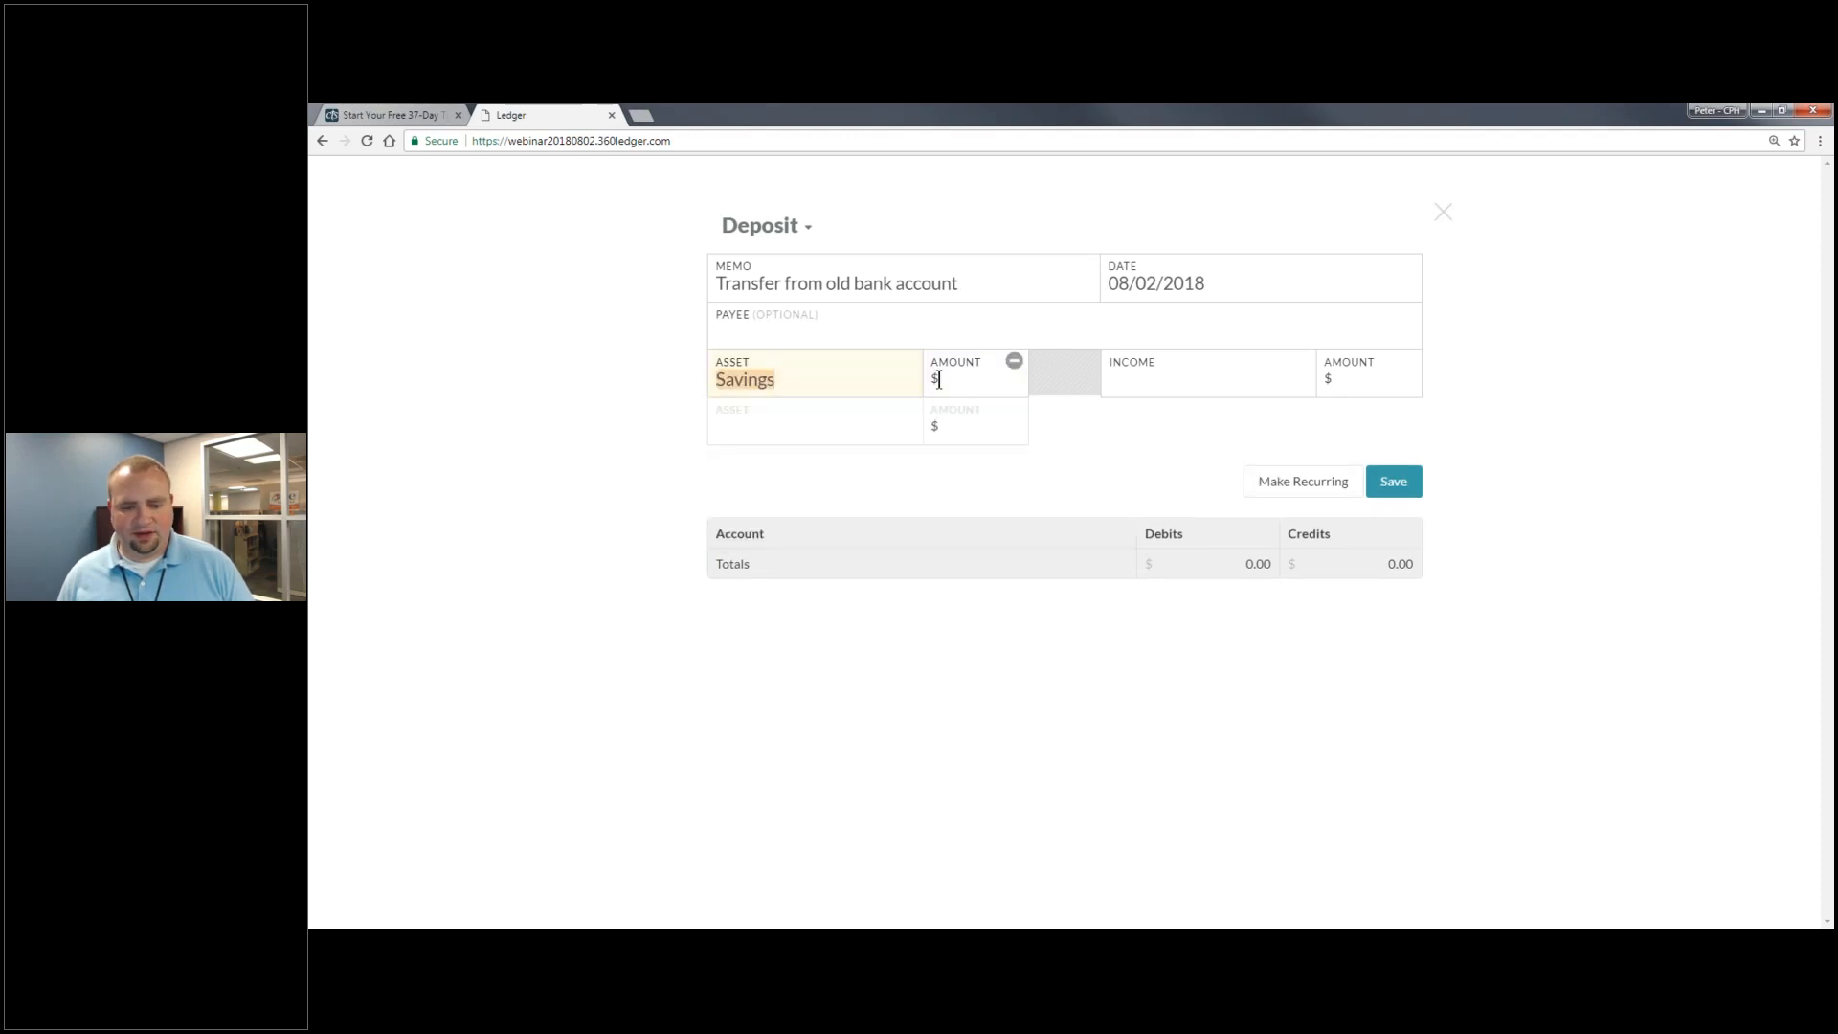
click(938, 379)
text(1500)
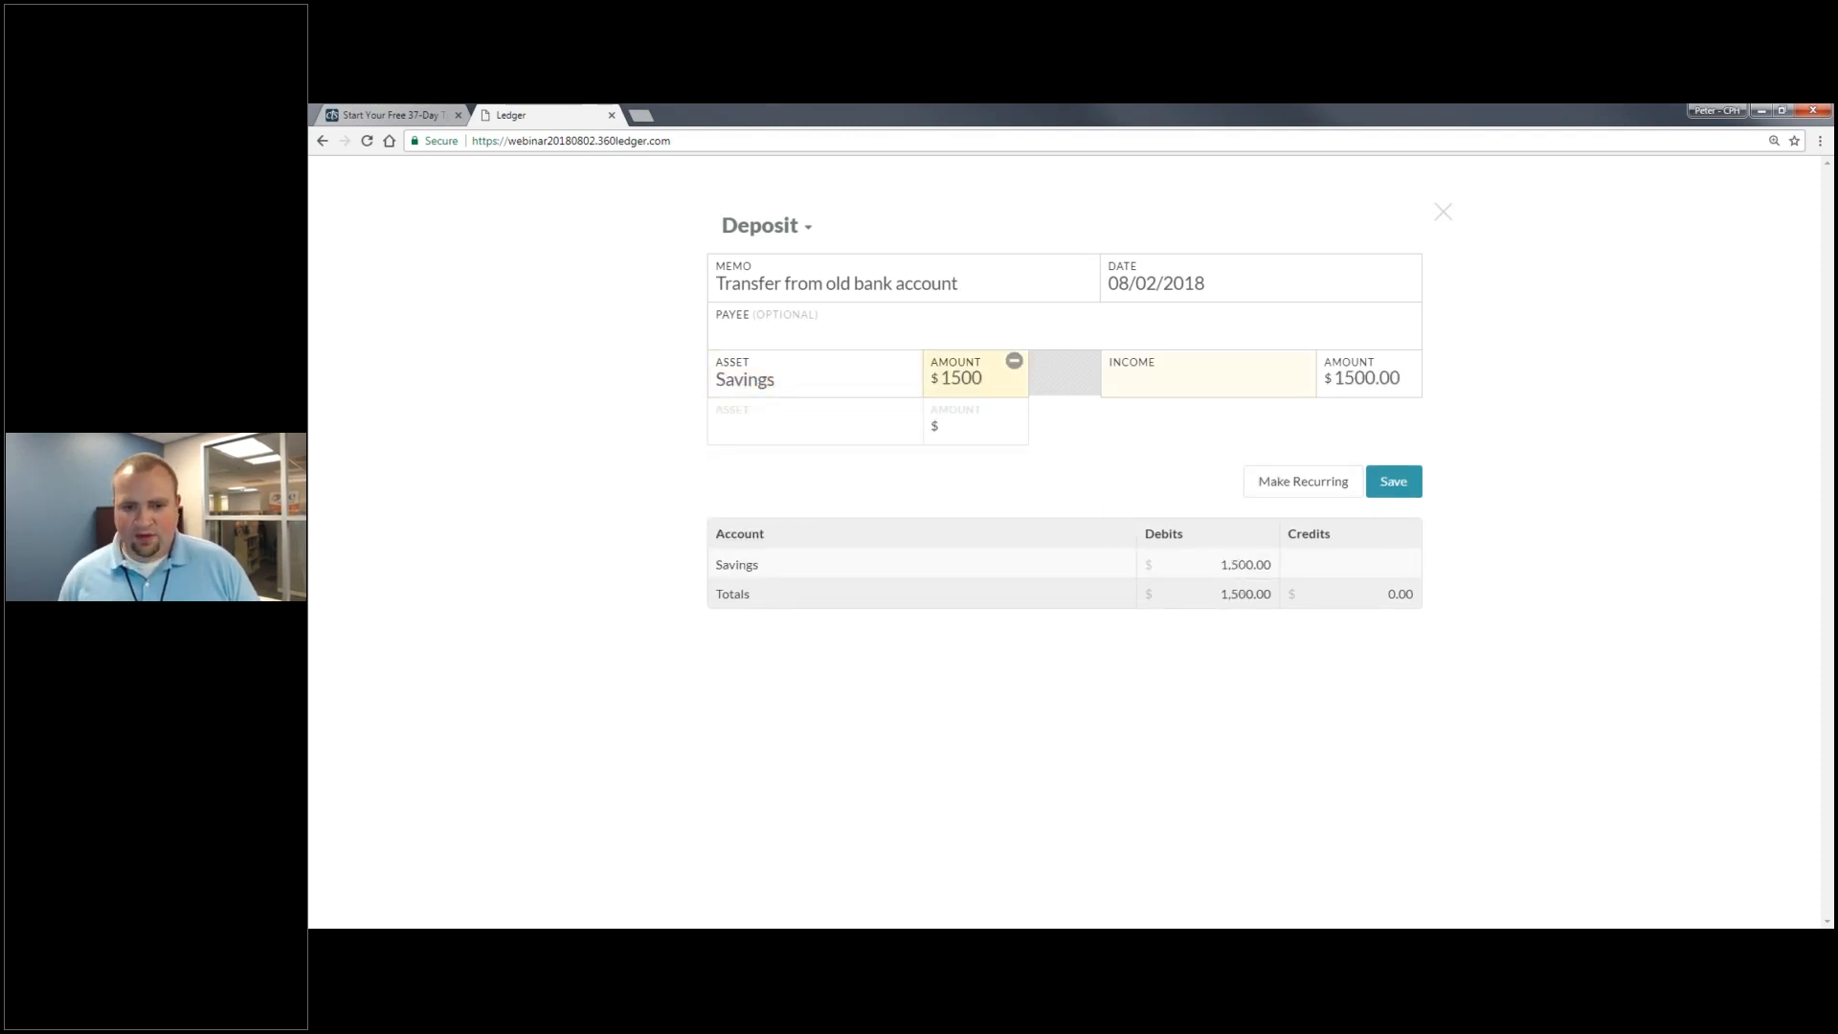
key(Tab)
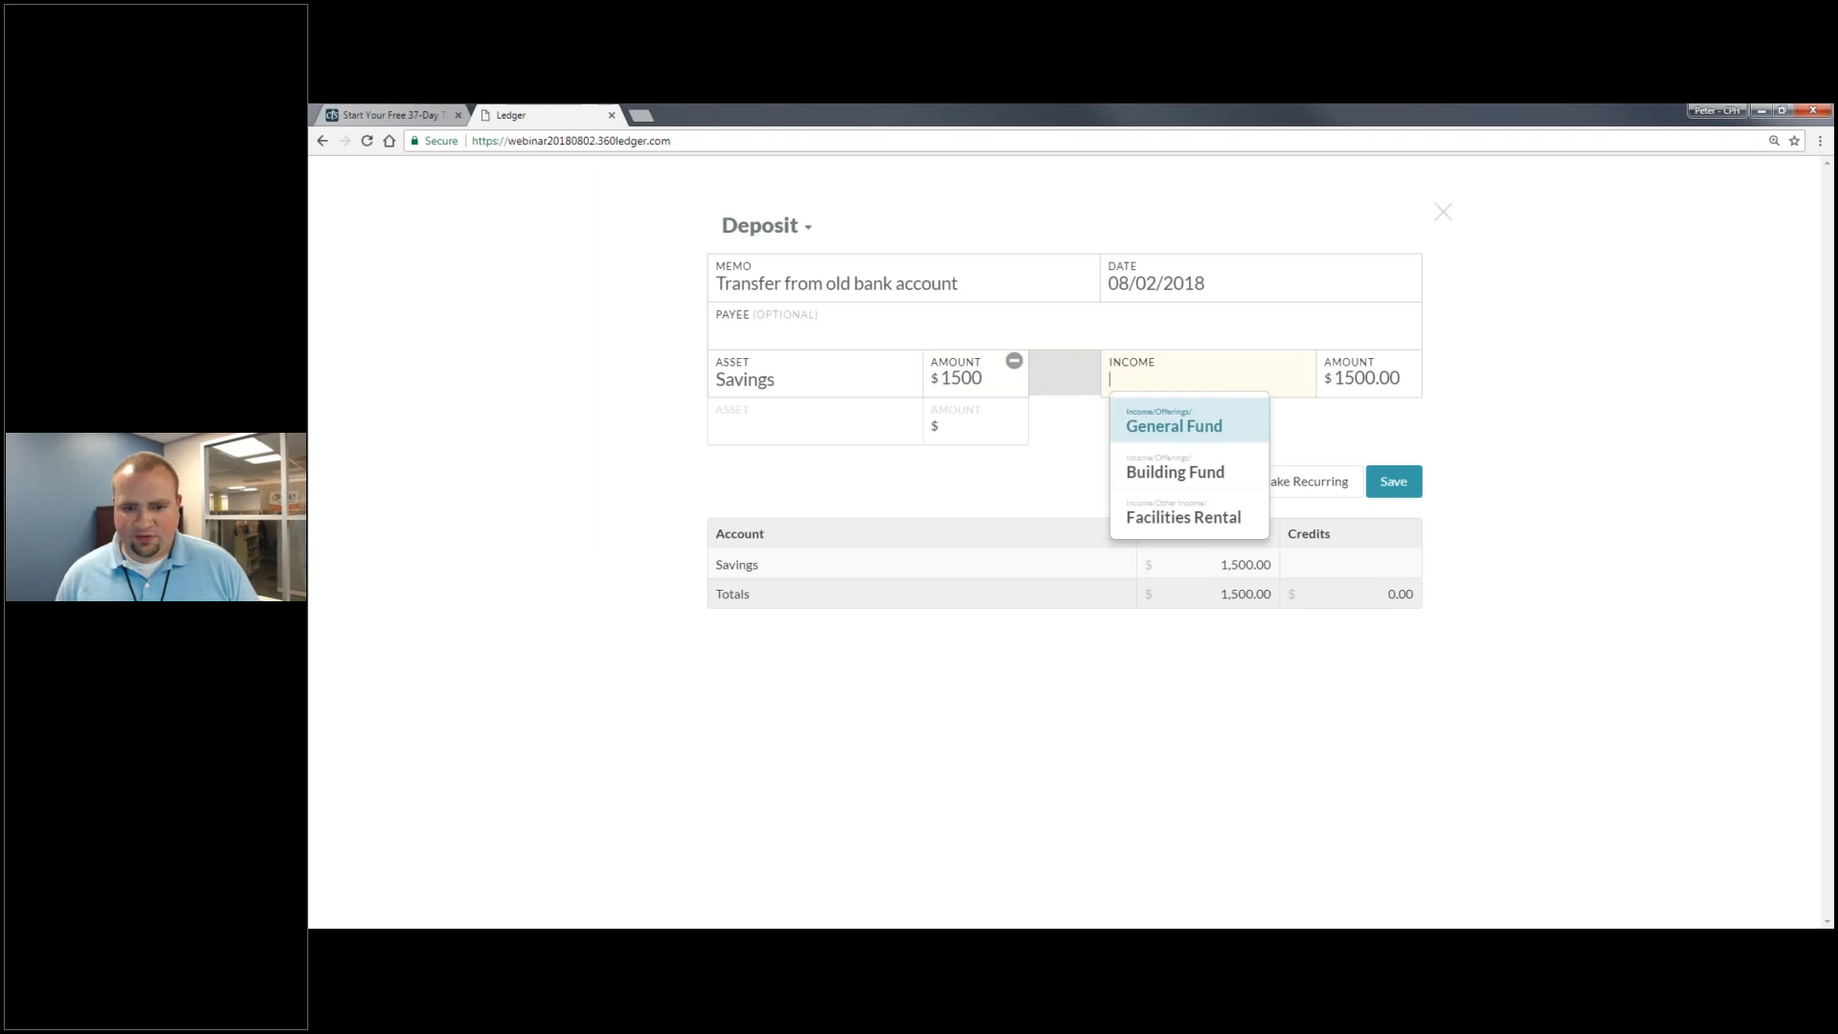
click(1222, 435)
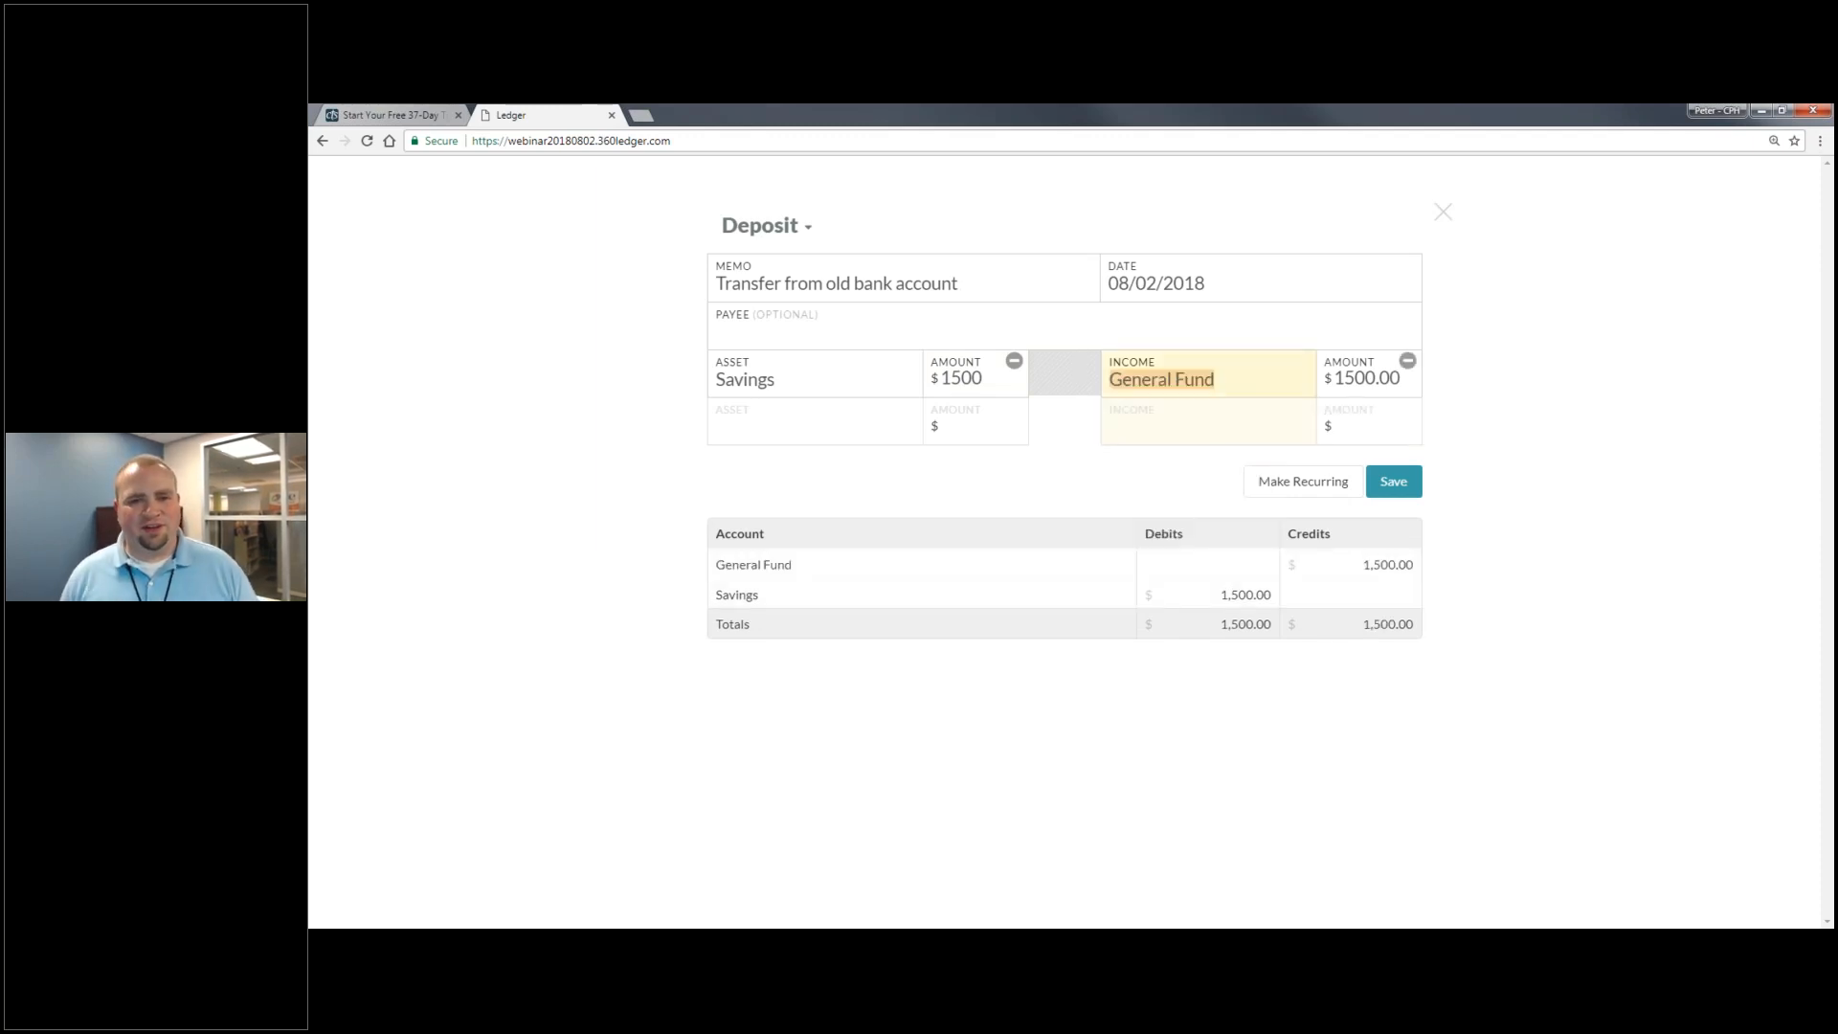
- Replace the memo with 'Initial Offerings'
drag(955, 283, 599, 278)
text(Inti)
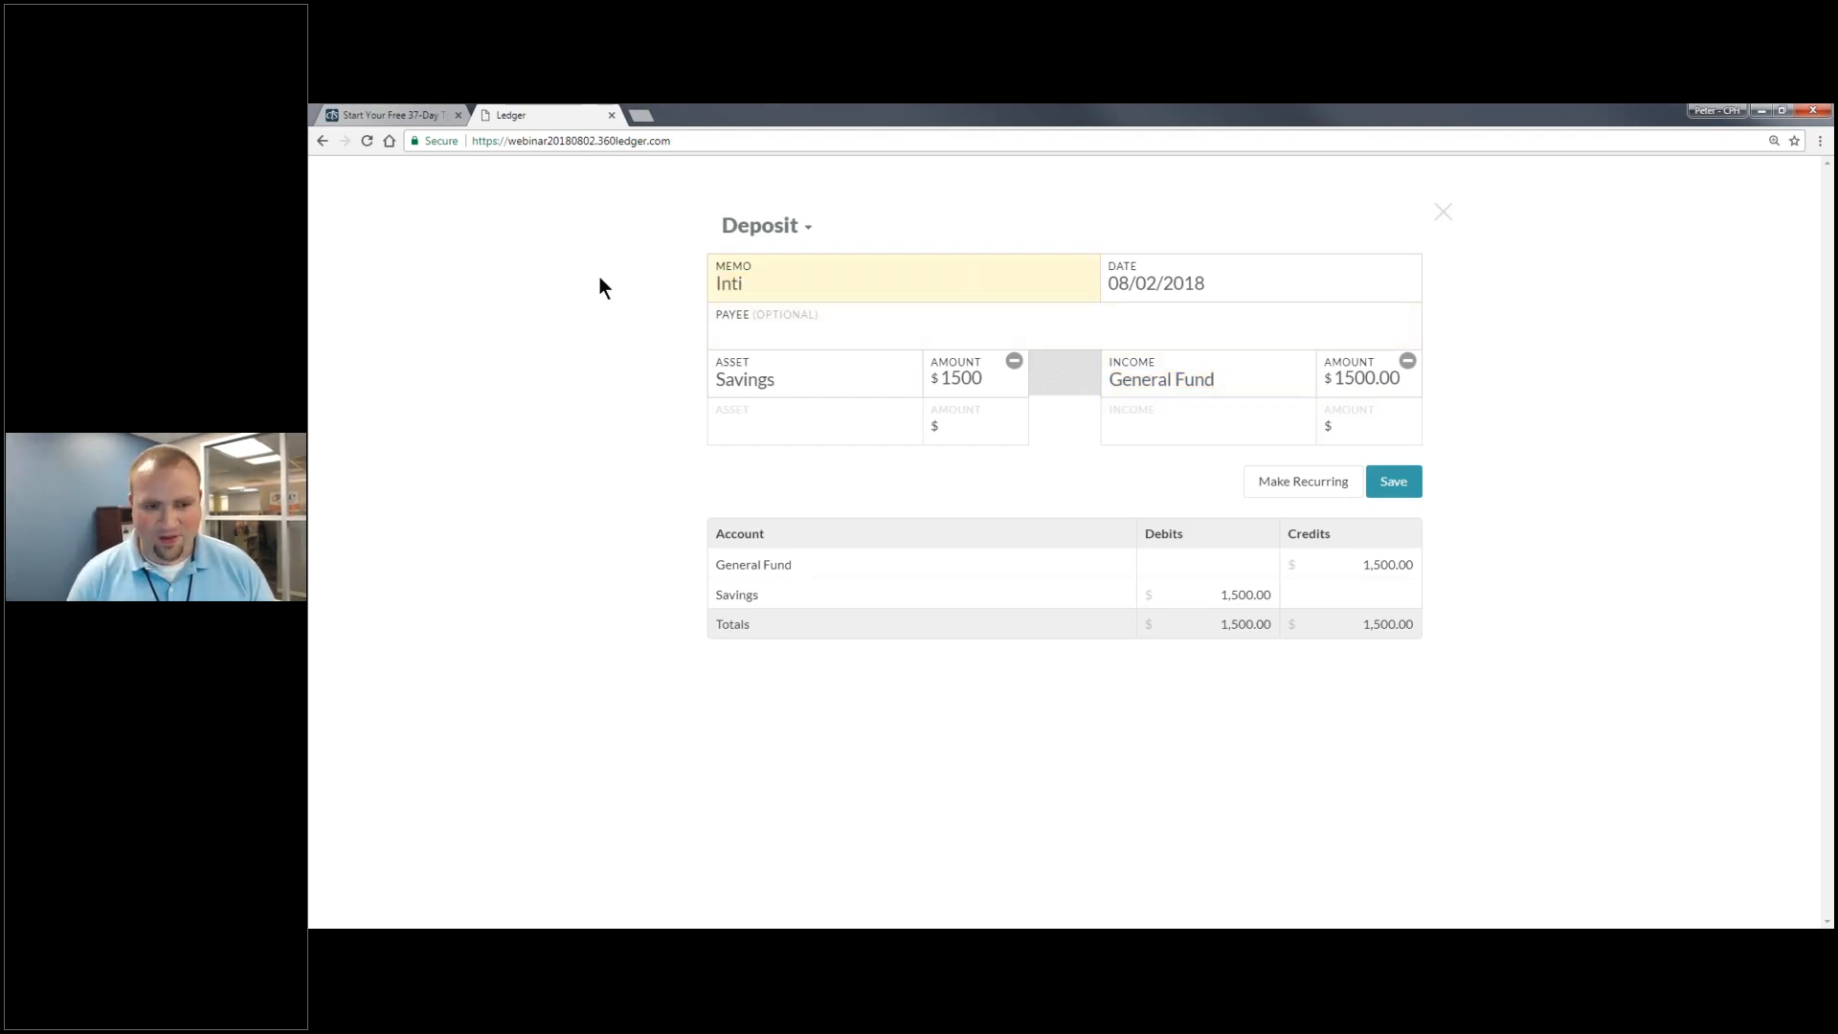
key(BackSpace)
key(BackSpace)
text(itial Of)
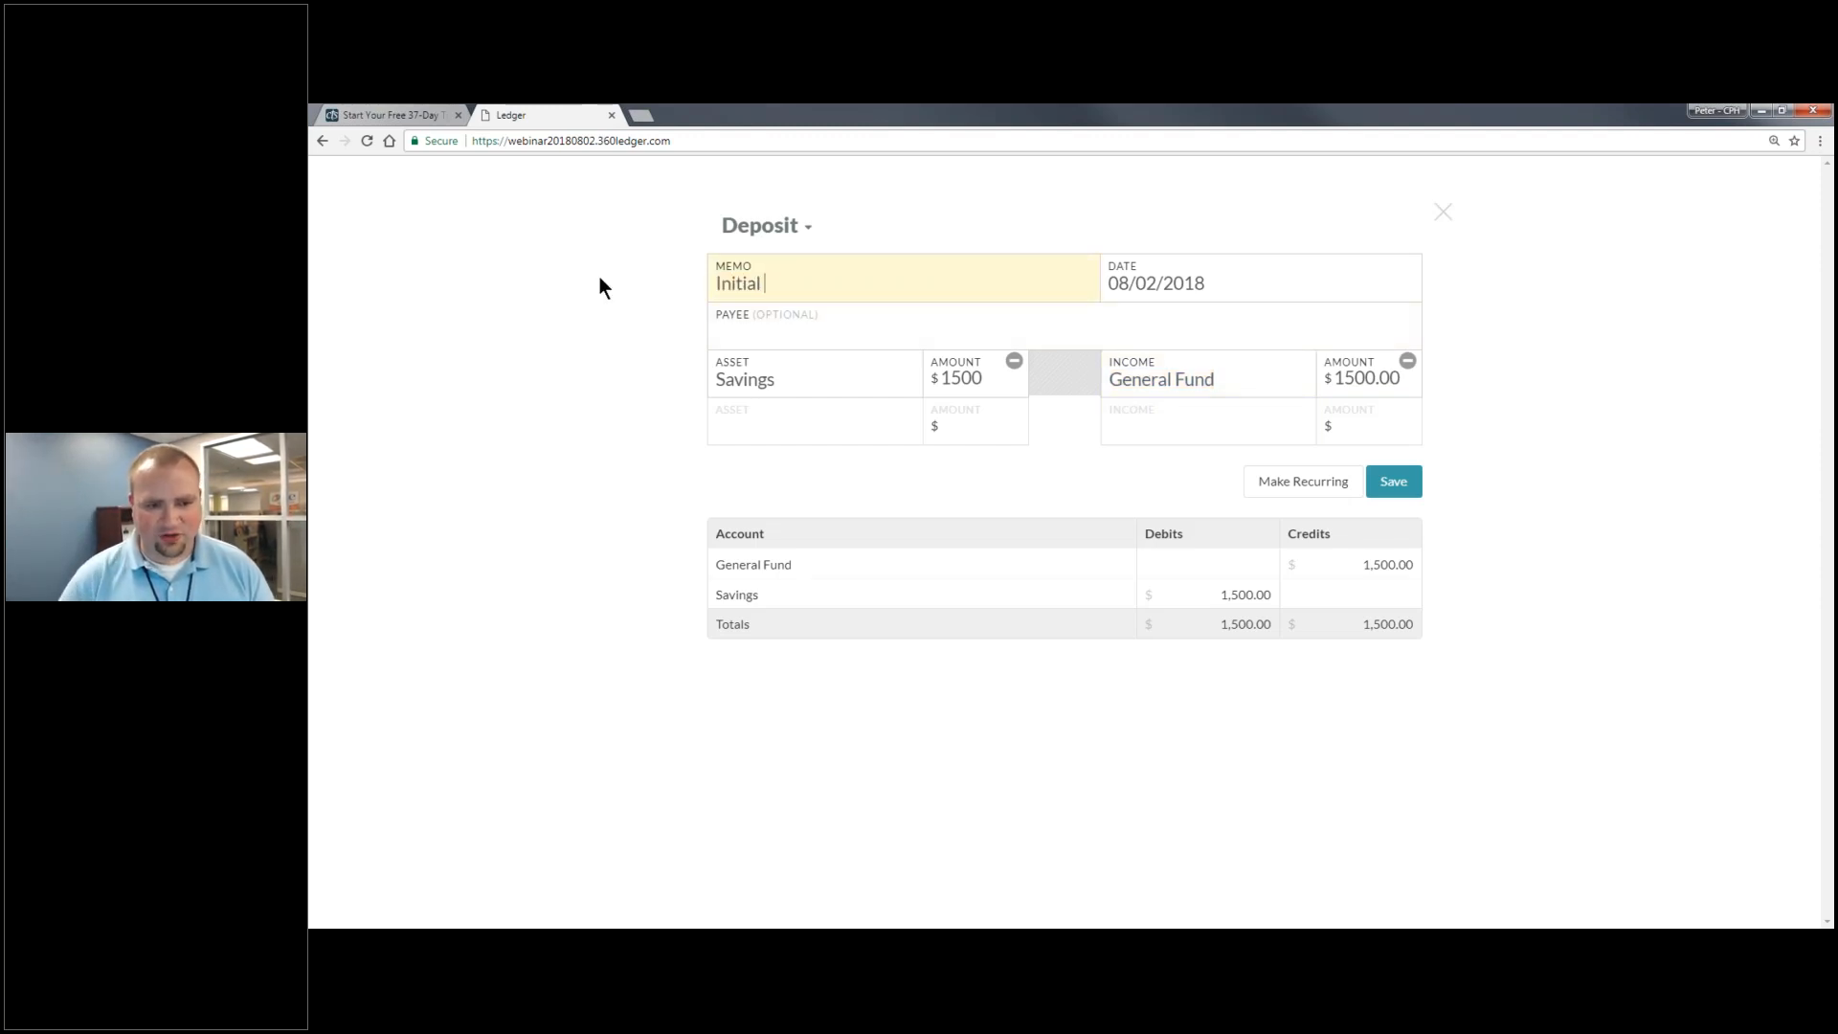
text(ferings)
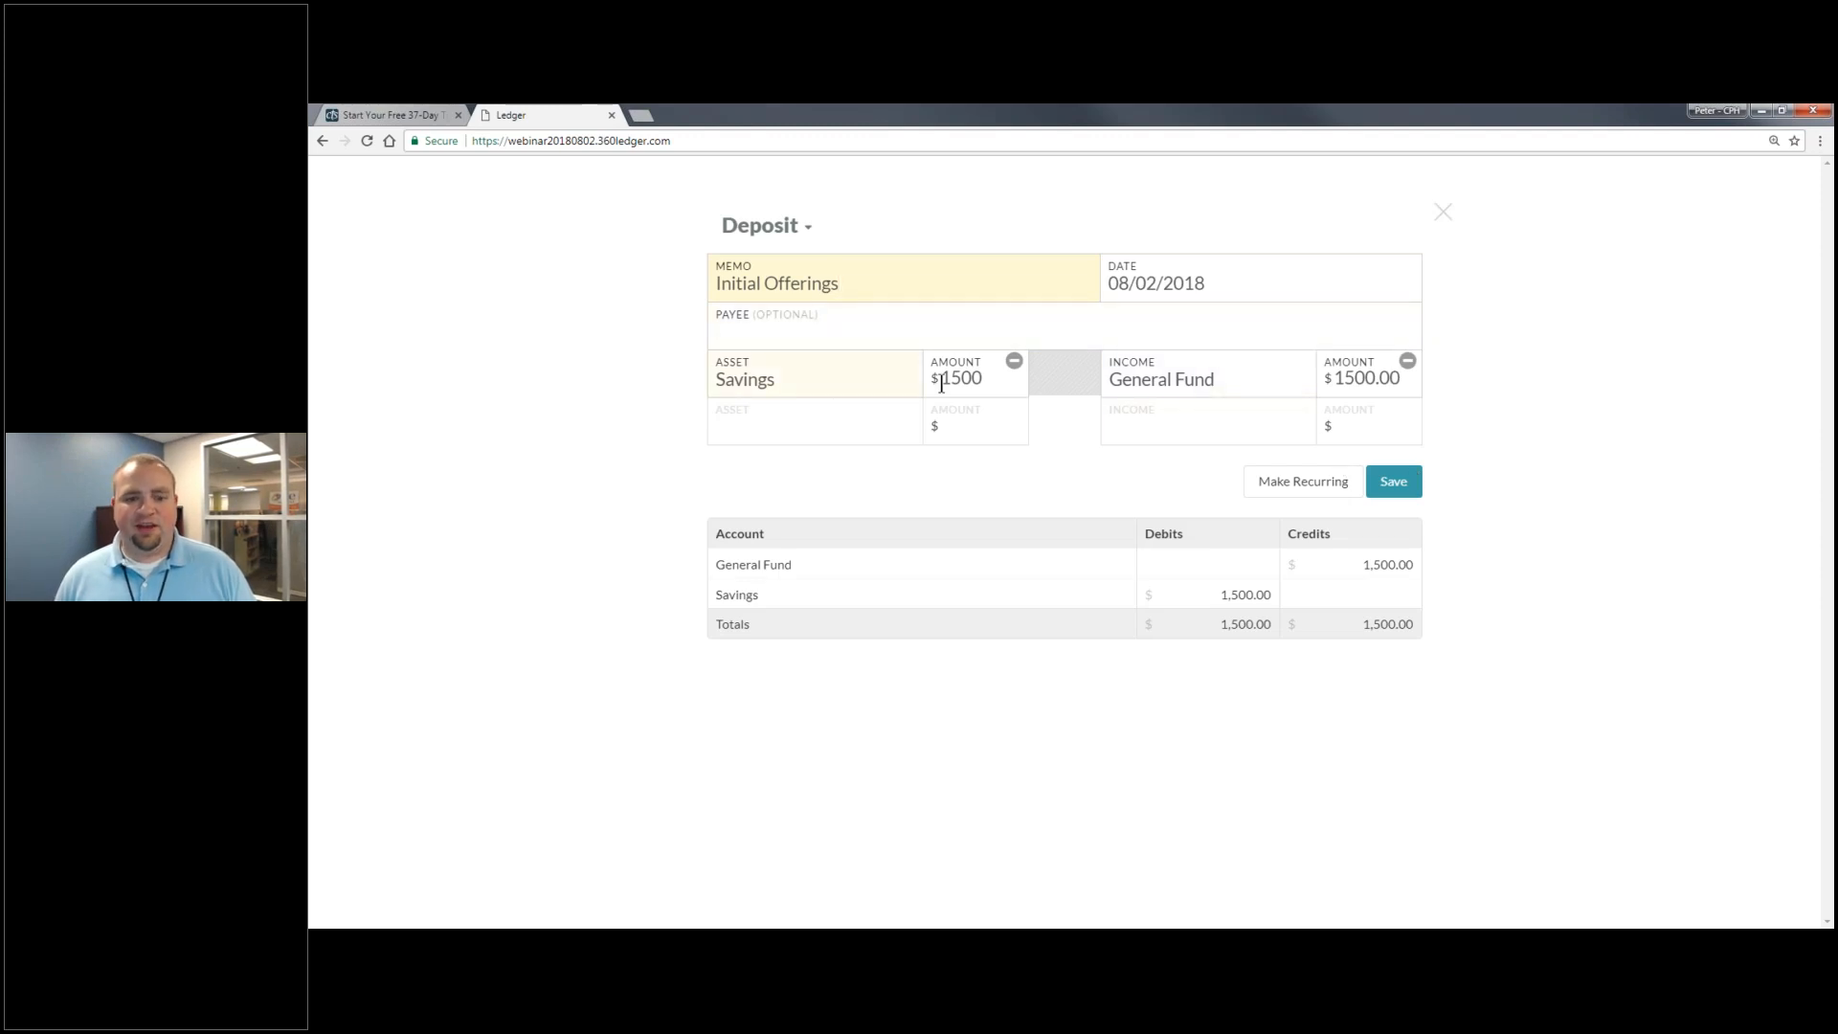
- Raise both the Savings and General Fund amounts to 150,000.00 so the entry balances
click(1346, 379)
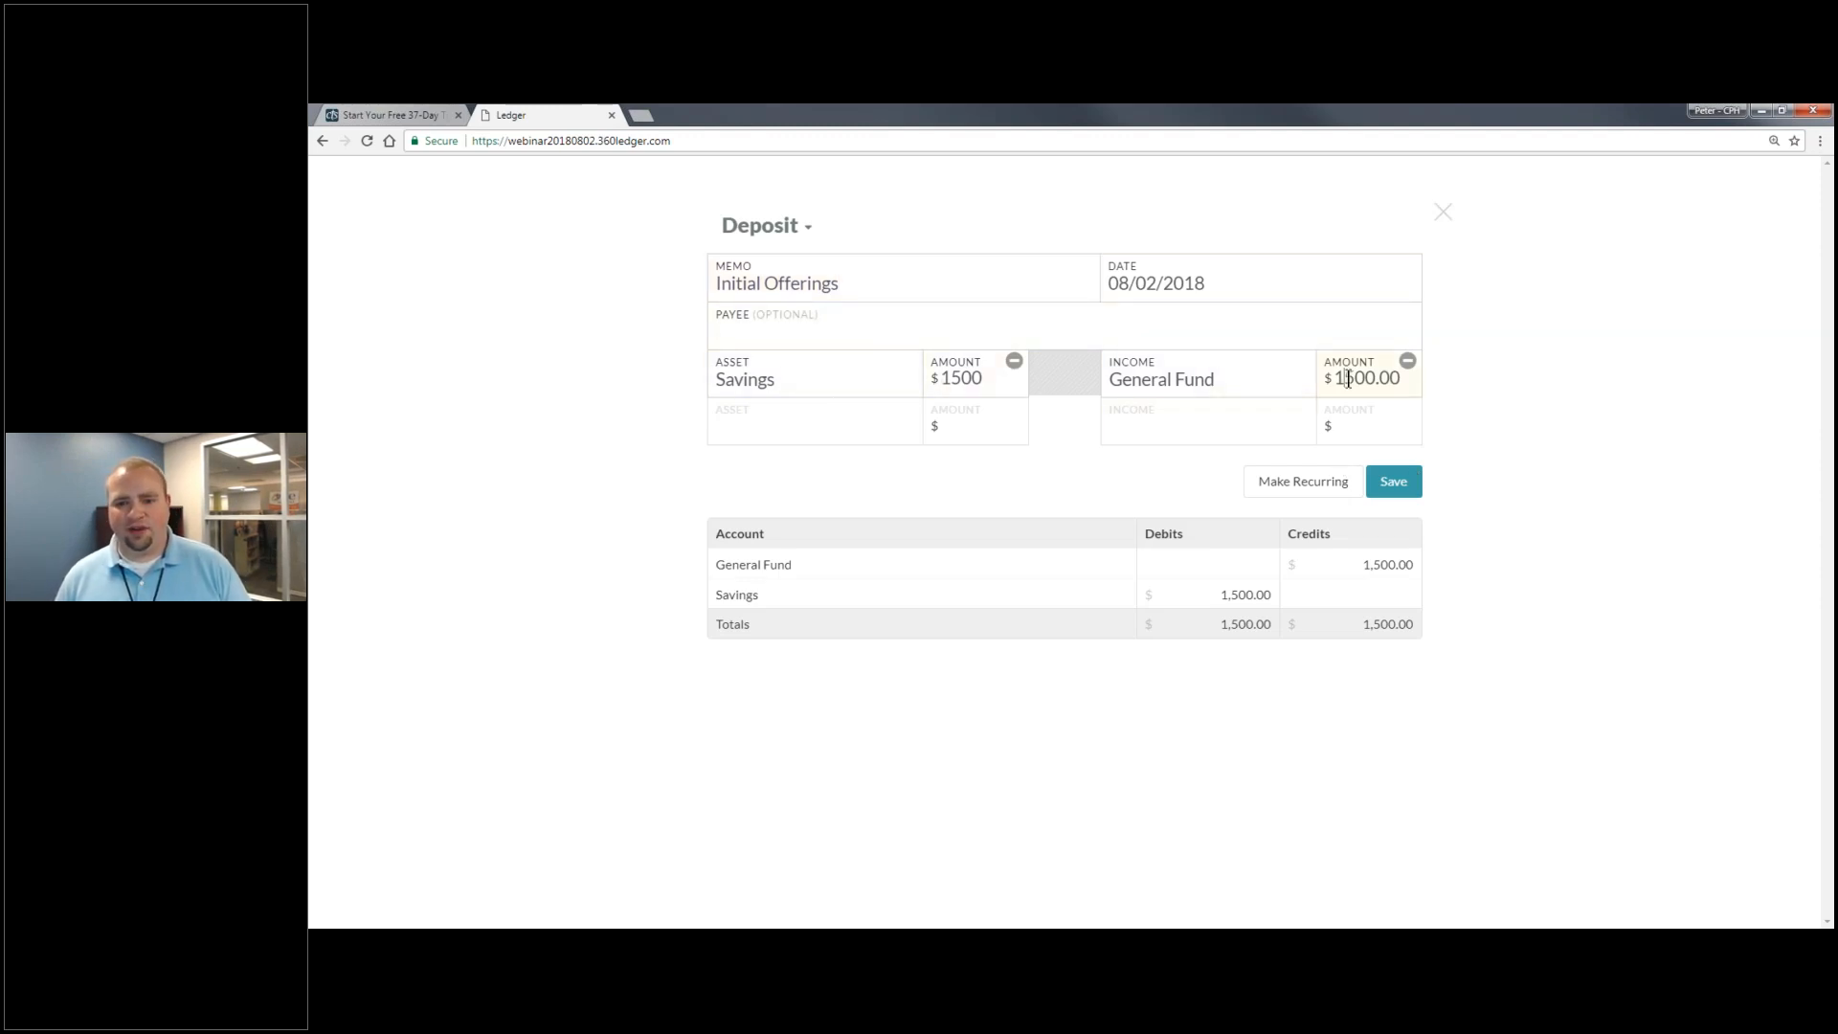
click(967, 380)
text(00)
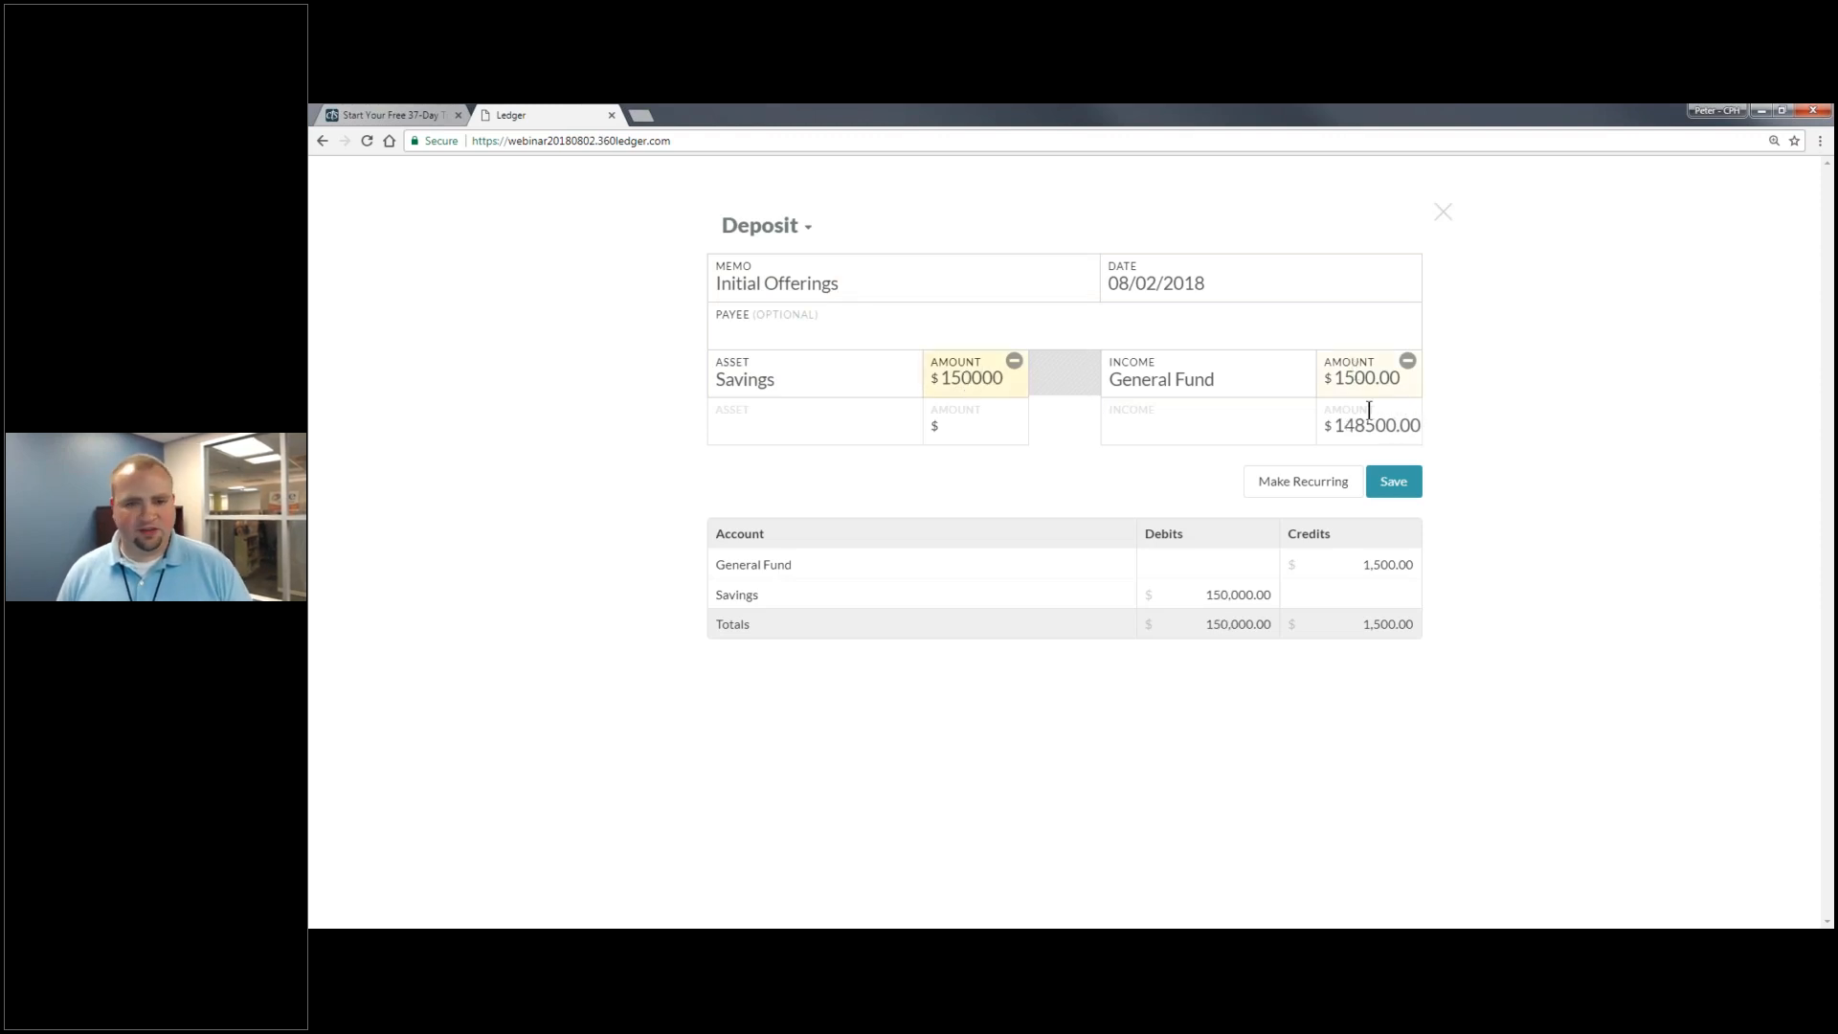
click(1375, 378)
text(00)
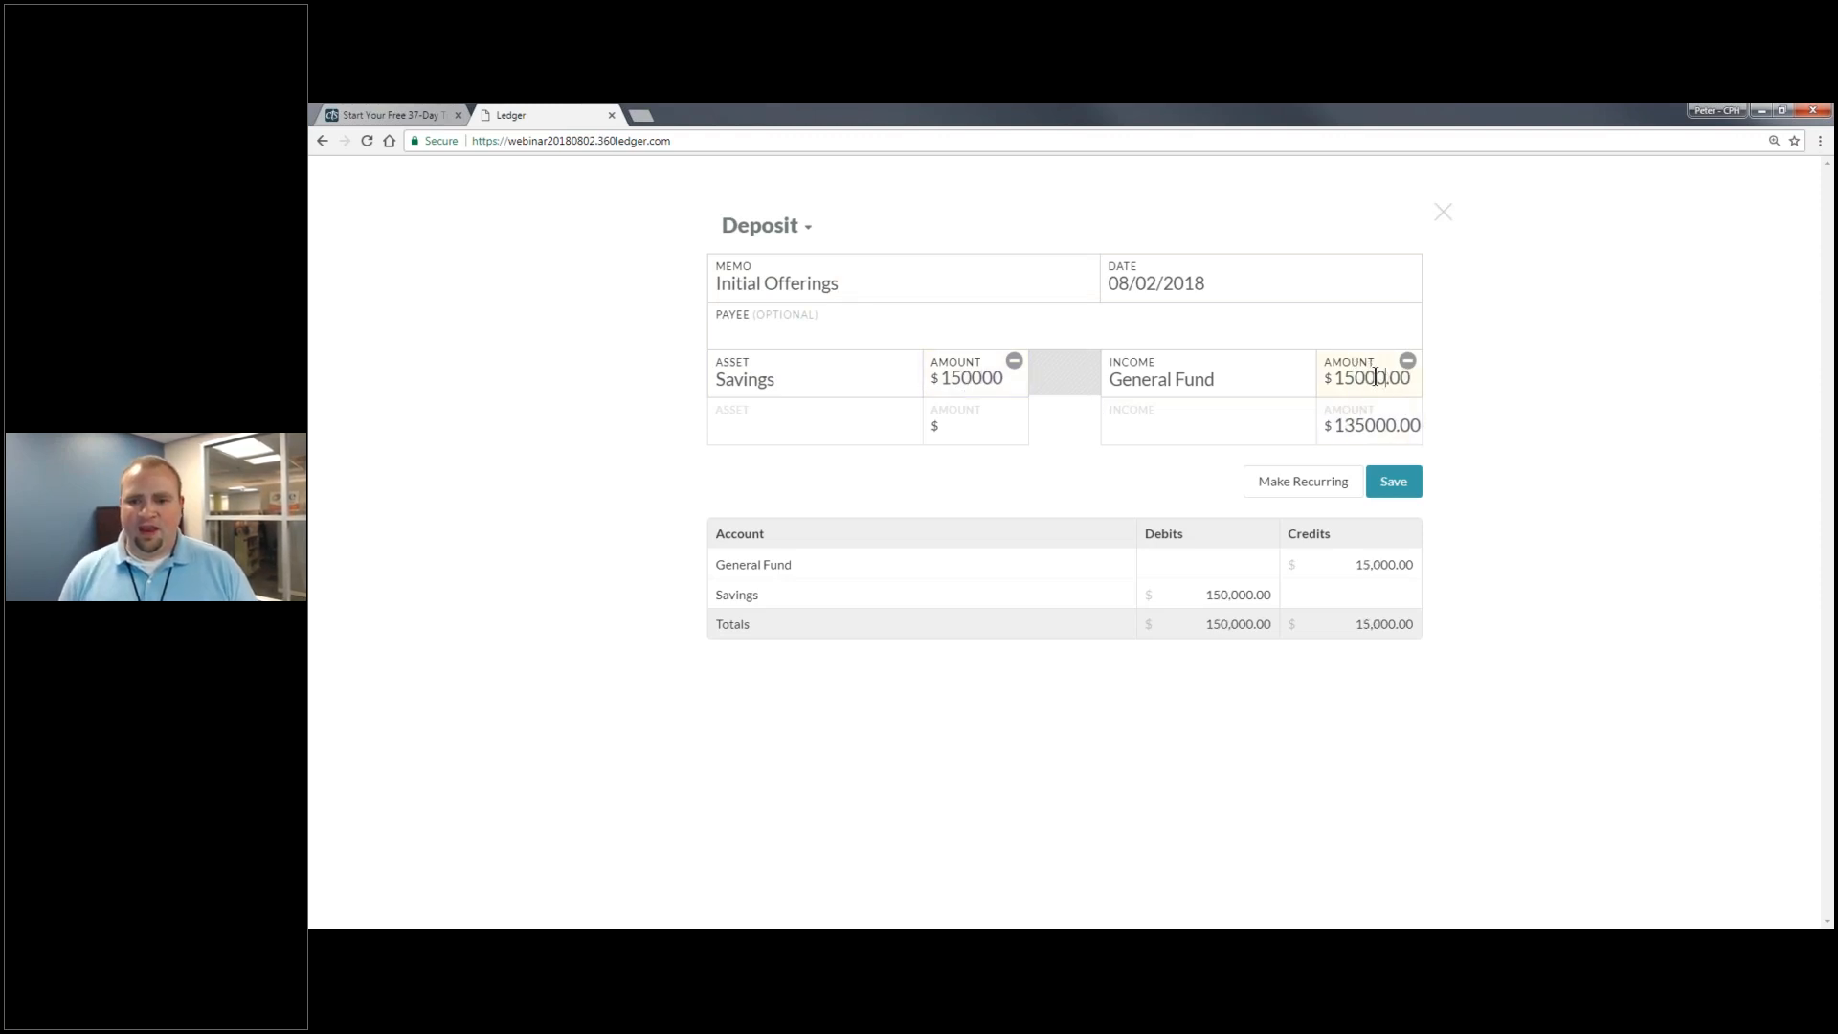
key(BackSpace)
key(BackSpace)
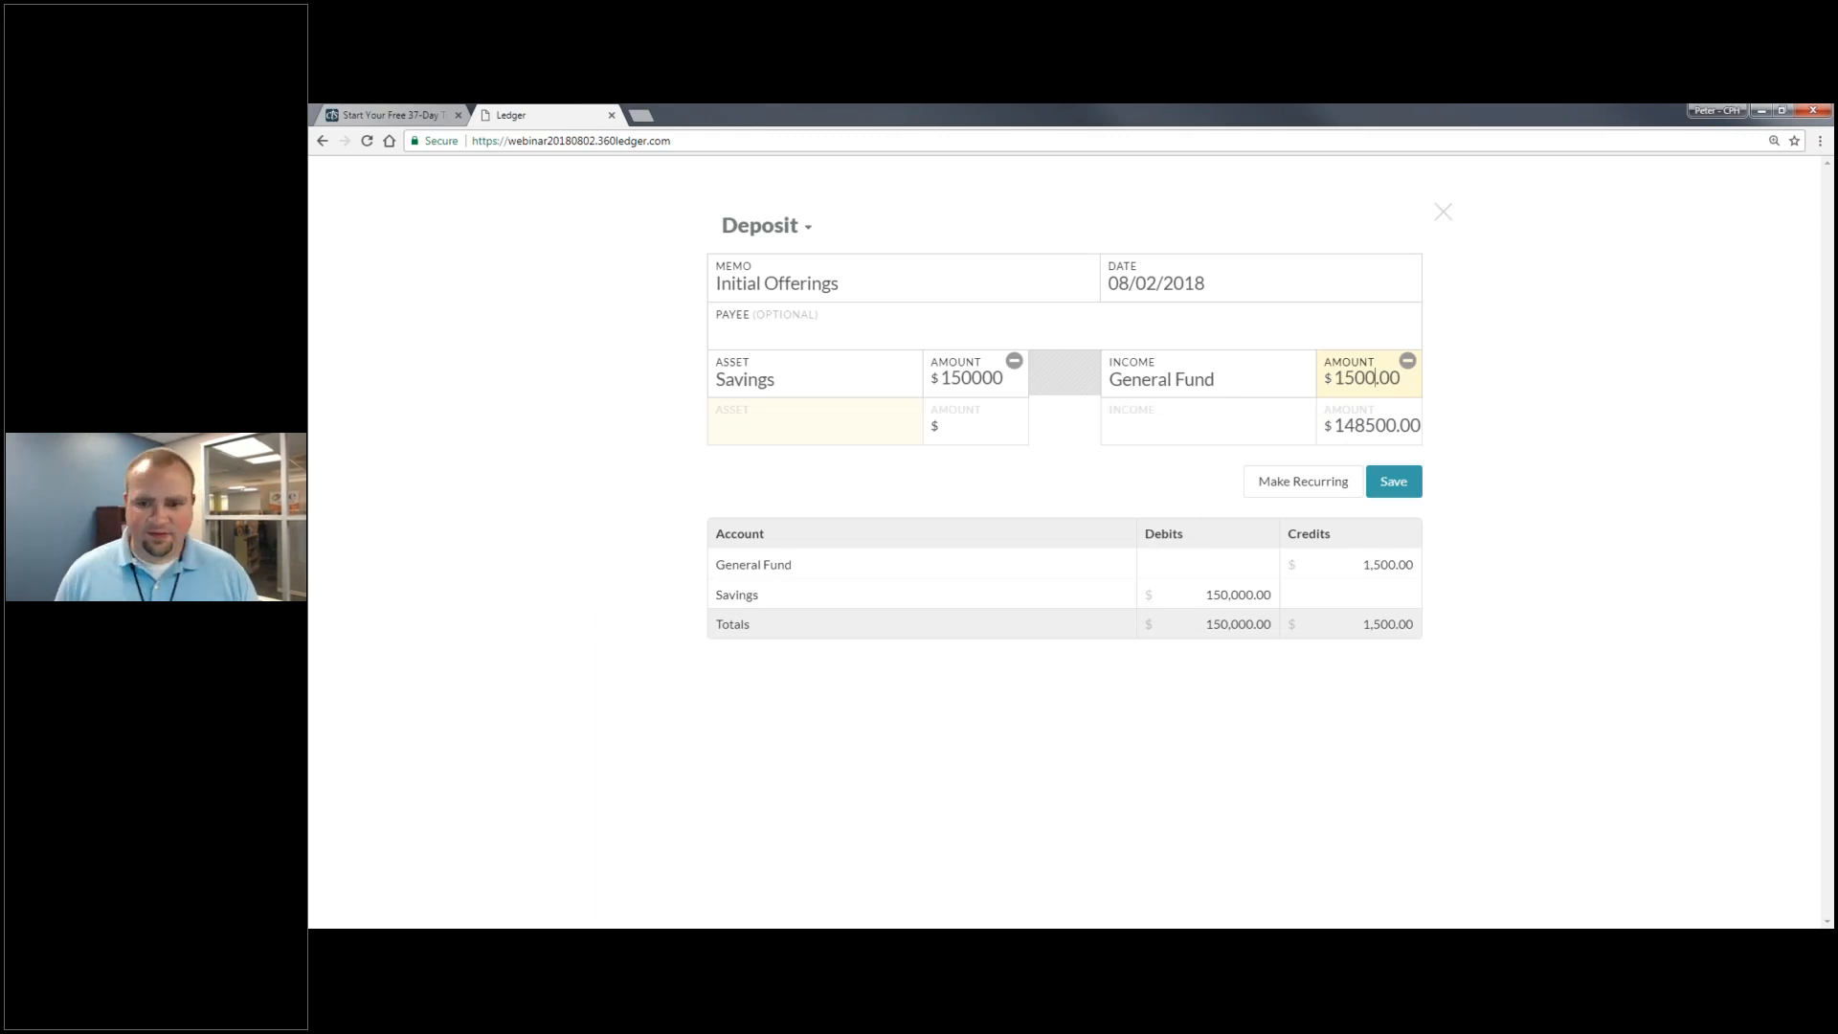
click(1308, 439)
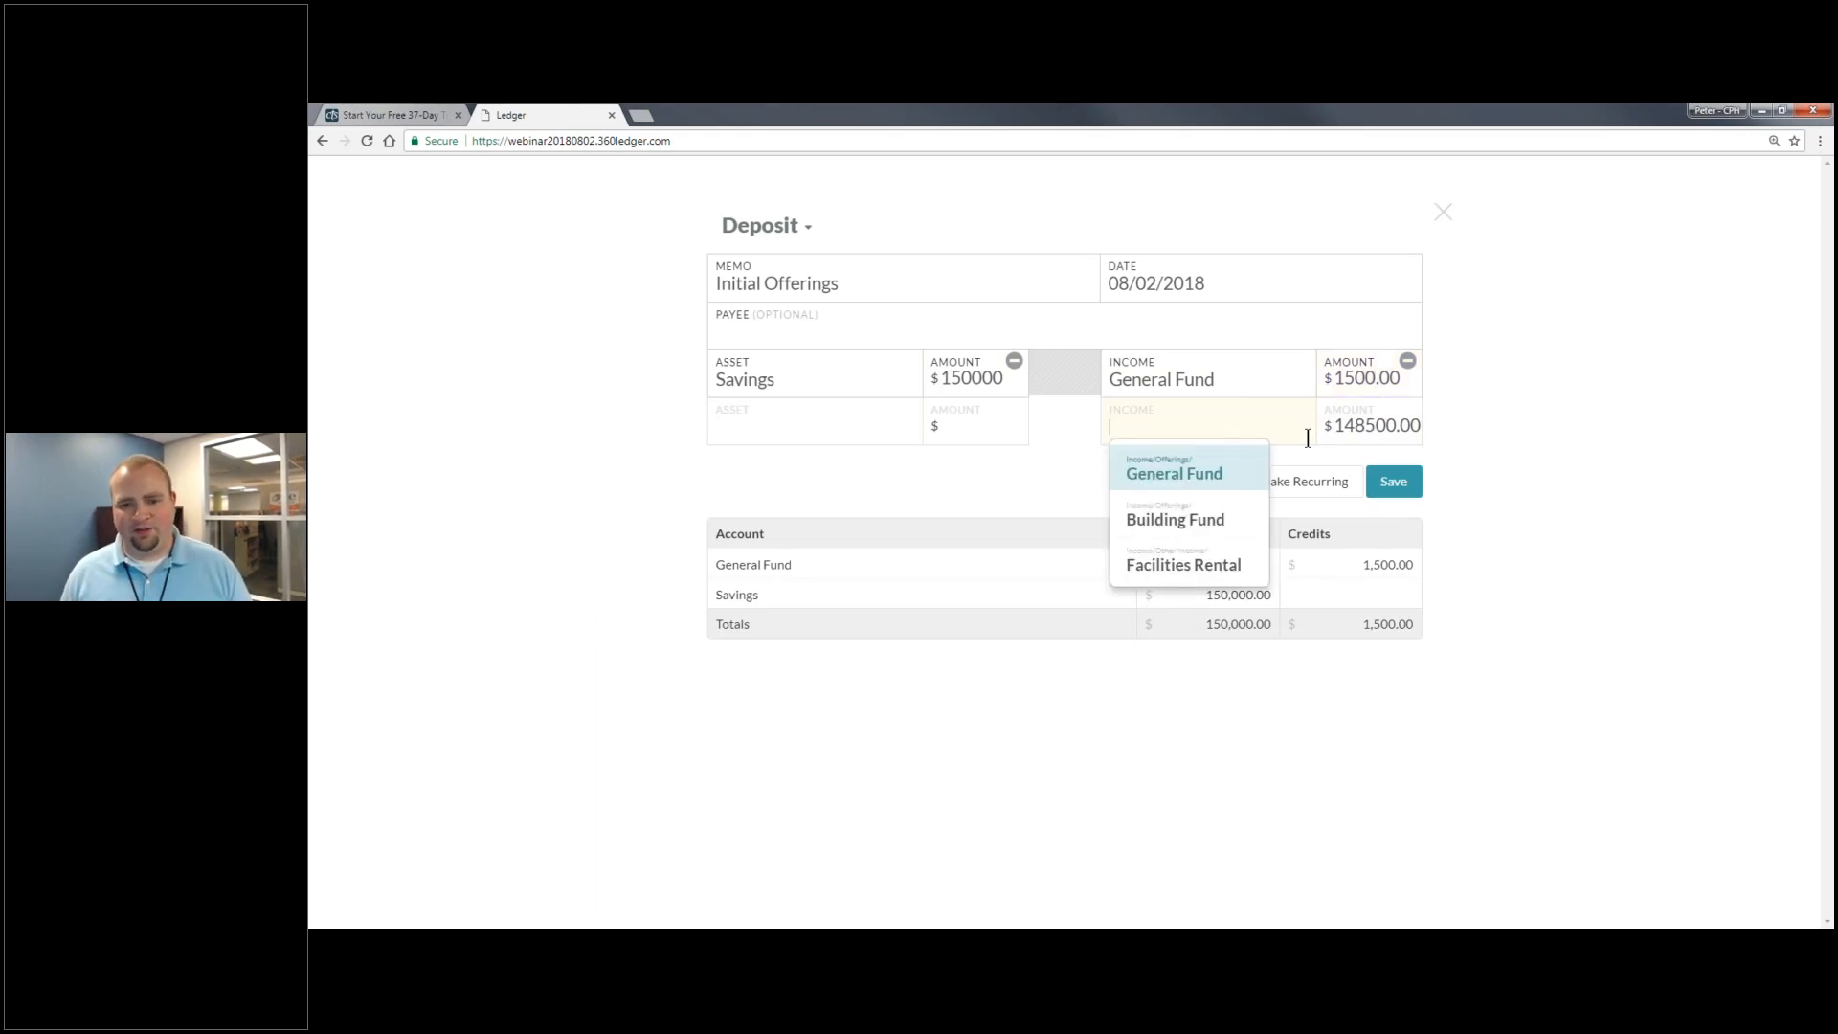
click(1355, 379)
text(00)
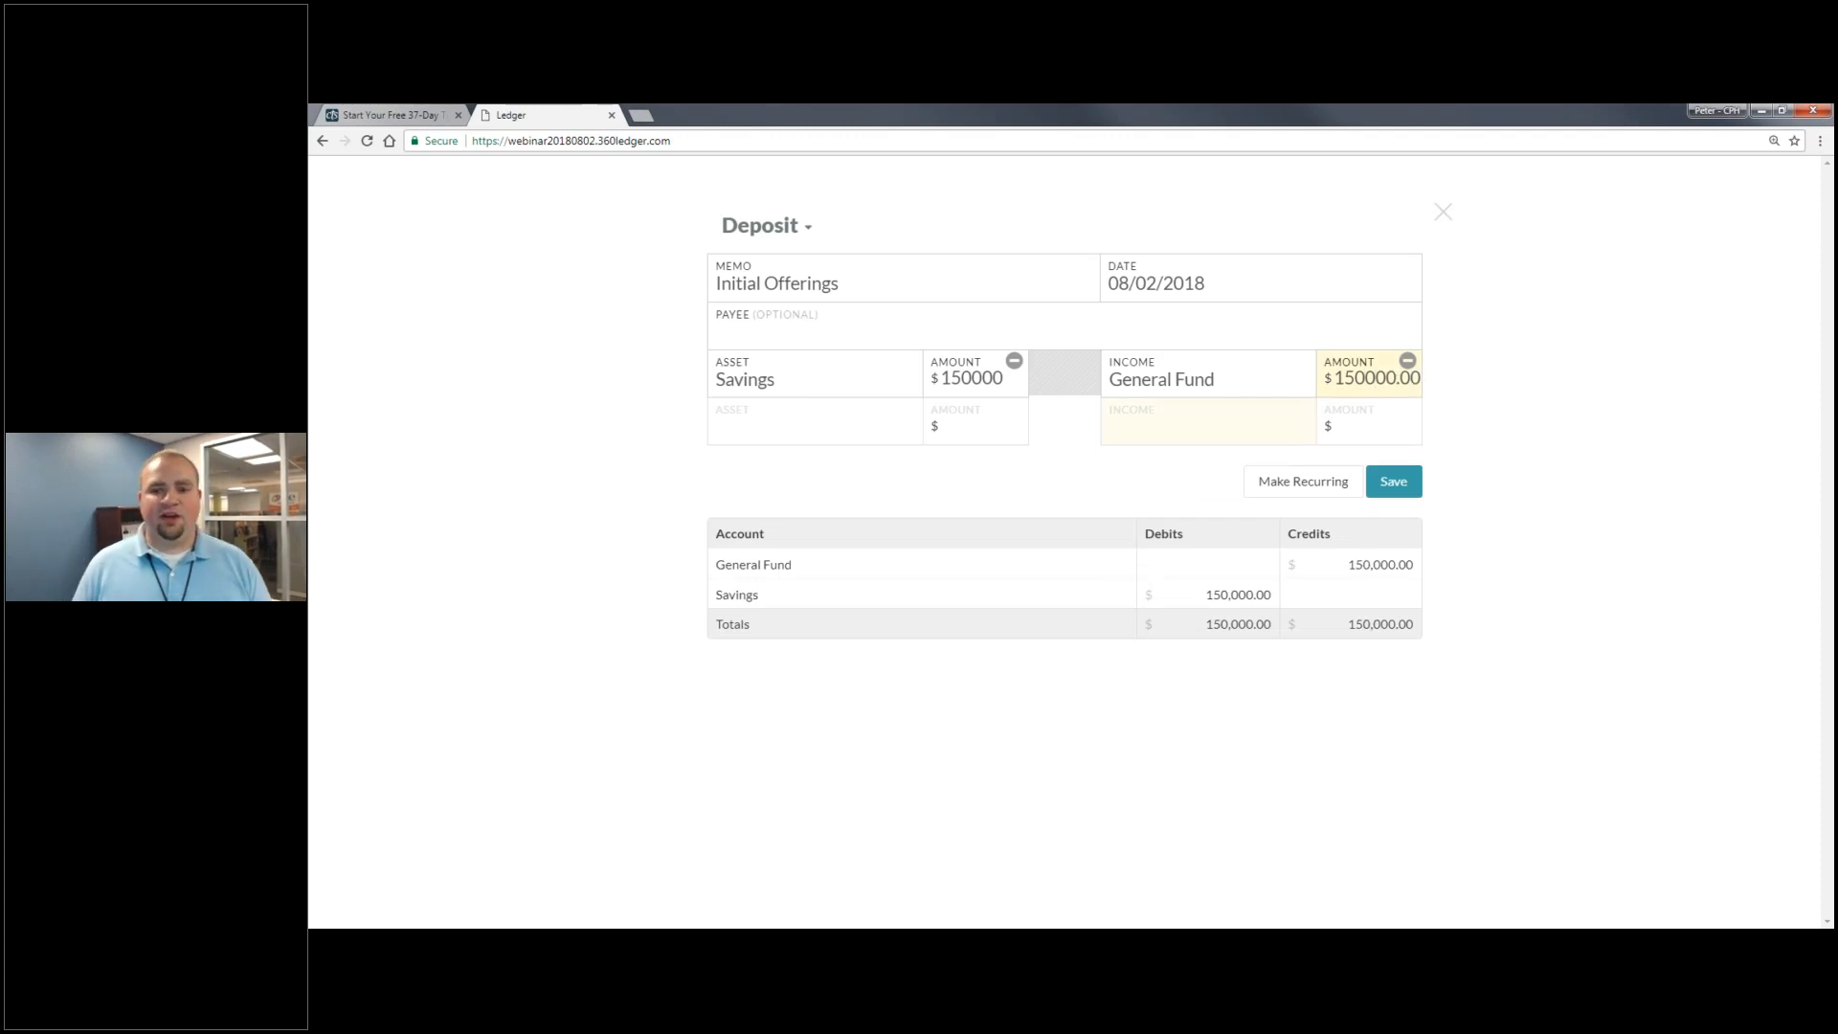
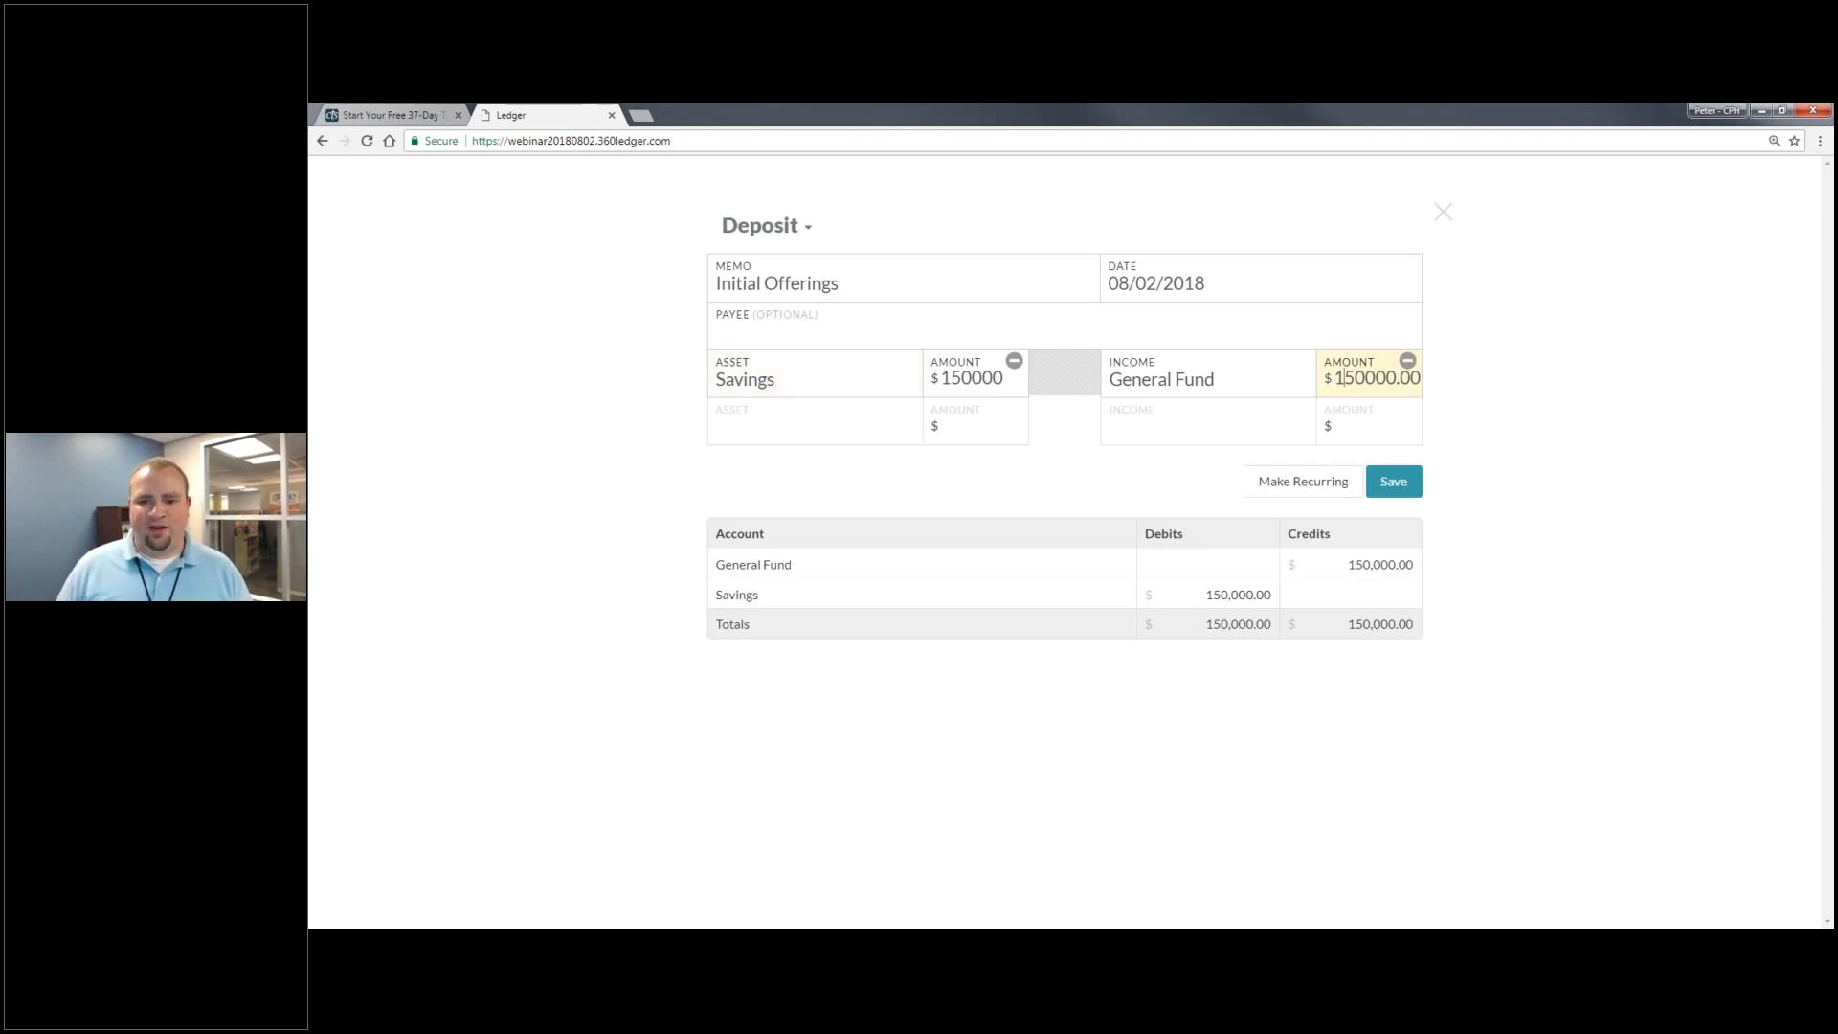
- Lower General Fund to 125,000 and assign the remaining 25,000 to Building Fund
key(Delete)
key(Delete)
text(25)
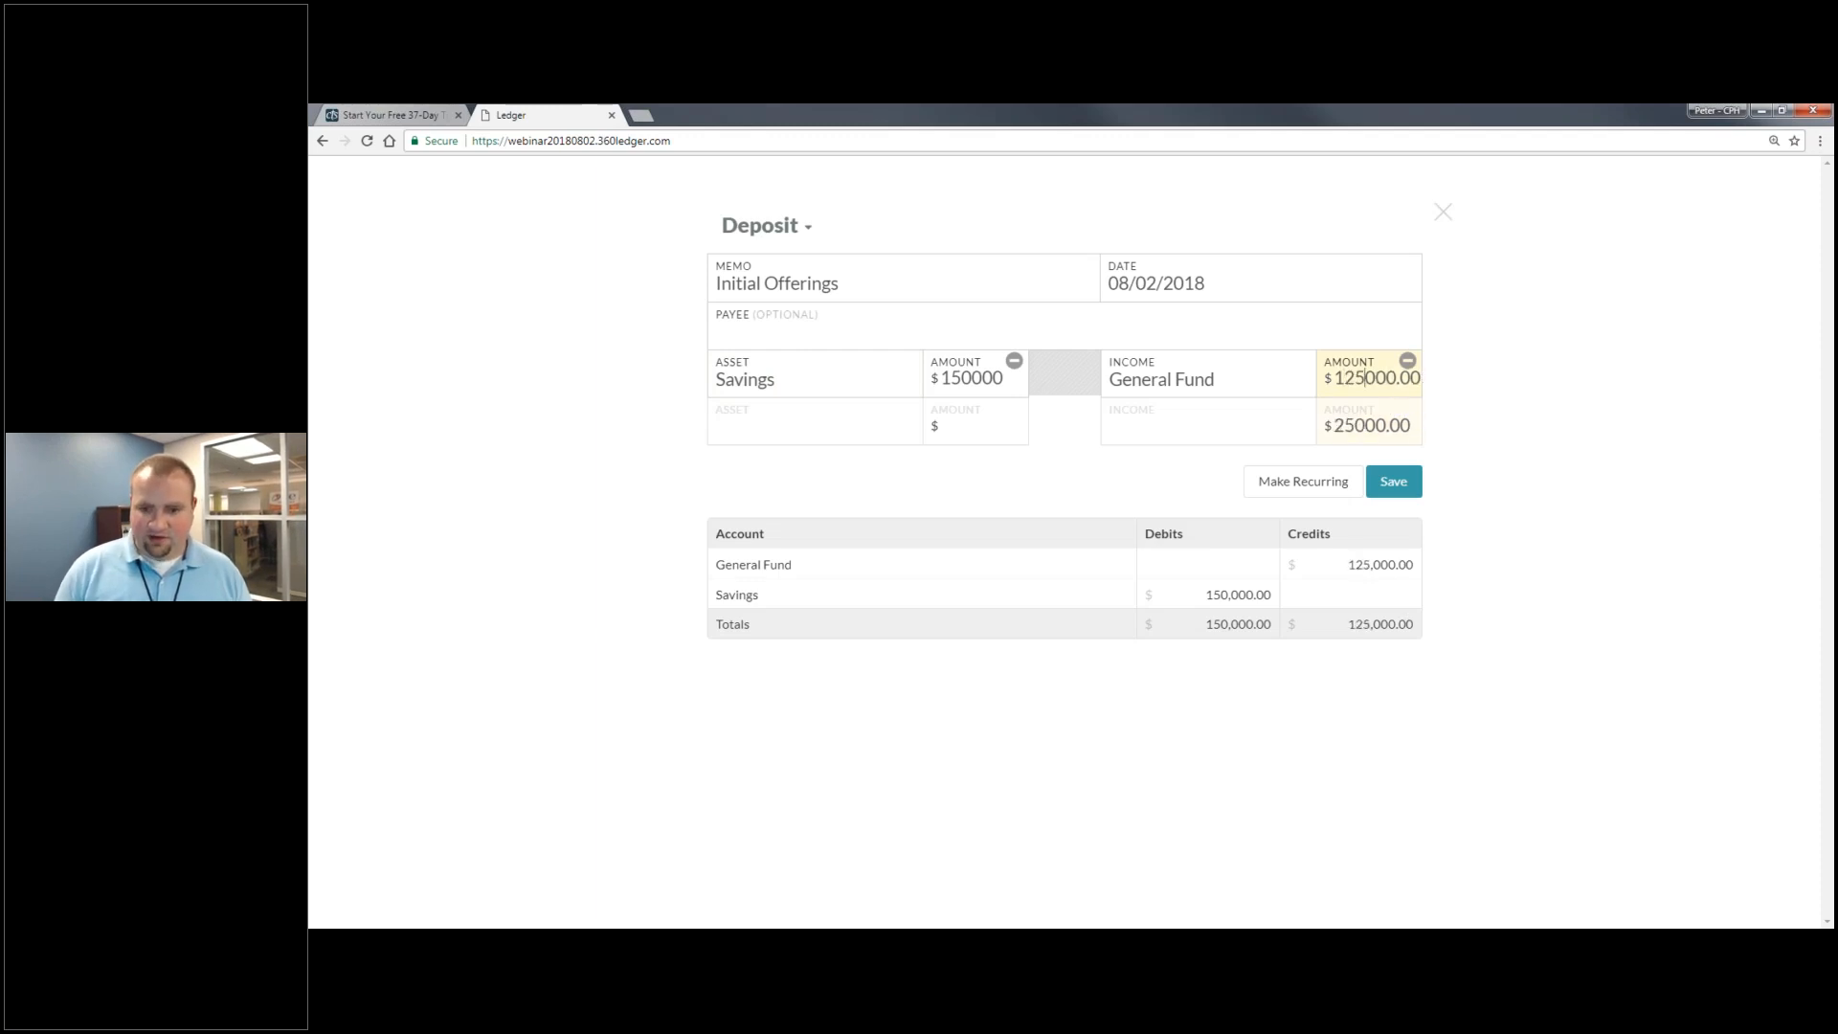
click(1246, 424)
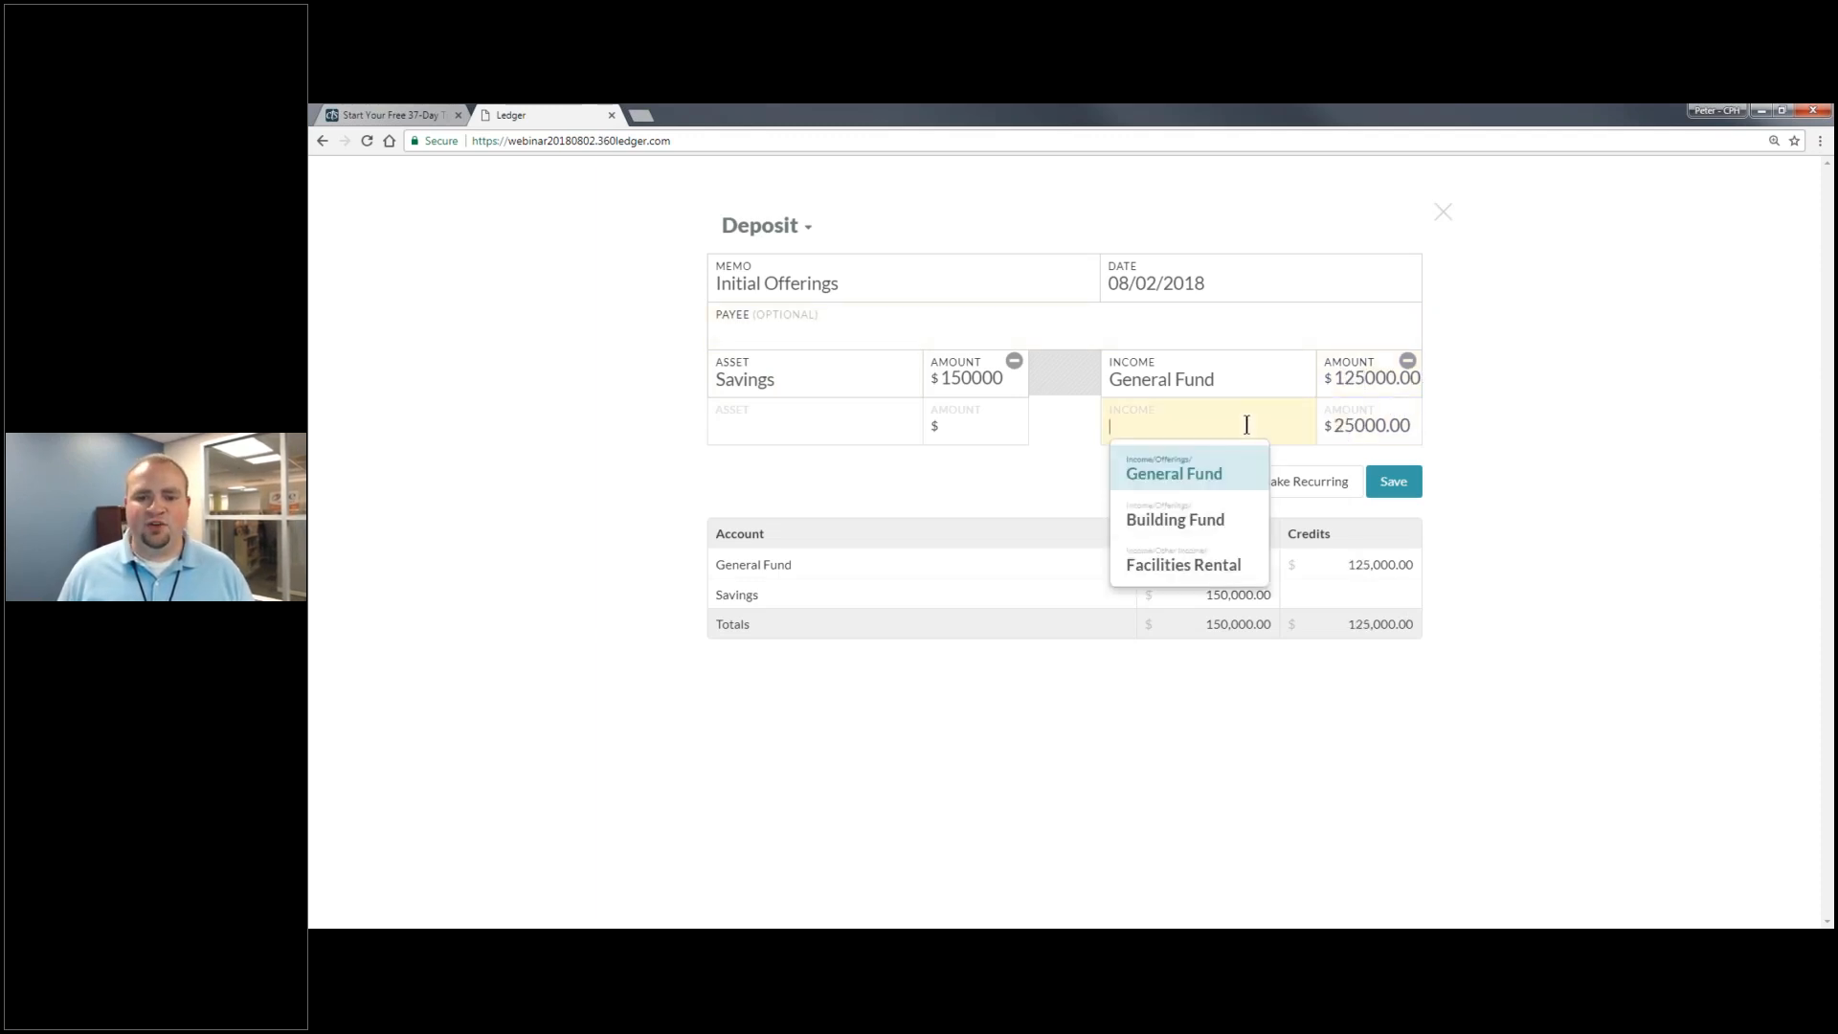
click(1190, 517)
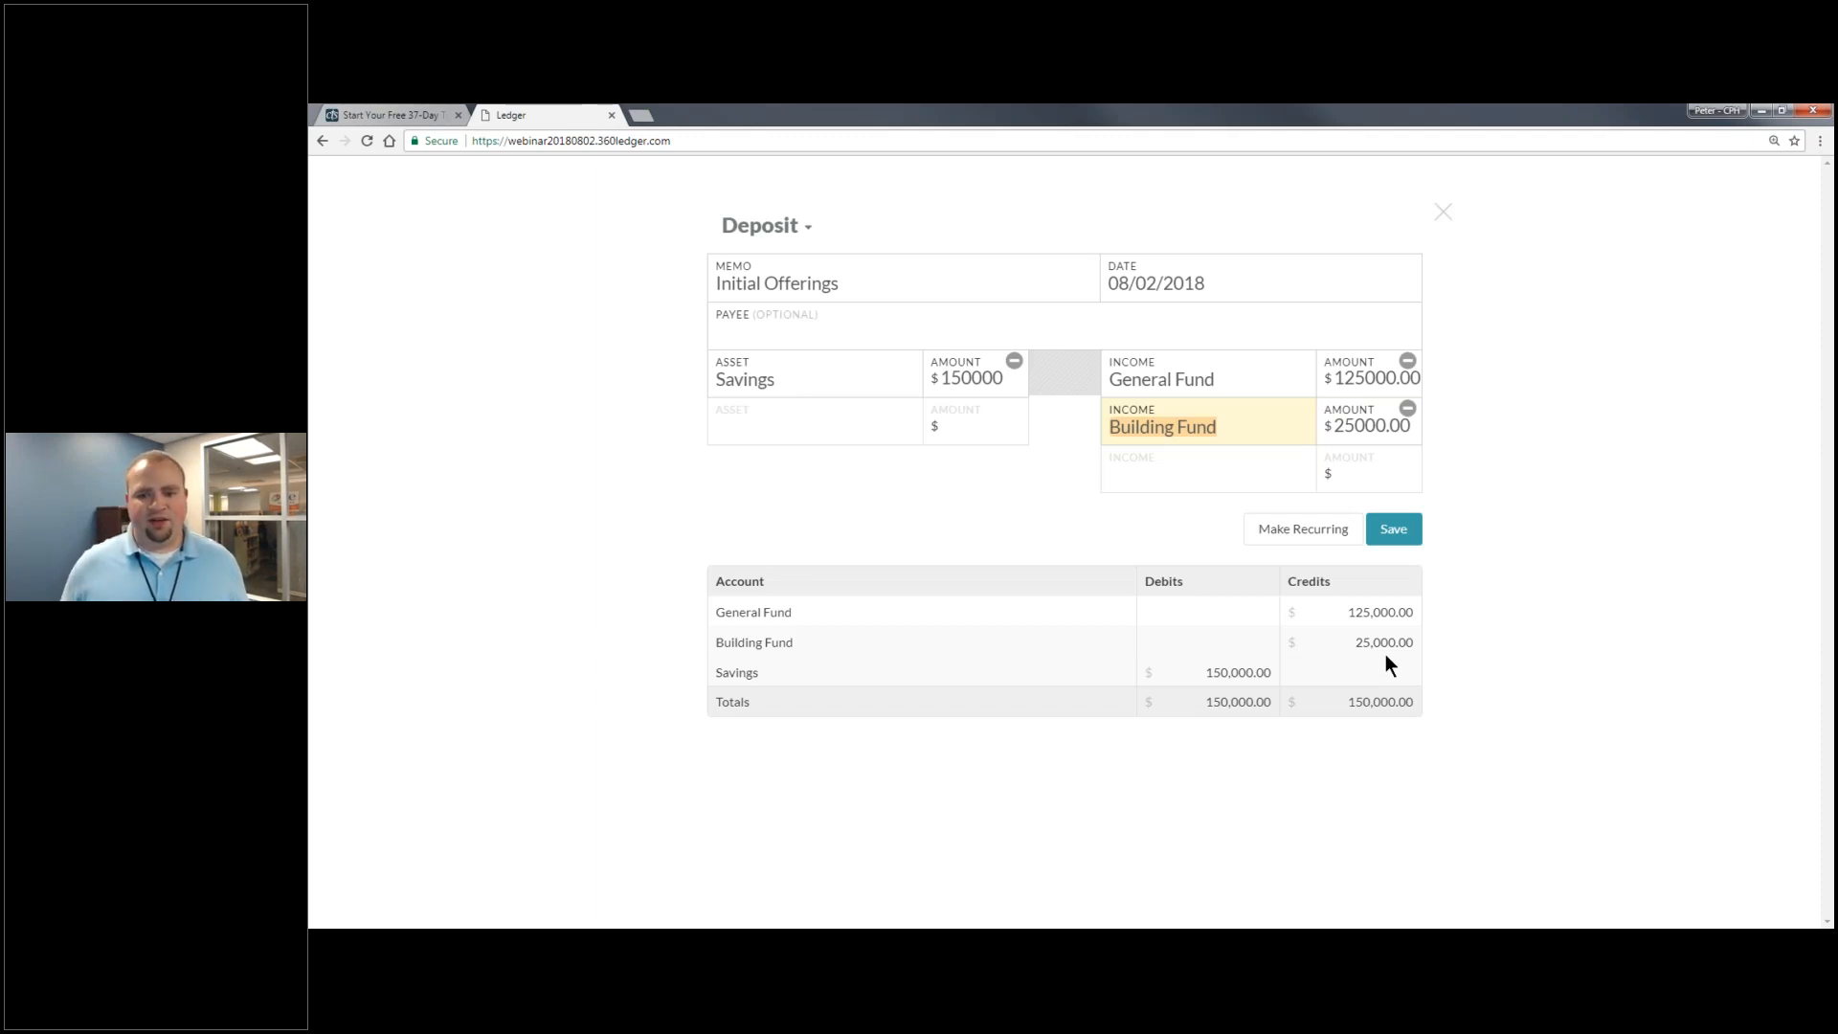
- Save the split 150,000 deposit and start a new journal entry
click(1390, 531)
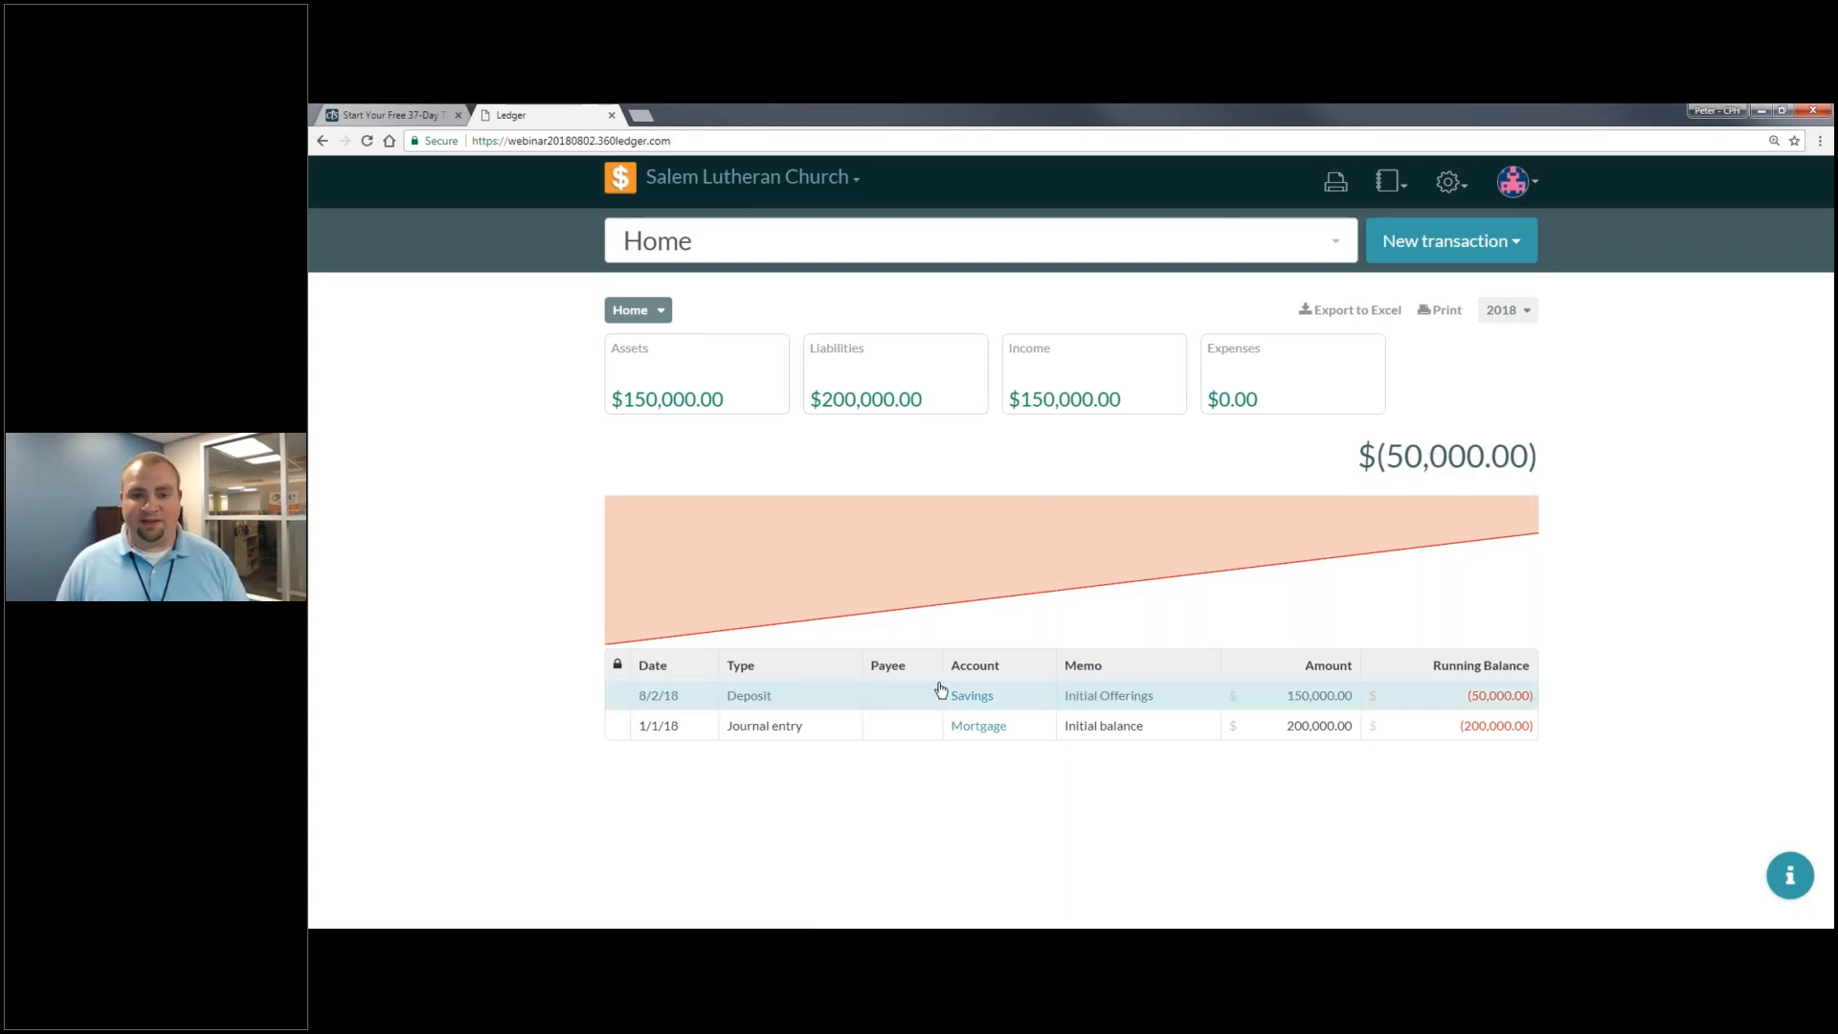
click(1505, 249)
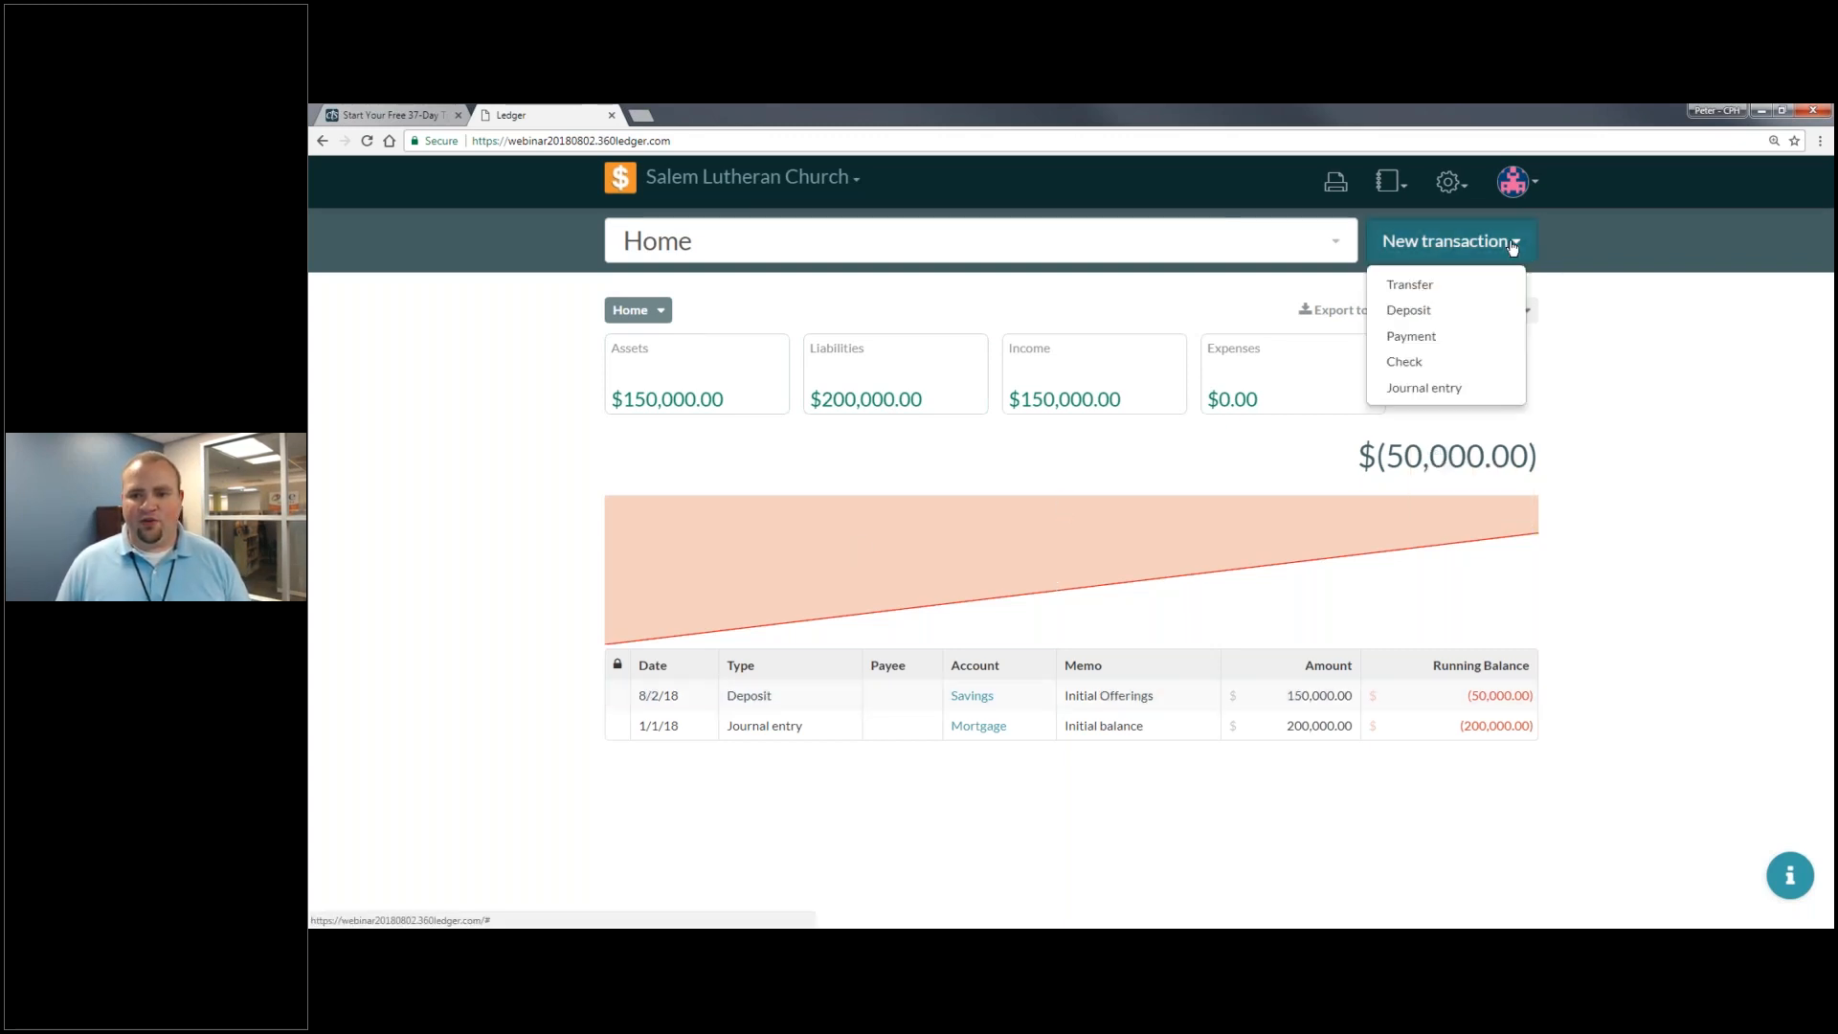
click(1430, 393)
- Put Savings on the journal entry's first line, then view the debit and credit rules slide
click(1219, 287)
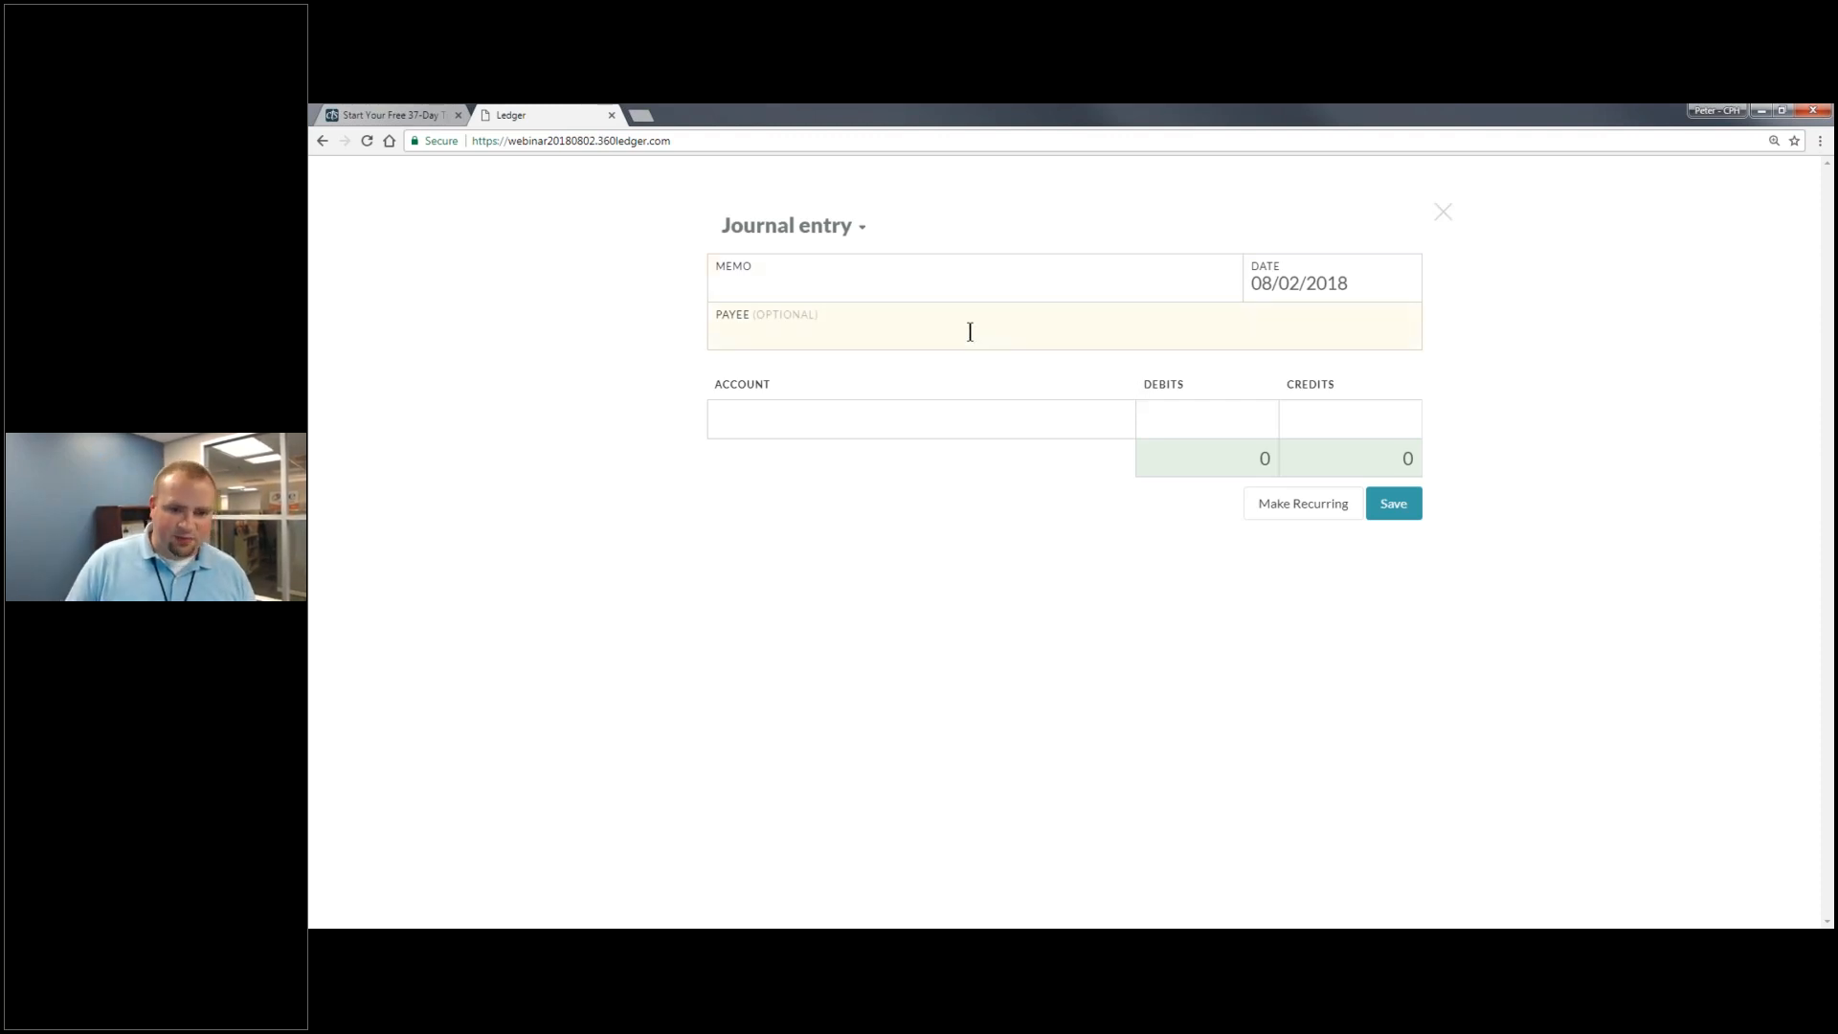
click(943, 405)
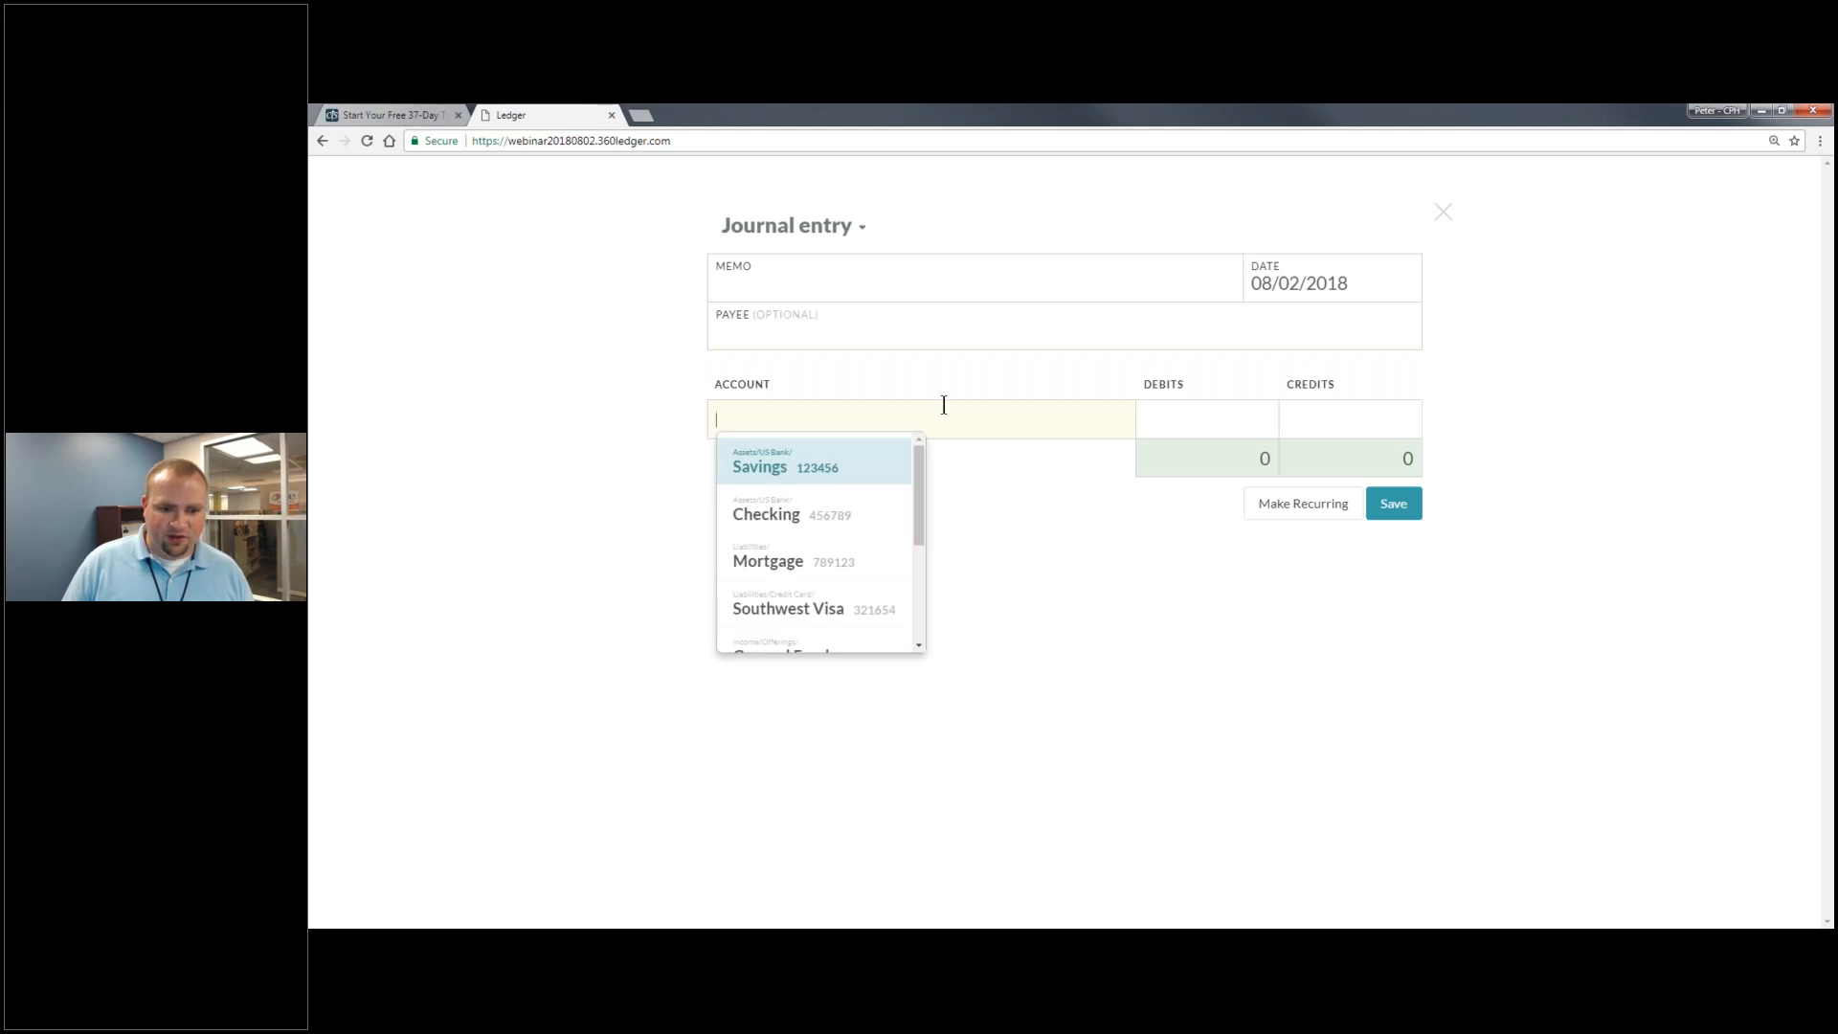
click(823, 467)
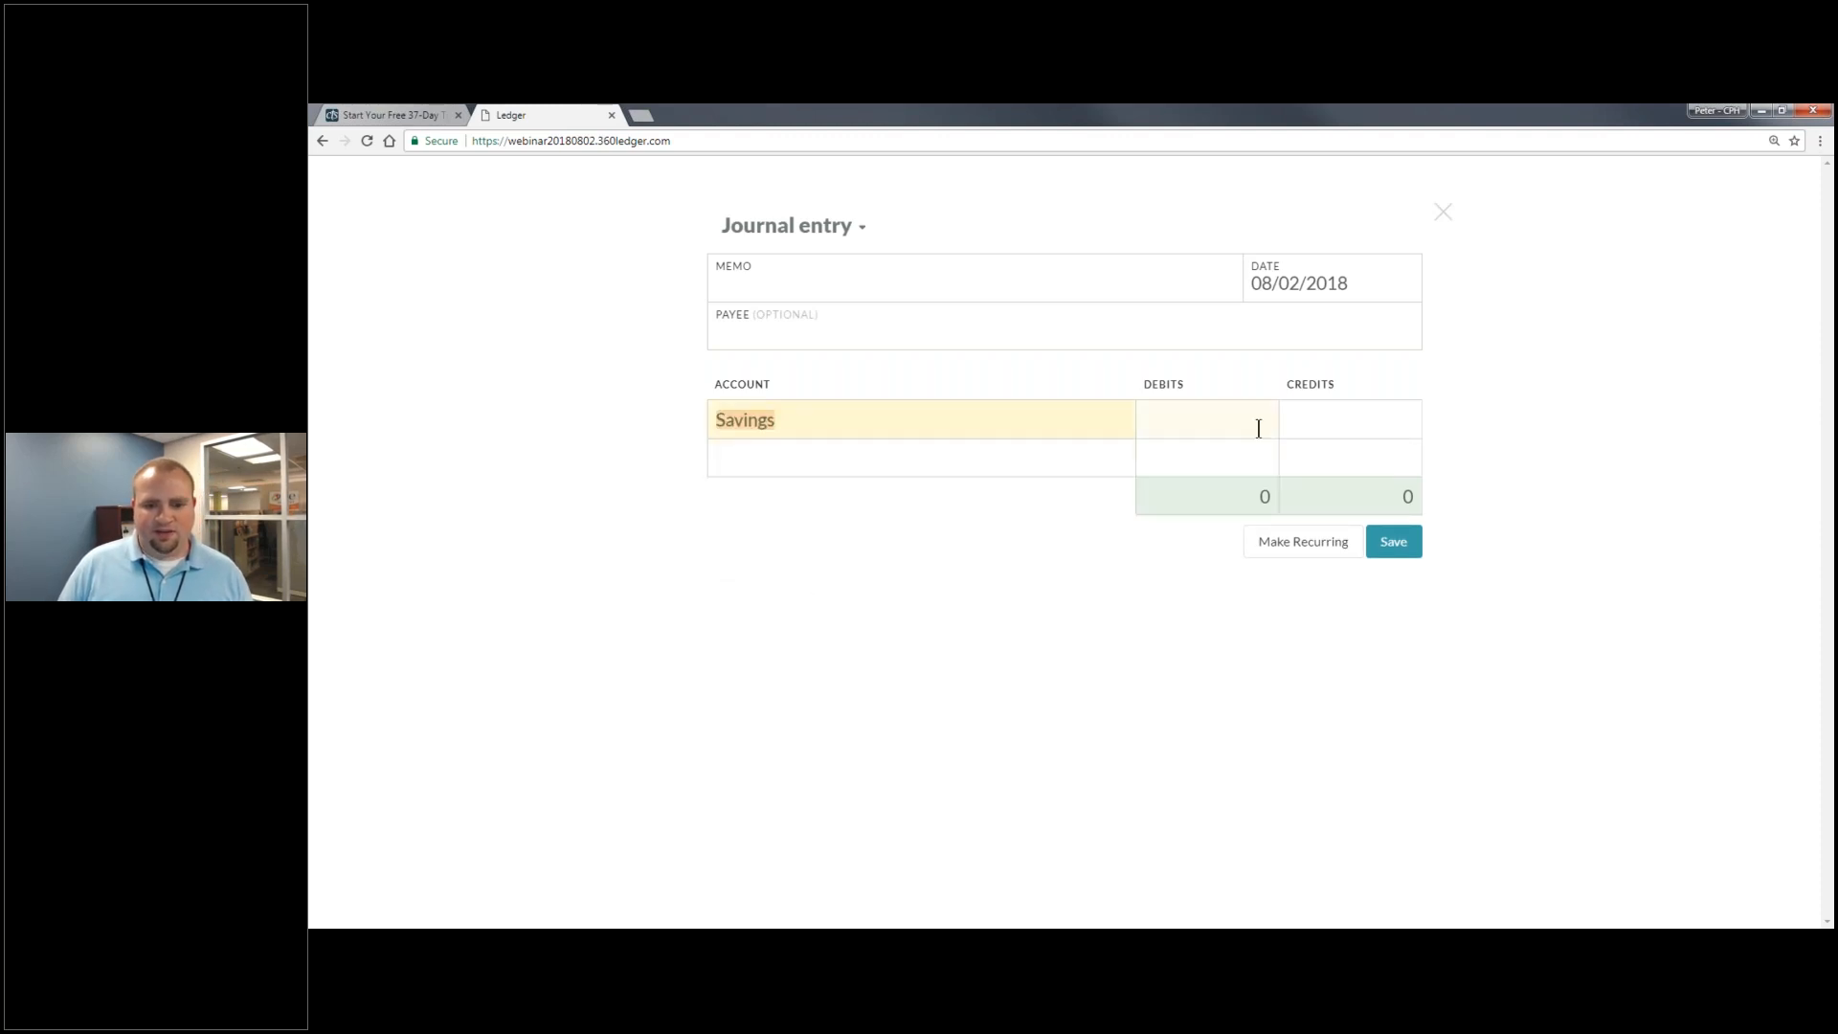
click(1262, 927)
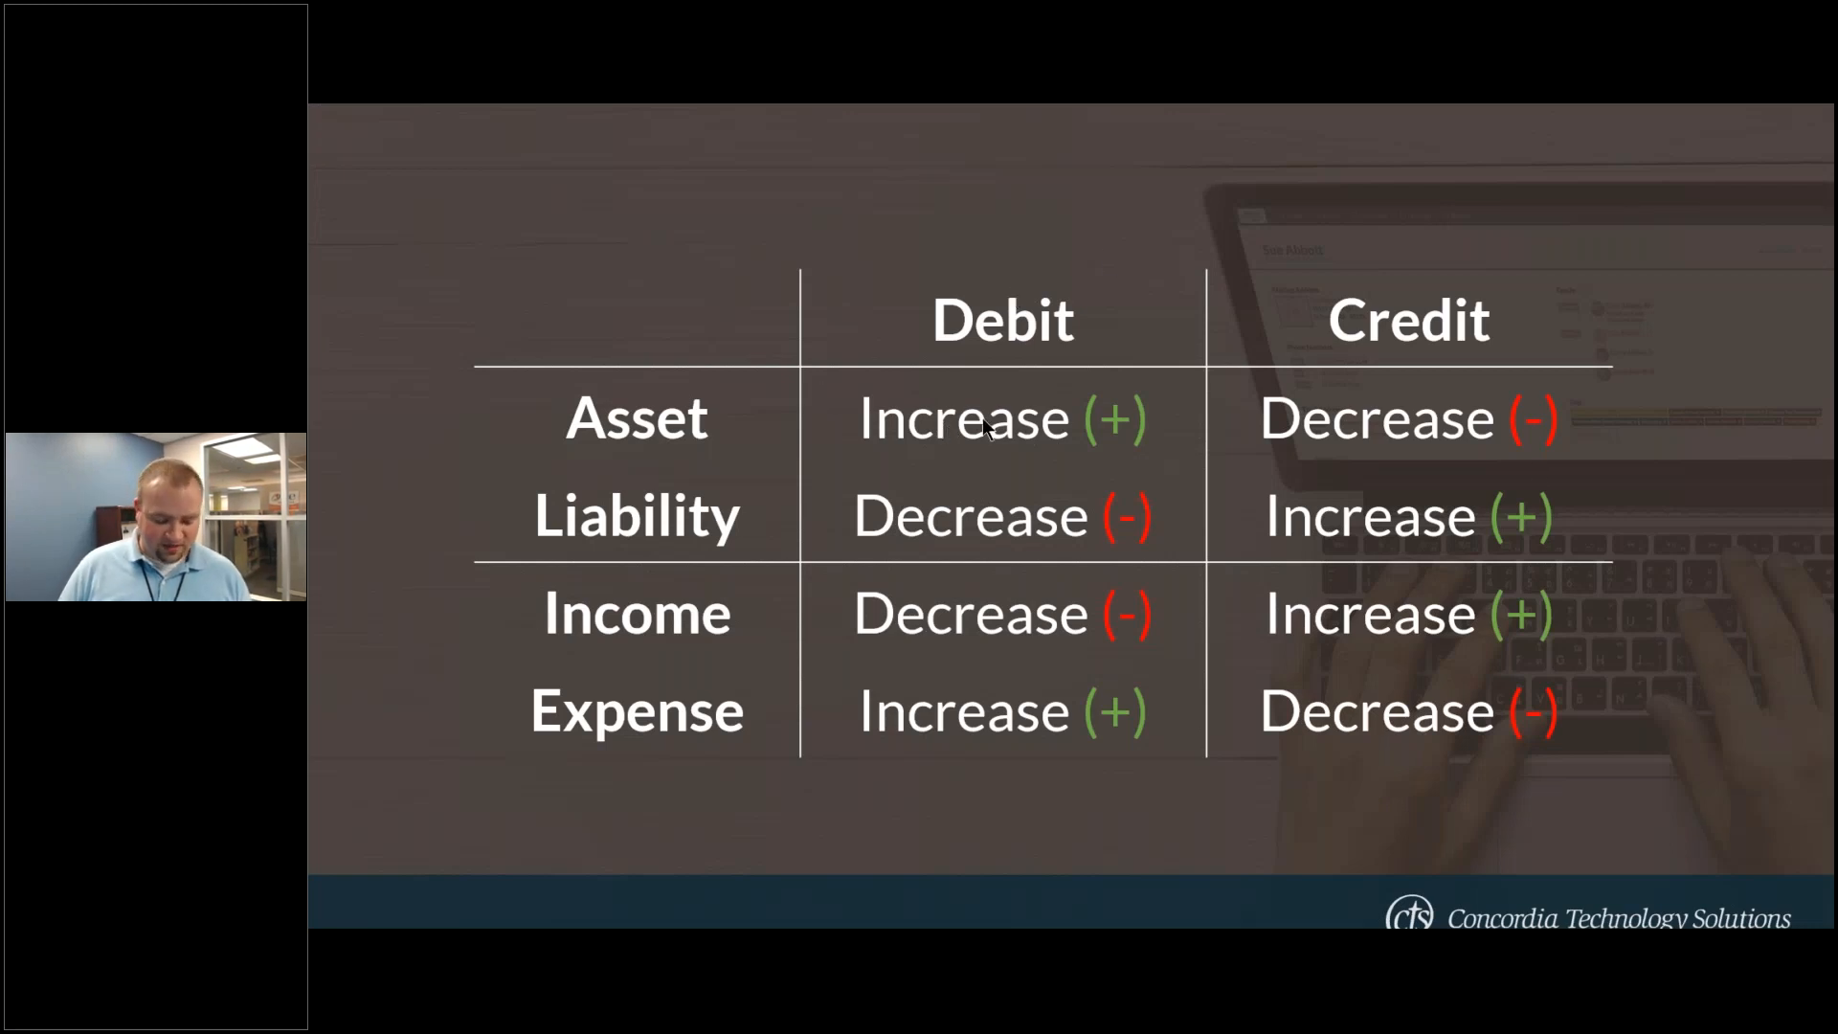
- Return from the debit/credit slide to the ledger journal entry's second account line
key(super)
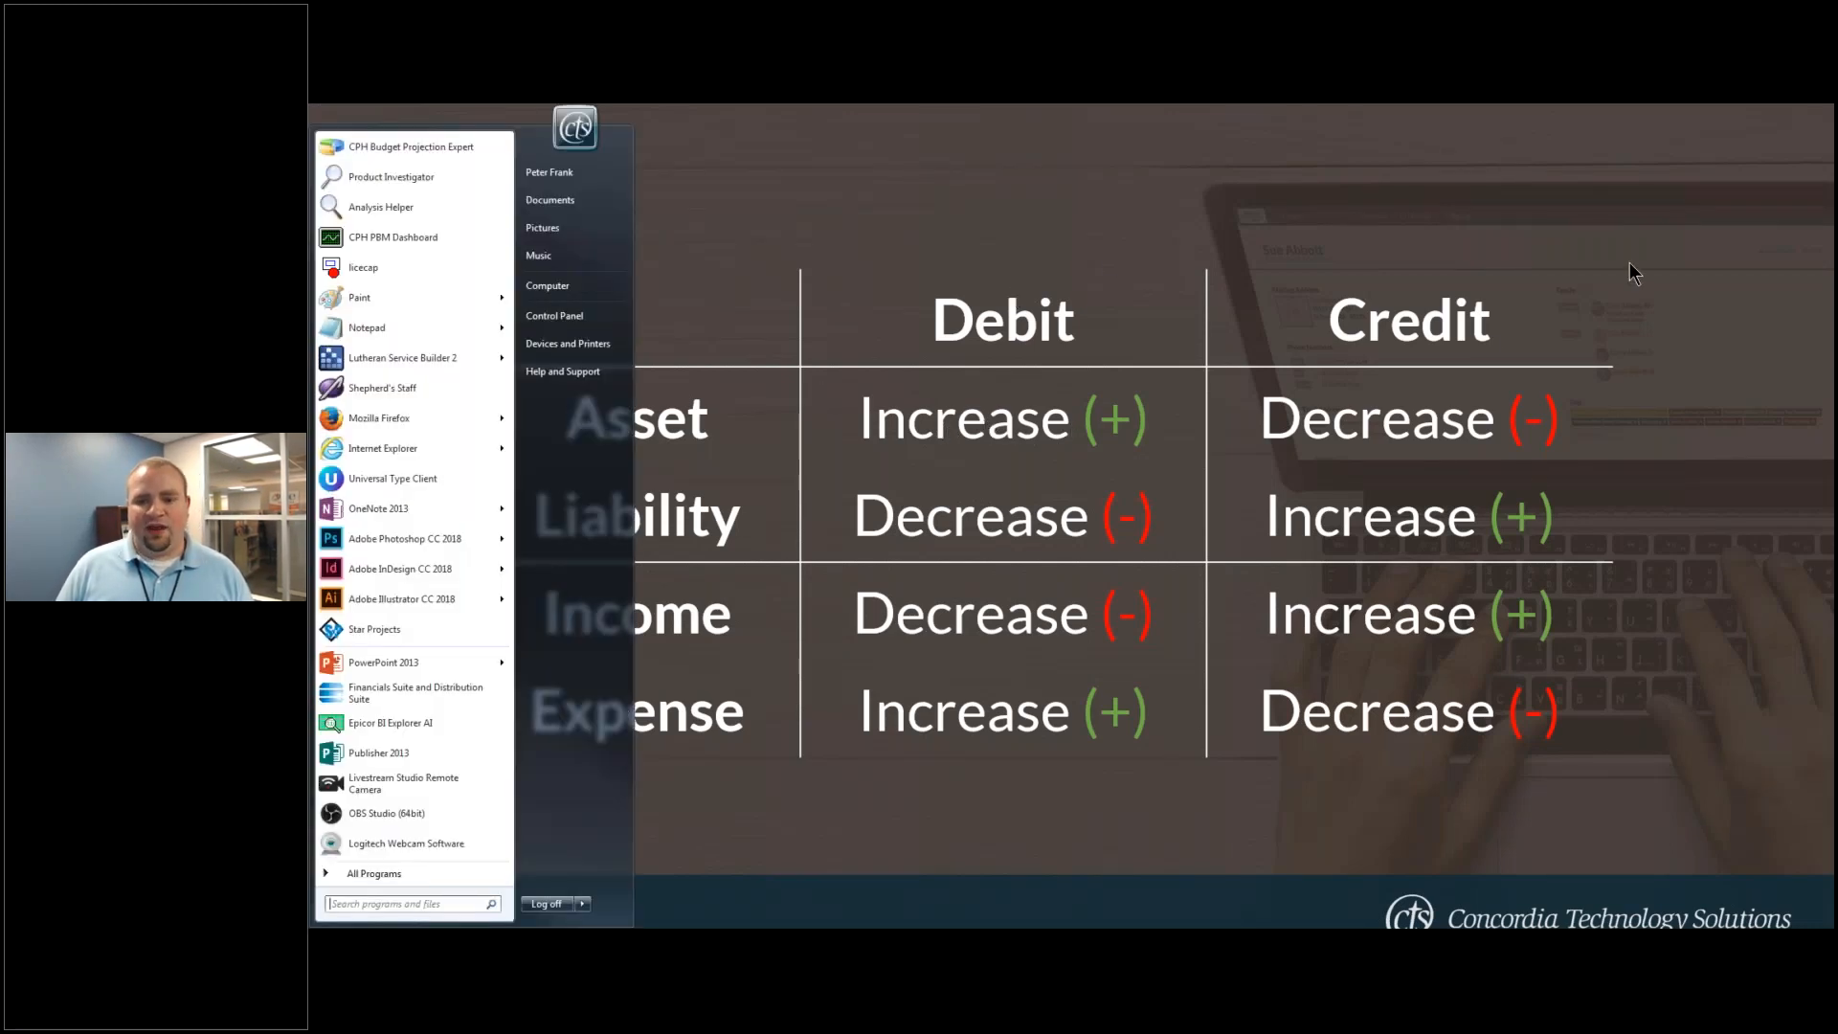
key(super)
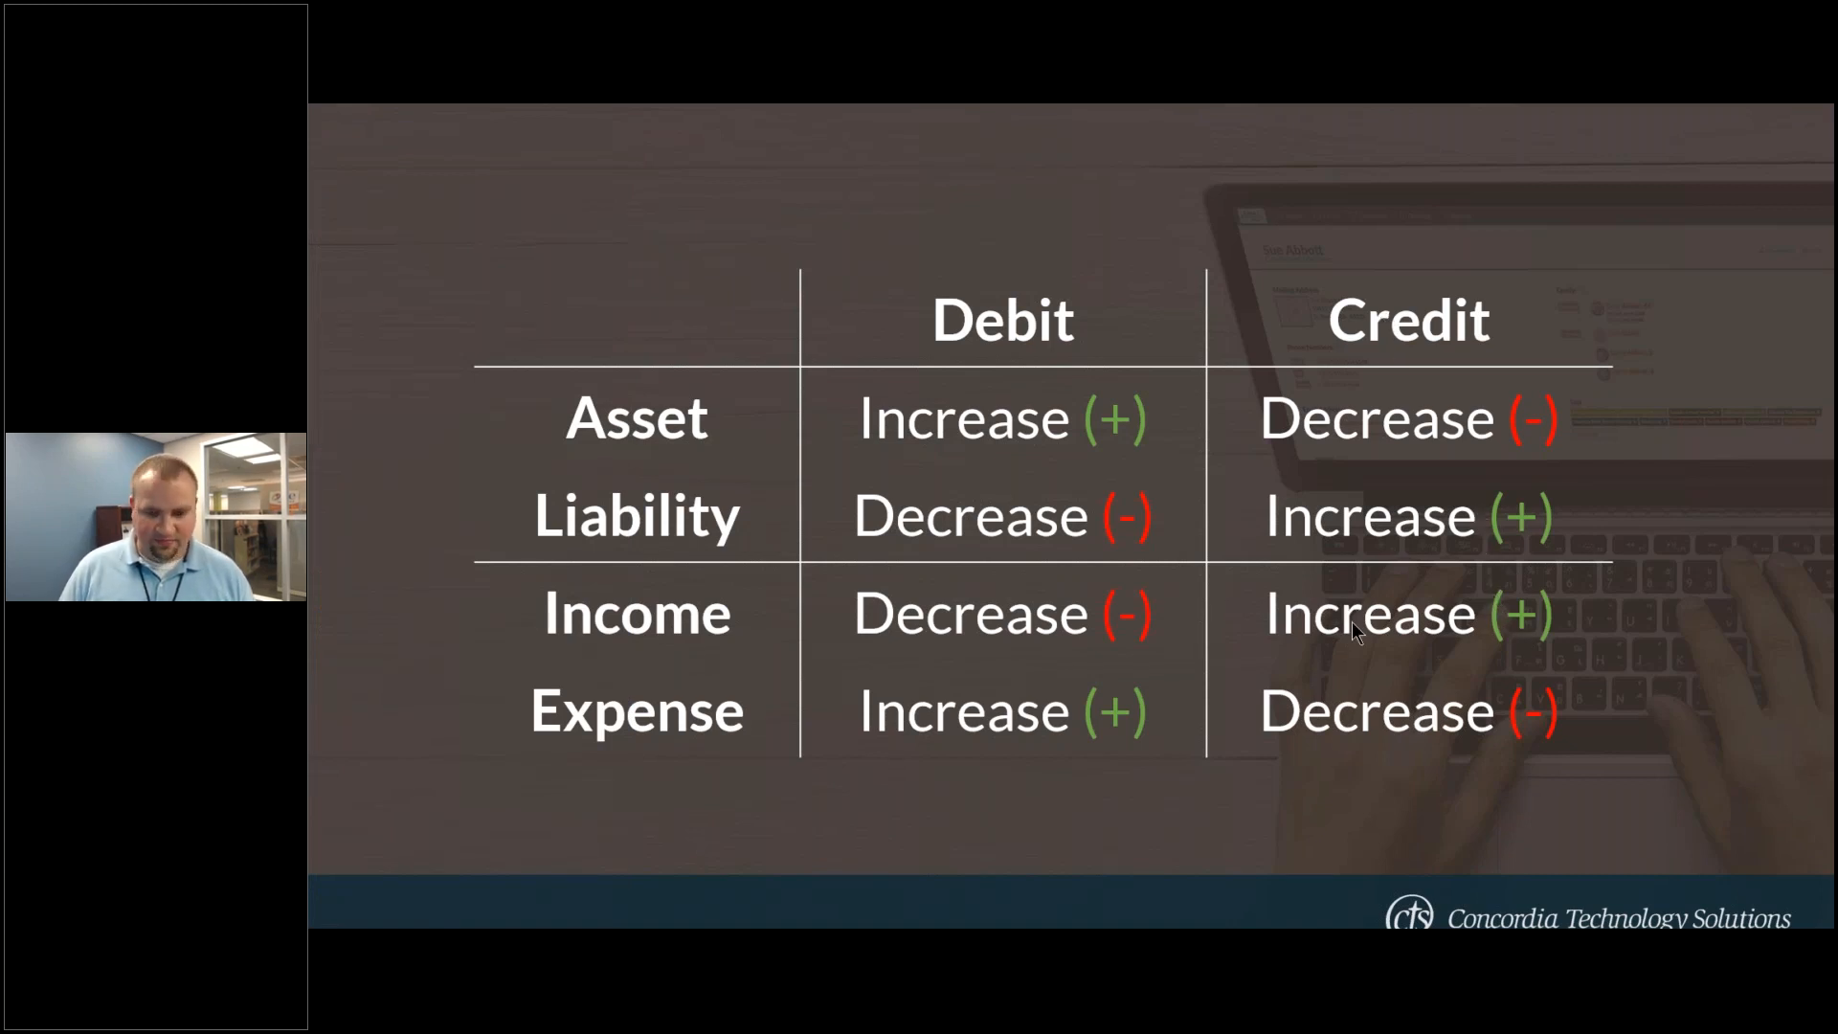
key(alt+Tab)
key(alt+Tab)
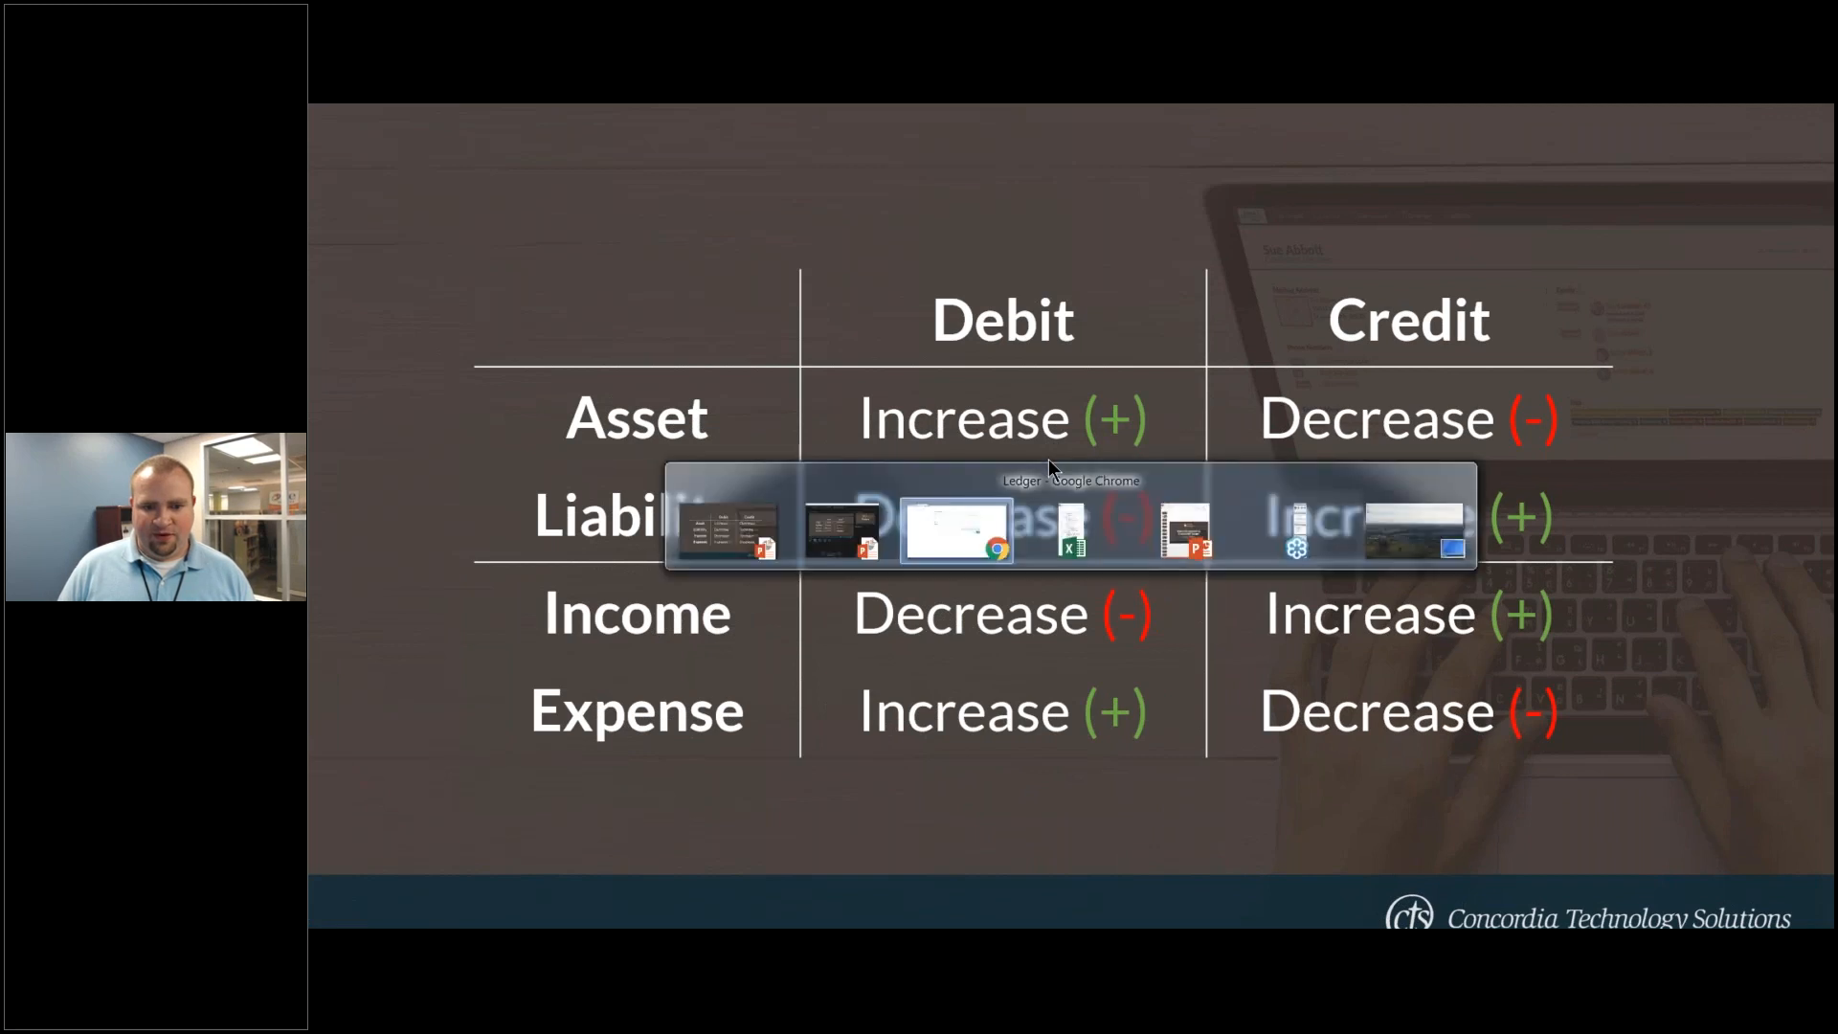
click(919, 453)
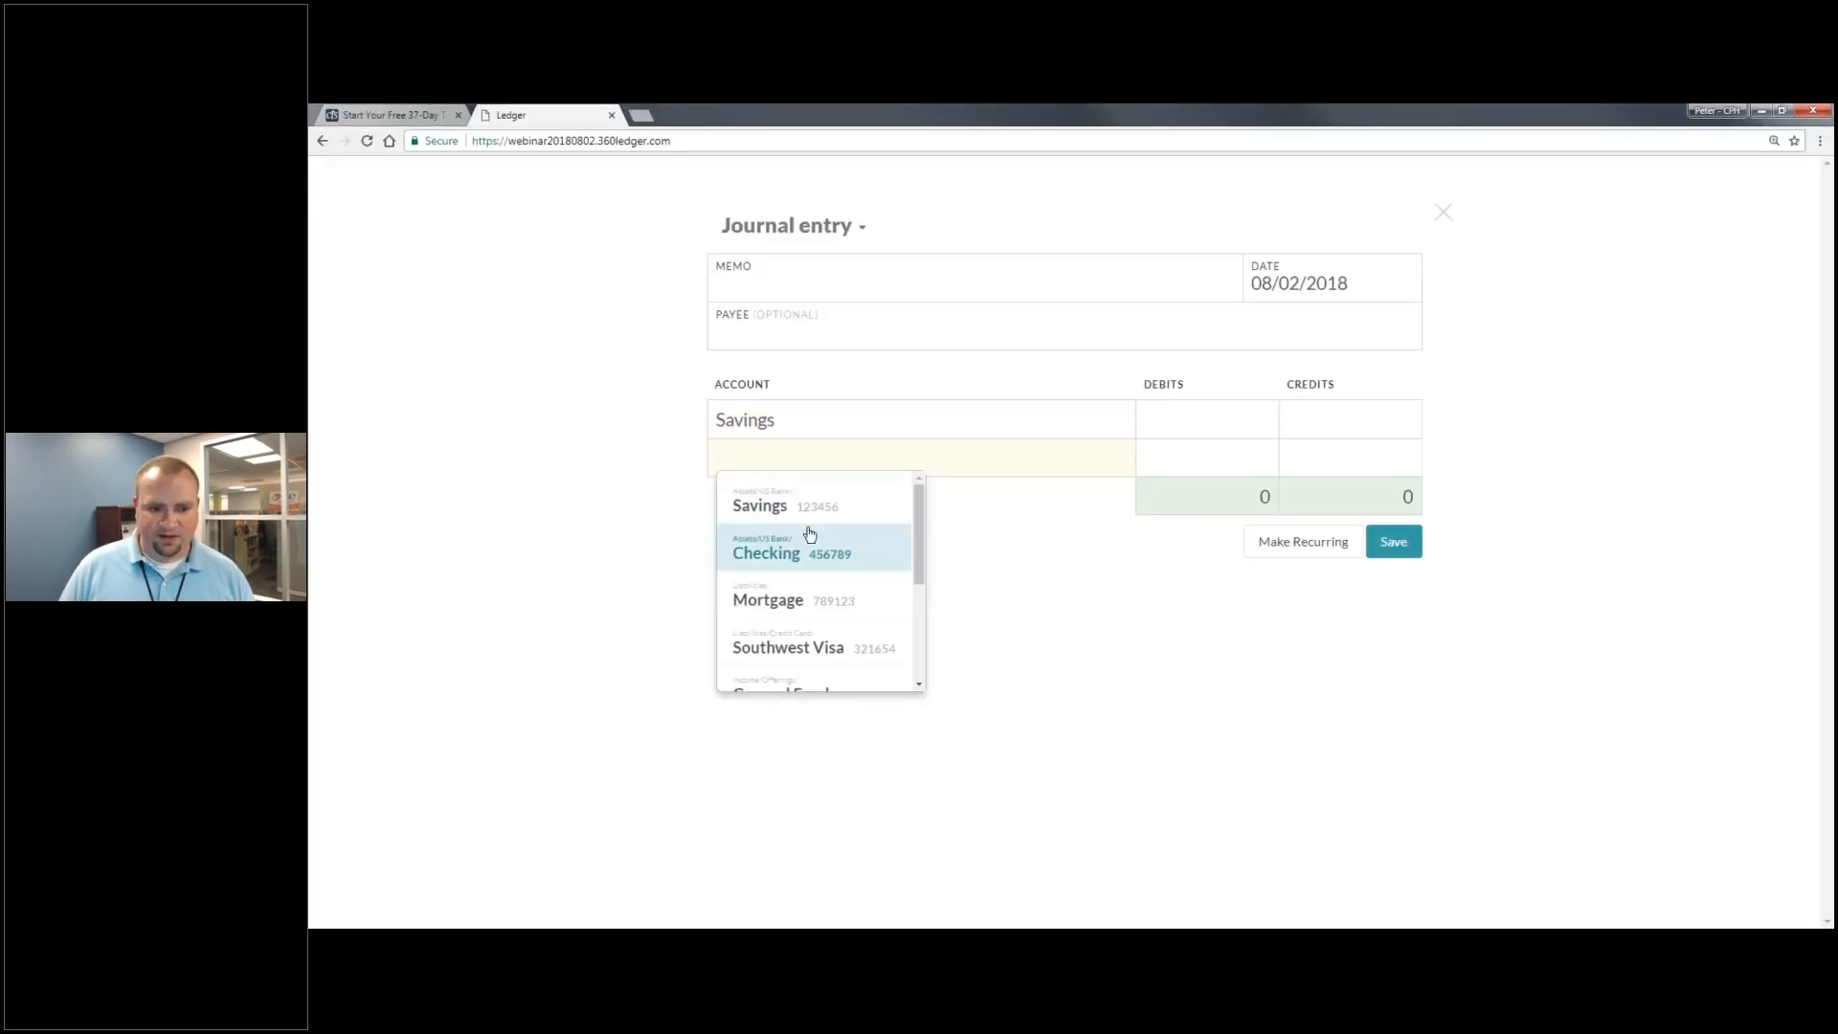
- Add General Fund on line two, debiting Savings 100,000 and crediting General Fund 100,000
text(ge)
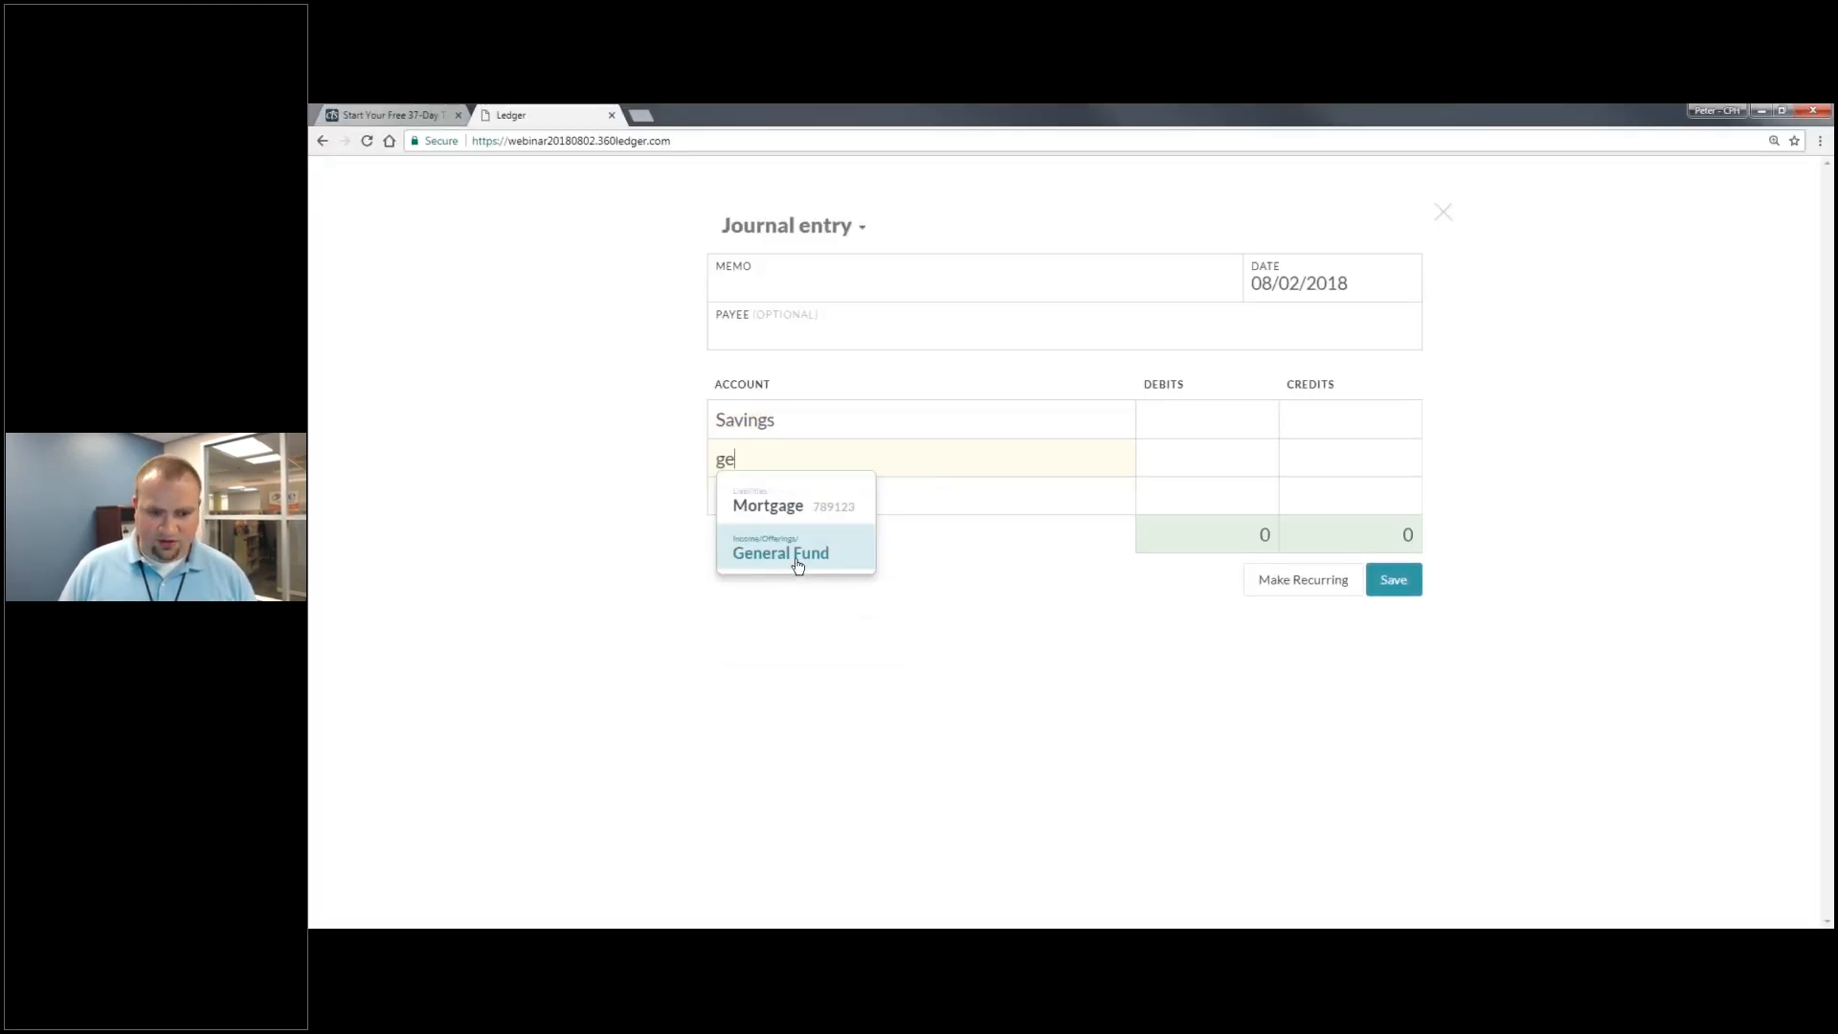
click(798, 564)
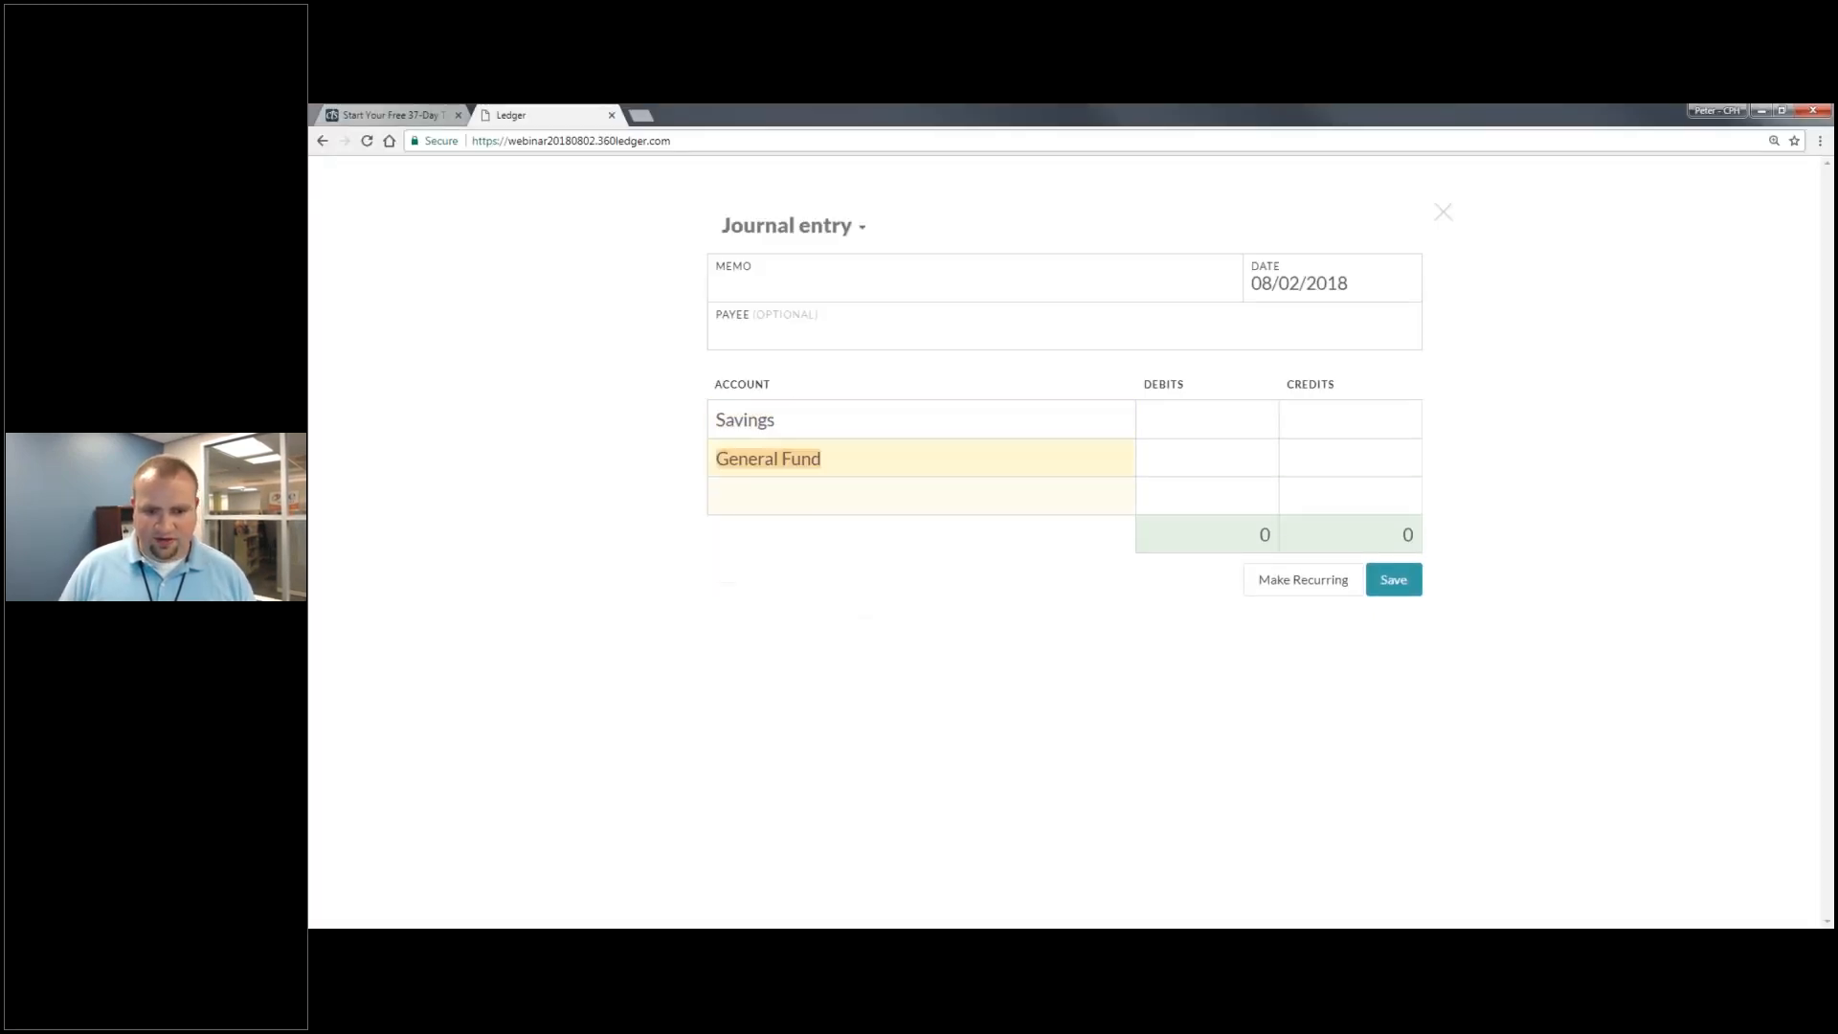
click(1270, 426)
text(100000)
click(1318, 453)
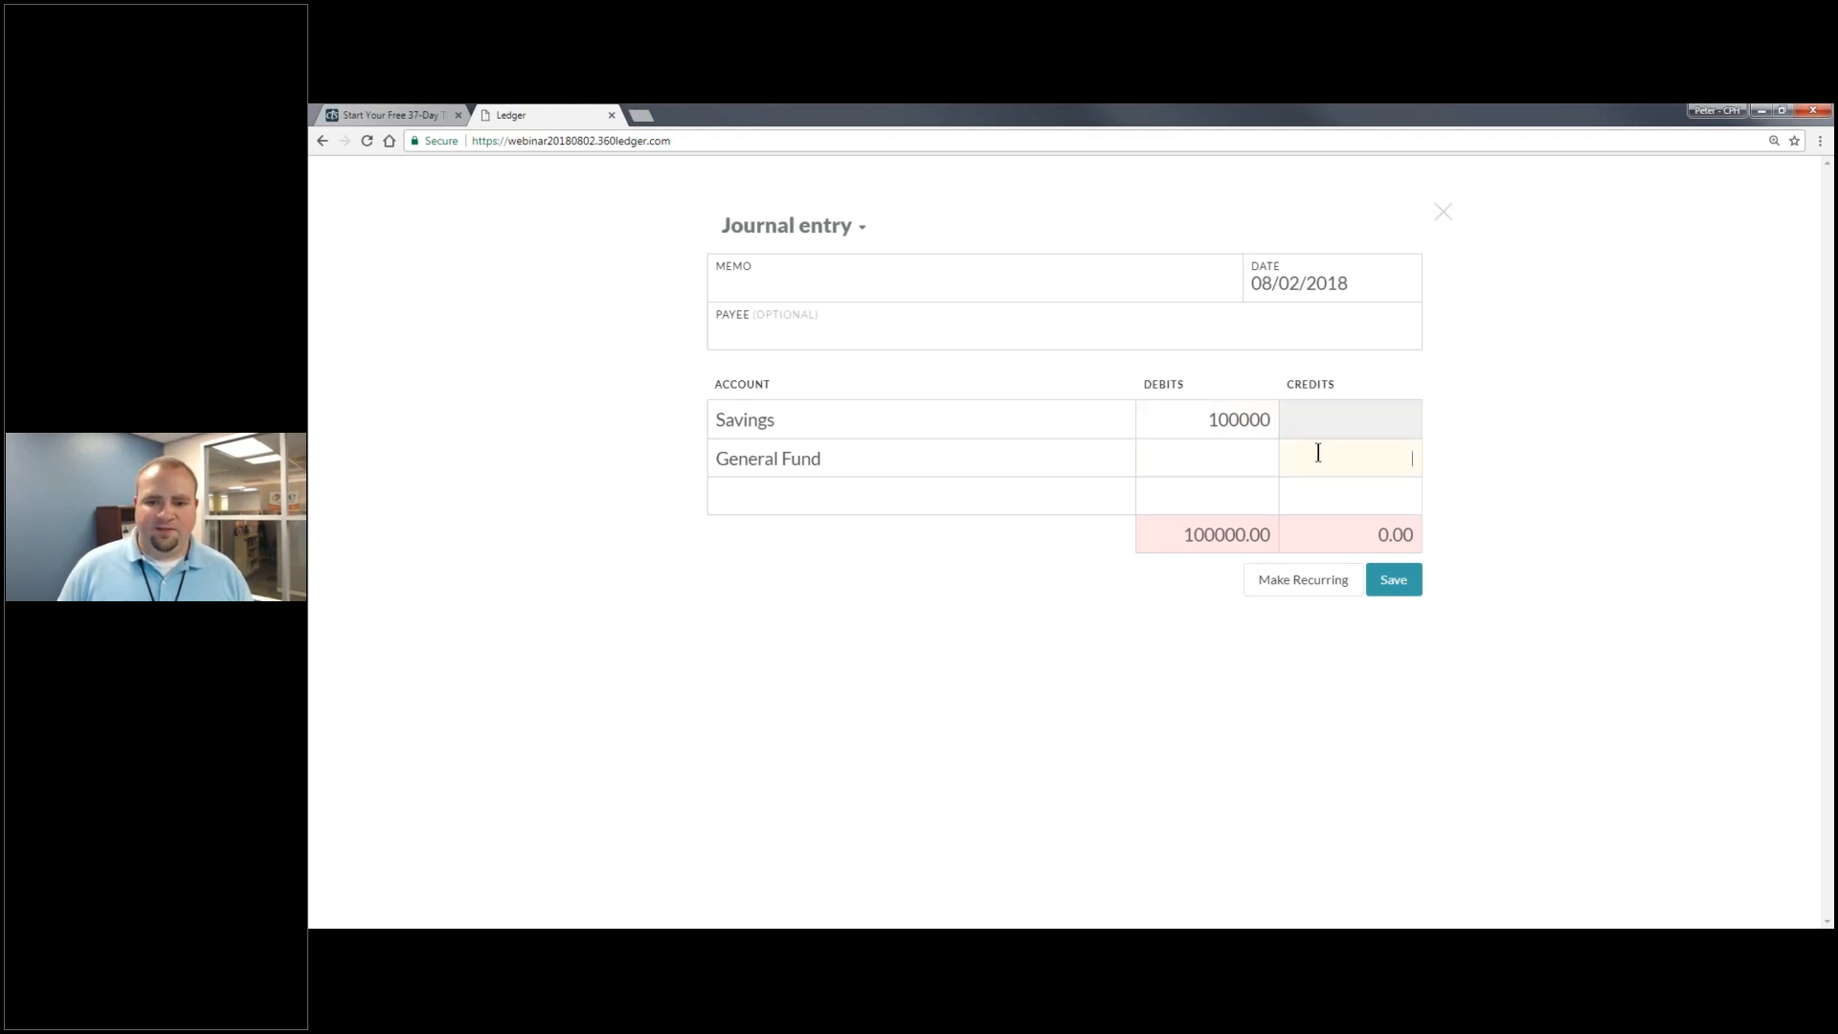
text(100)
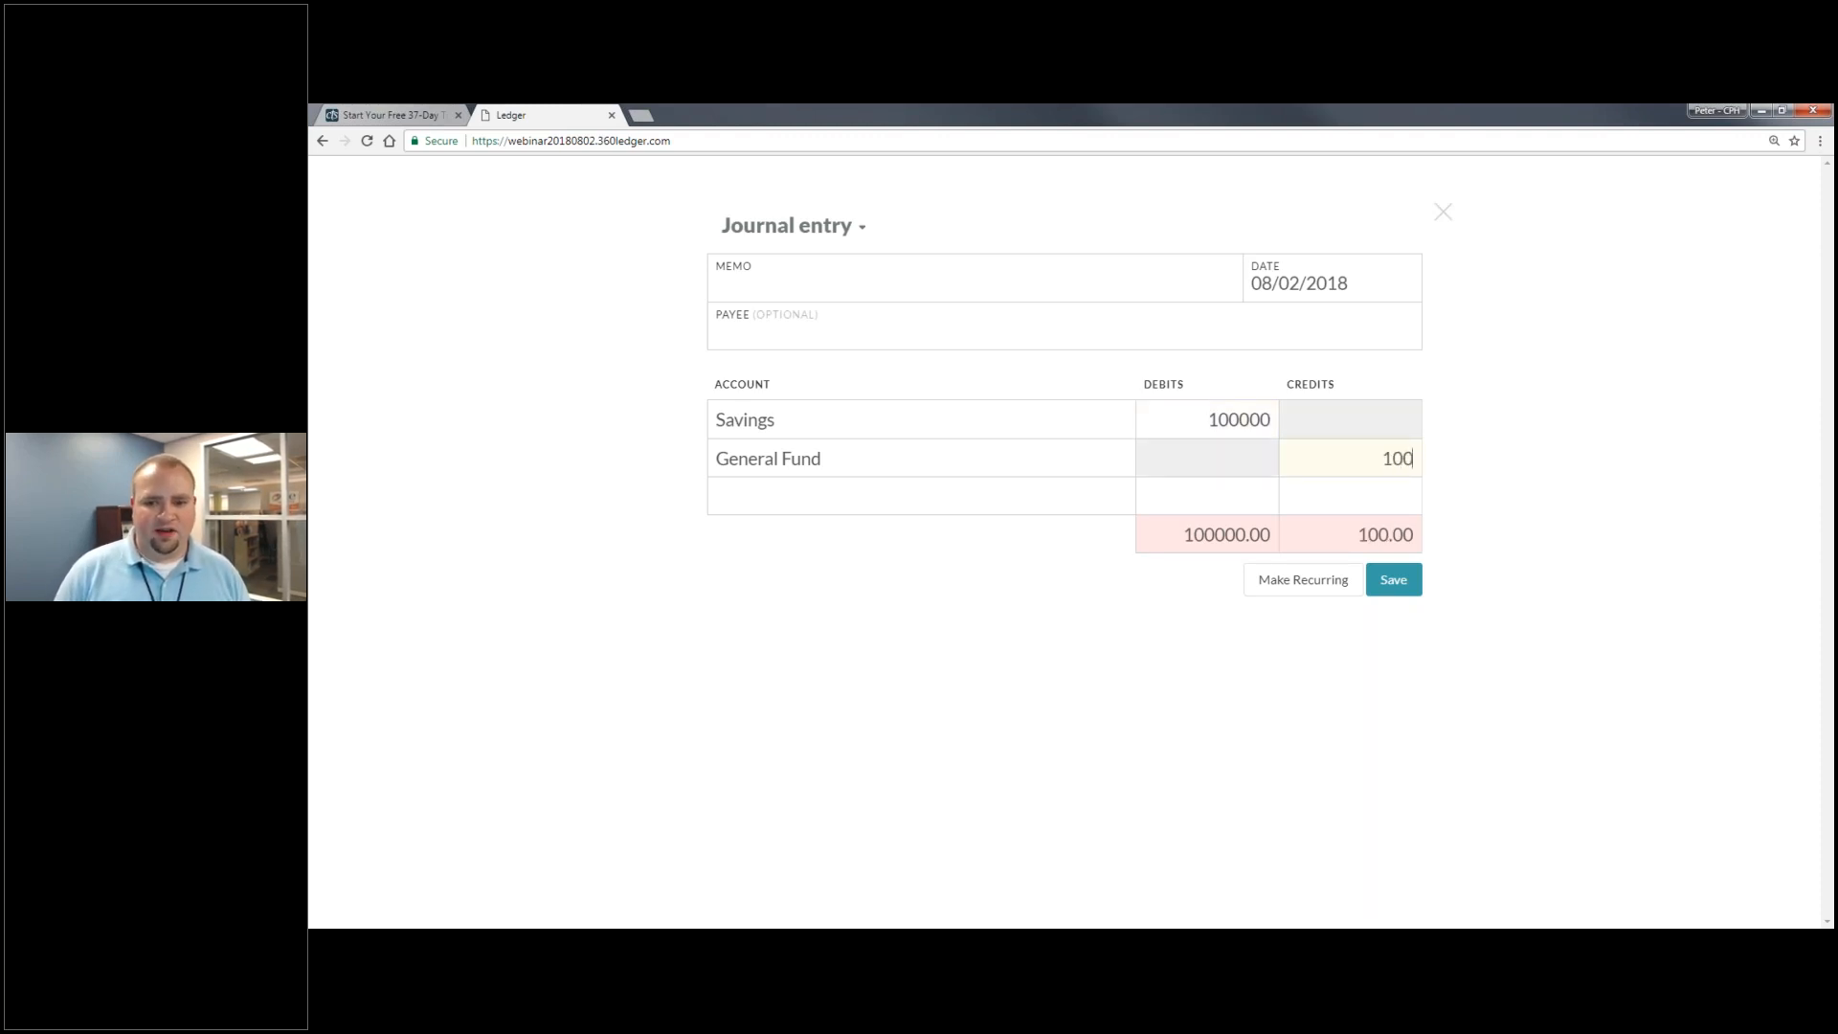
text(000)
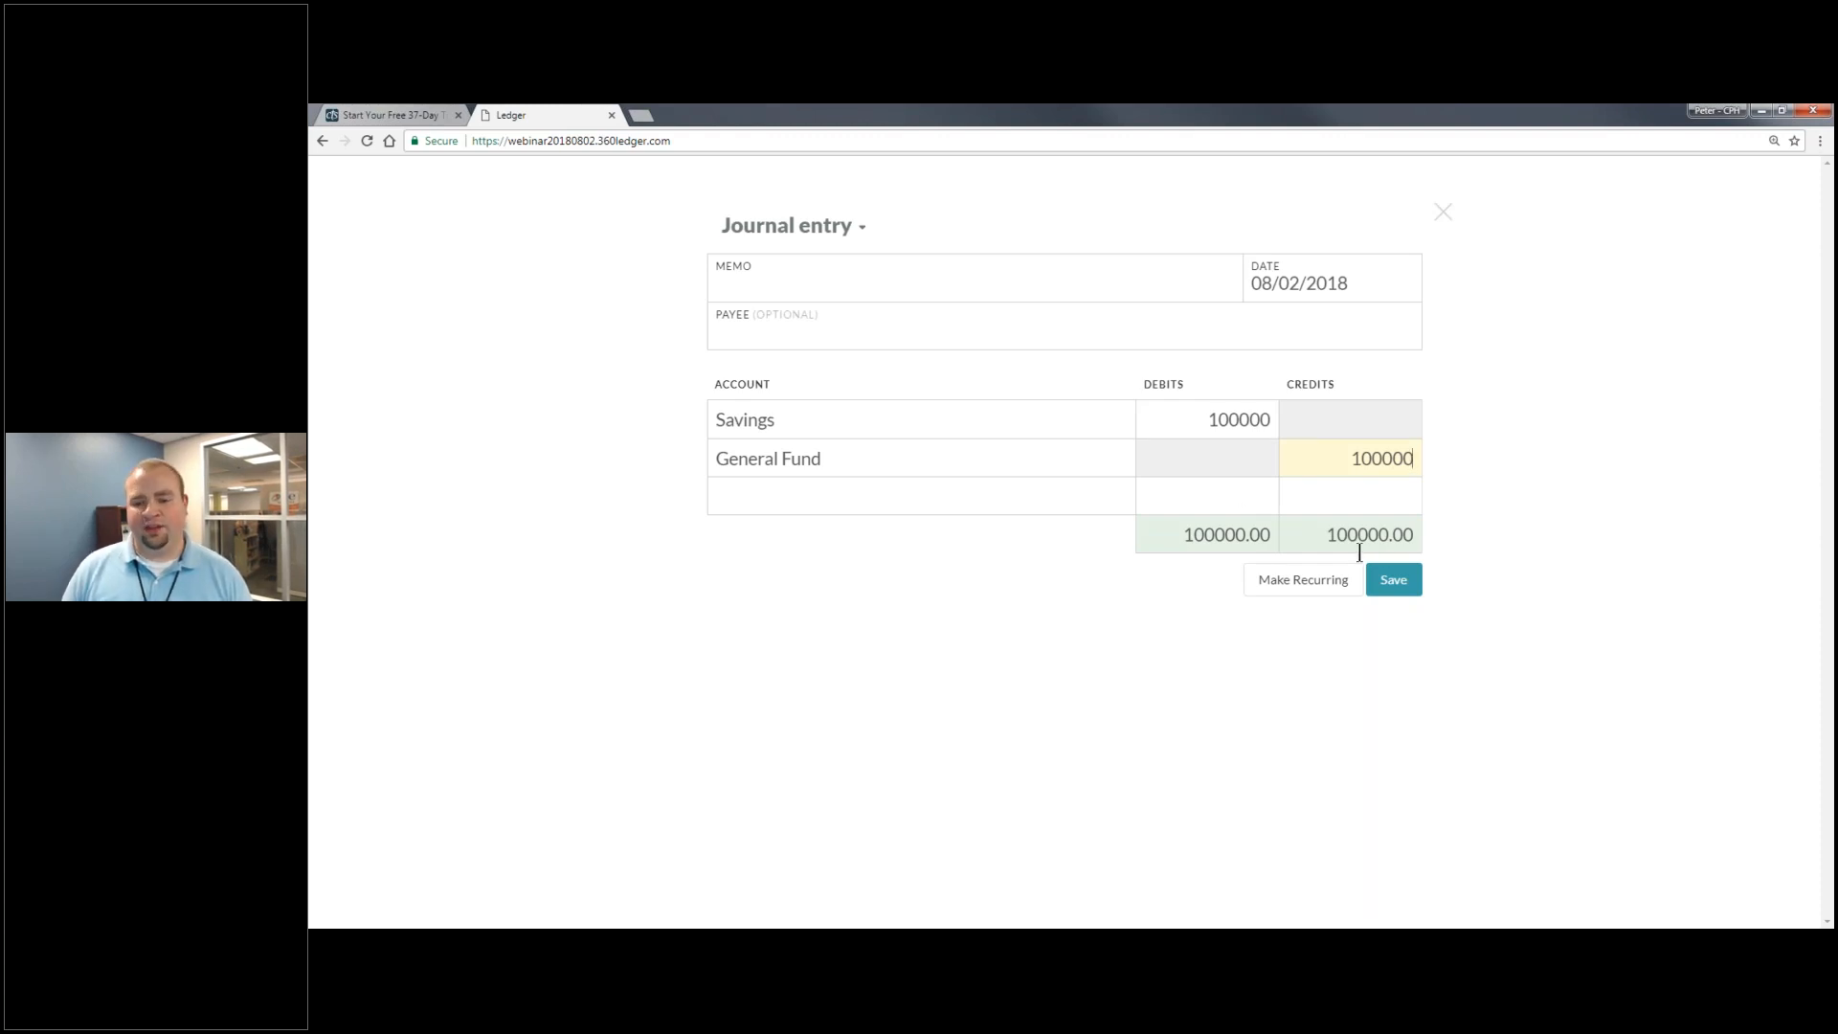
- Save the journal entry, verify Savings shows $250,000 under Assets > US Bank, then go Home
click(1407, 579)
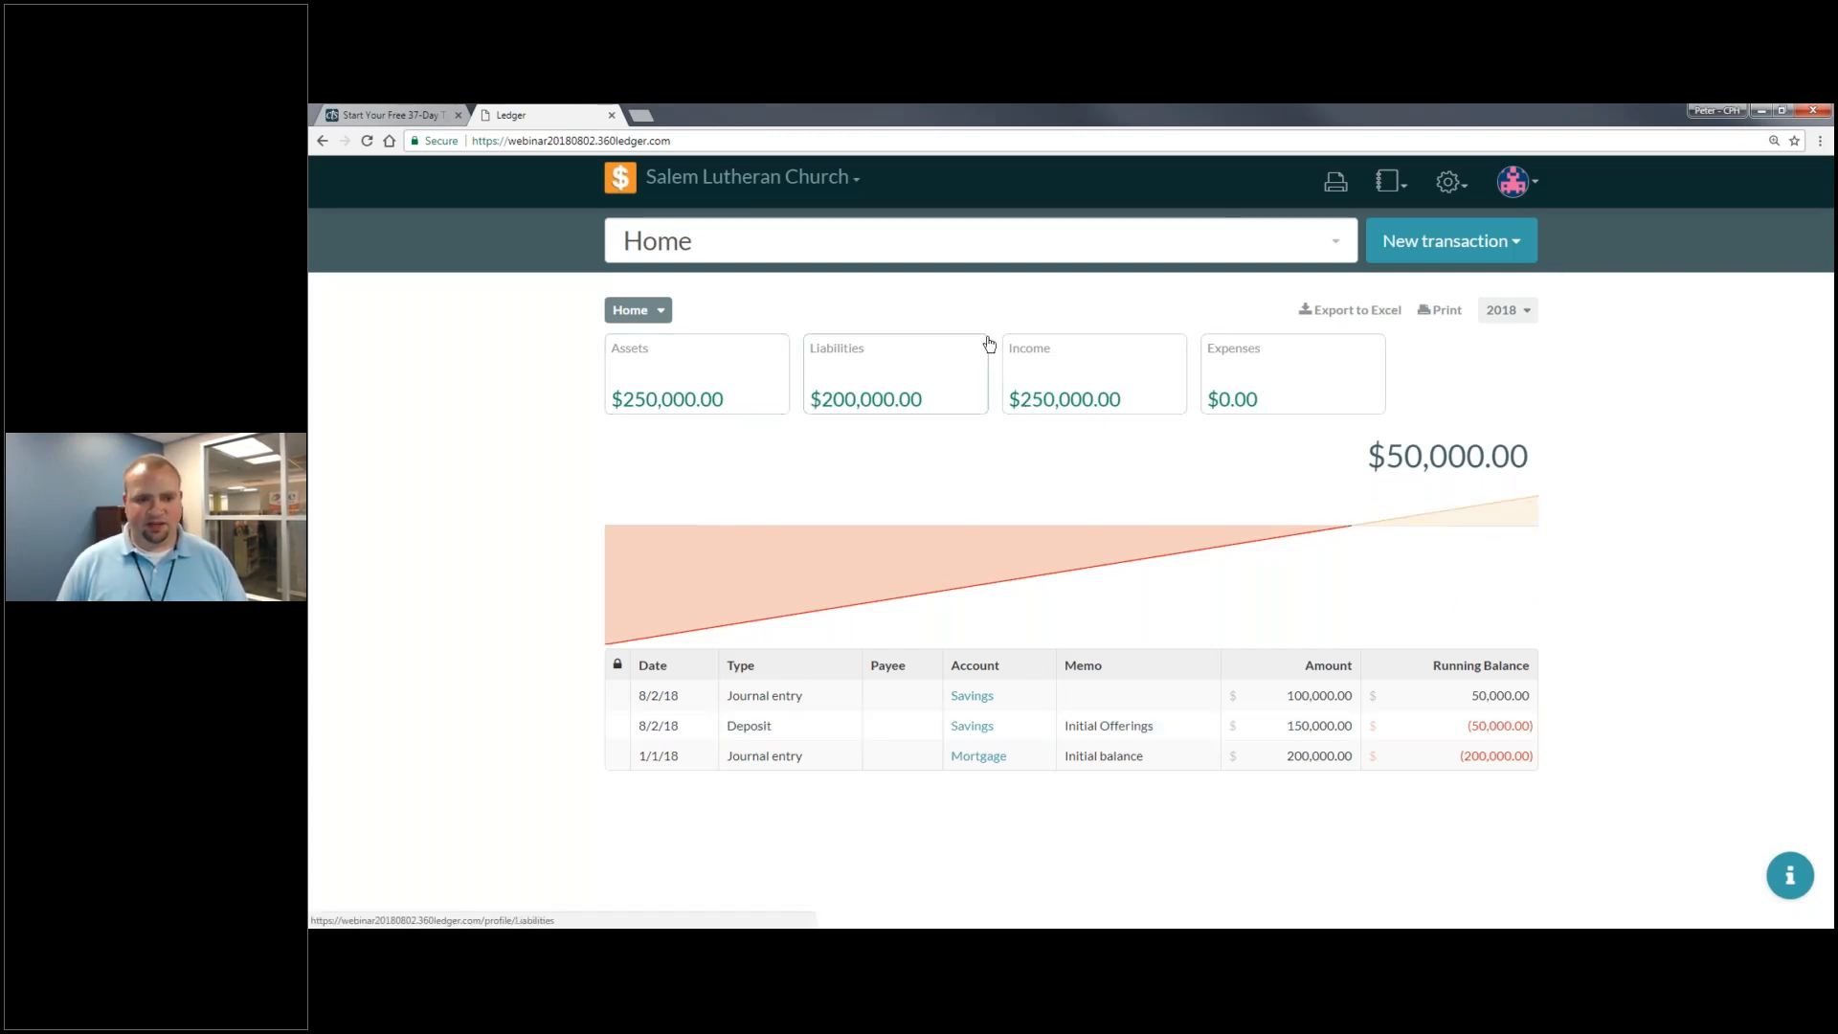
click(717, 364)
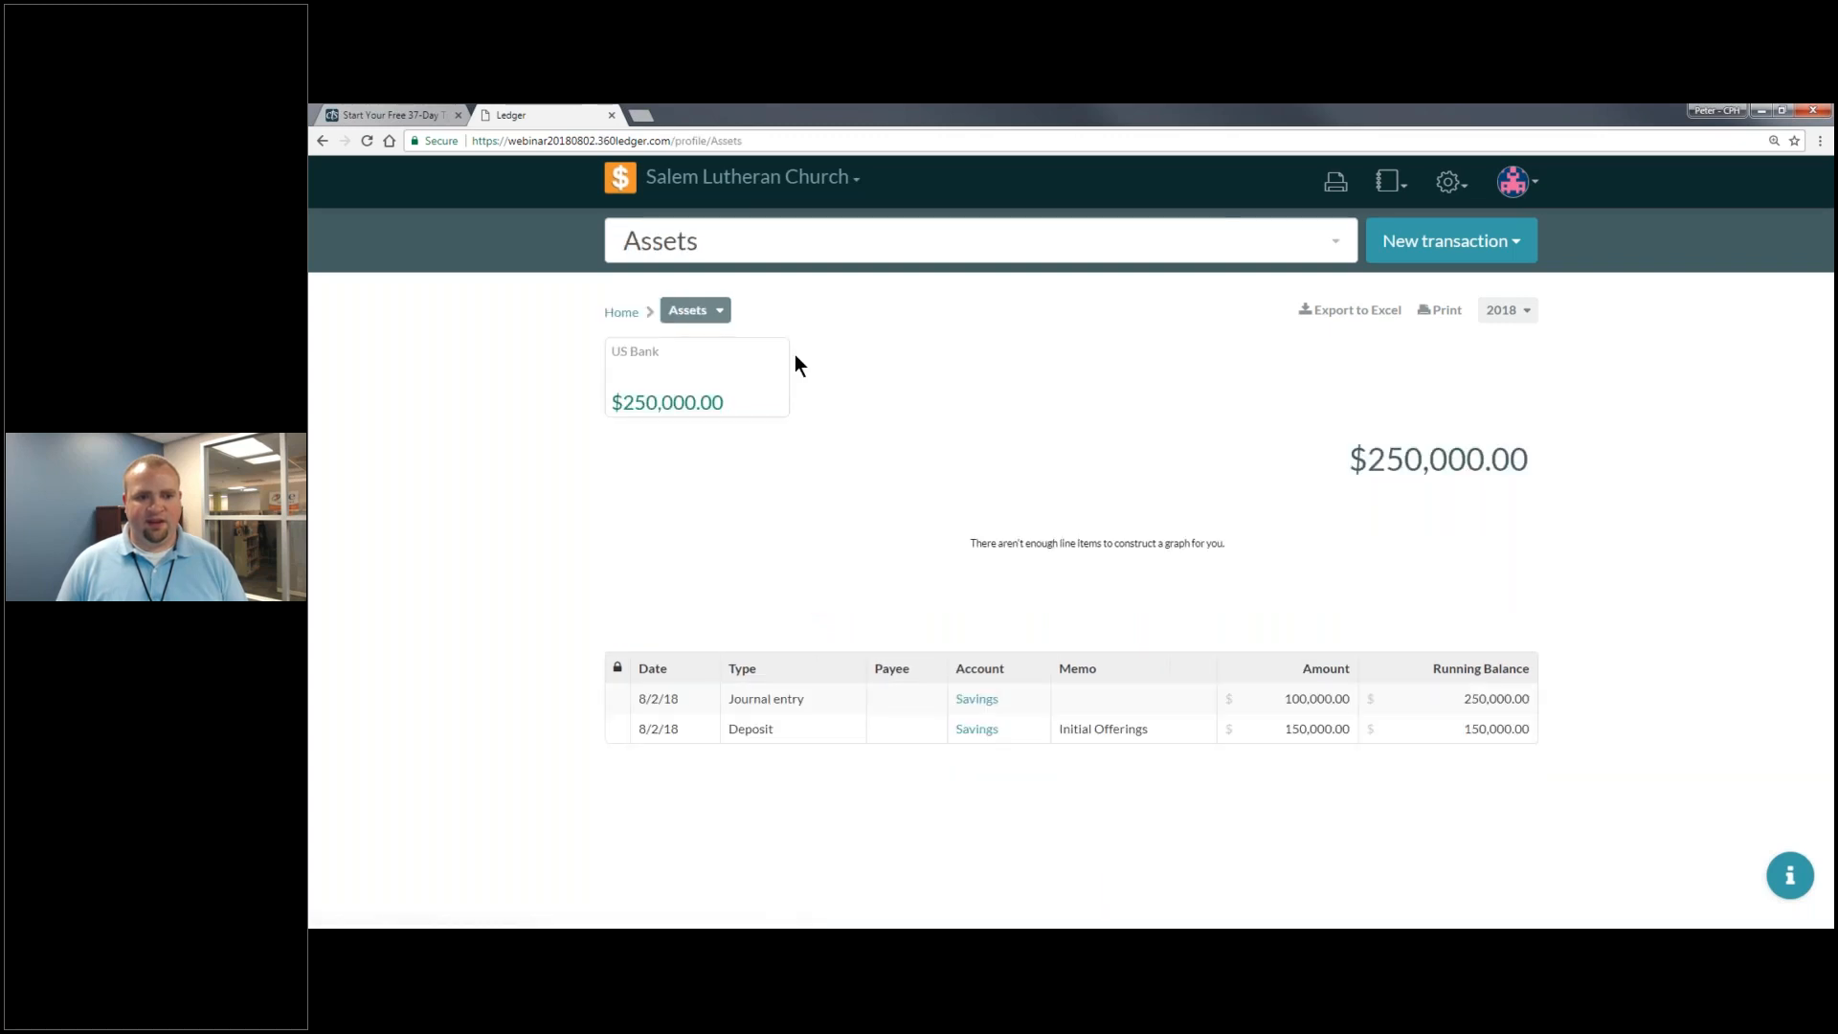
click(783, 360)
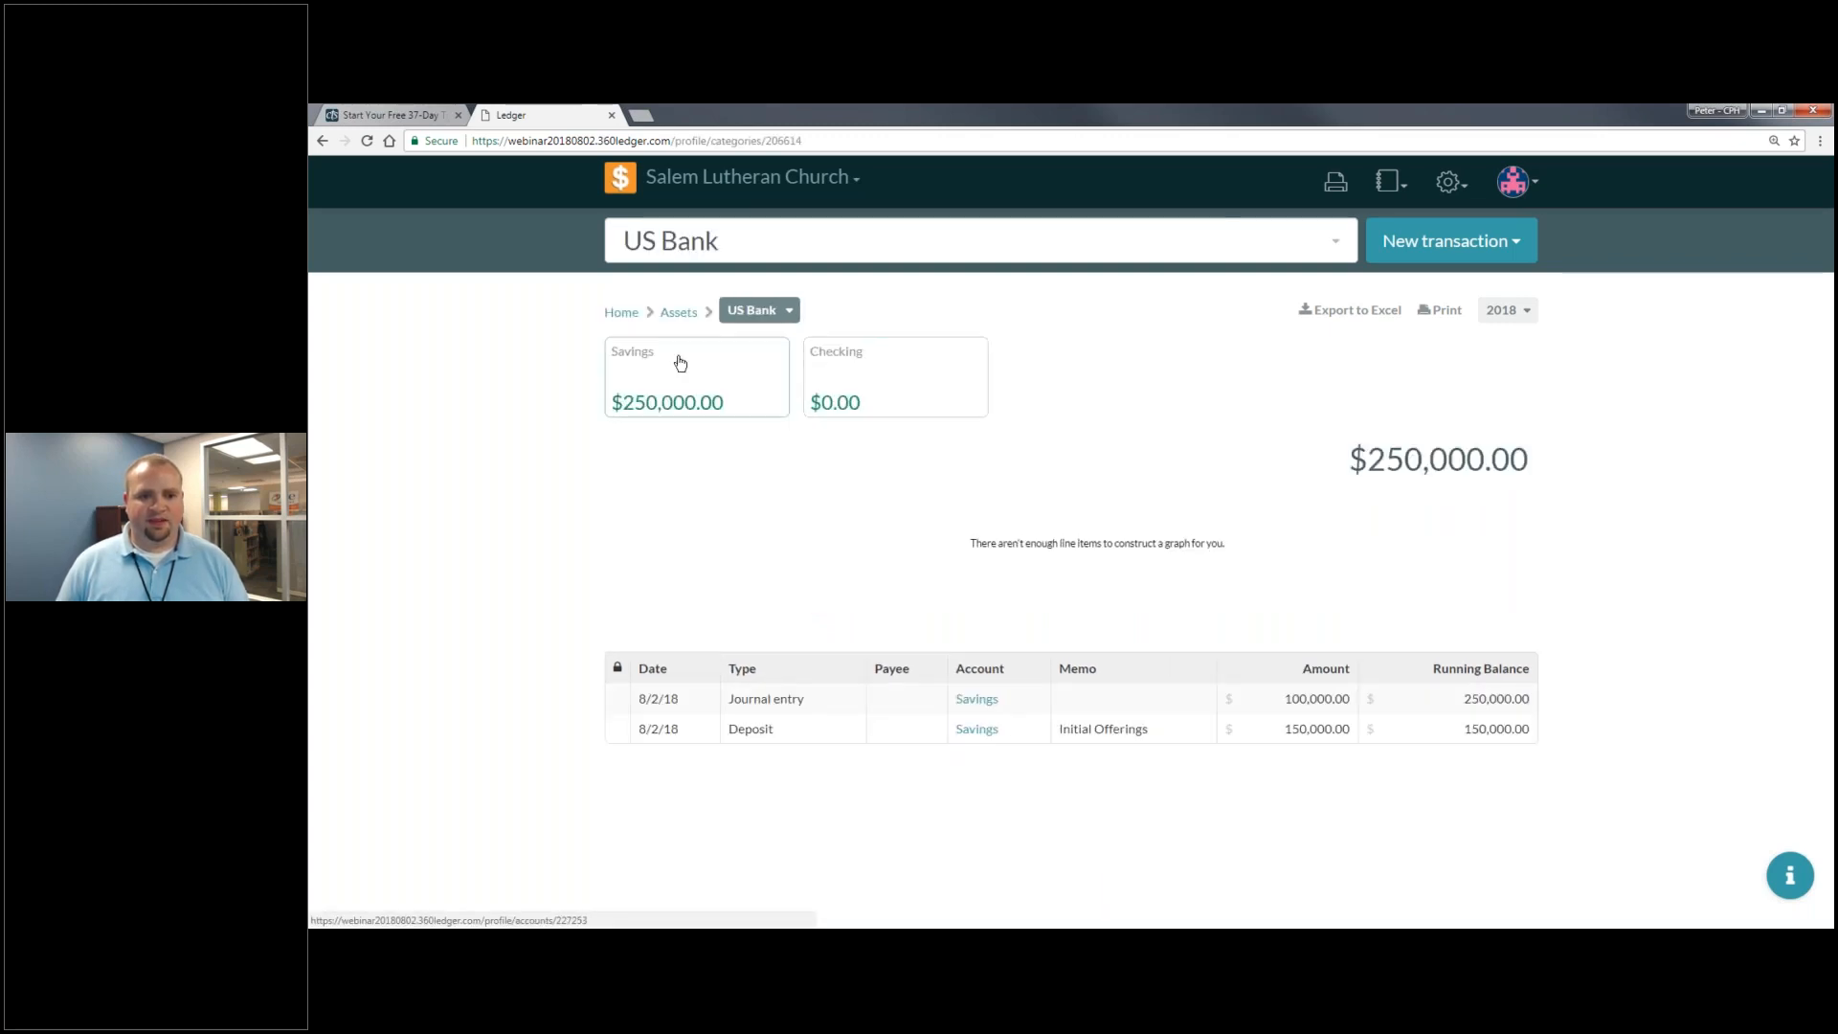
click(680, 362)
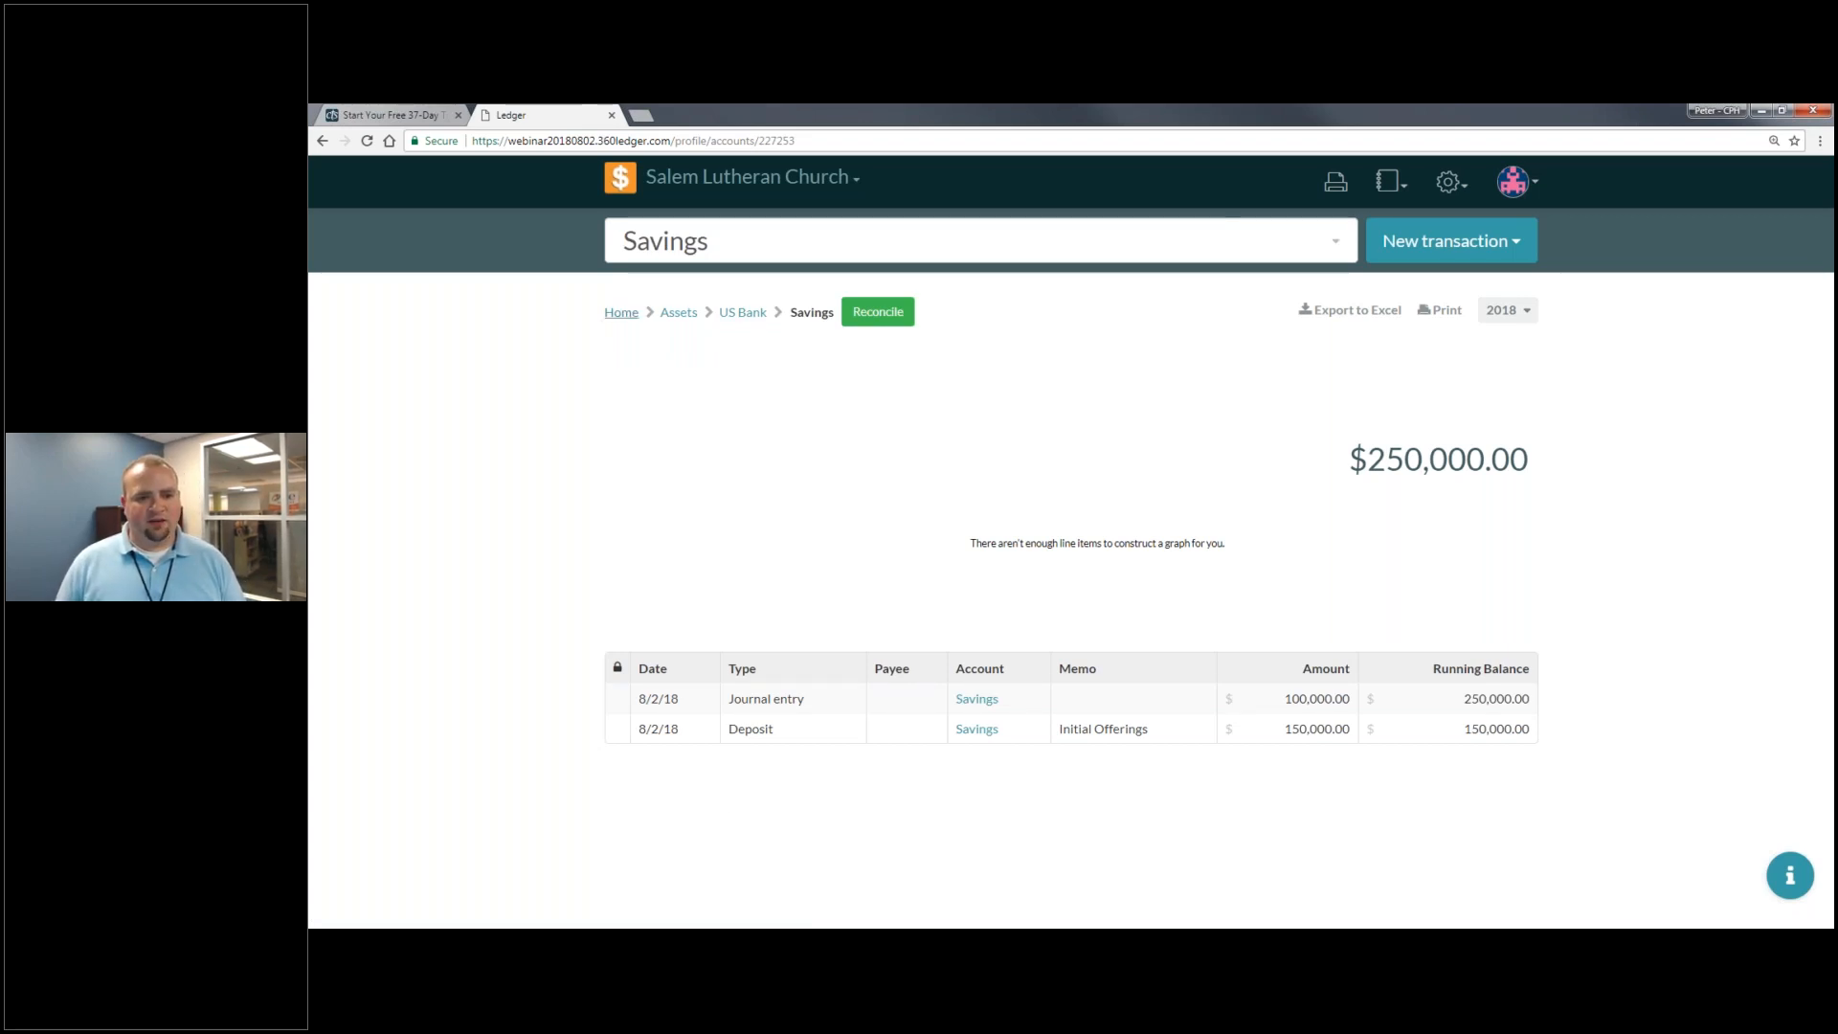
click(621, 312)
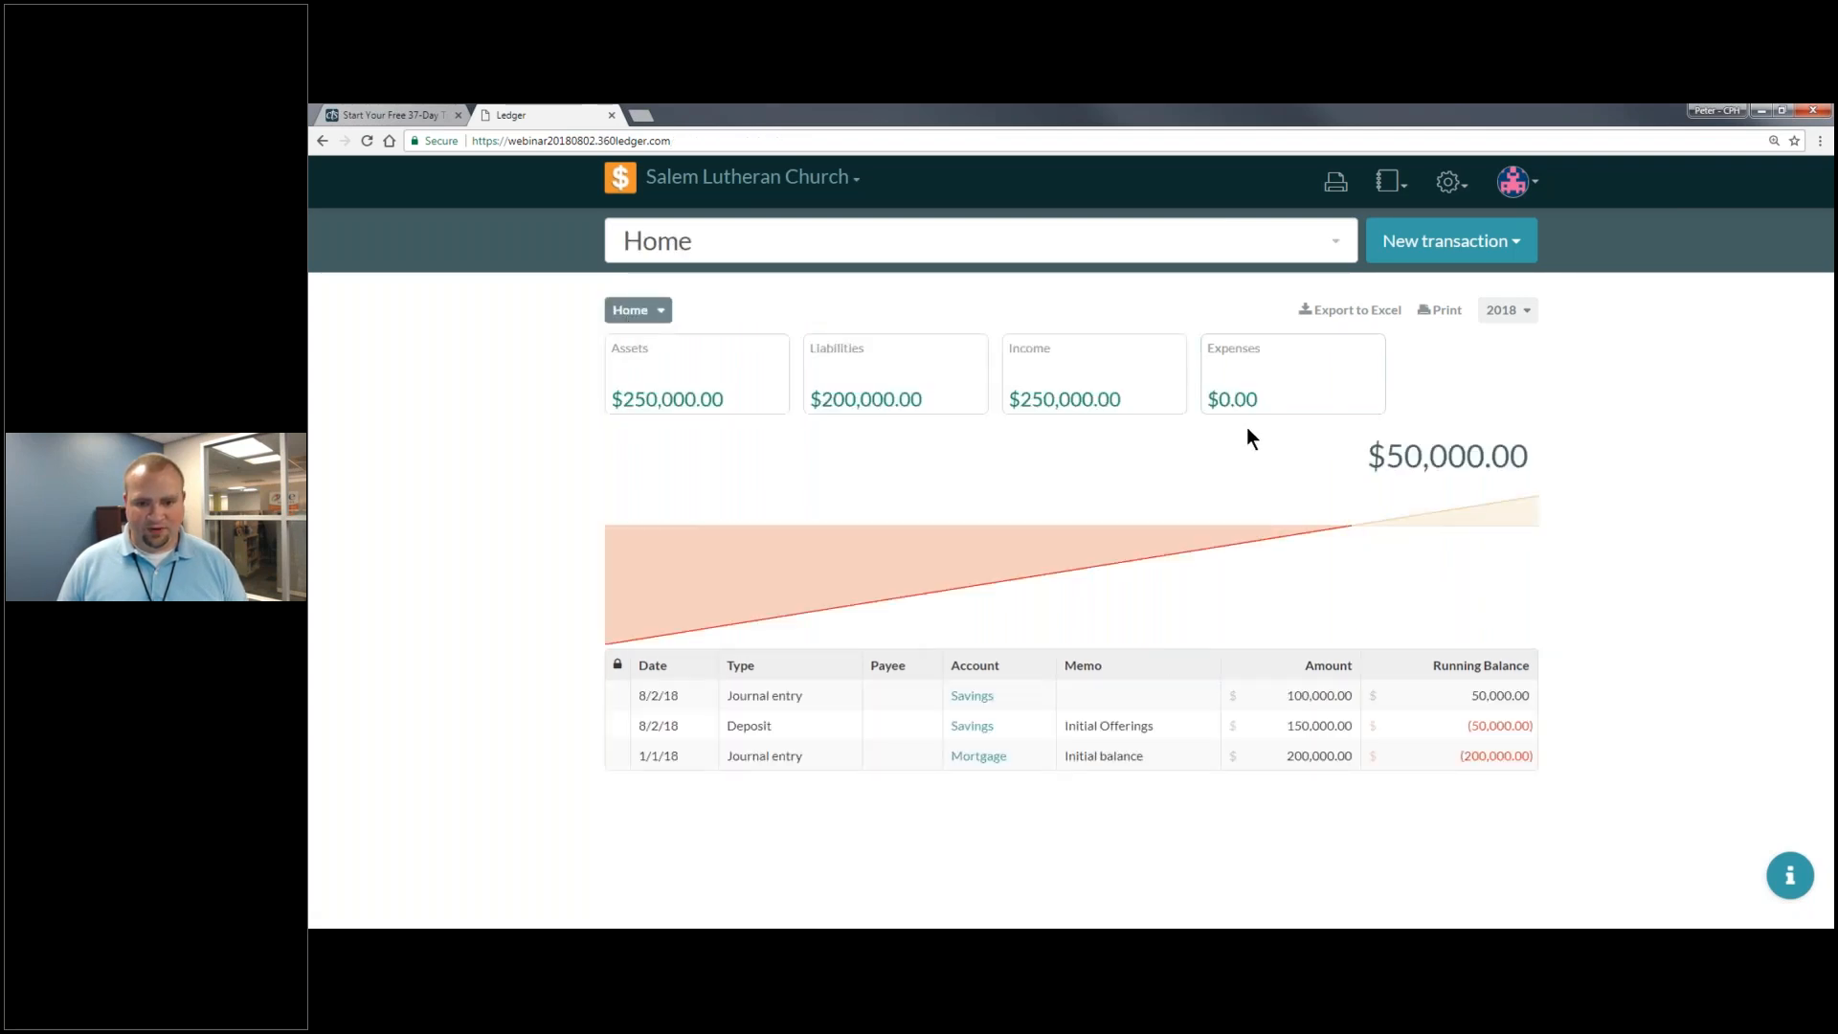
- Search 'Us' to open the Savings ledger and list the new transaction types
click(667, 318)
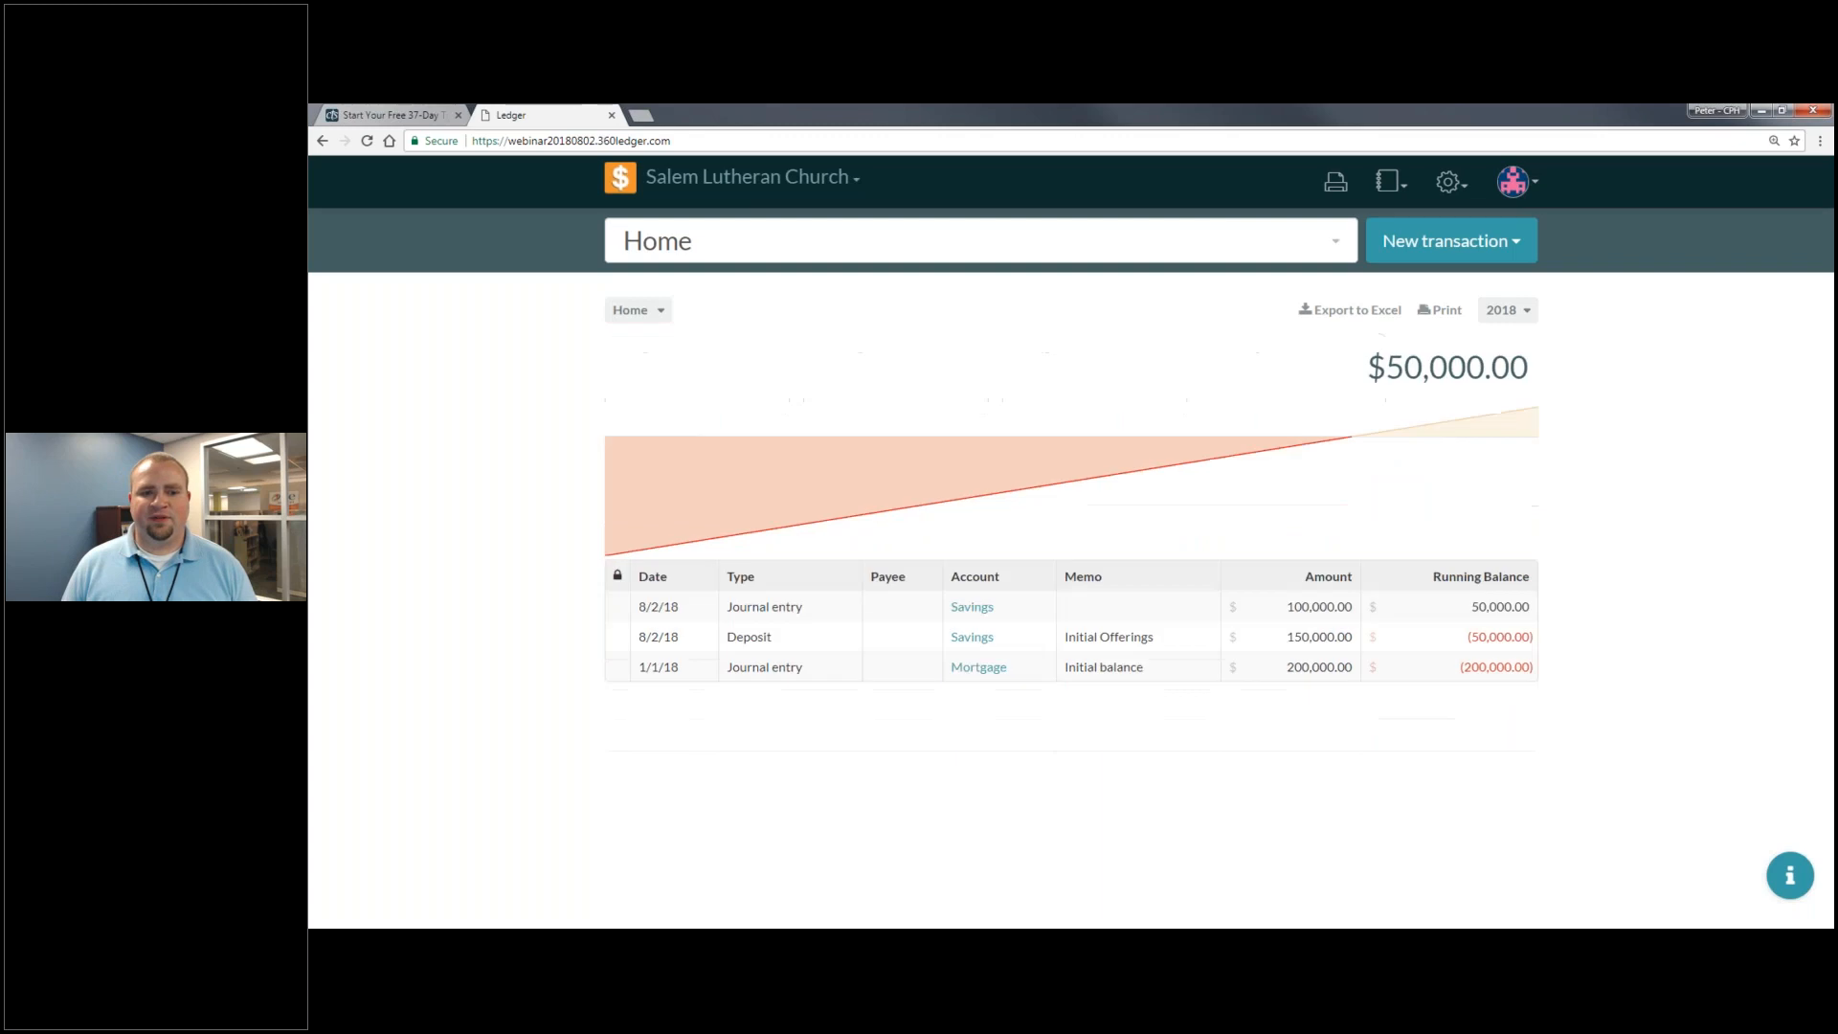
click(716, 243)
text(Usb)
key(BackSpace)
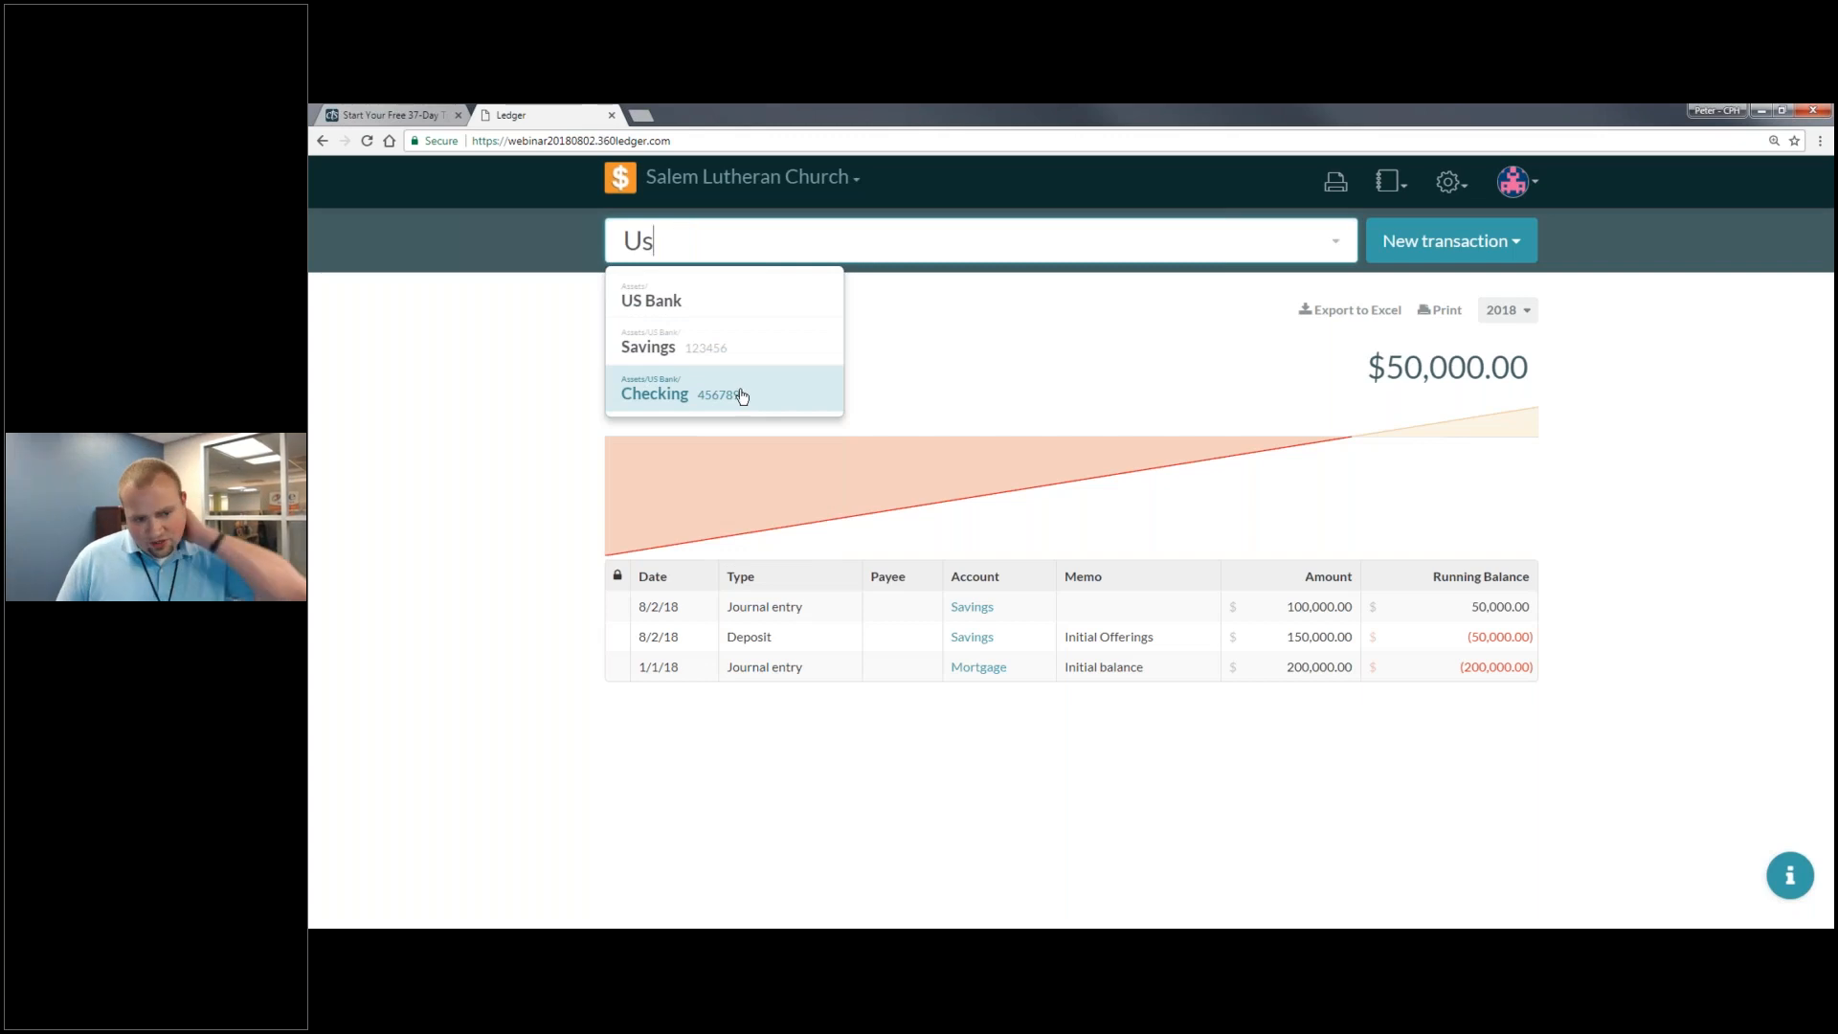
click(772, 369)
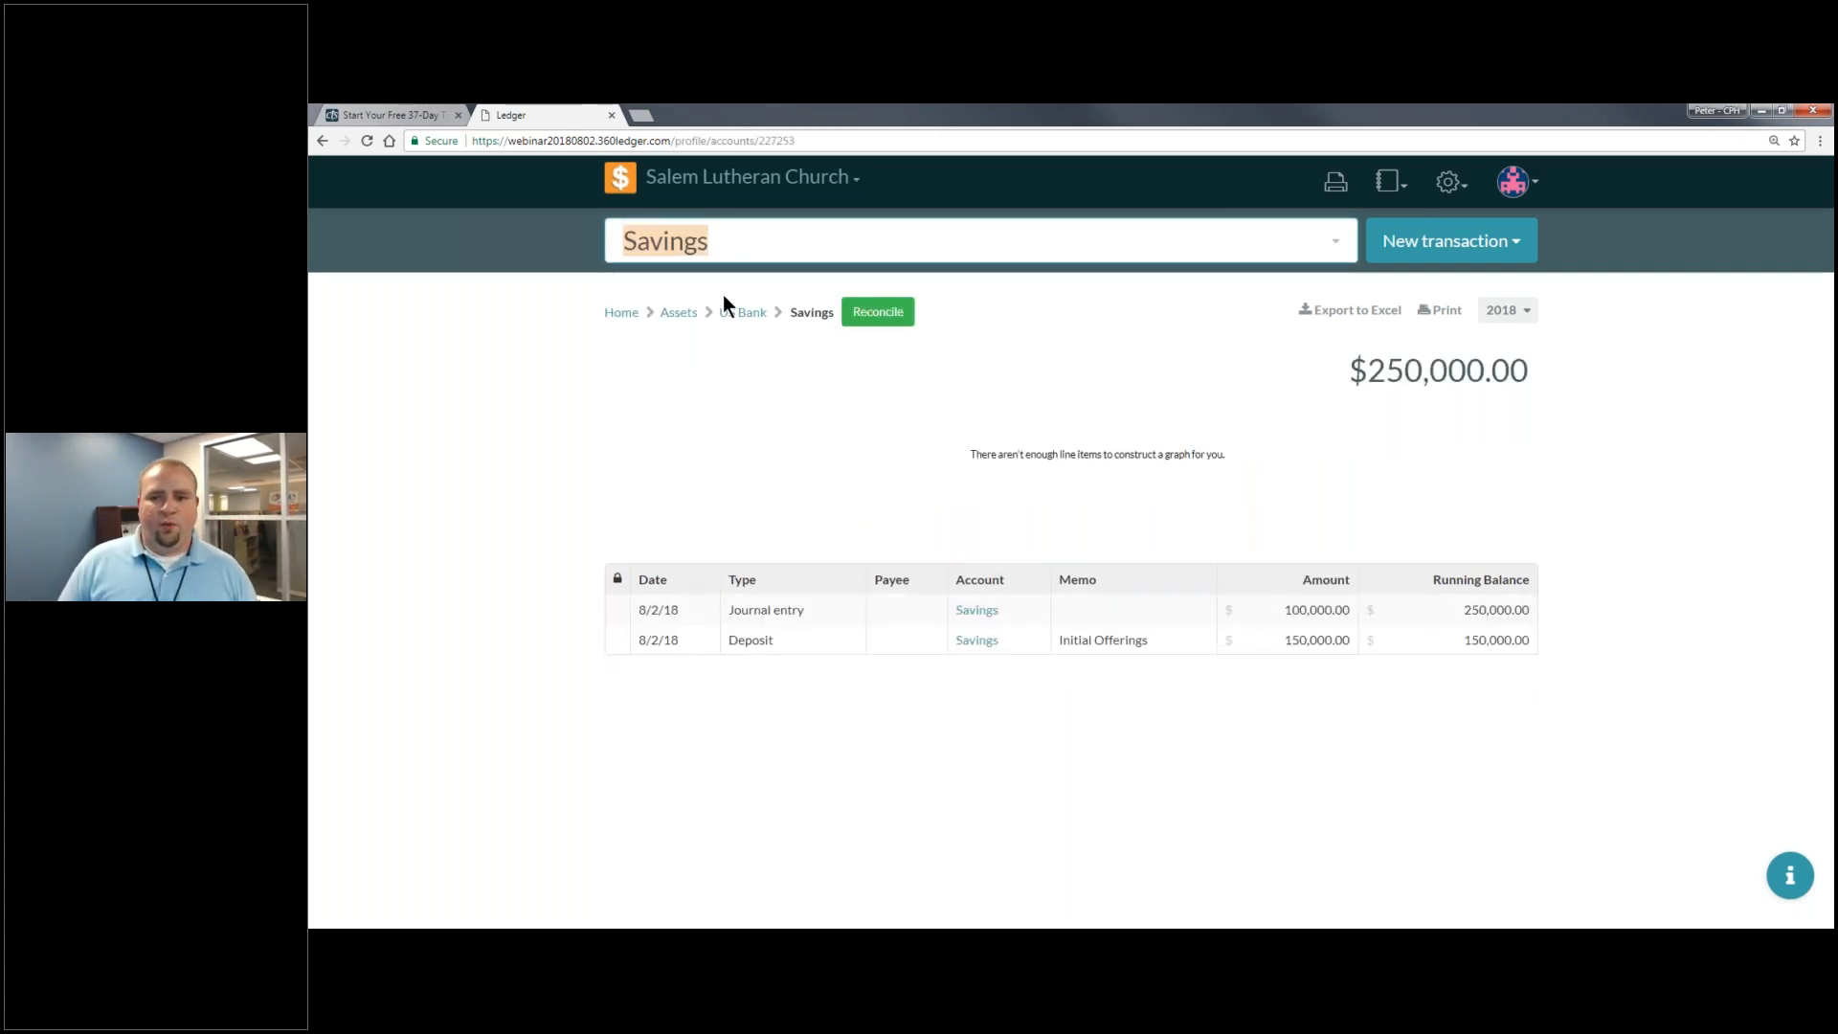
click(1500, 256)
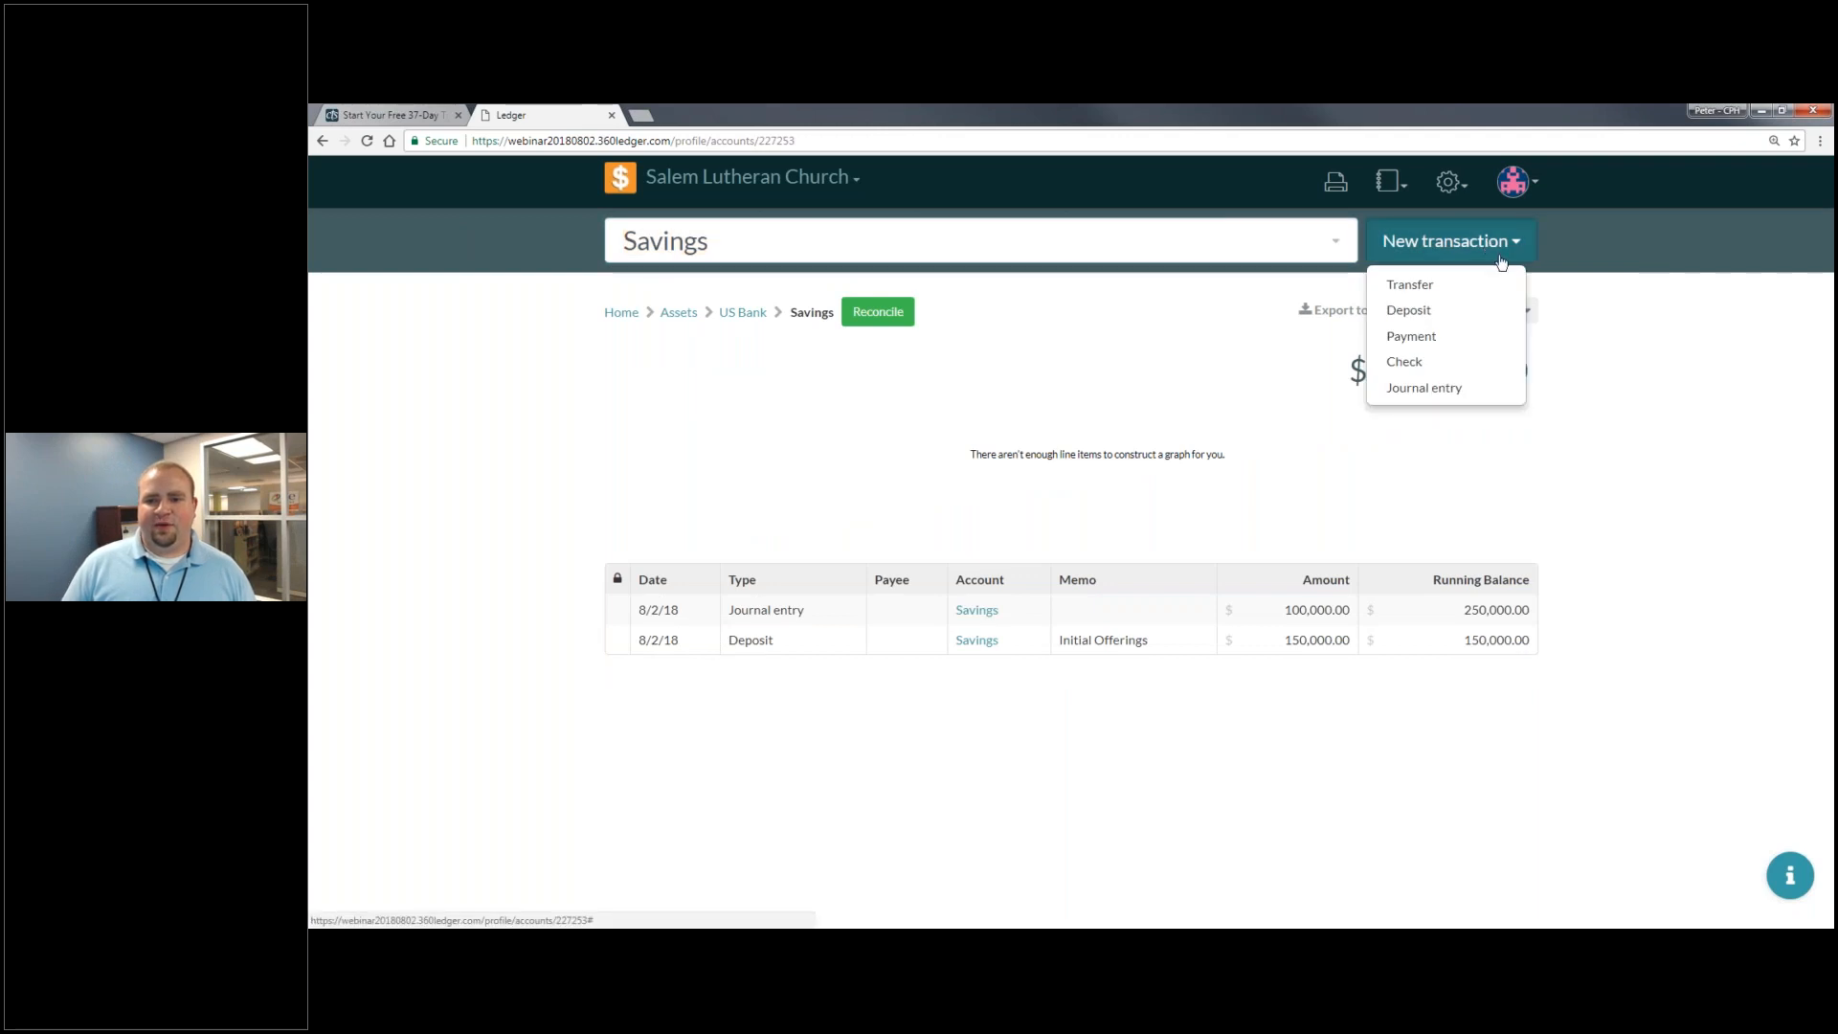
- Set up a 10,000 transfer from Savings to Checking
click(1440, 287)
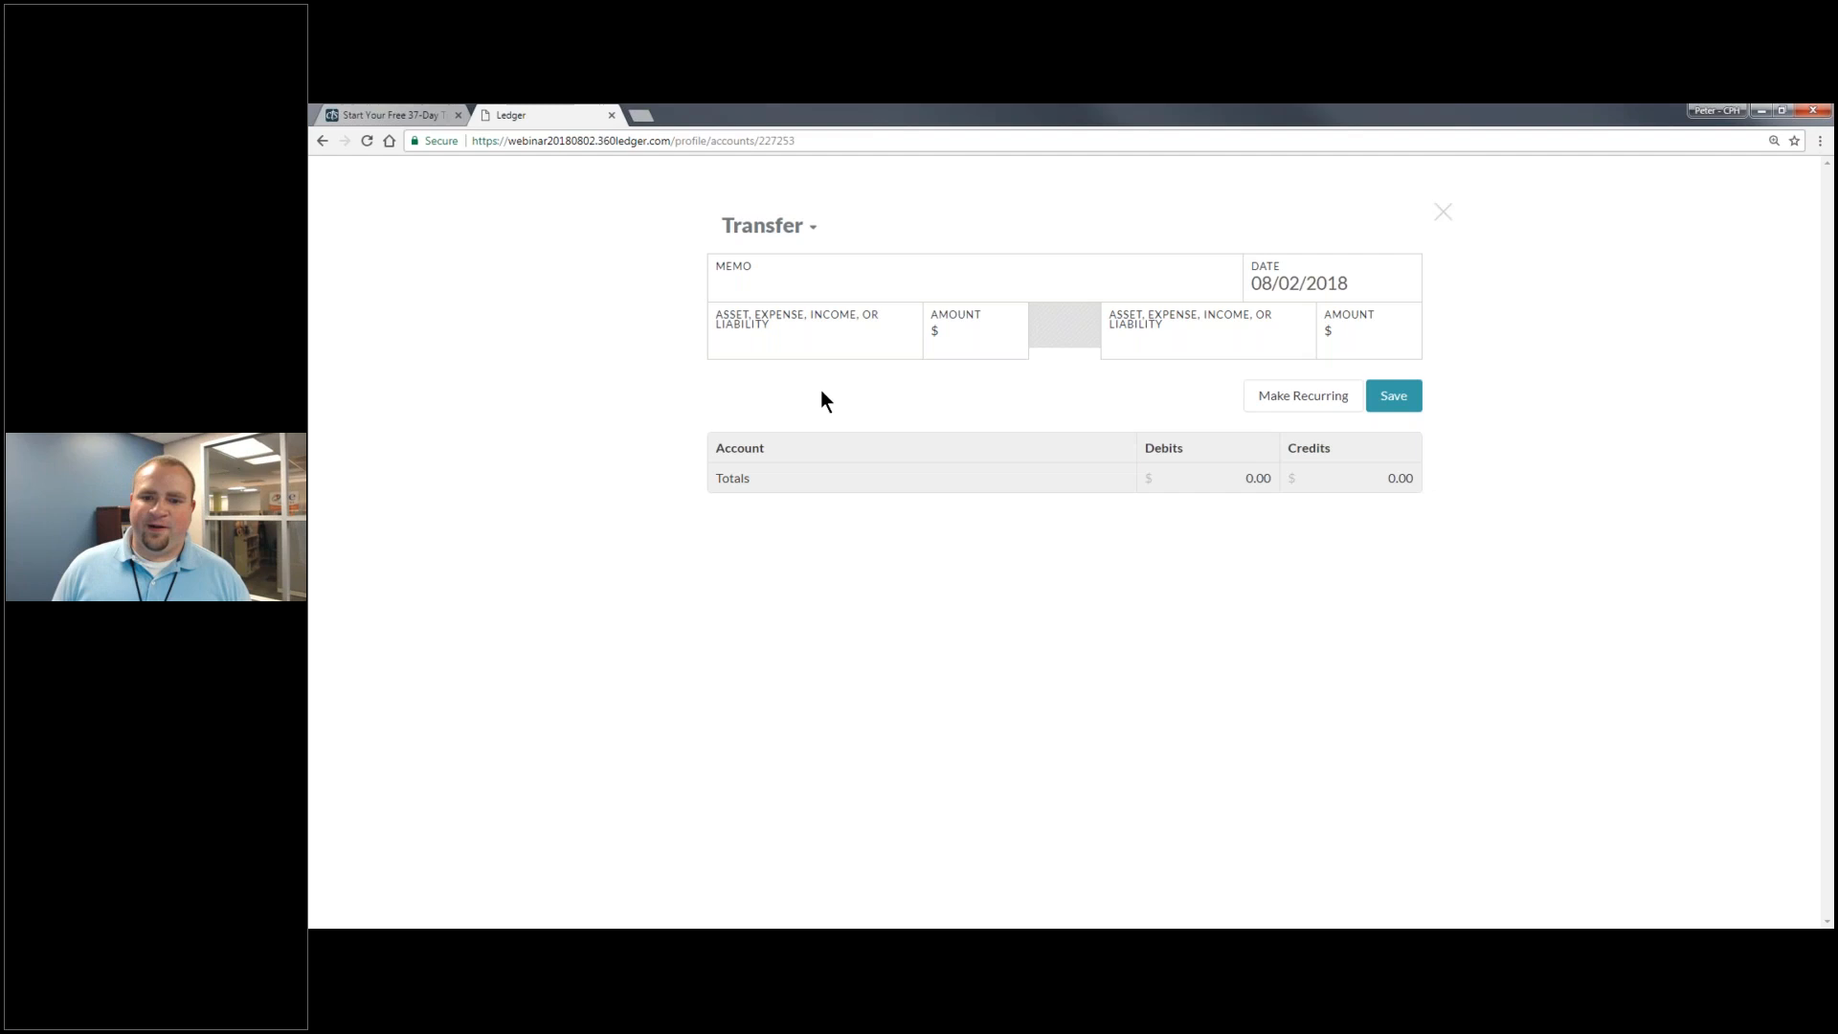
click(871, 337)
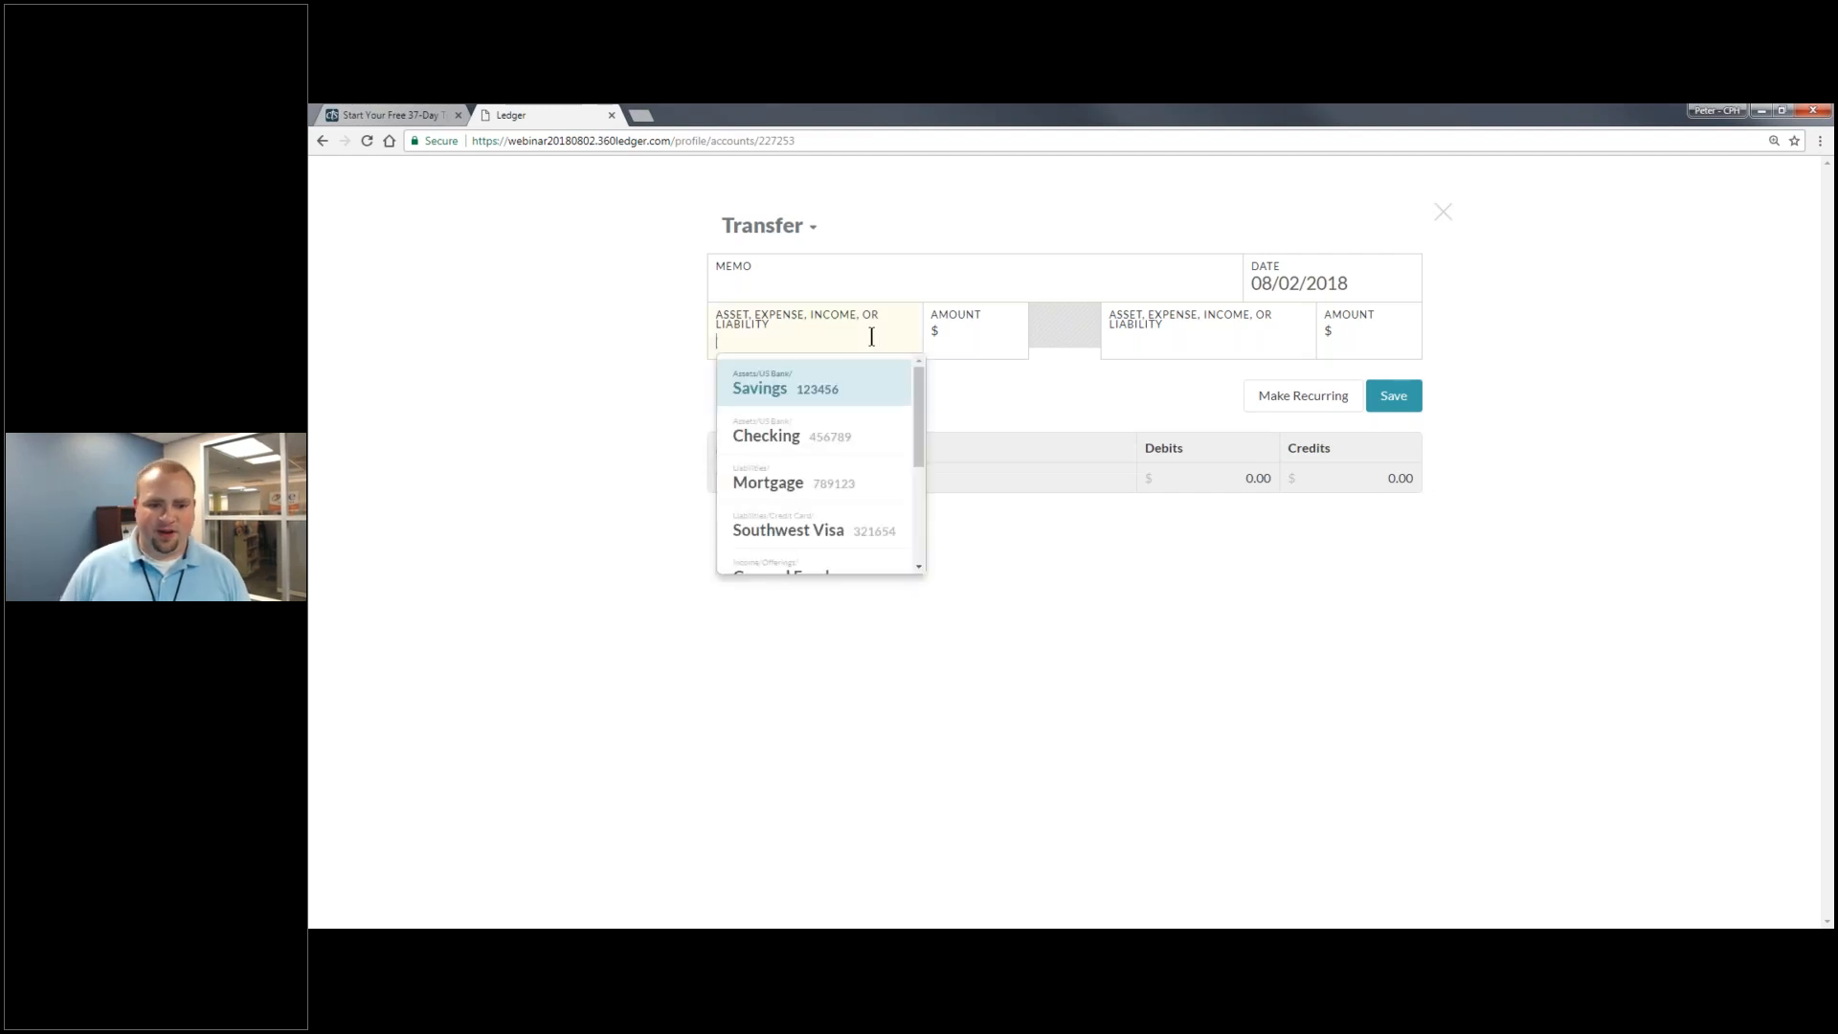
click(843, 393)
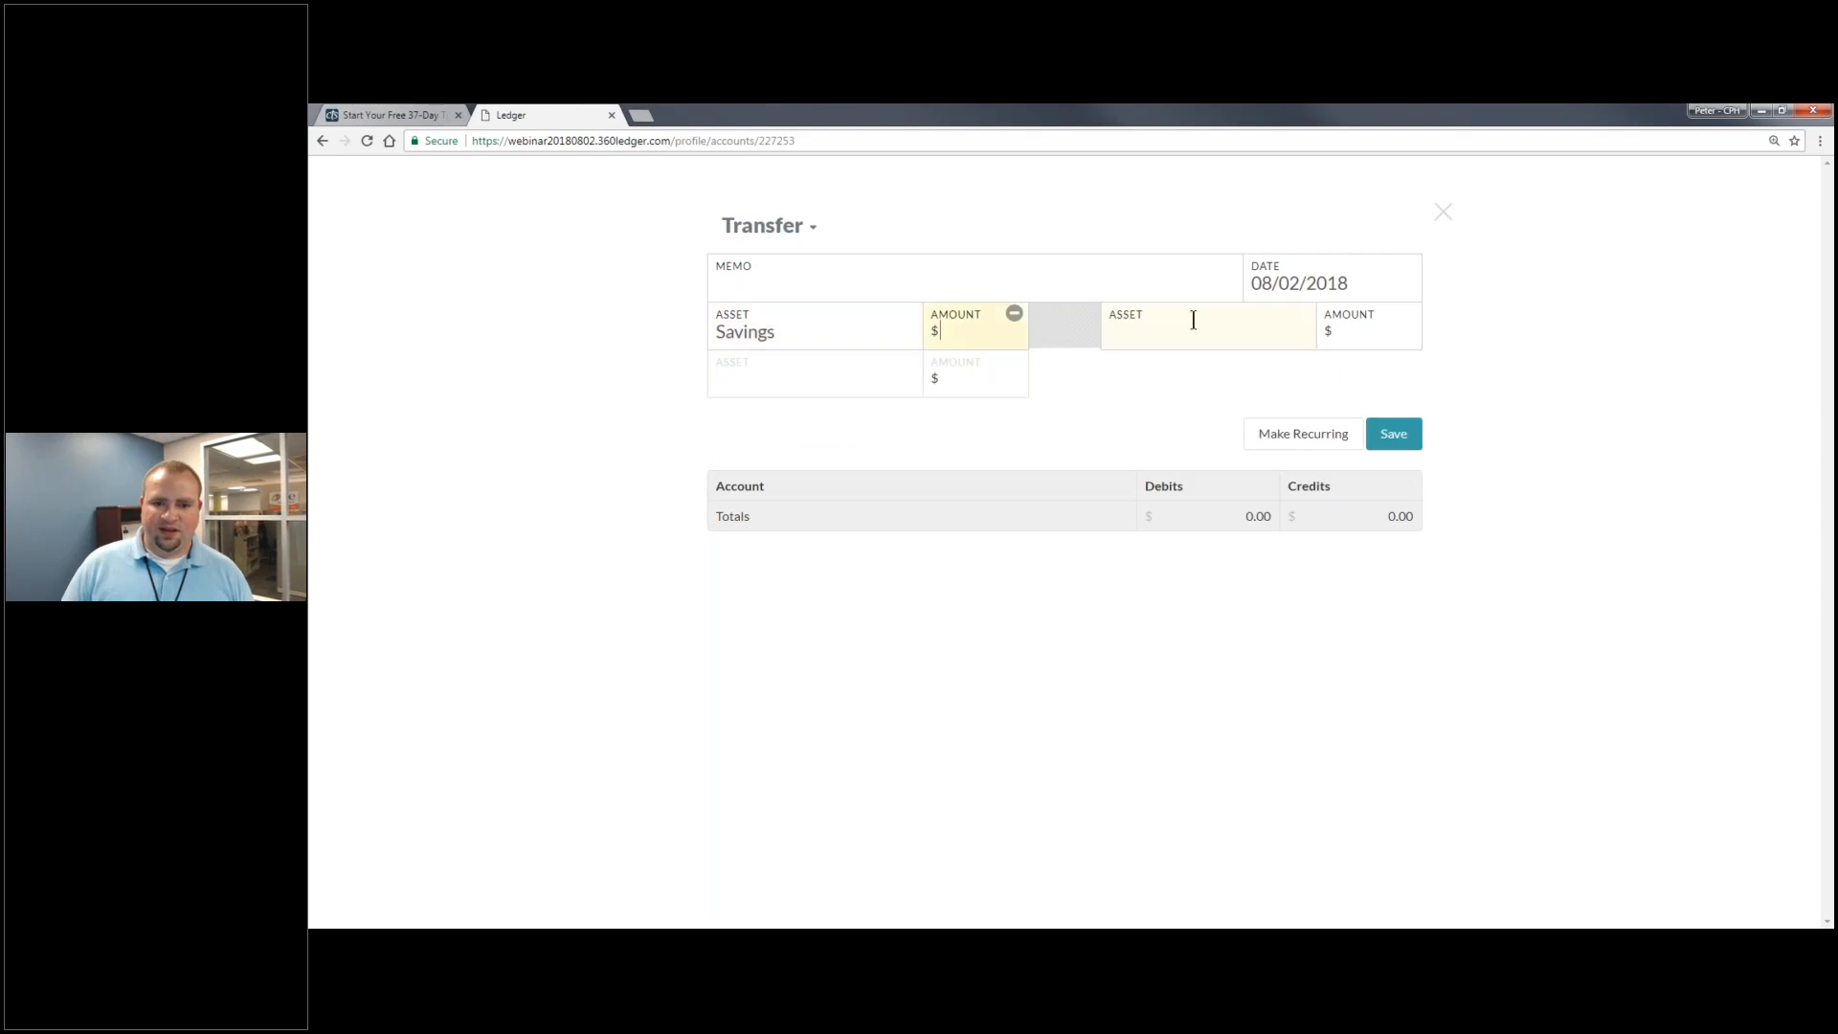
click(1166, 335)
click(1159, 426)
click(1000, 336)
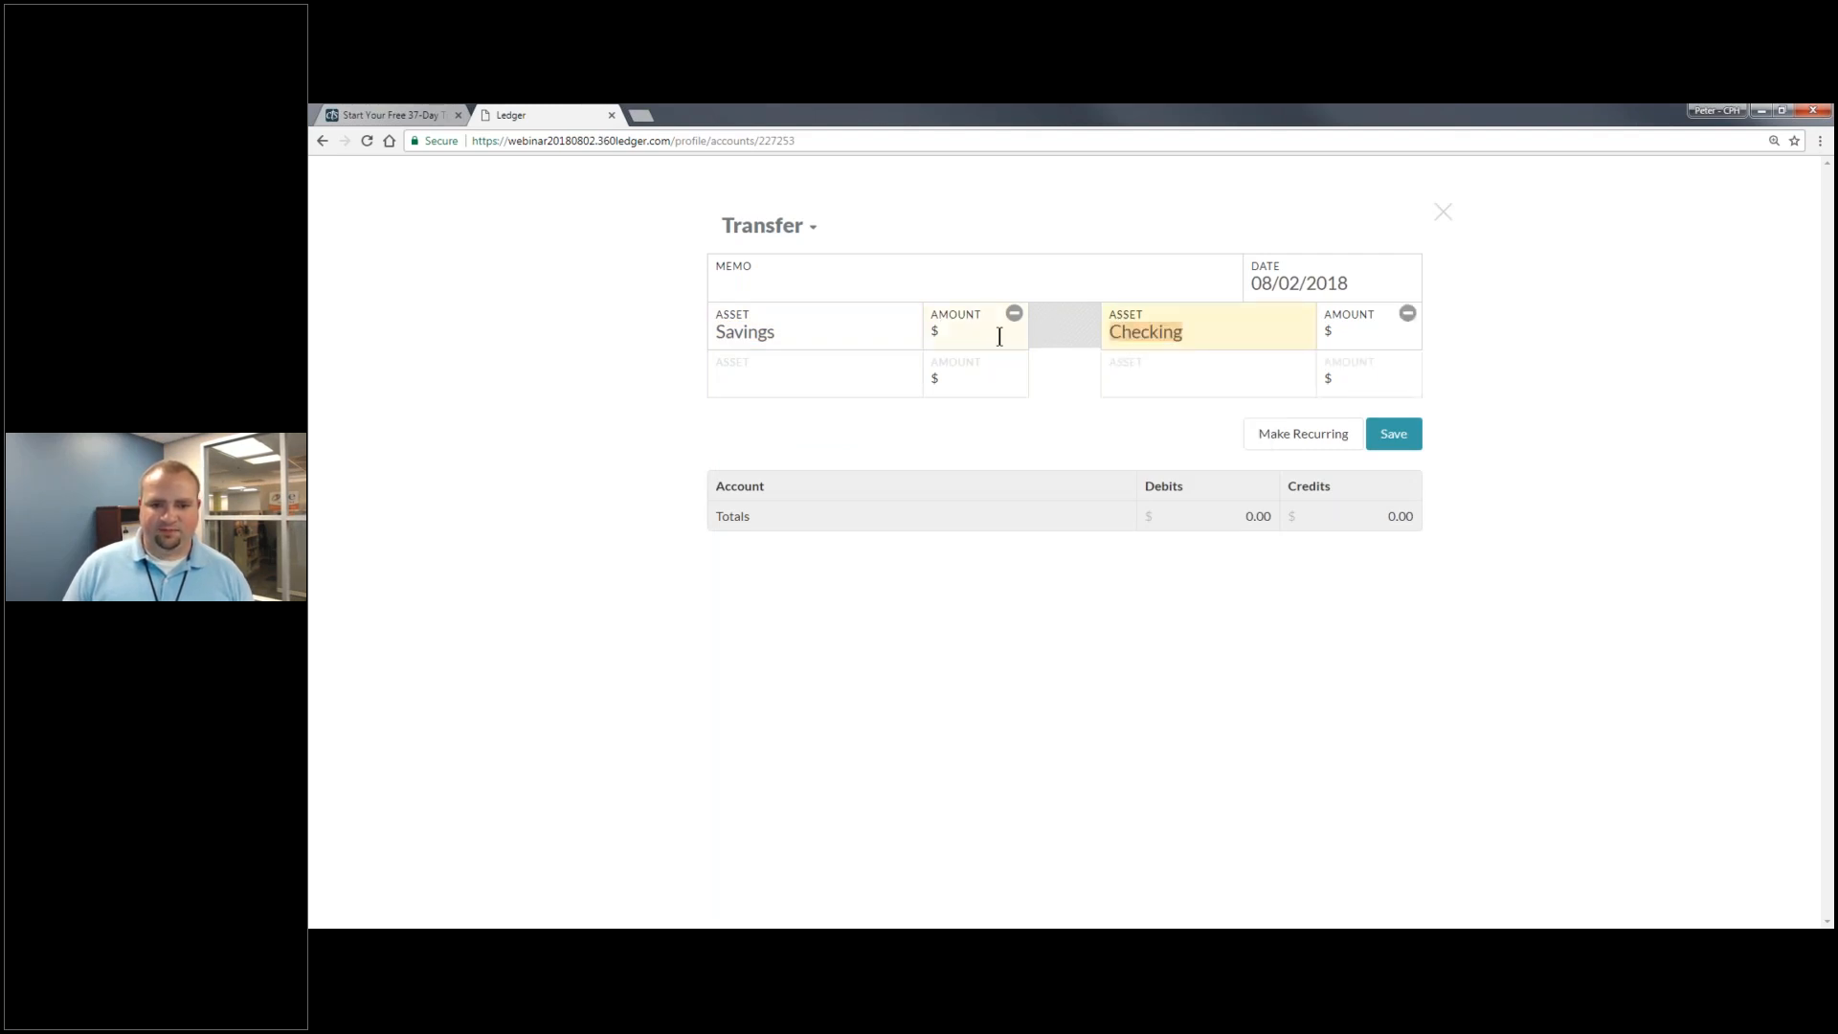
text(10000)
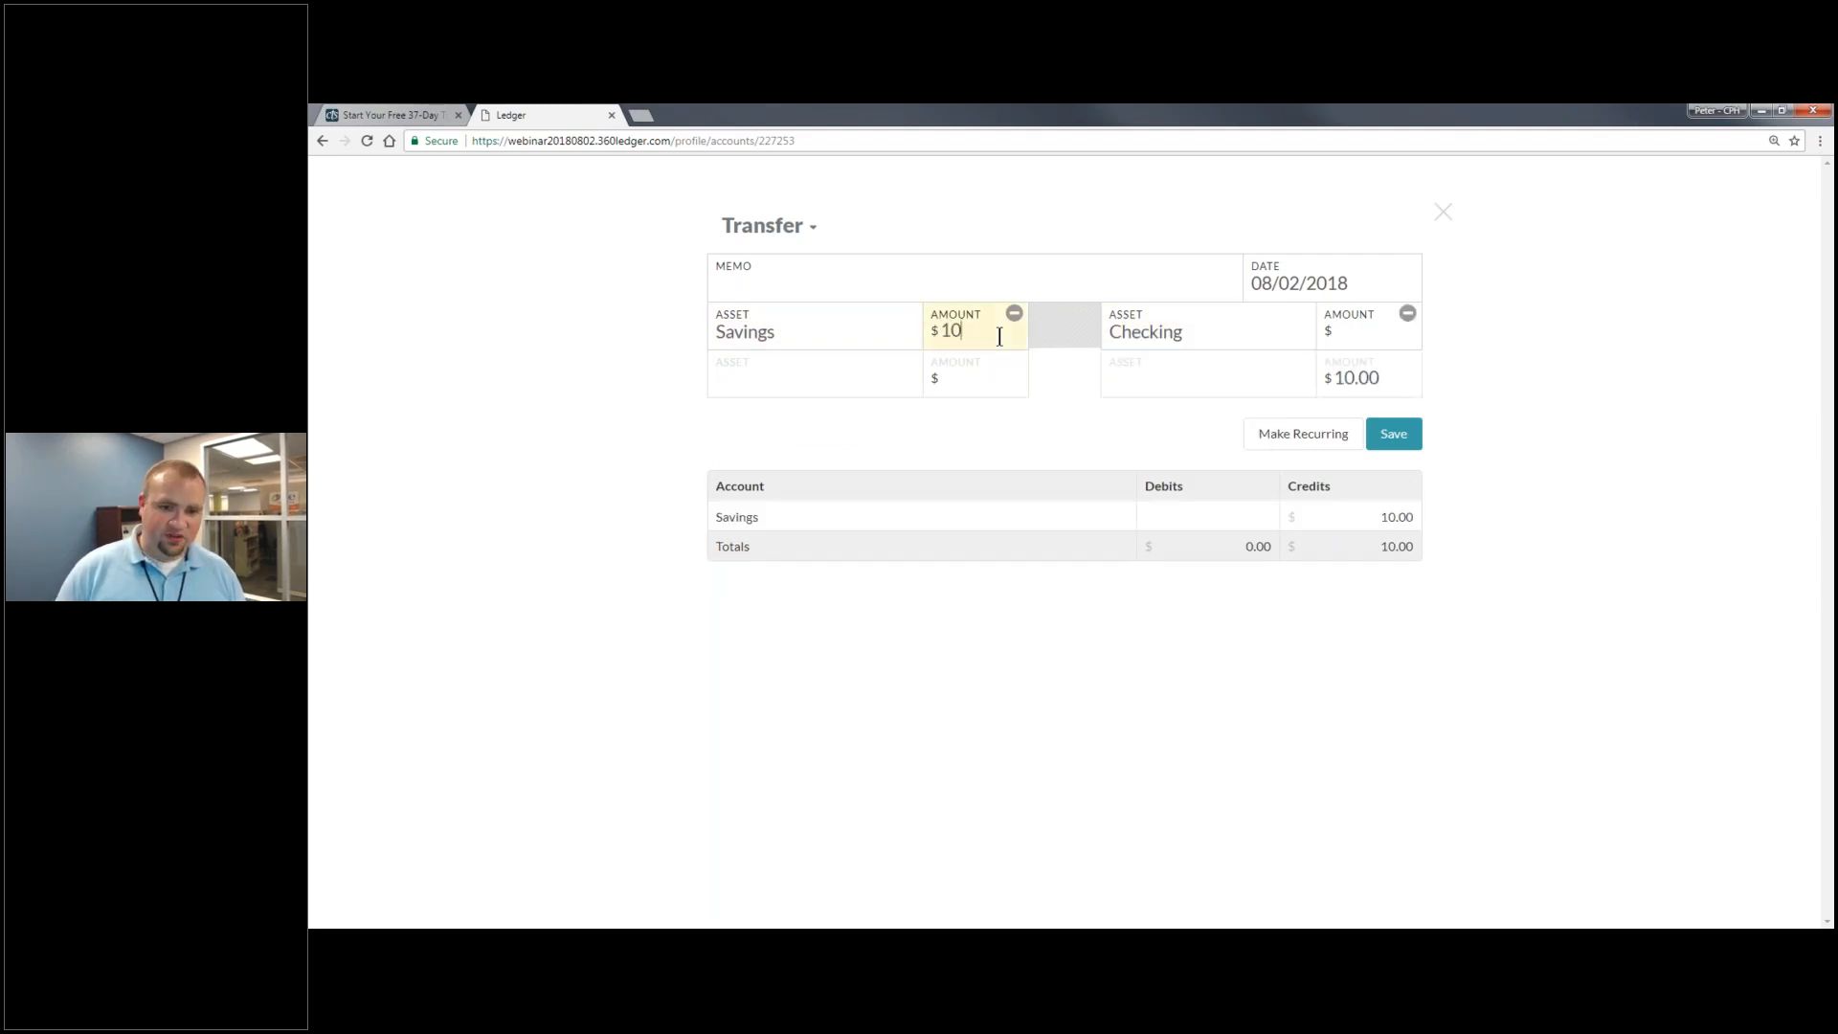
click(1379, 331)
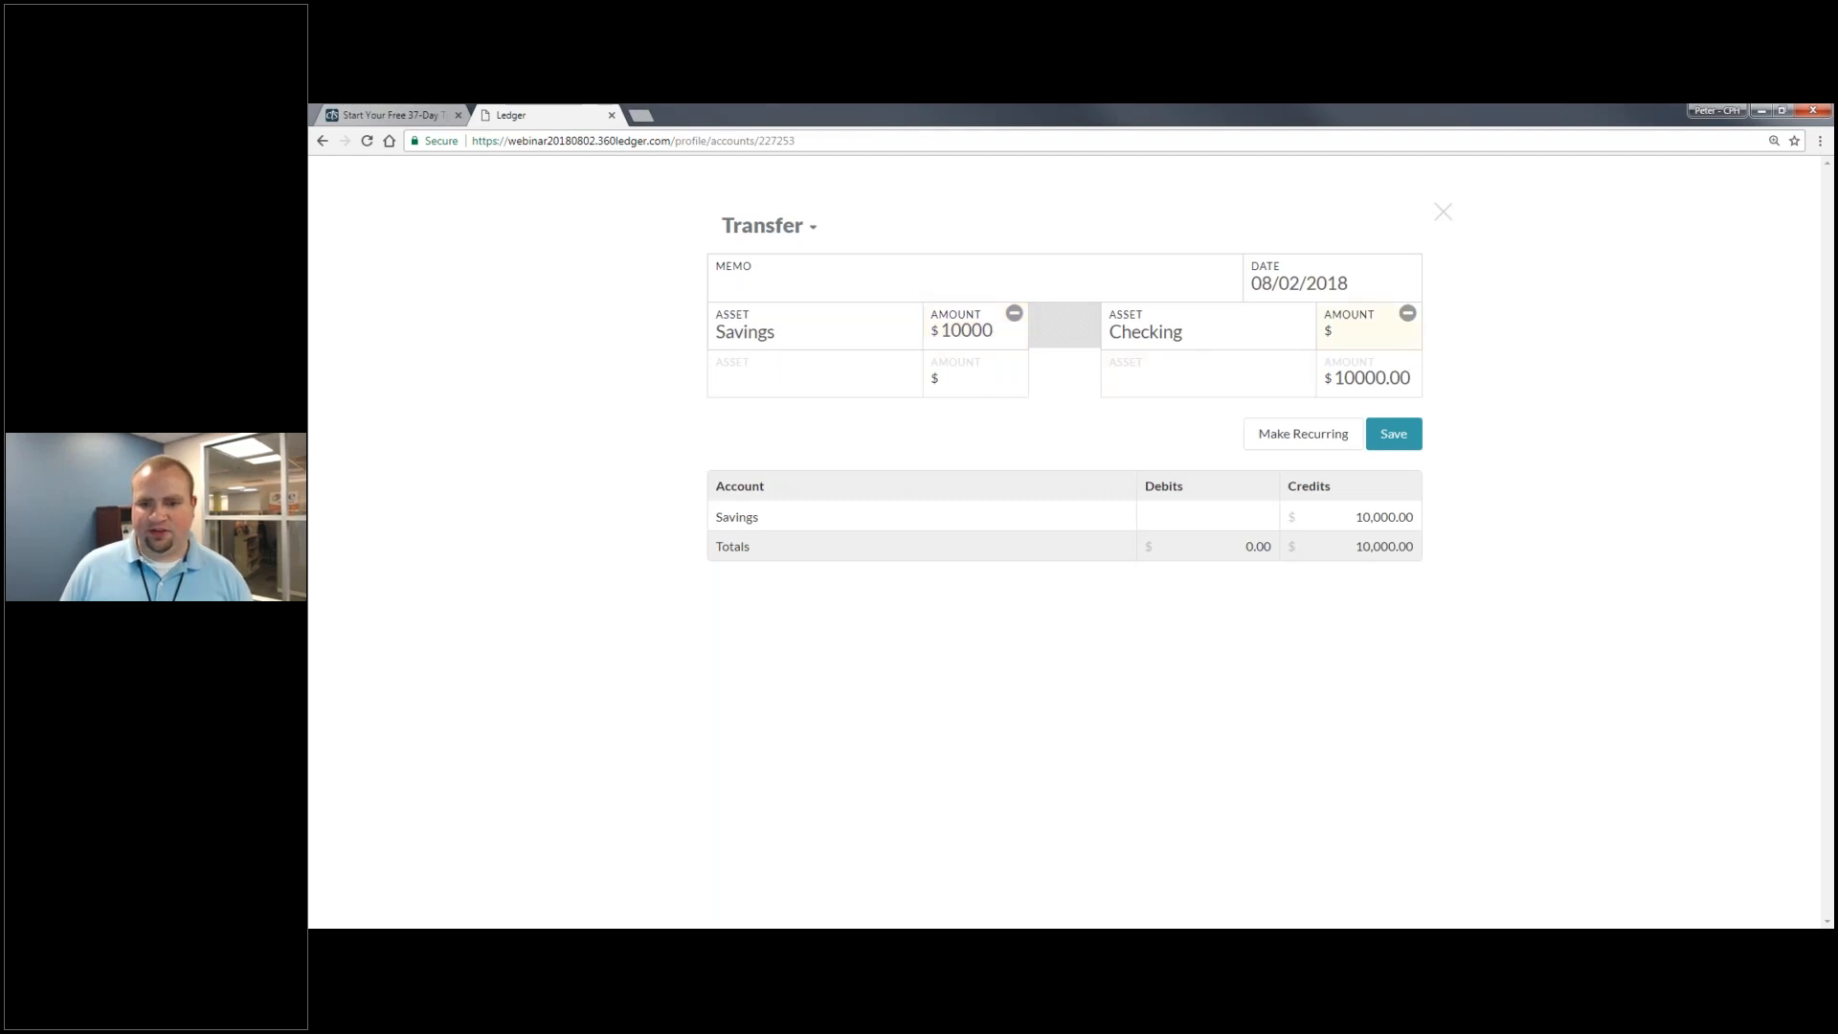
text(10000)
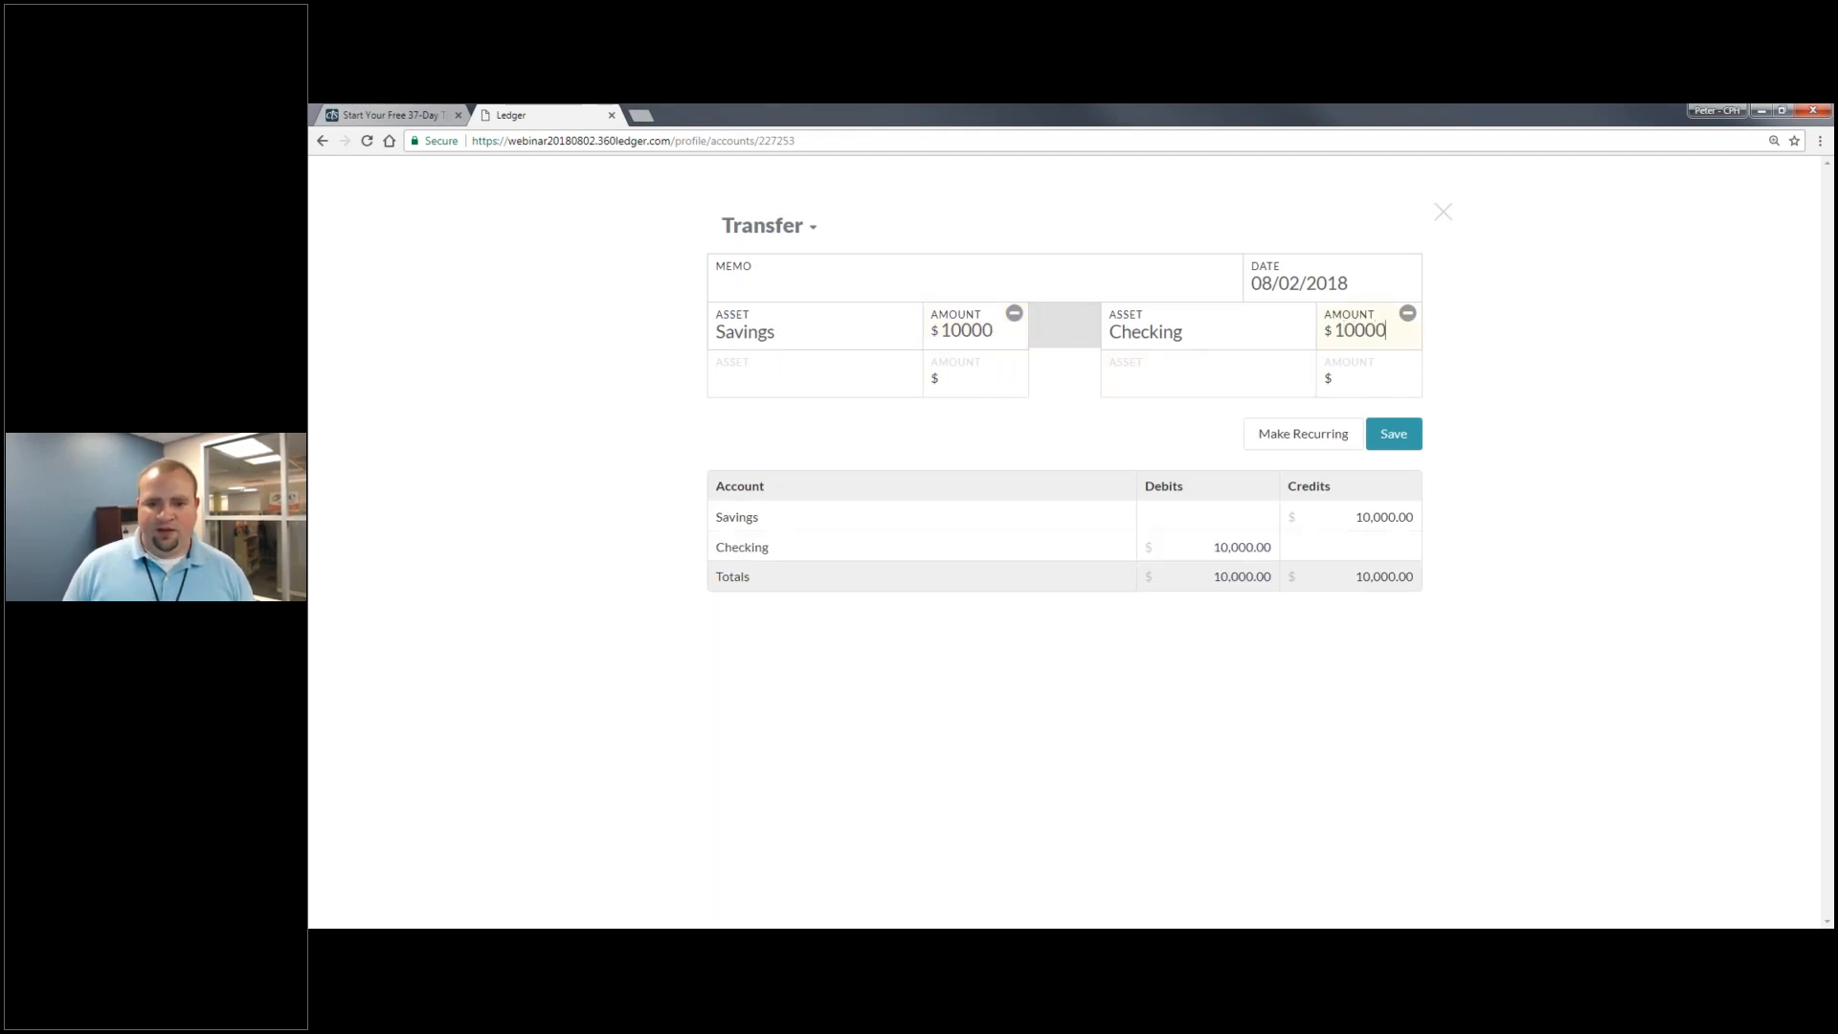
- Add the memo 'Initial transfer to checking', re-select Checking, and save the transfer
click(873, 311)
click(852, 272)
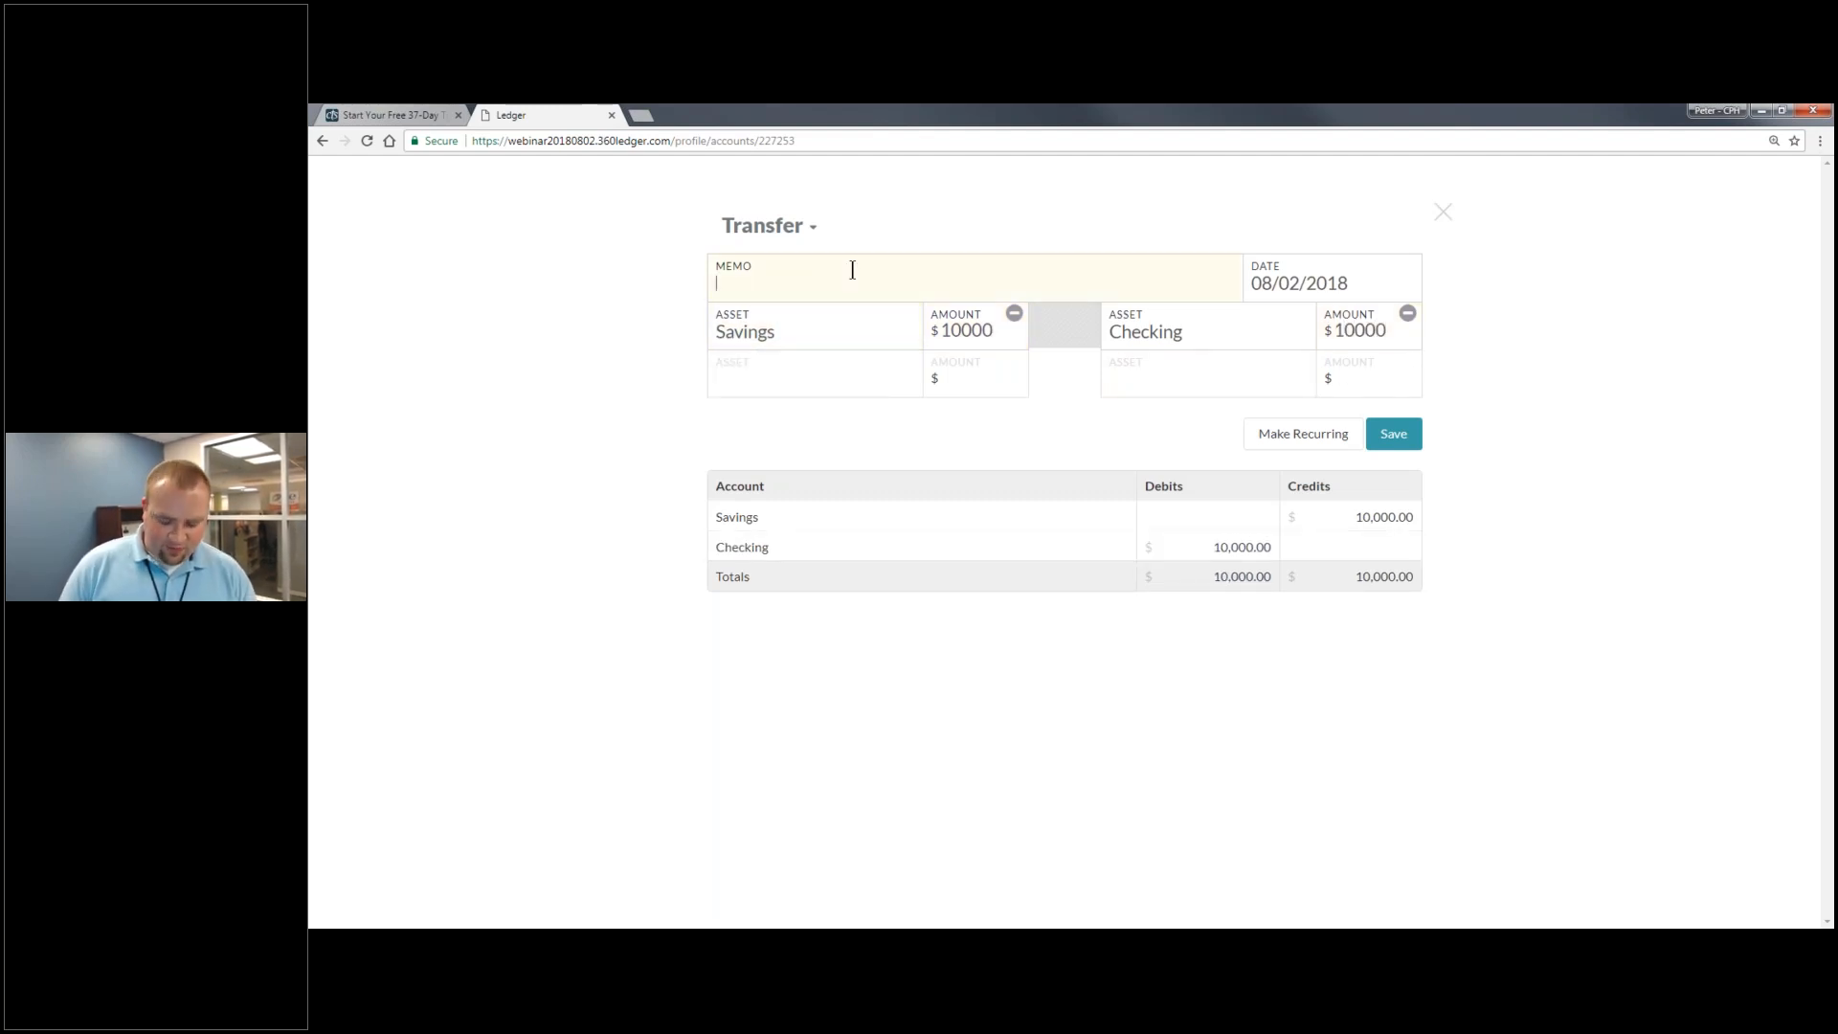
text(Initial )
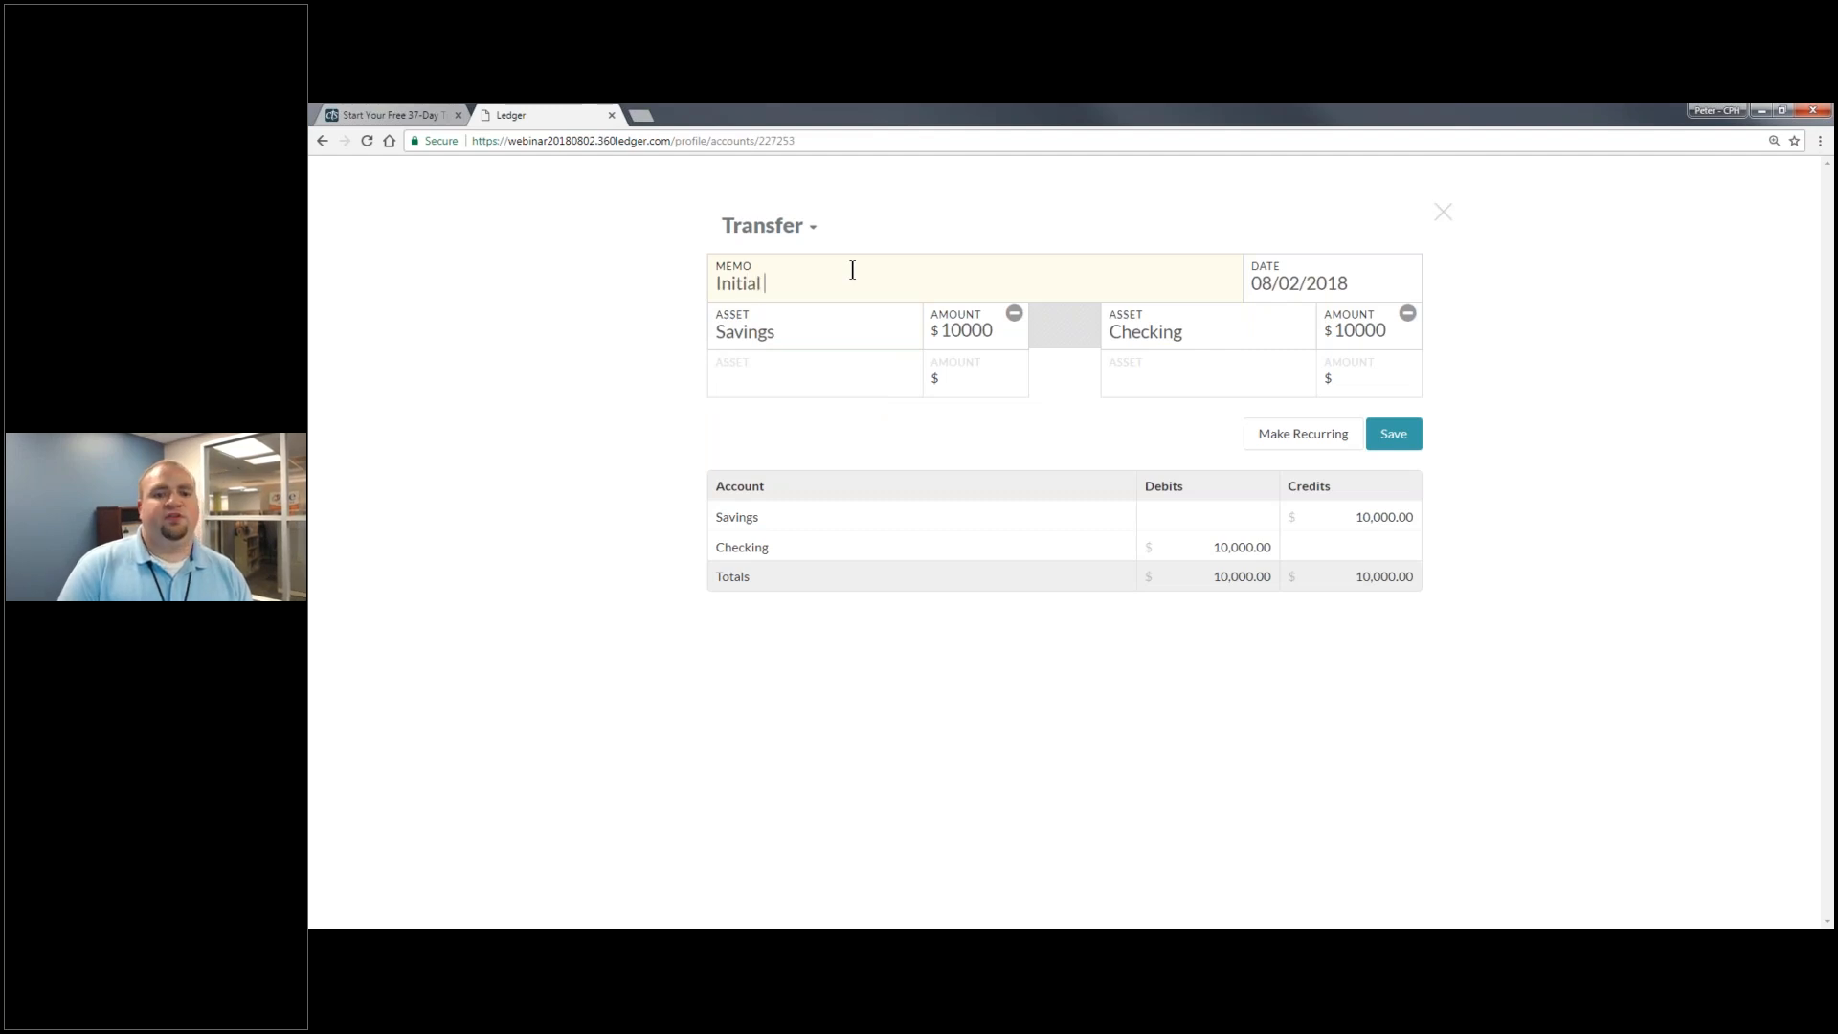
text(transfer)
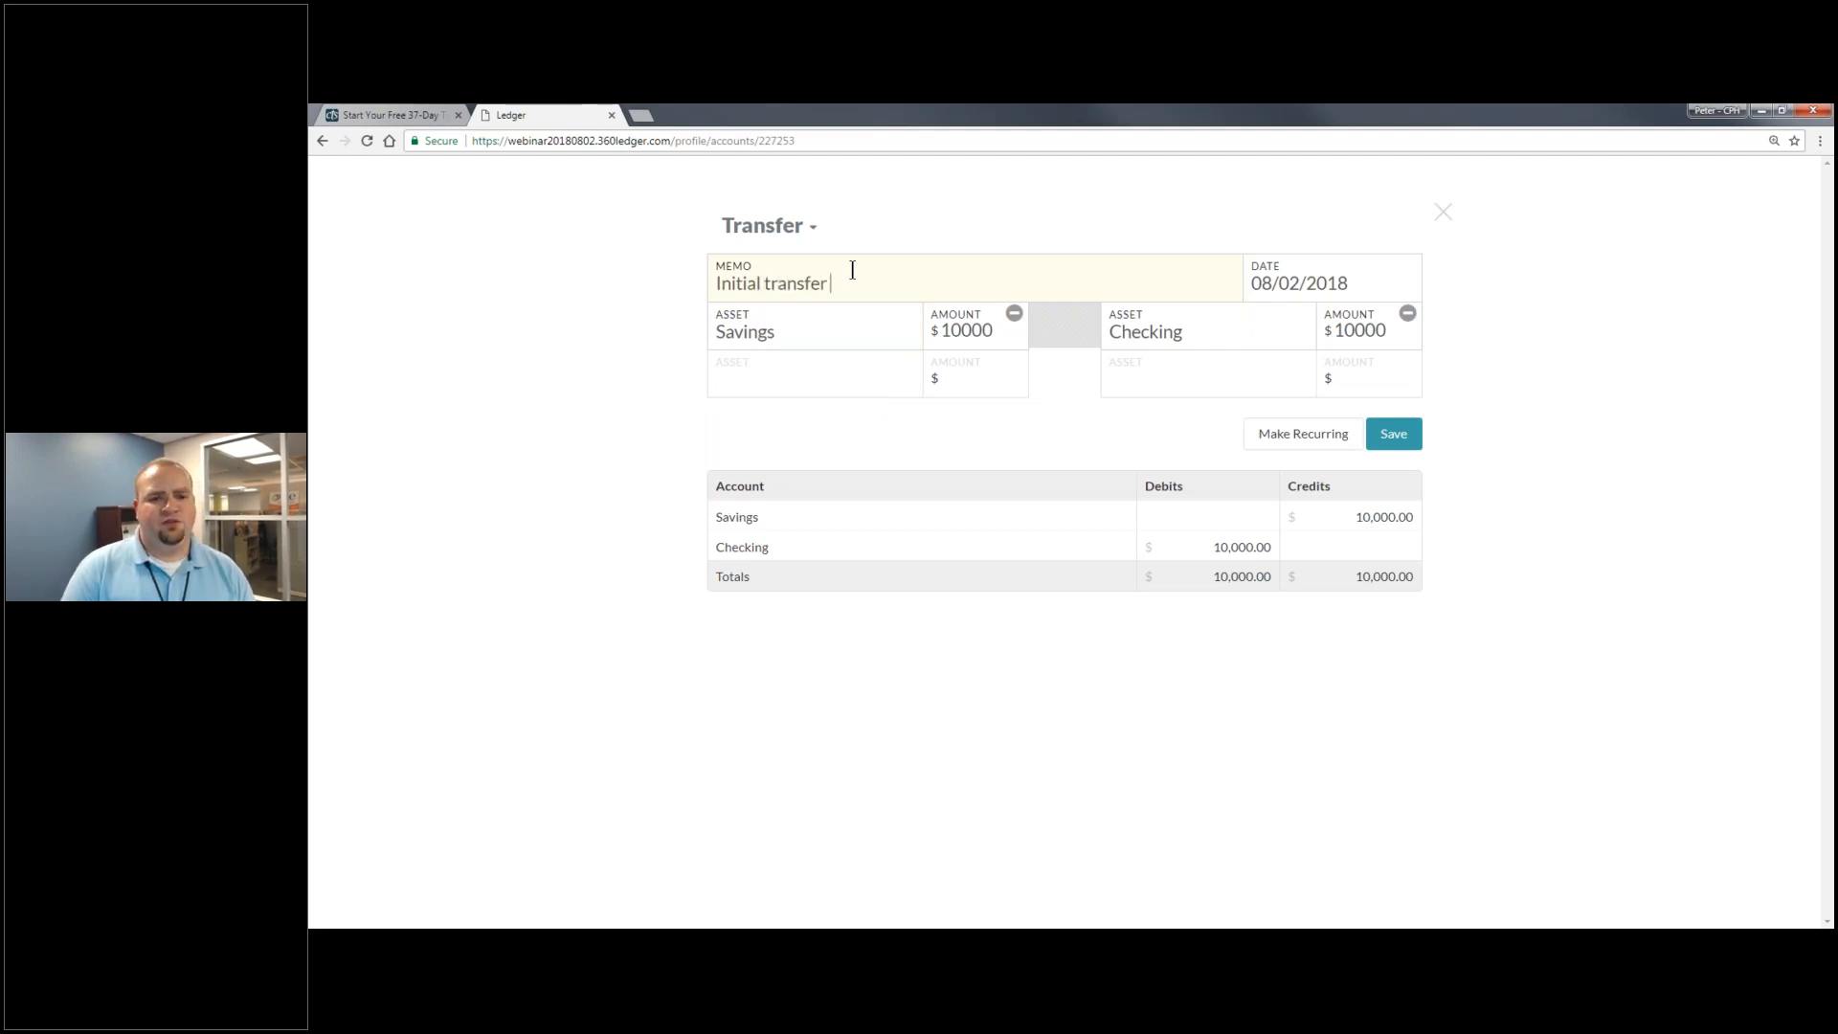
text( to checking)
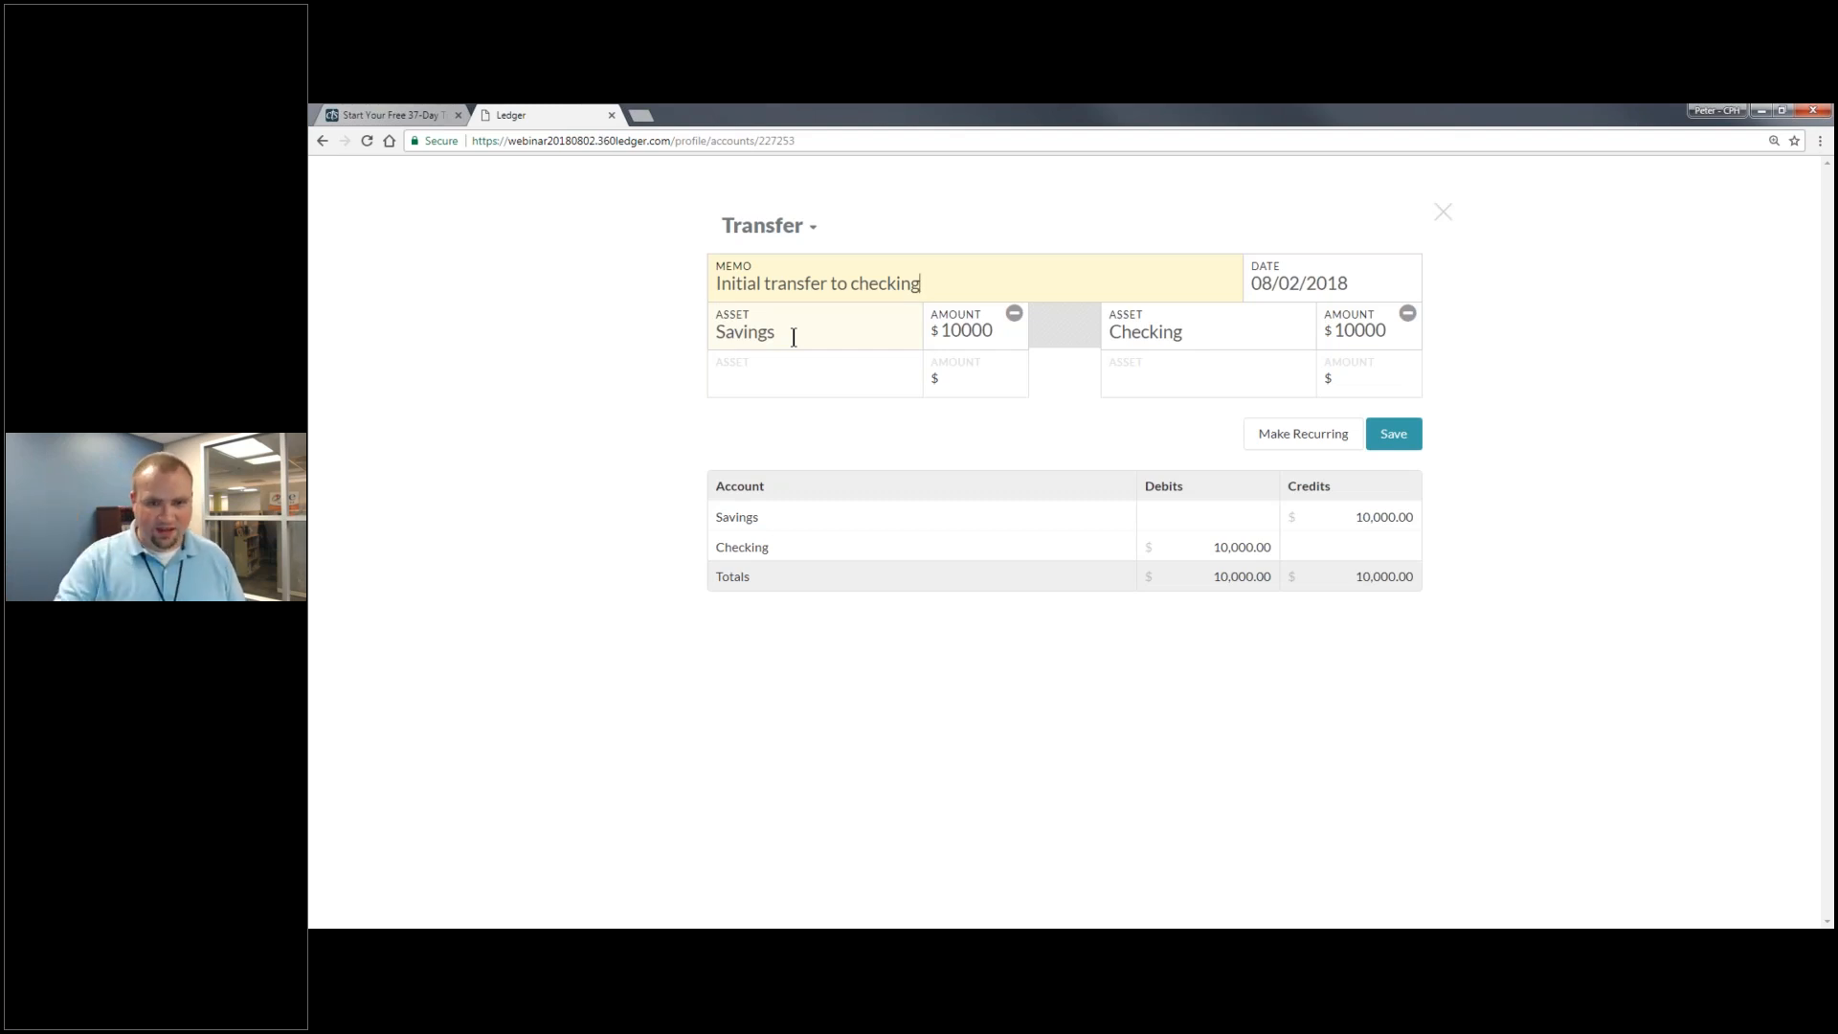
click(1160, 333)
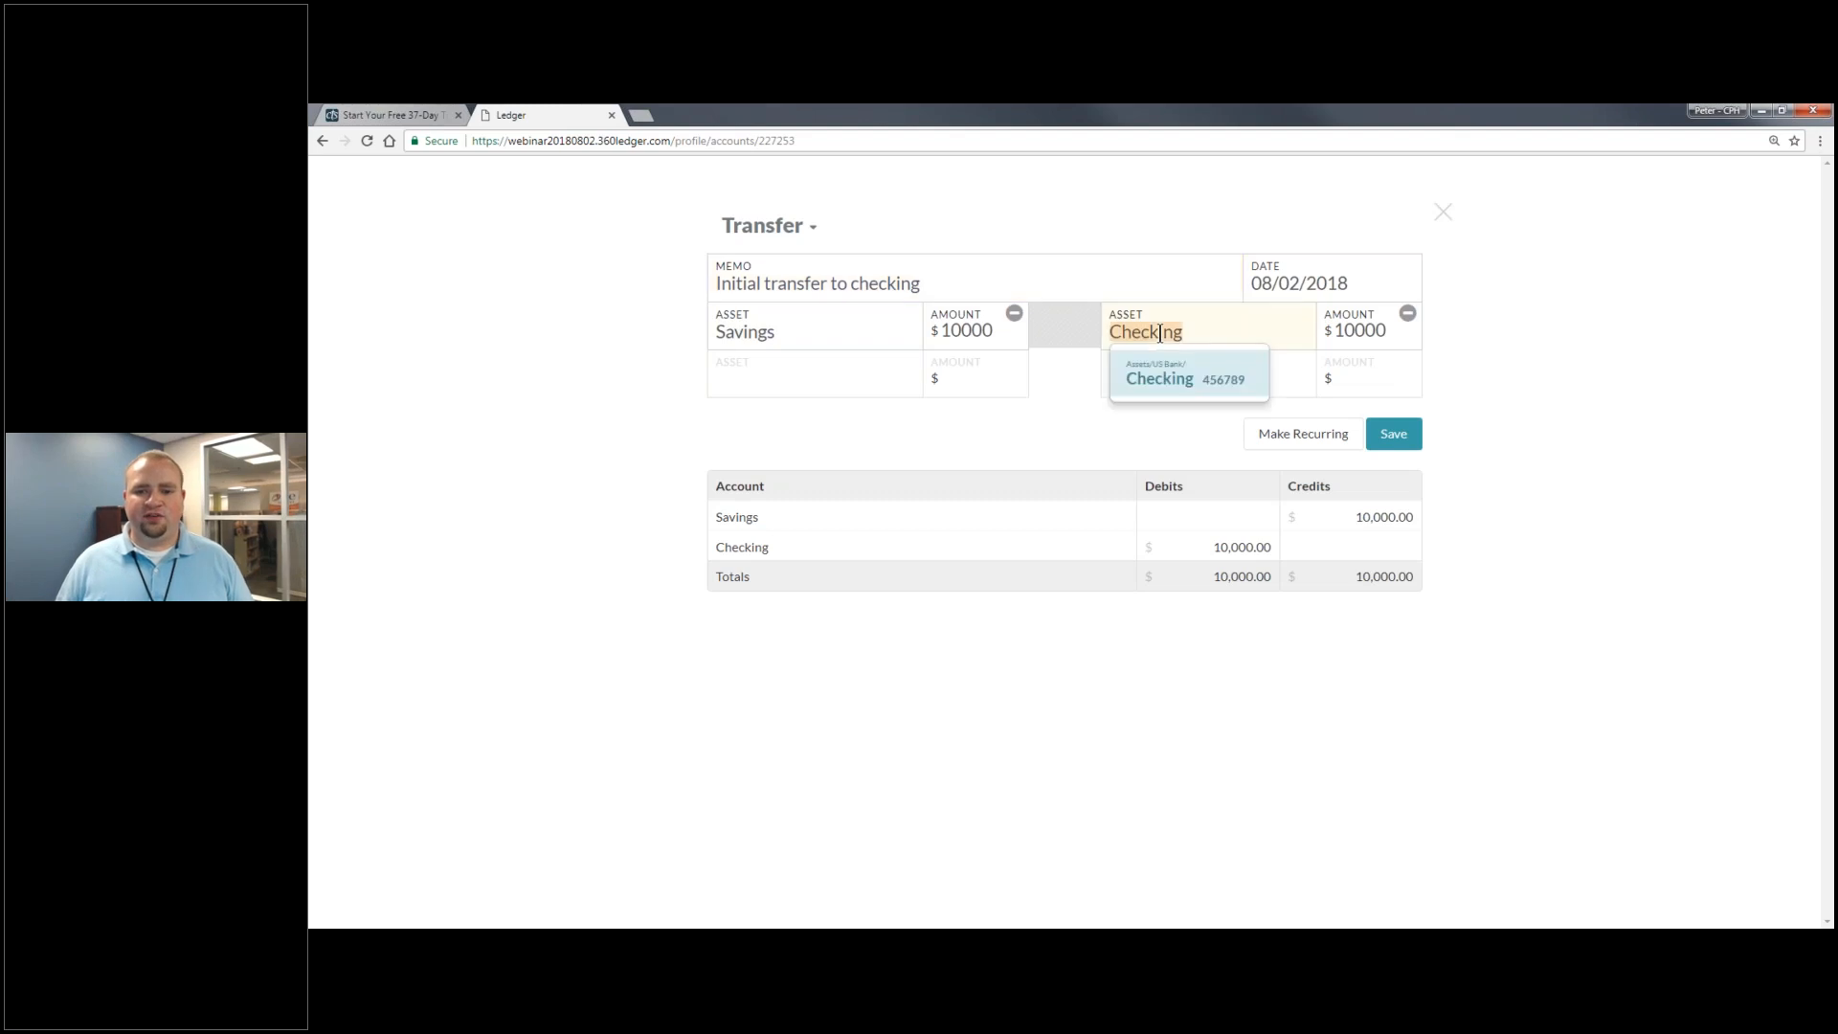
key(BackSpace)
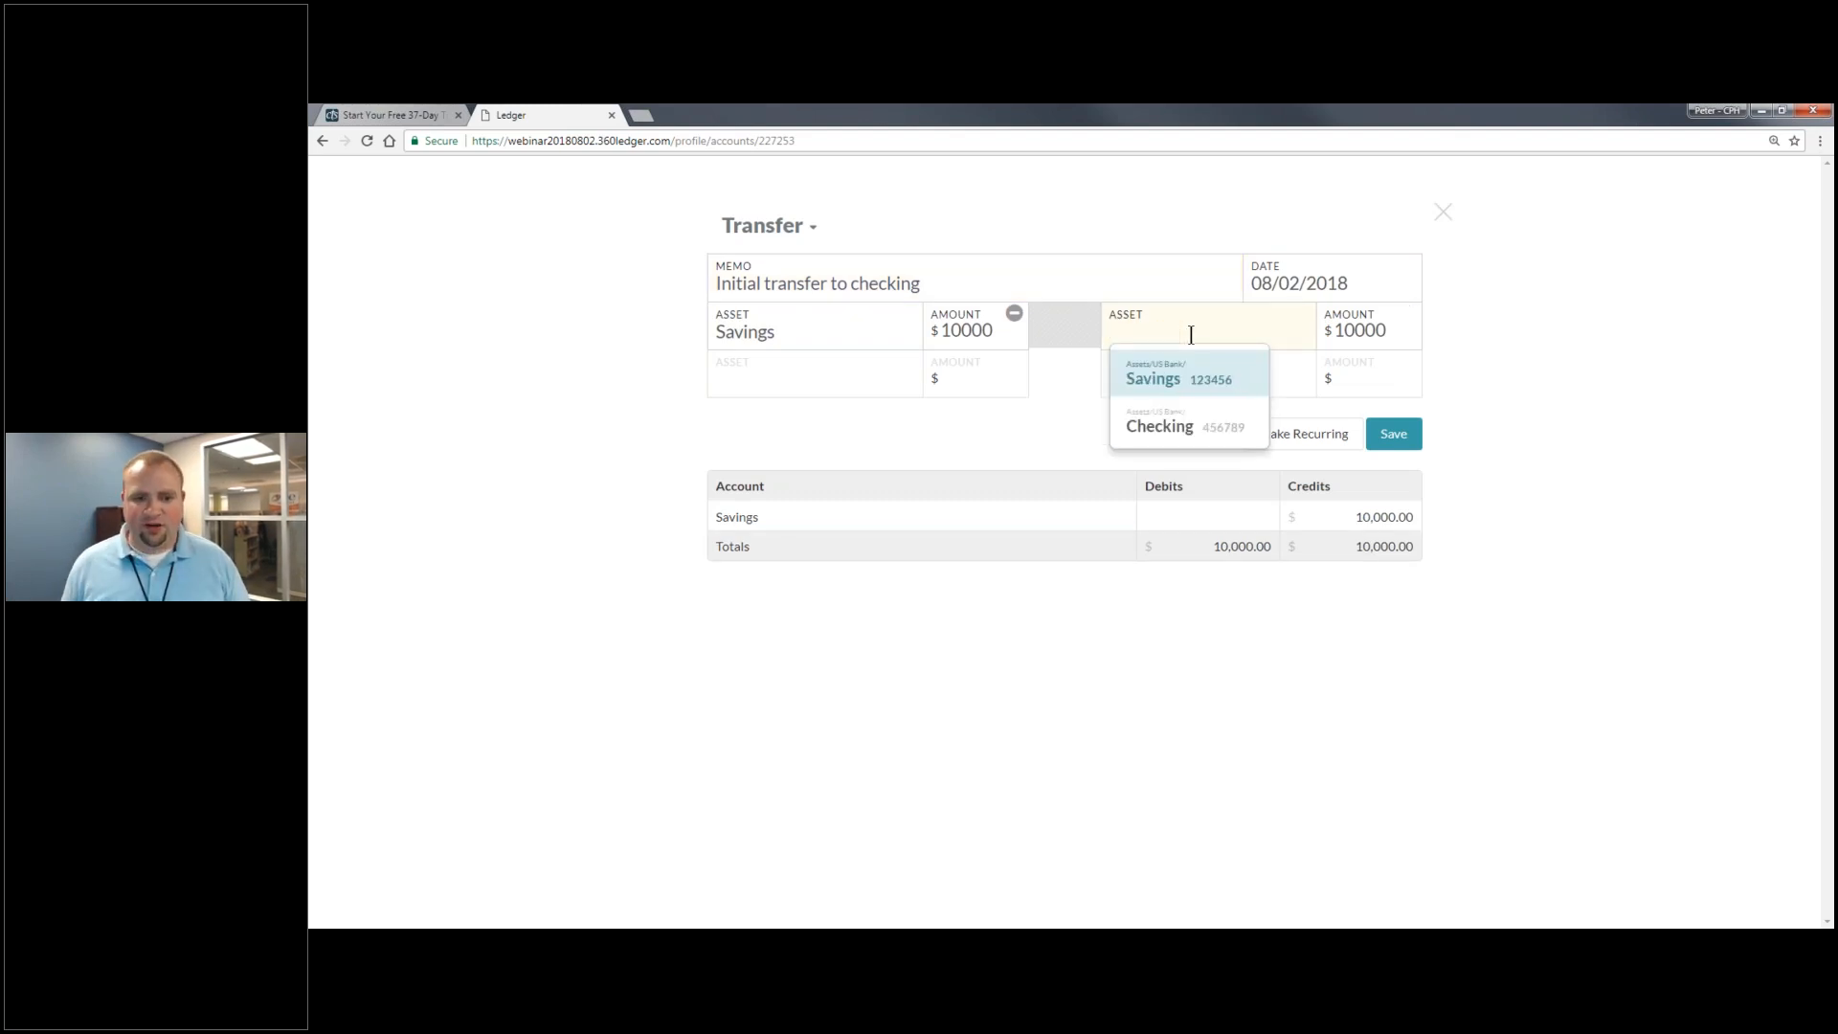
click(1160, 424)
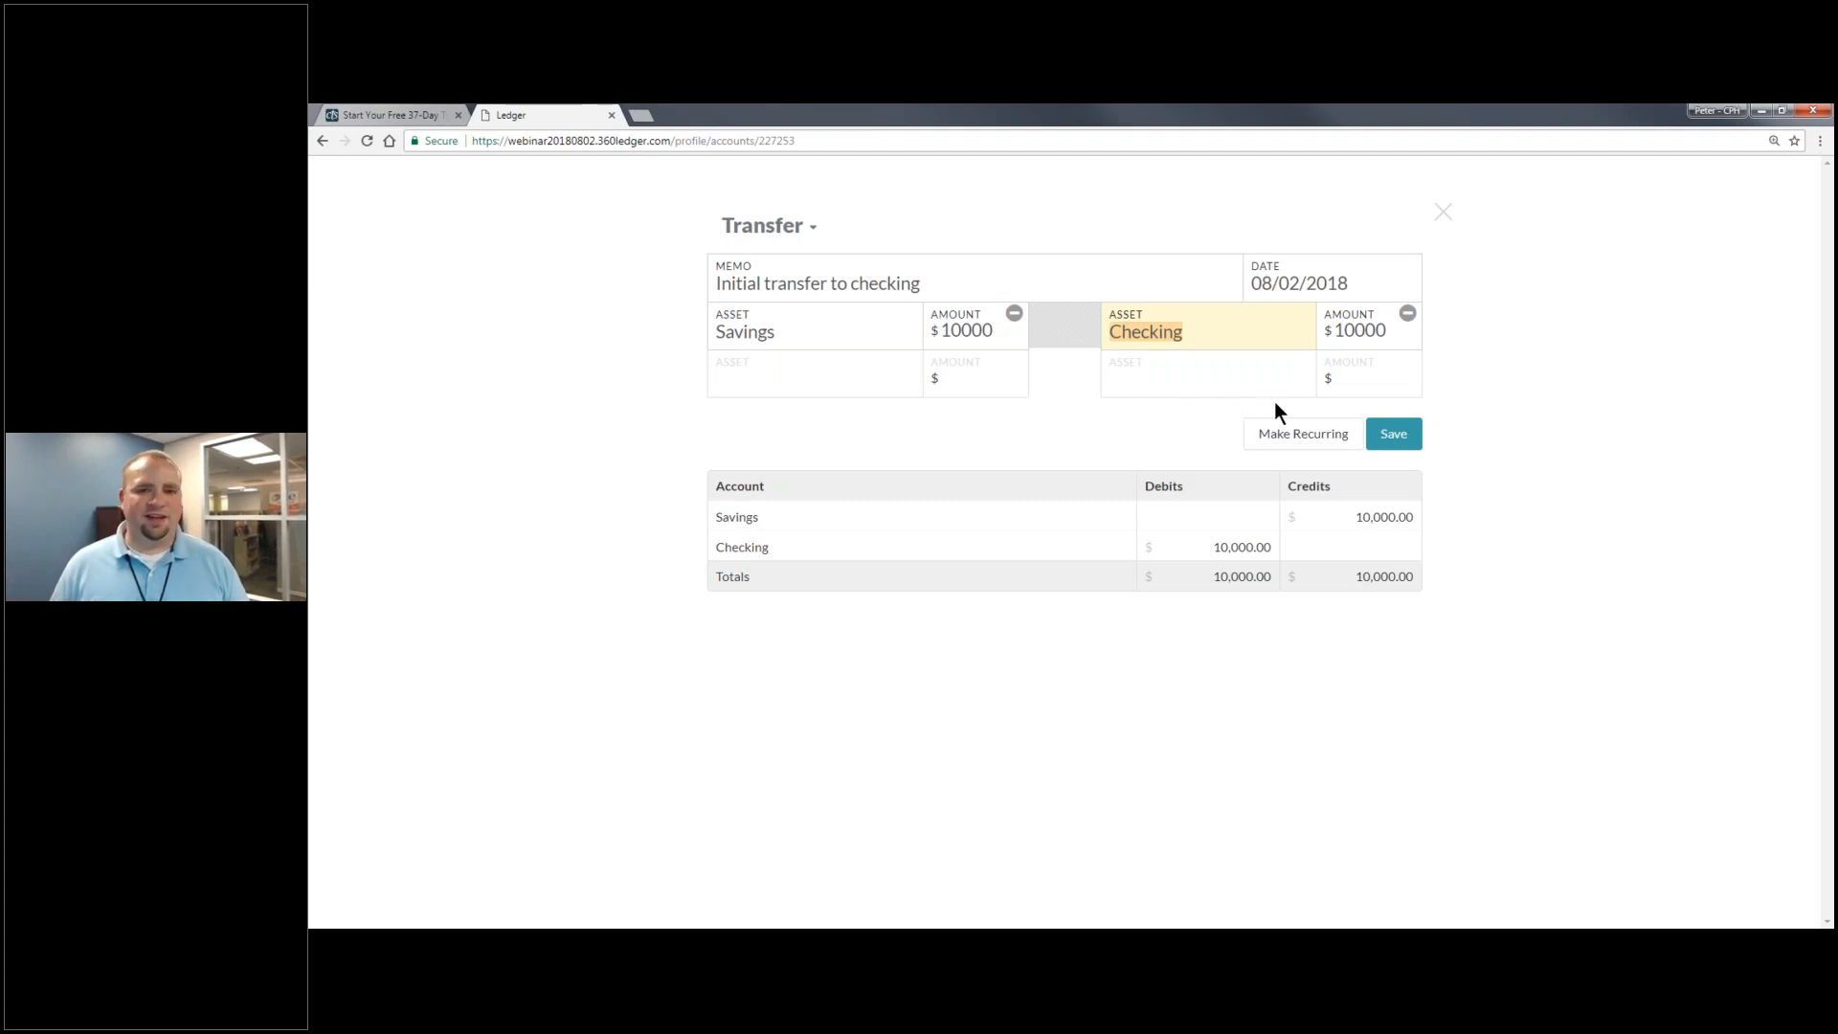
click(1259, 322)
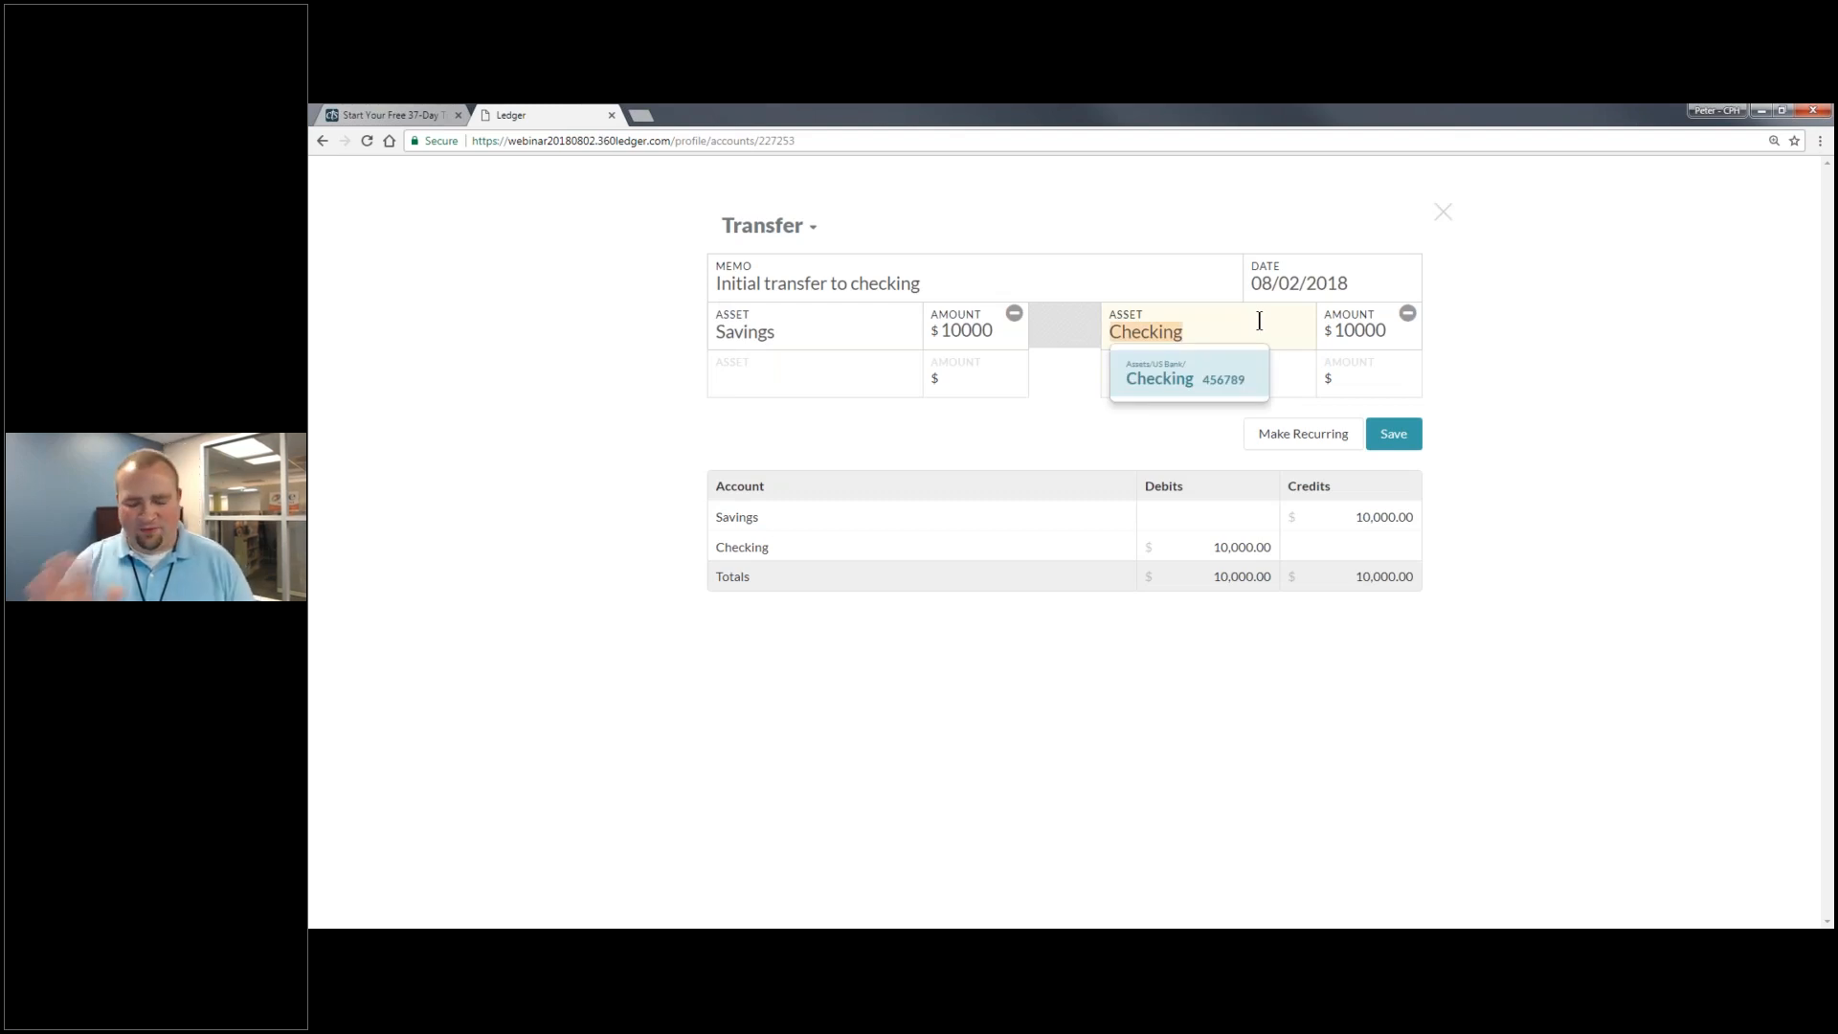
click(1268, 327)
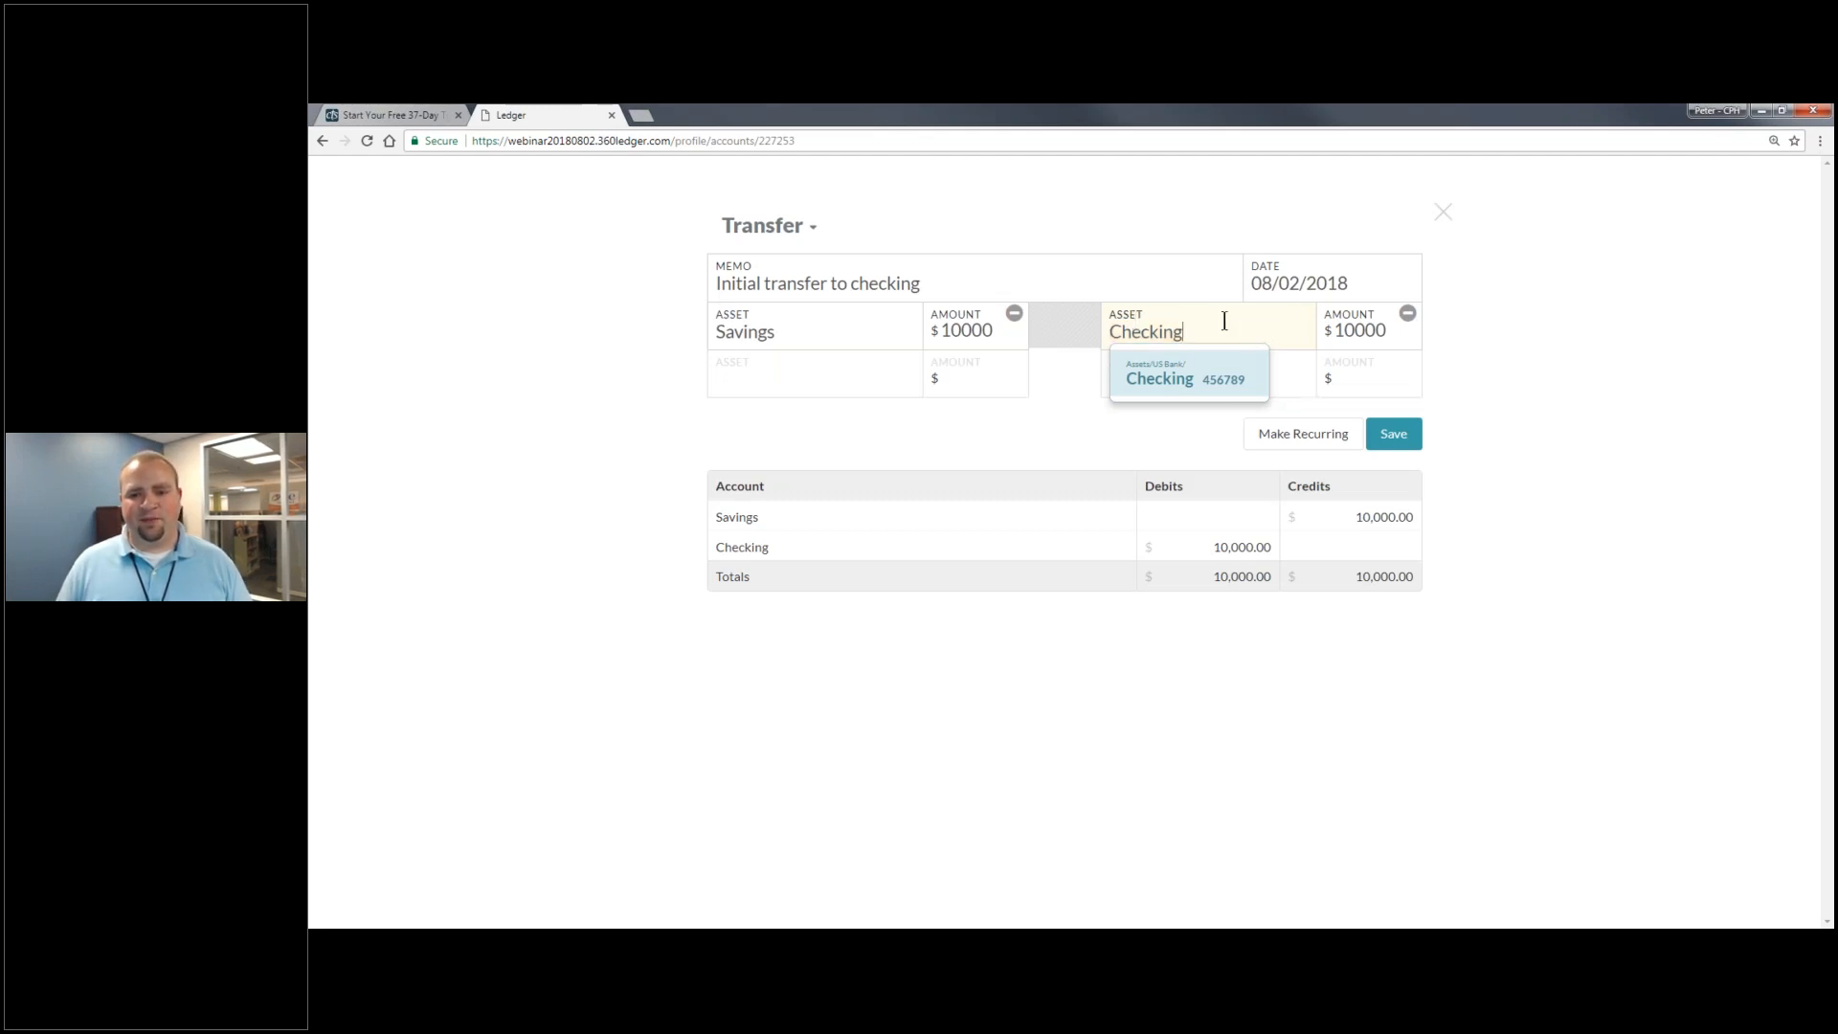
click(1398, 432)
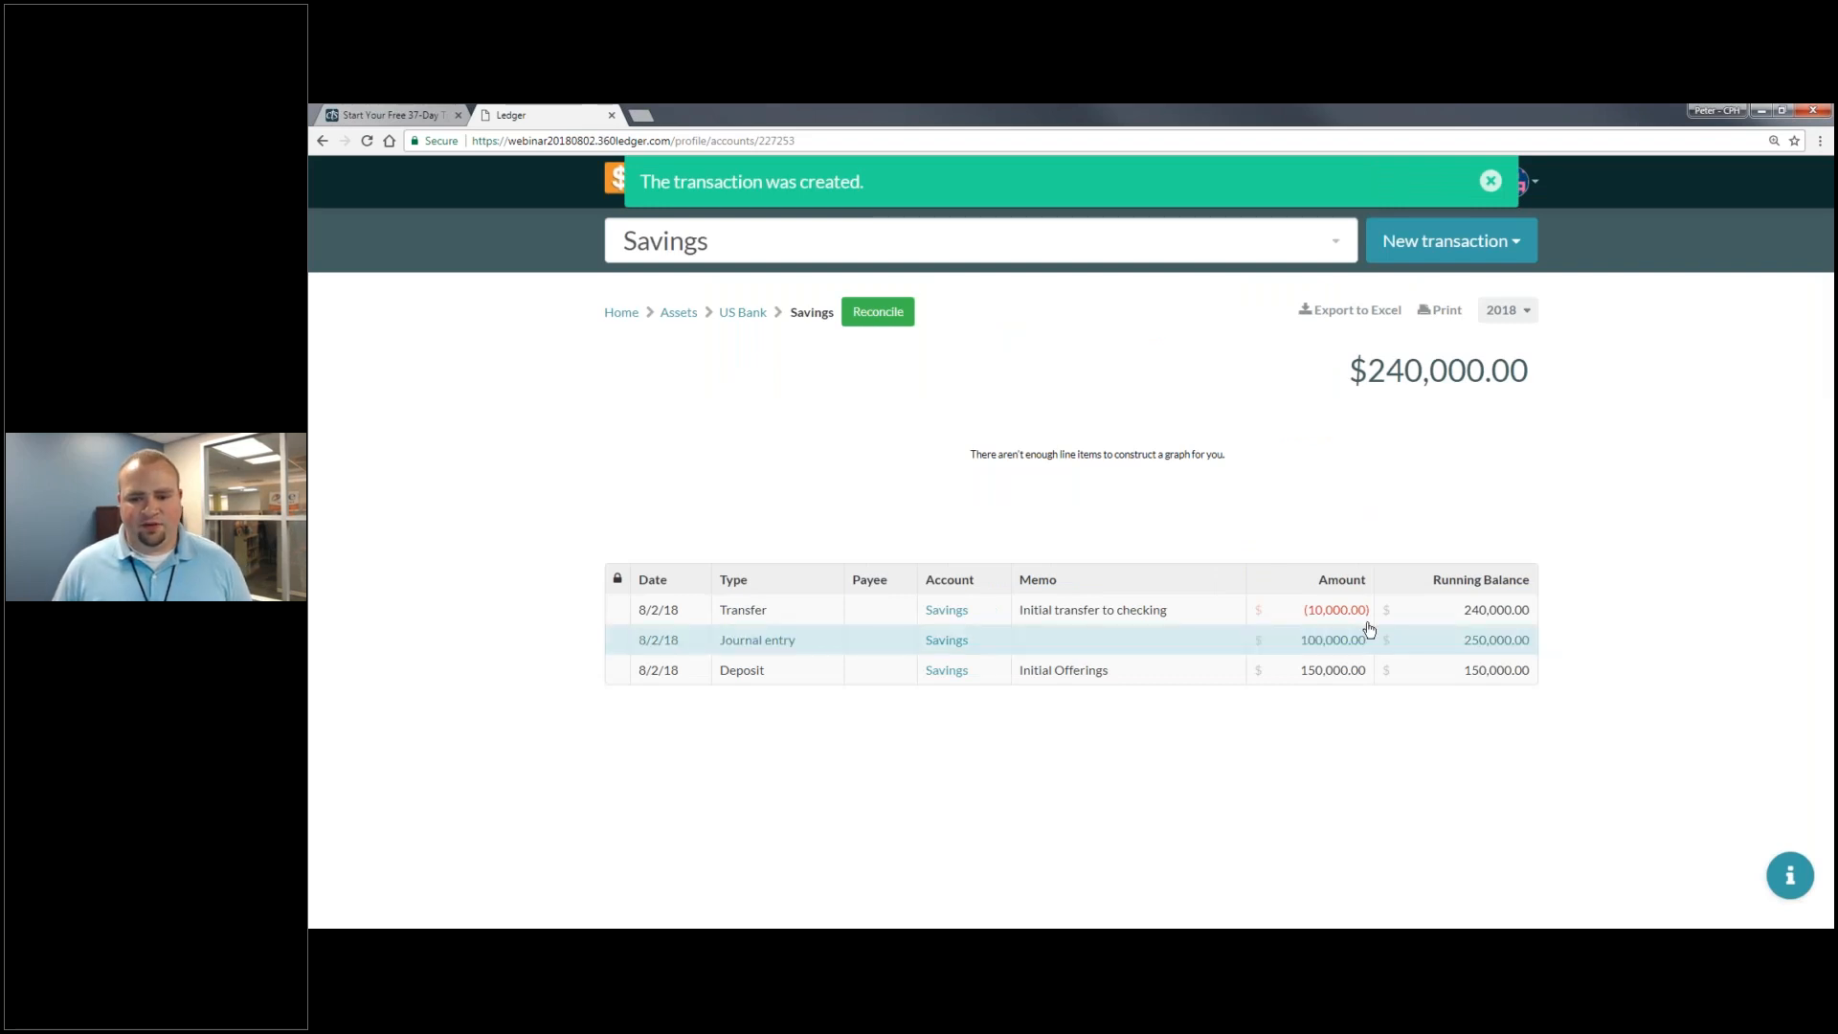
- From the US Bank register, start a new blank payment
click(745, 308)
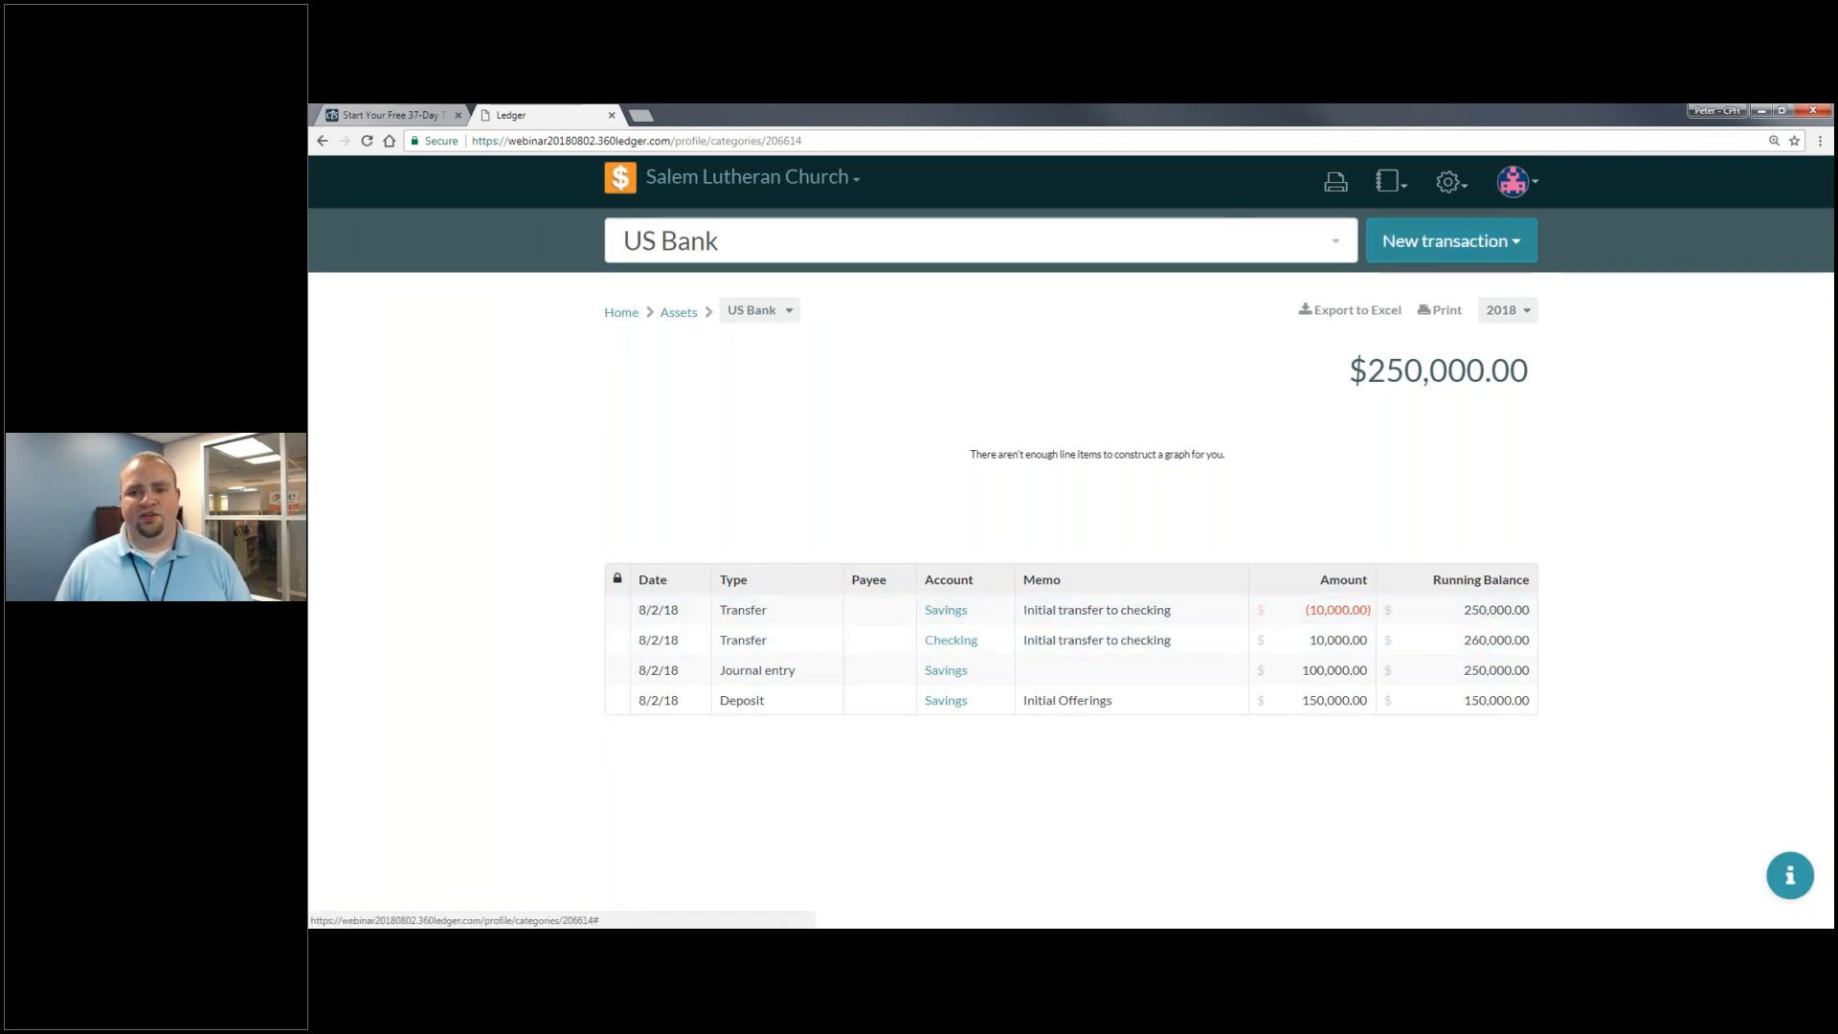
click(1440, 241)
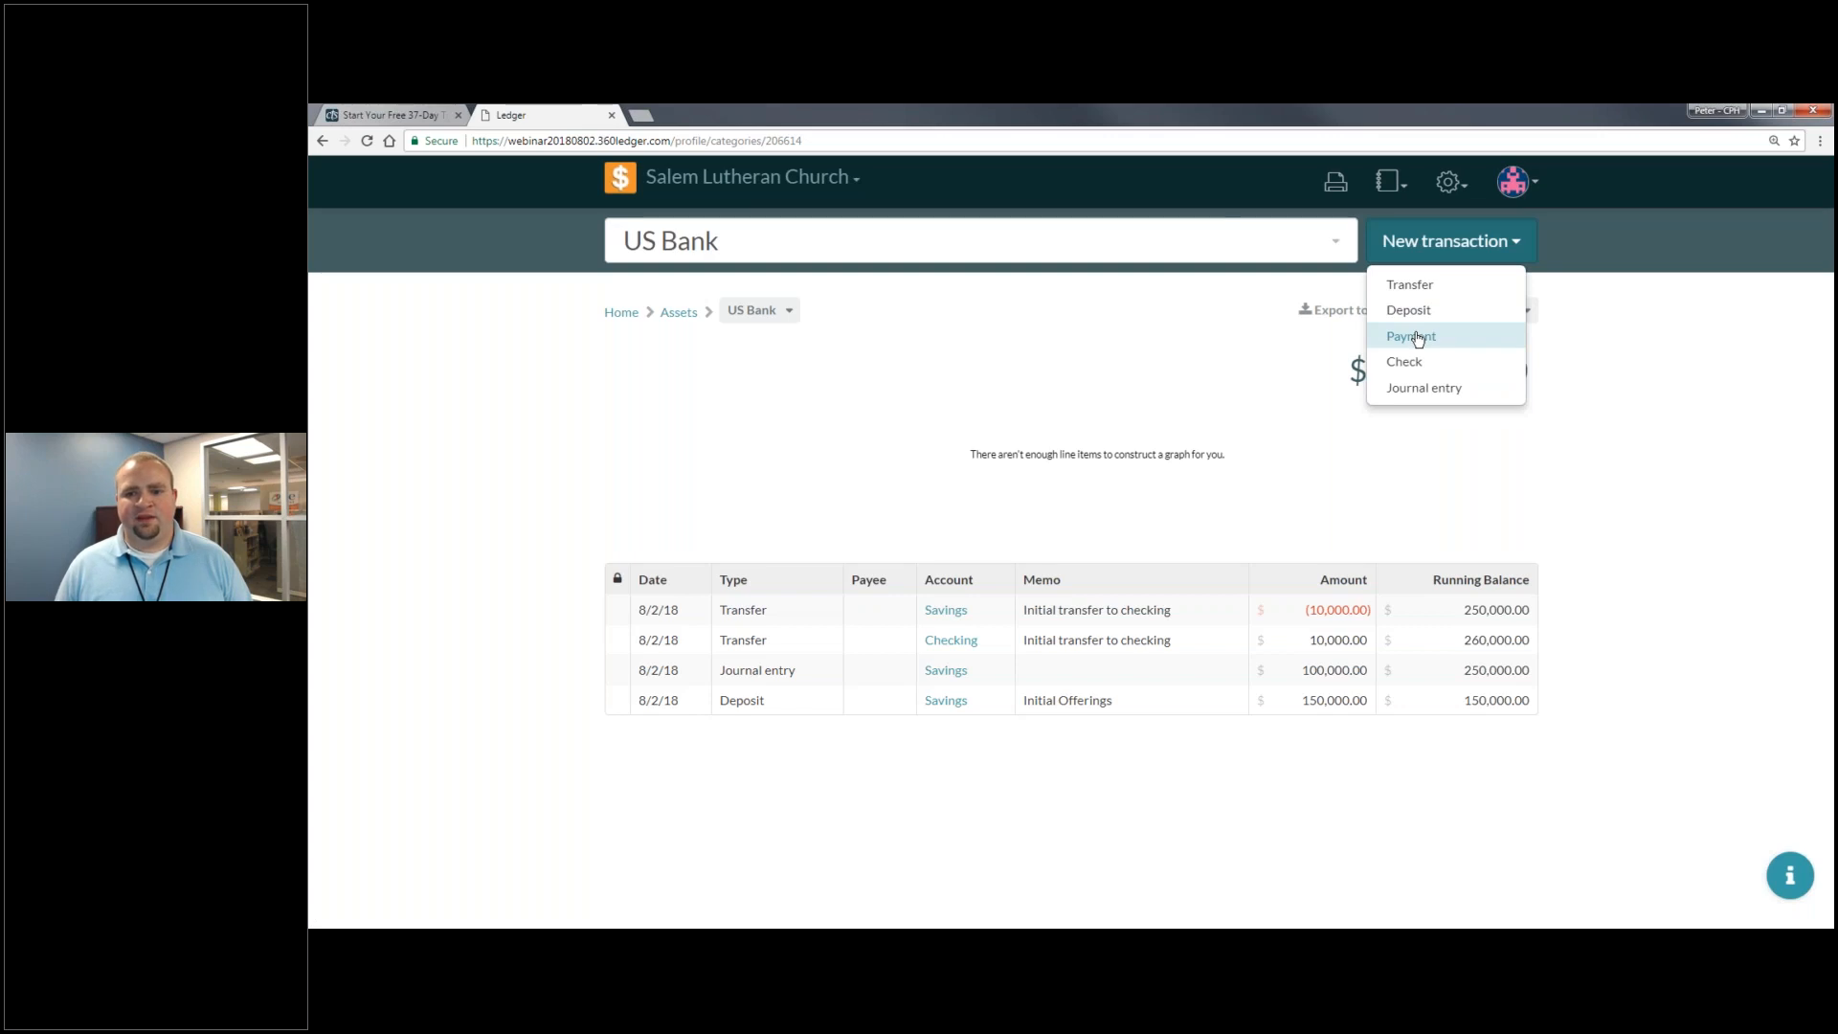
click(1414, 336)
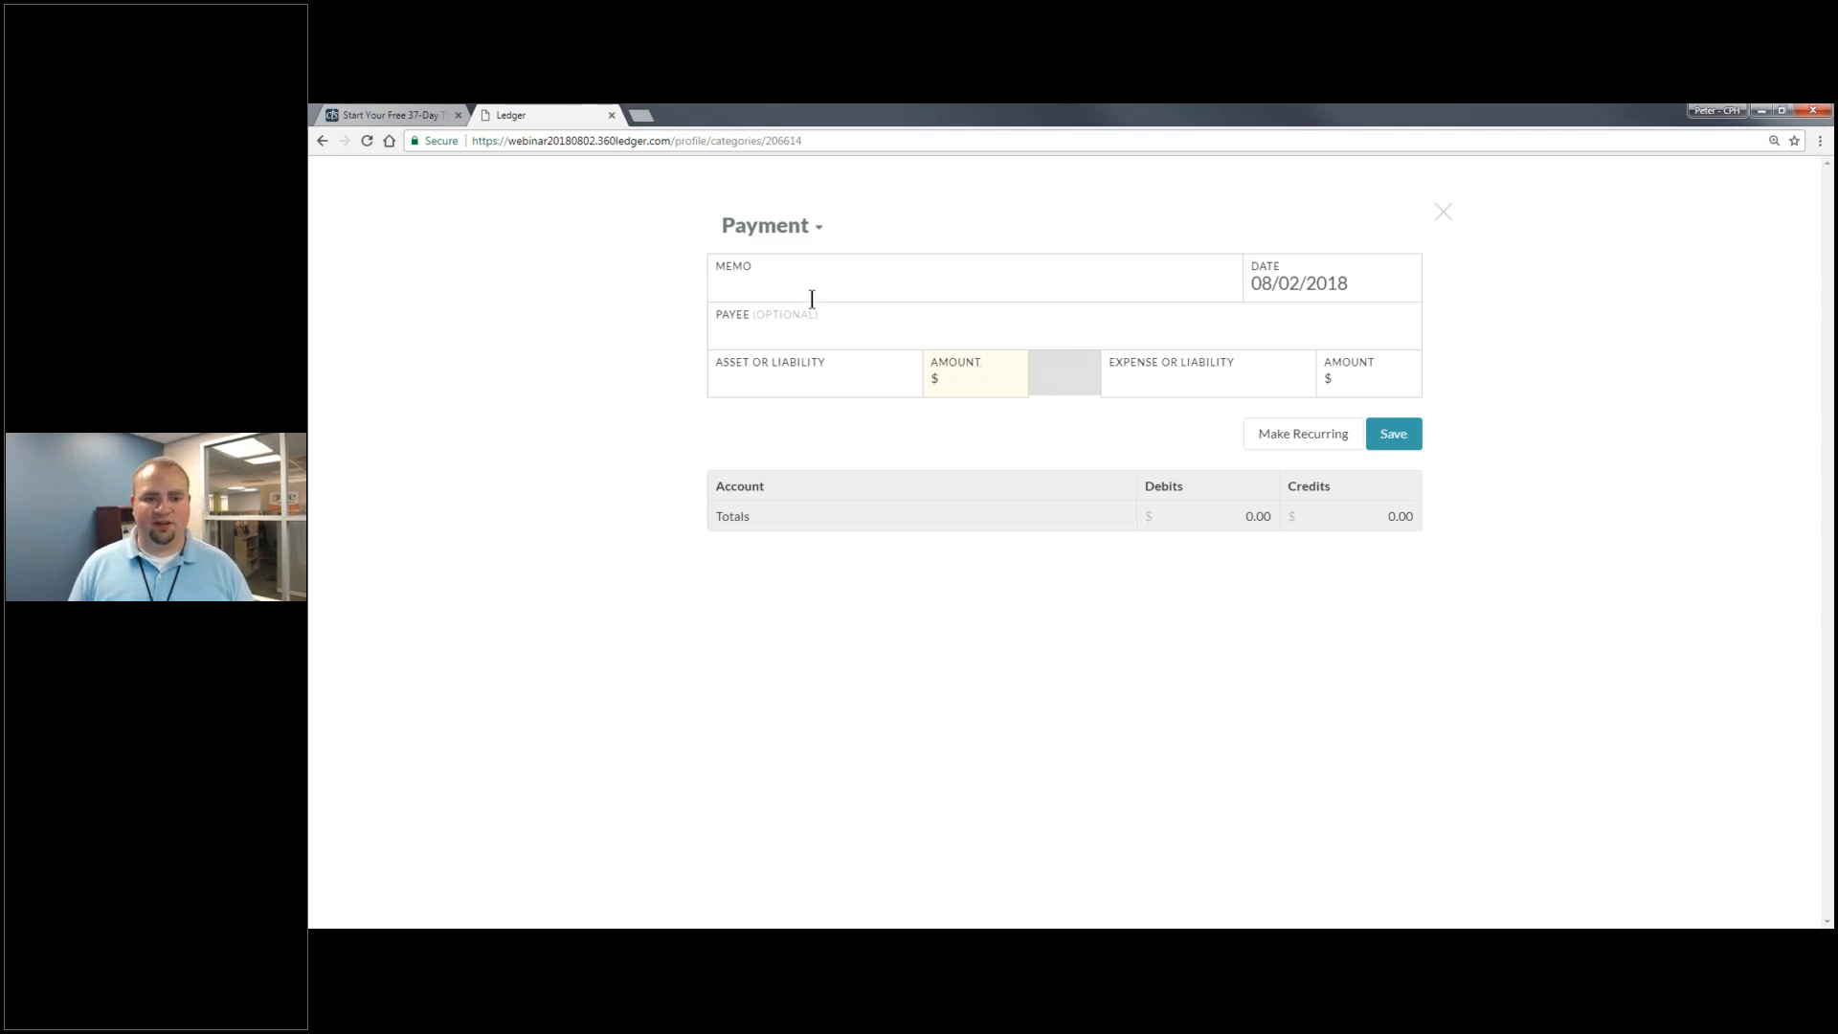
- Pay $50 from Southwest Visa to Vacation Bible School, payee Concordia Publishing House, and save
click(874, 374)
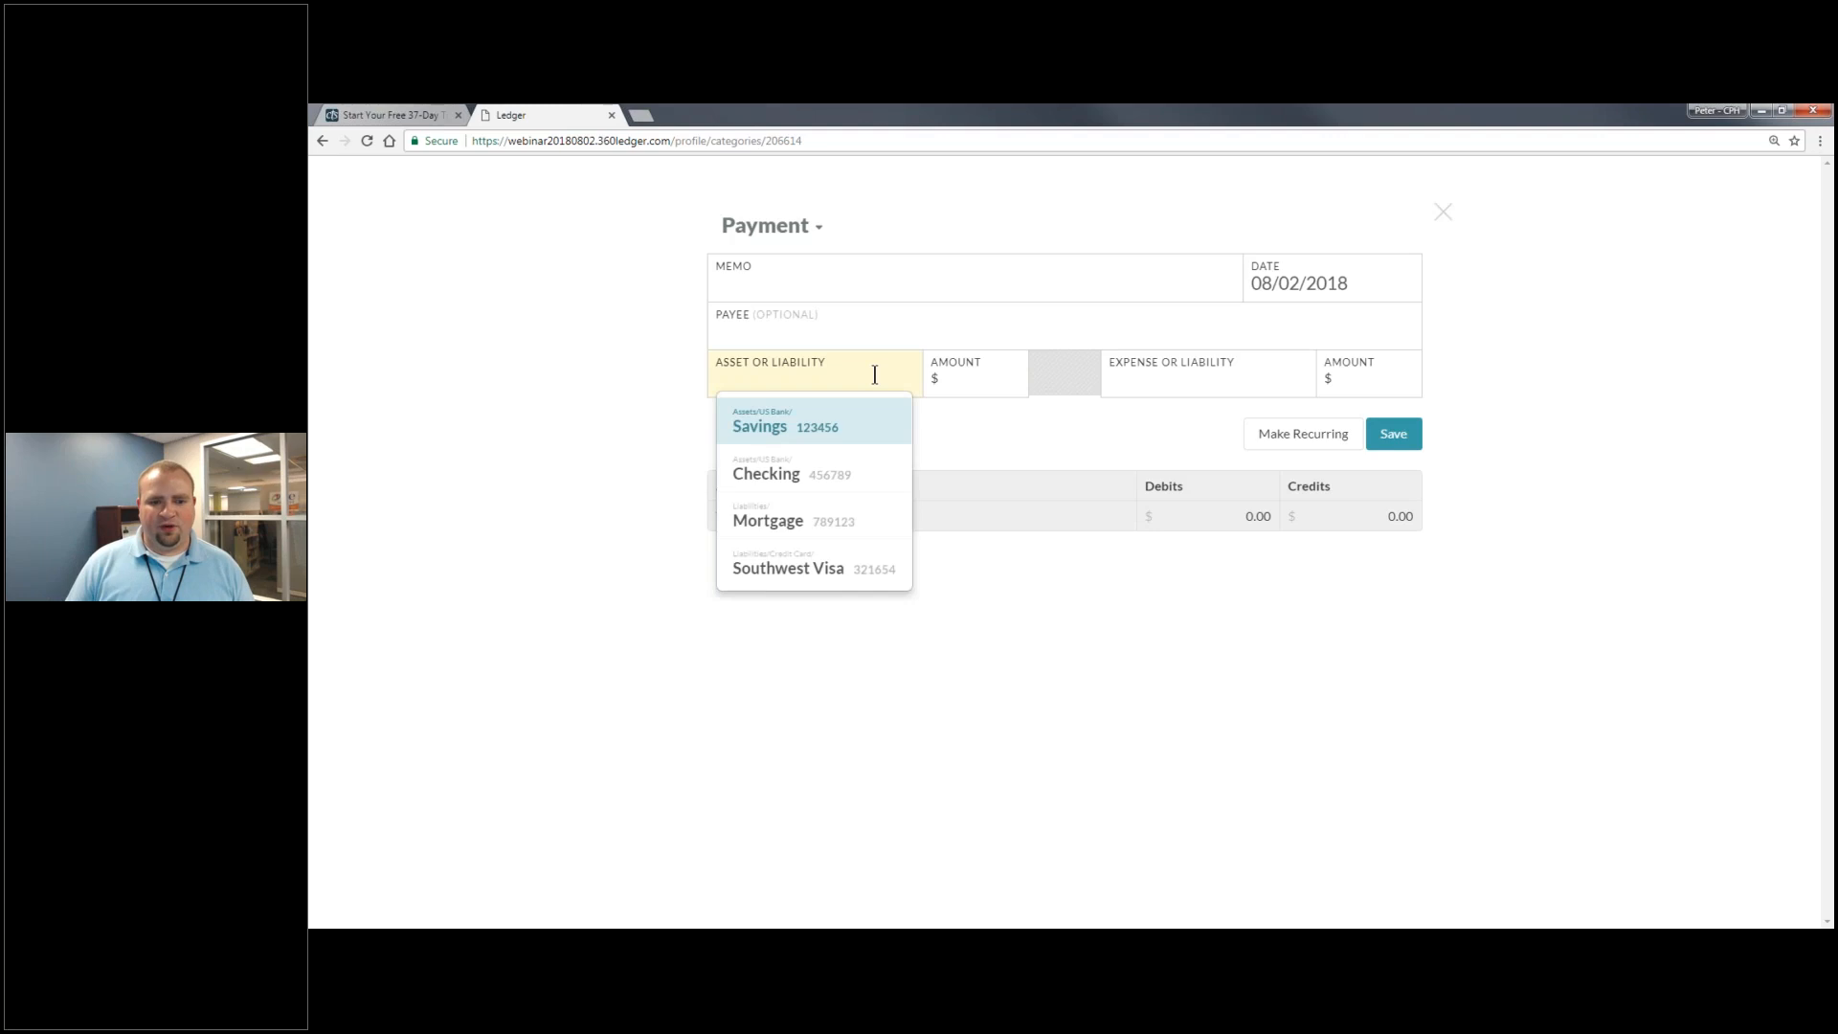
click(852, 567)
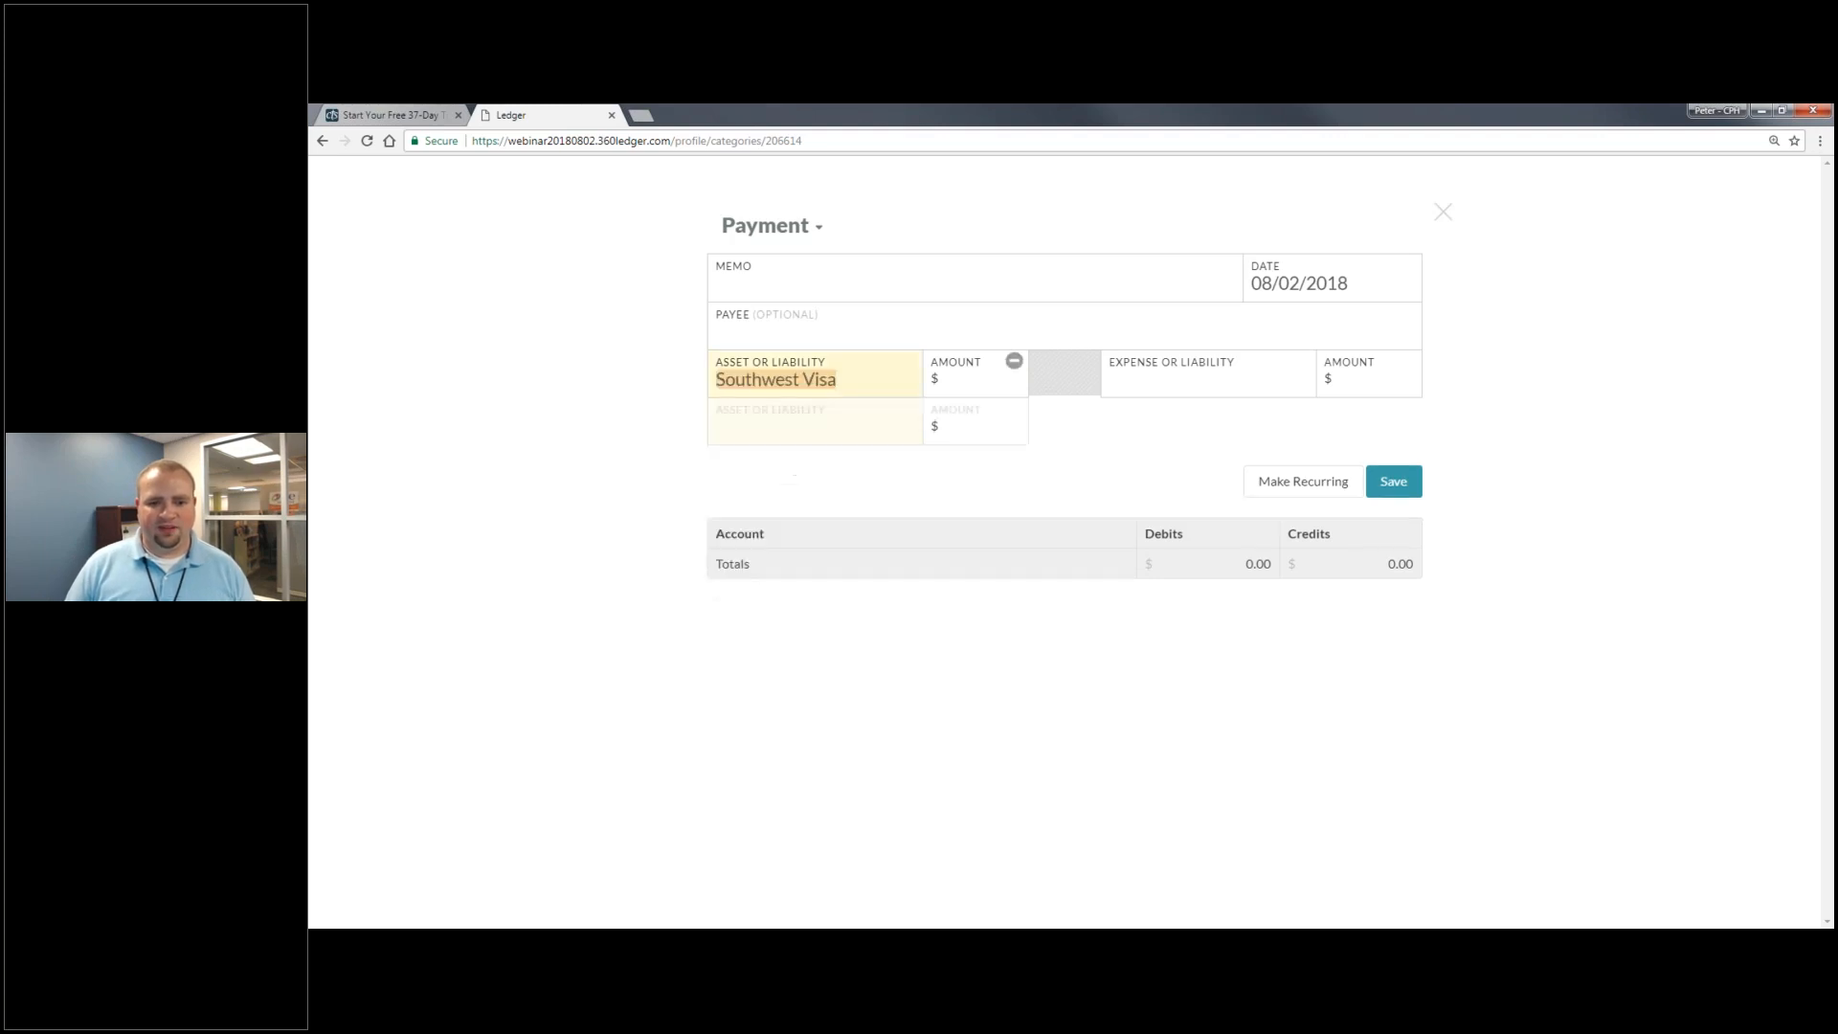
click(952, 383)
text(50)
click(1201, 375)
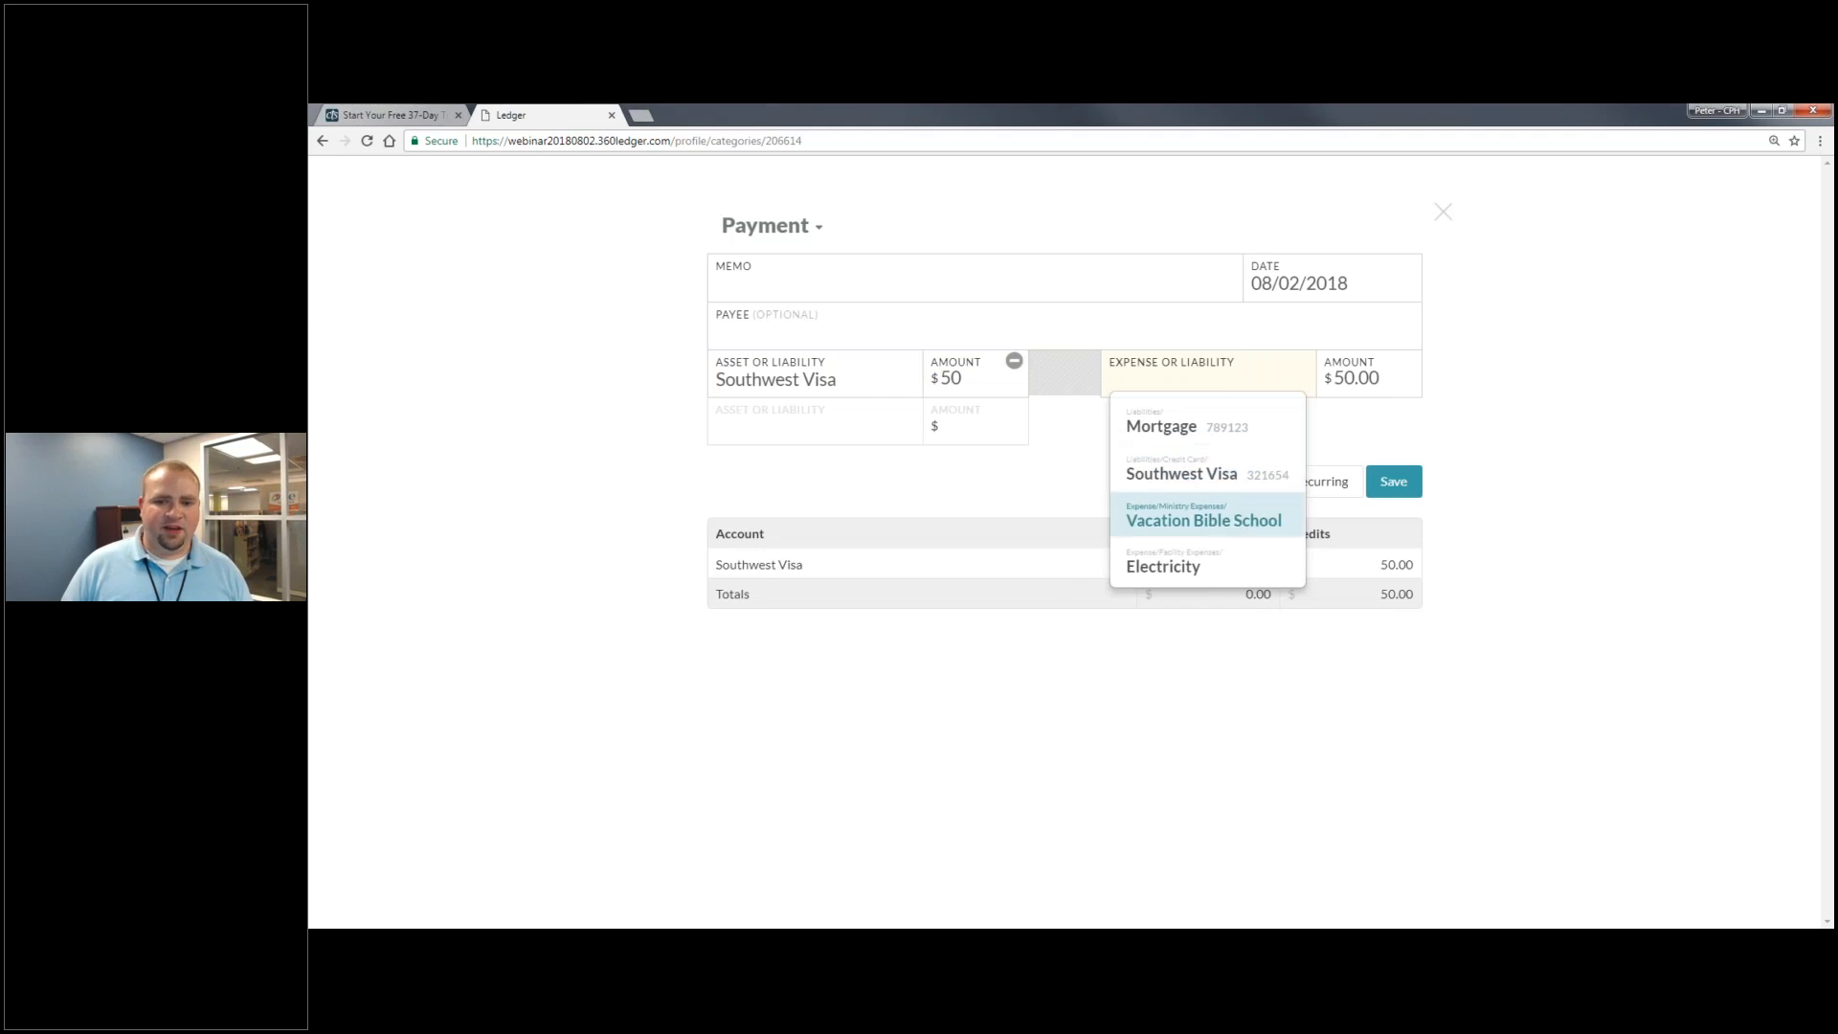
click(1271, 522)
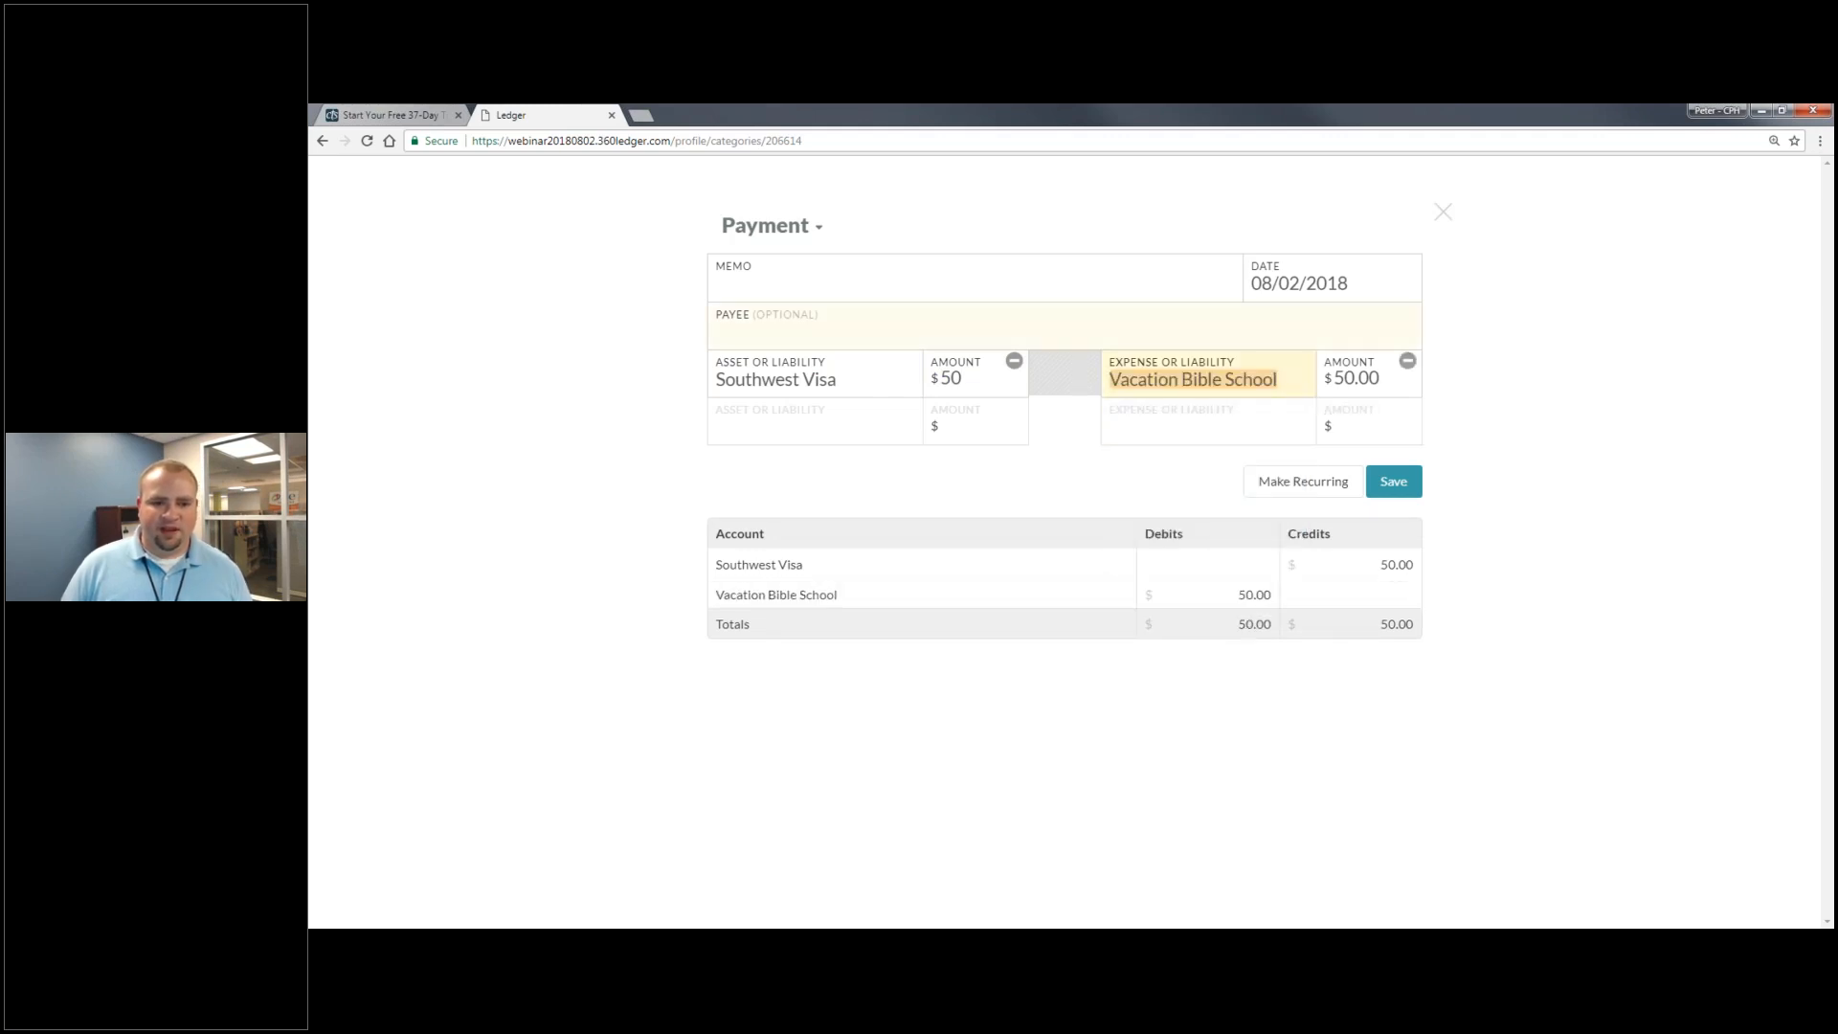
click(828, 322)
text(Concordia Publishing House)
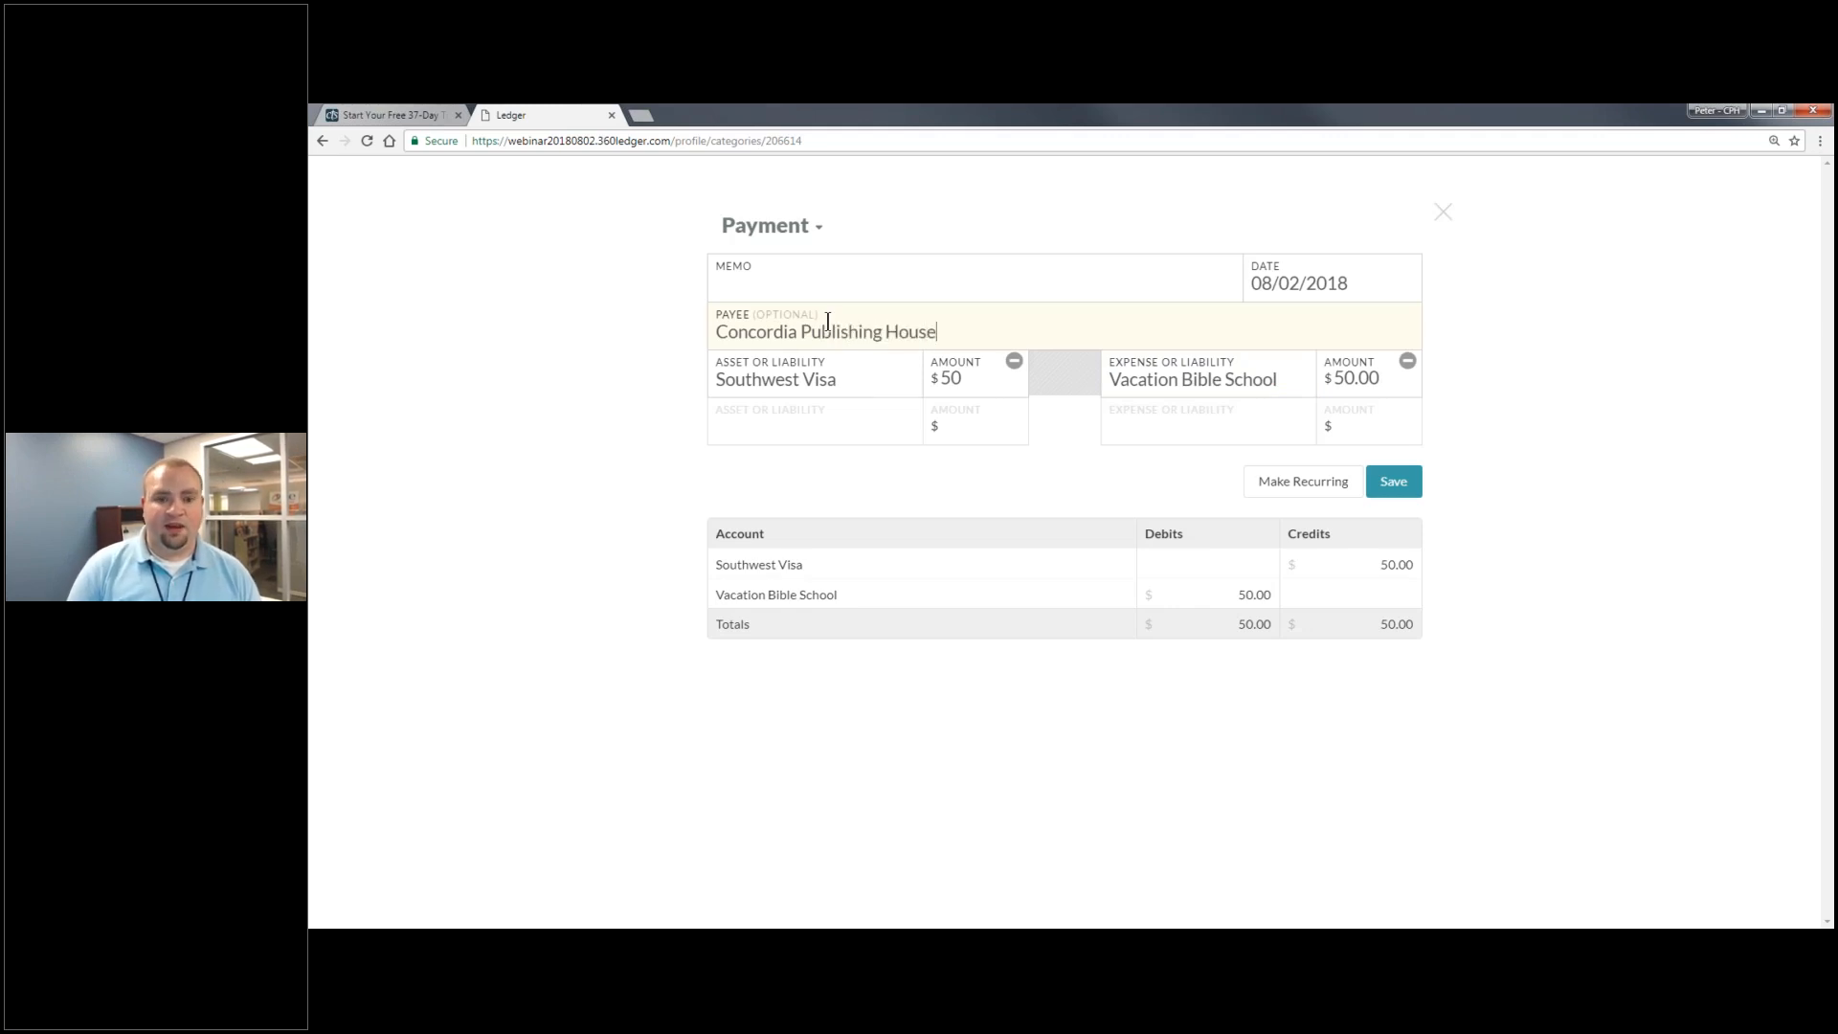
key(Return)
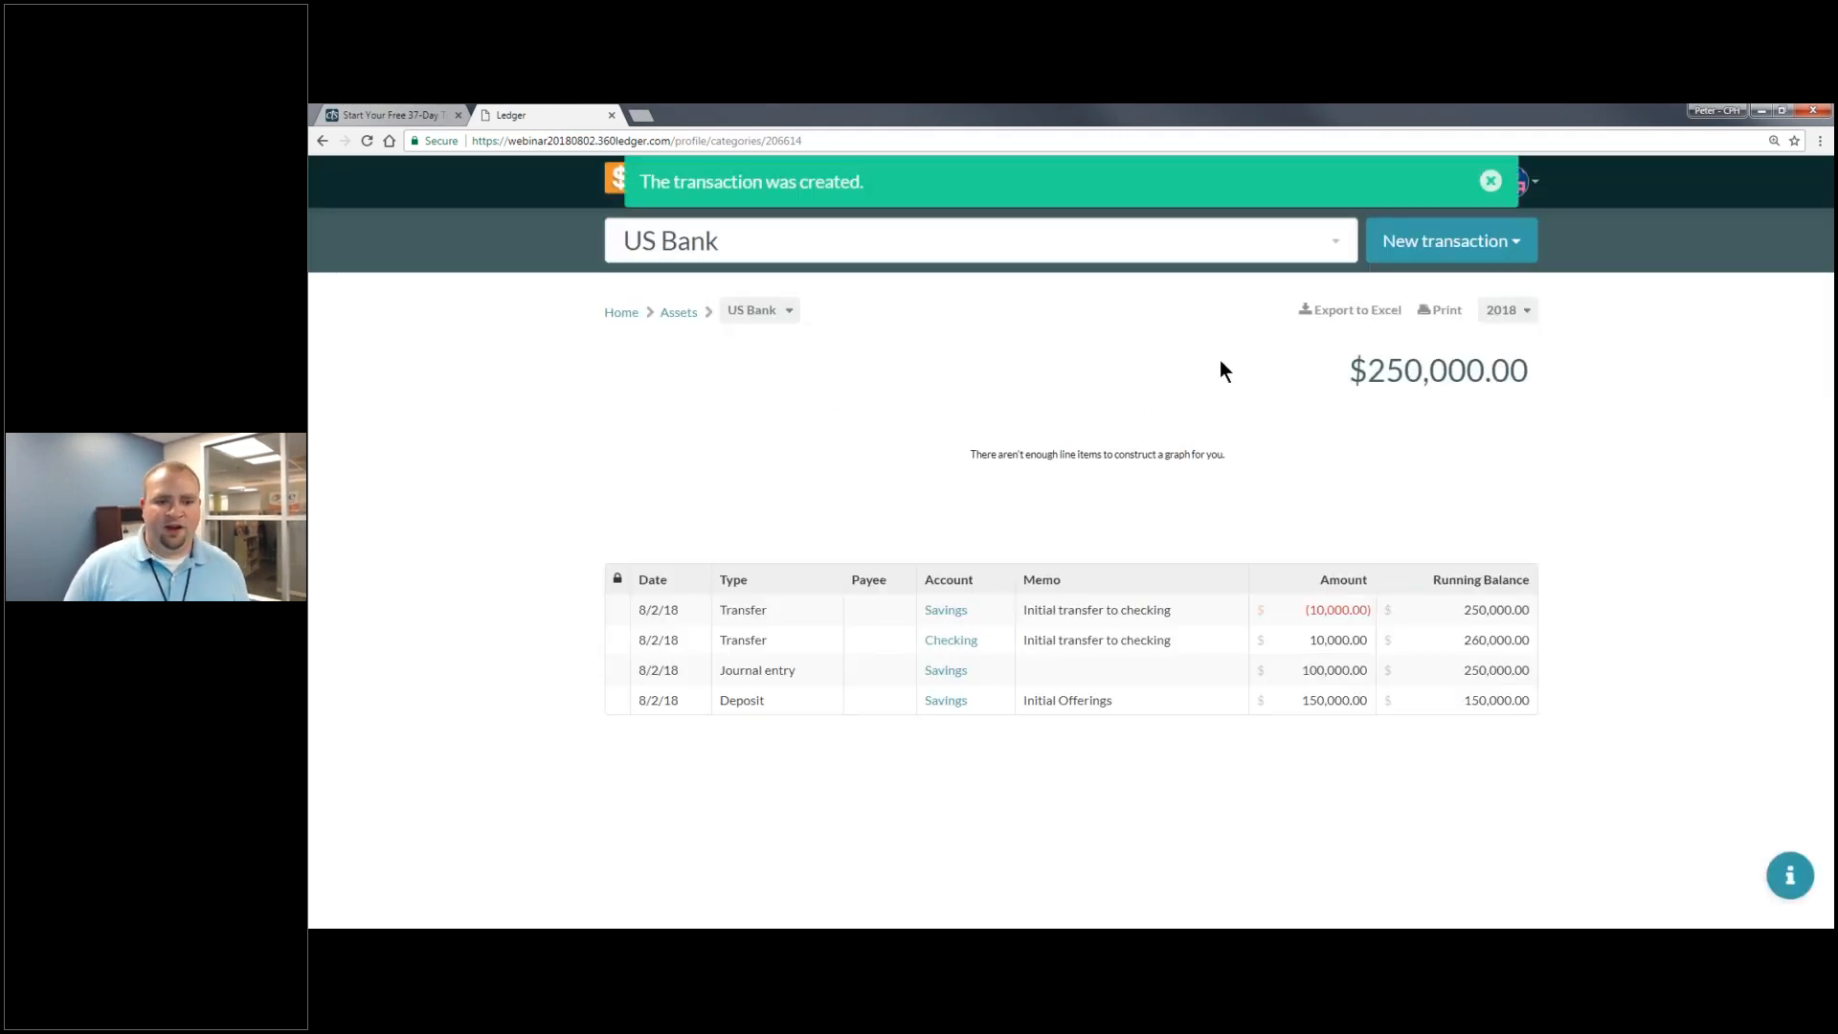
- Open the Concordia payment from Home, then close it without saving any payee changes
click(1491, 181)
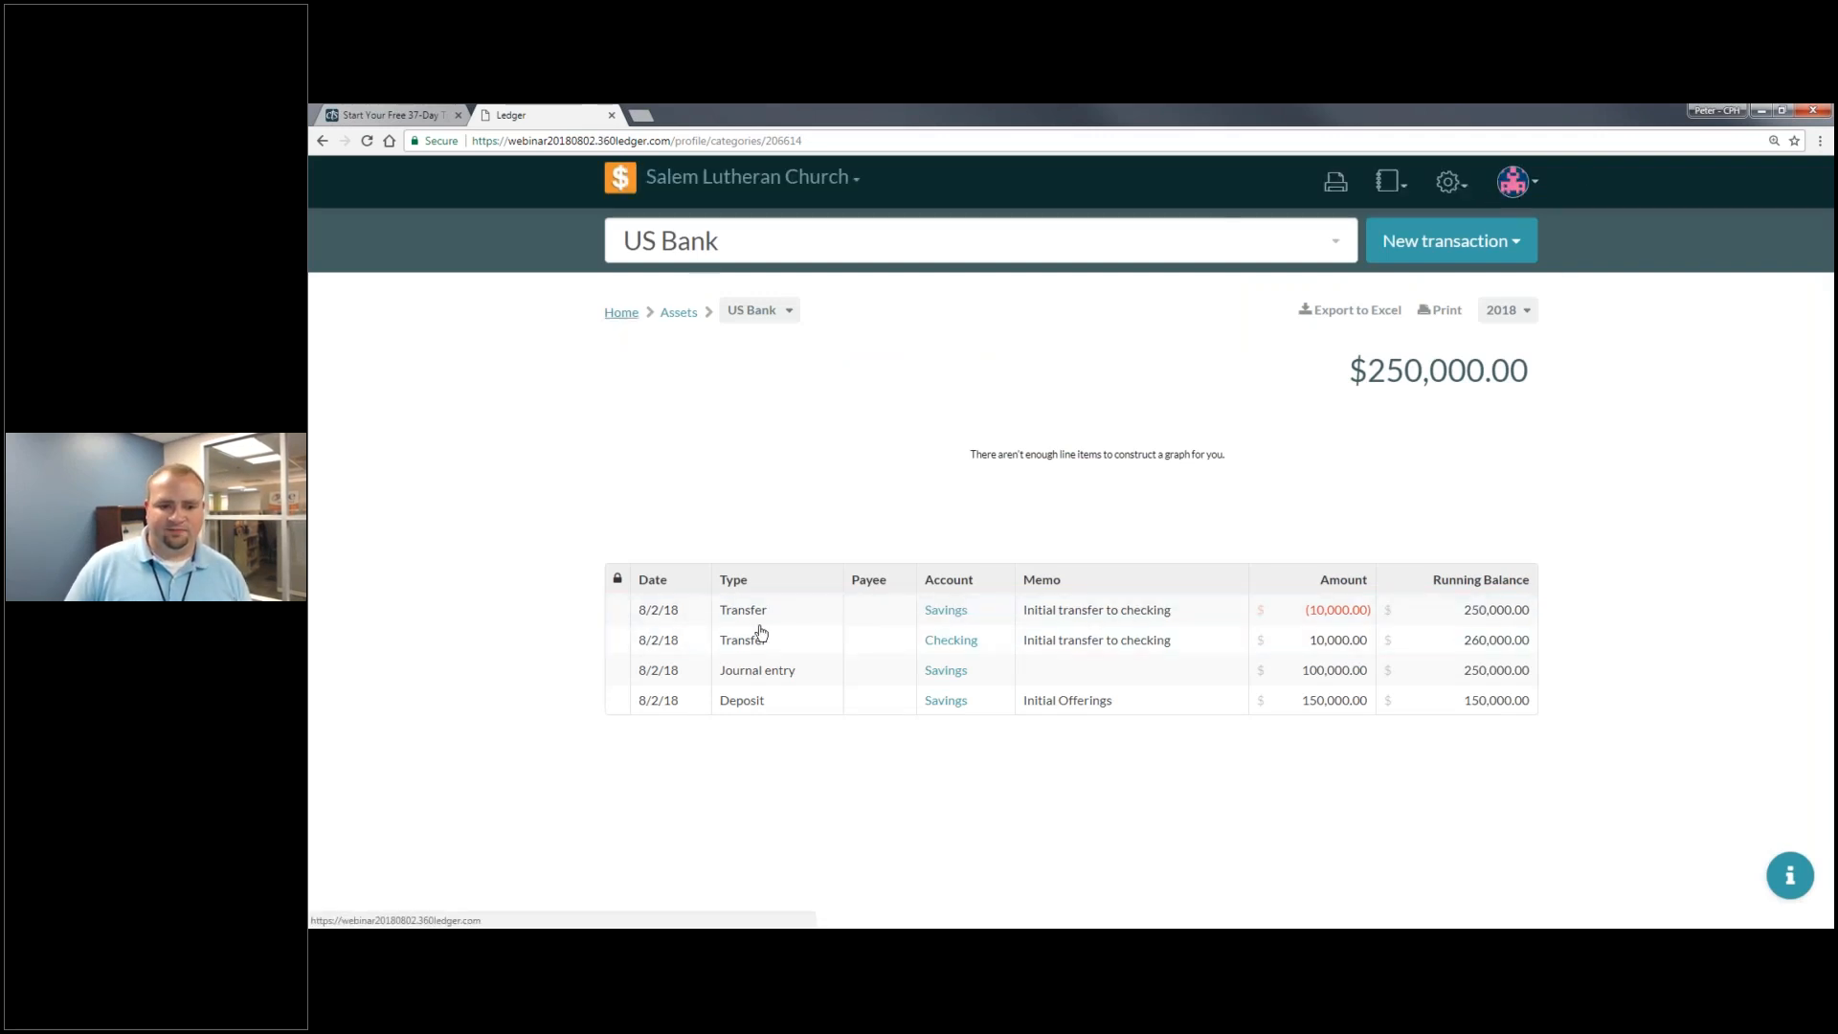
click(621, 313)
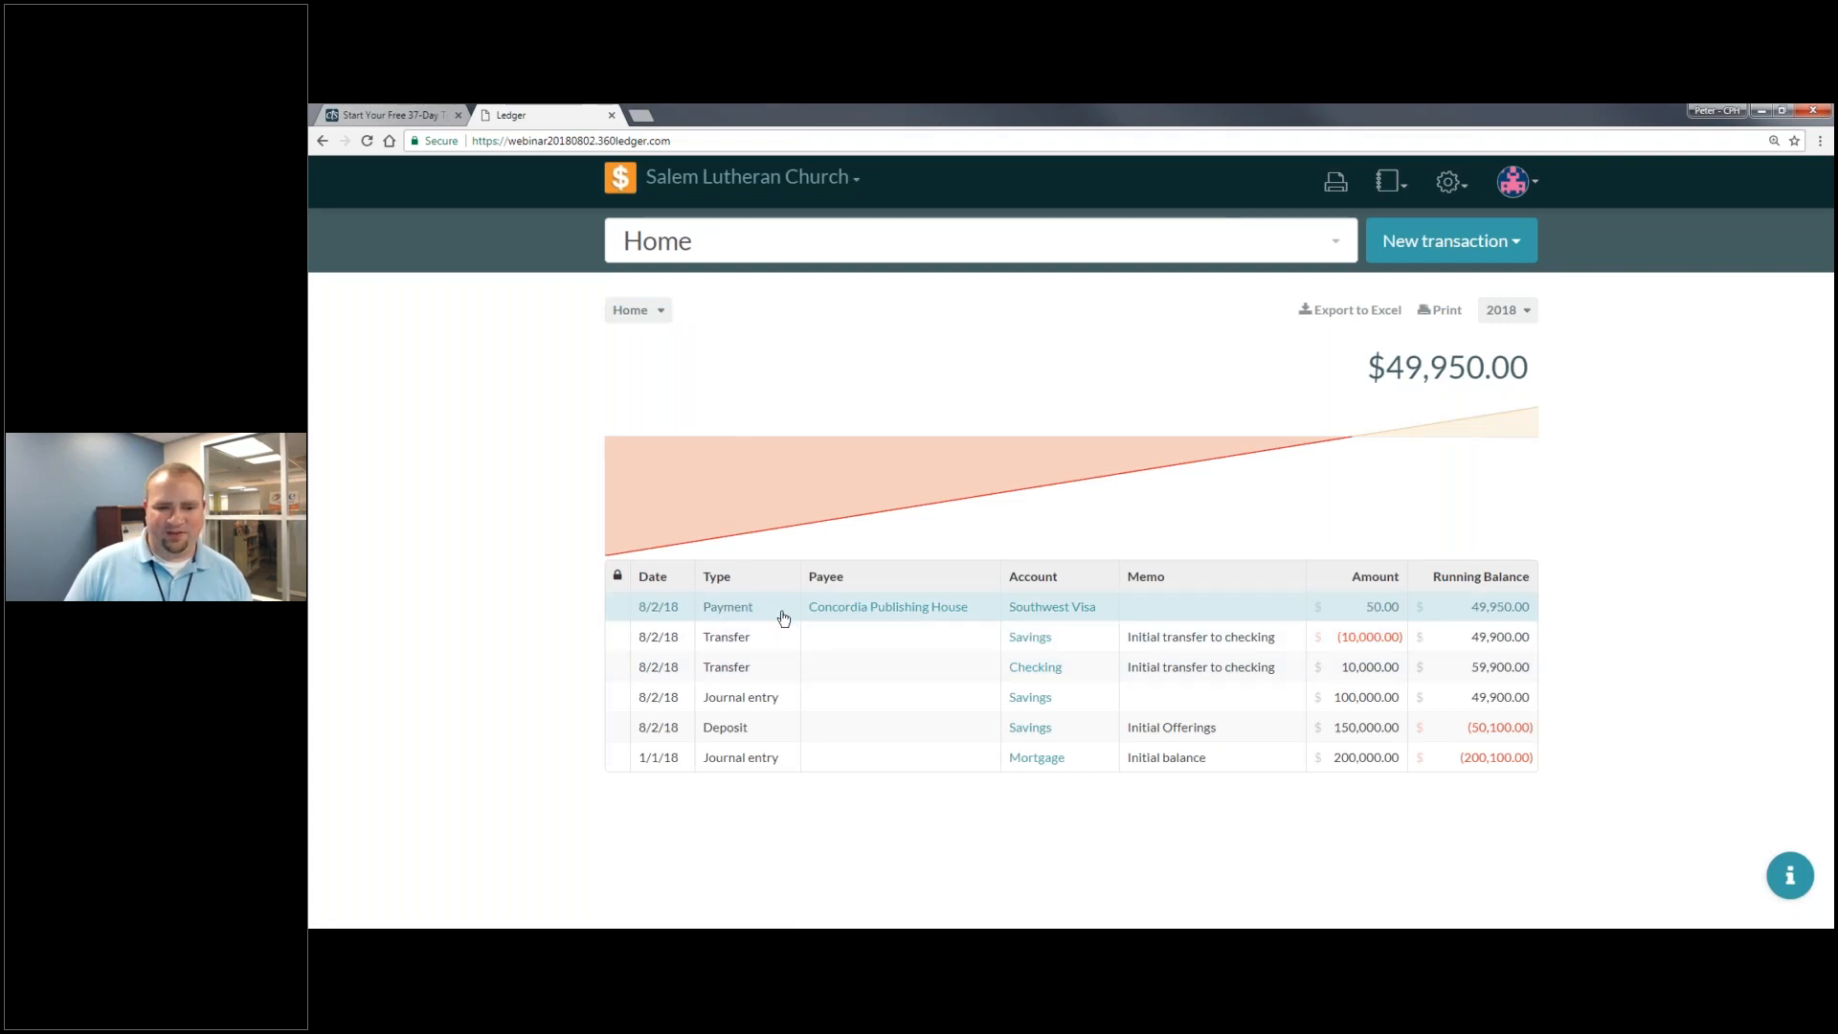
click(783, 618)
click(1006, 314)
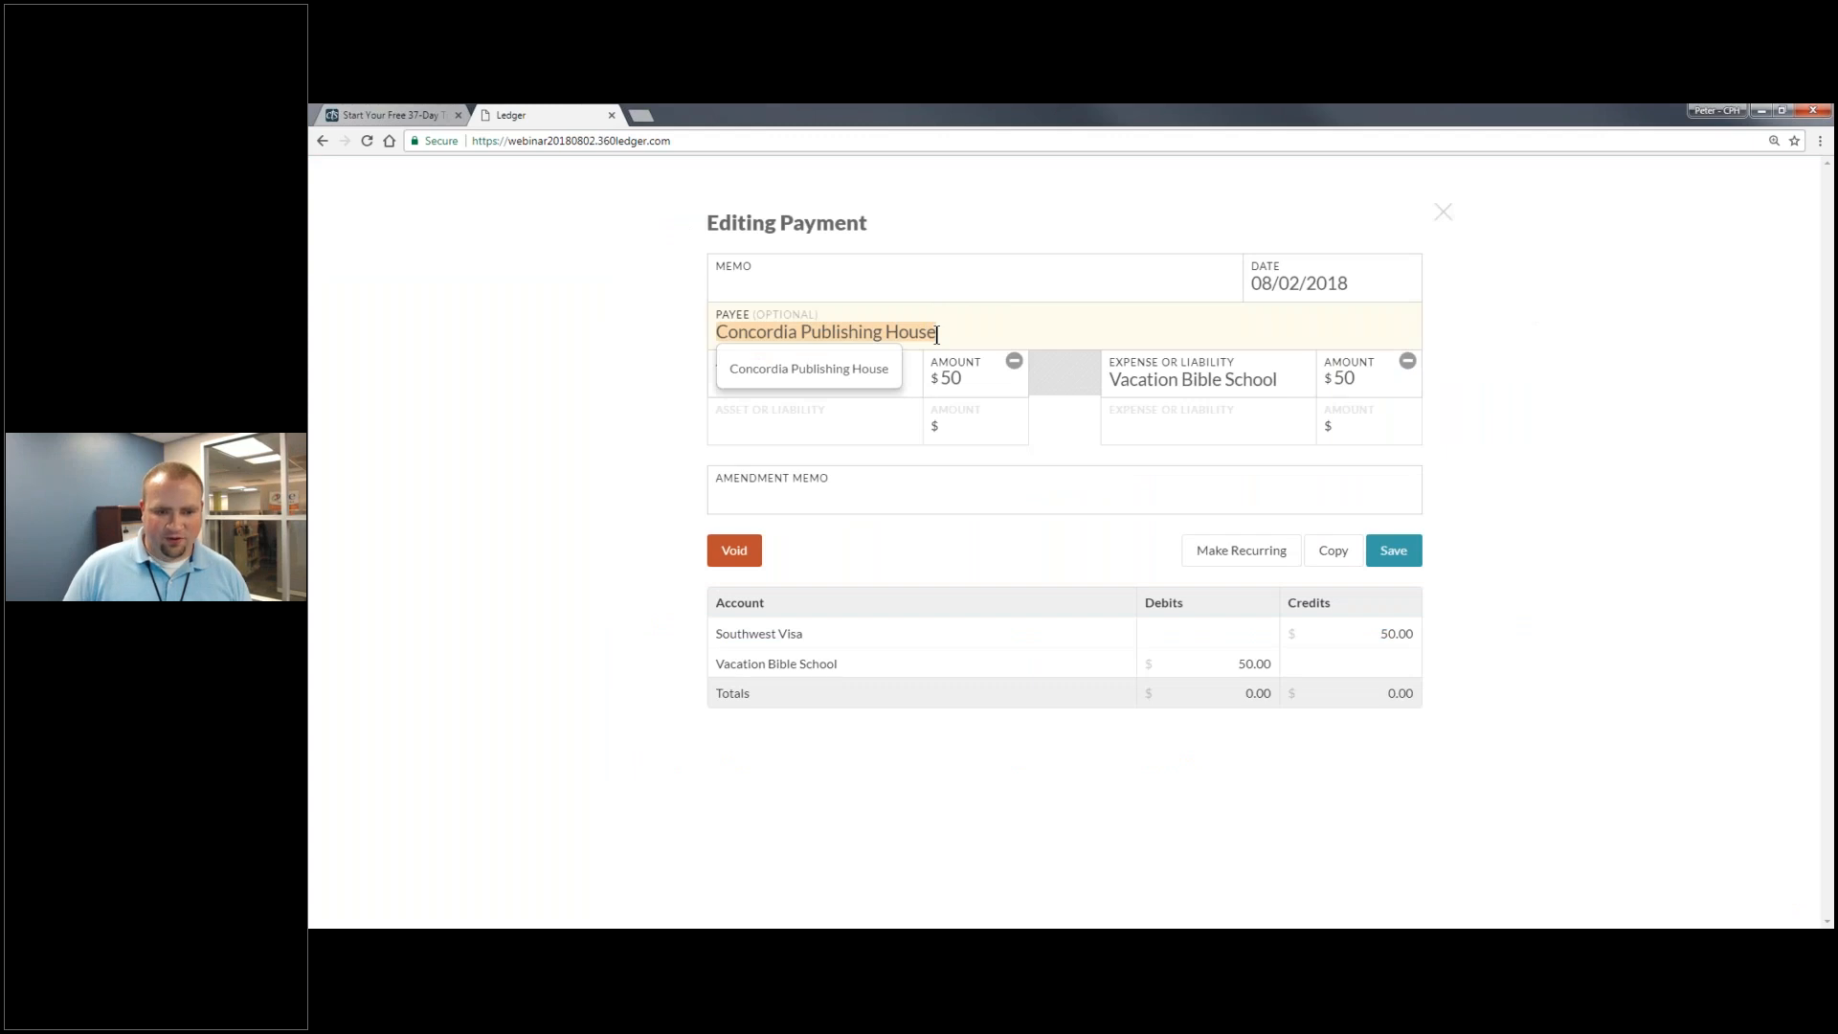
click(1253, 345)
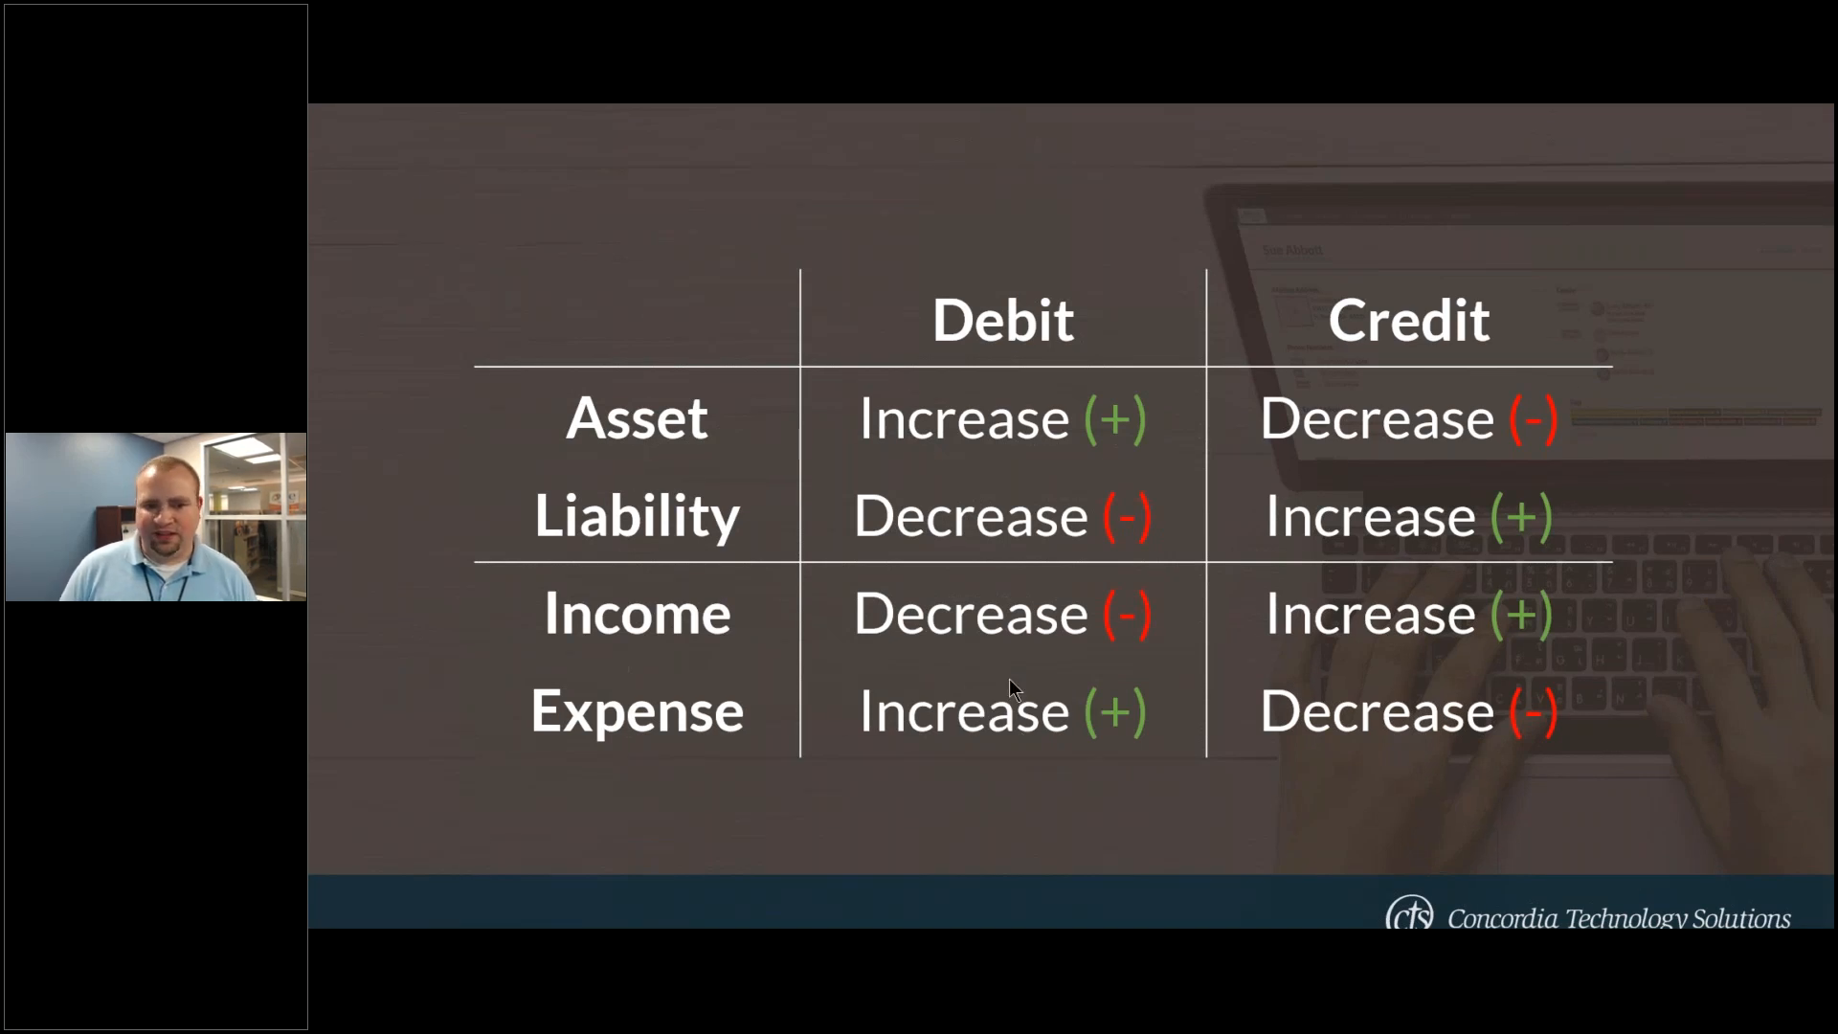
key(alt+Tab)
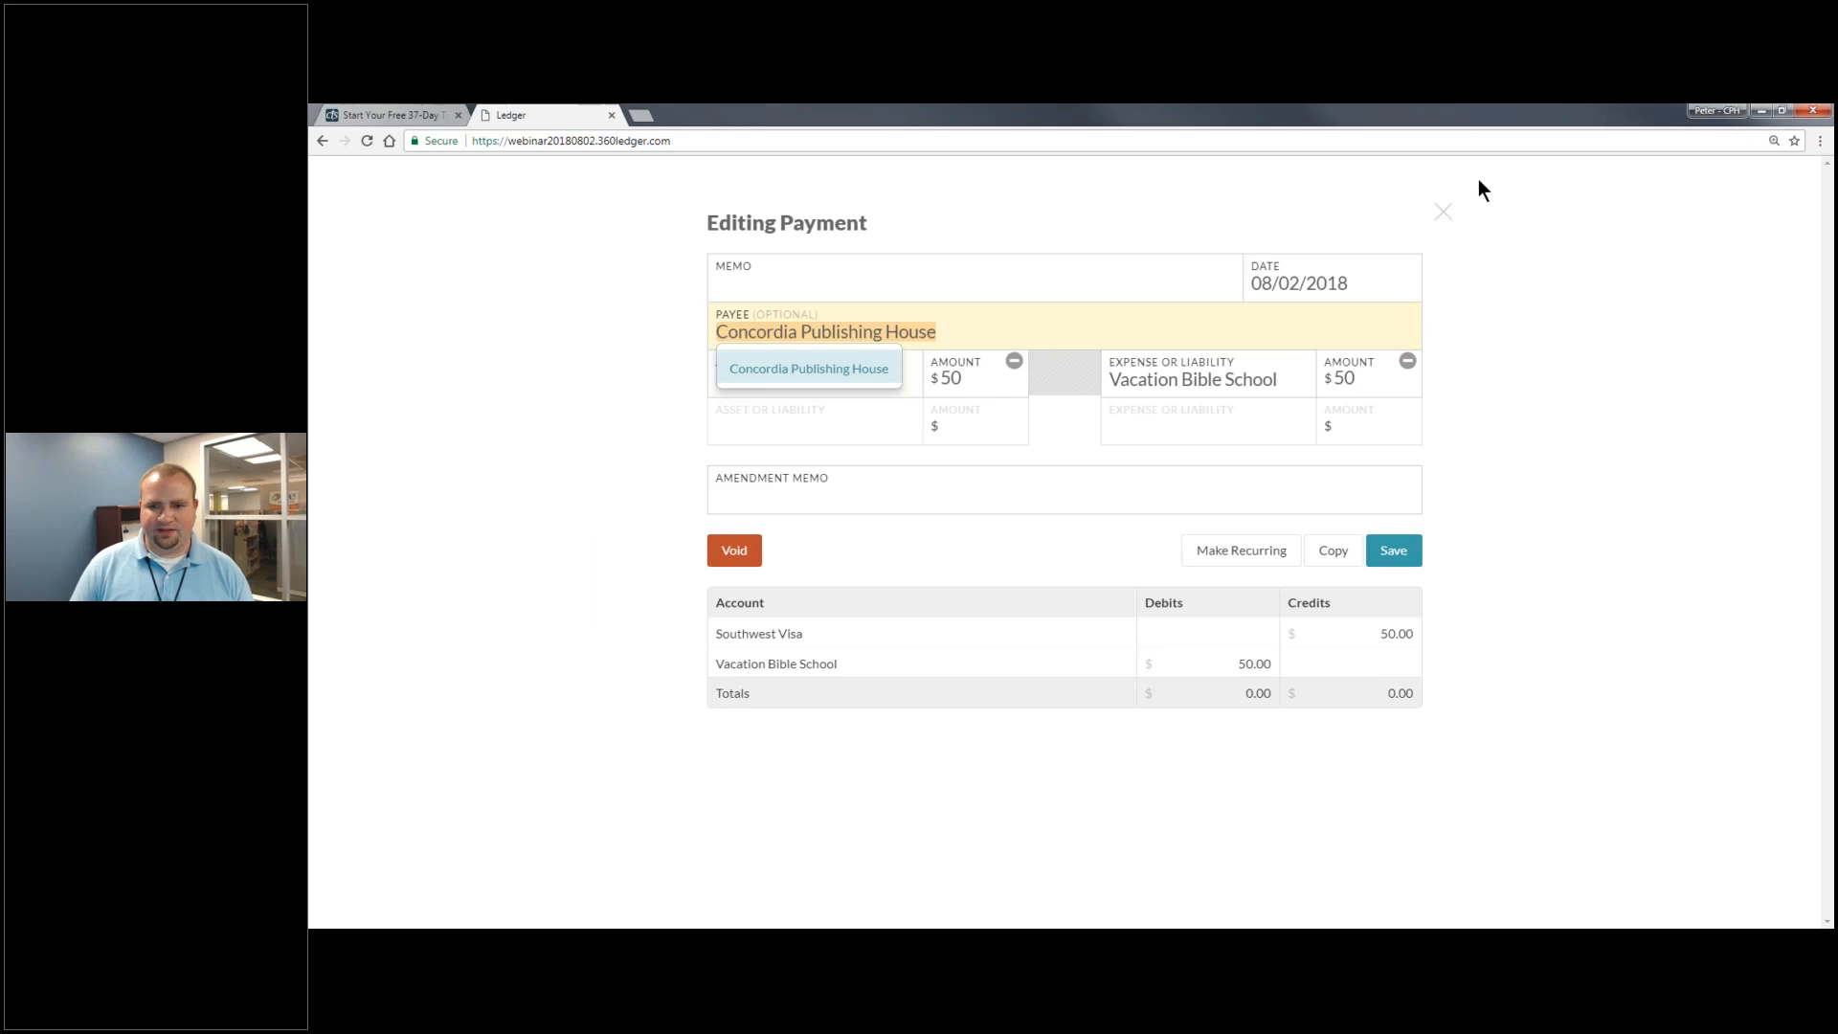
click(1443, 213)
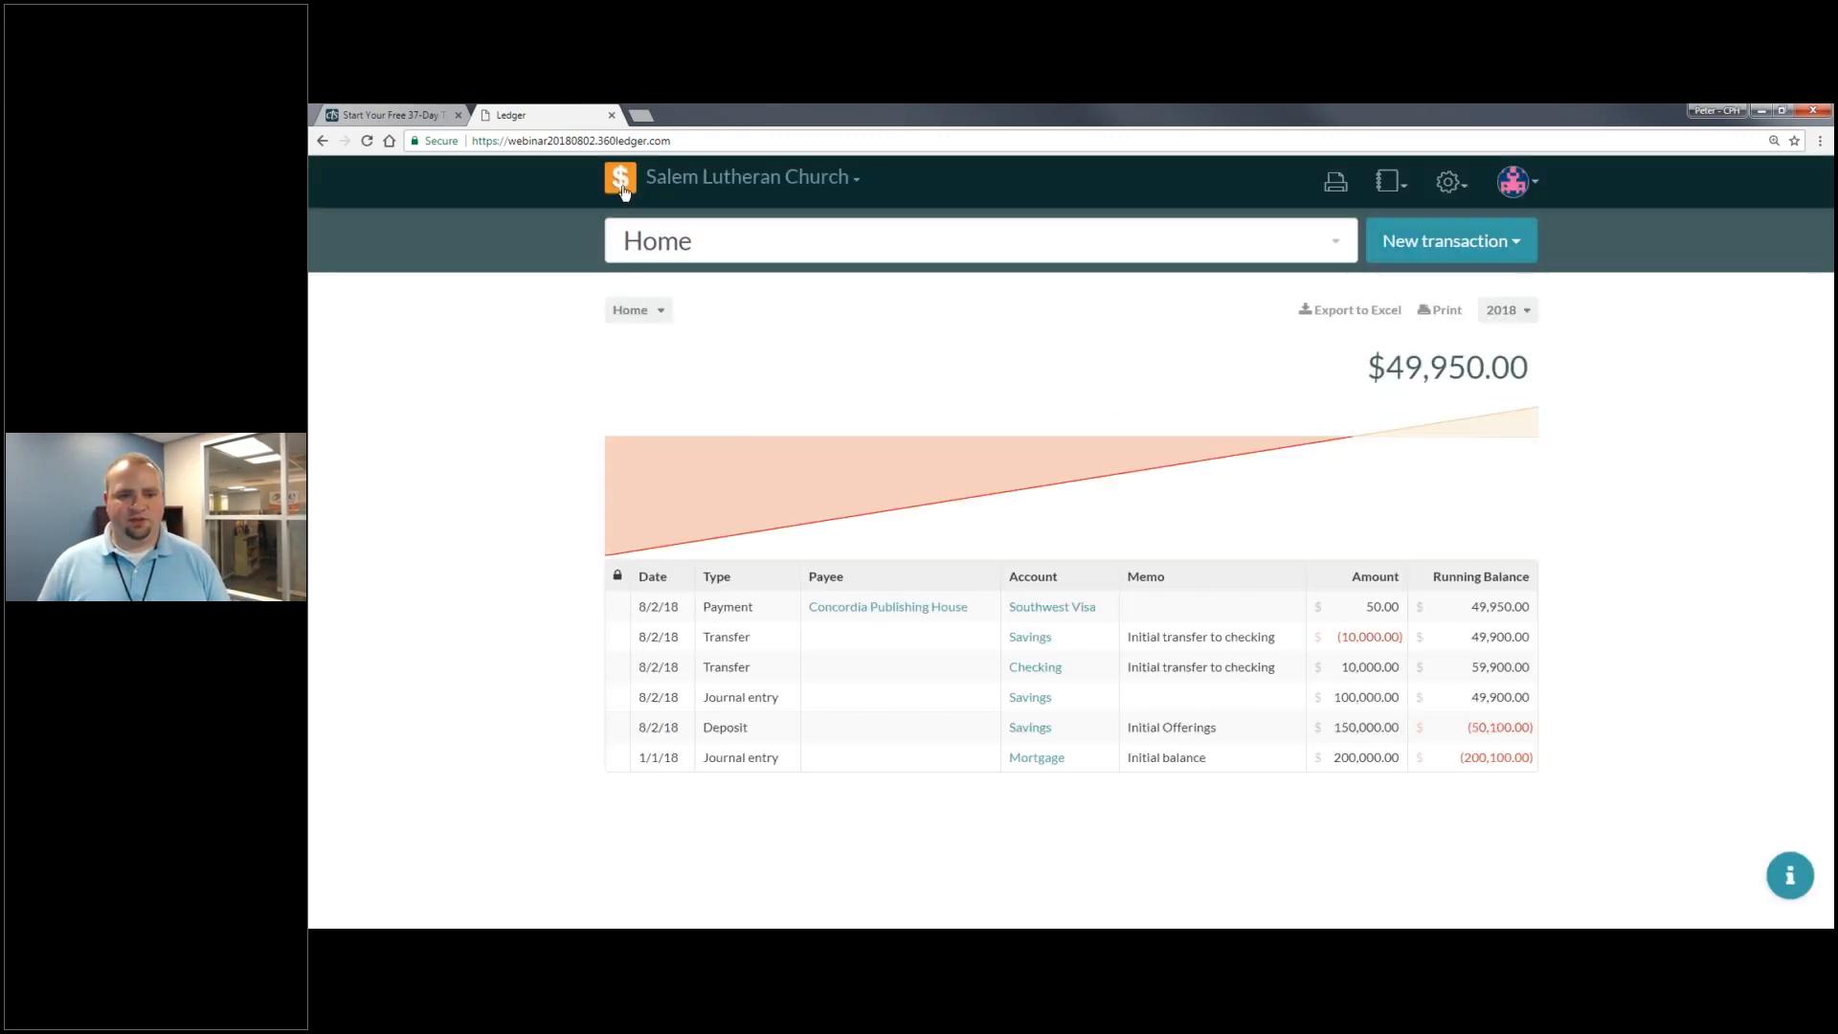
- Show the Liabilities overview ($200,050 total) and start a blank new check
click(655, 319)
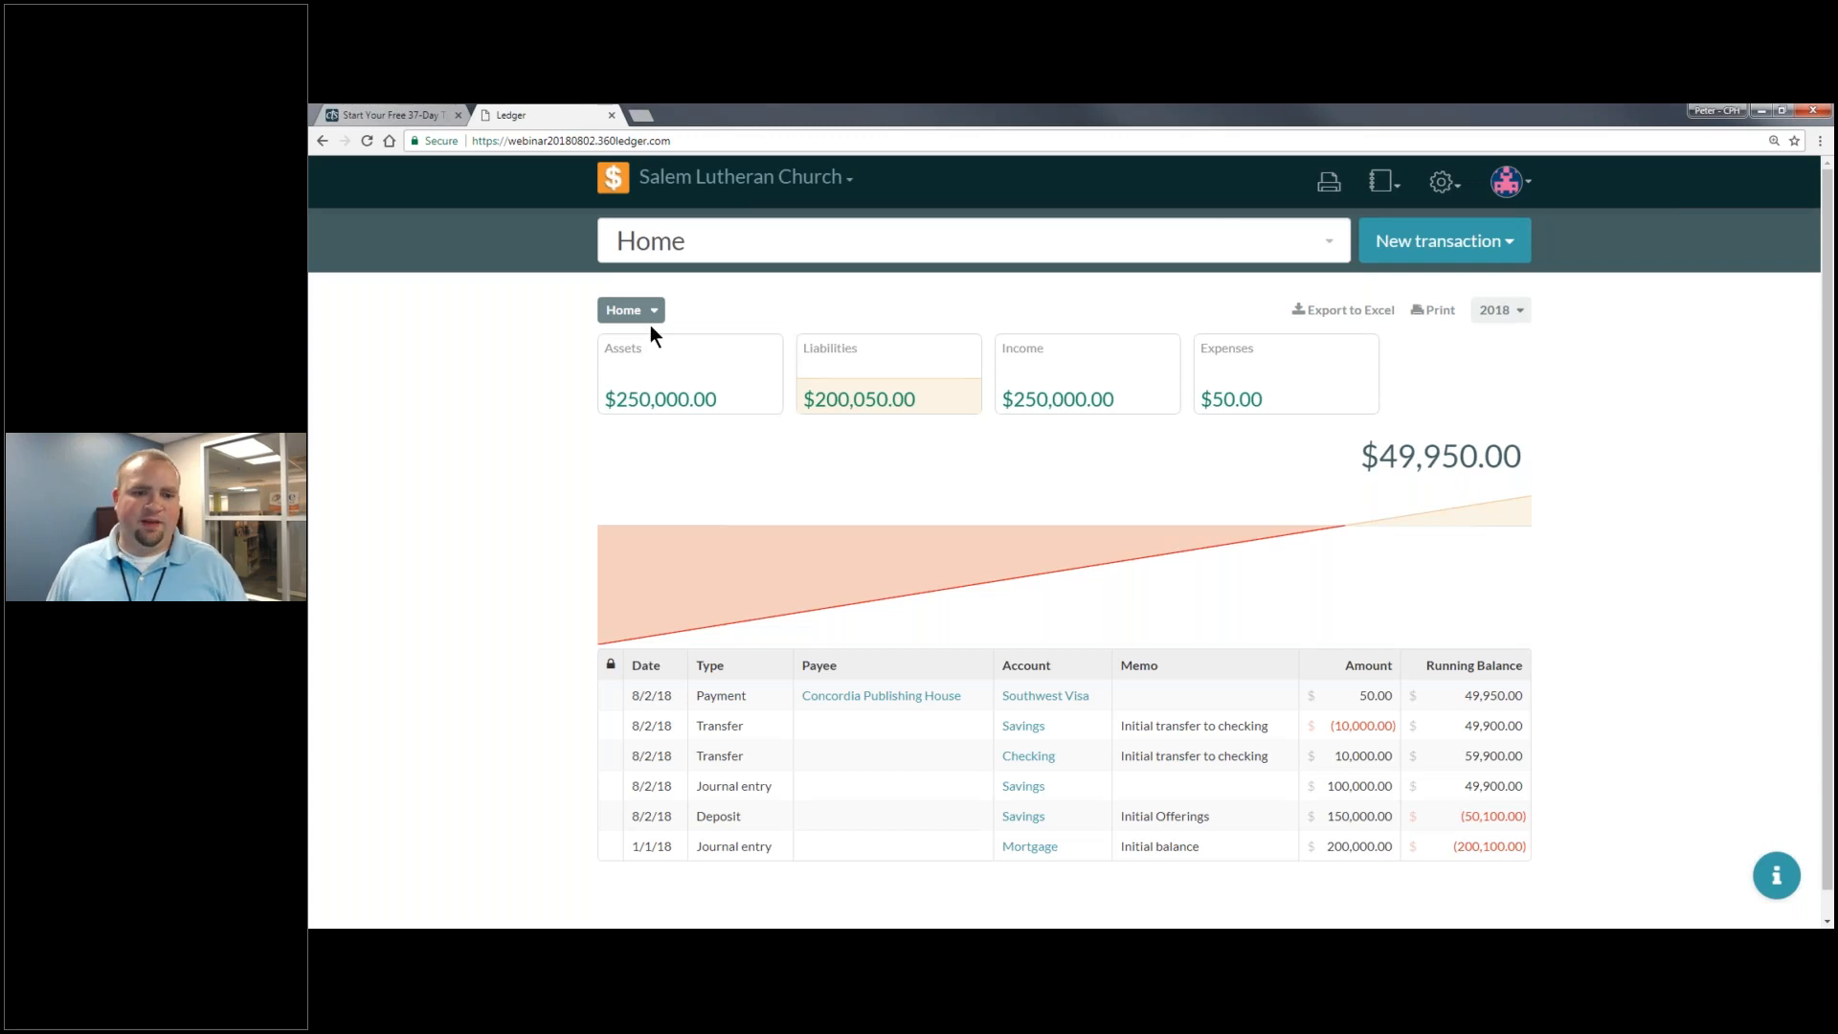
click(888, 375)
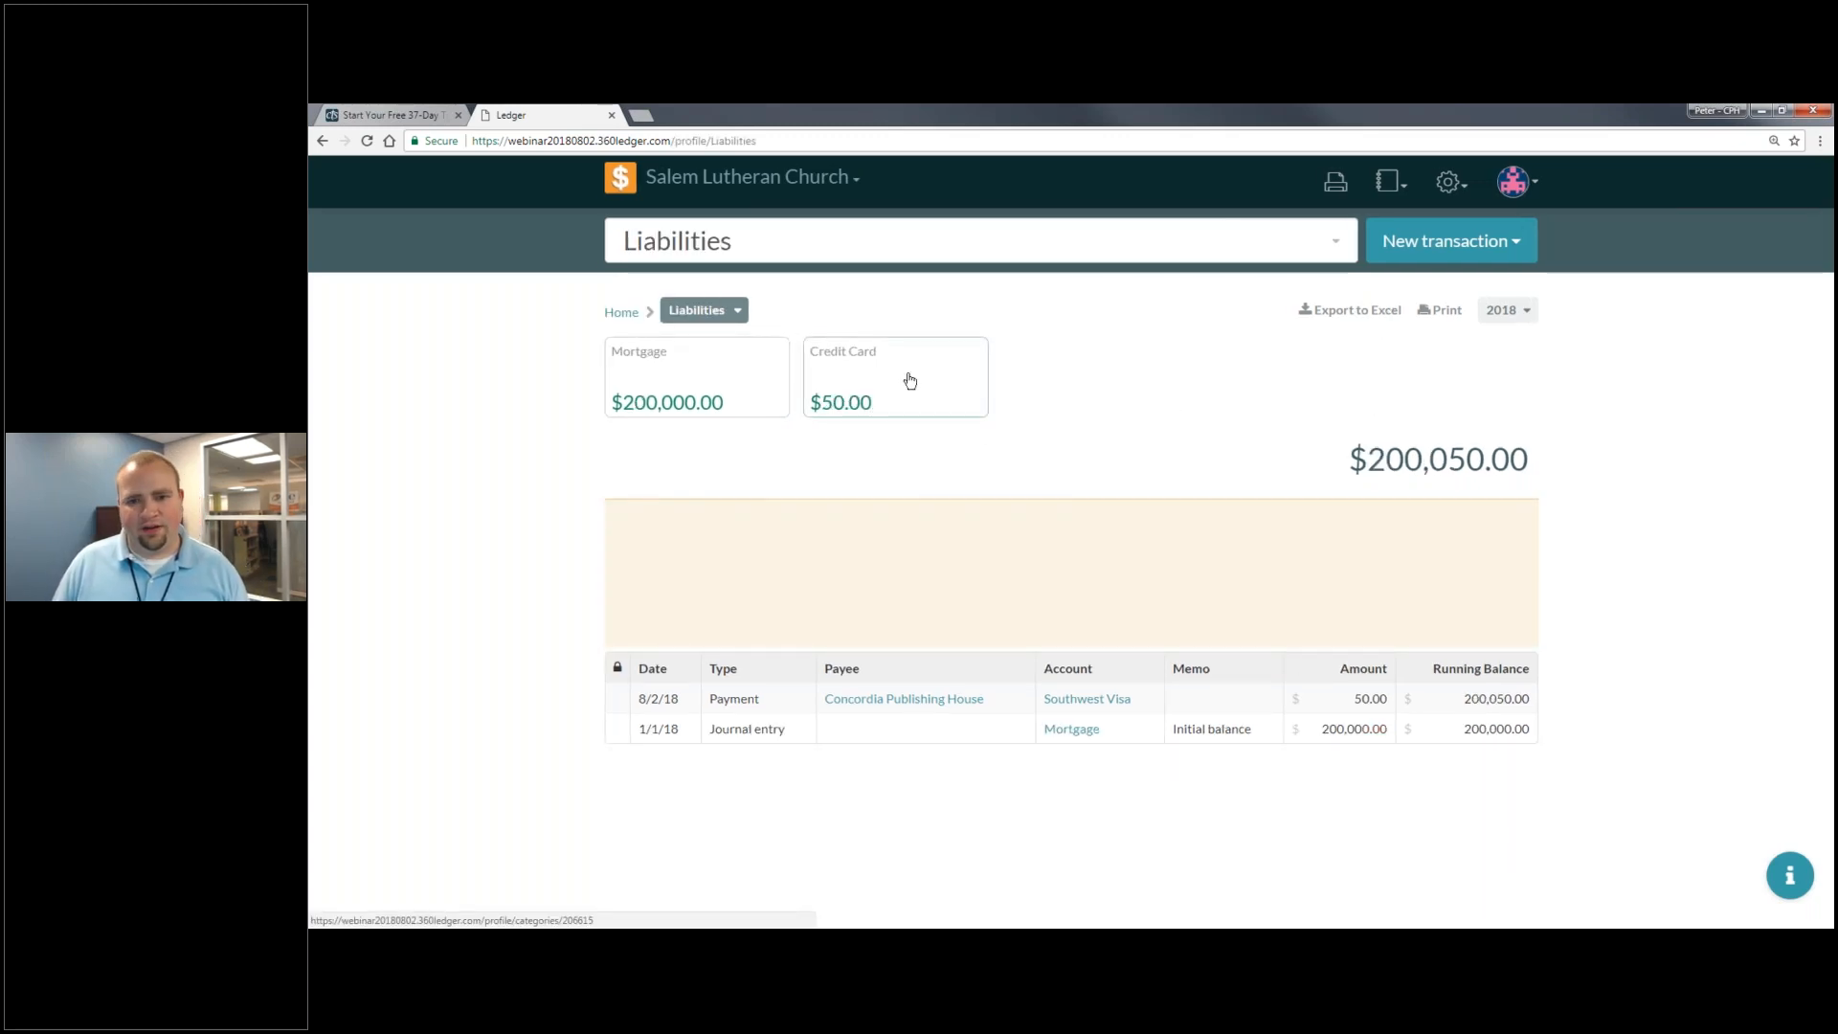
click(1491, 251)
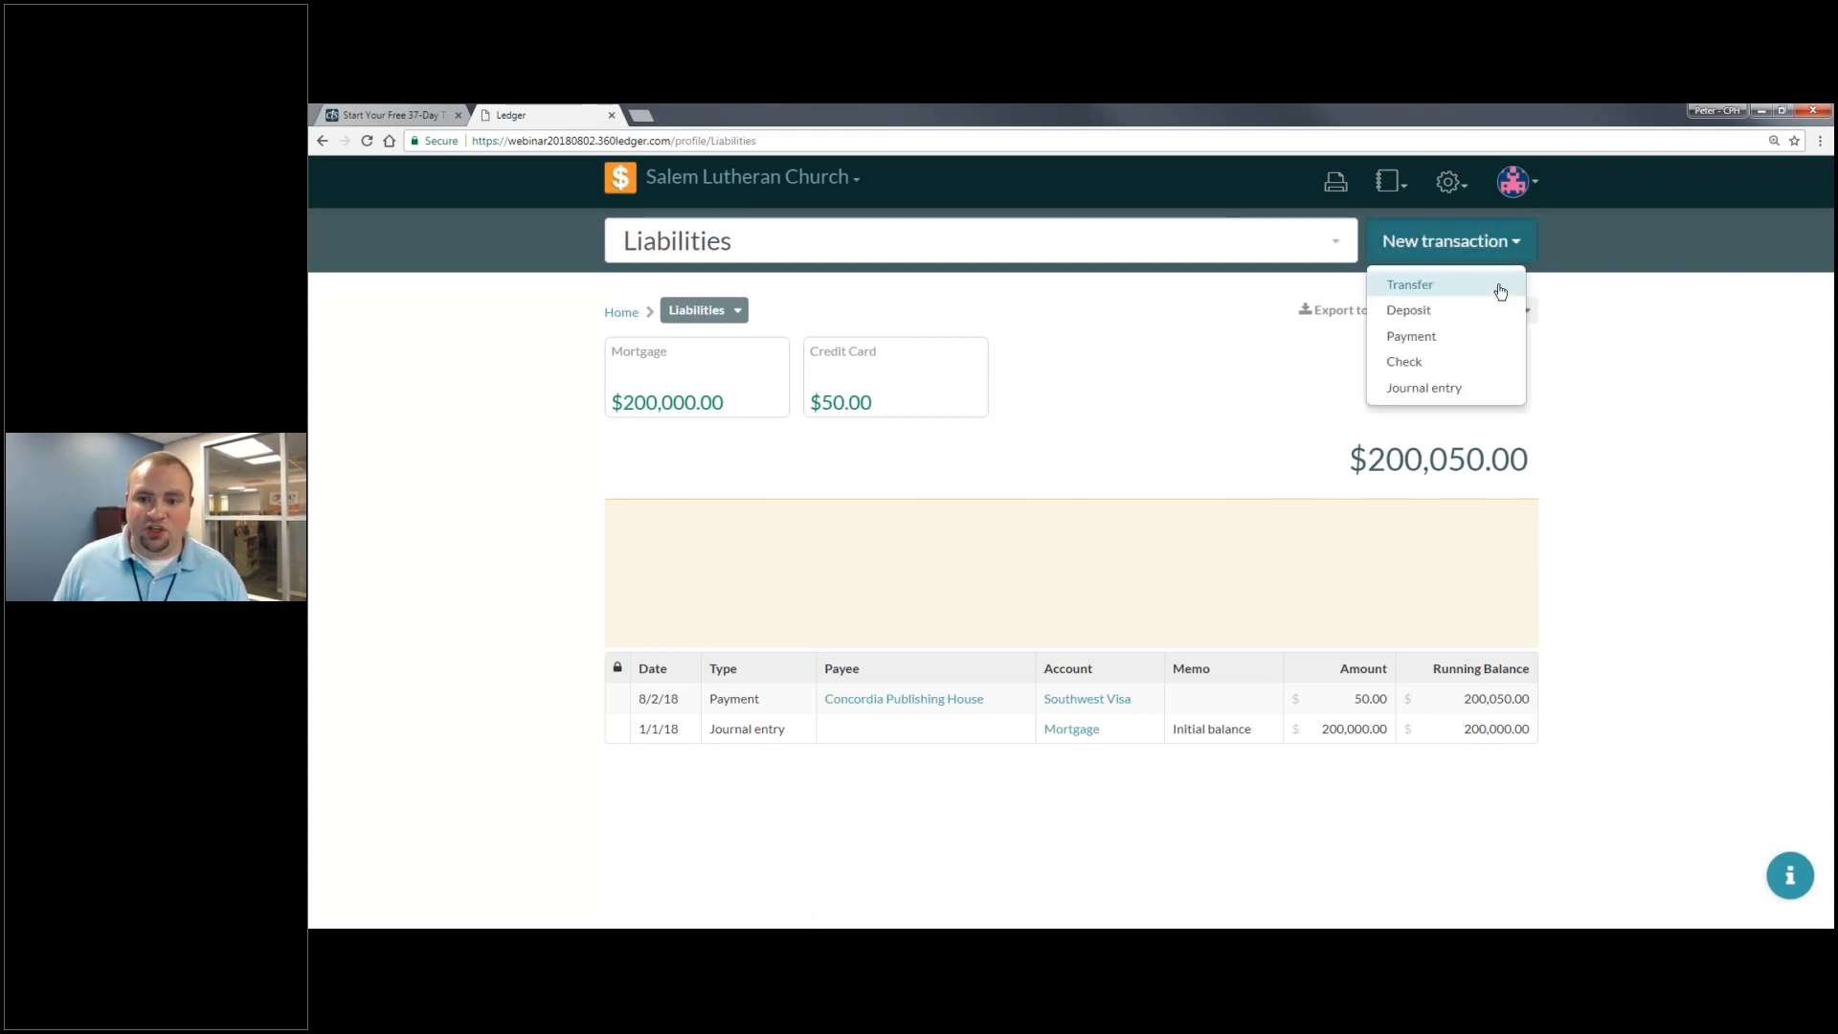
click(1430, 379)
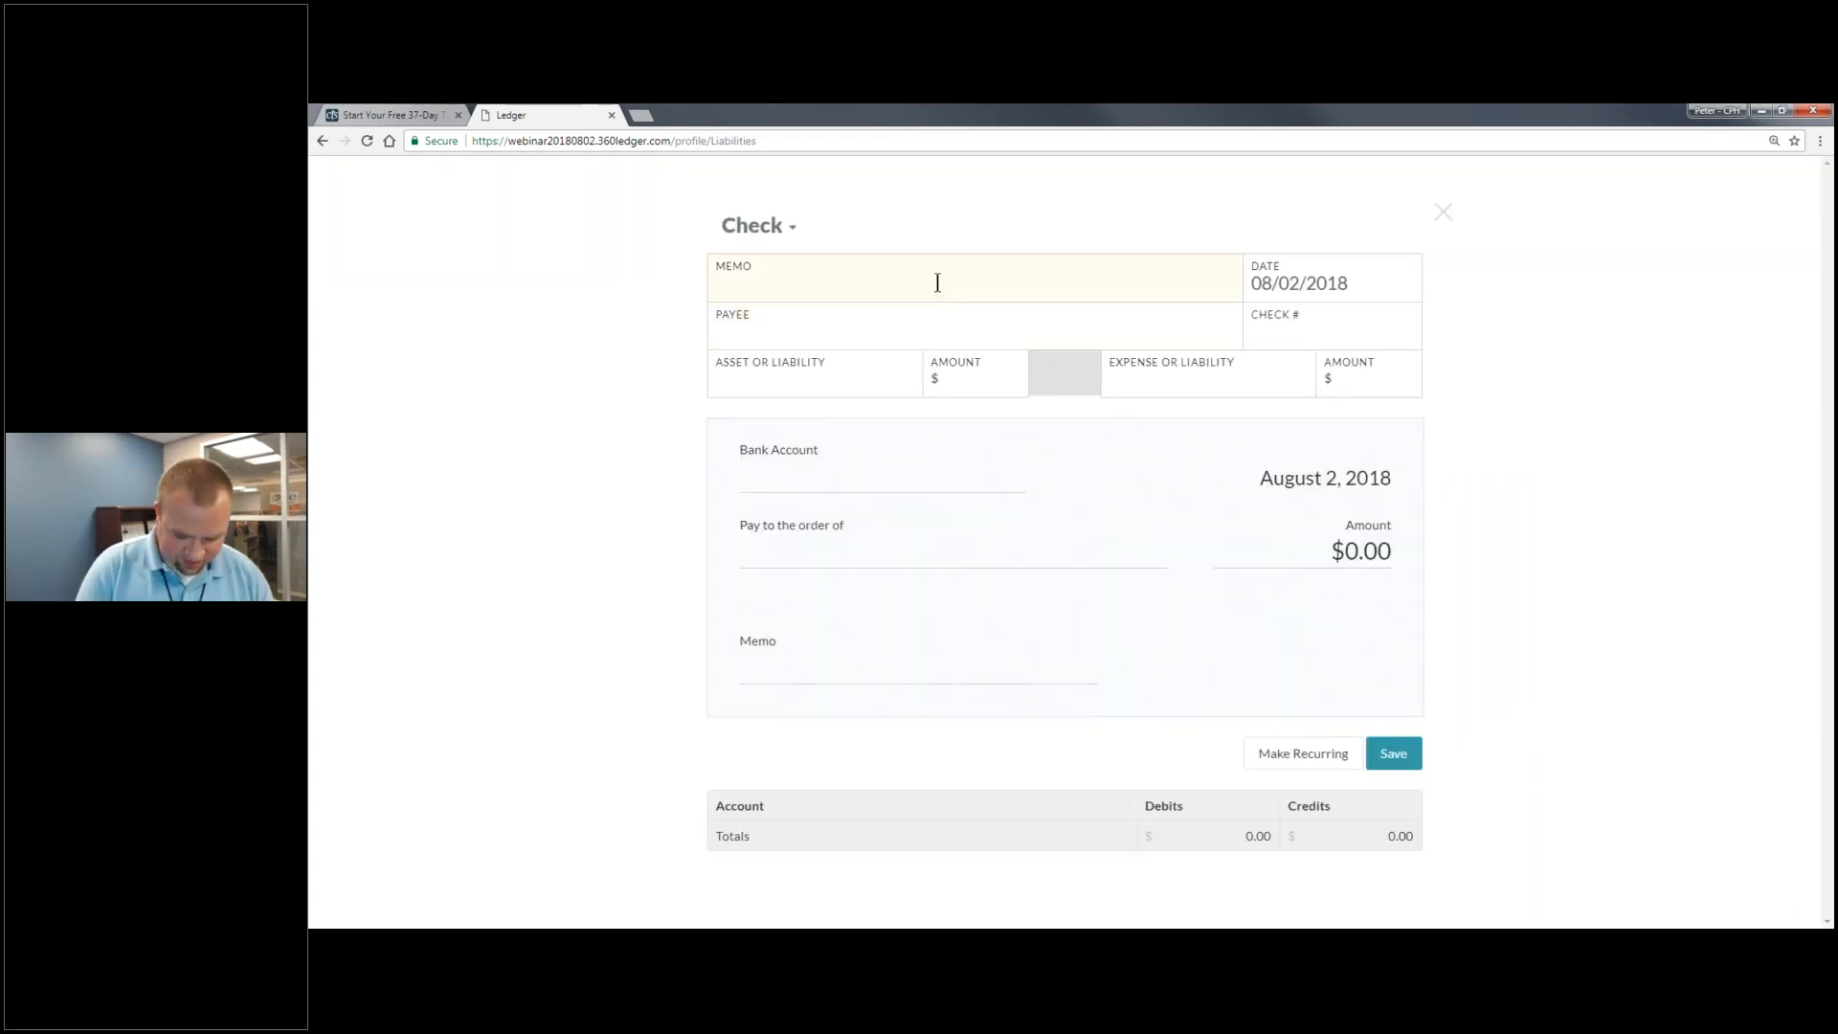
- Enter memo 'Credit Card Payment' and payee Visa on the check
text(Credit Card Pauym)
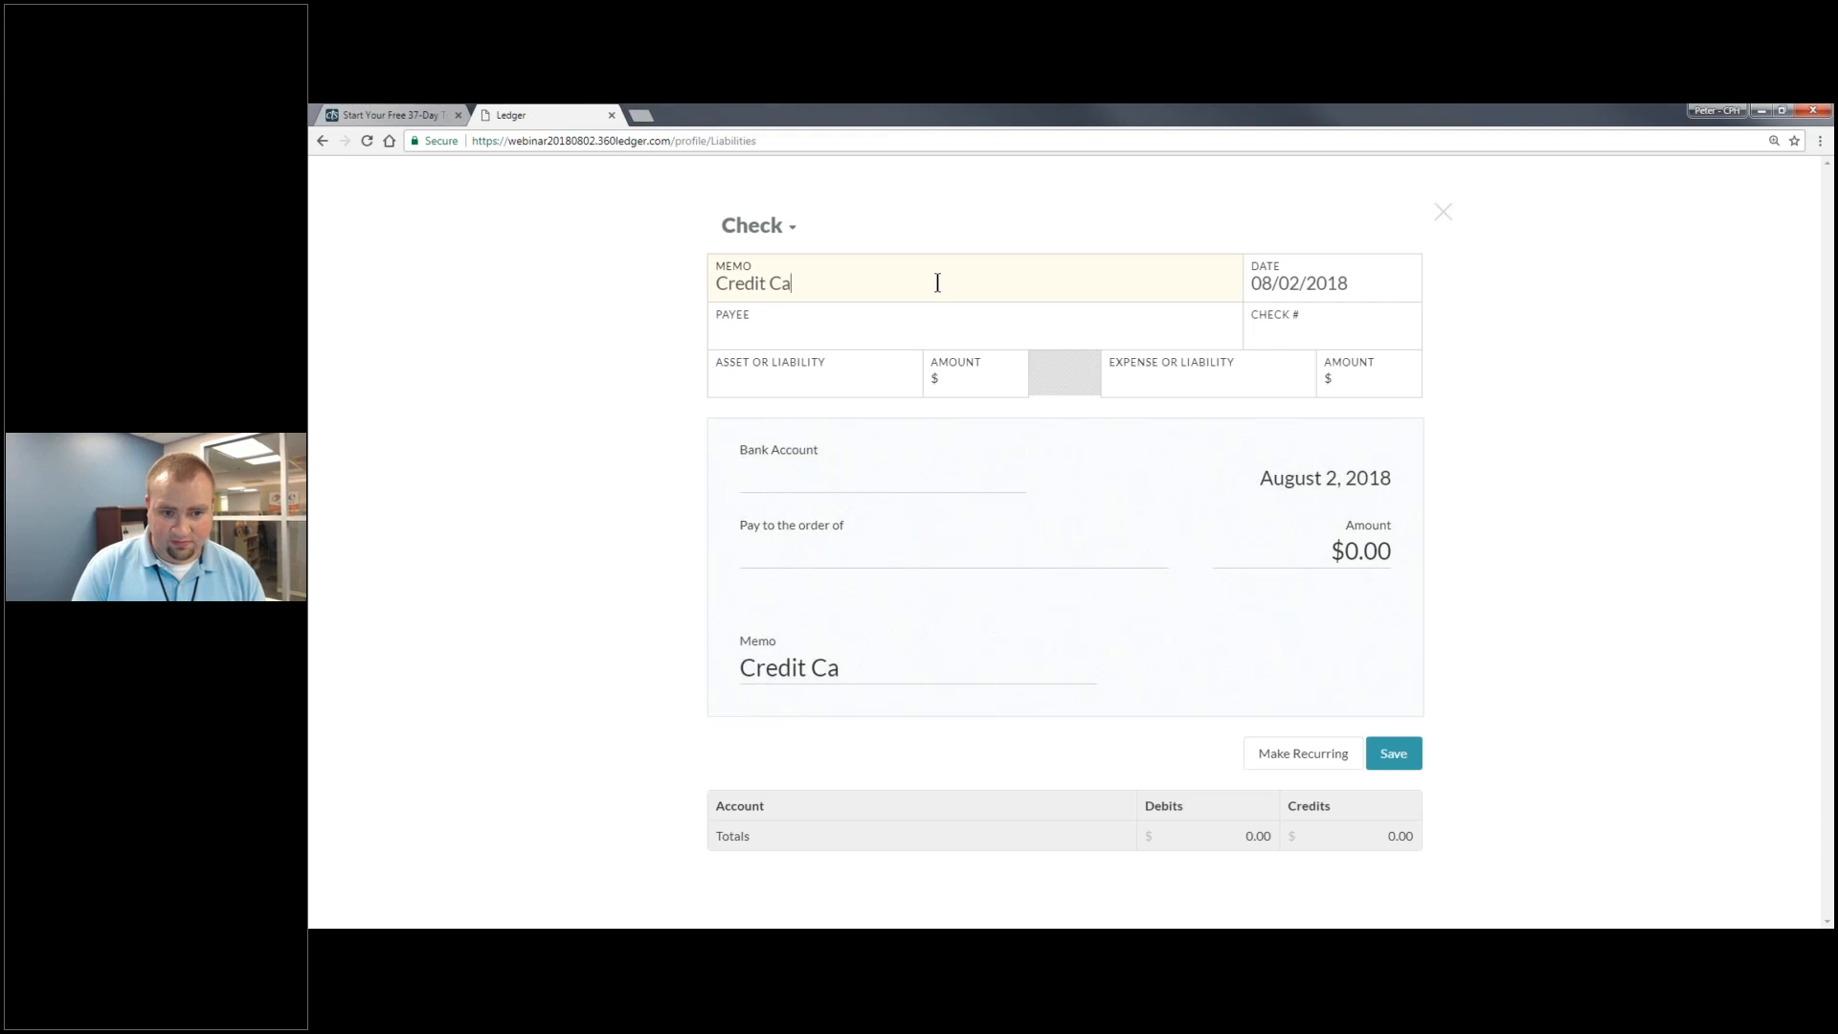
key(BackSpace)
key(BackSpace)
key(BackSpace)
text(ymnet)
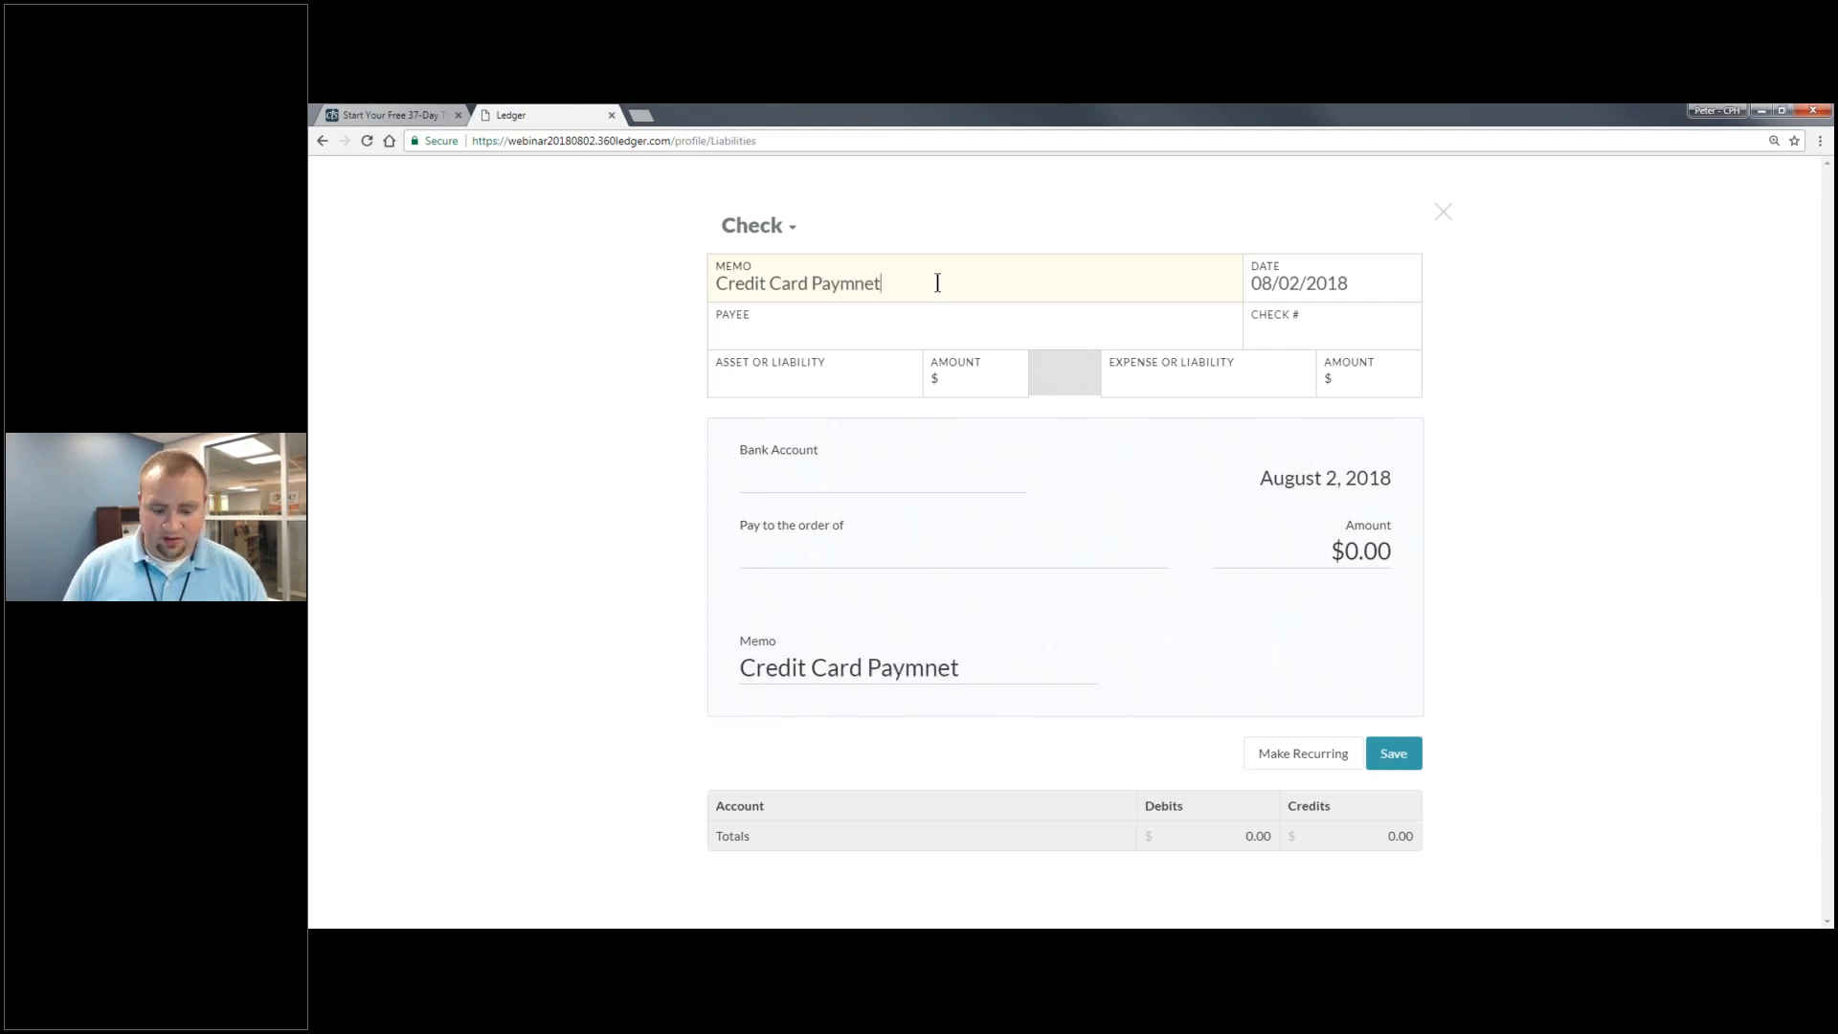
key(BackSpace)
key(BackSpace)
key(BackSpace)
text(ebt)
key(BackSpace)
key(BackSpace)
text(nbt)
key(BackSpace)
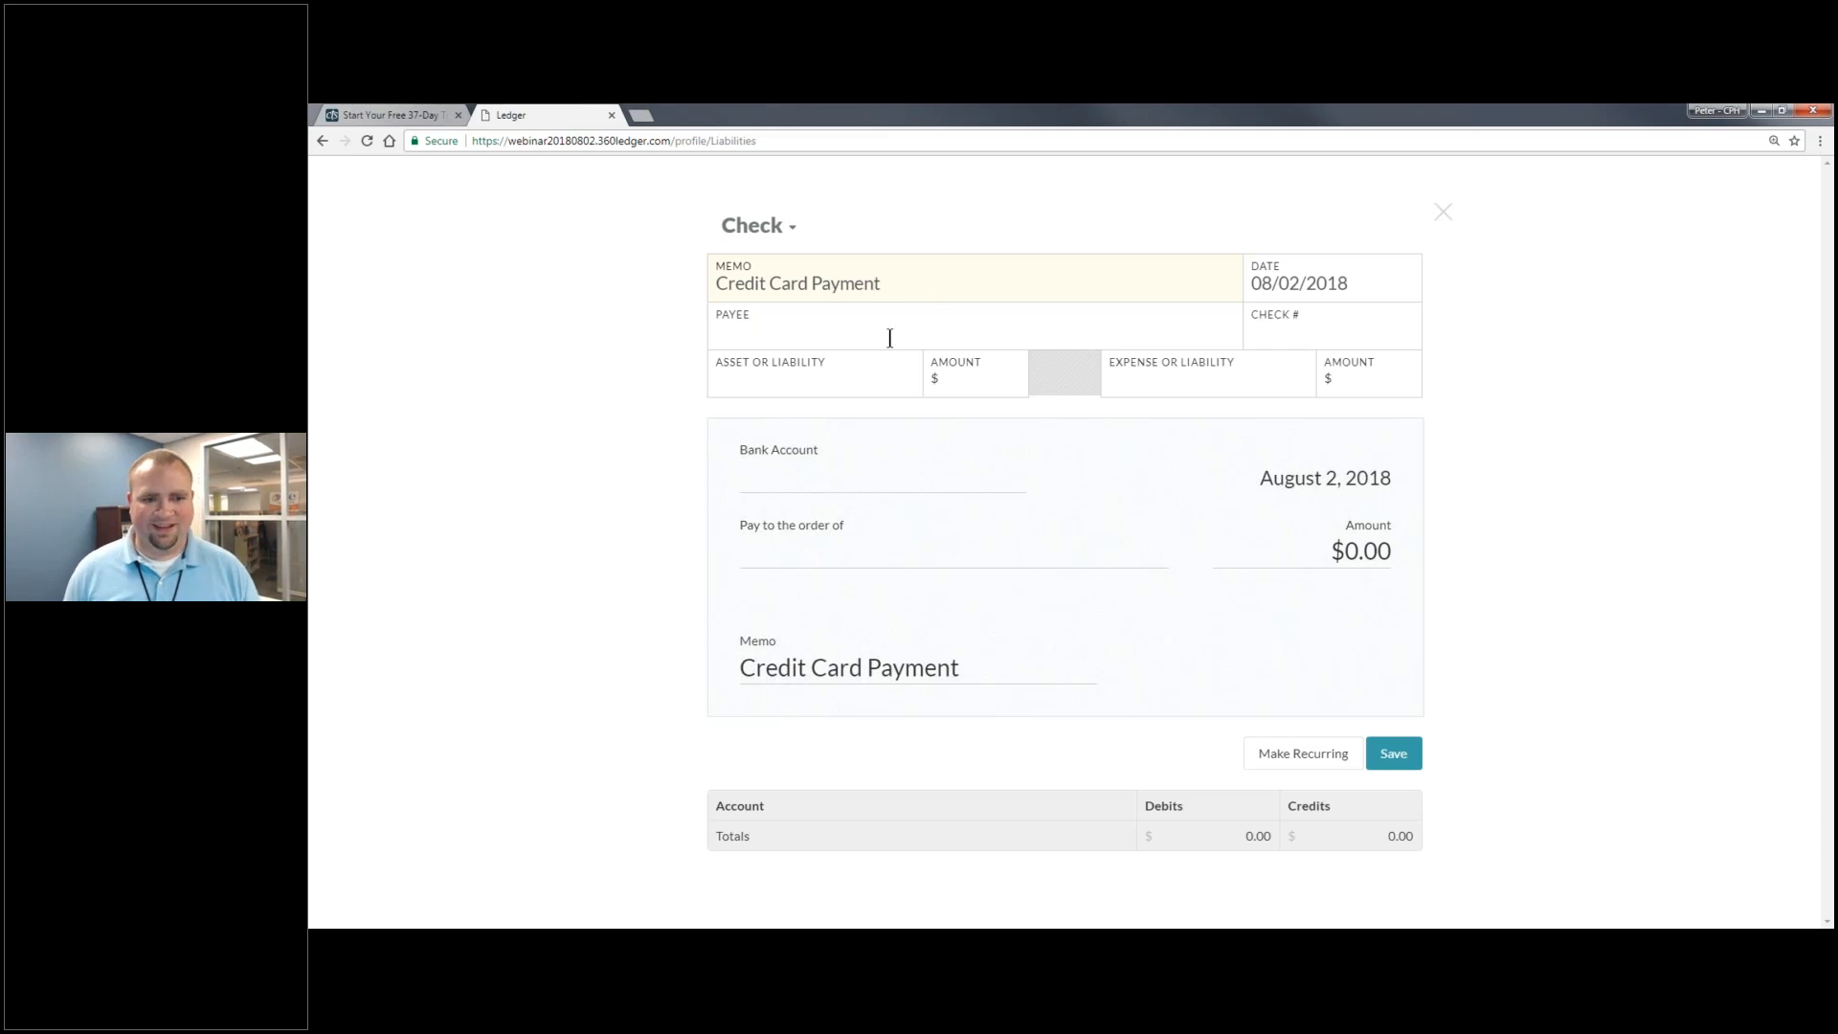
click(880, 331)
text(Visa)
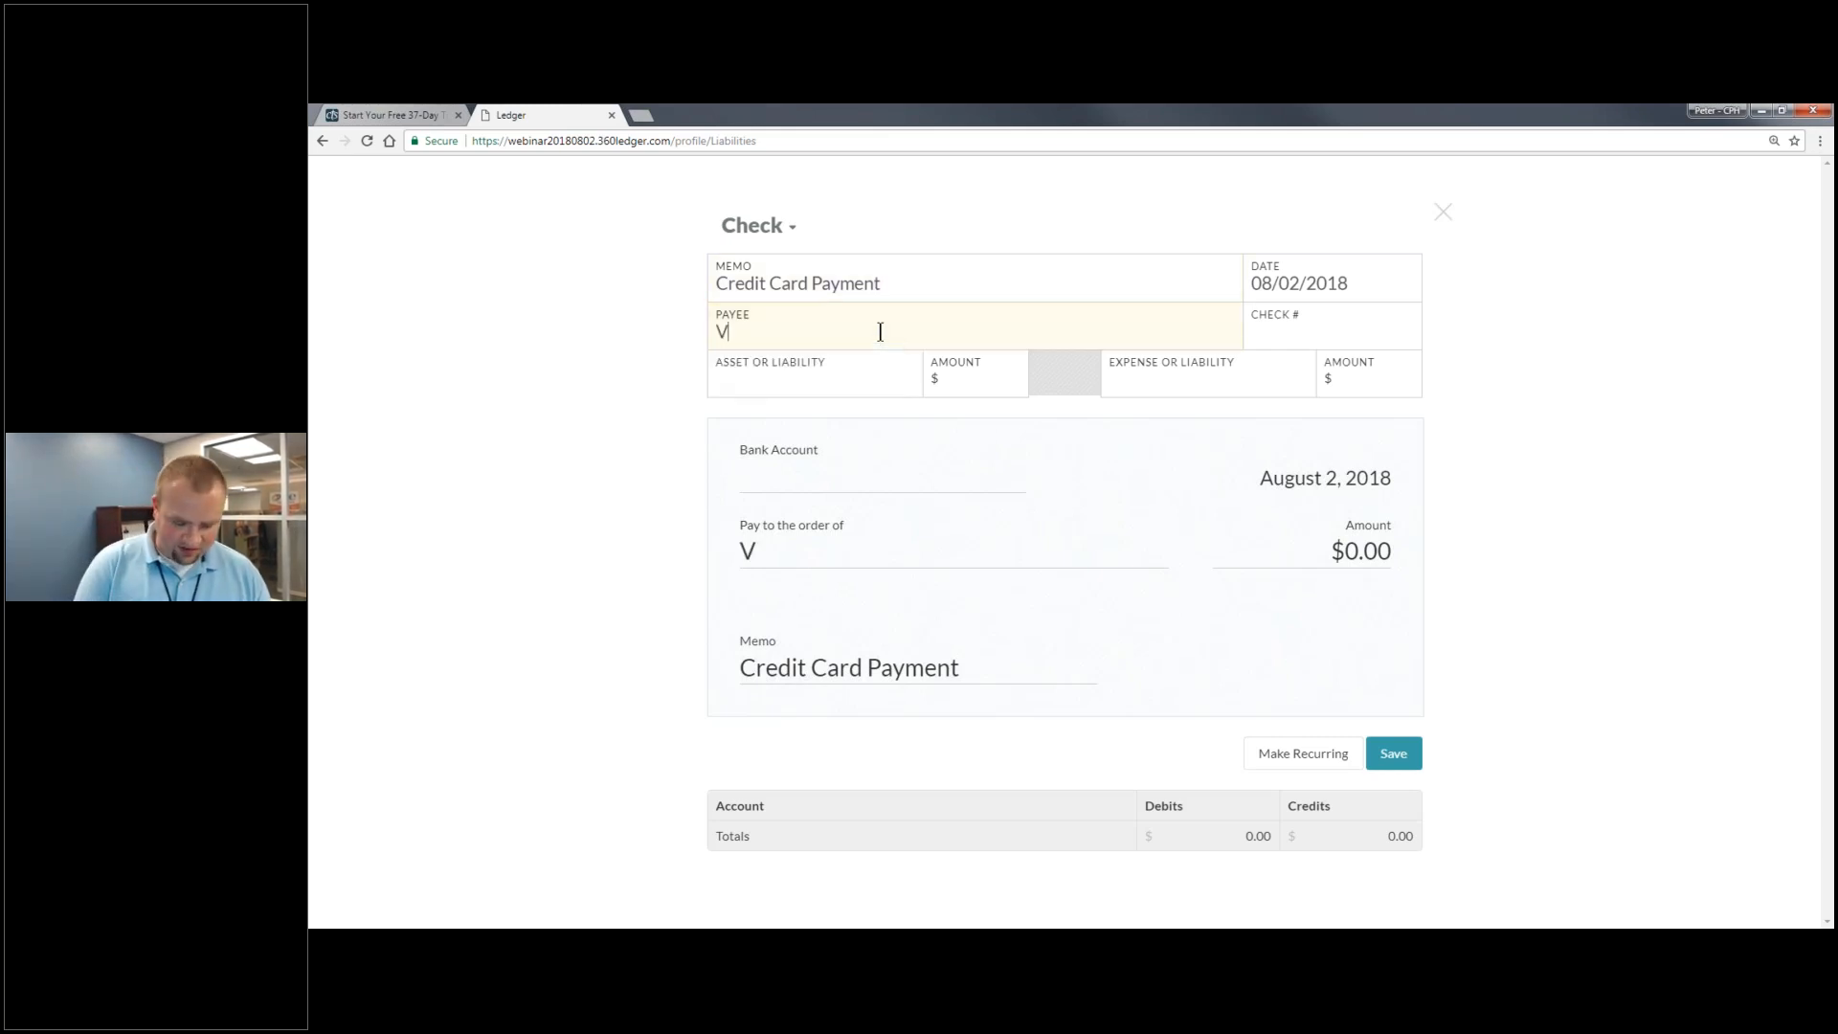
key(Tab)
- Pay $50 from Checking against the Southwest Visa account
click(840, 373)
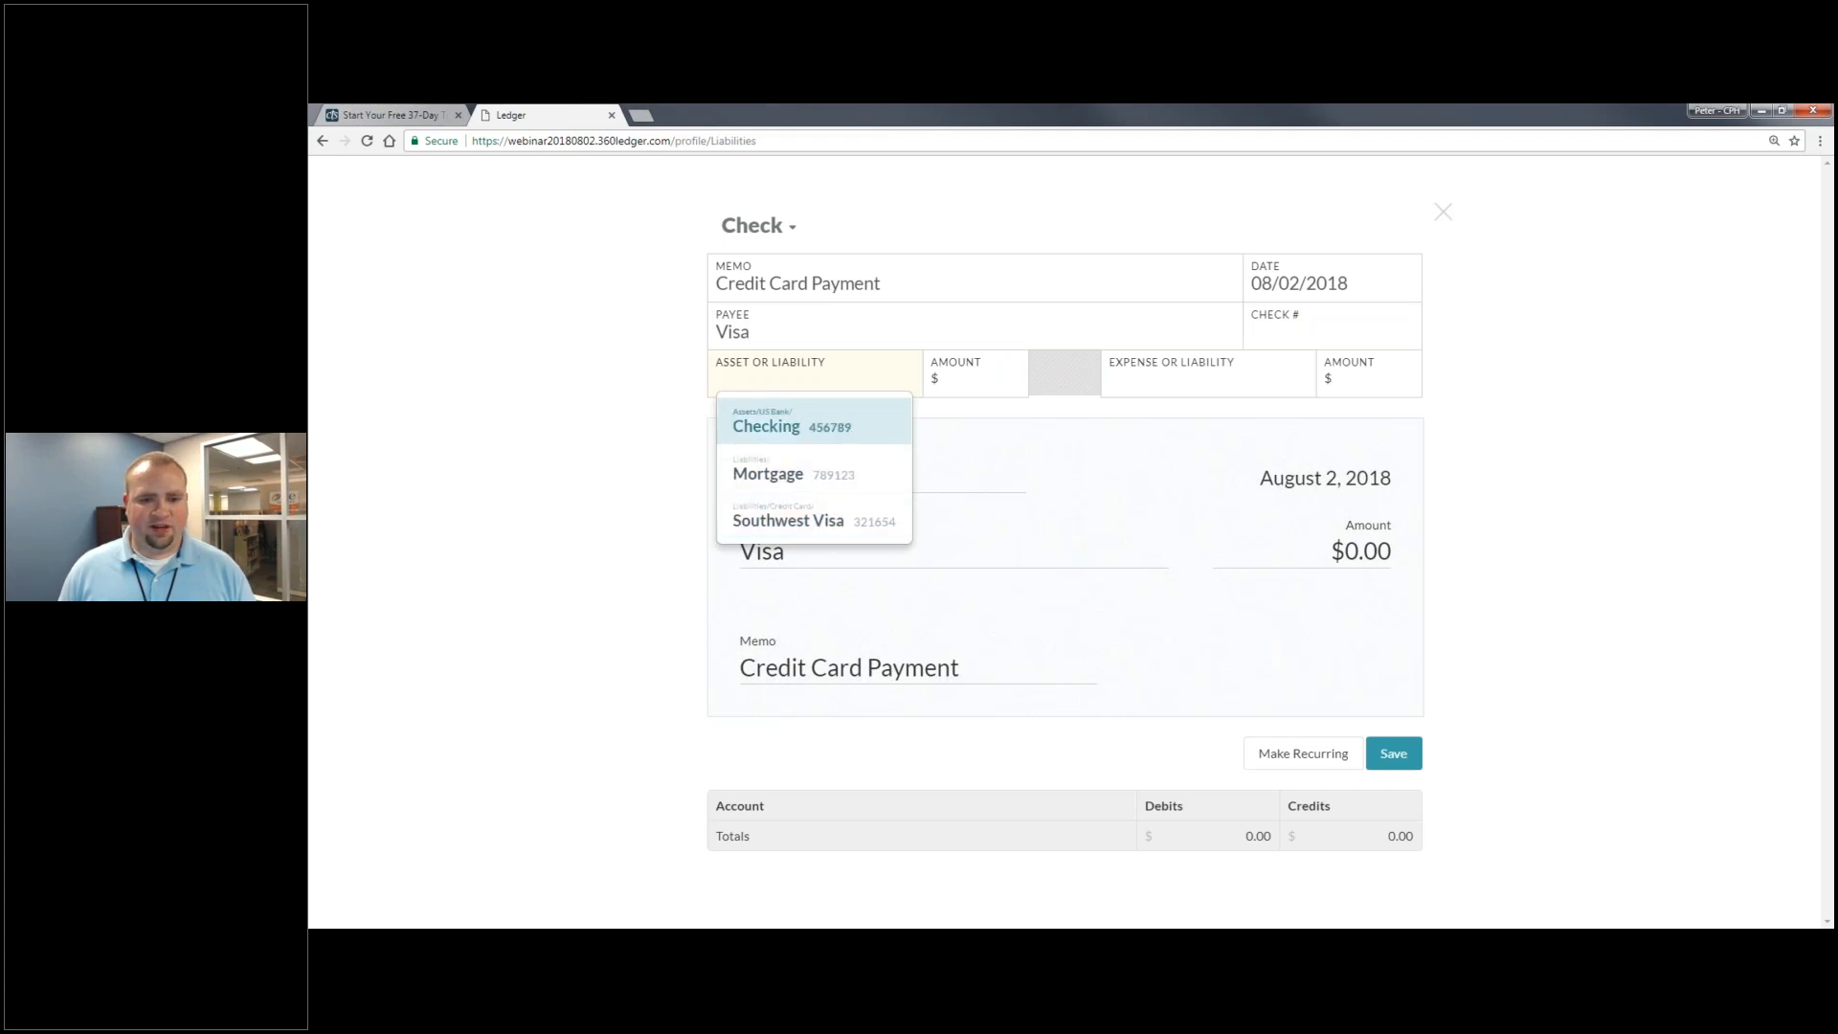
click(814, 426)
click(971, 385)
text(50)
click(1173, 387)
click(1192, 479)
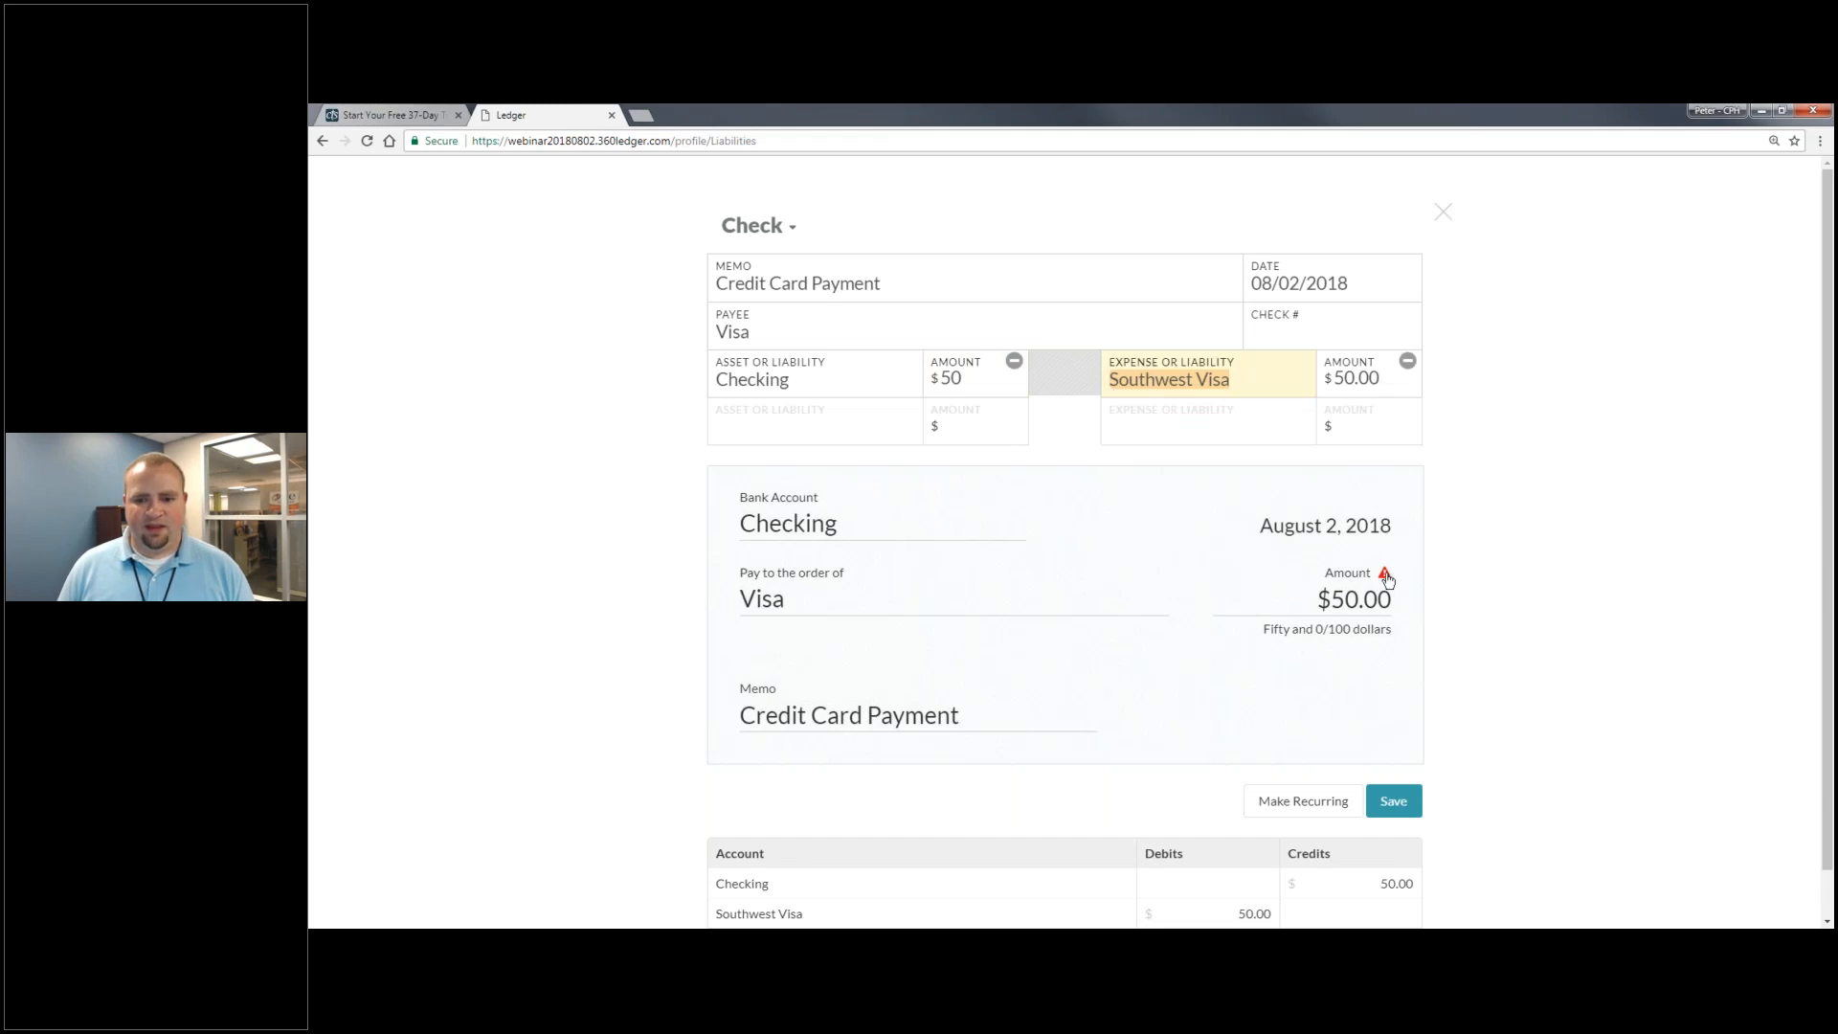
click(983, 388)
key(Tab)
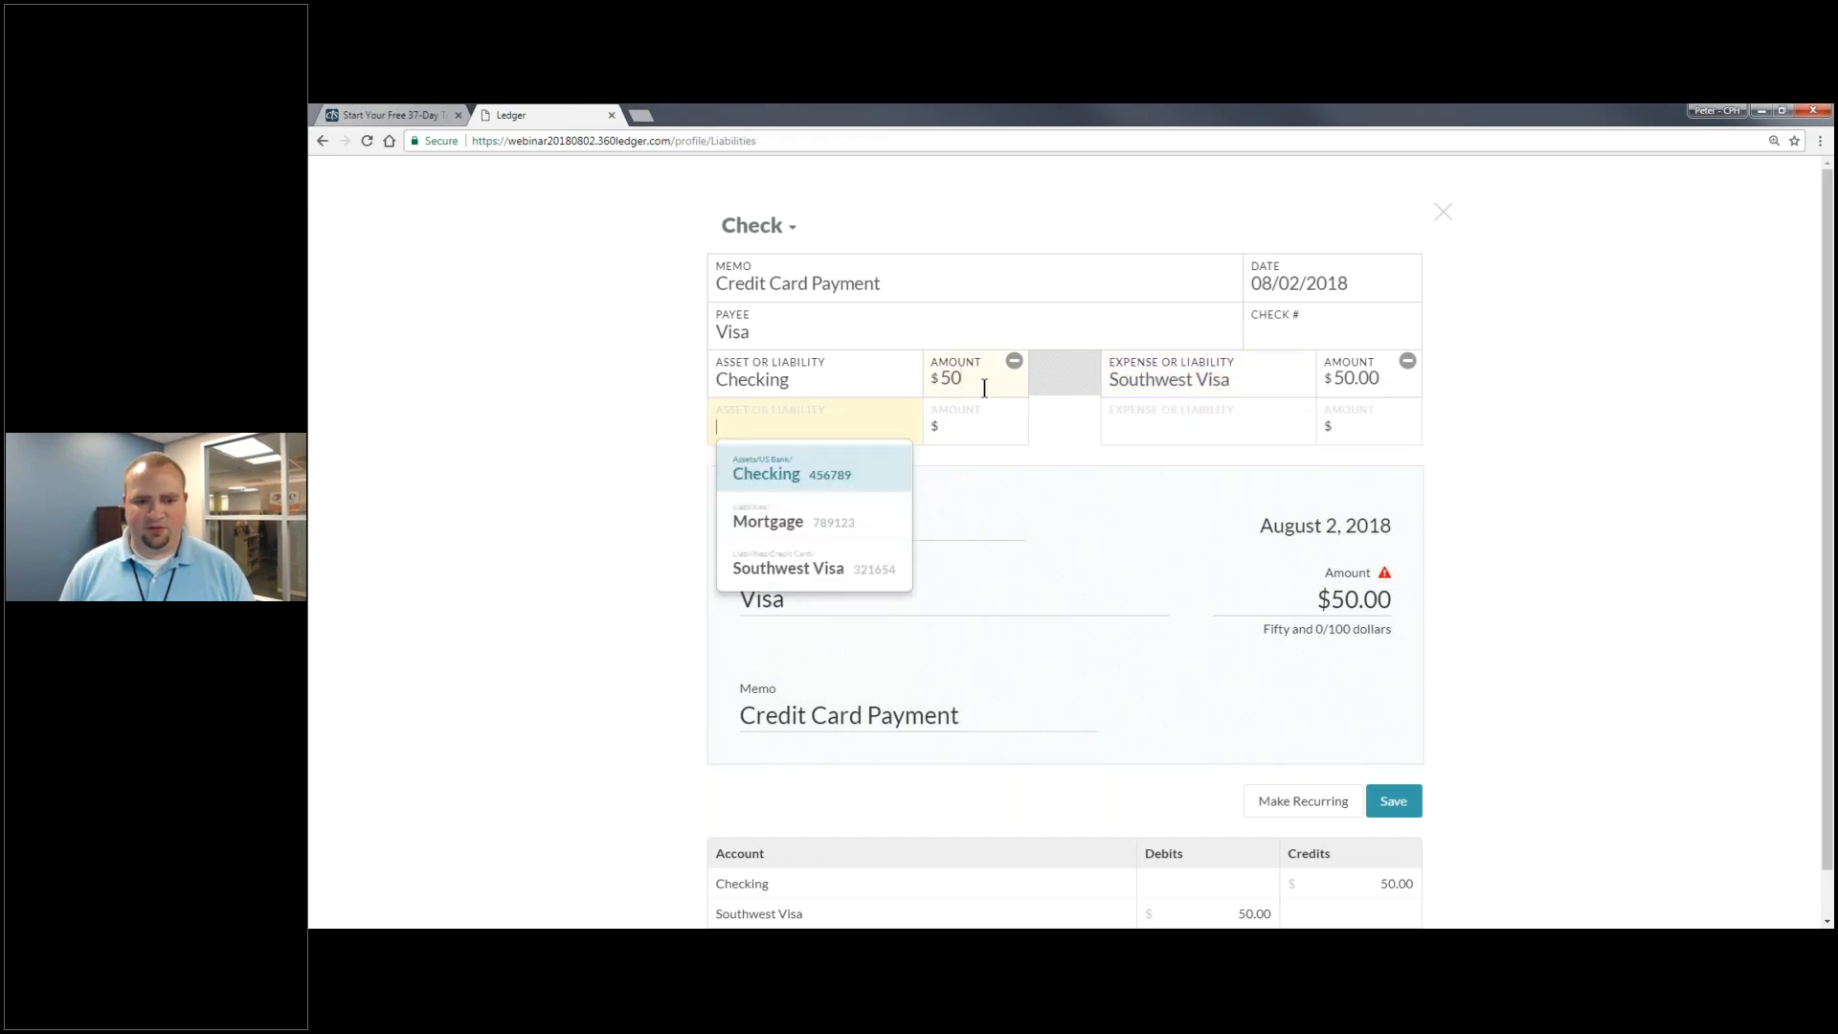
click(983, 387)
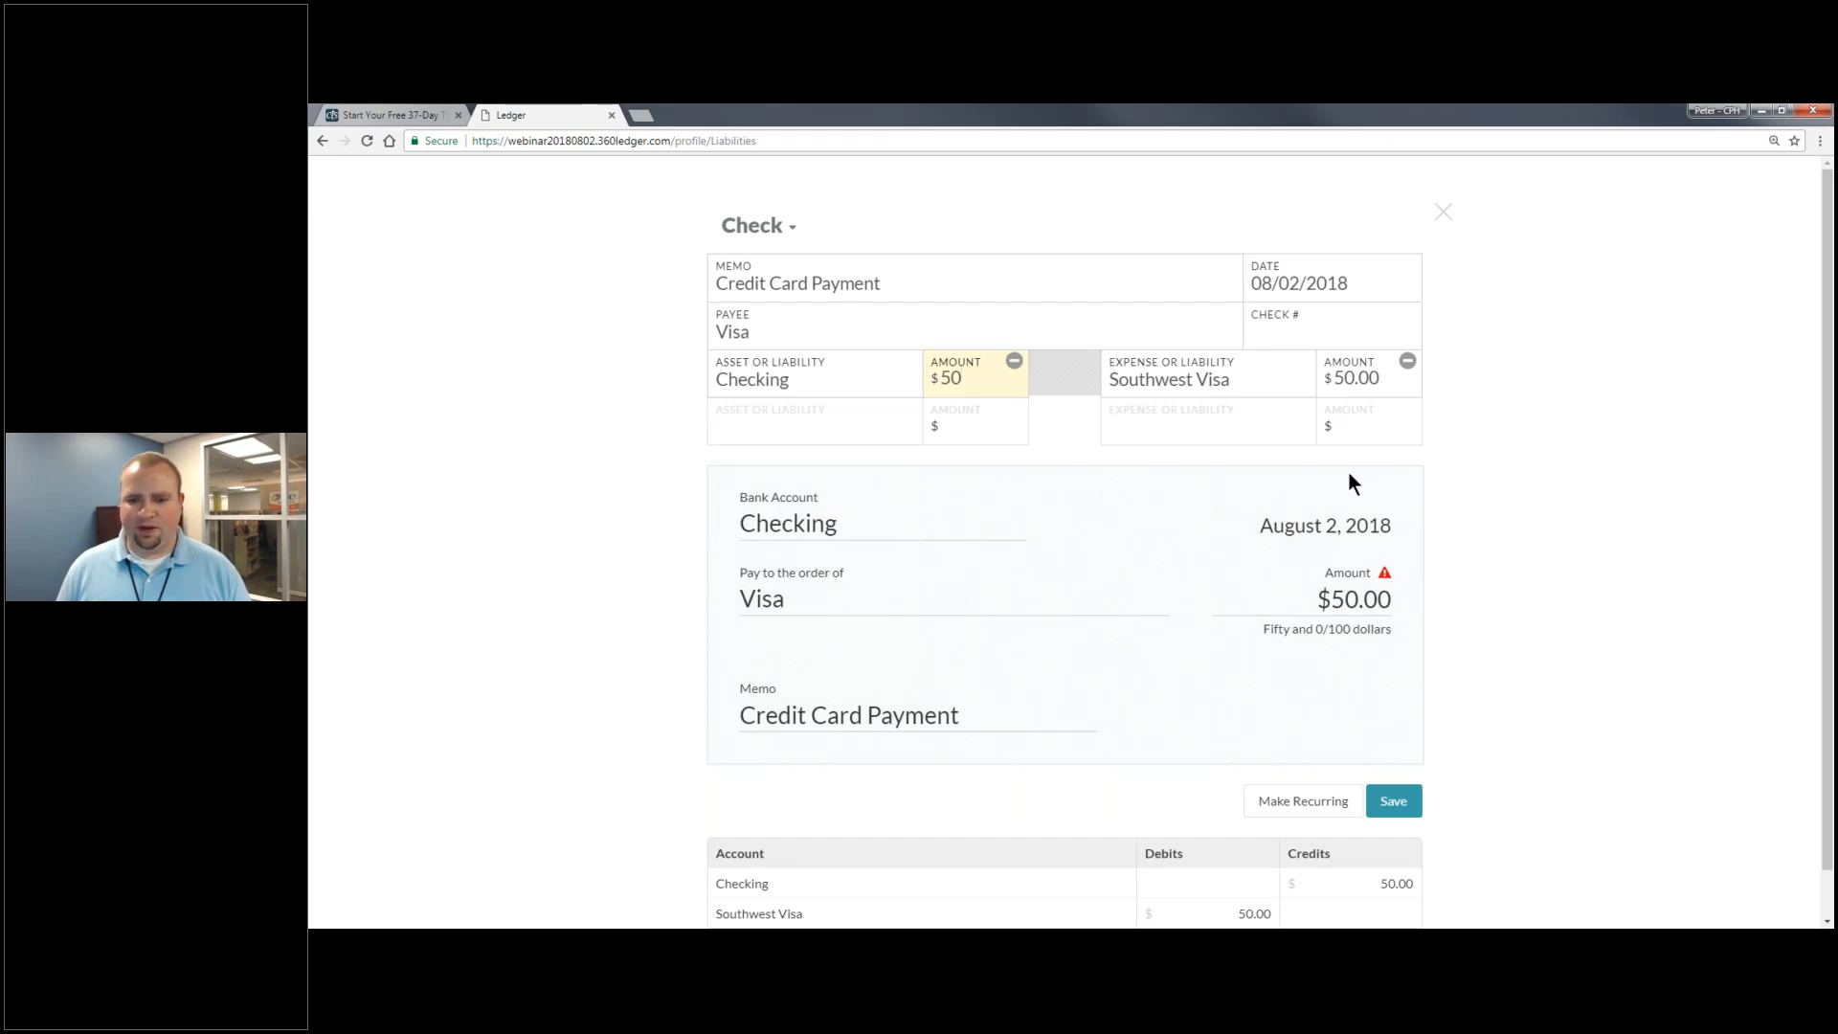
click(1350, 391)
click(1339, 425)
click(817, 375)
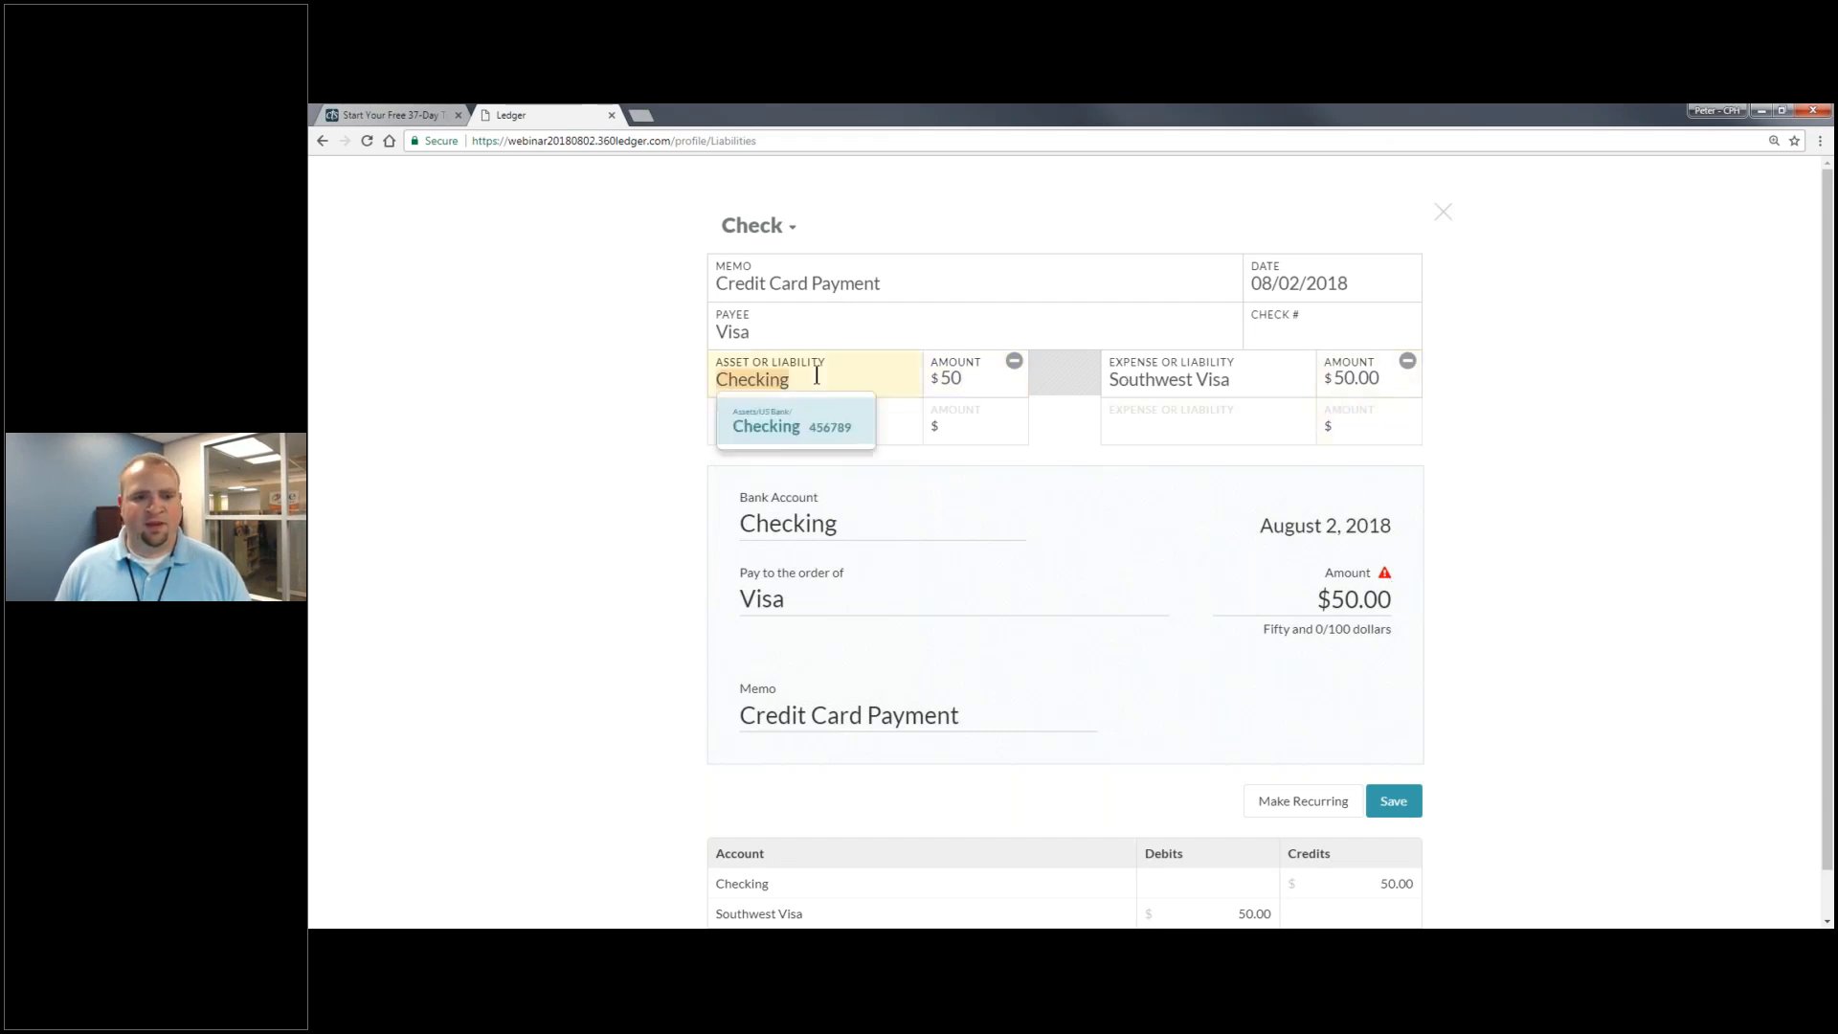
click(801, 436)
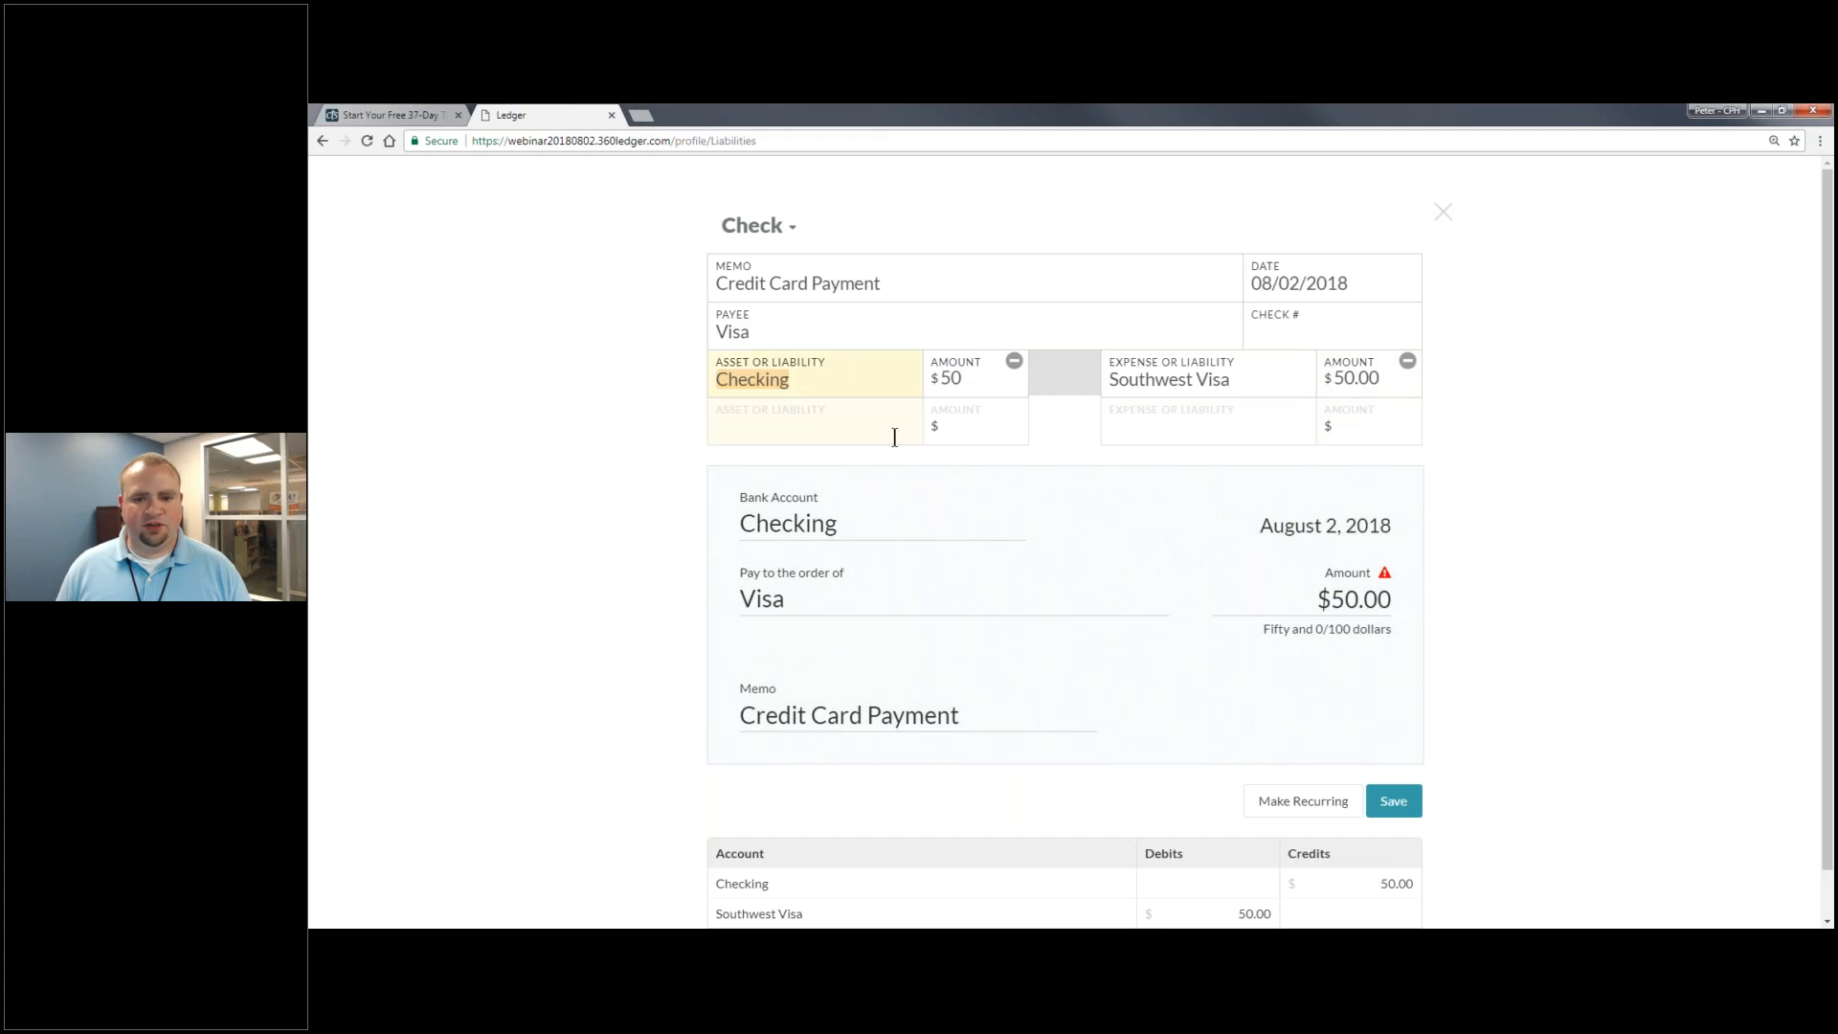
- Keep the check dated August 2 and save the $50 Visa check
click(1354, 275)
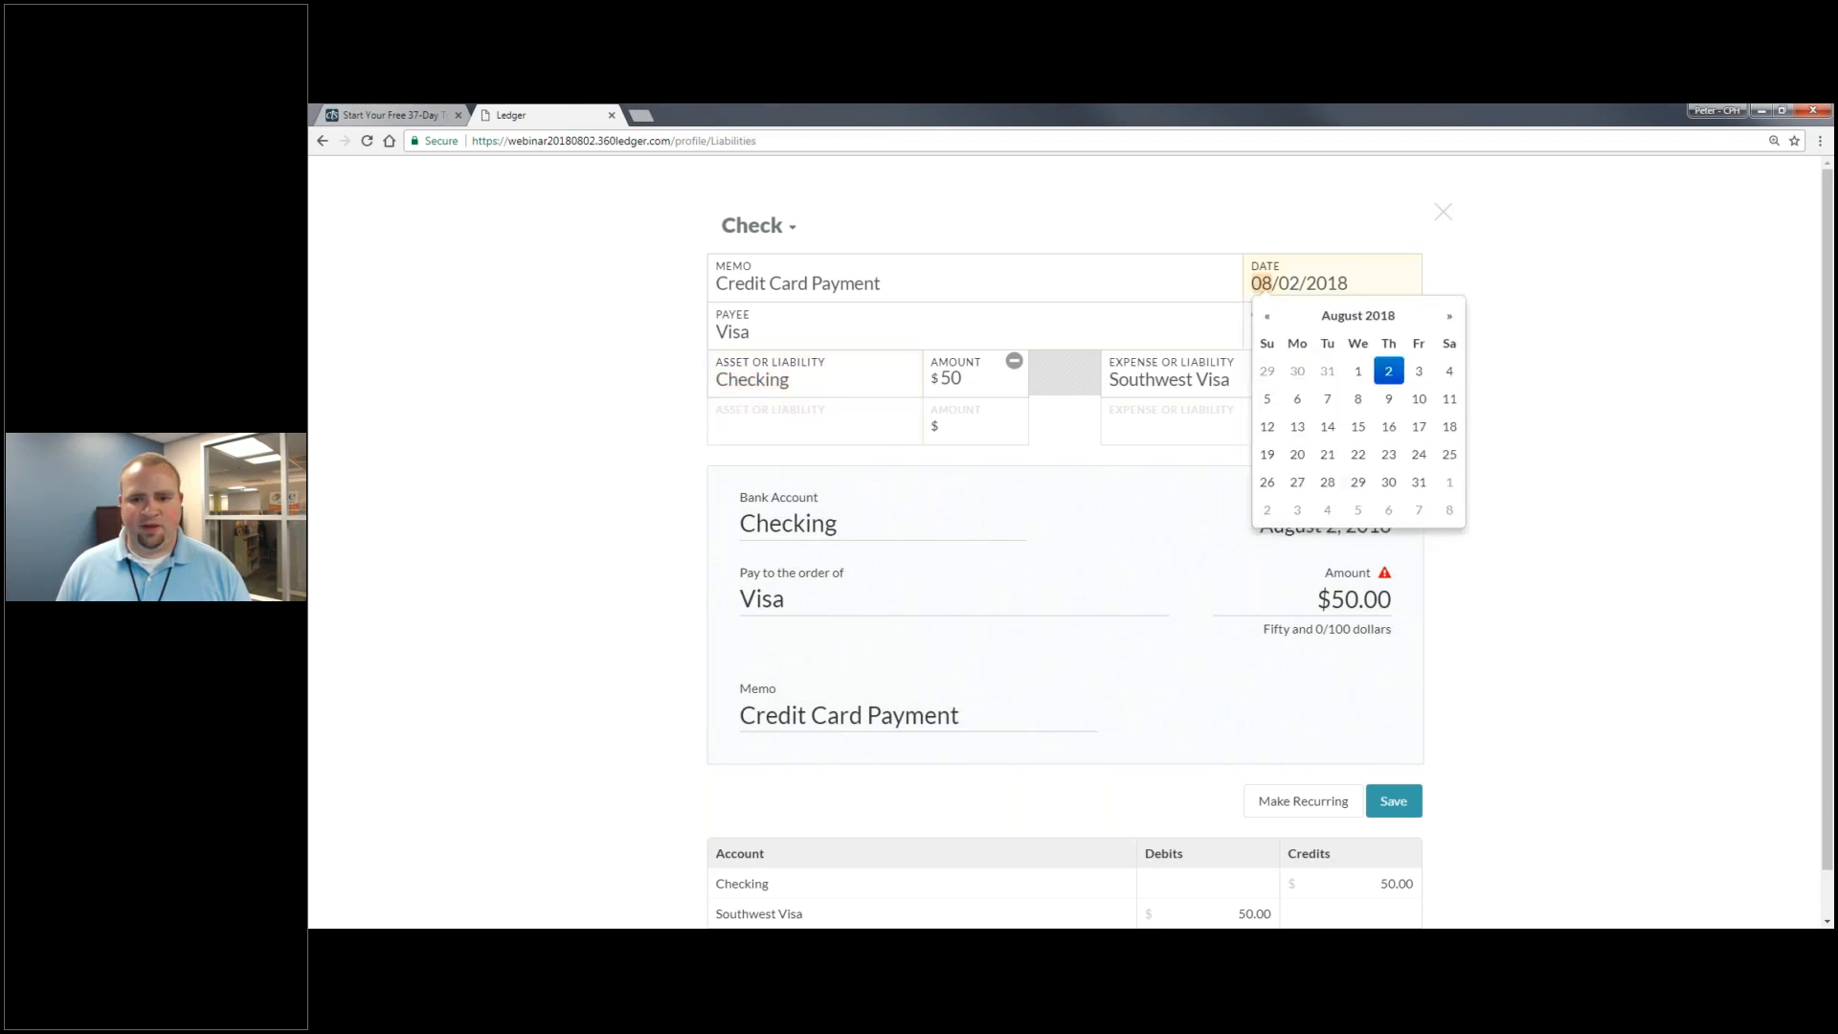
click(1408, 379)
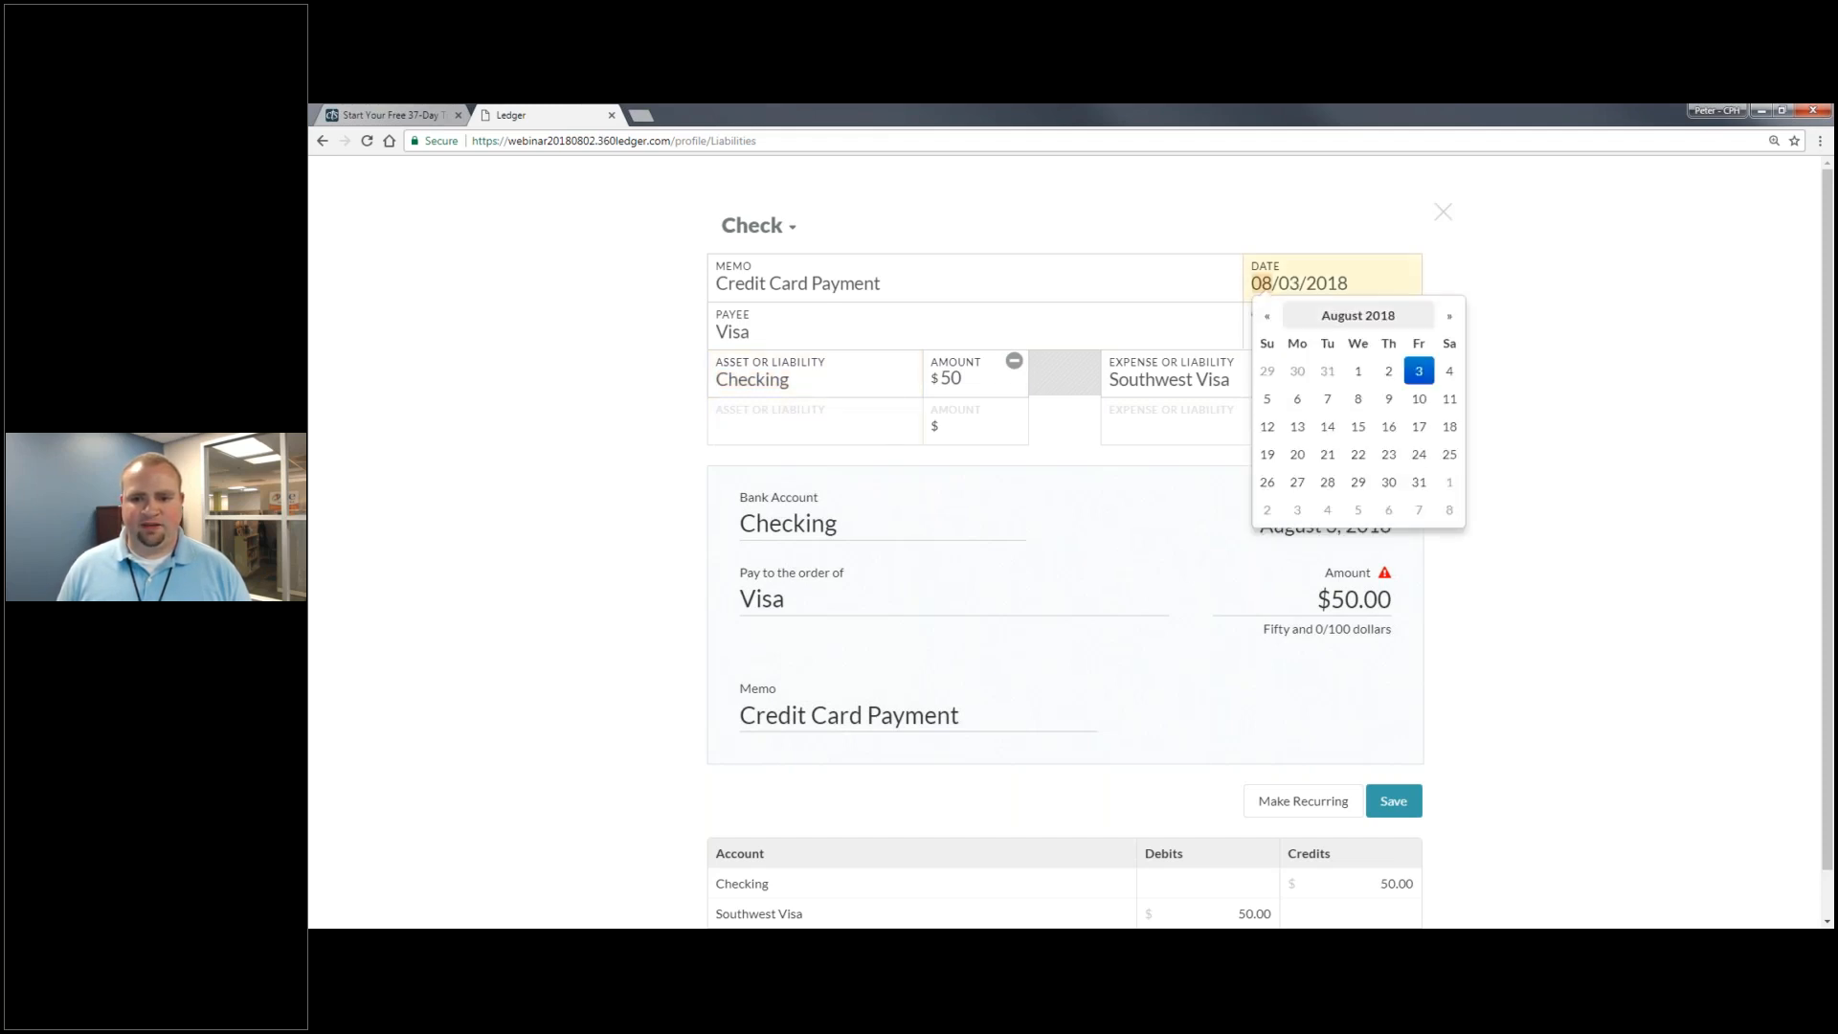
click(1388, 371)
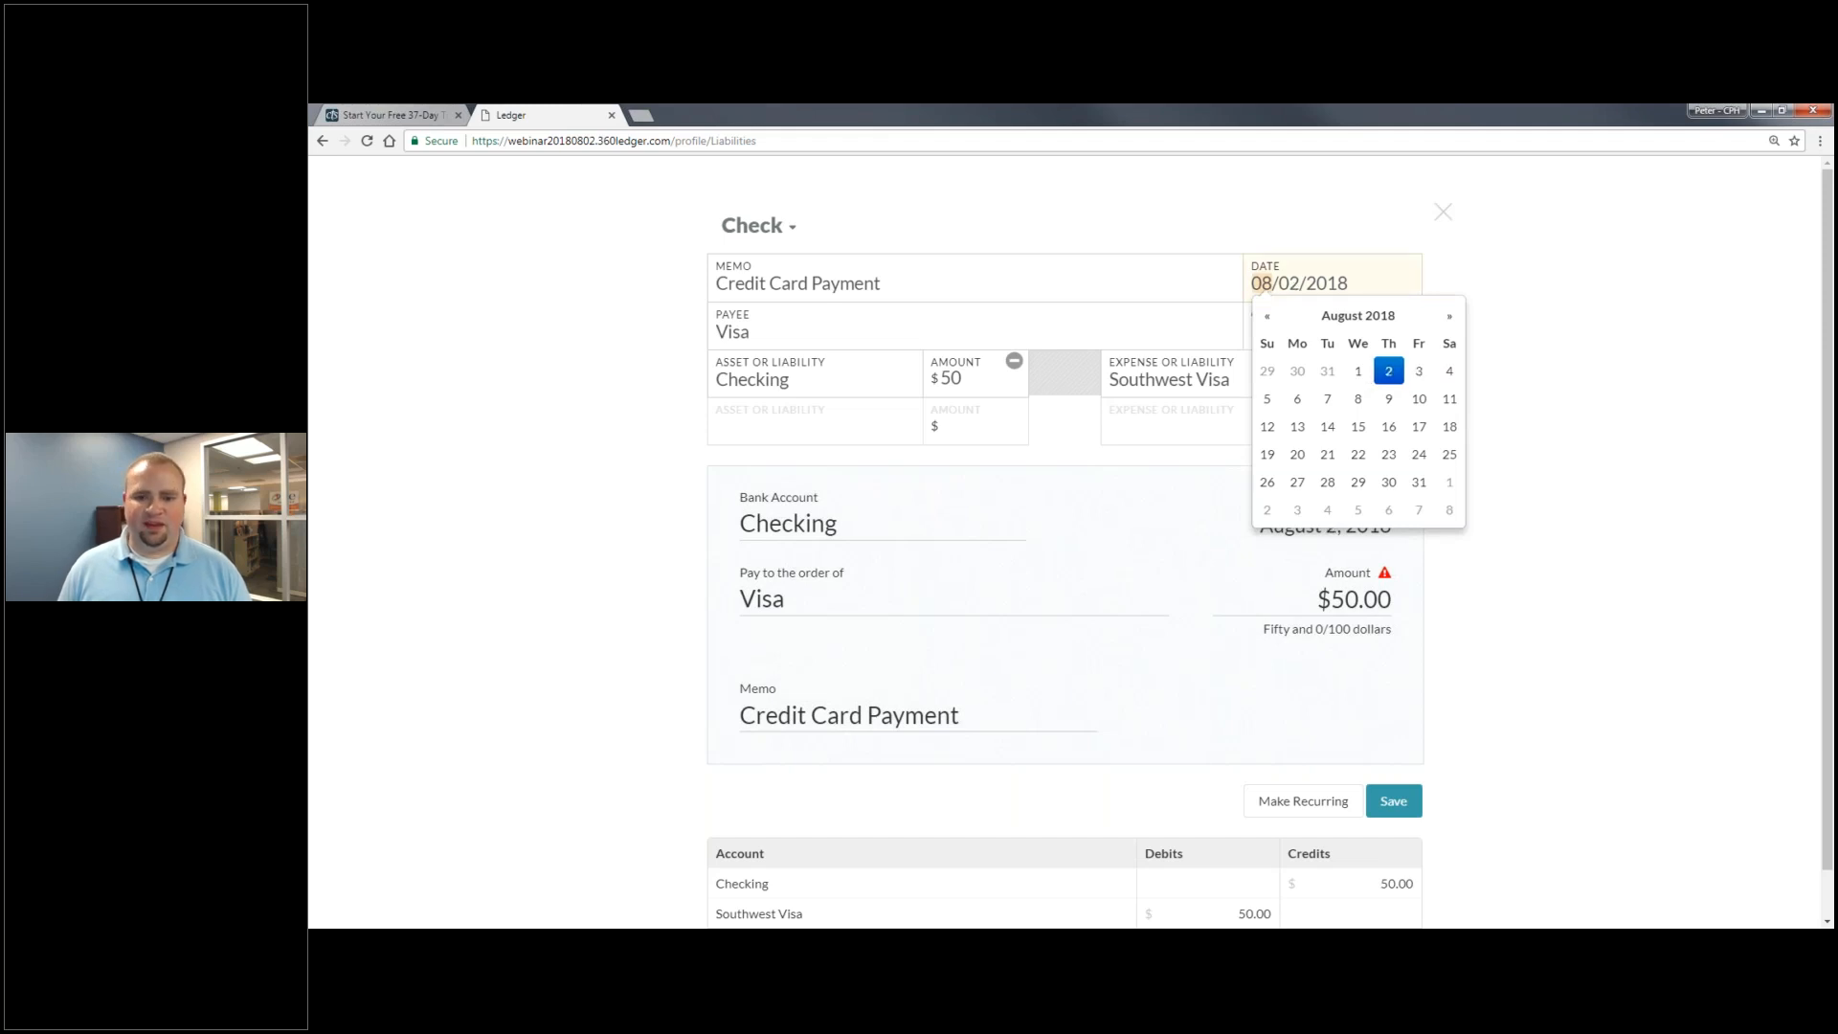
click(1202, 425)
click(1344, 378)
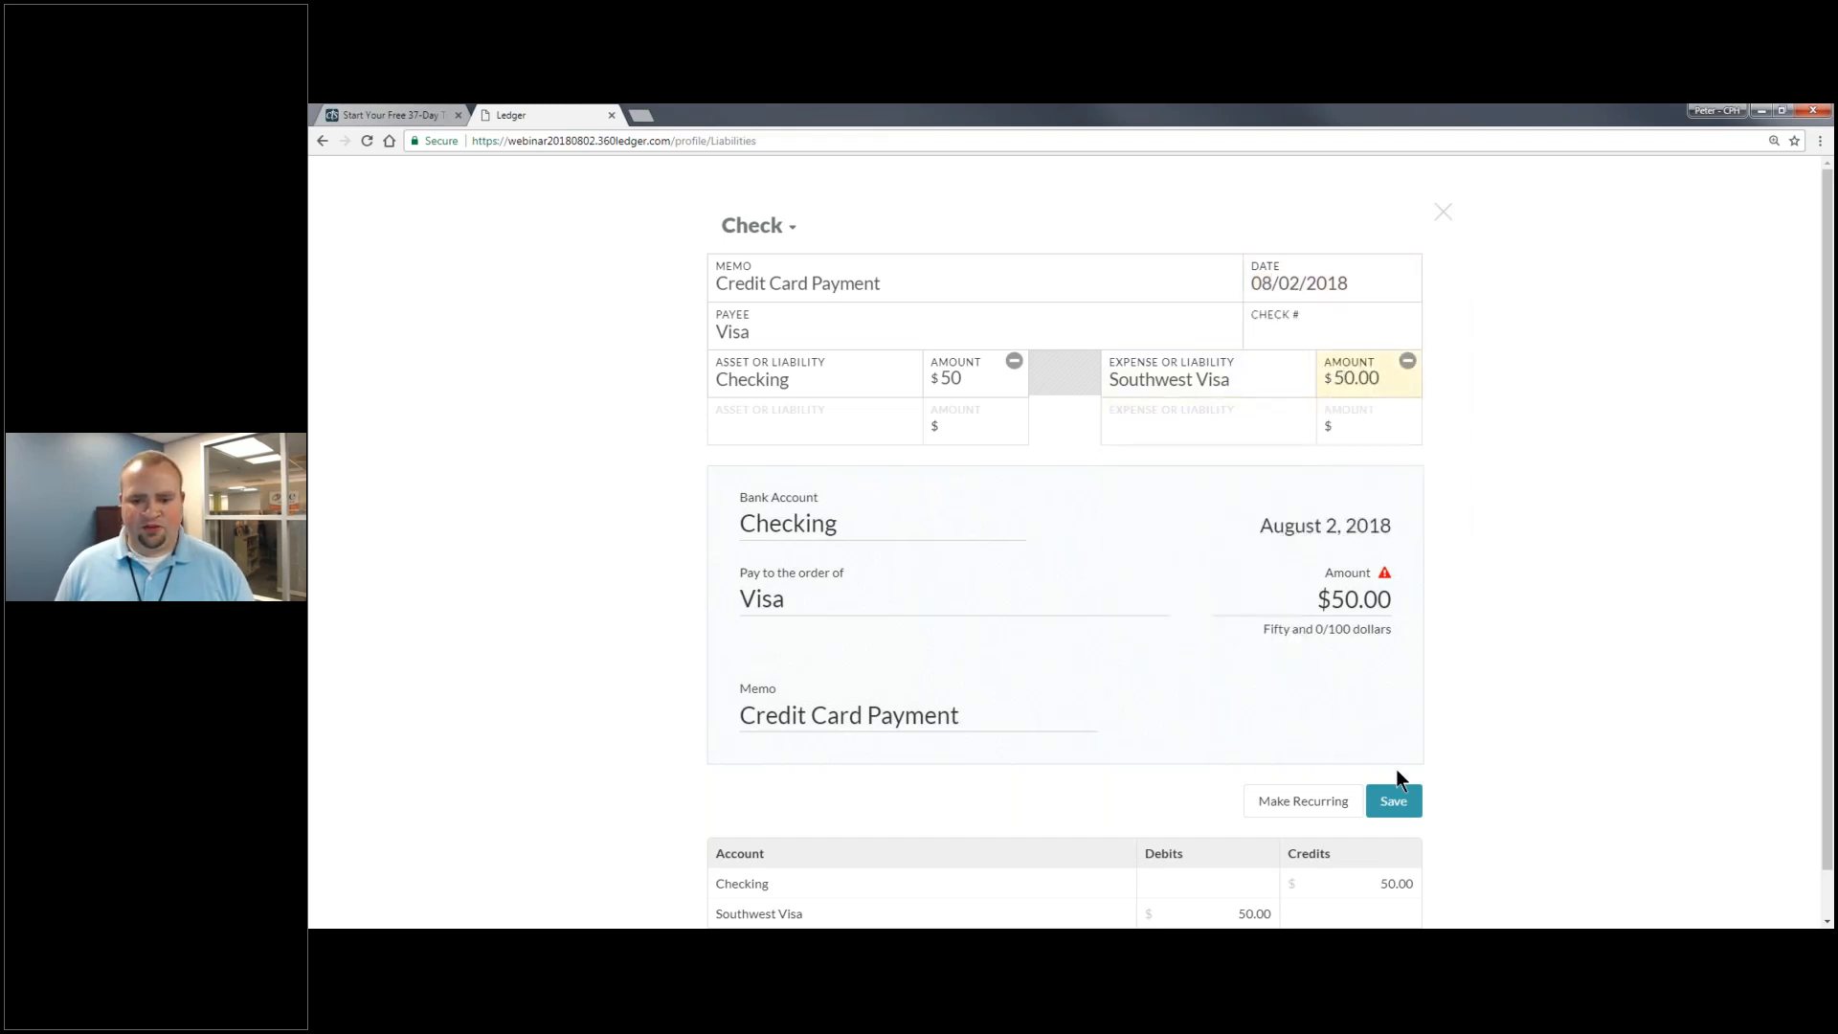
scroll(967, 846, down, 1)
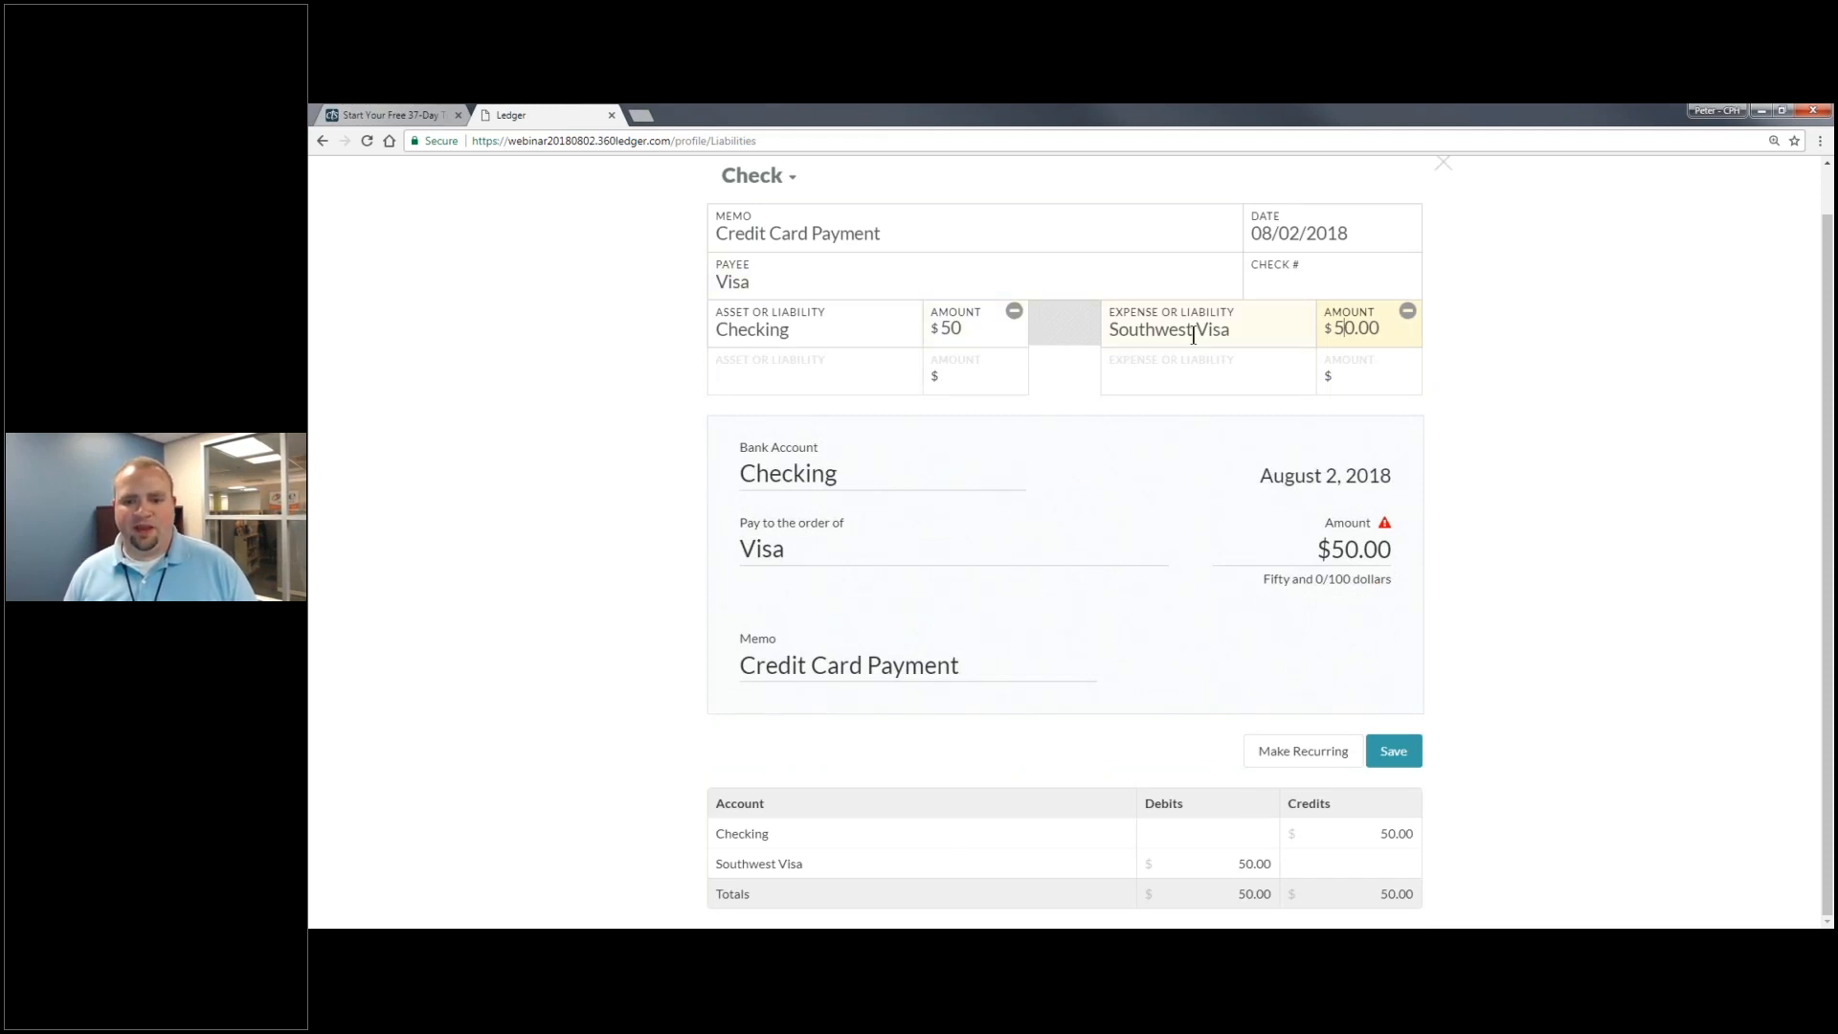
click(1405, 754)
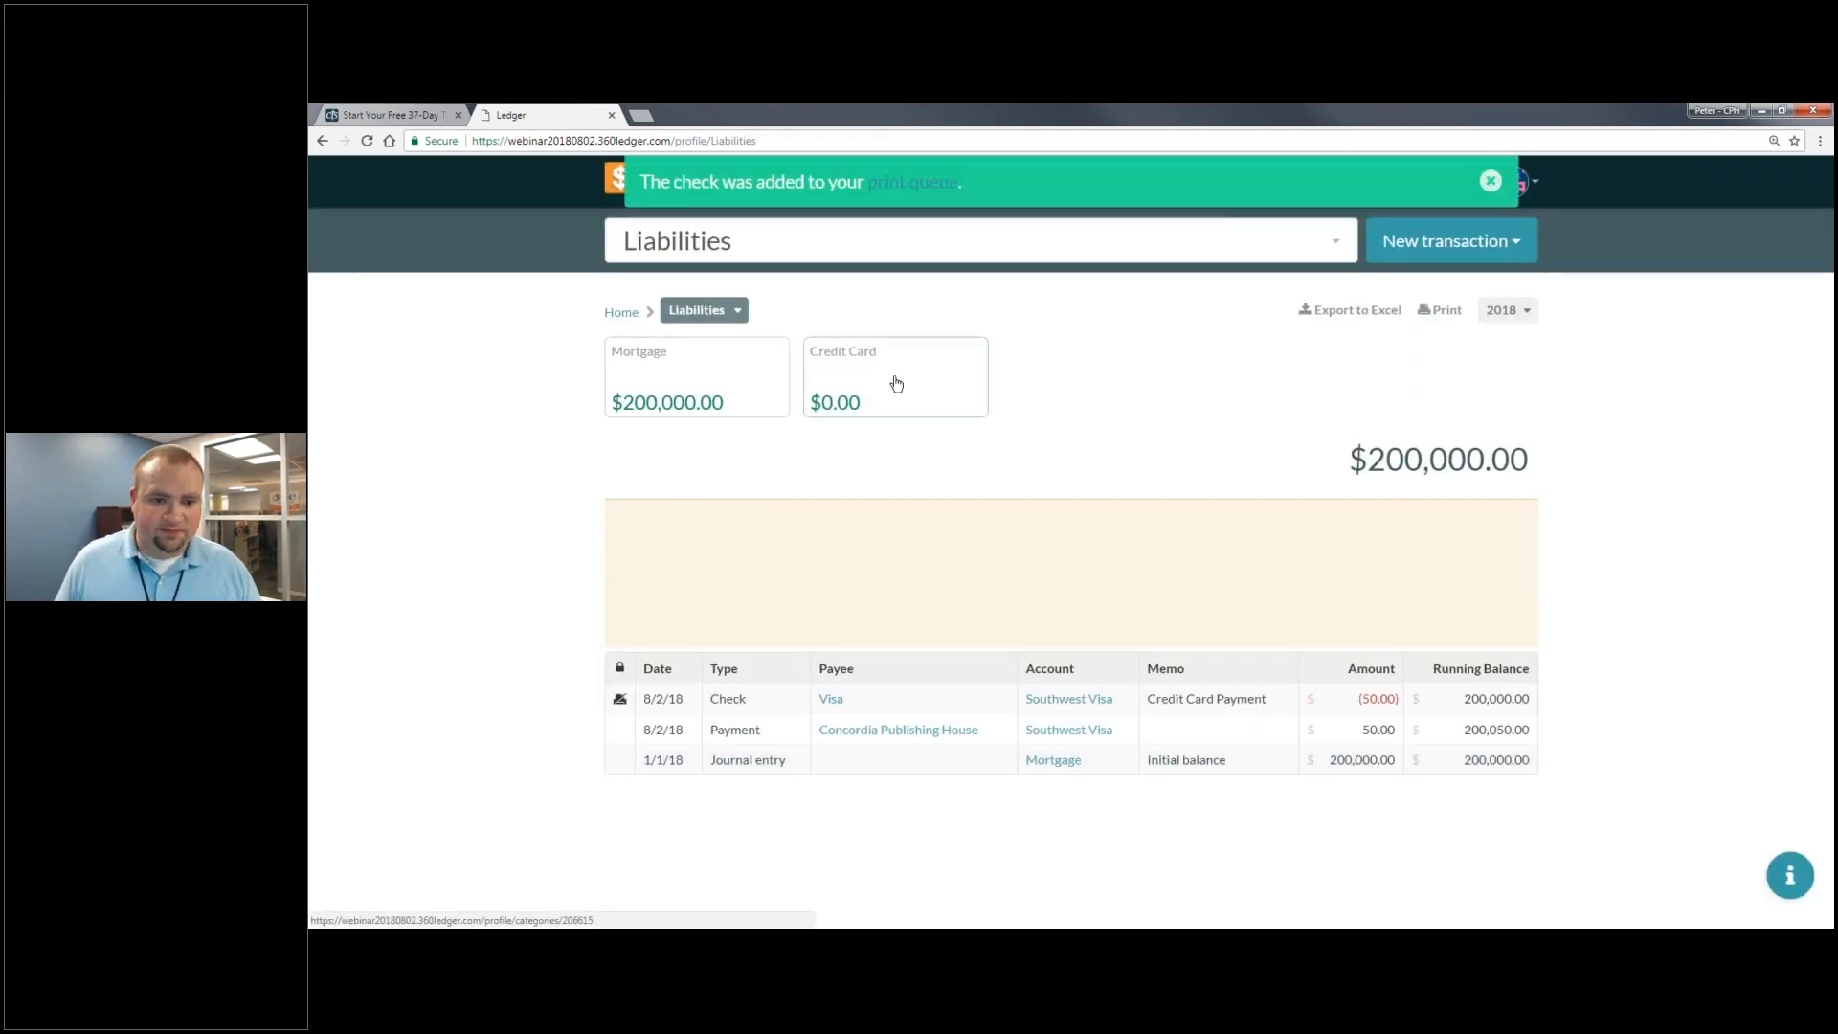
- Review the Southwest Visa and Checking account ledgers after the payment
click(895, 384)
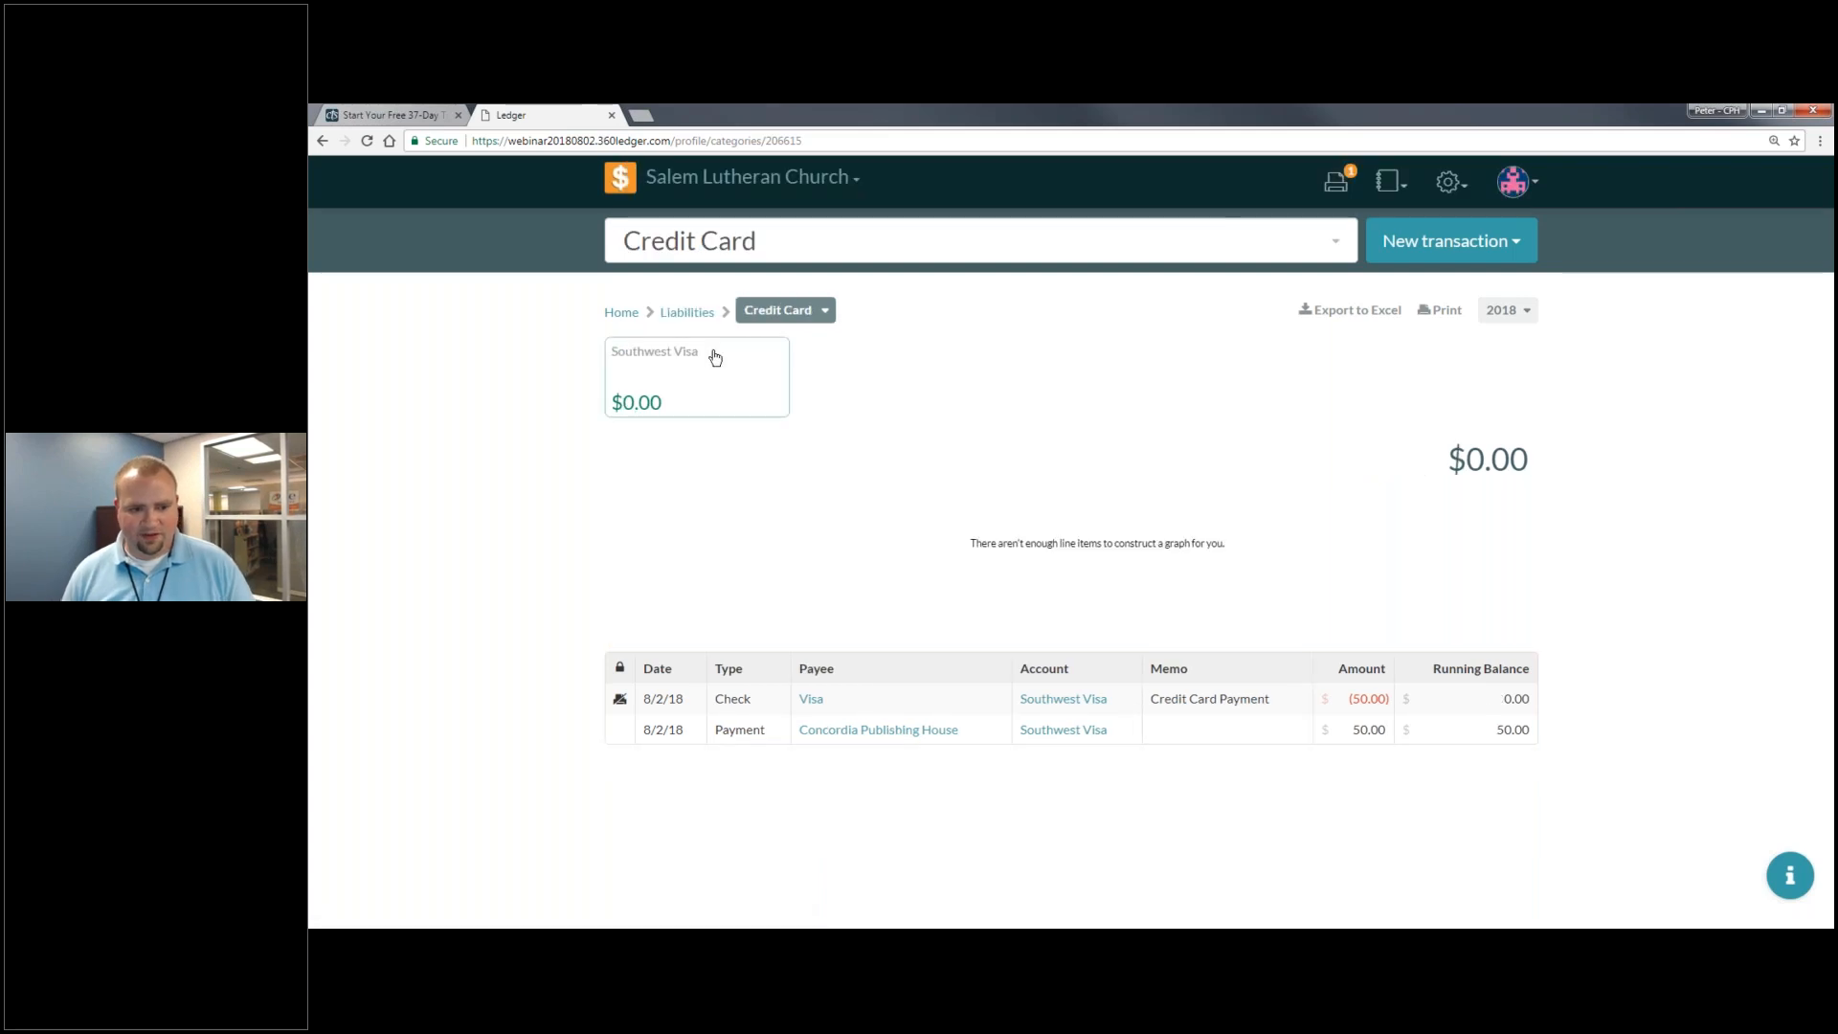
click(716, 381)
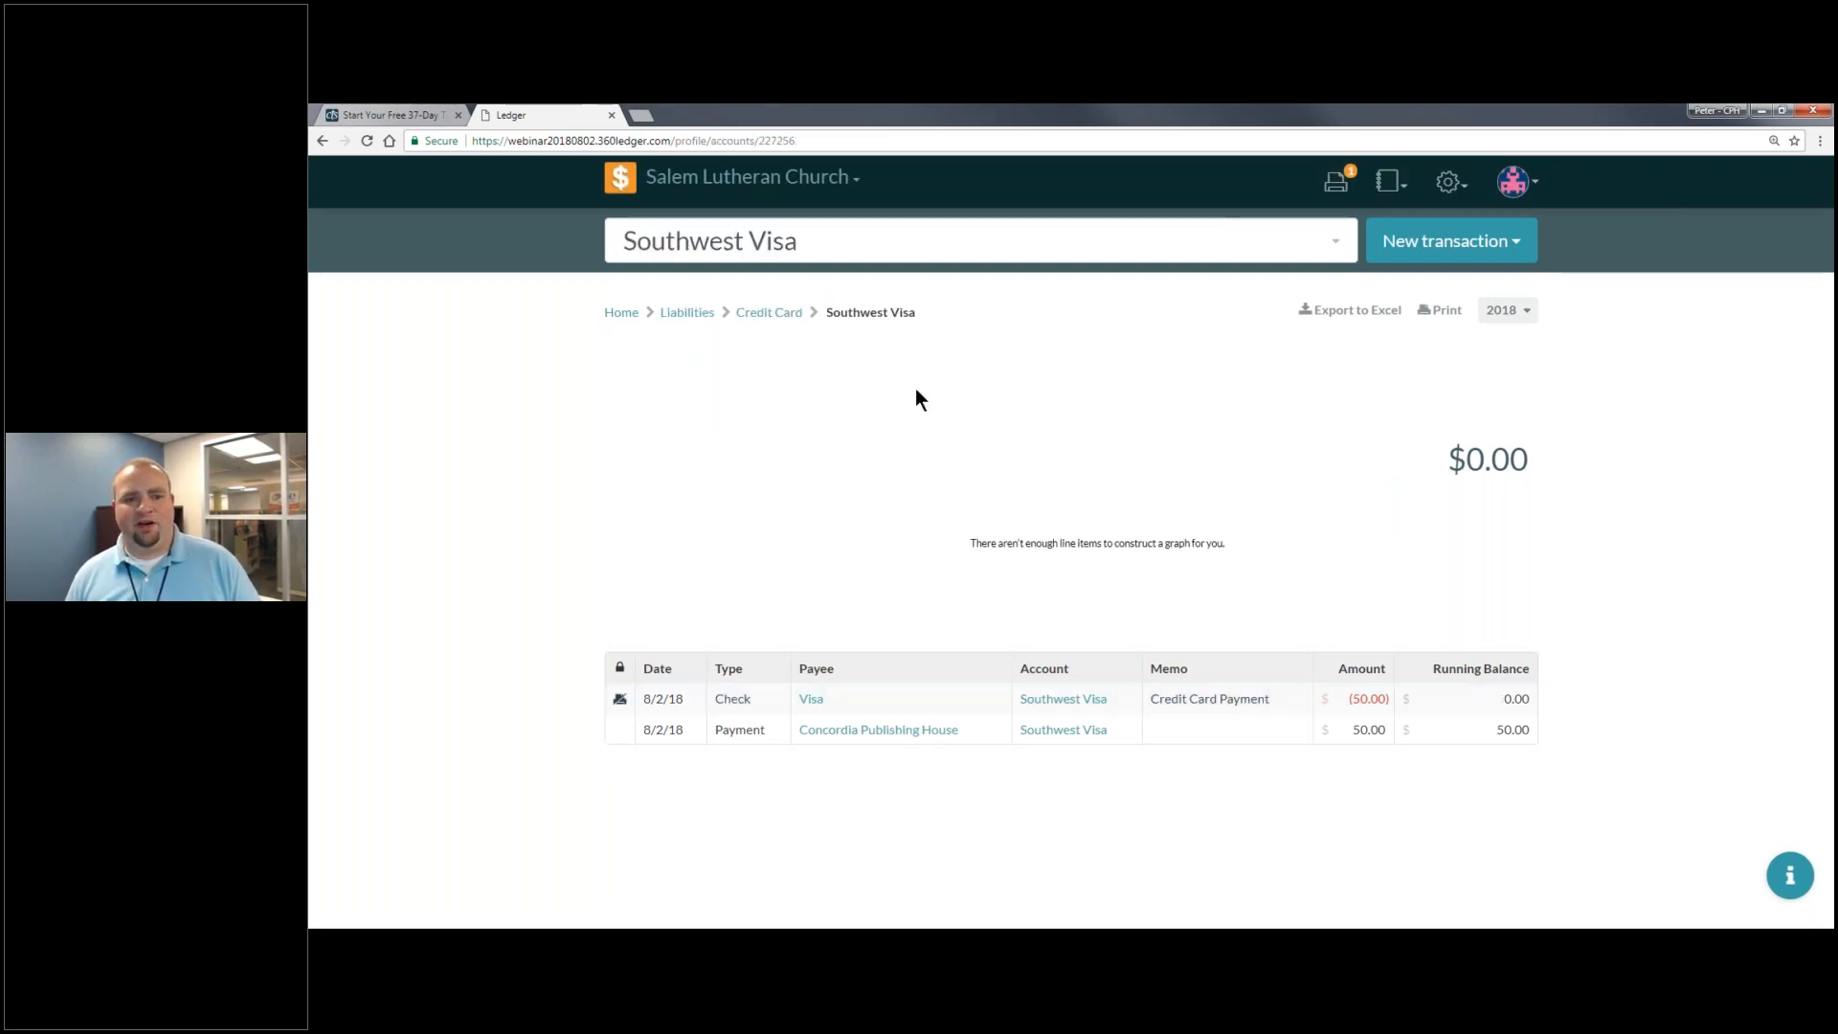
click(702, 239)
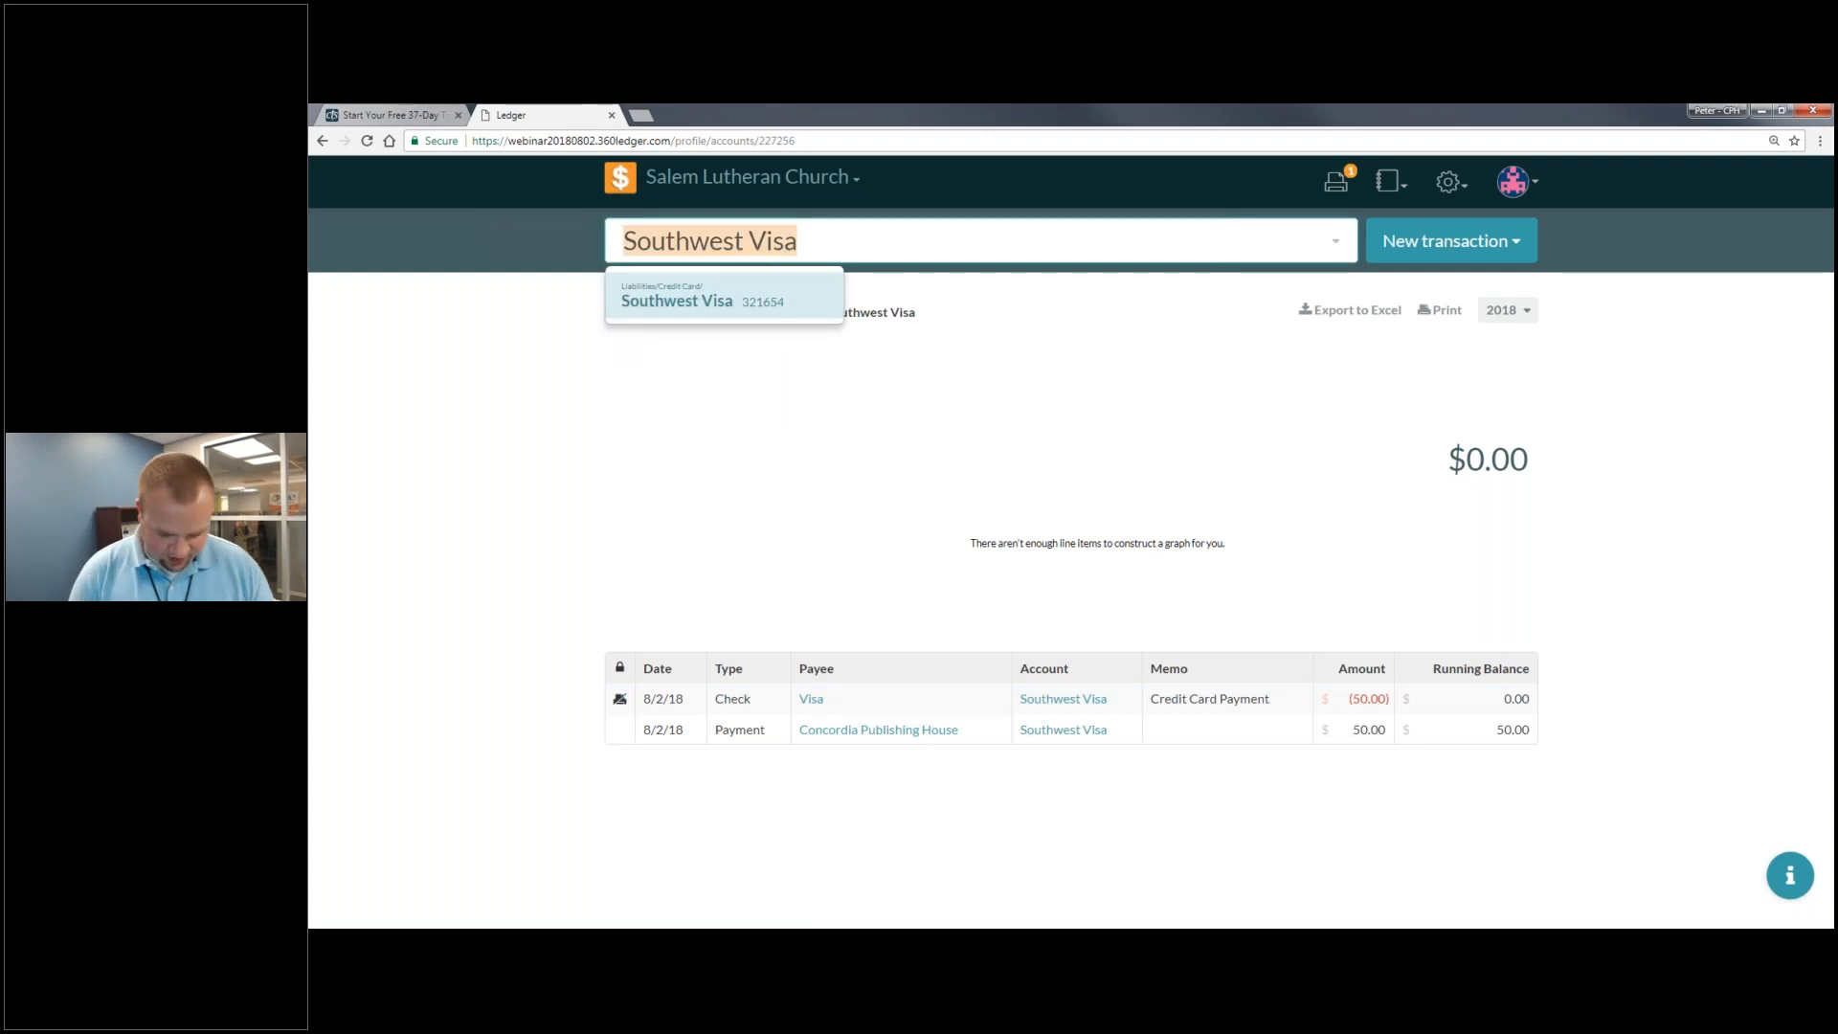
text(Check)
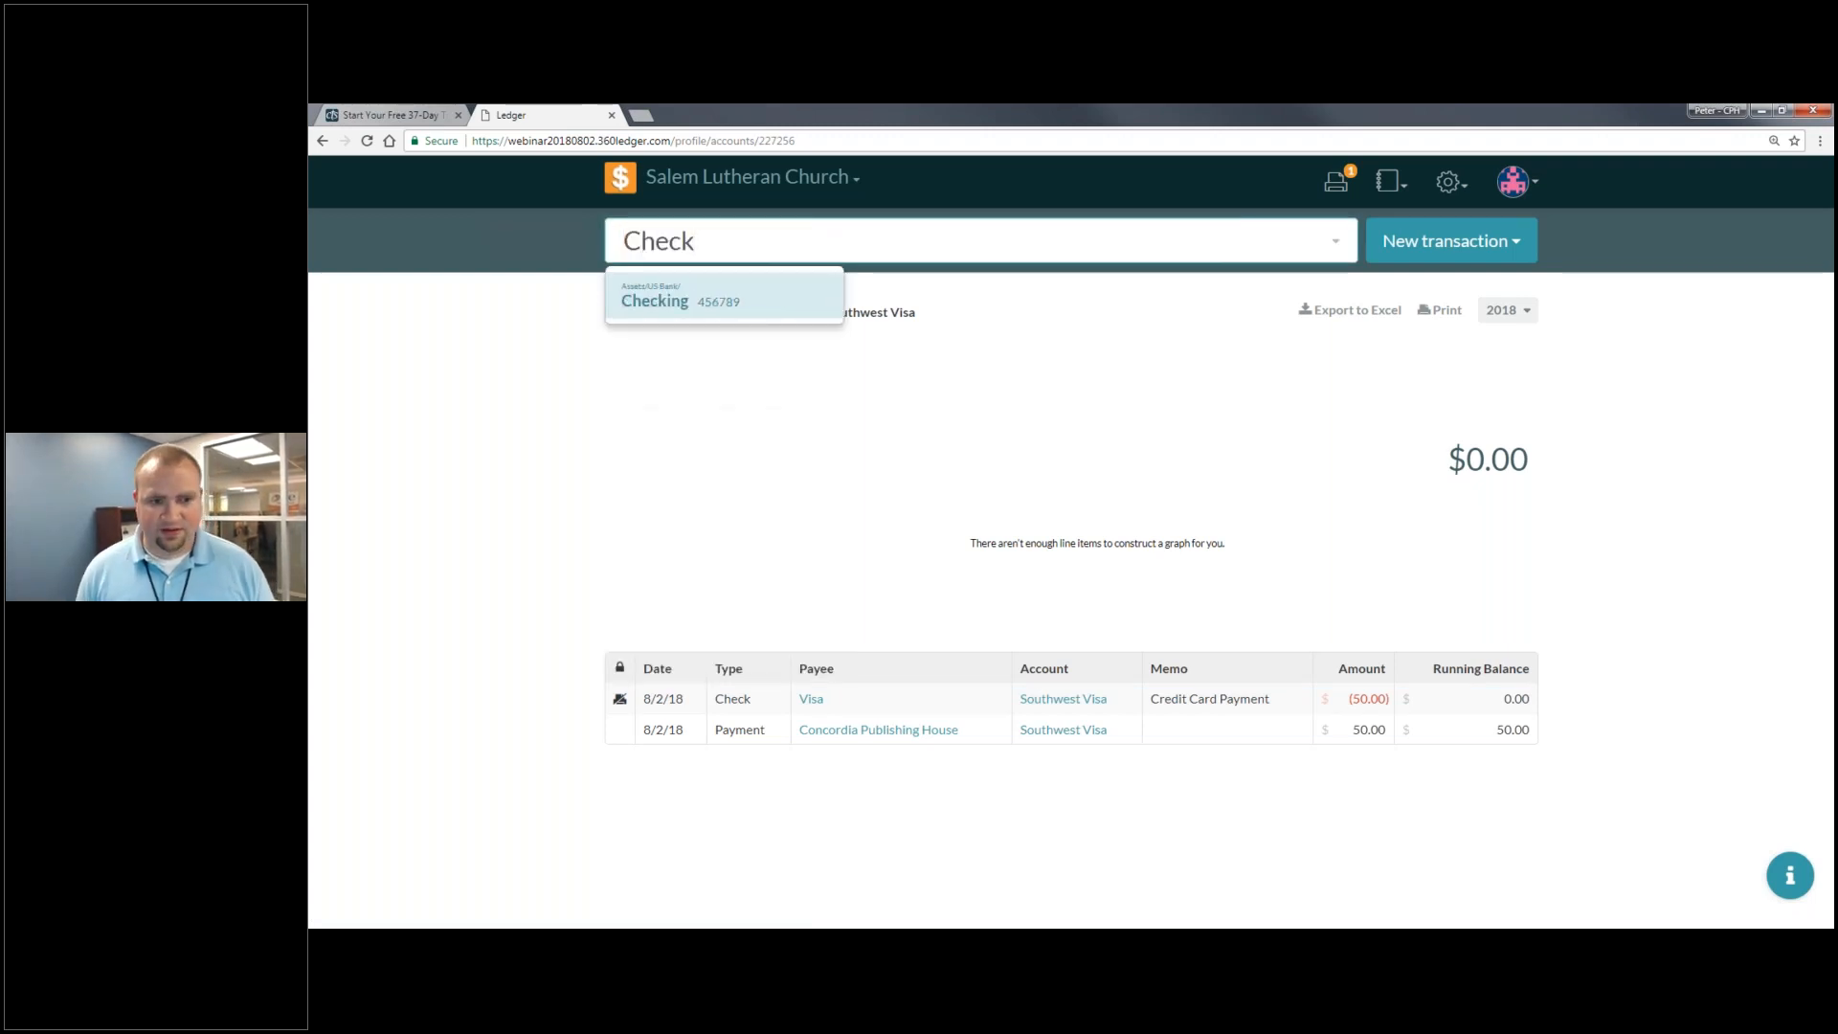
click(783, 296)
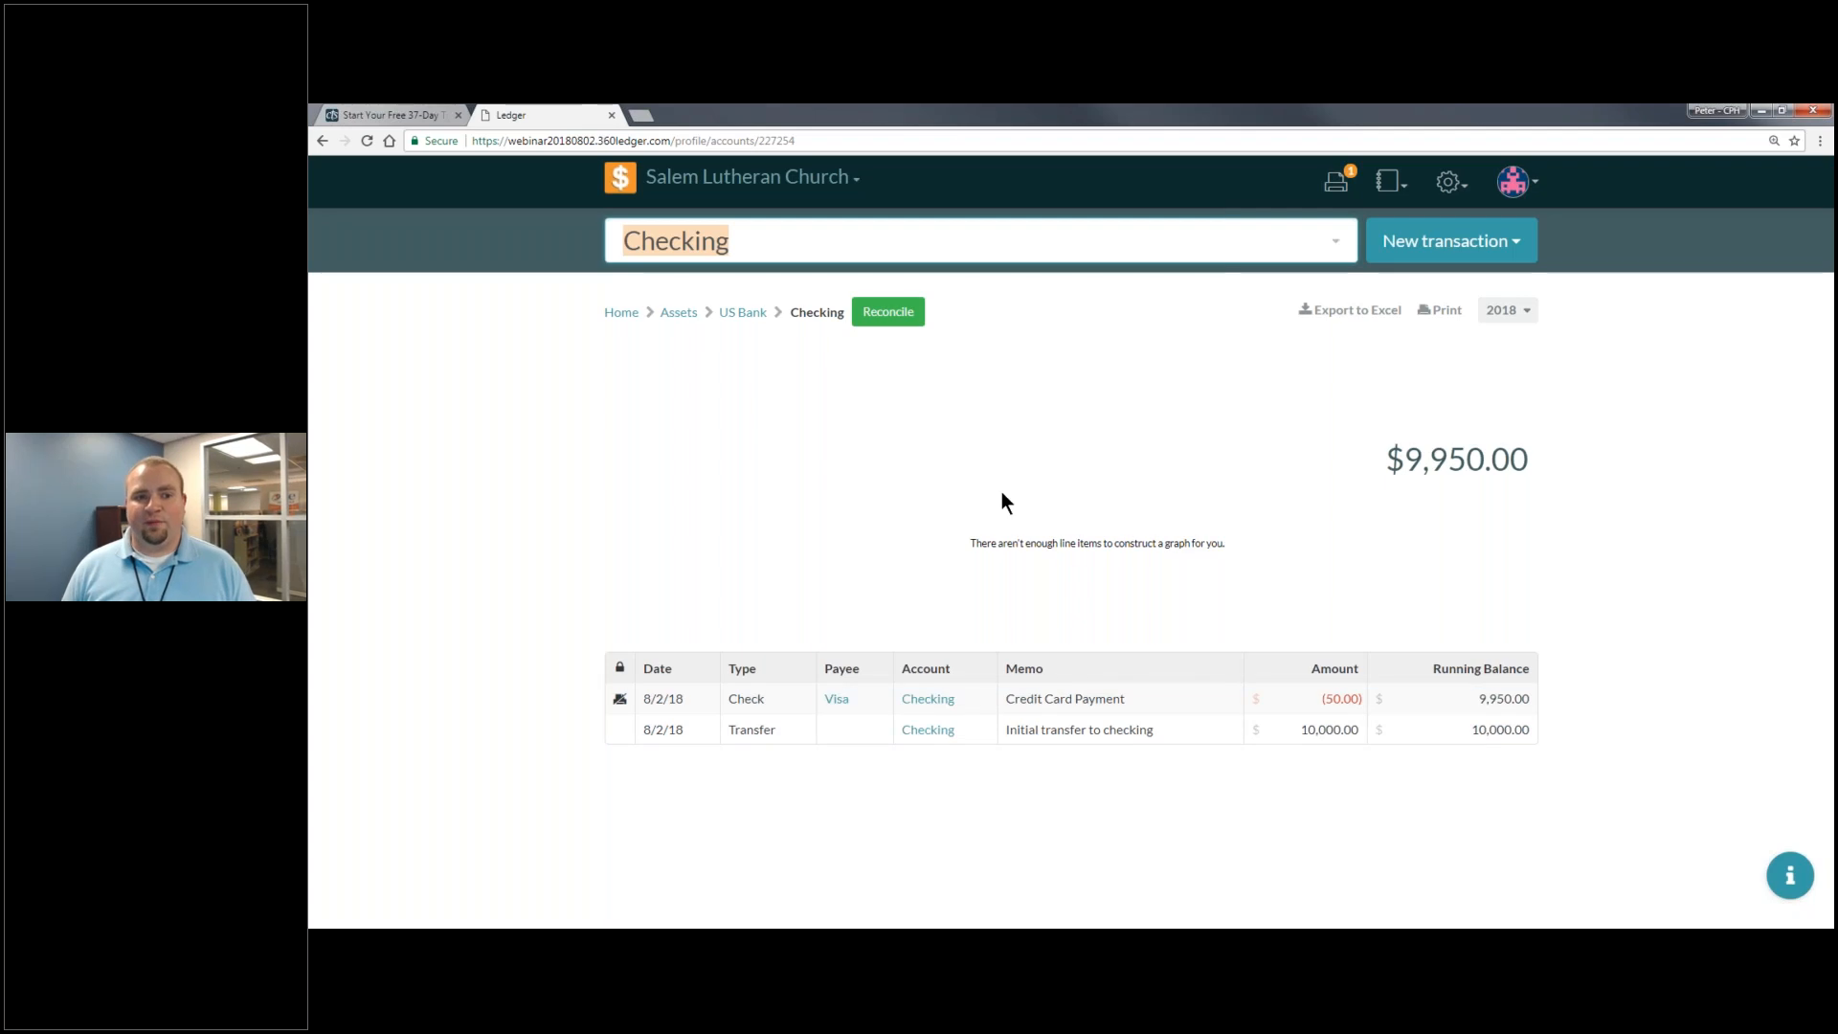
- Return to the Home dashboard showing assets $249,950 and expenses $50
click(605, 181)
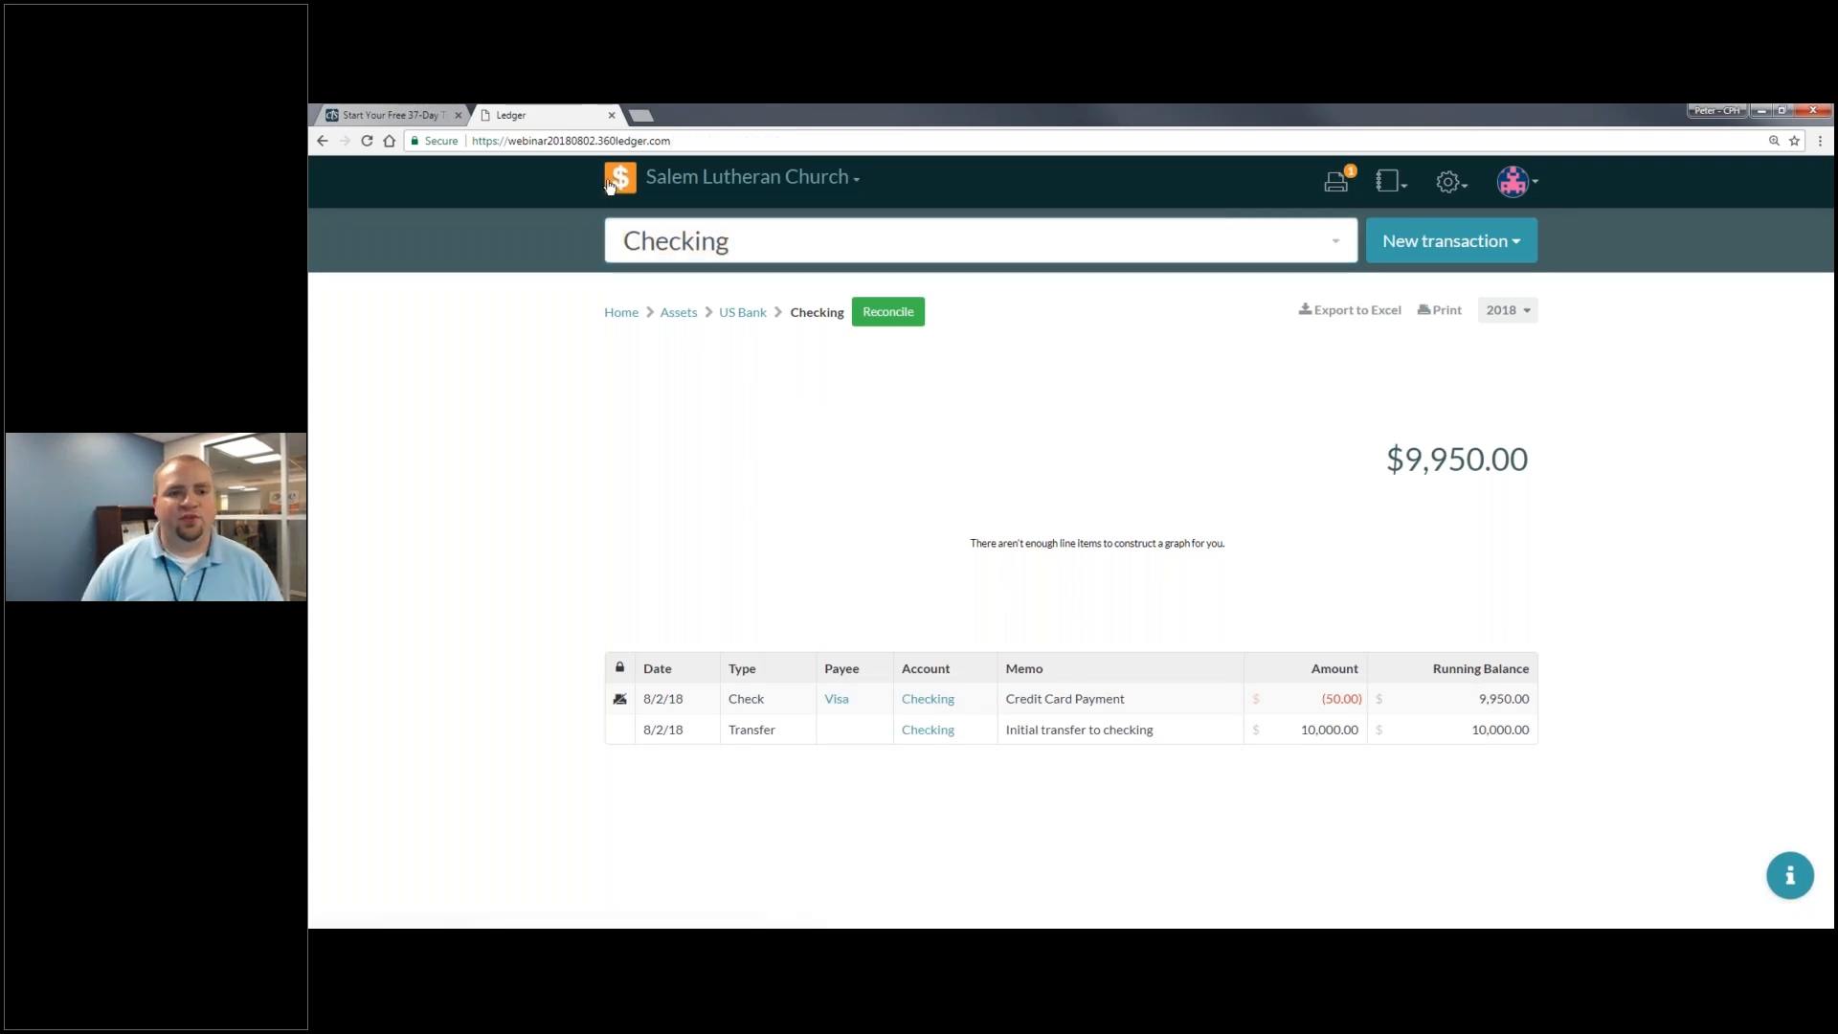
scroll(1064, 756, down, 2)
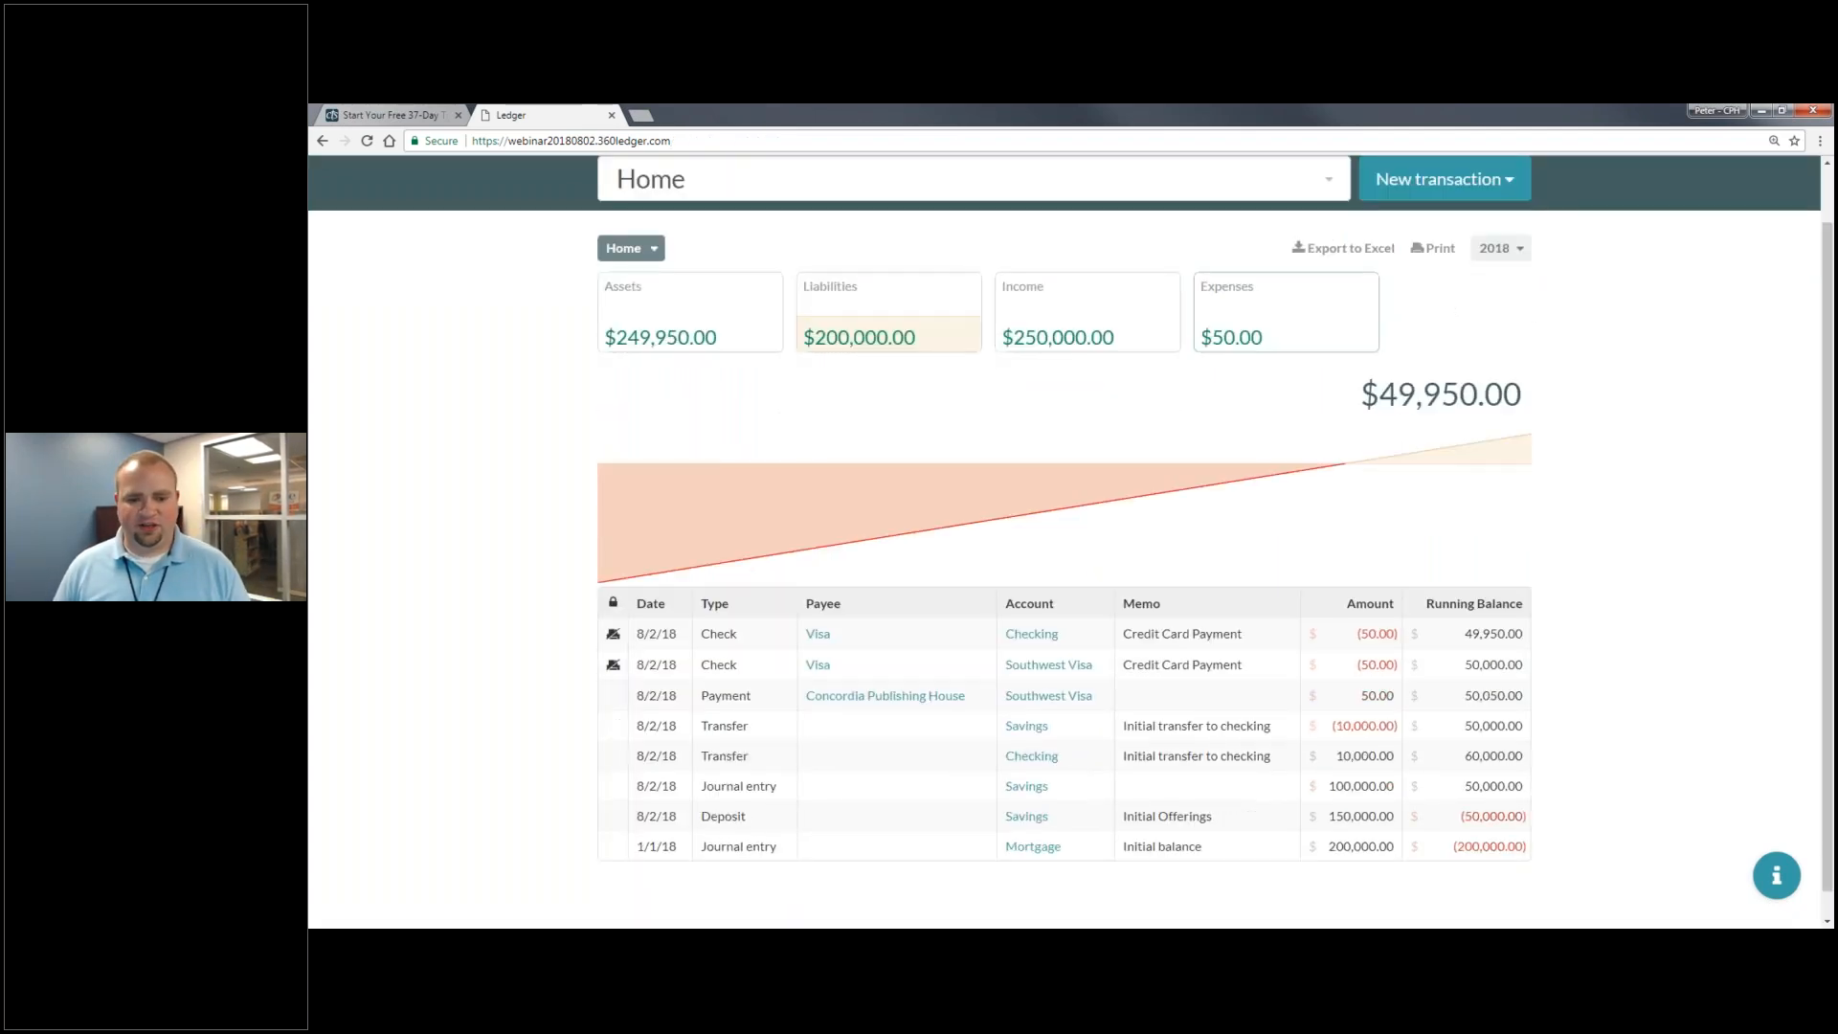
scroll(1065, 675, up, 2)
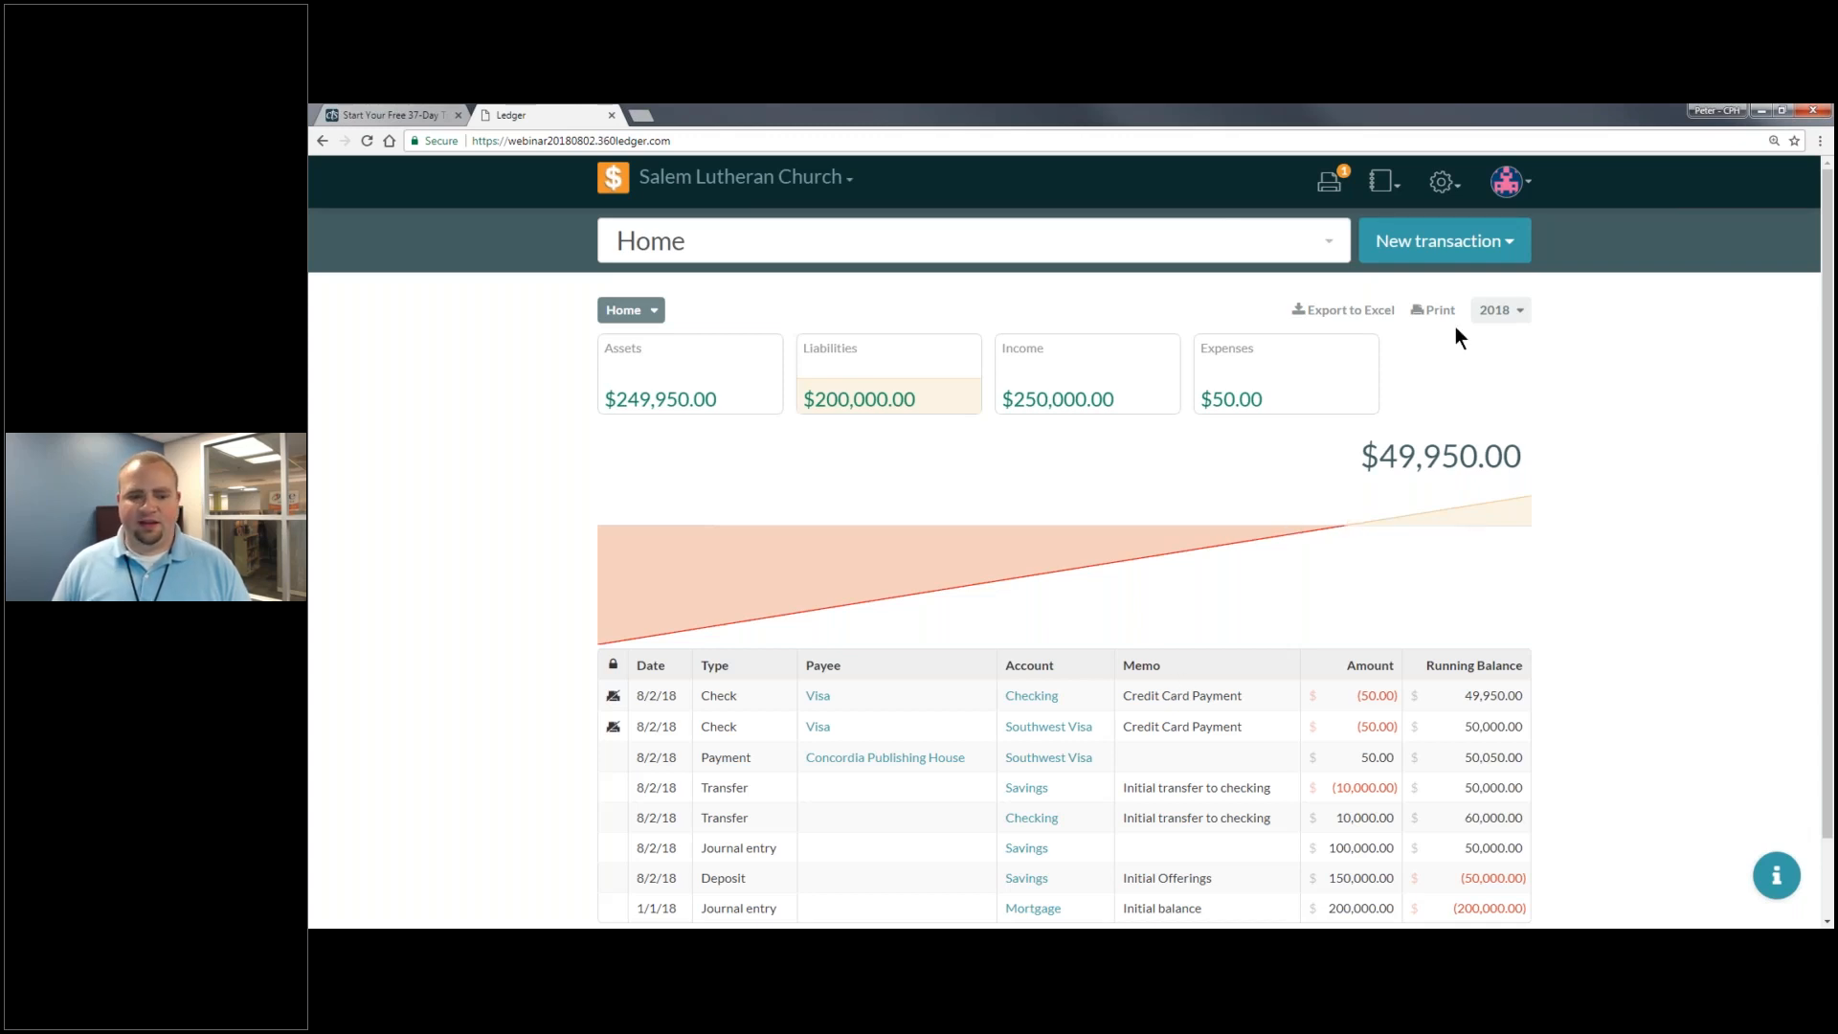
- Glance at the new-transaction types and the $50 Visa check, then open the print queue
click(1524, 249)
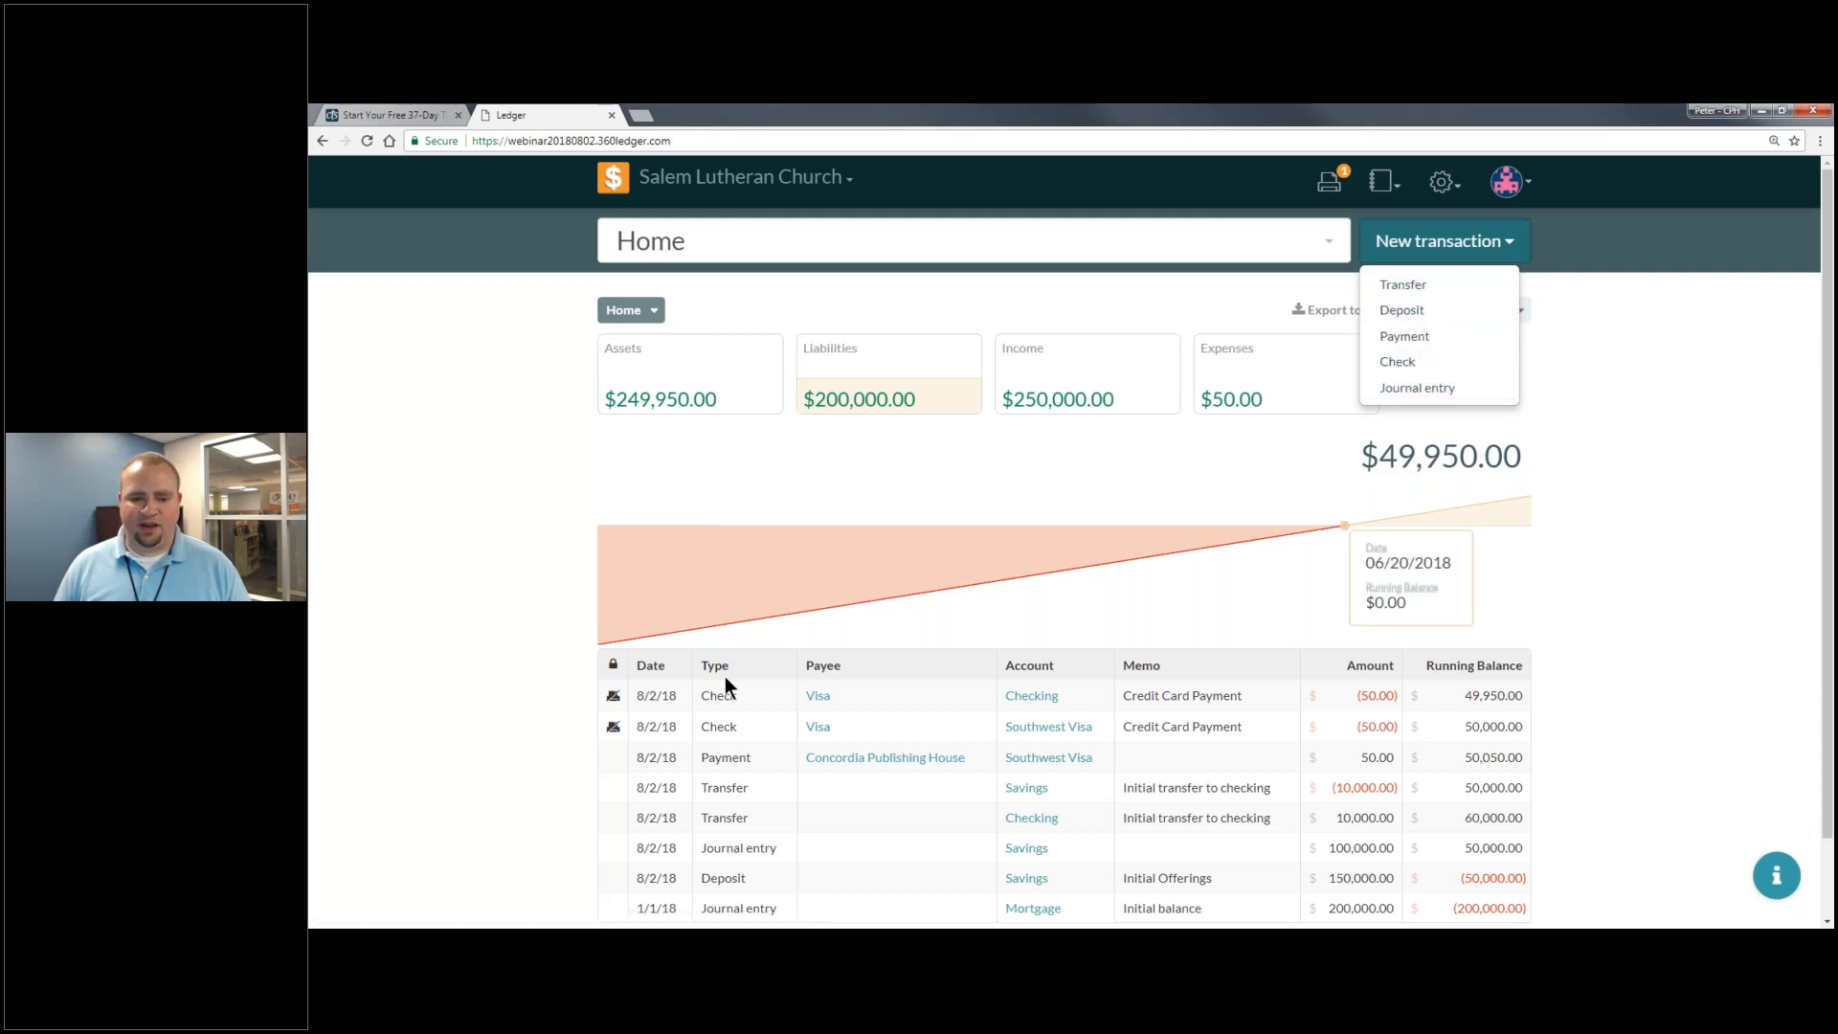
click(727, 720)
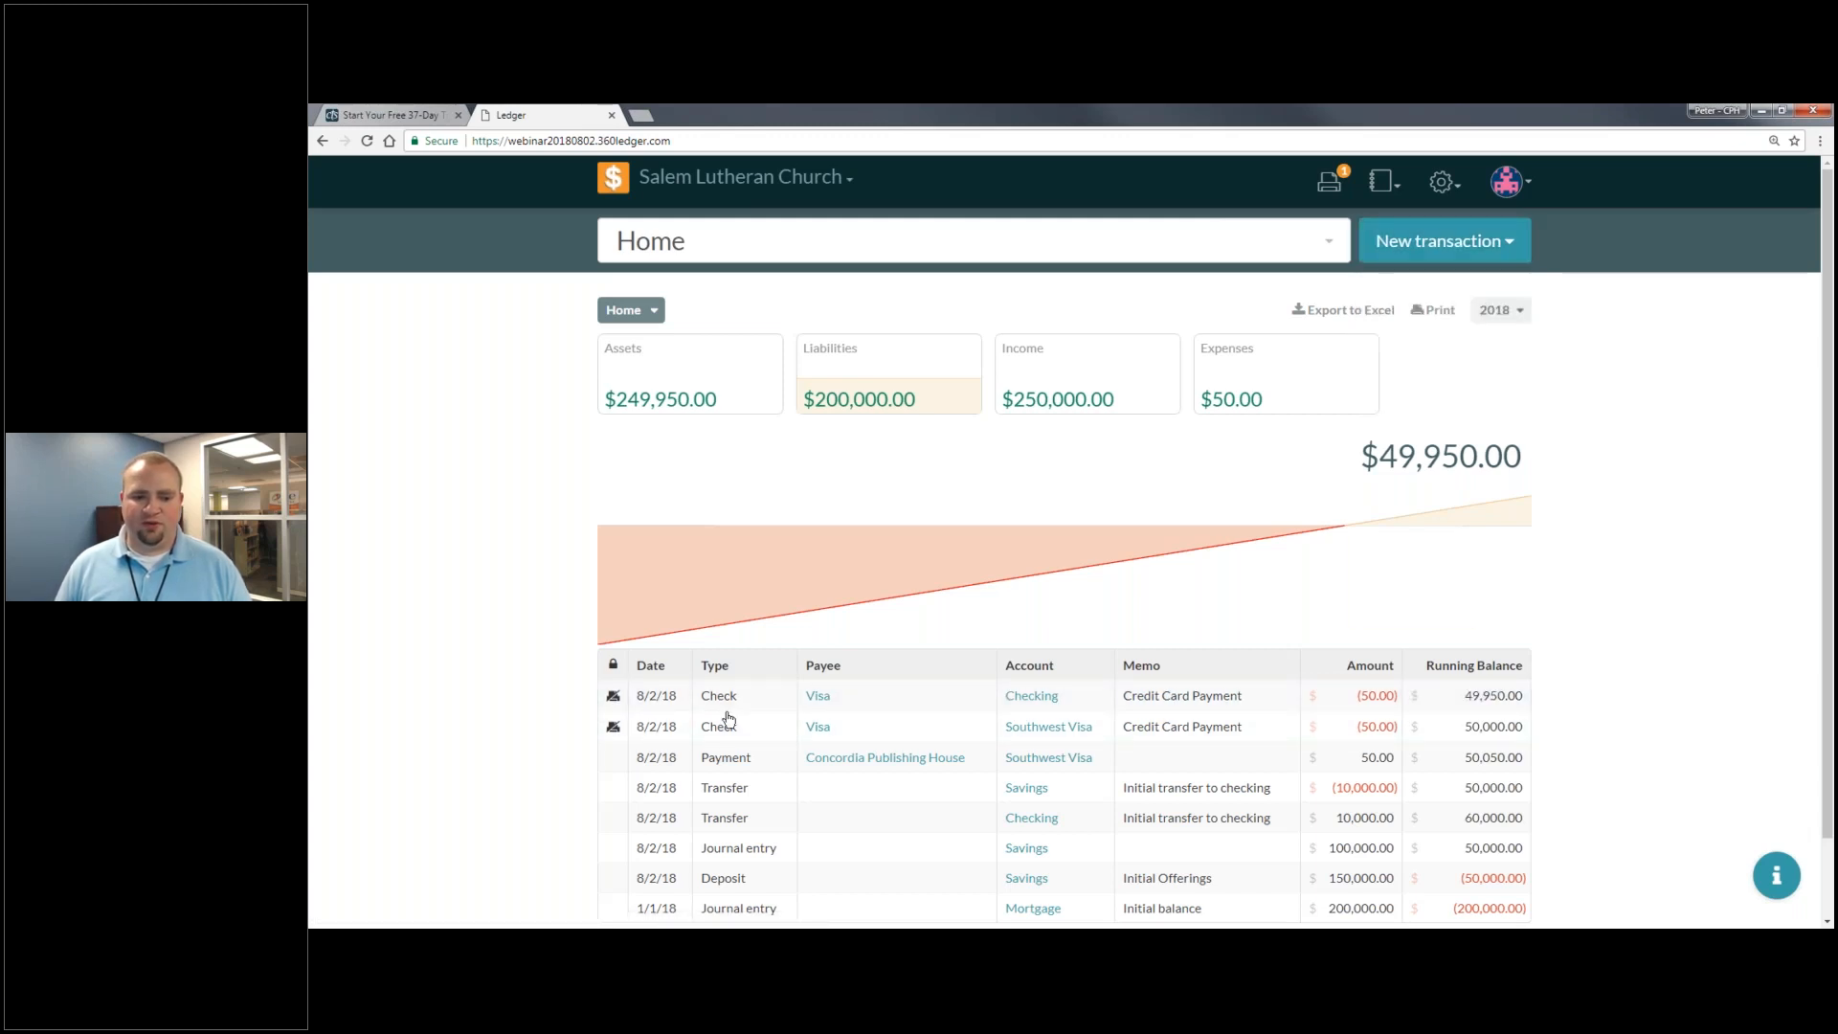
click(727, 720)
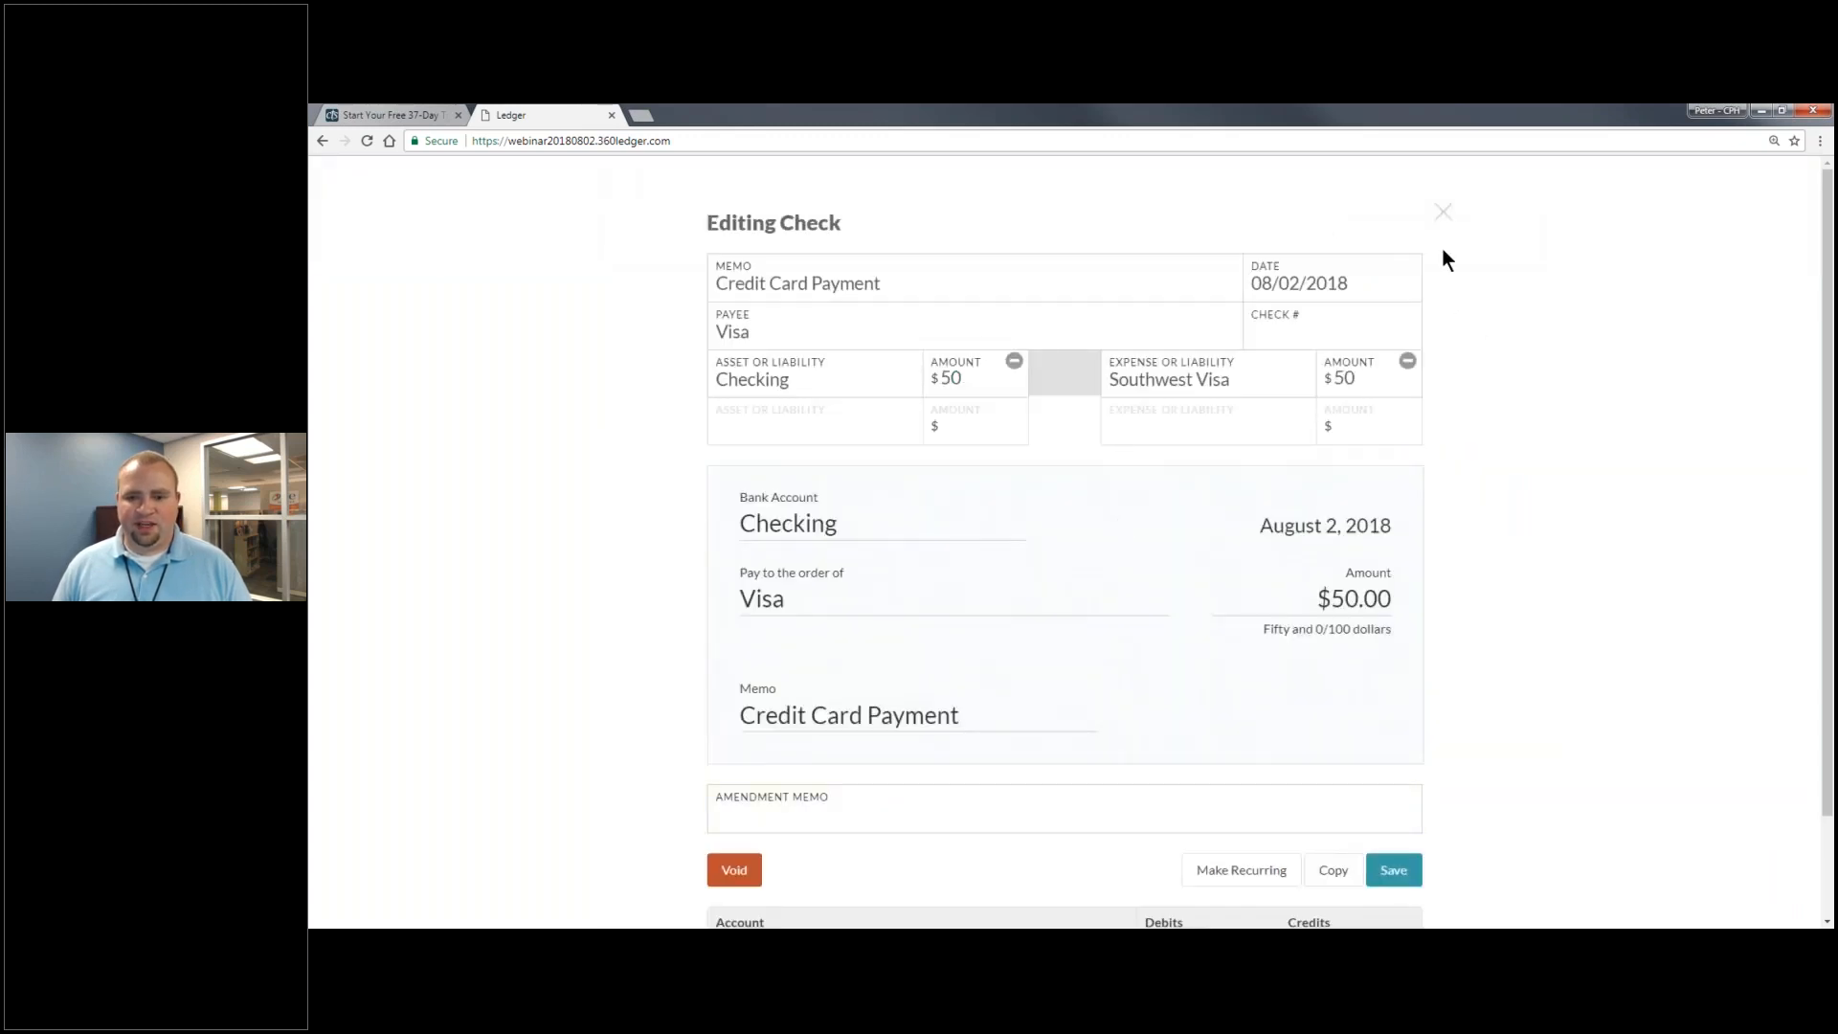
click(1443, 211)
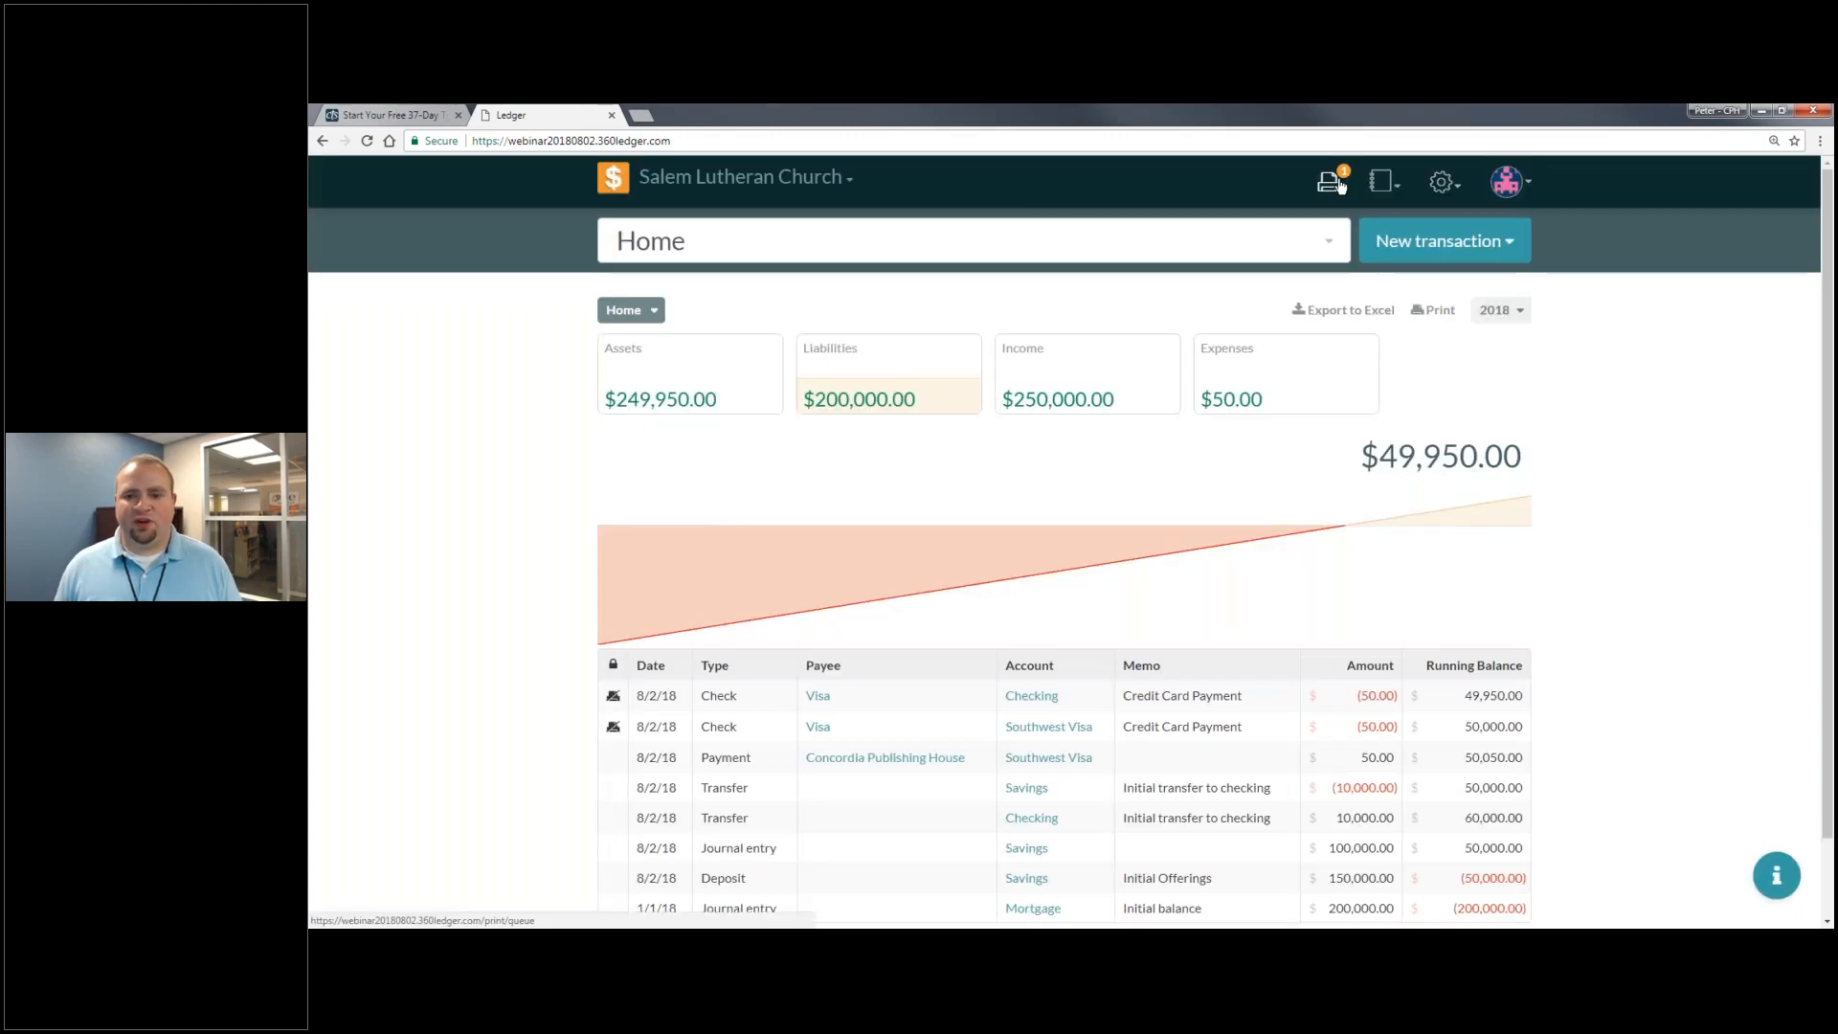
click(1332, 182)
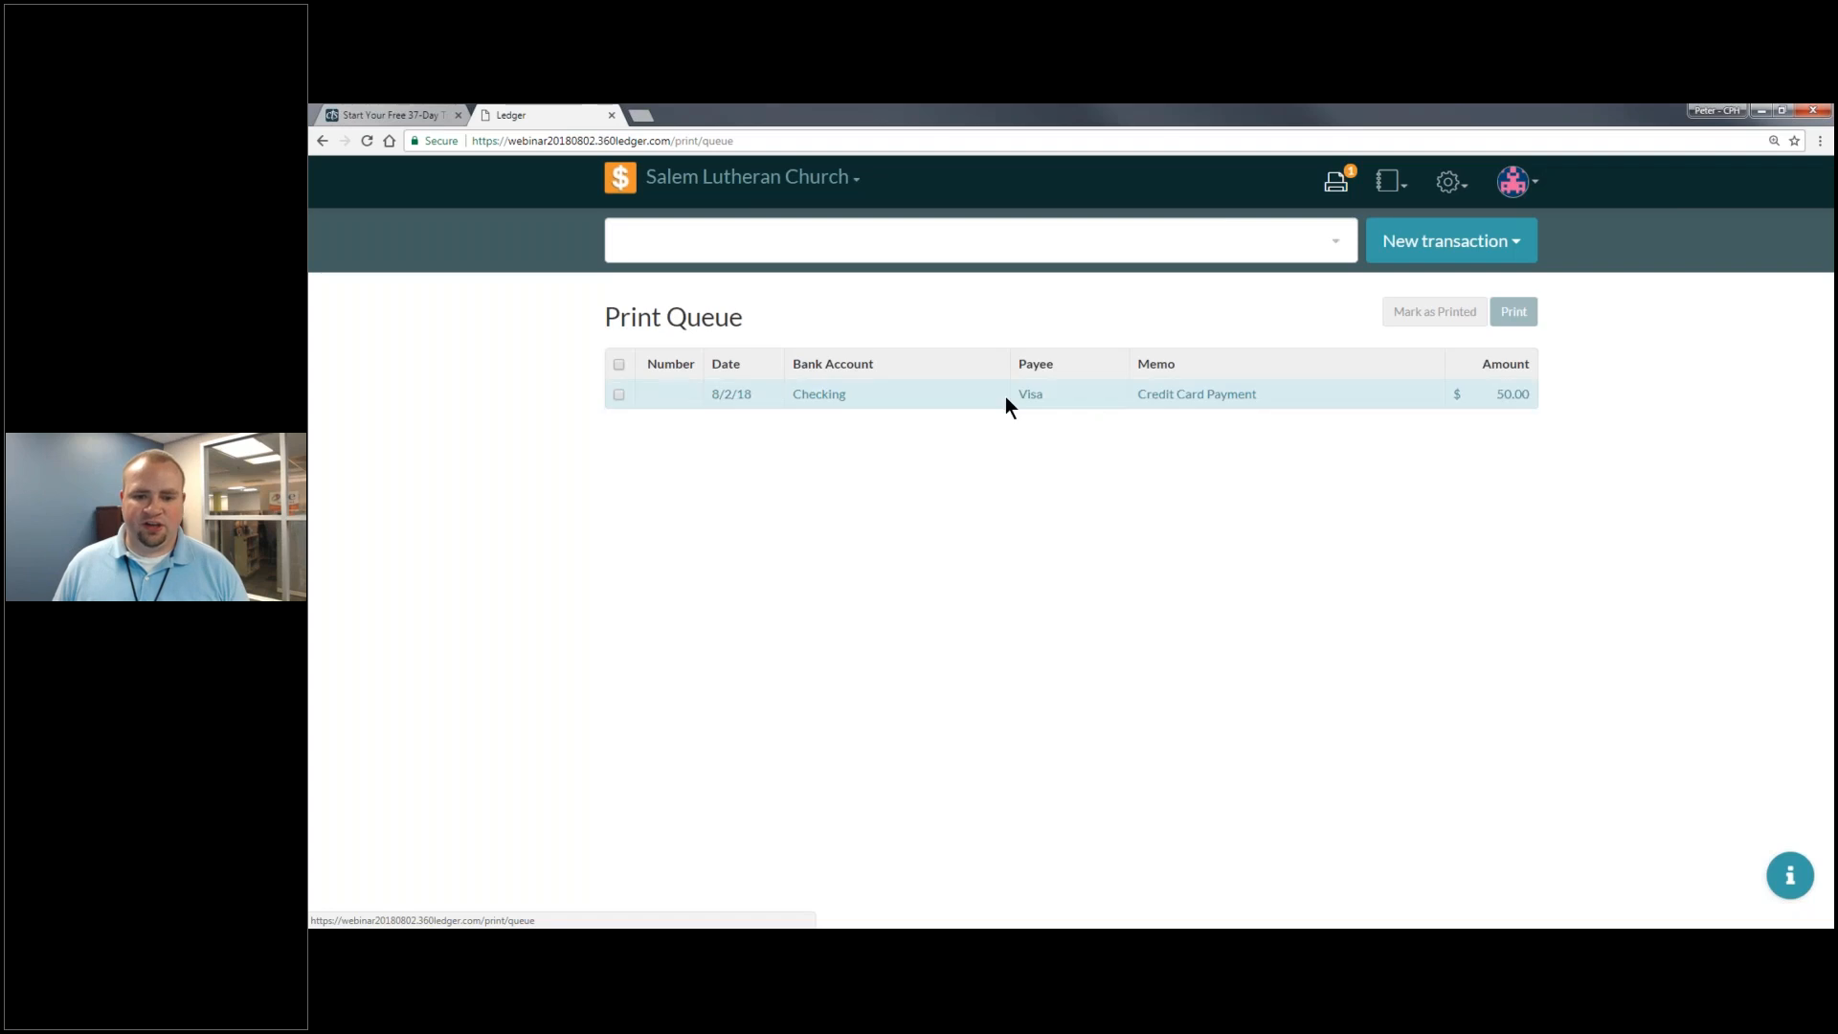
- Select the $50.00 Visa check in the Print Queue, preview it, and start printing
click(928, 405)
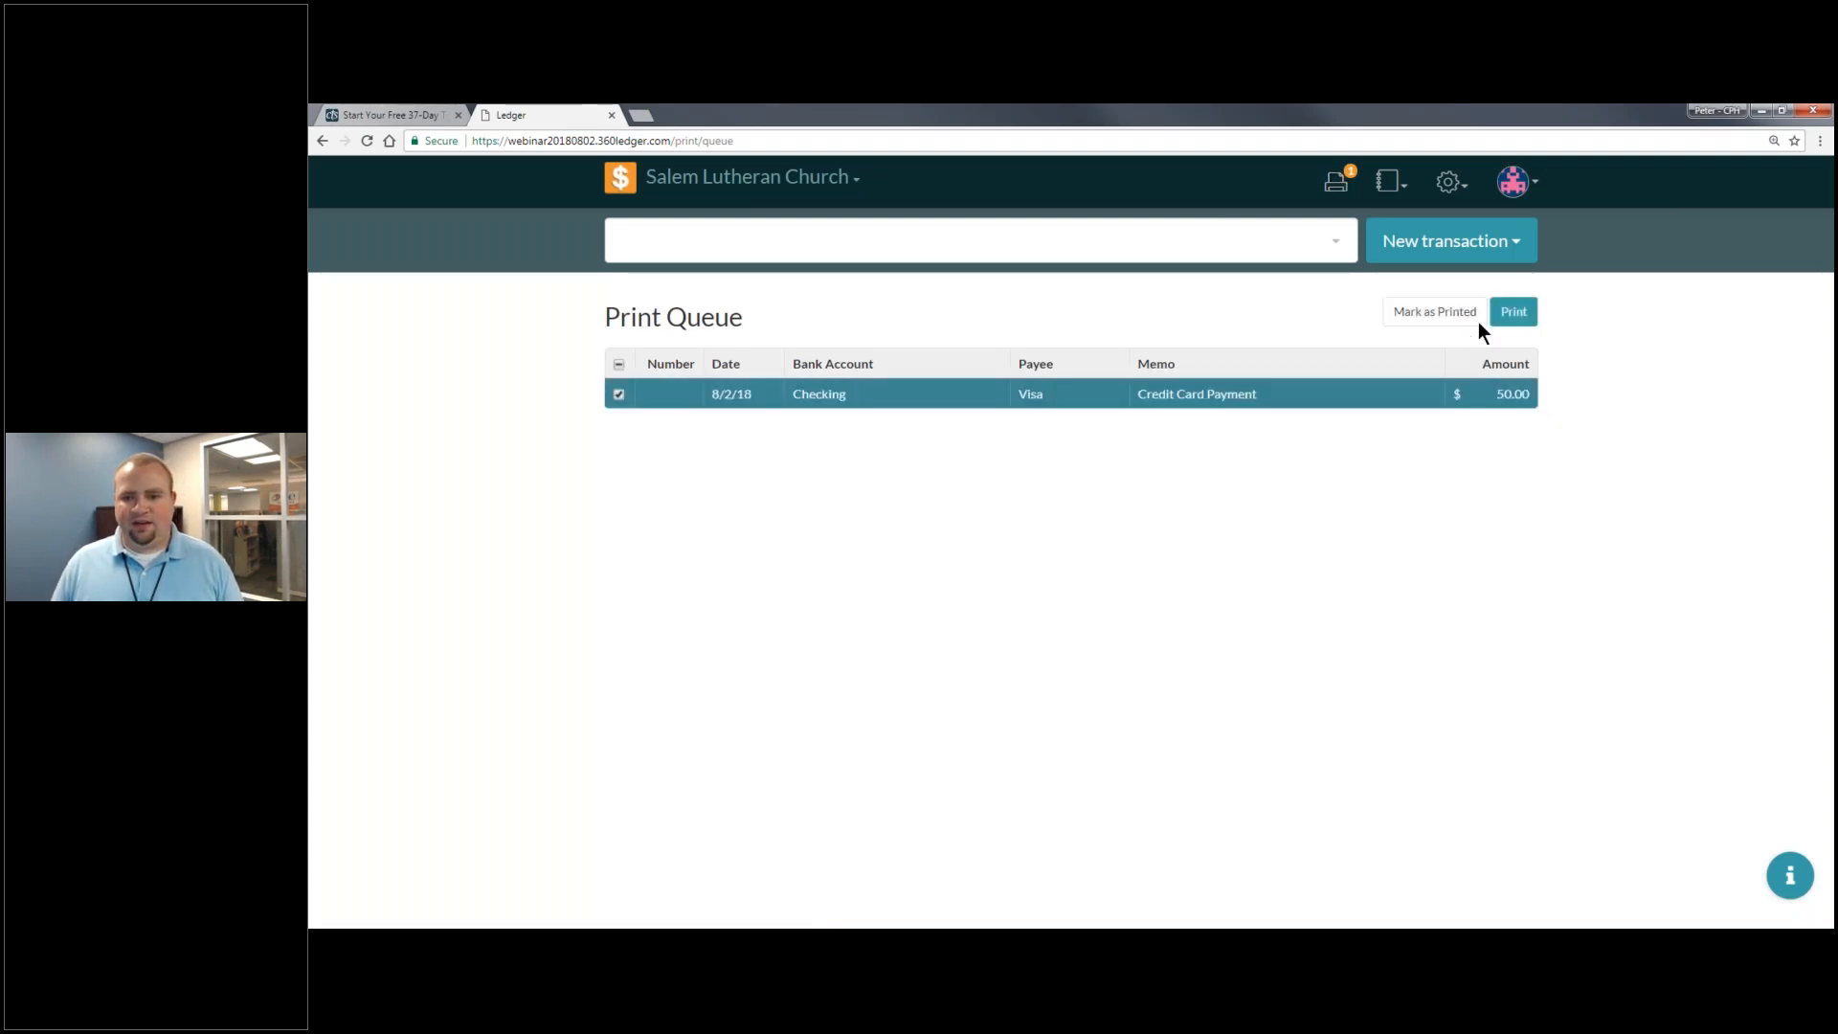
click(1514, 312)
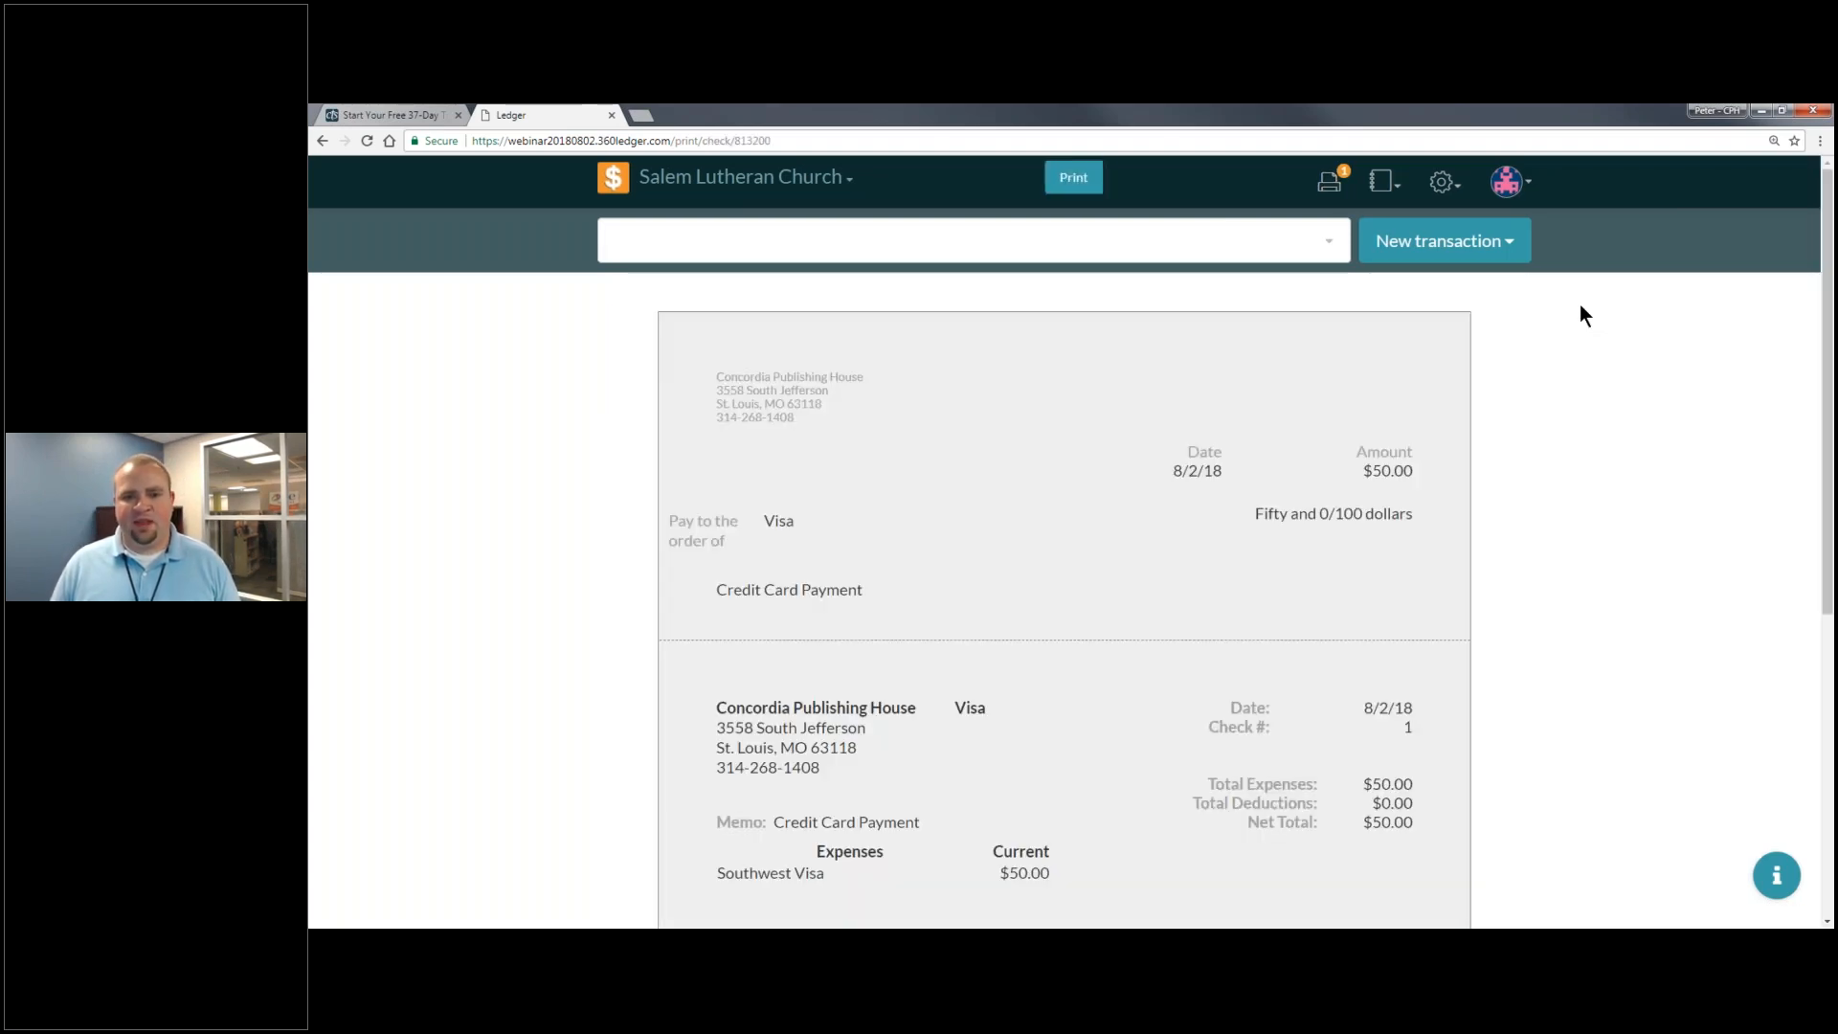
scroll(1117, 600, down, 7)
scroll(1168, 603, up, 7)
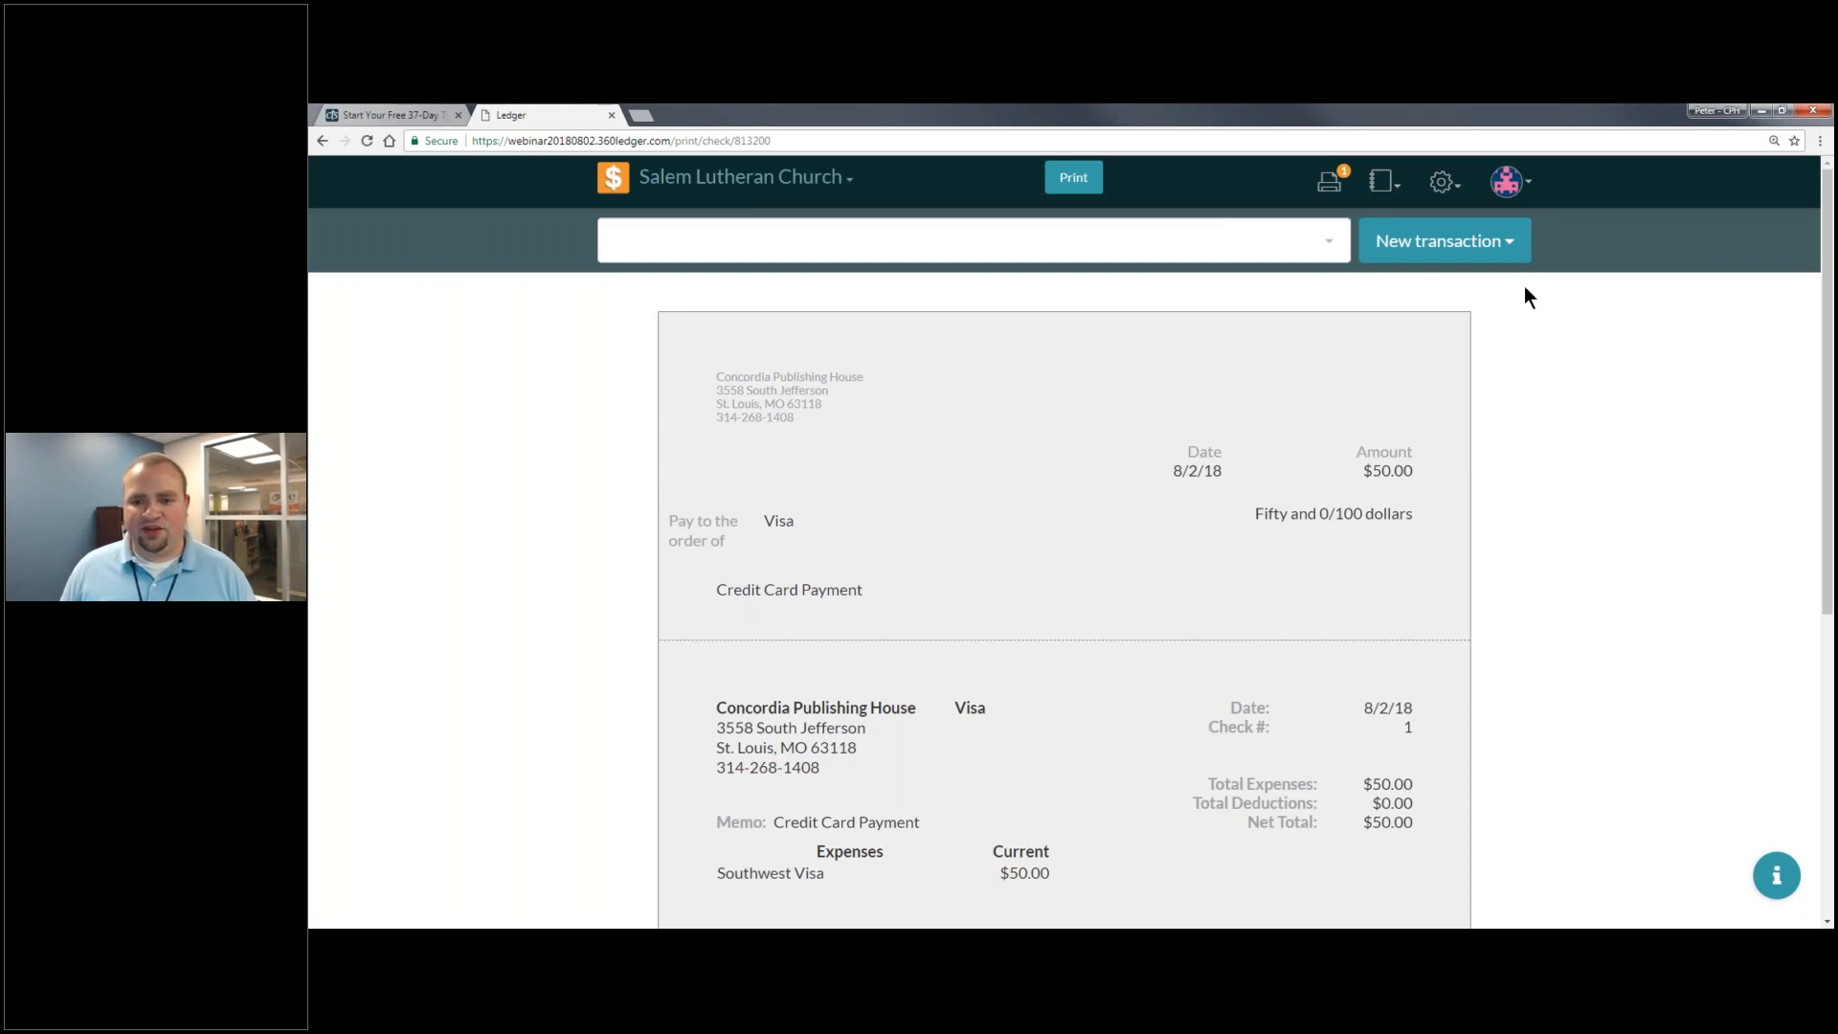
scroll(1370, 205, down, 2)
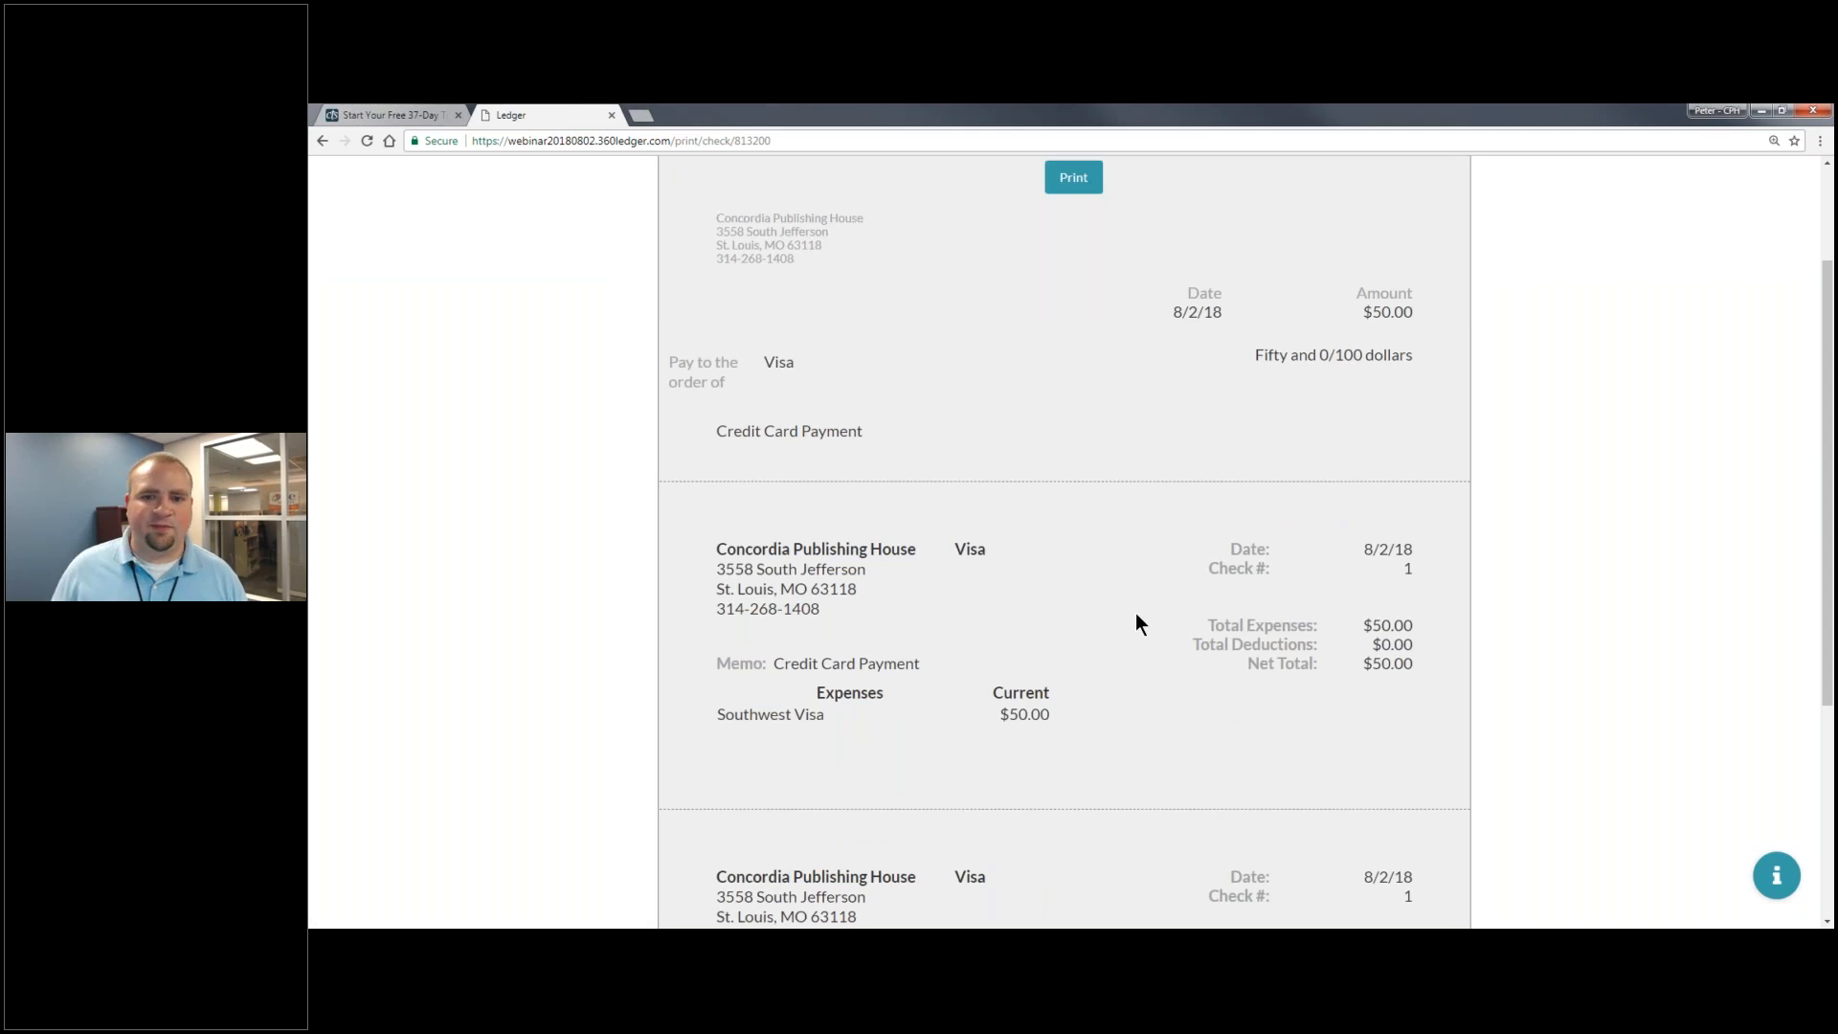
scroll(1146, 605, up, 2)
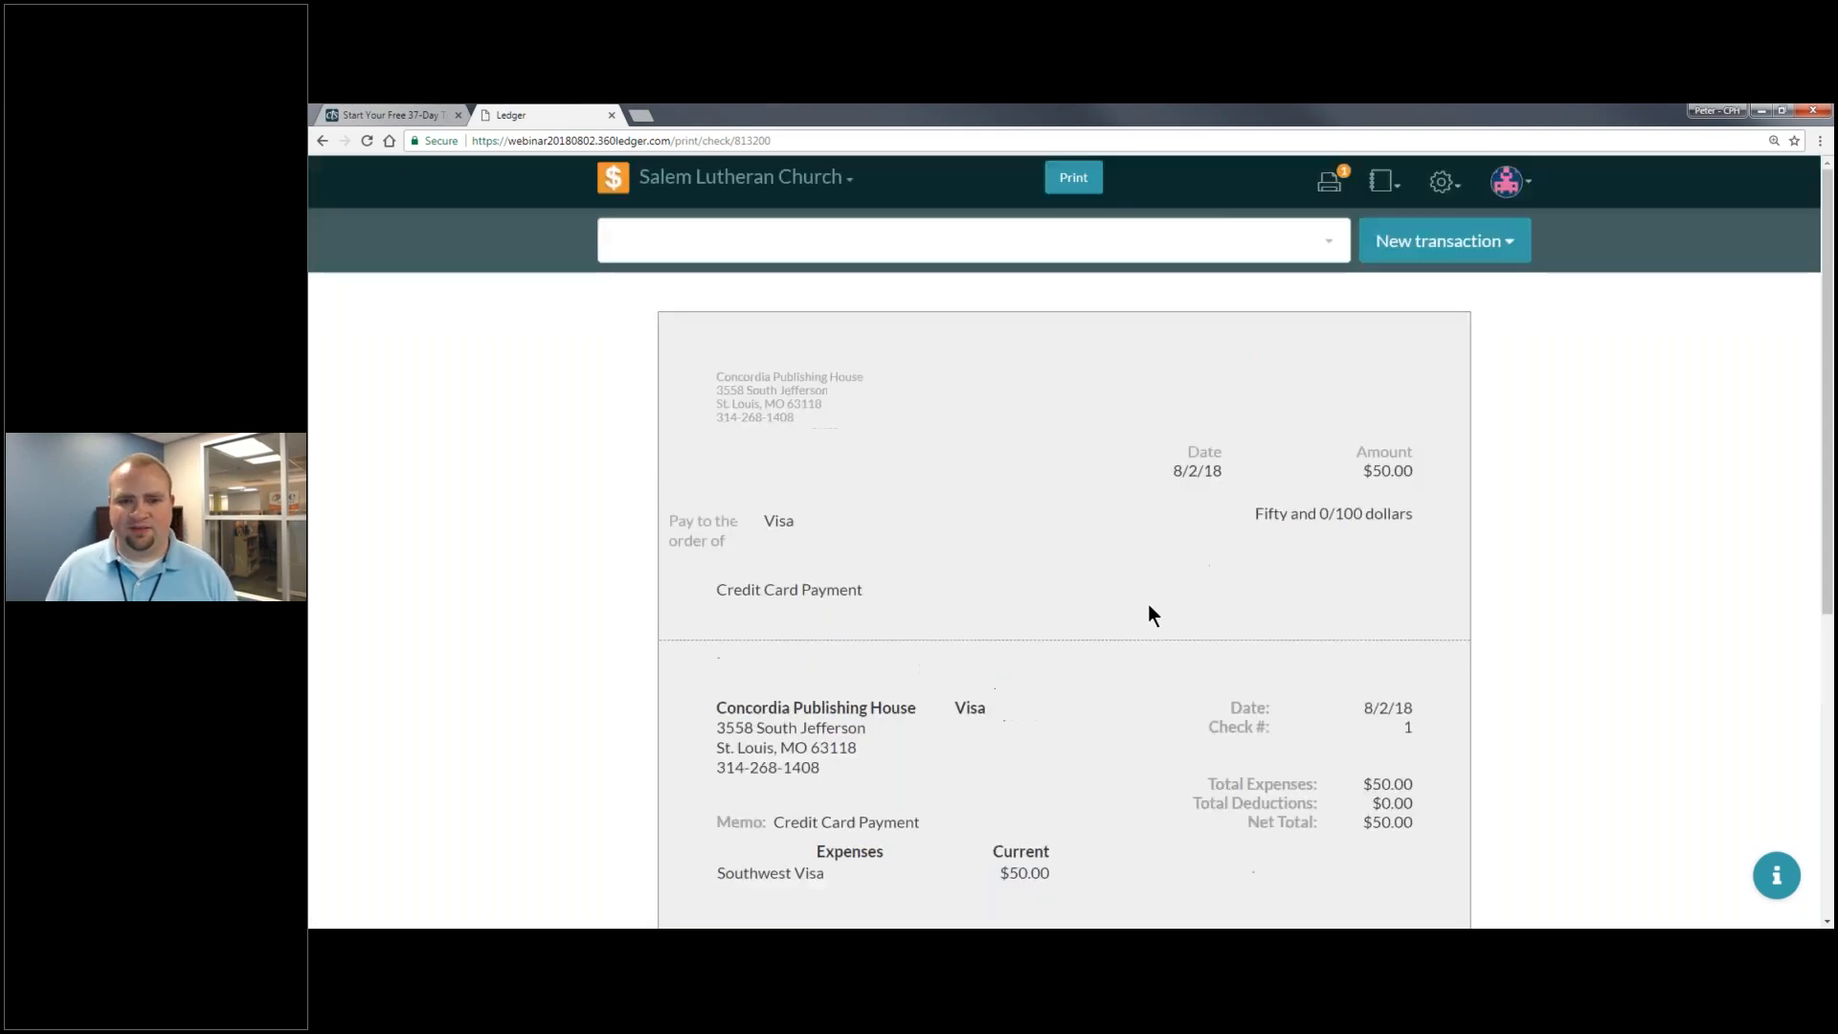
click(1073, 177)
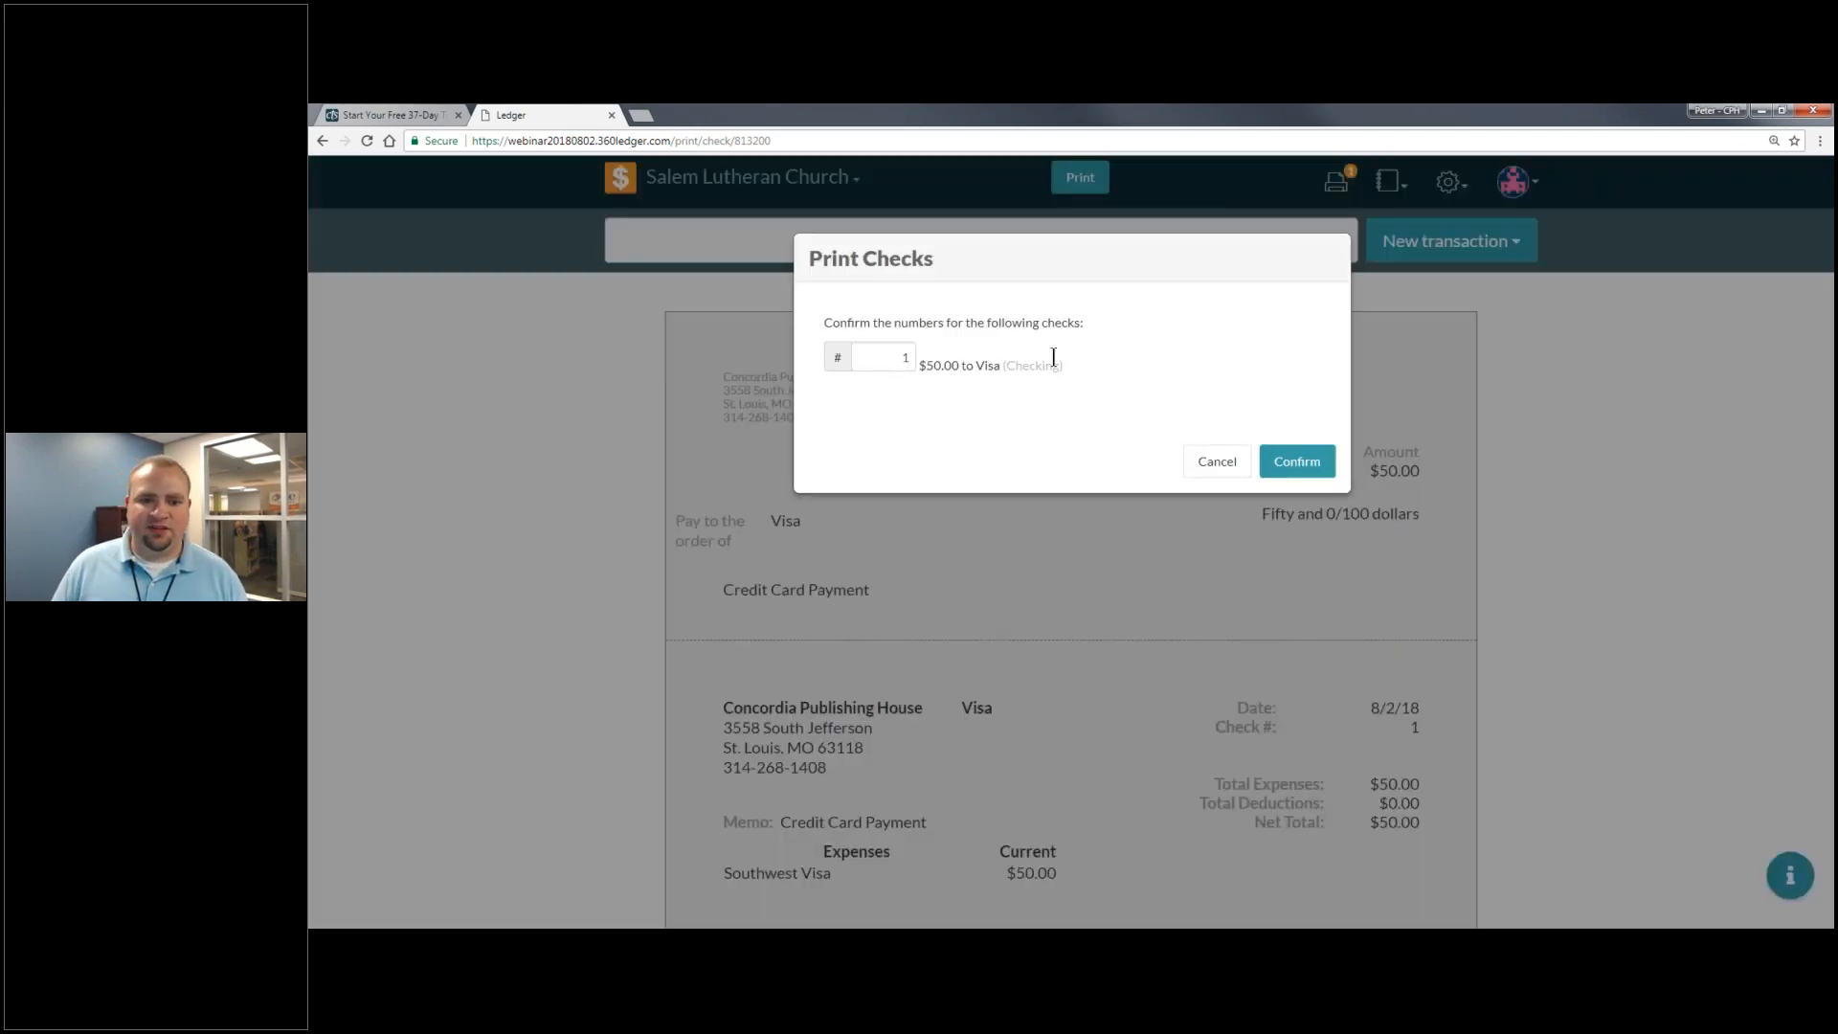
- Number the Visa check 6587, confirm printing, and dismiss the browser print dialog
text(658)
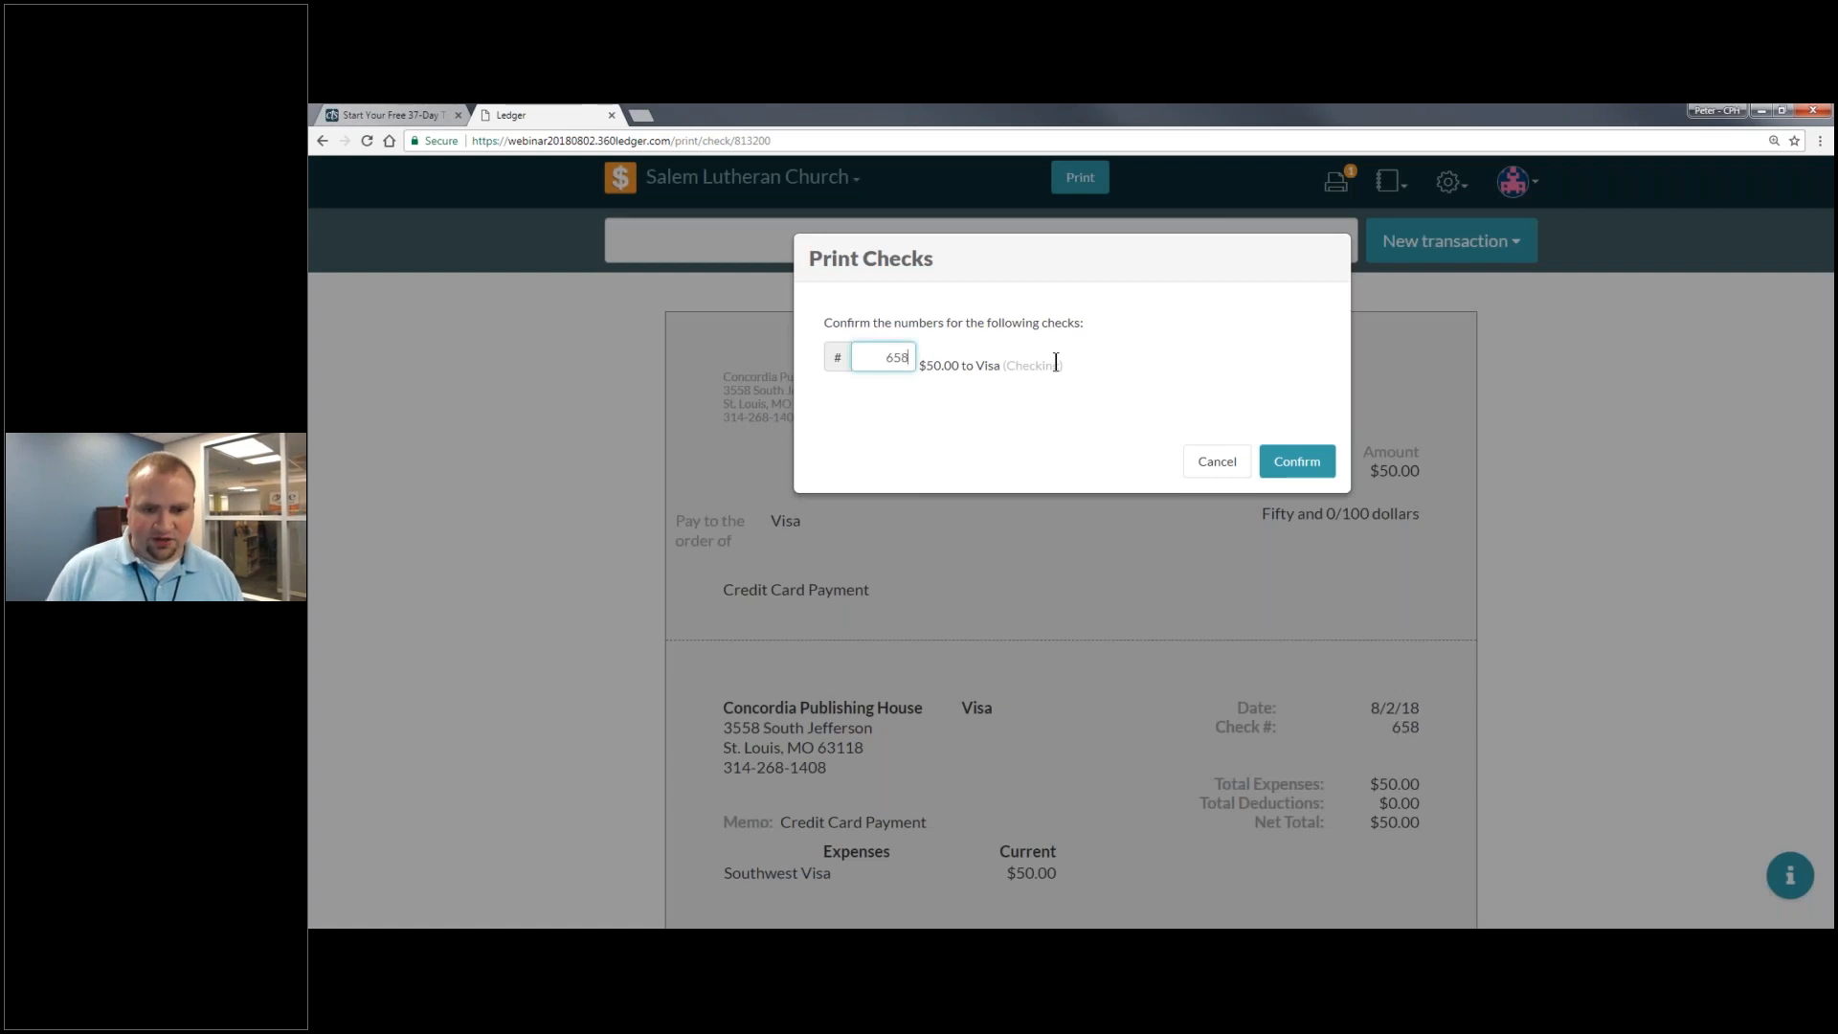
text(7)
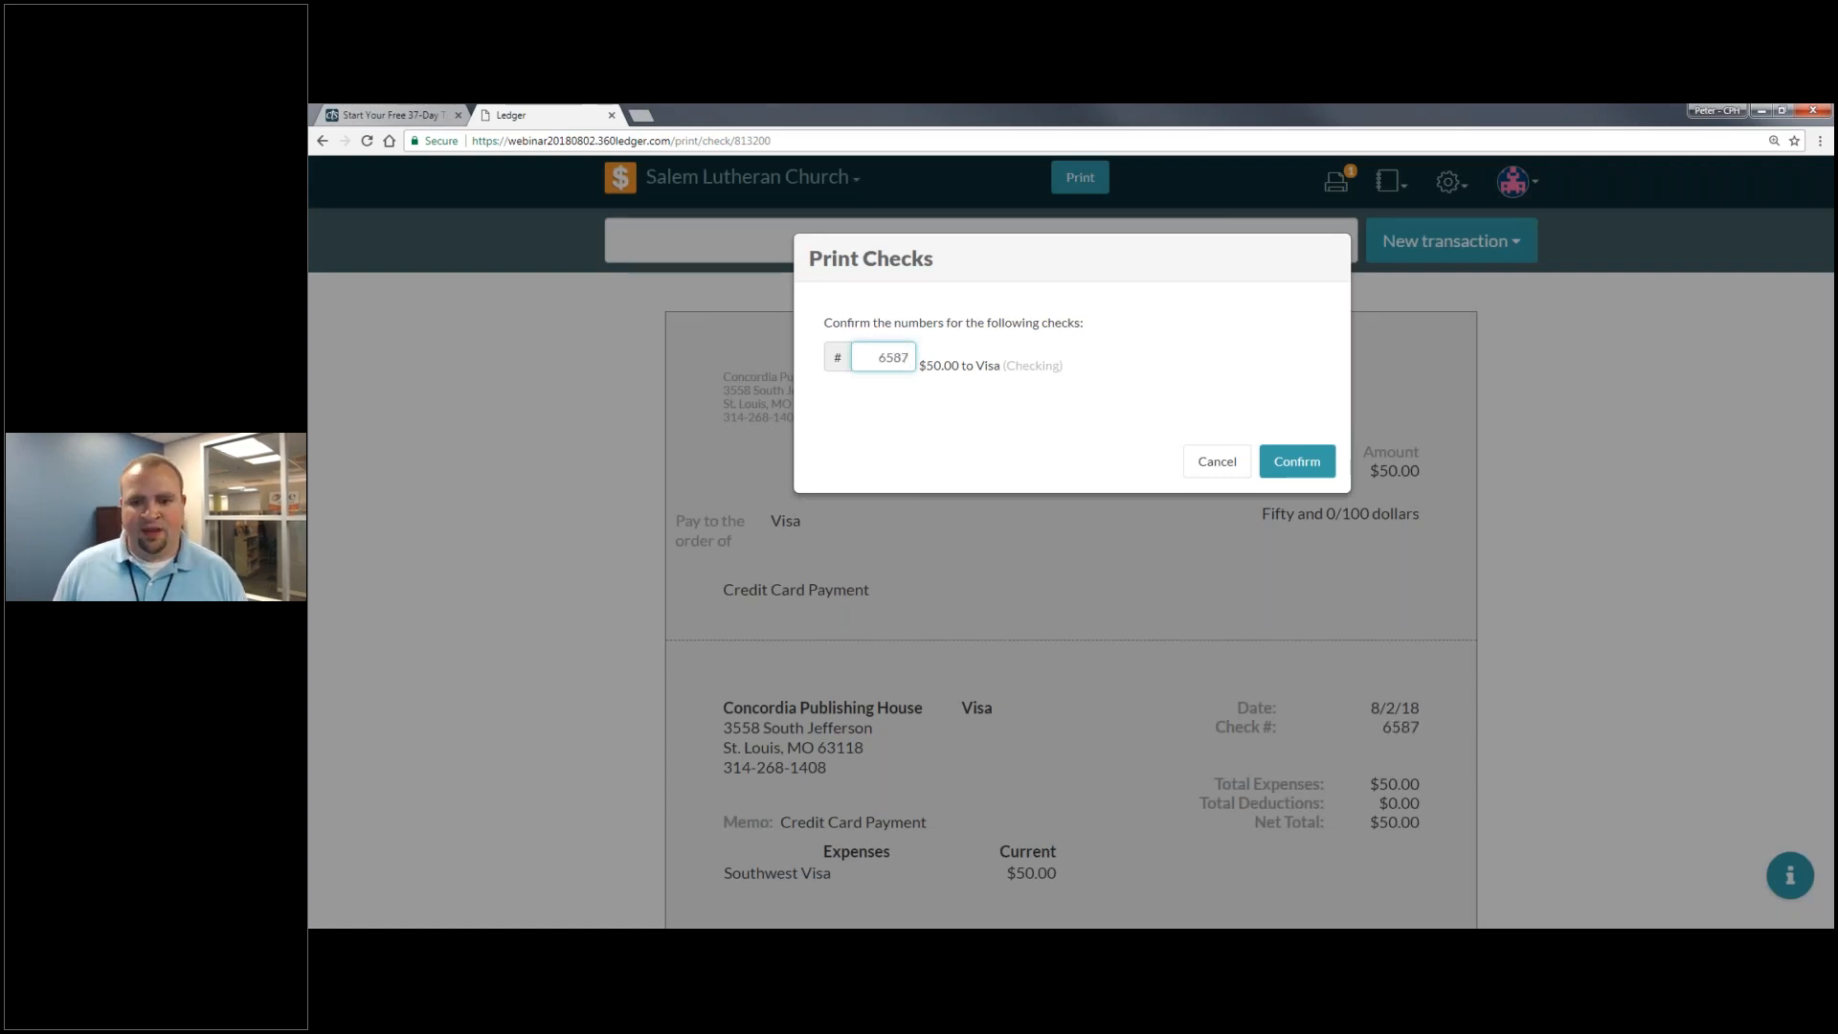
click(1297, 462)
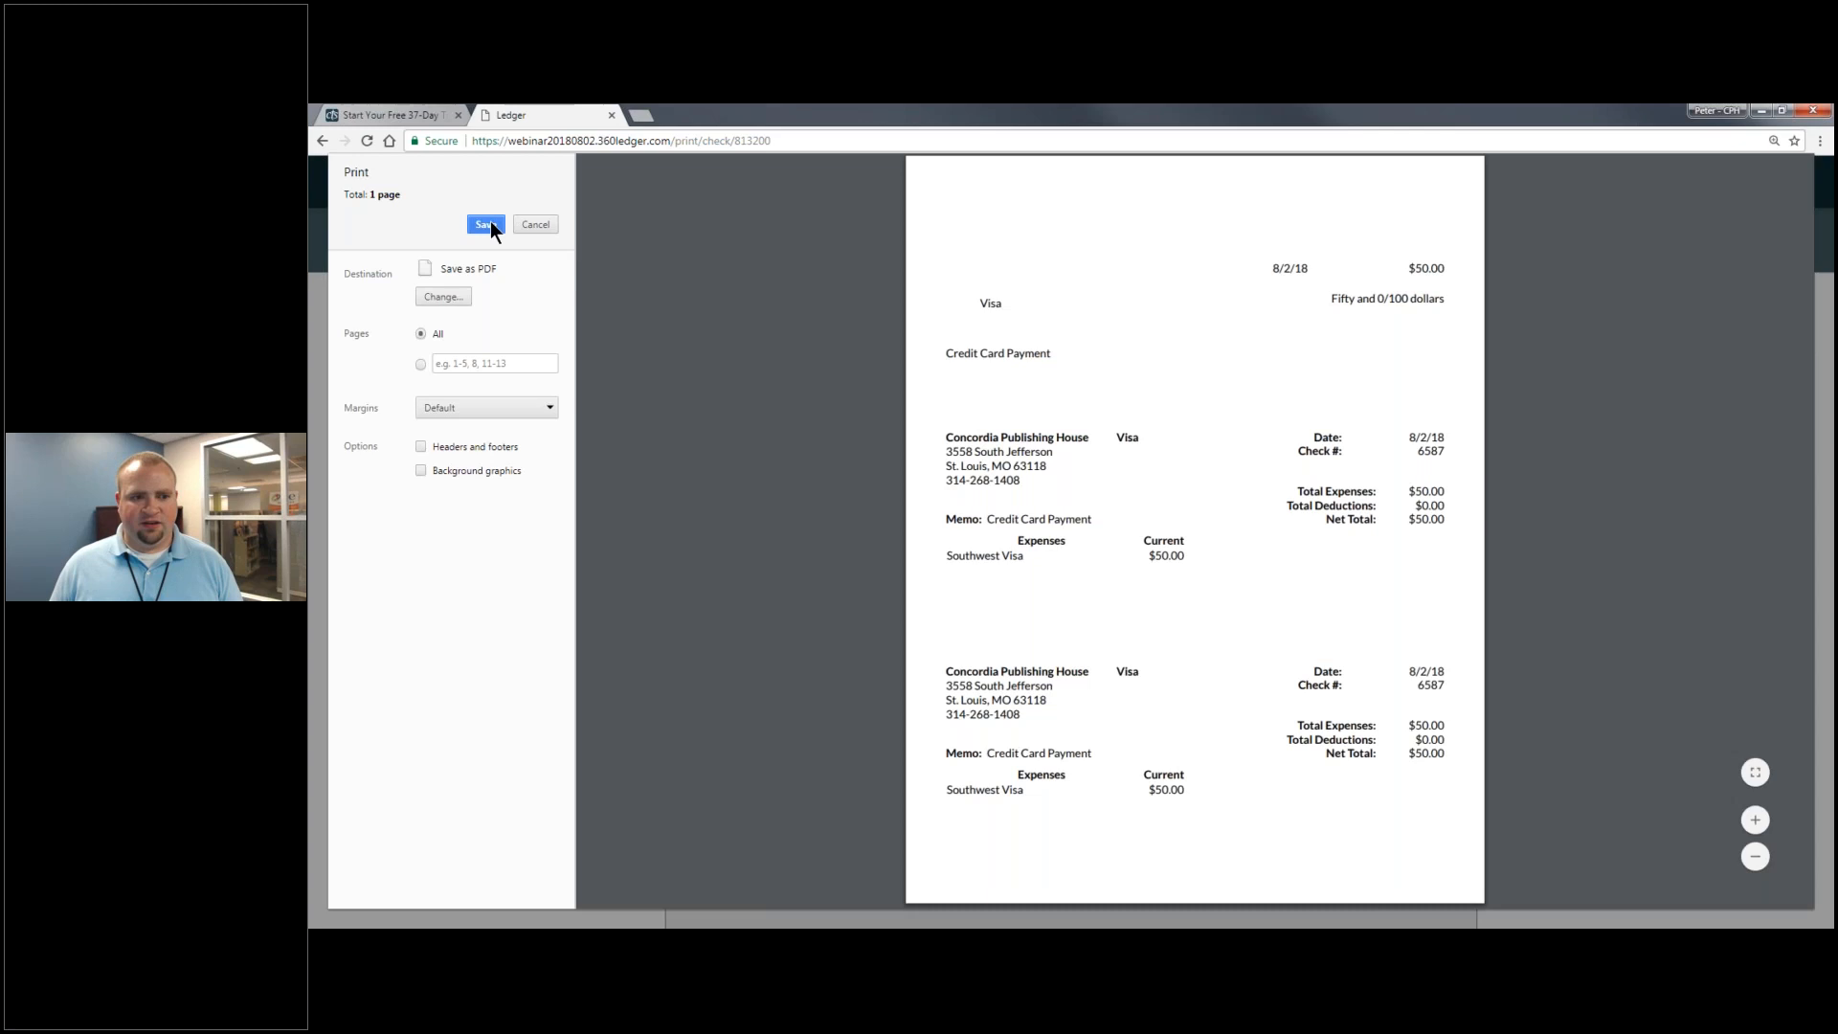
click(538, 226)
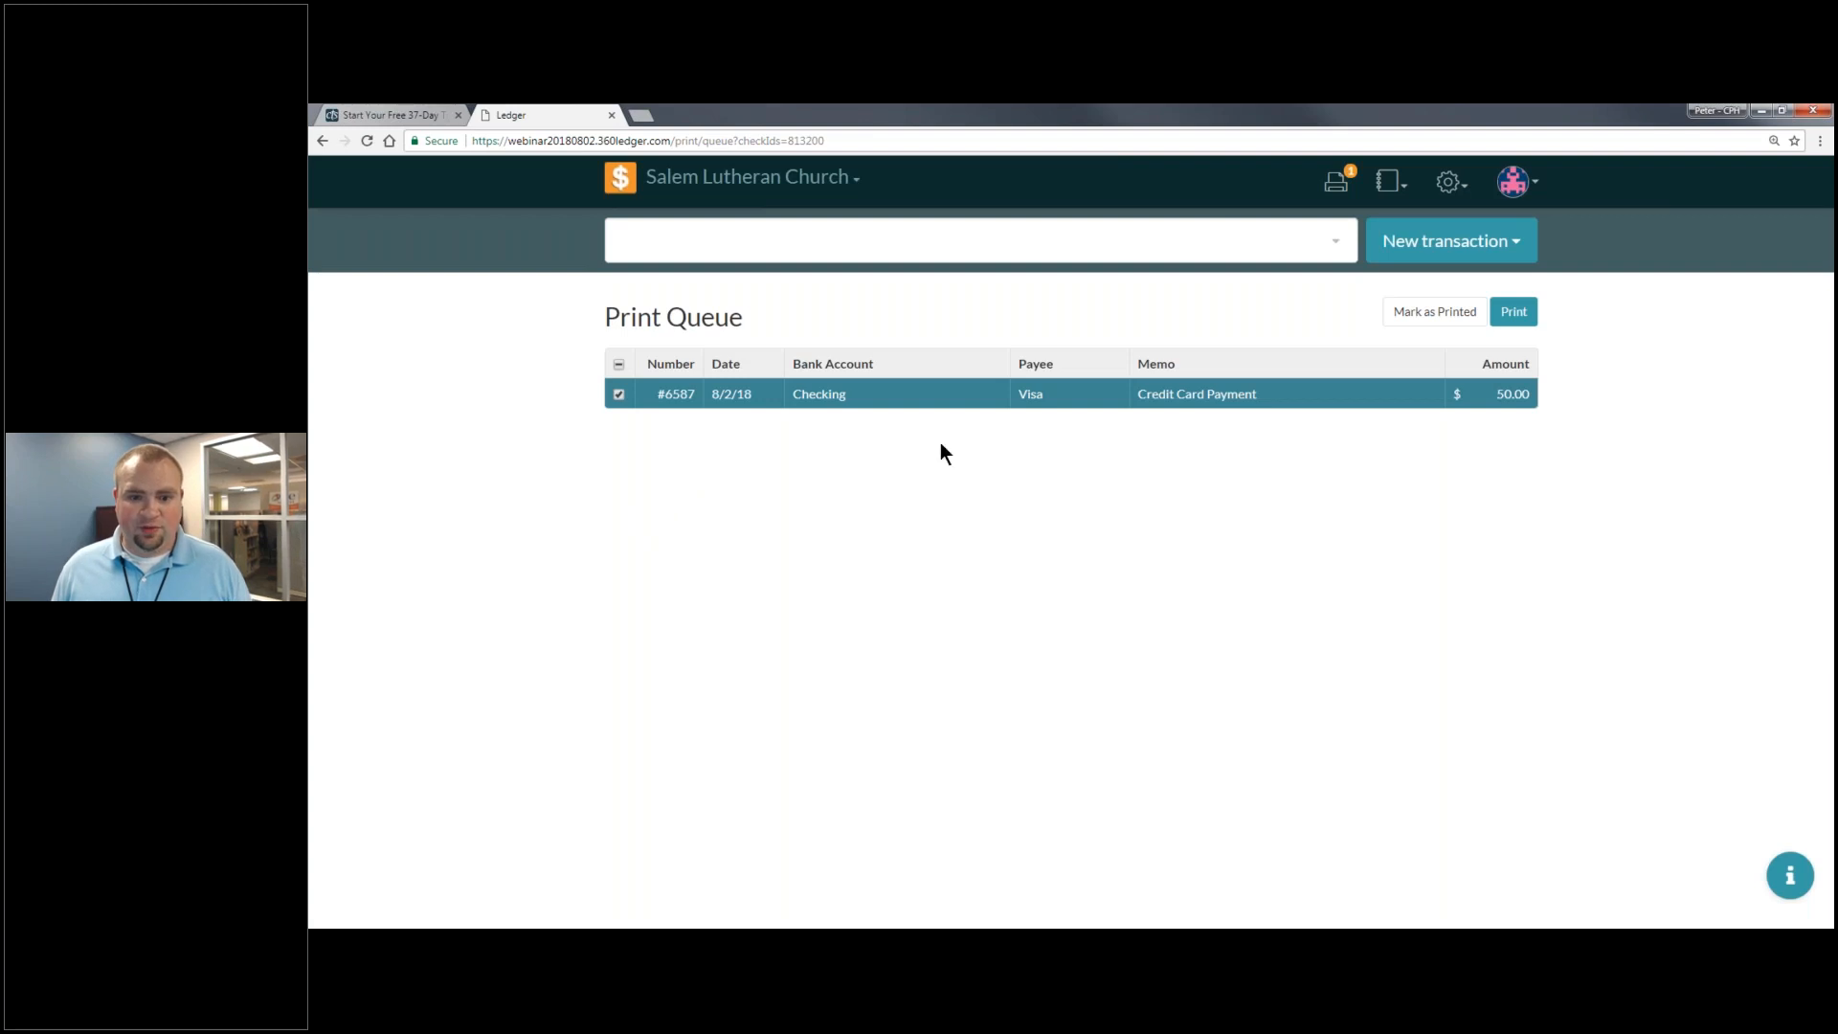
- Mark check 6587 as printed and return to the Home register
click(1462, 317)
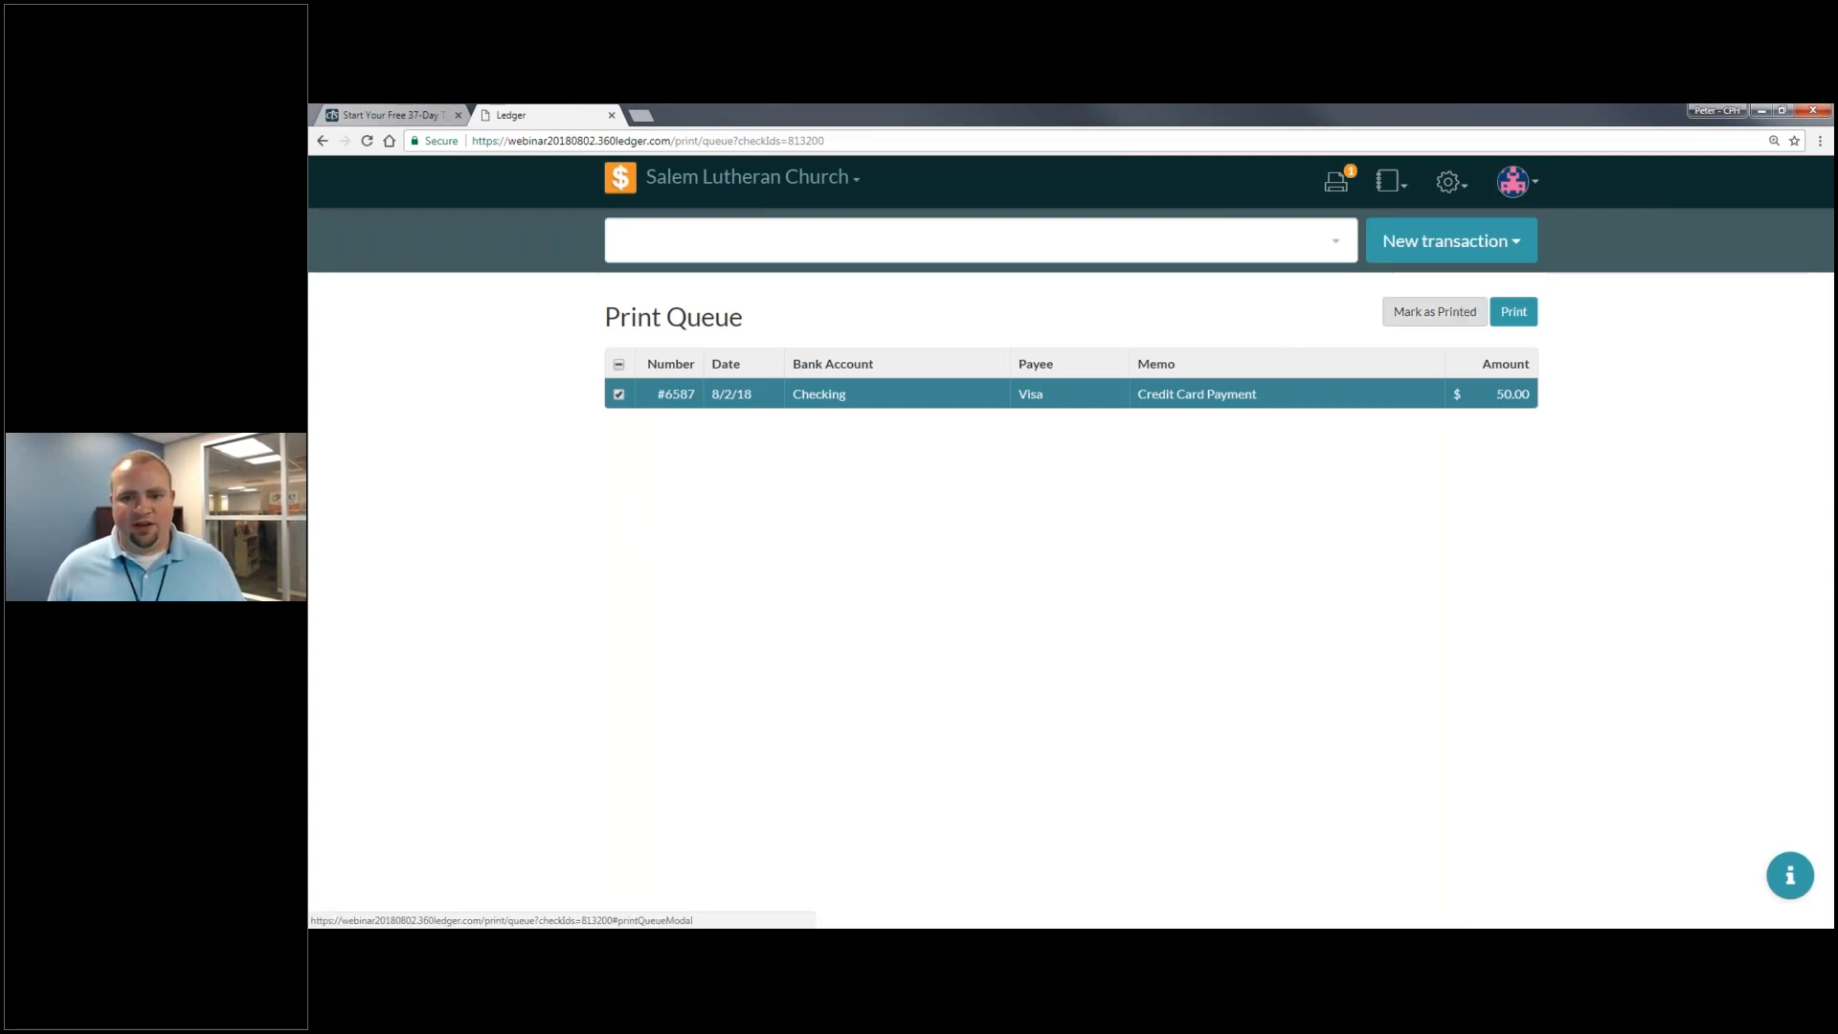
click(1313, 401)
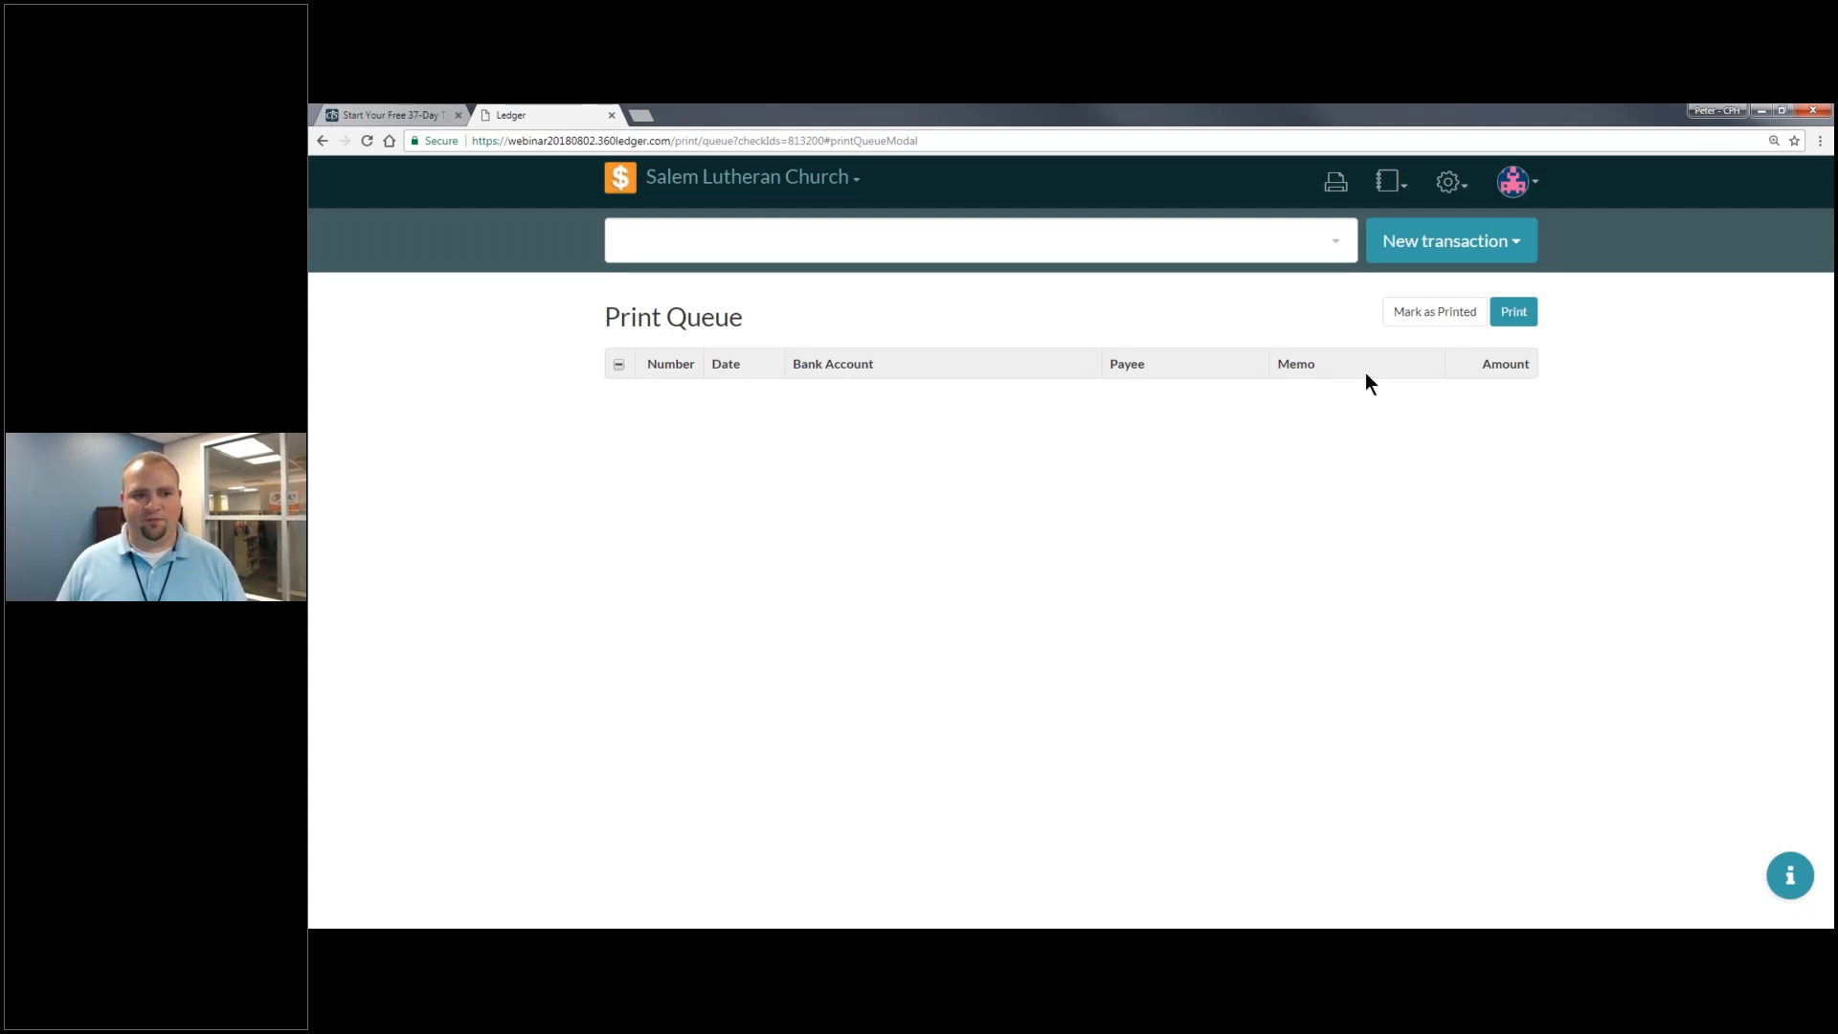
click(620, 178)
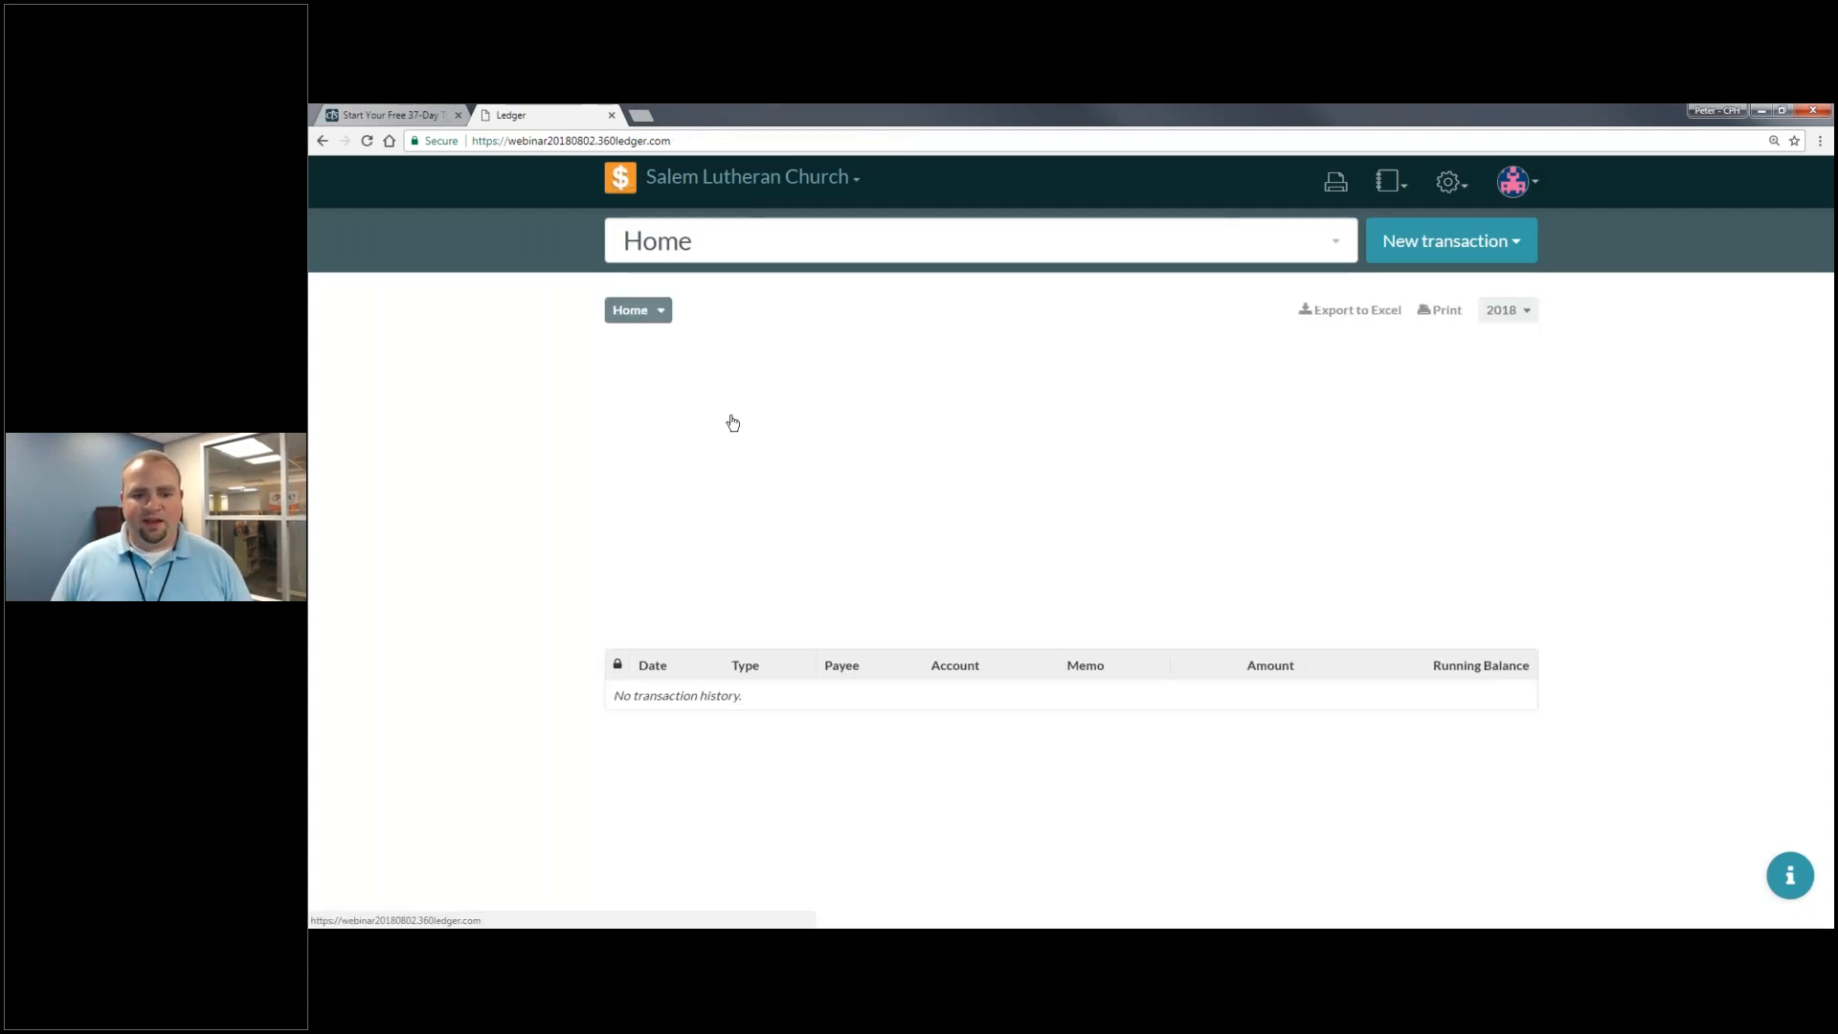
scroll(689, 382, down, 2)
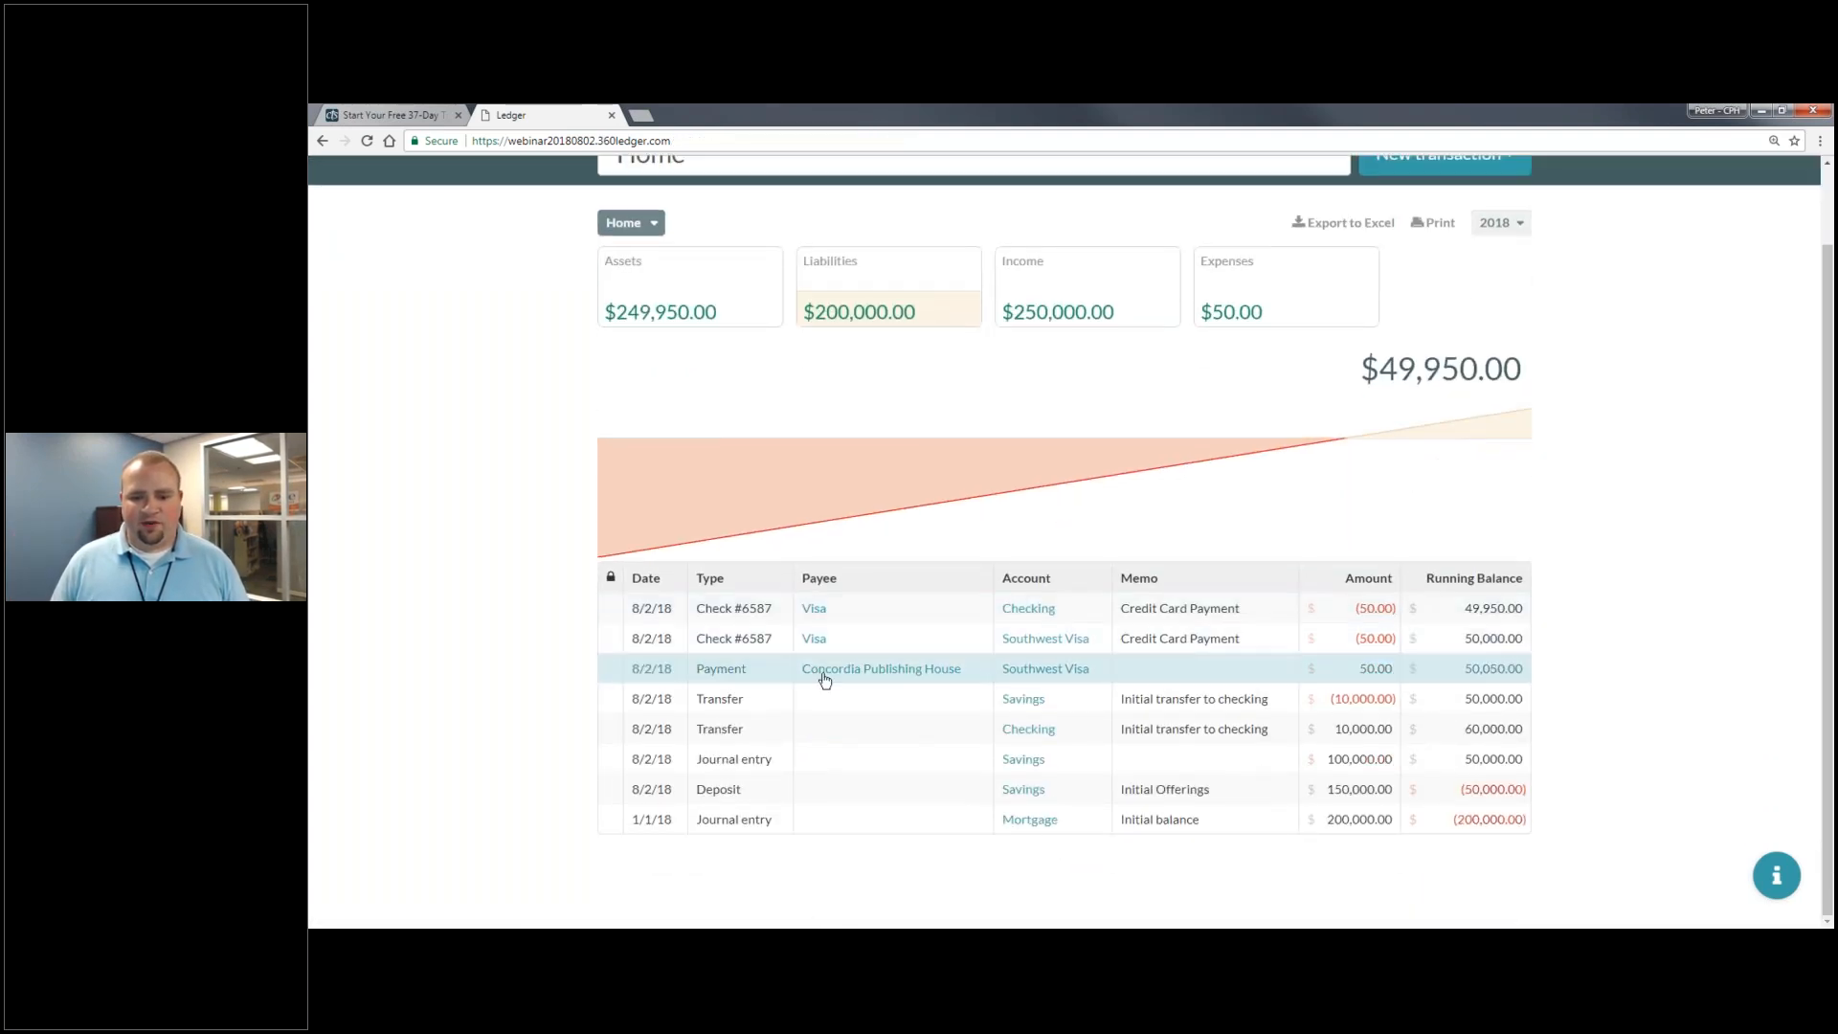
- Change the Concordia Publishing House payment to $55 on both Southwest Visa and Vacation Bible School lines
click(1439, 681)
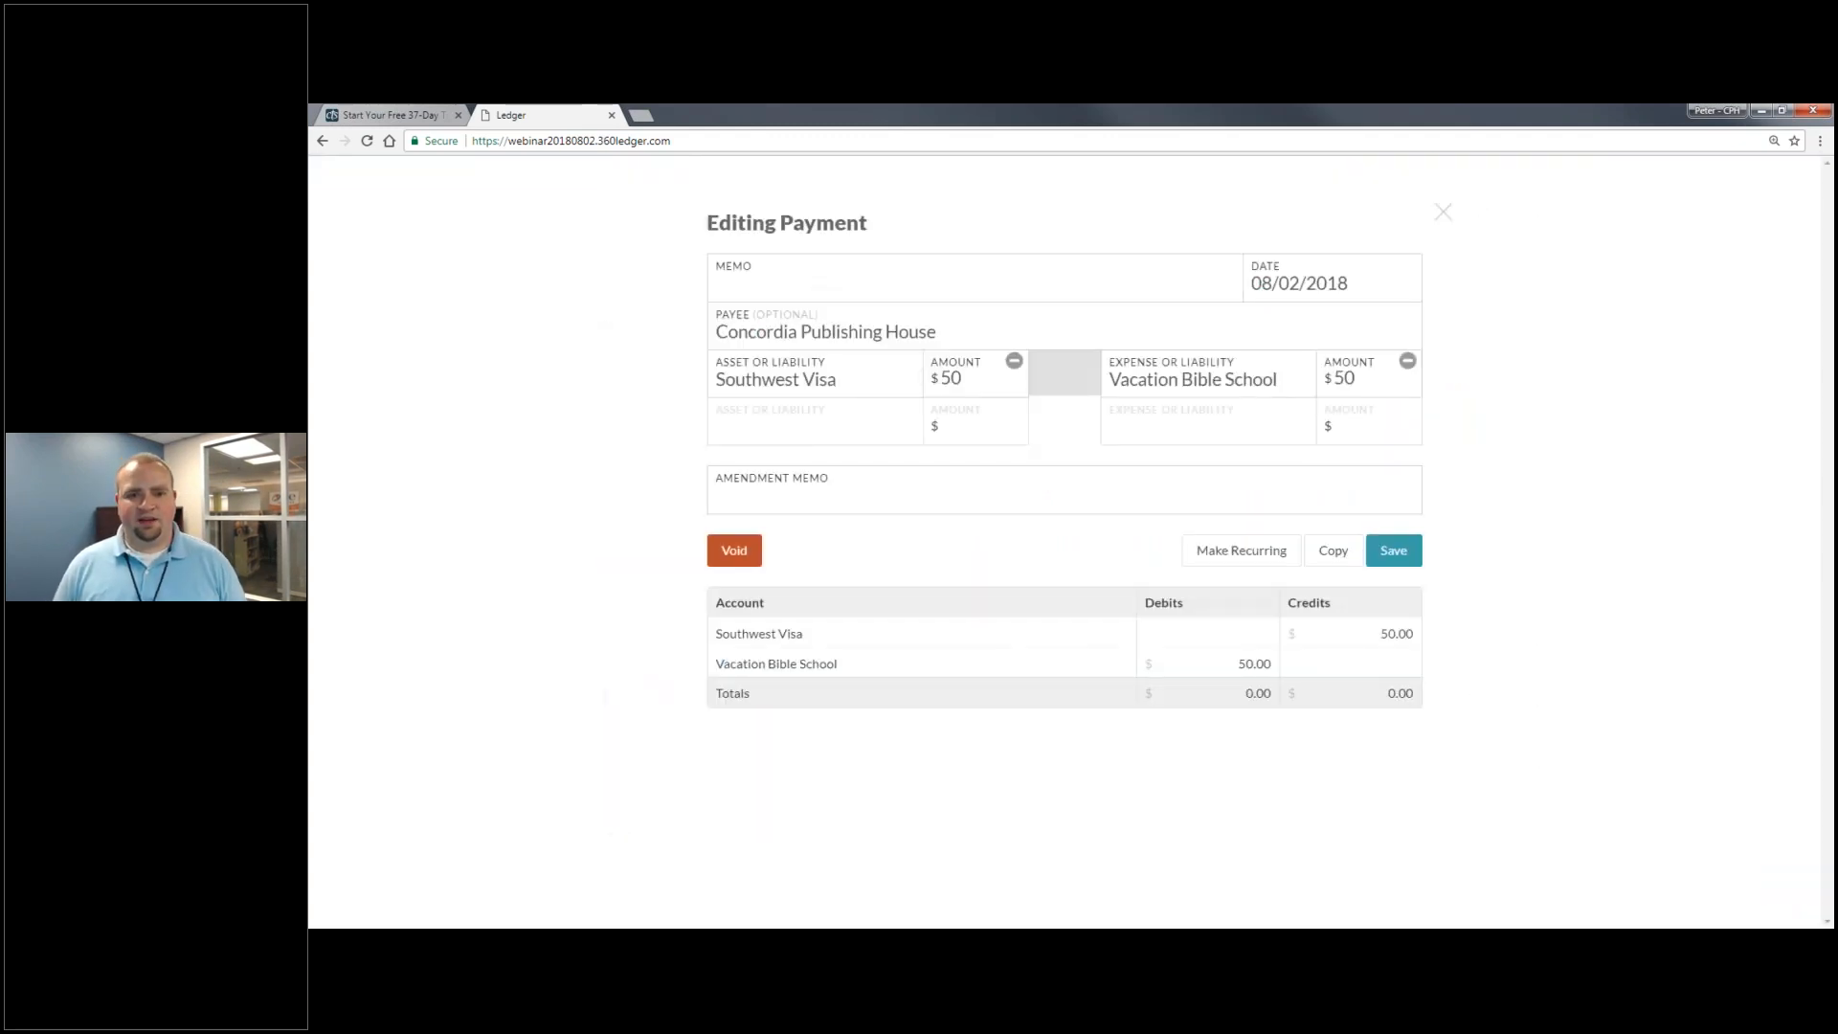
click(1006, 386)
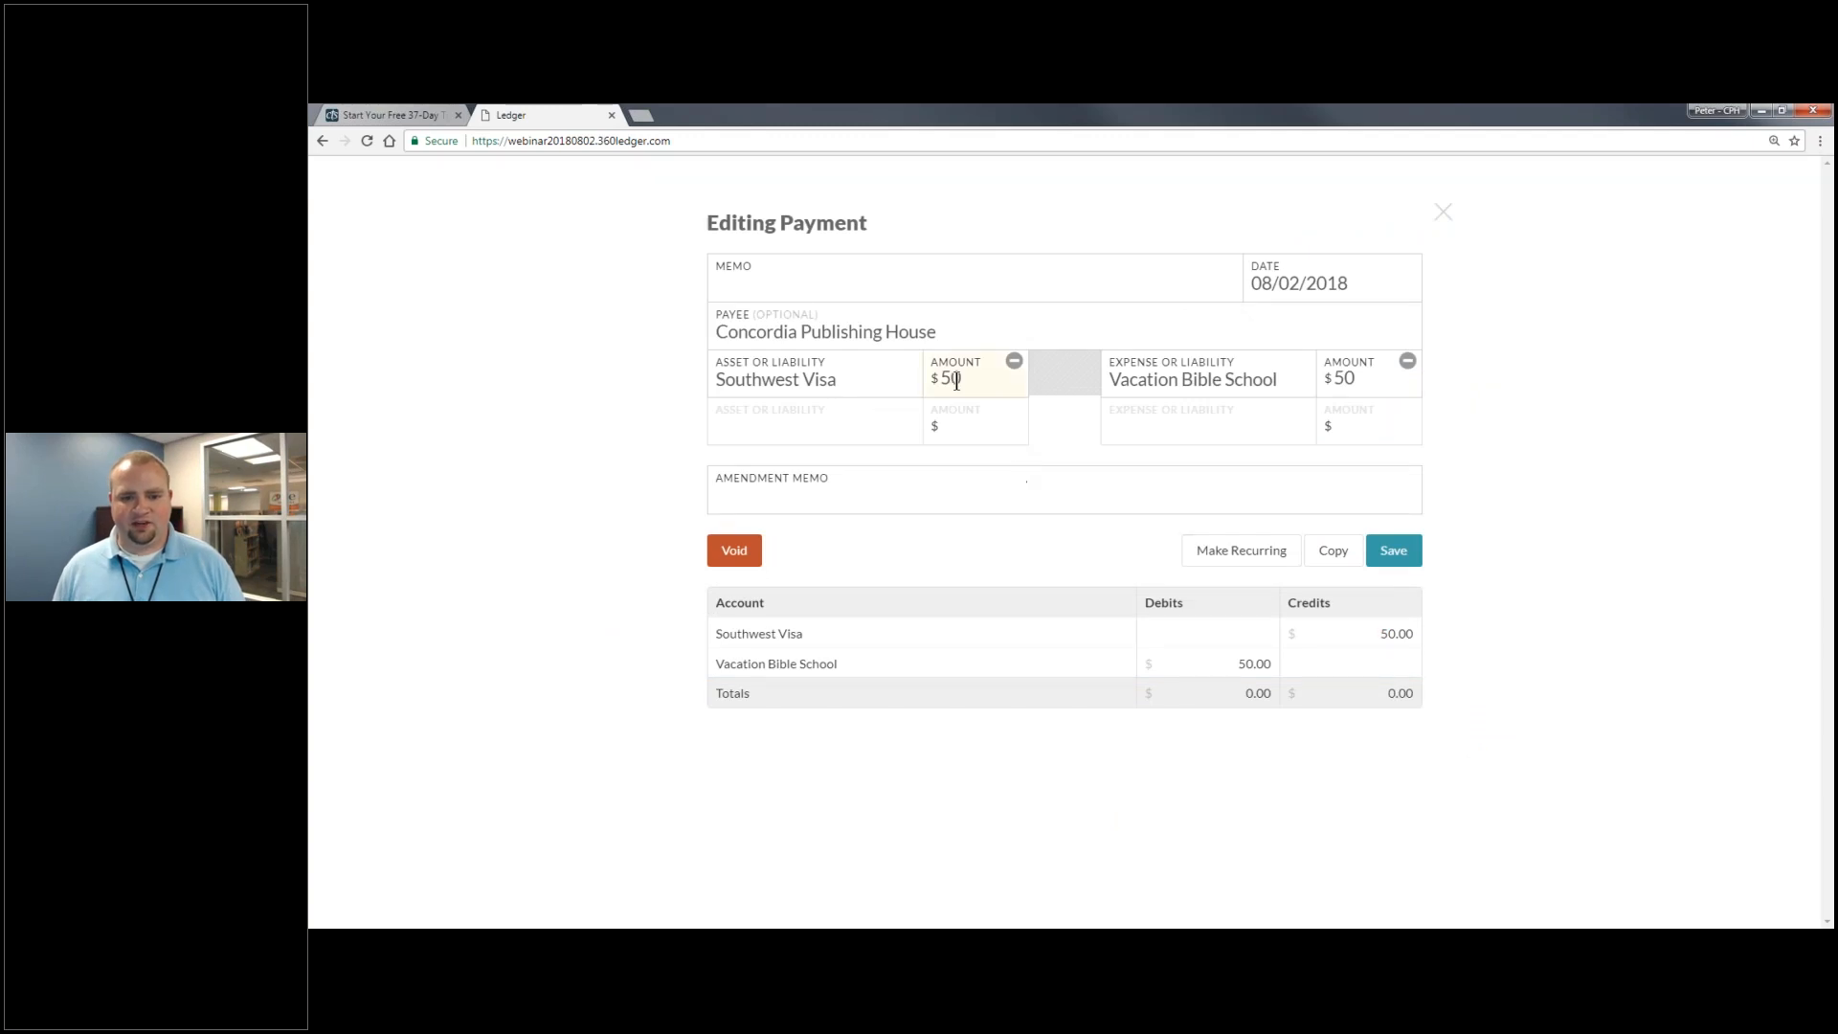
text(55)
click(1370, 389)
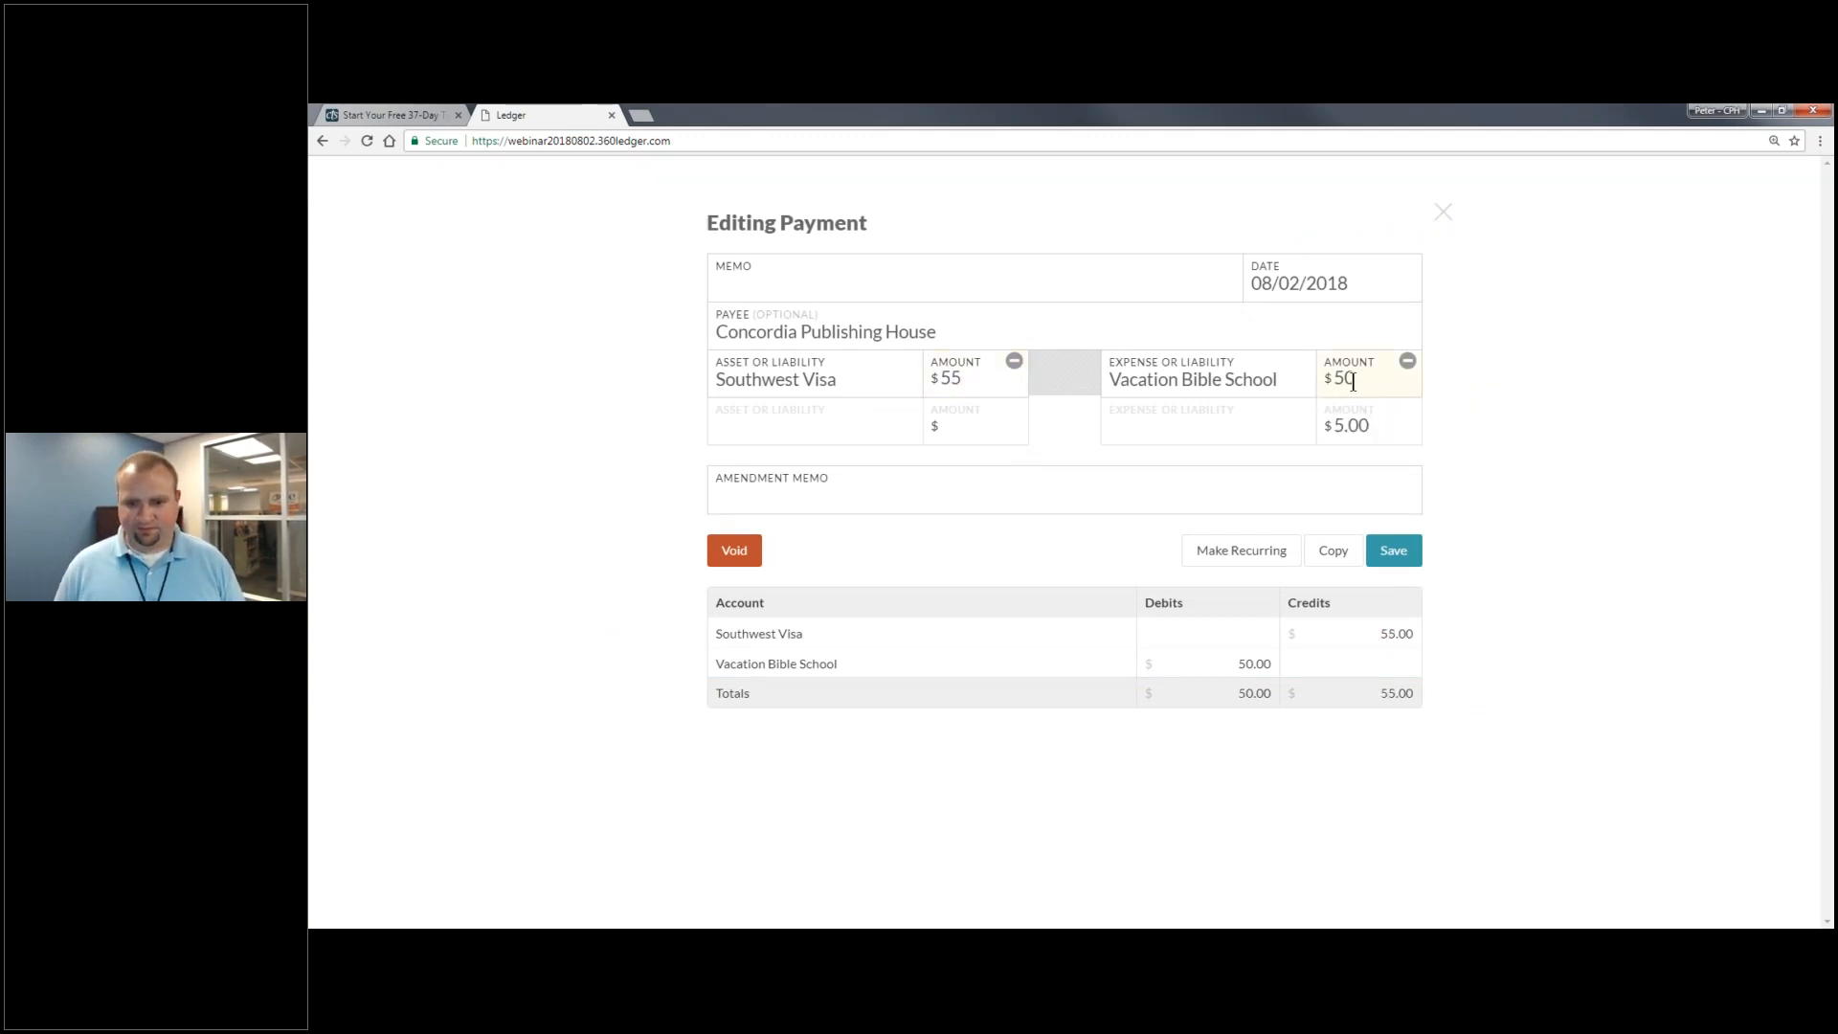
key(BackSpace)
text(5)
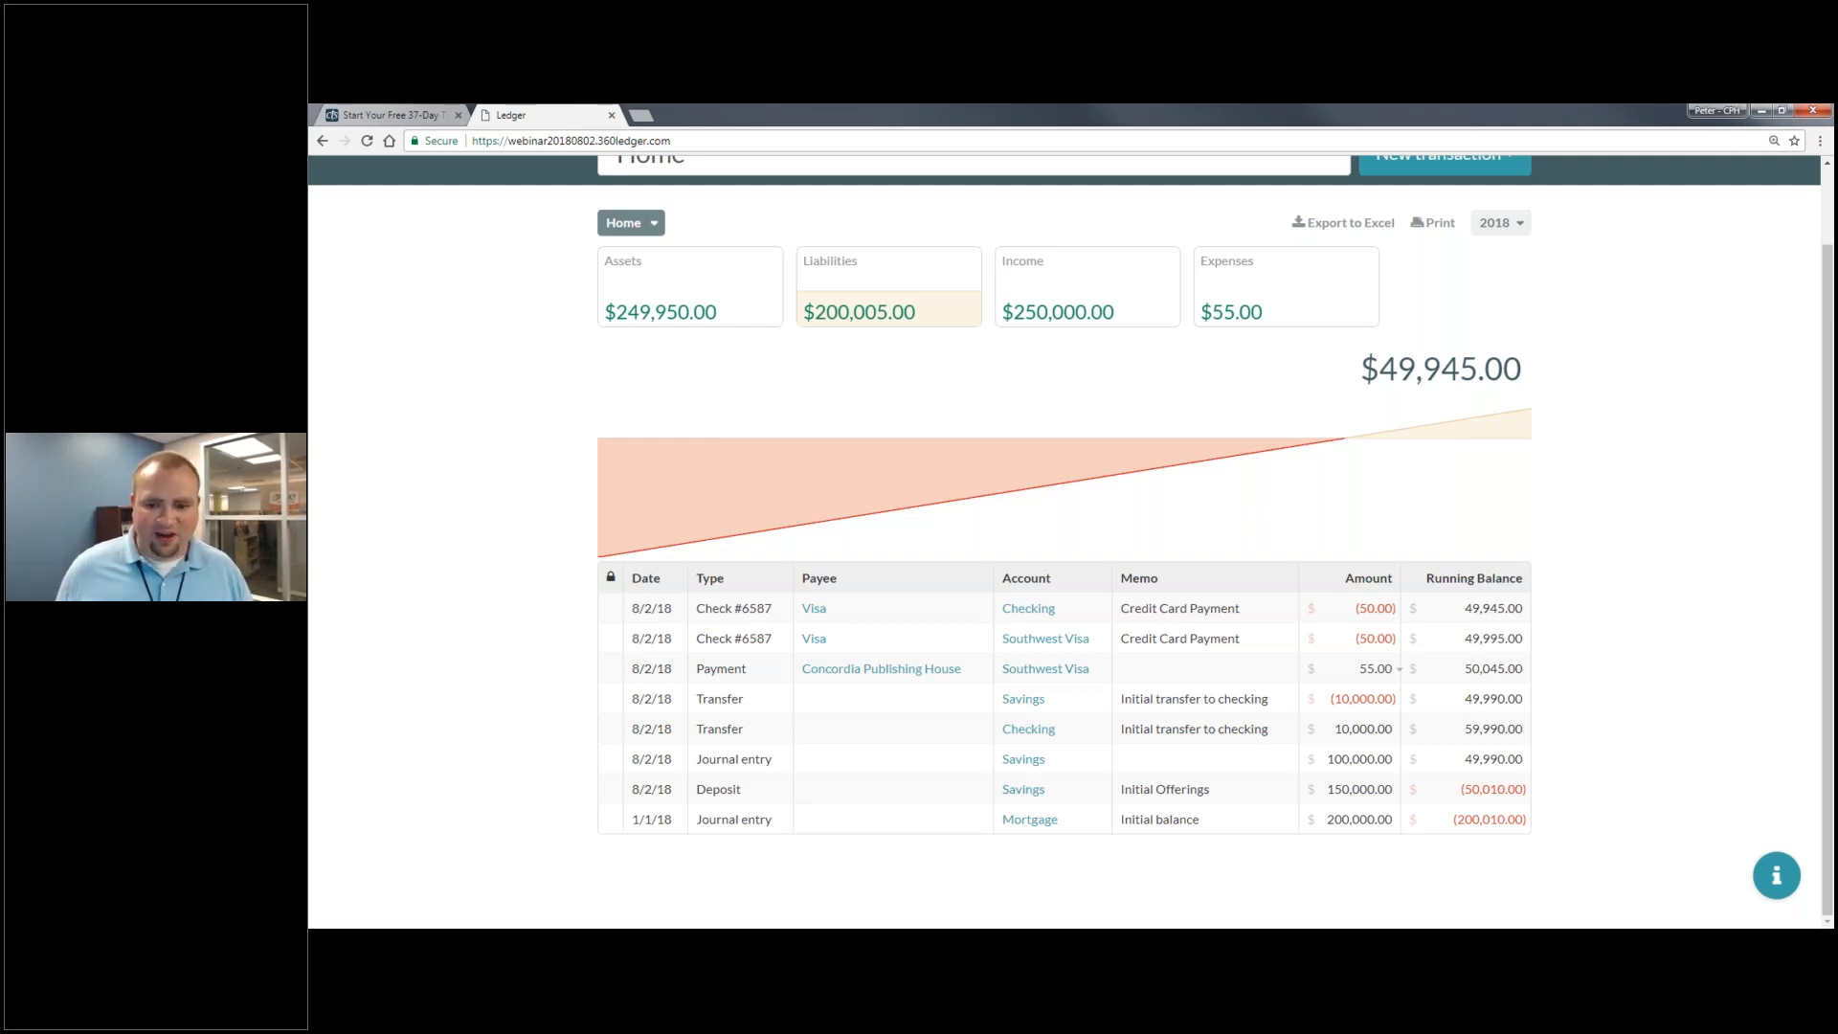
- Review the Concordia payment's edit history, then bring up the ledger settings list
click(1403, 672)
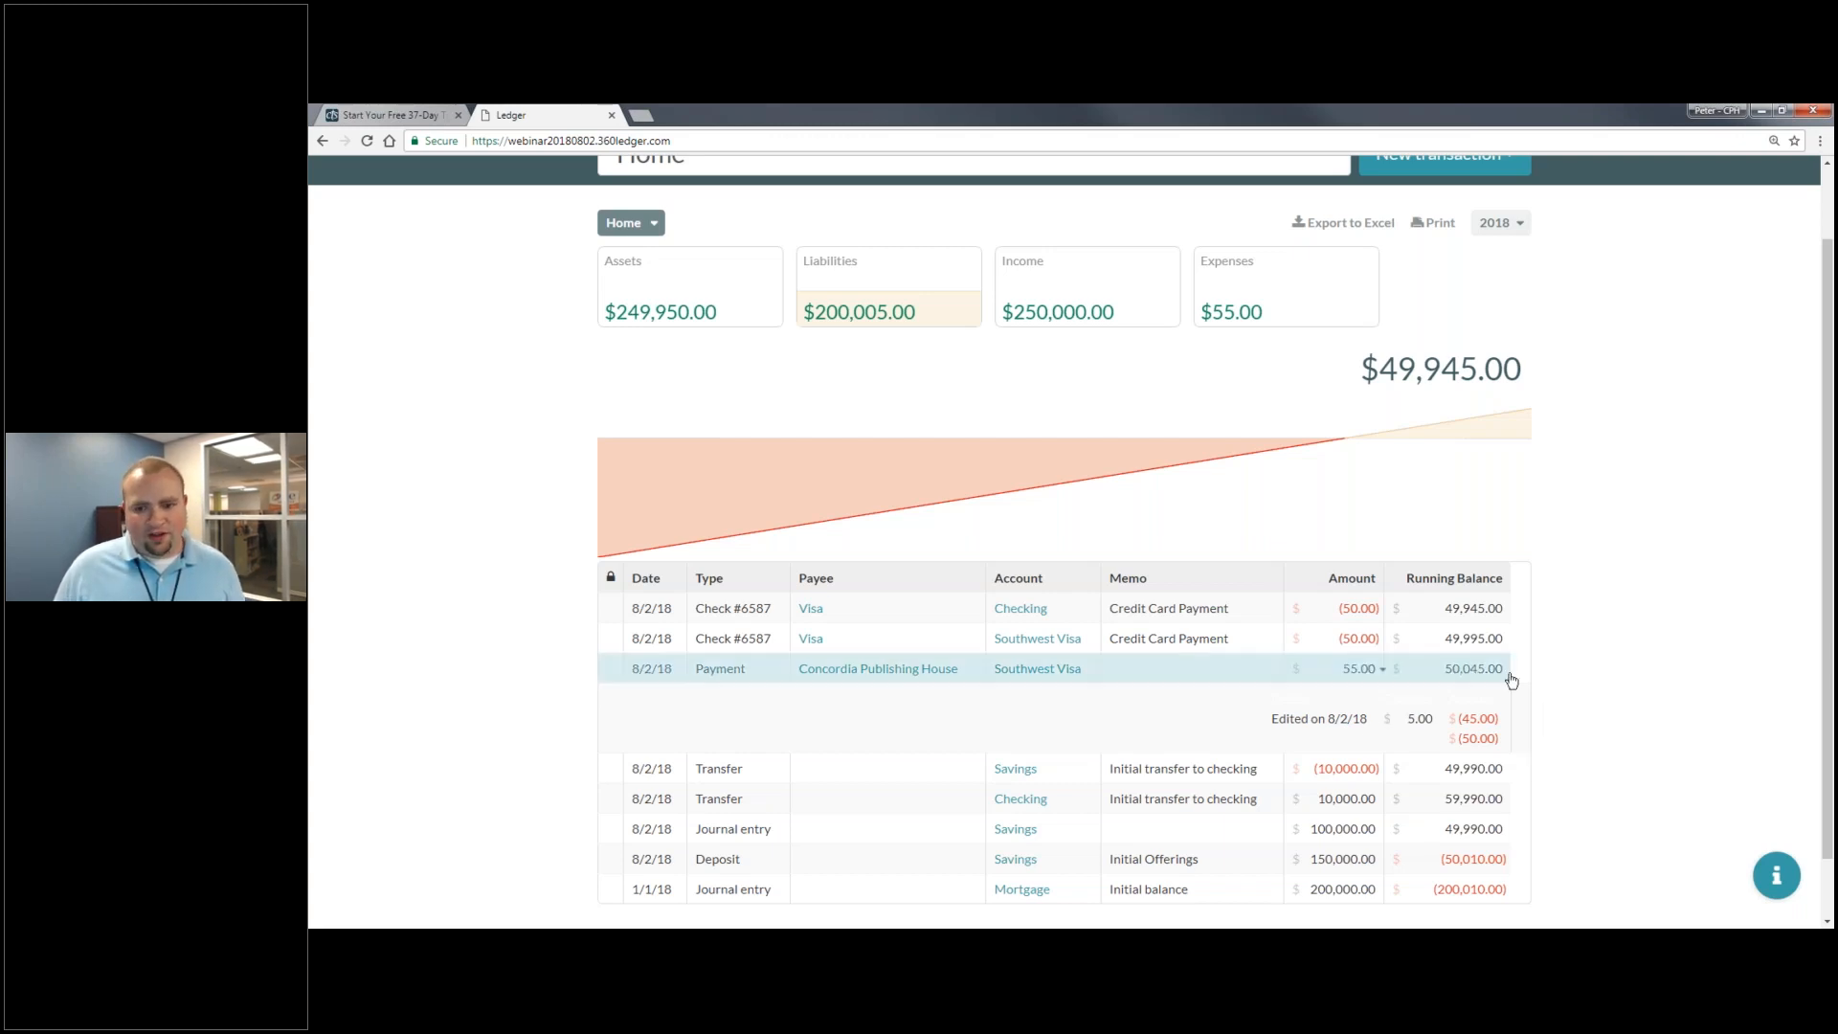
scroll(1510, 676, up, 1)
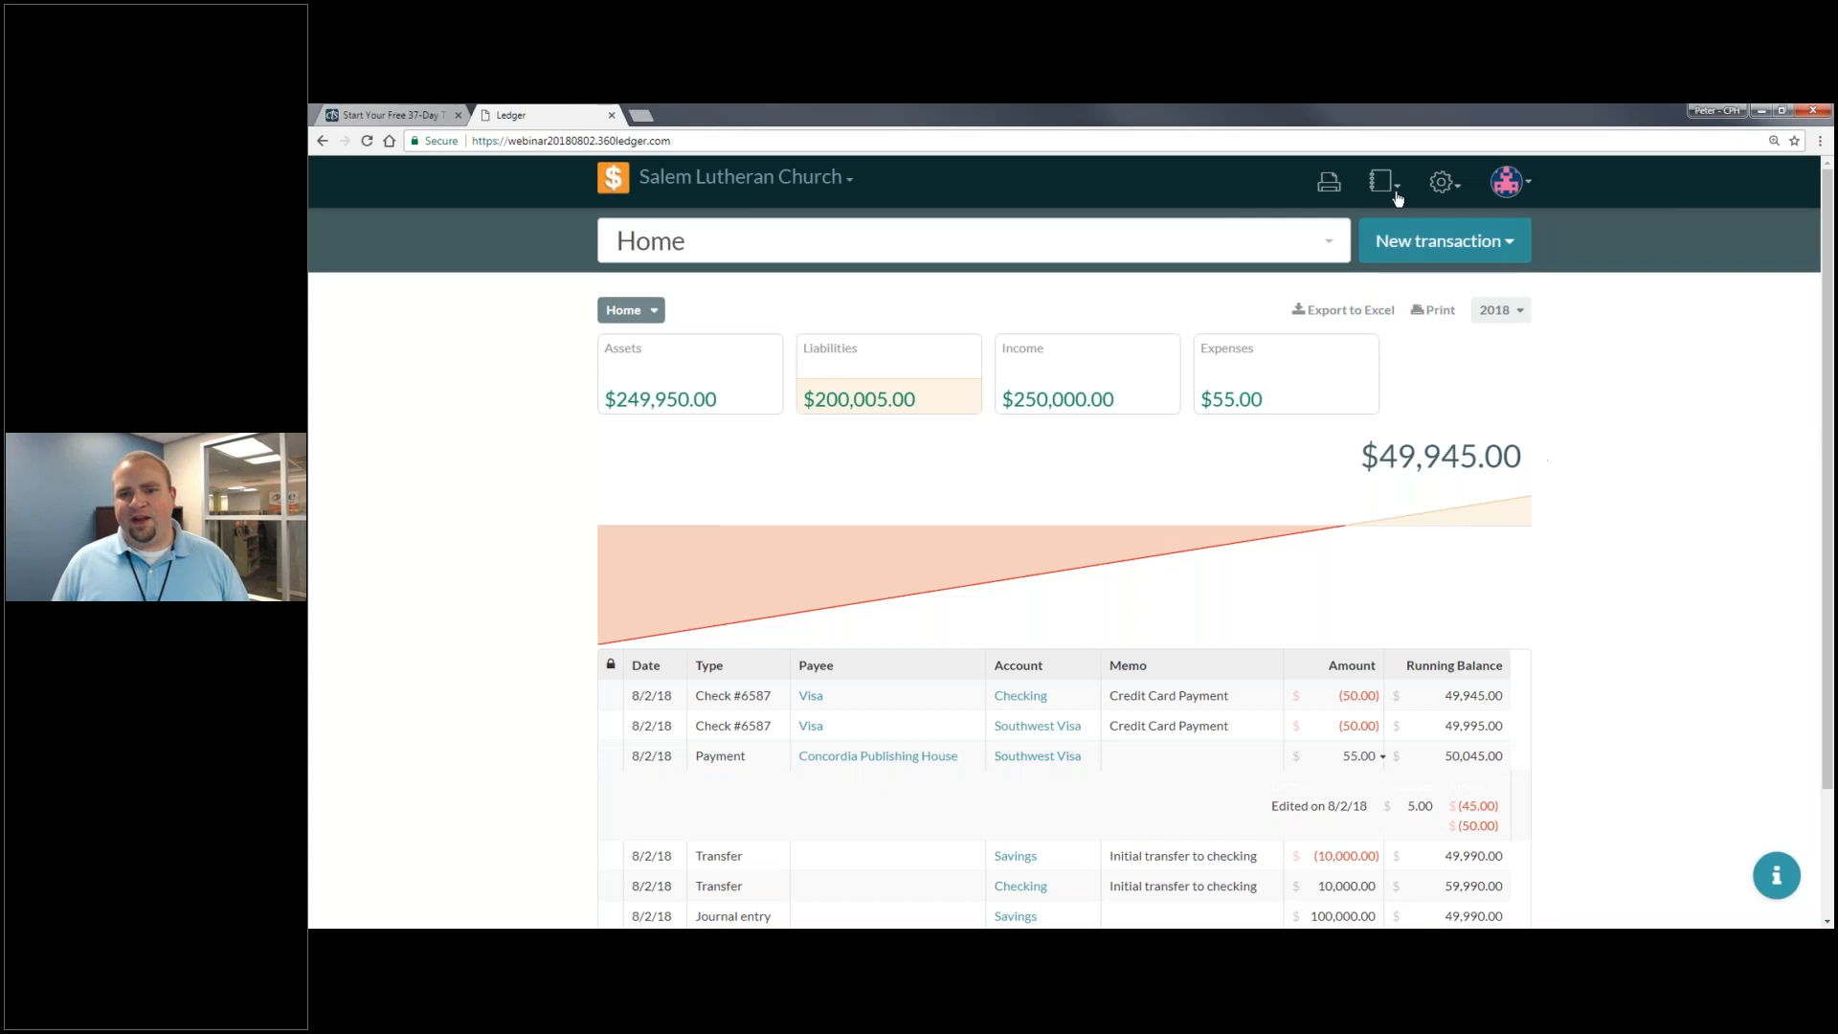
click(1441, 182)
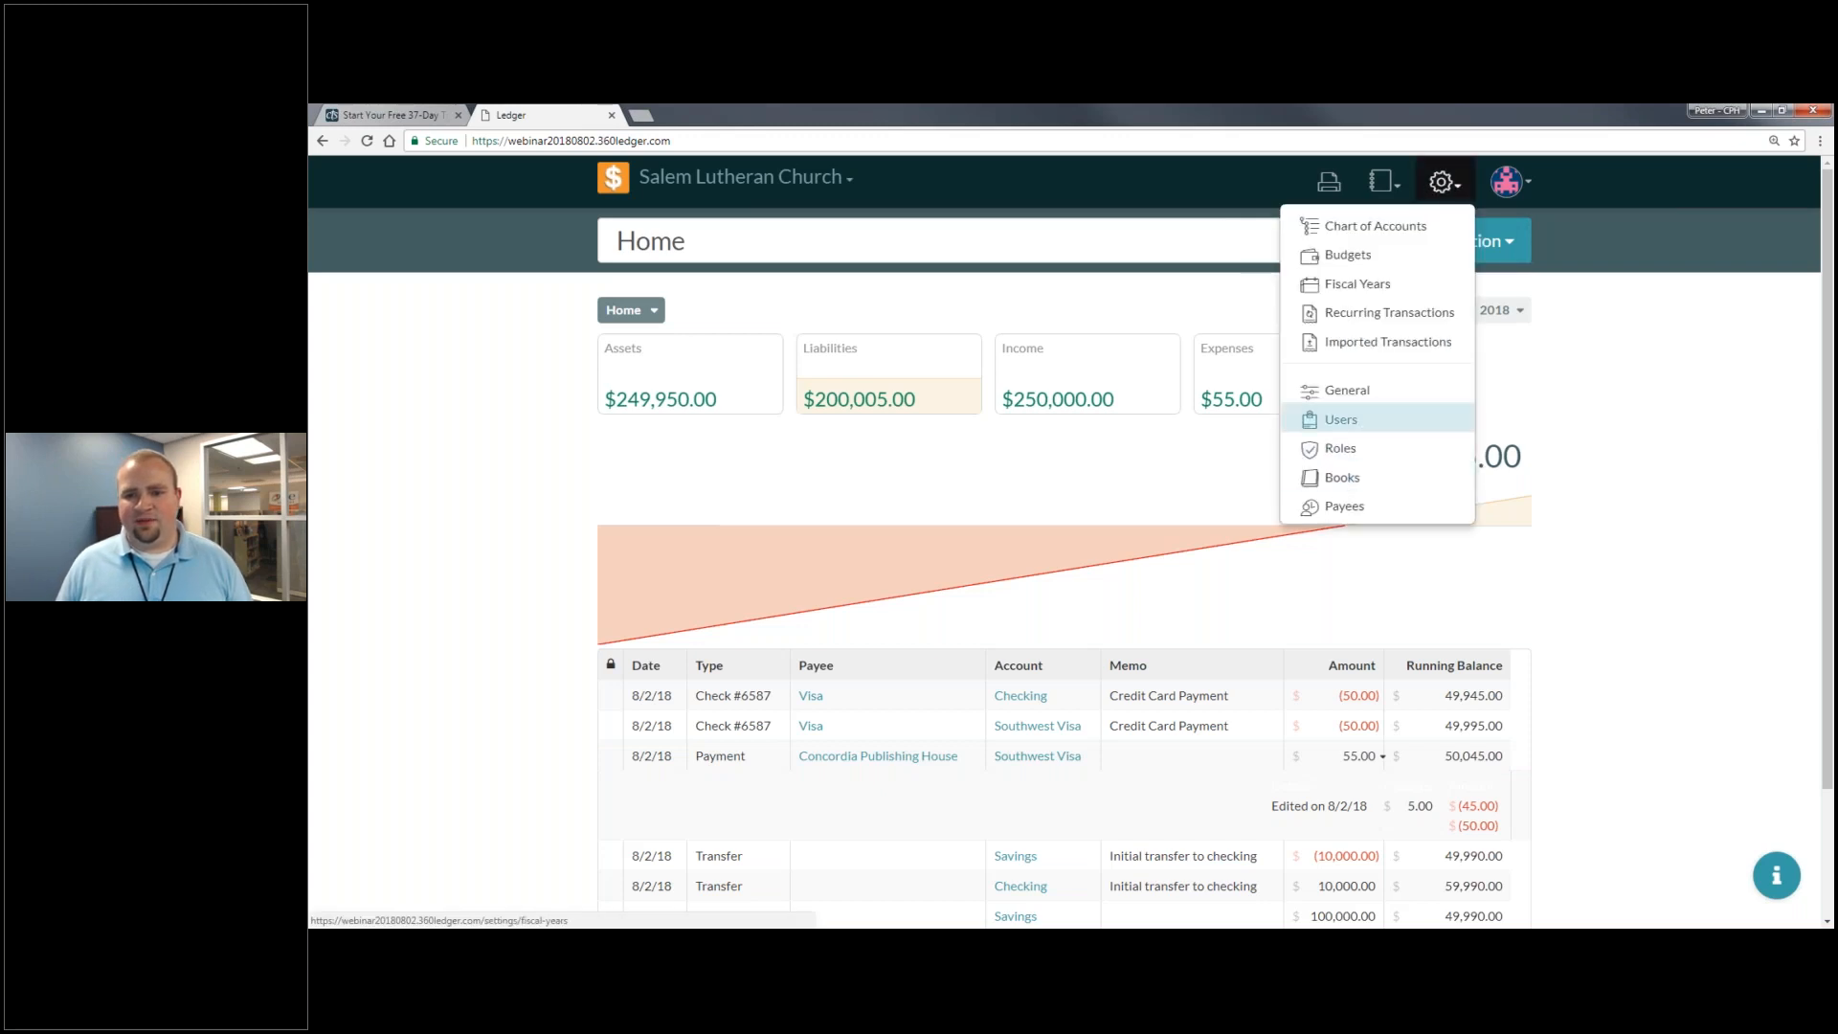
- Open the Event Log report and review revised journal entry #813201 for Concordia
click(1381, 181)
click(1348, 371)
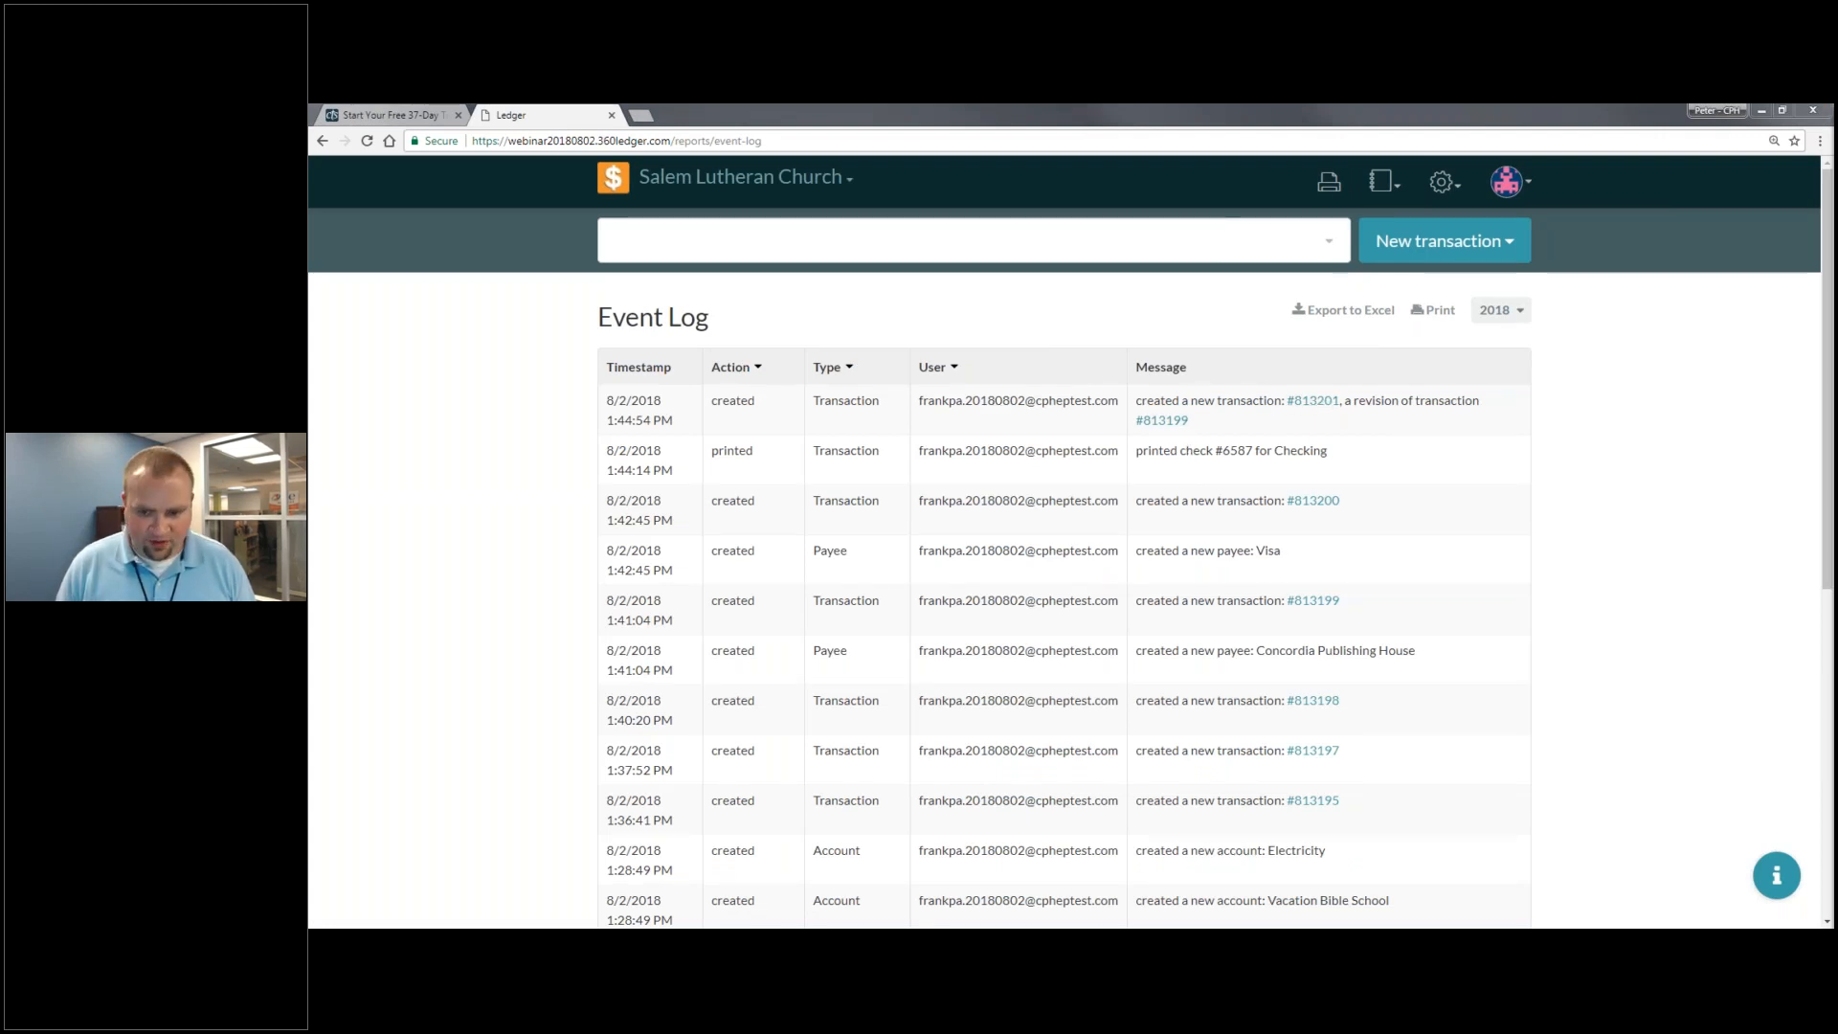
click(1328, 402)
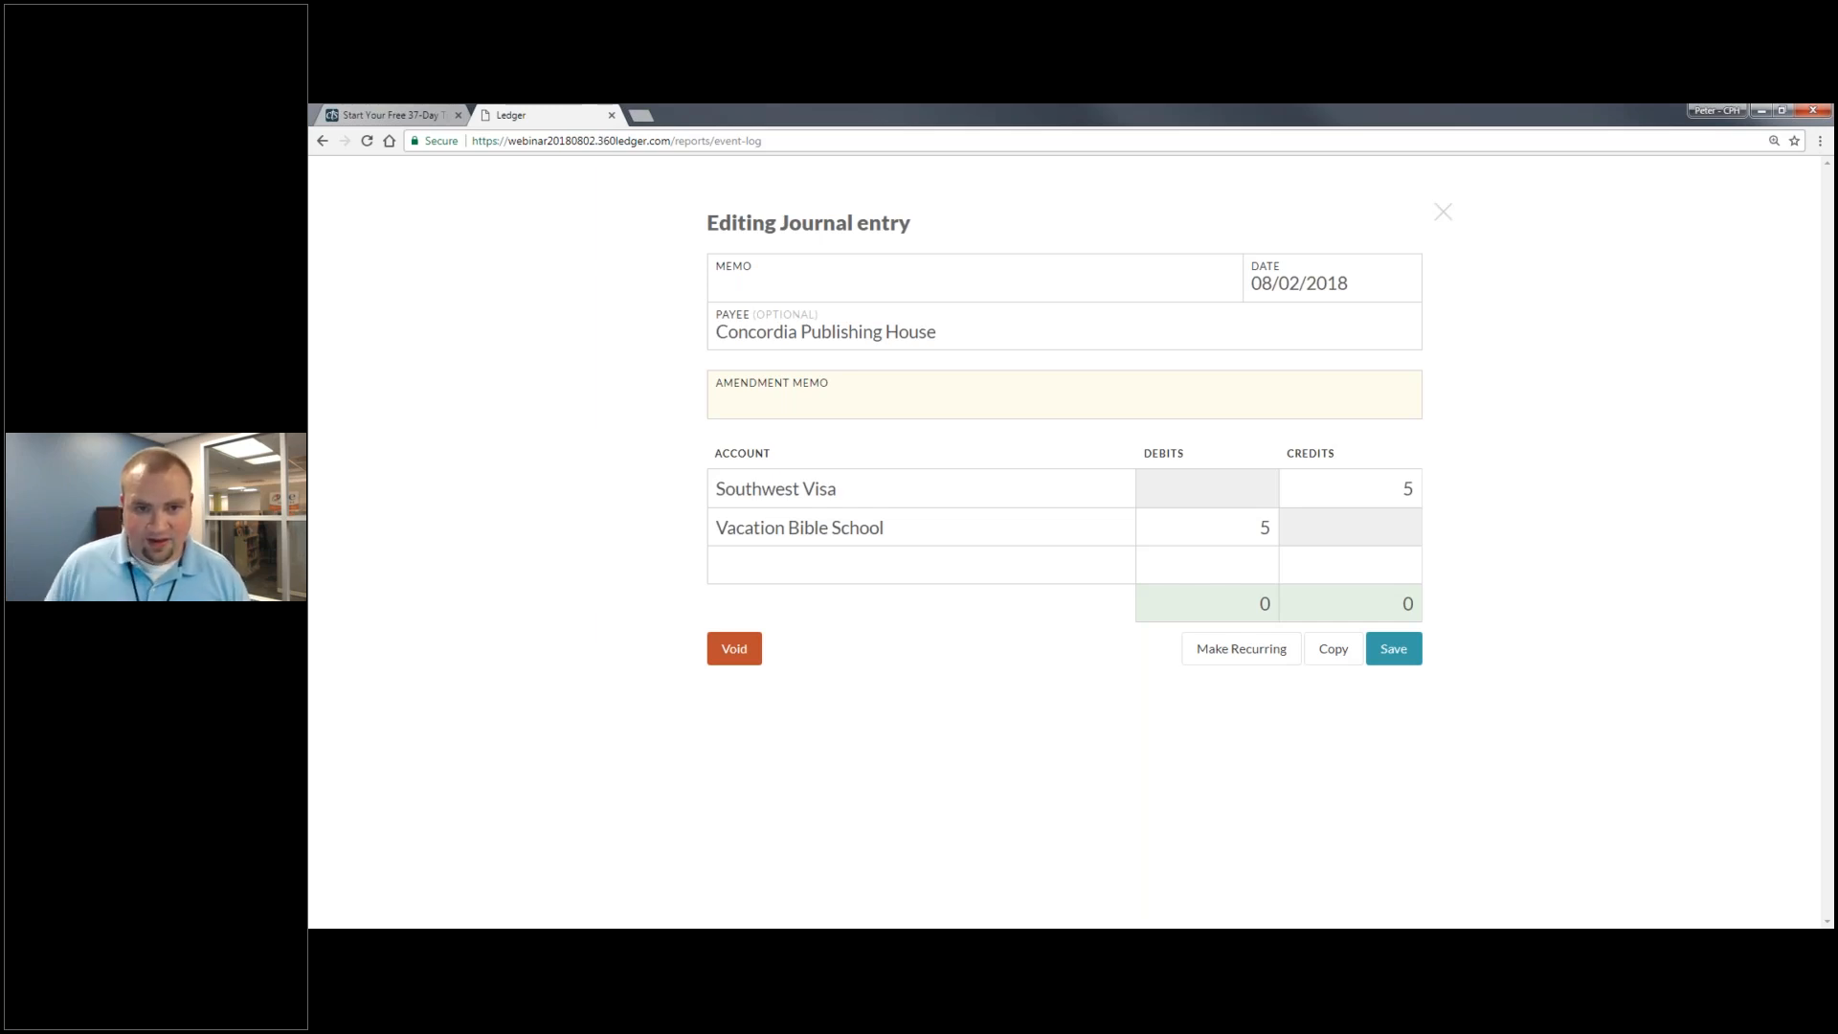
click(1442, 211)
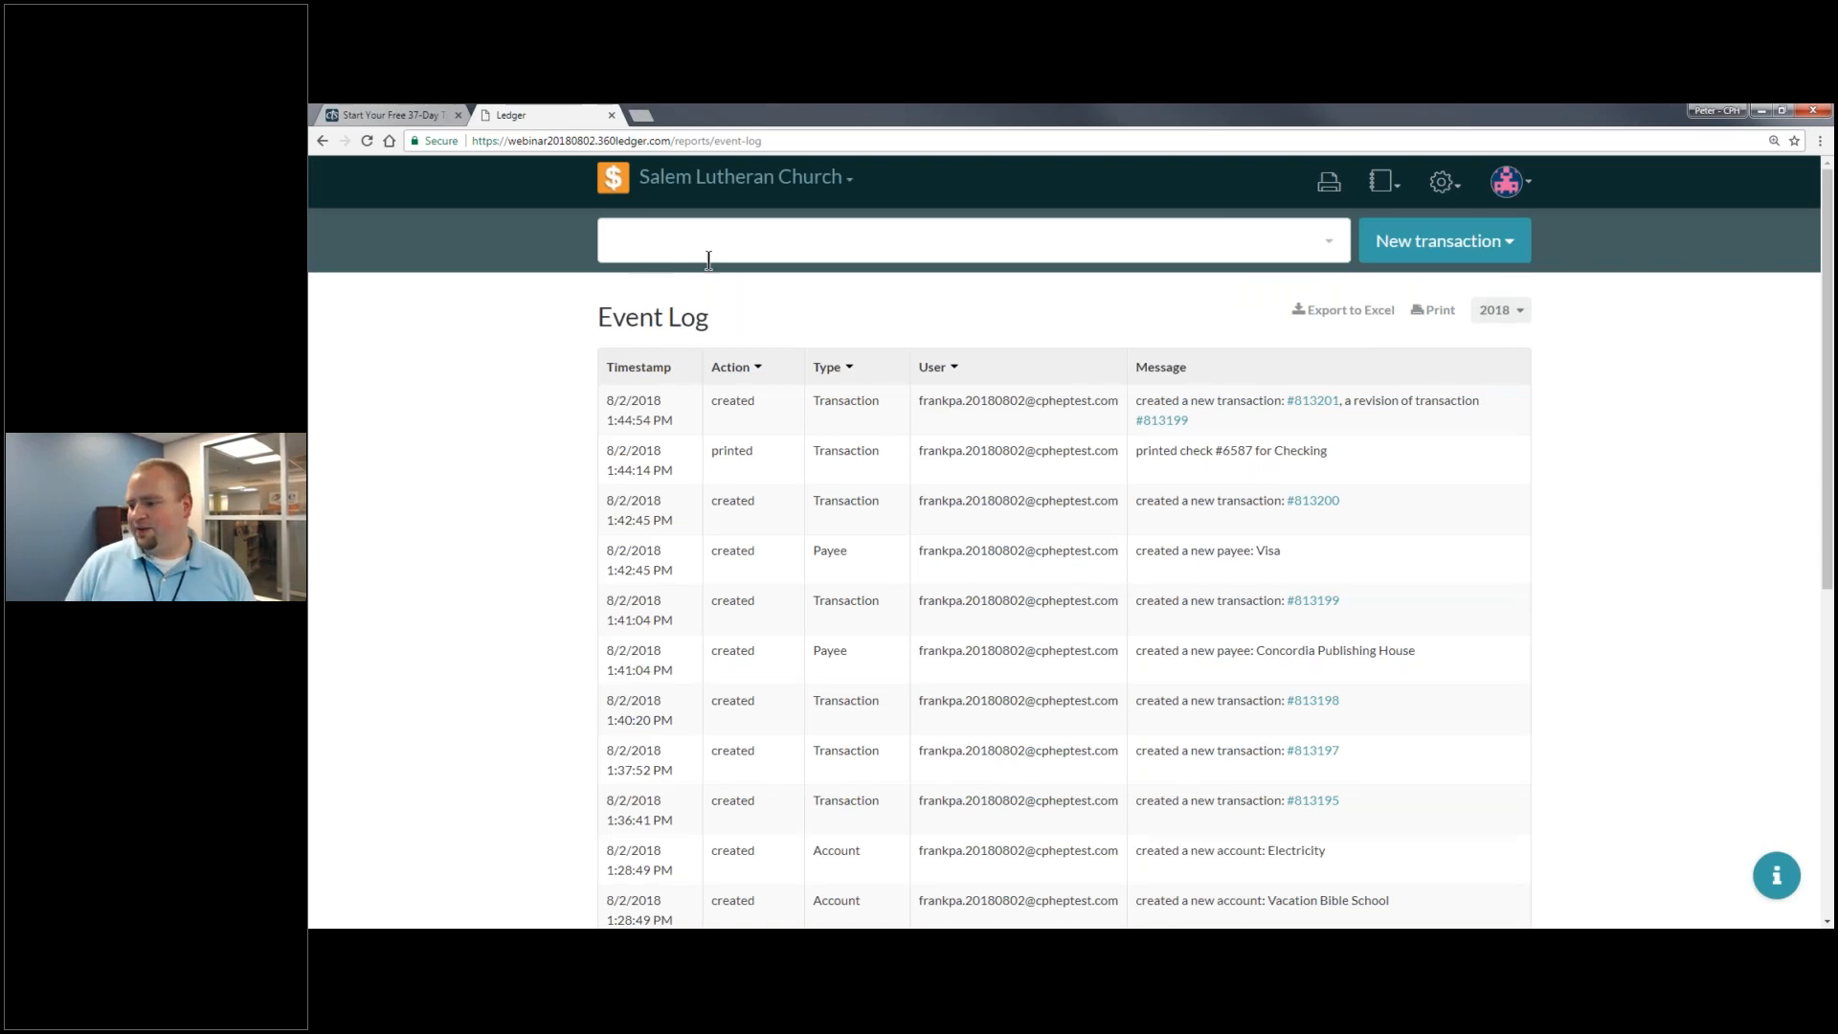
- Drill from Home through Assets and US Bank into the Checking account register
click(615, 184)
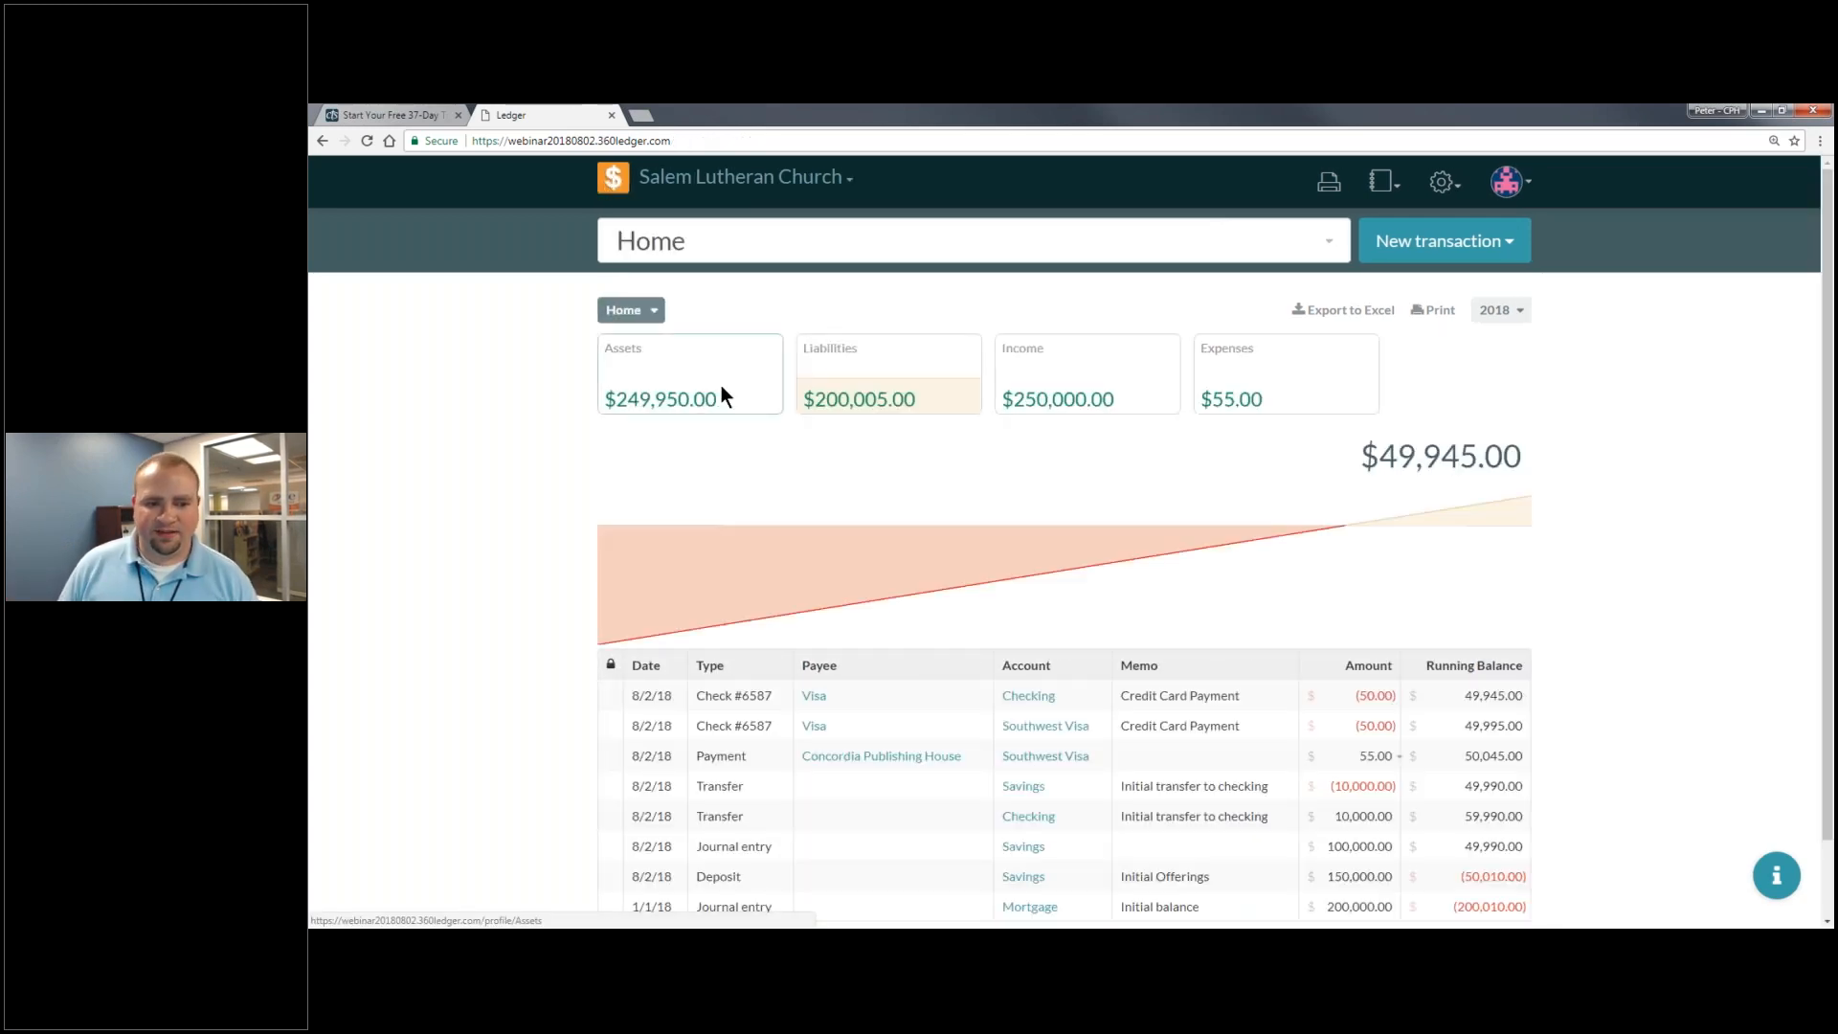
click(720, 392)
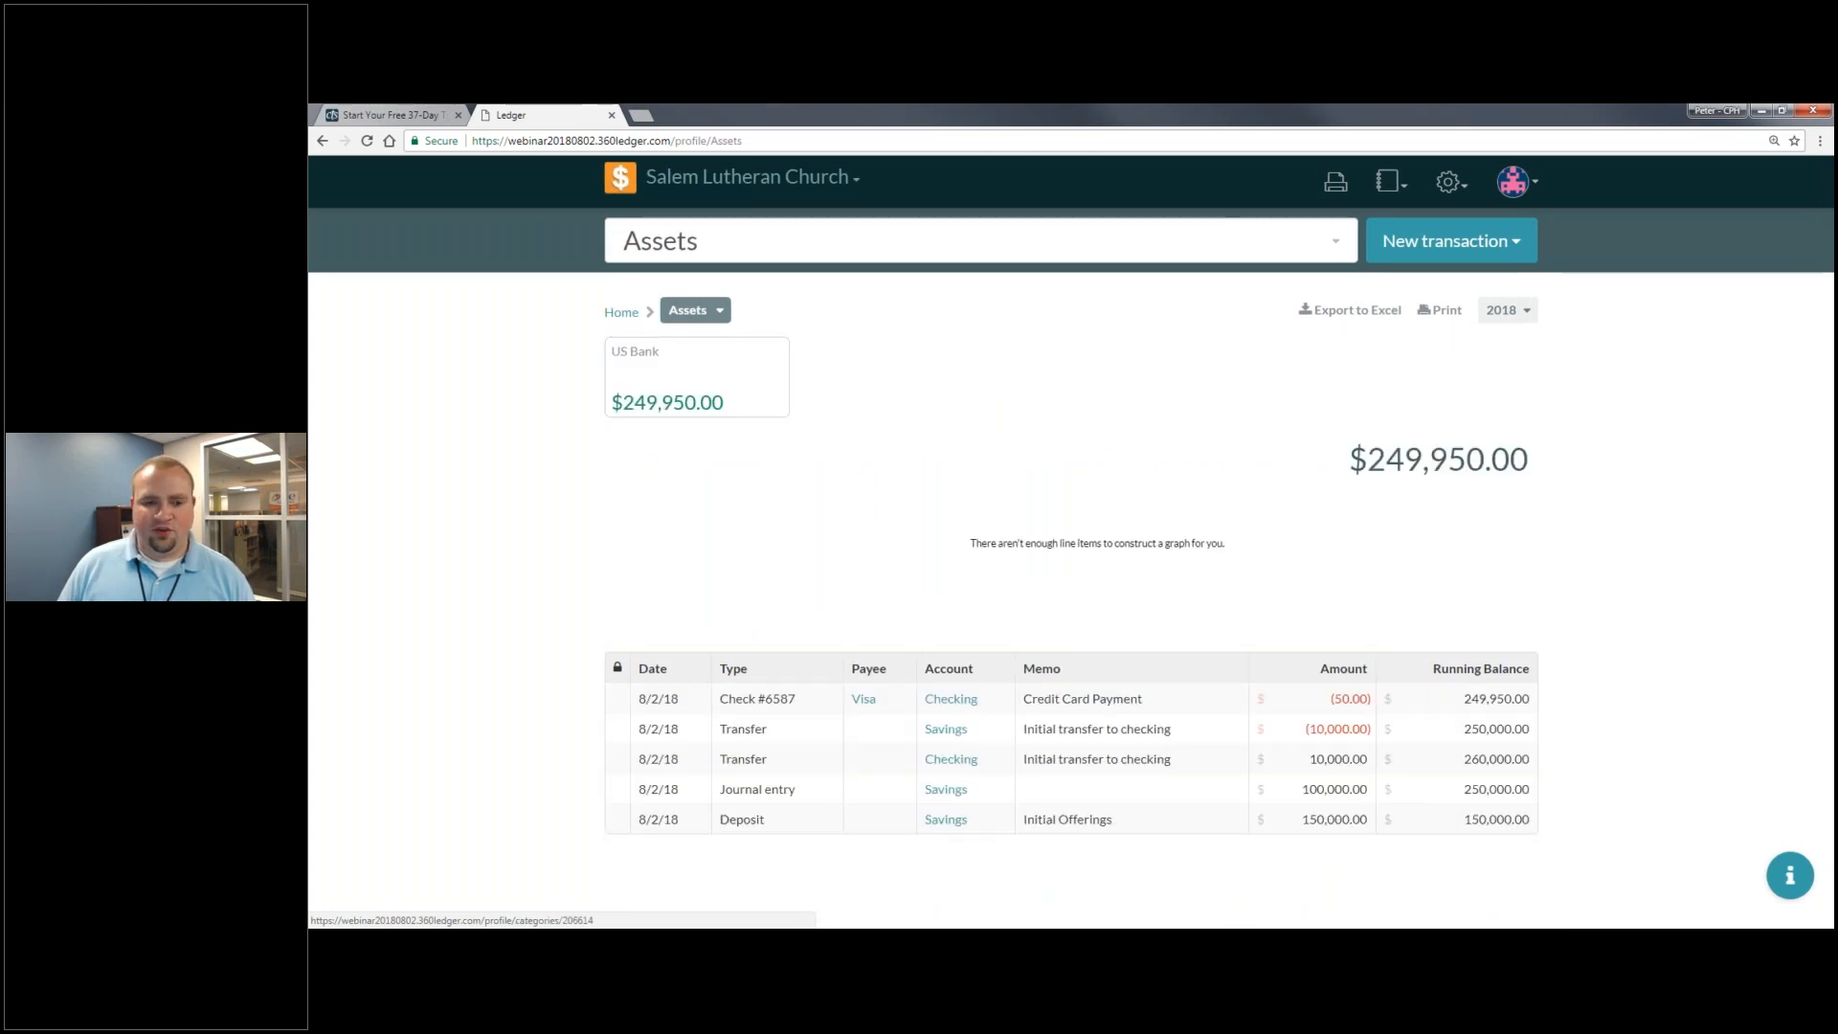
click(728, 393)
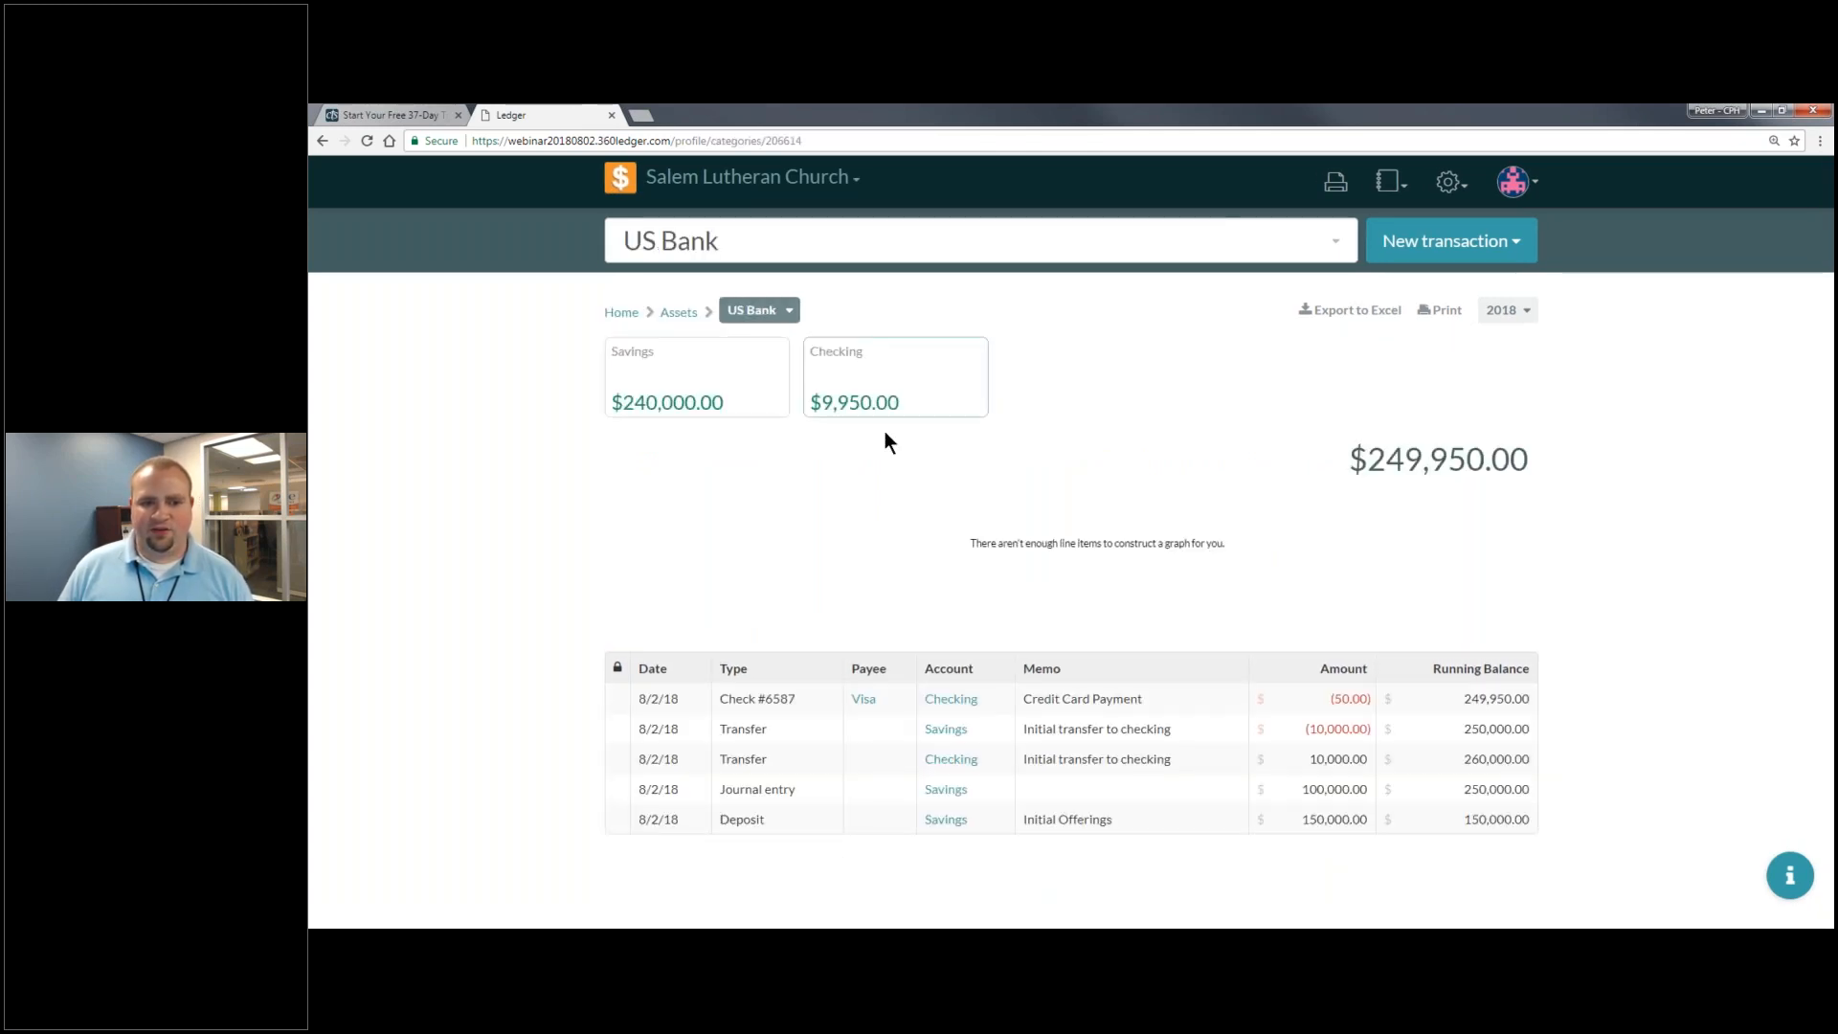
click(885, 392)
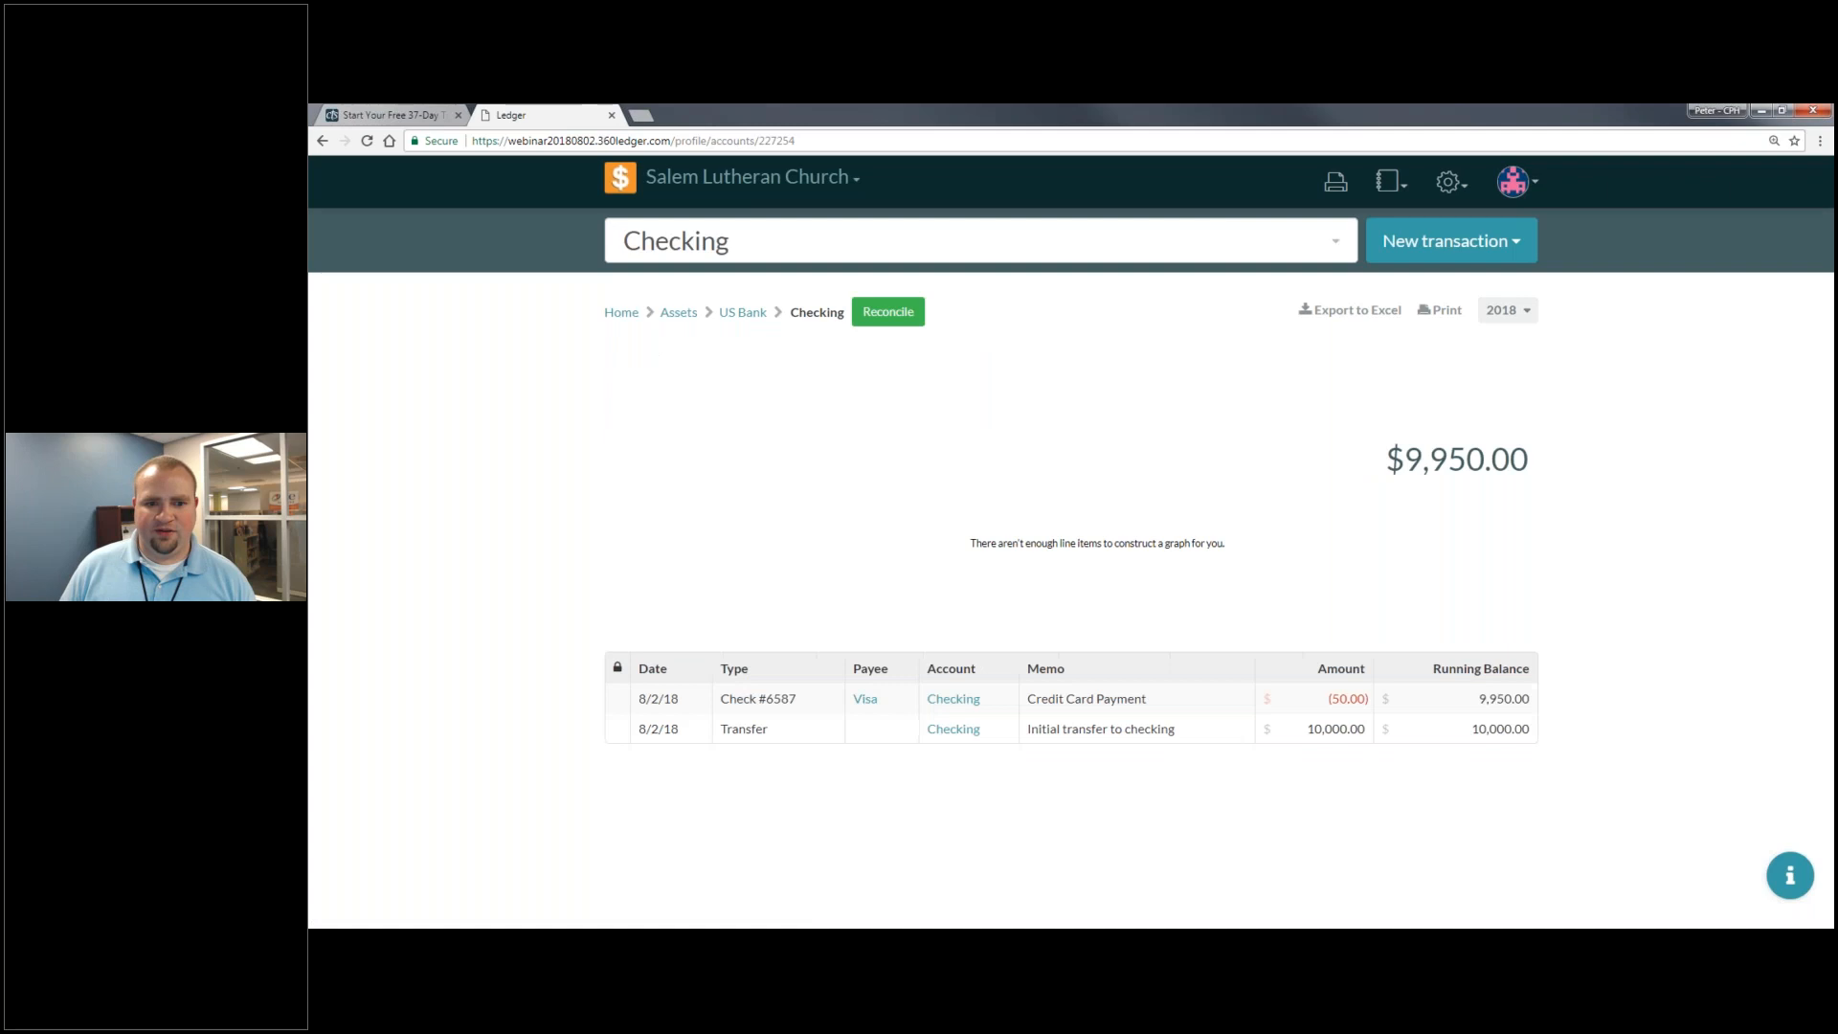
- Reconcile Checking to a $9,950 ending balance, clearing both August 2 transactions with $0.00 off
click(890, 312)
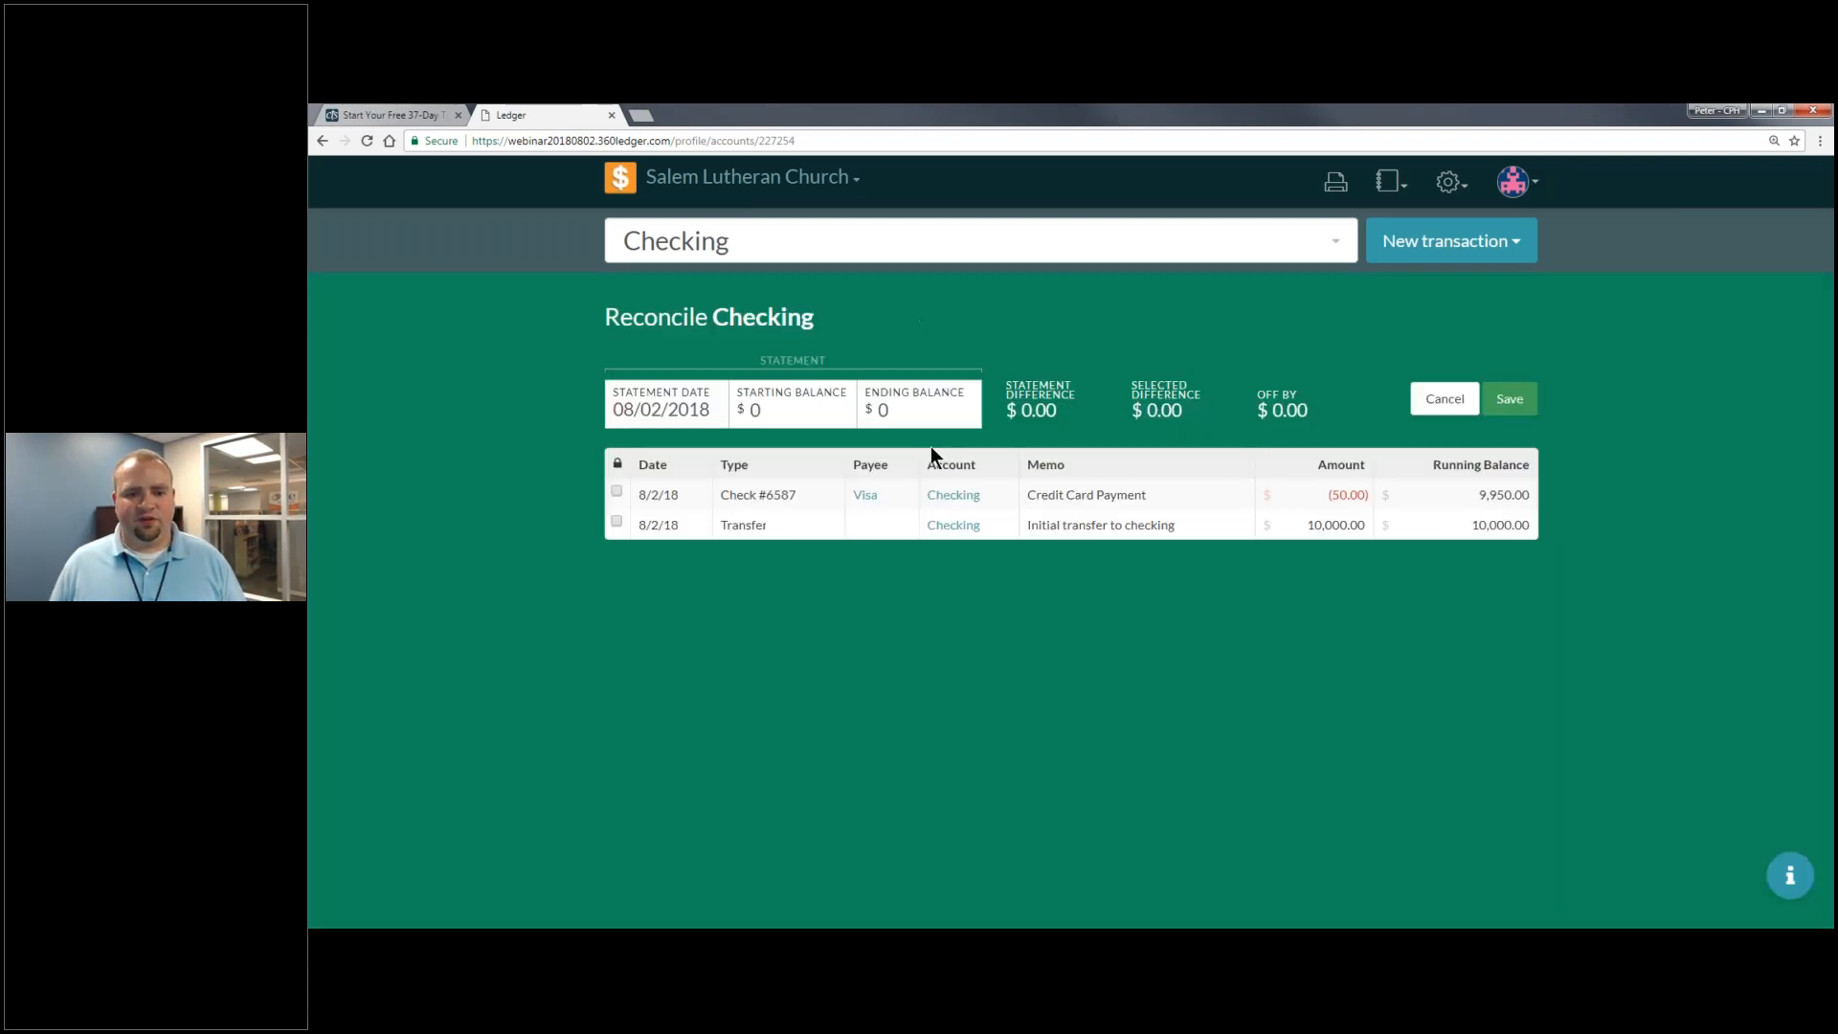
click(816, 405)
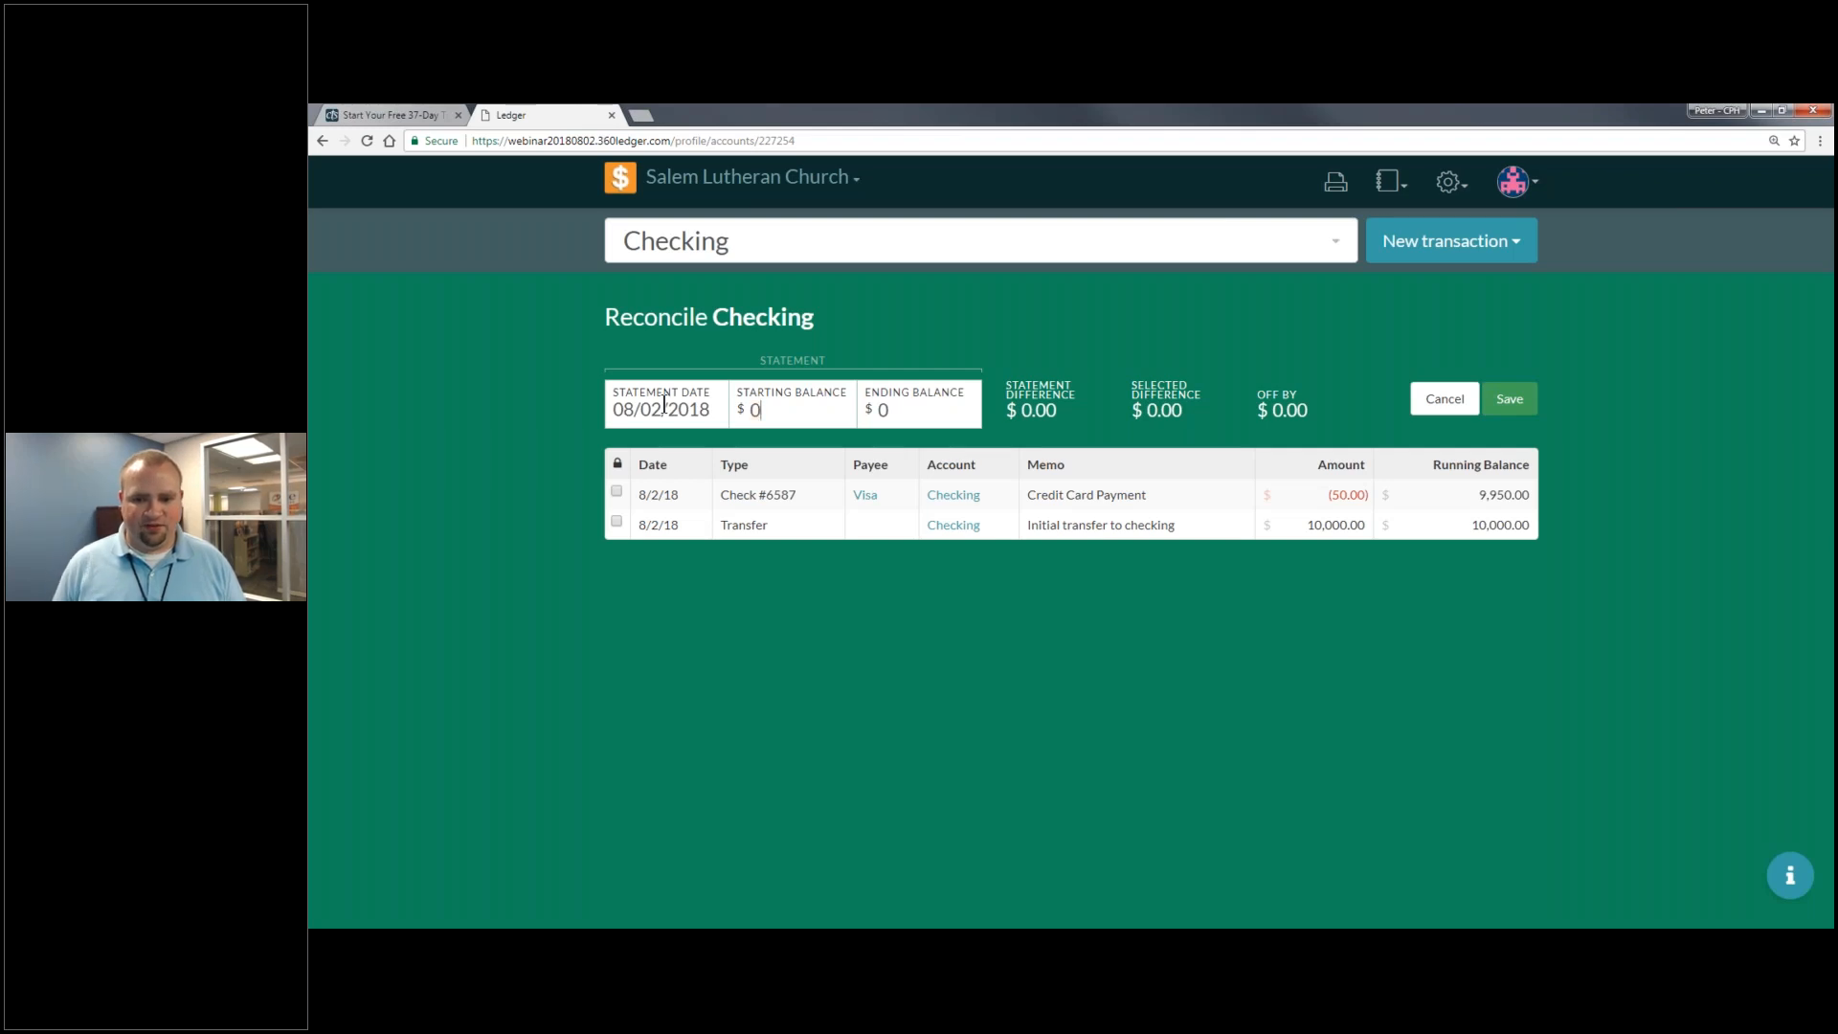
key(Tab)
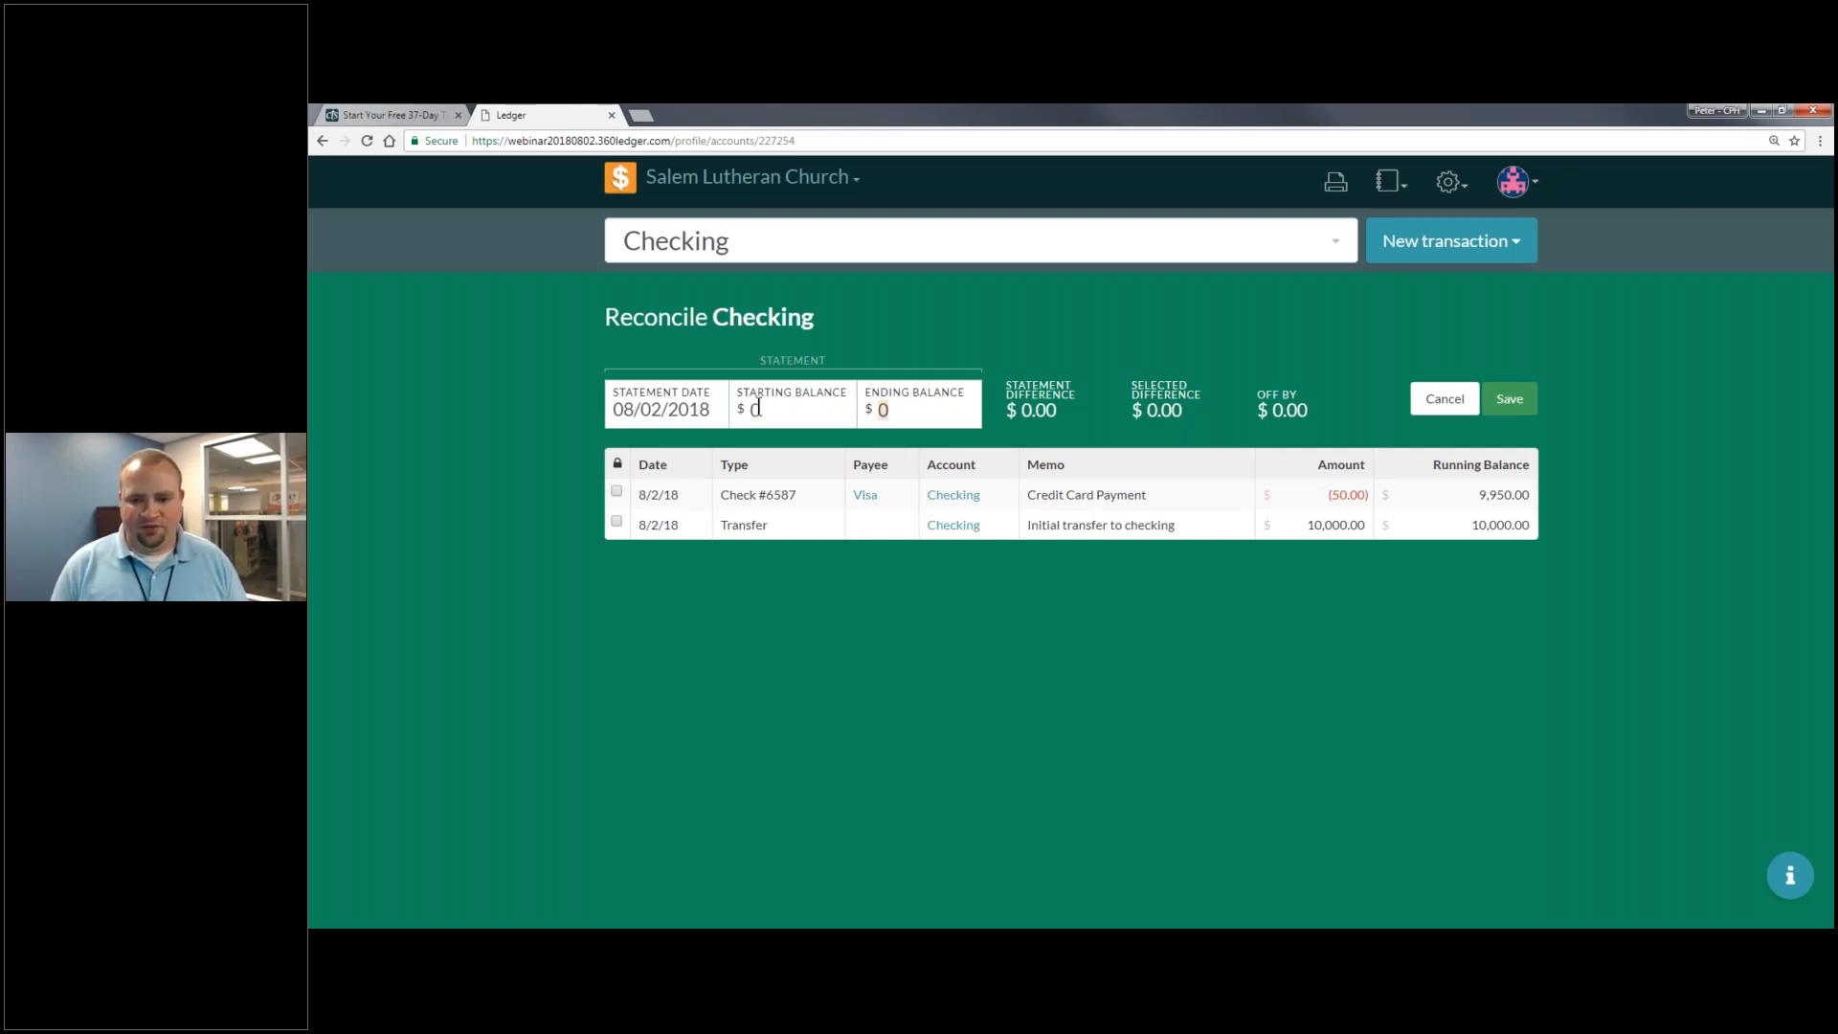
text(9950)
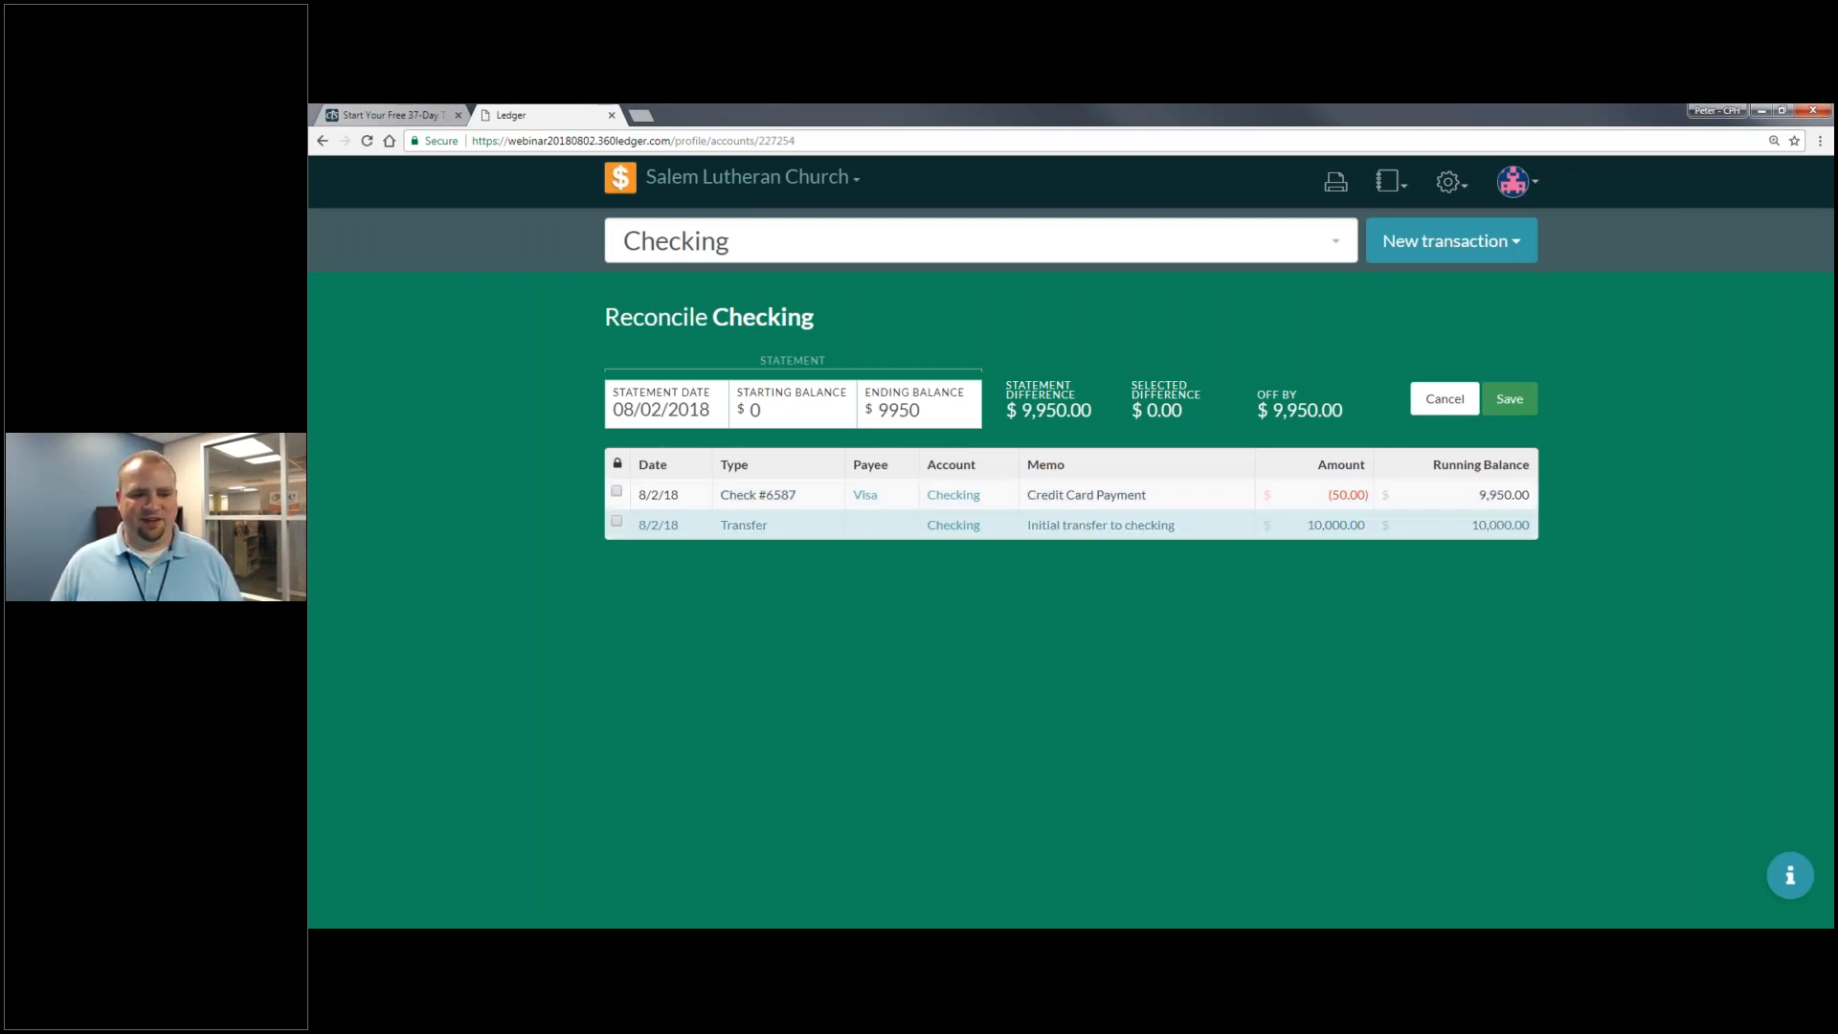
click(616, 525)
click(616, 494)
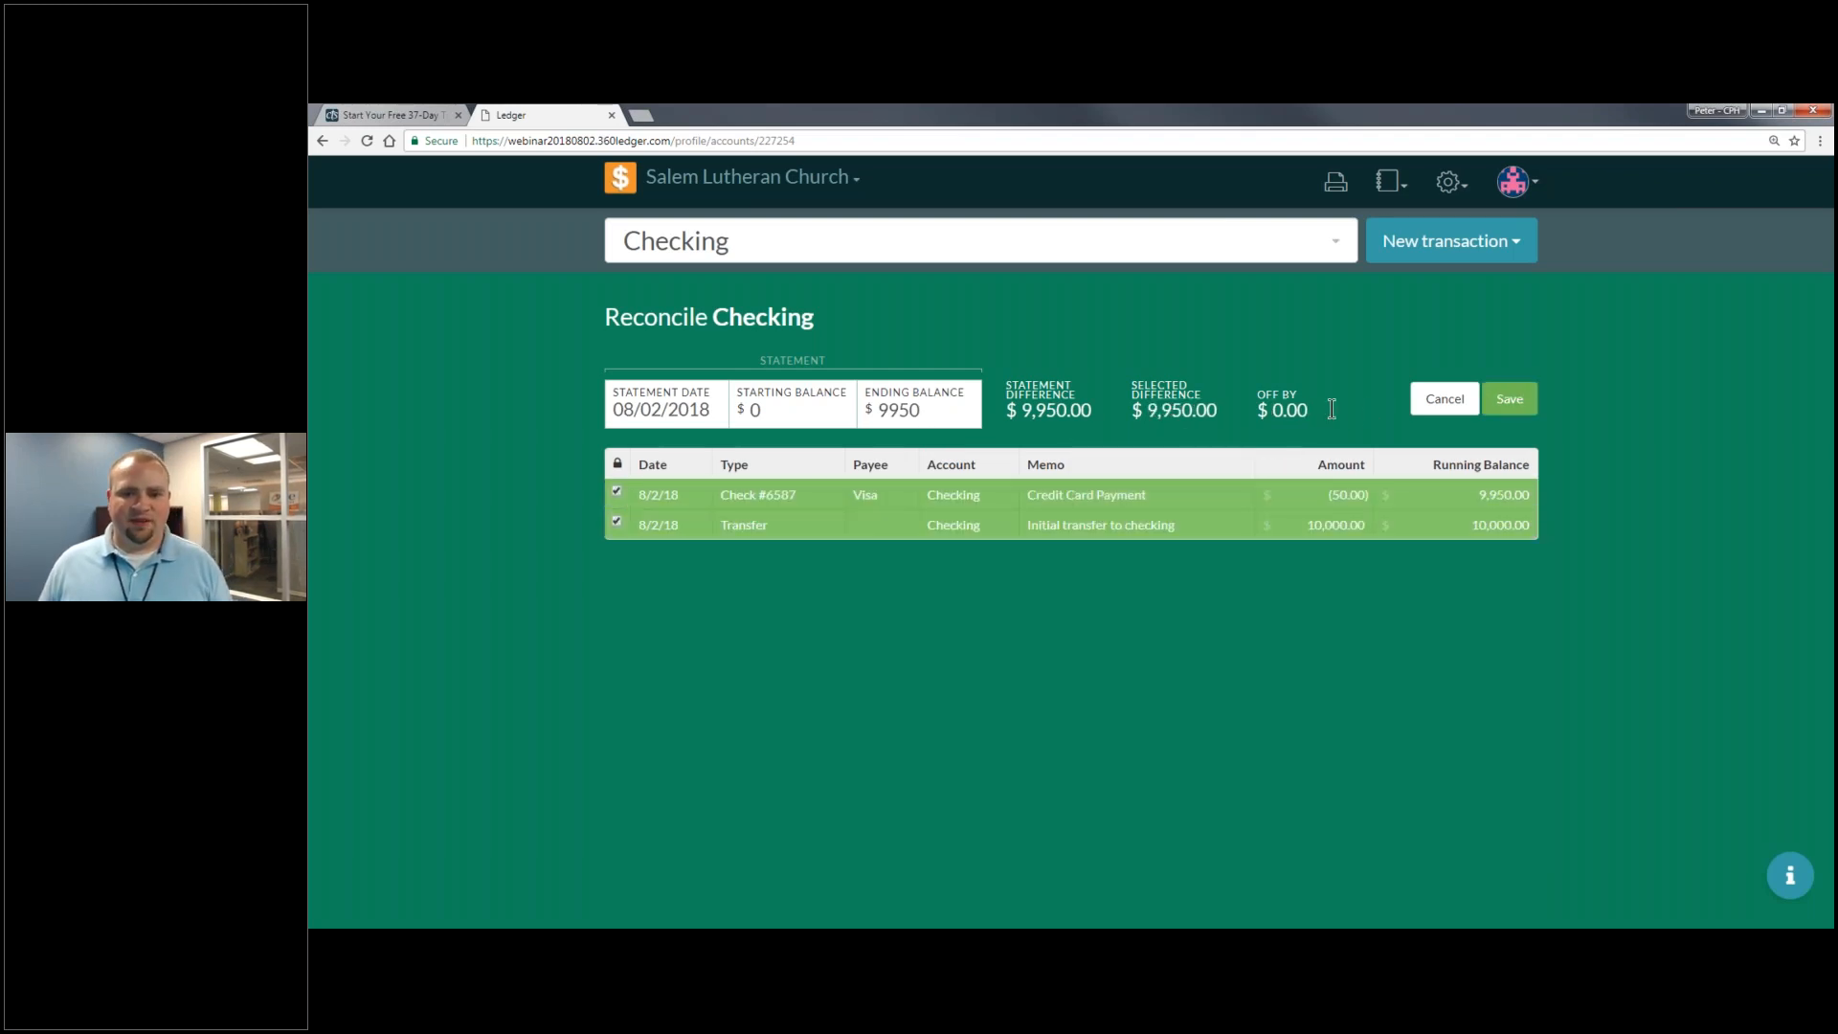
click(1139, 402)
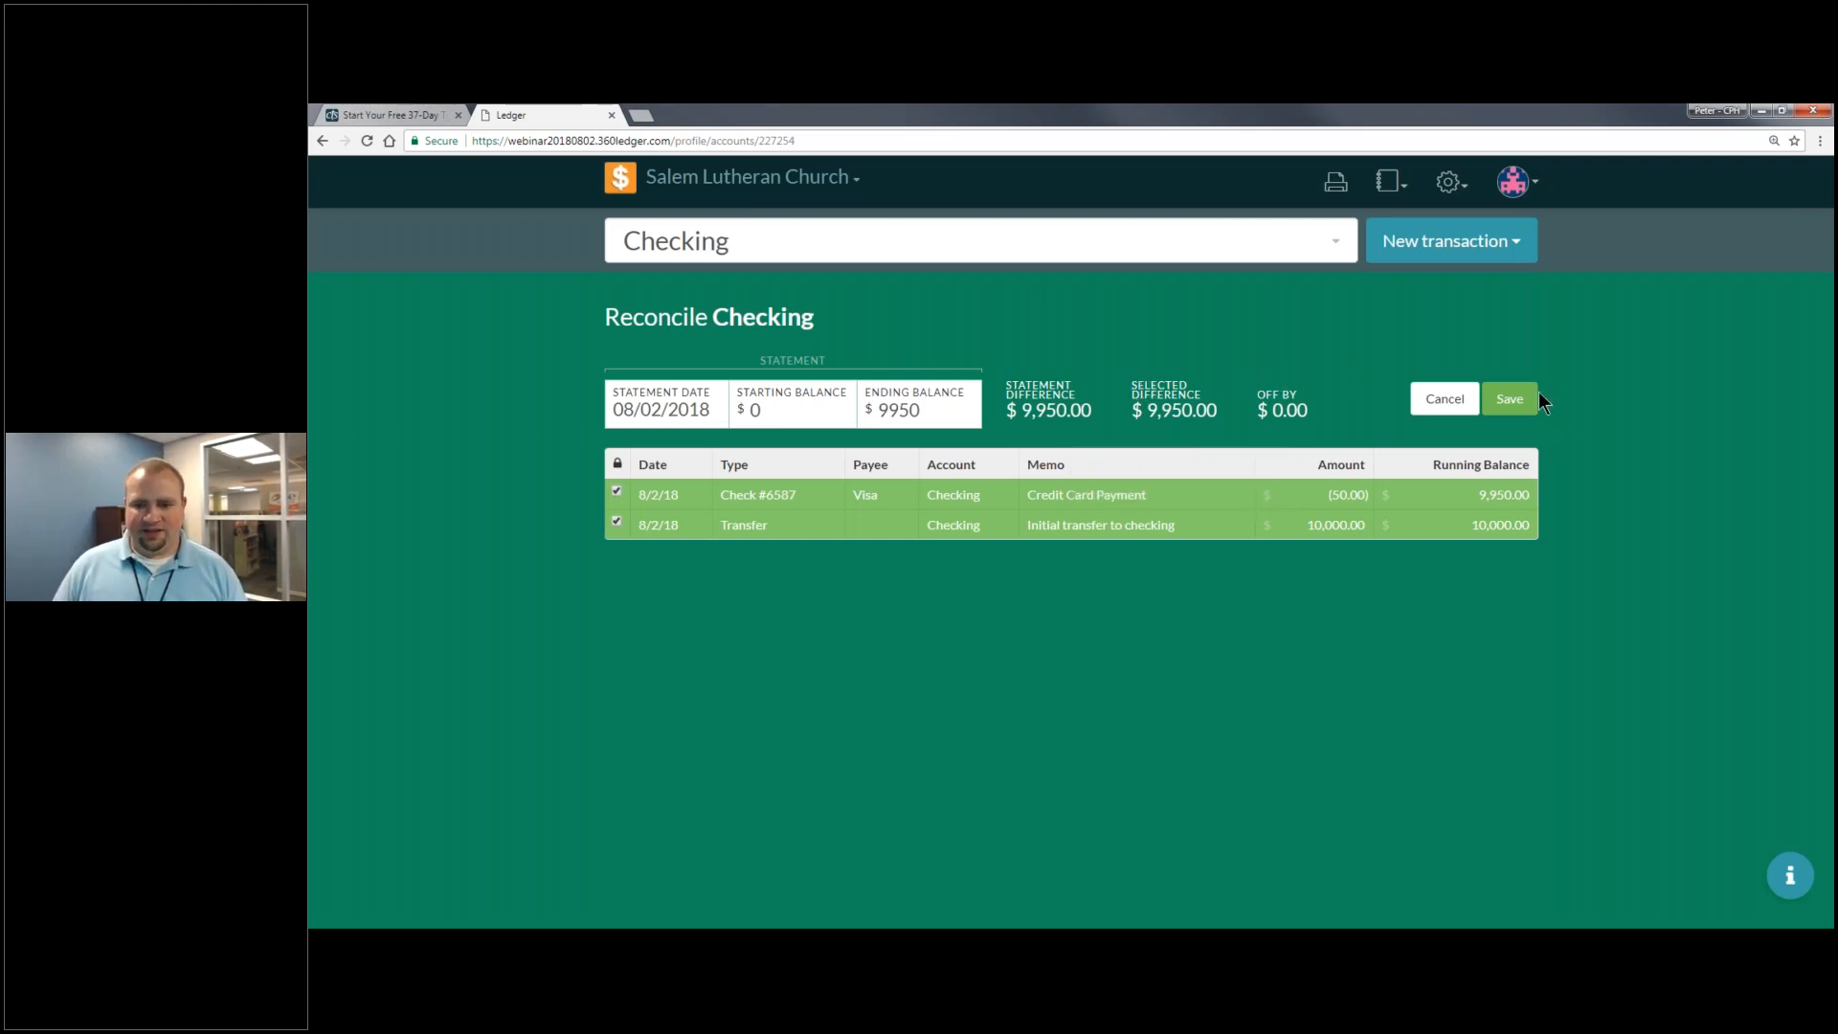
click(1509, 398)
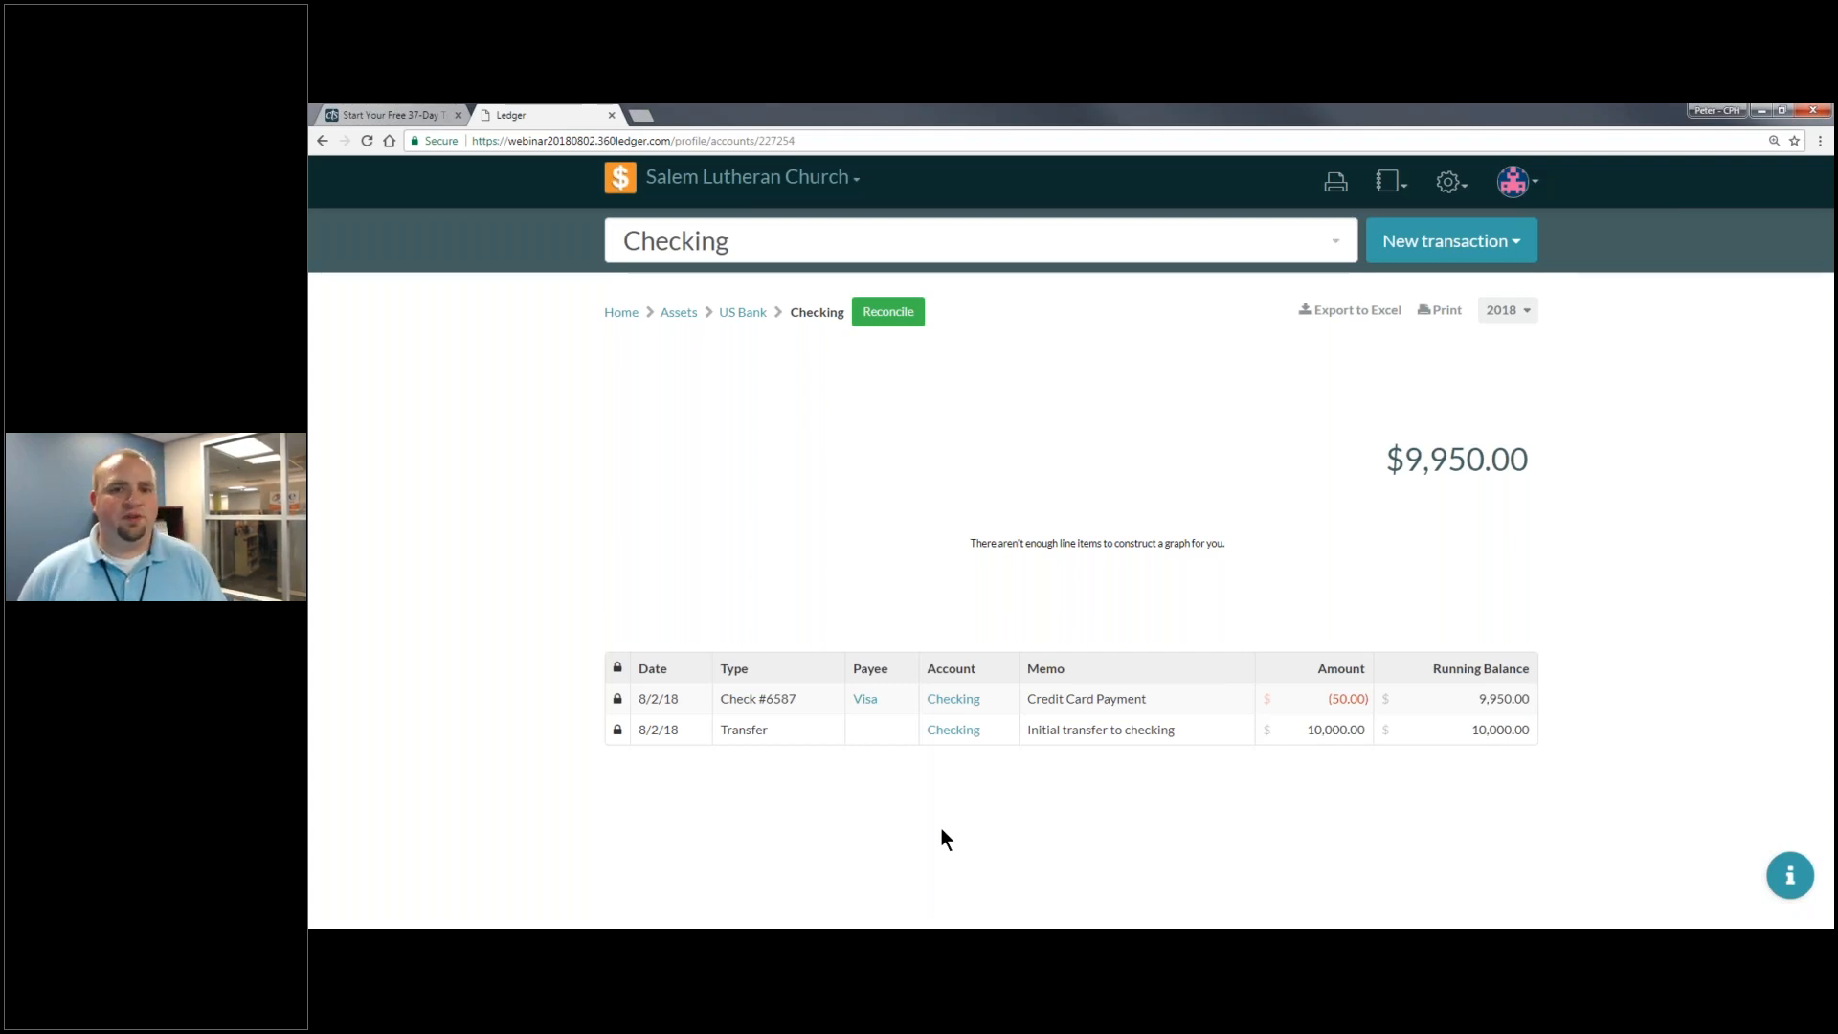
- Navigate Assets > US Bank > Savings to show the $240,000.00 Savings ledger
click(676, 313)
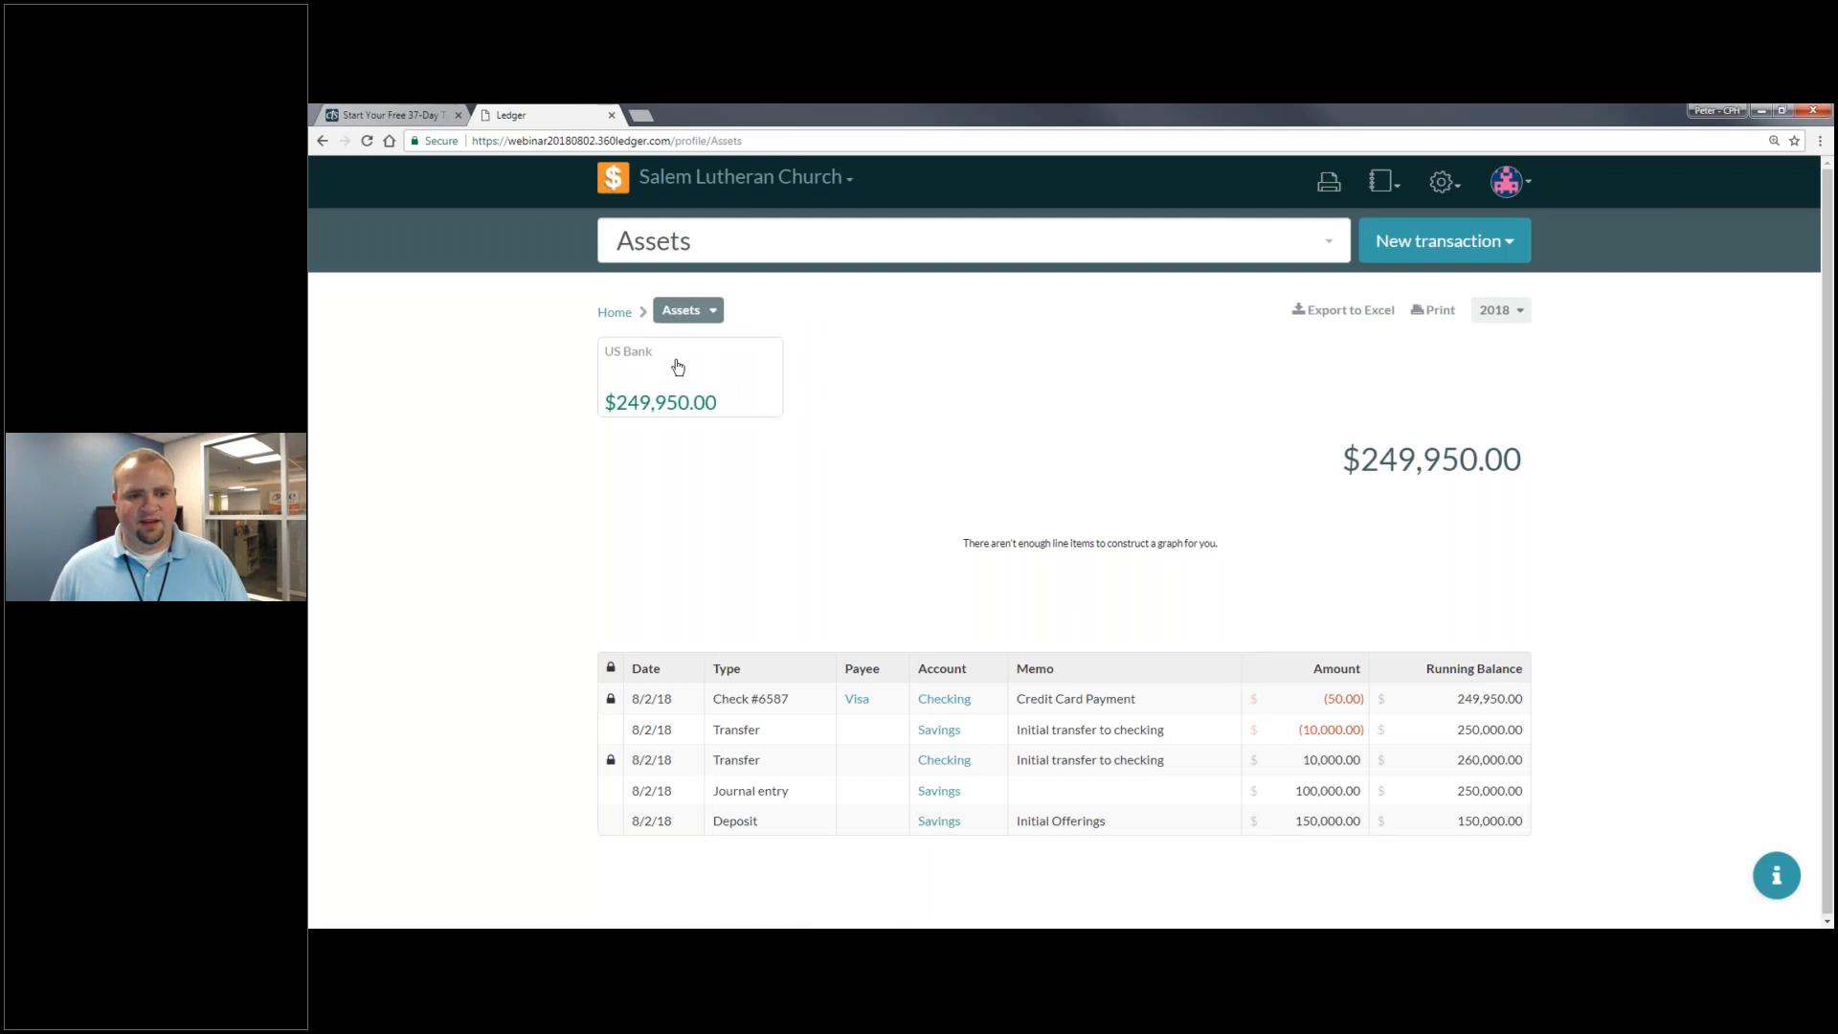
click(678, 370)
right_click(709, 456)
click(695, 363)
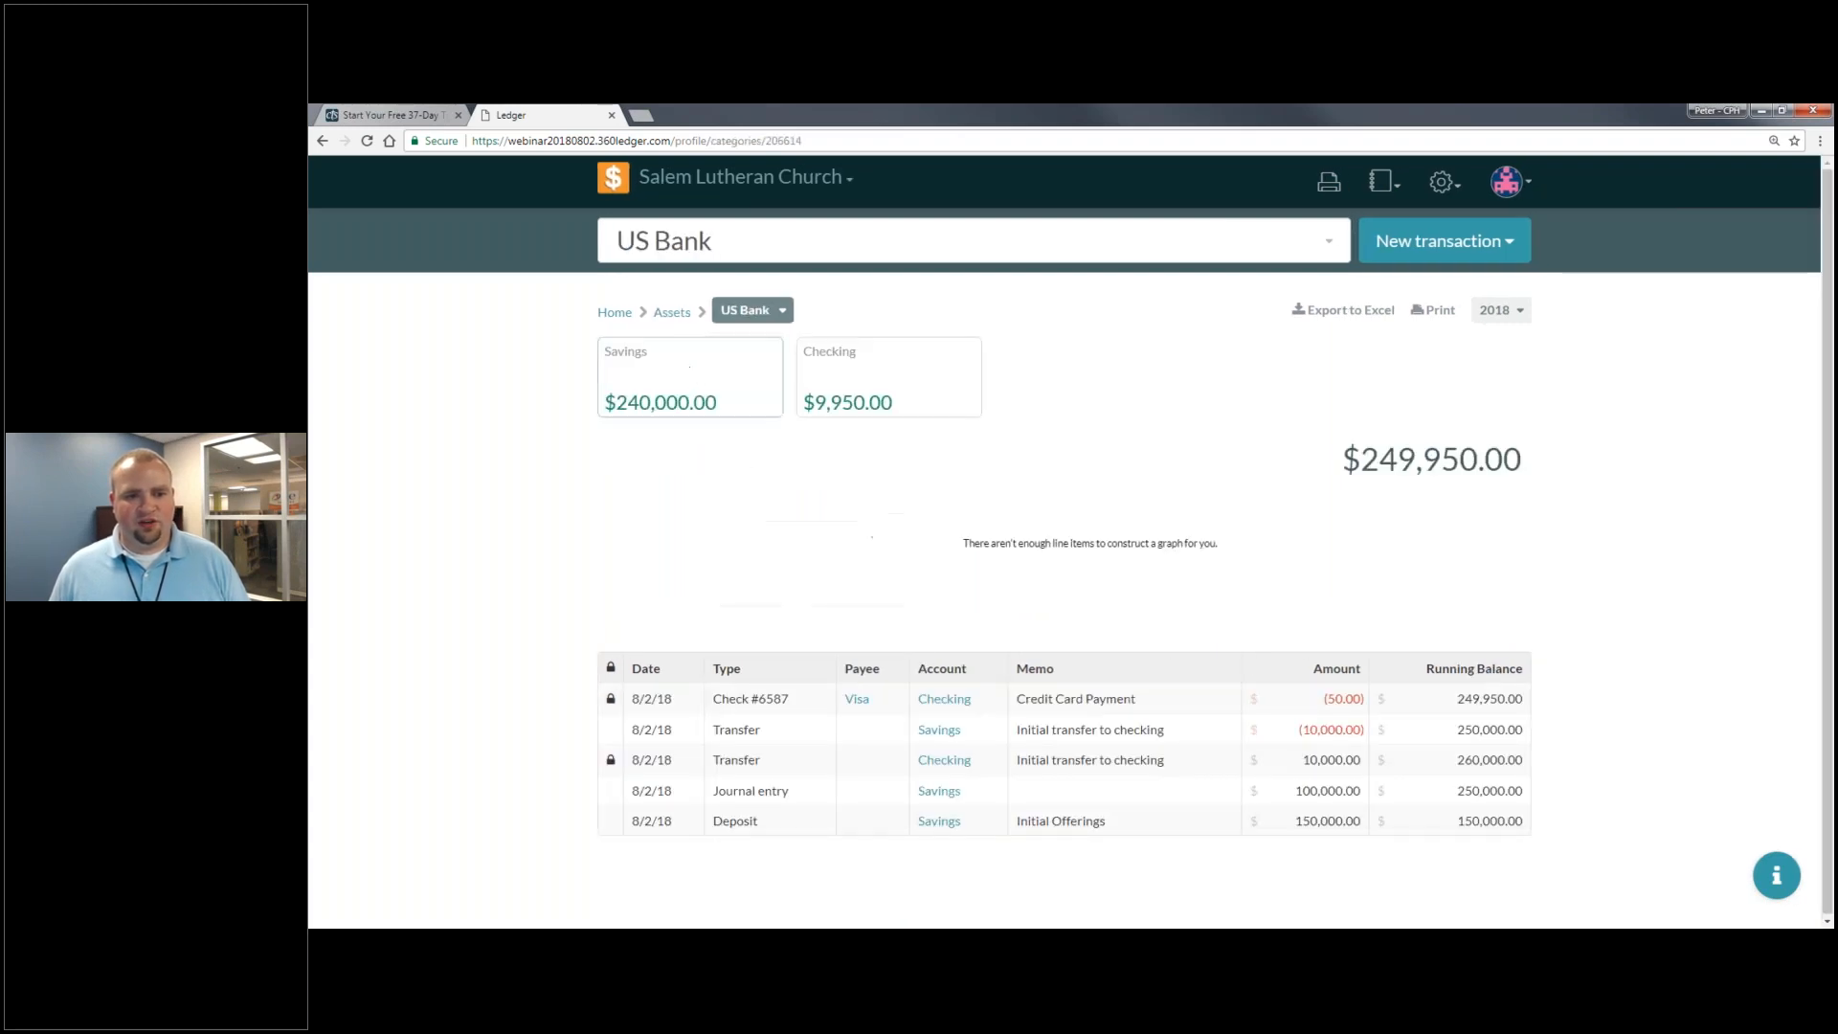
click(753, 310)
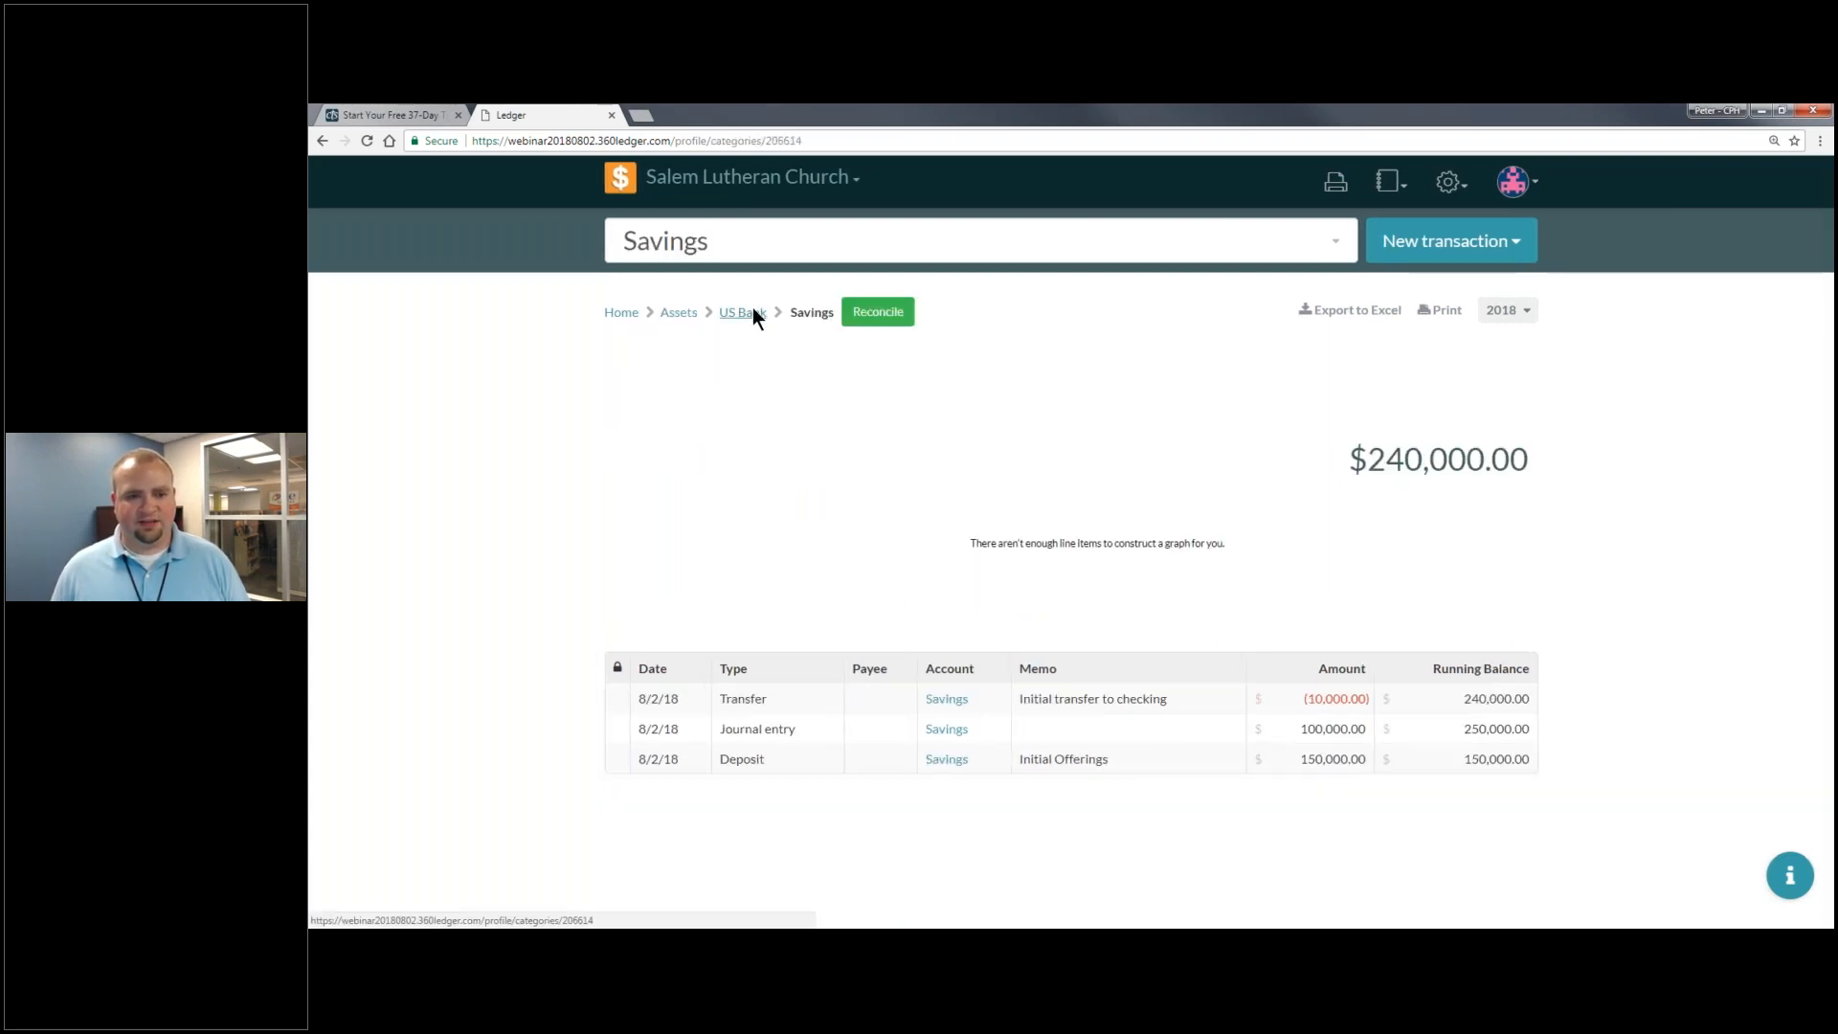
click(659, 406)
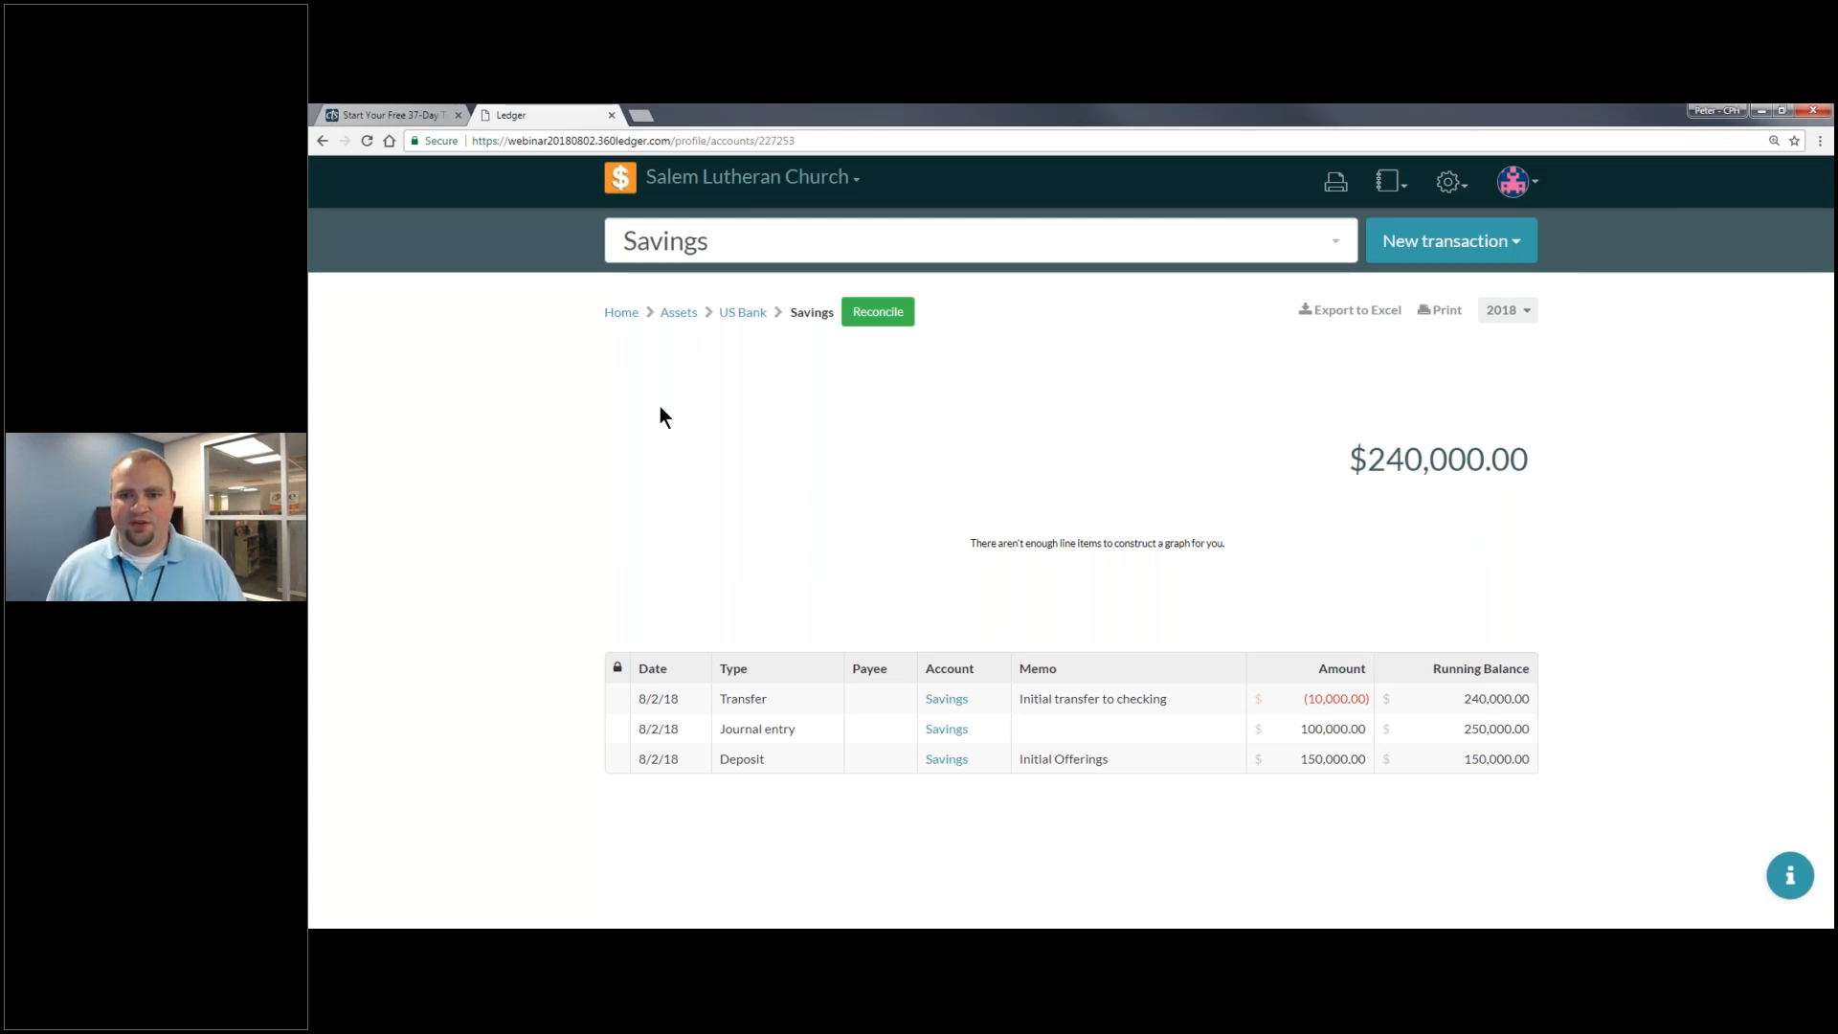
click(1468, 191)
- In the Chart of Accounts, add a Mission Trip Fund entry under Savings
click(1464, 227)
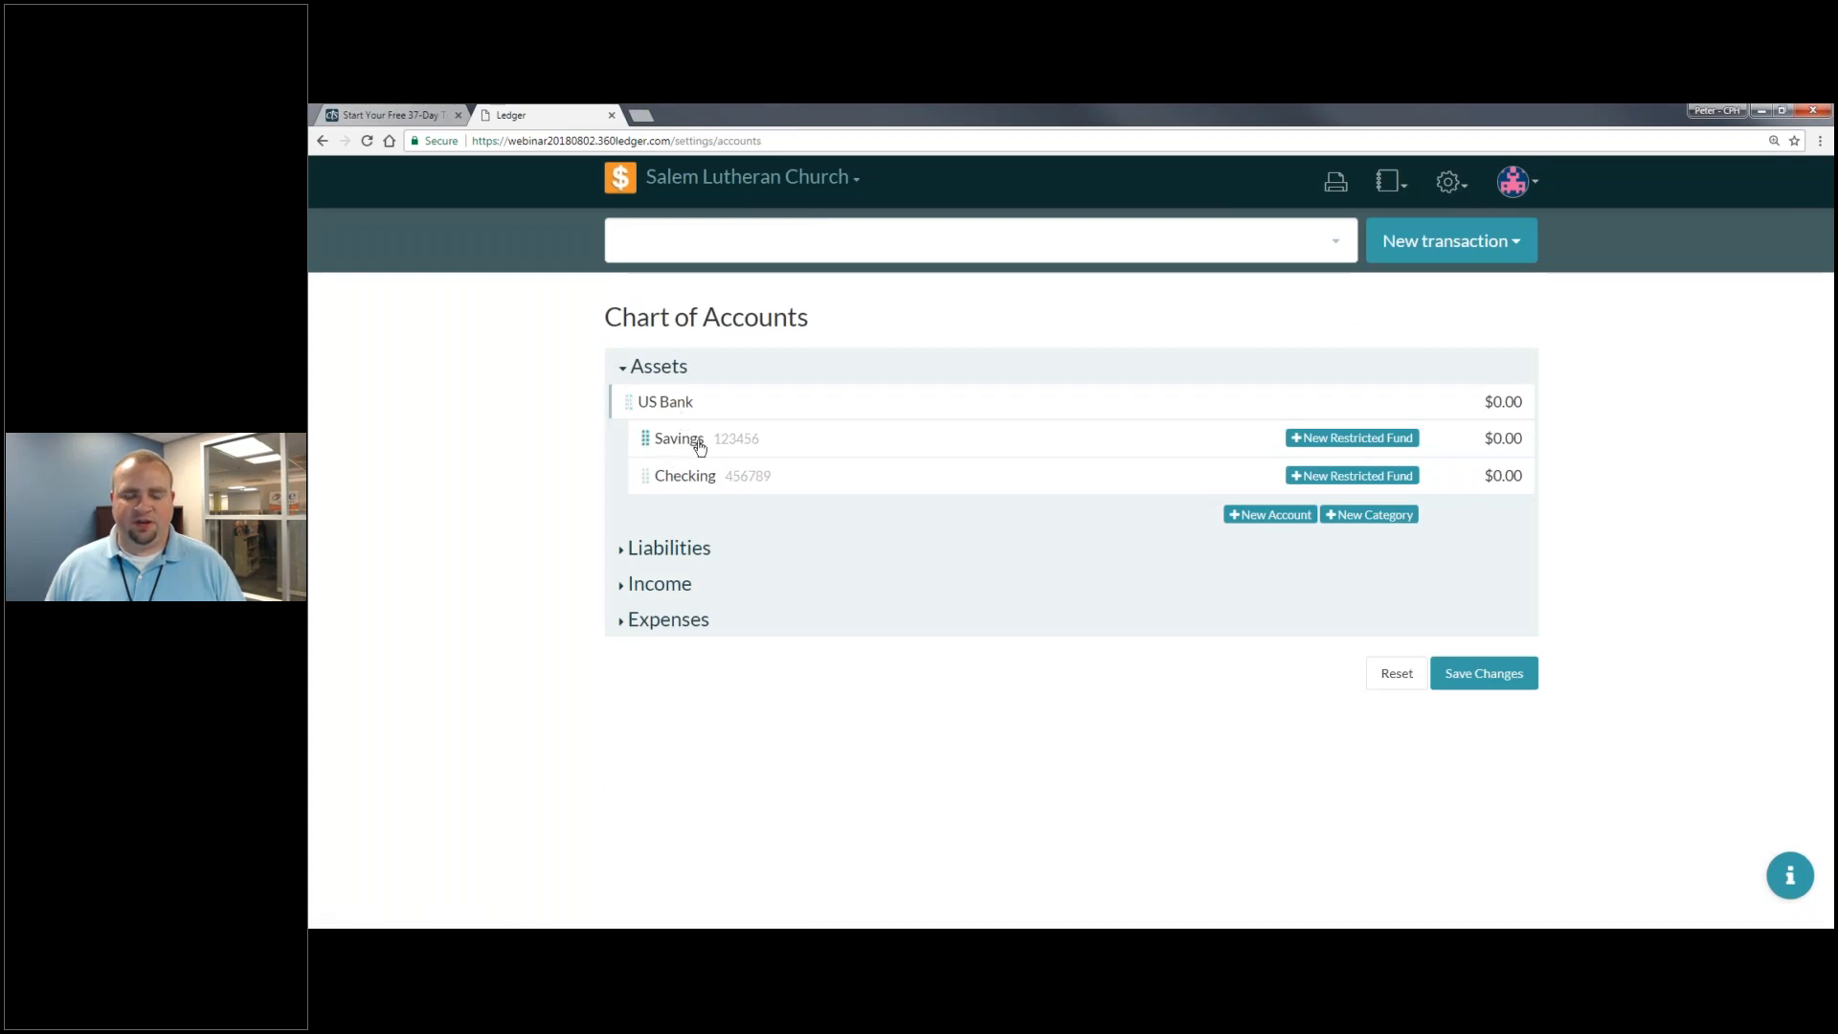
click(1360, 440)
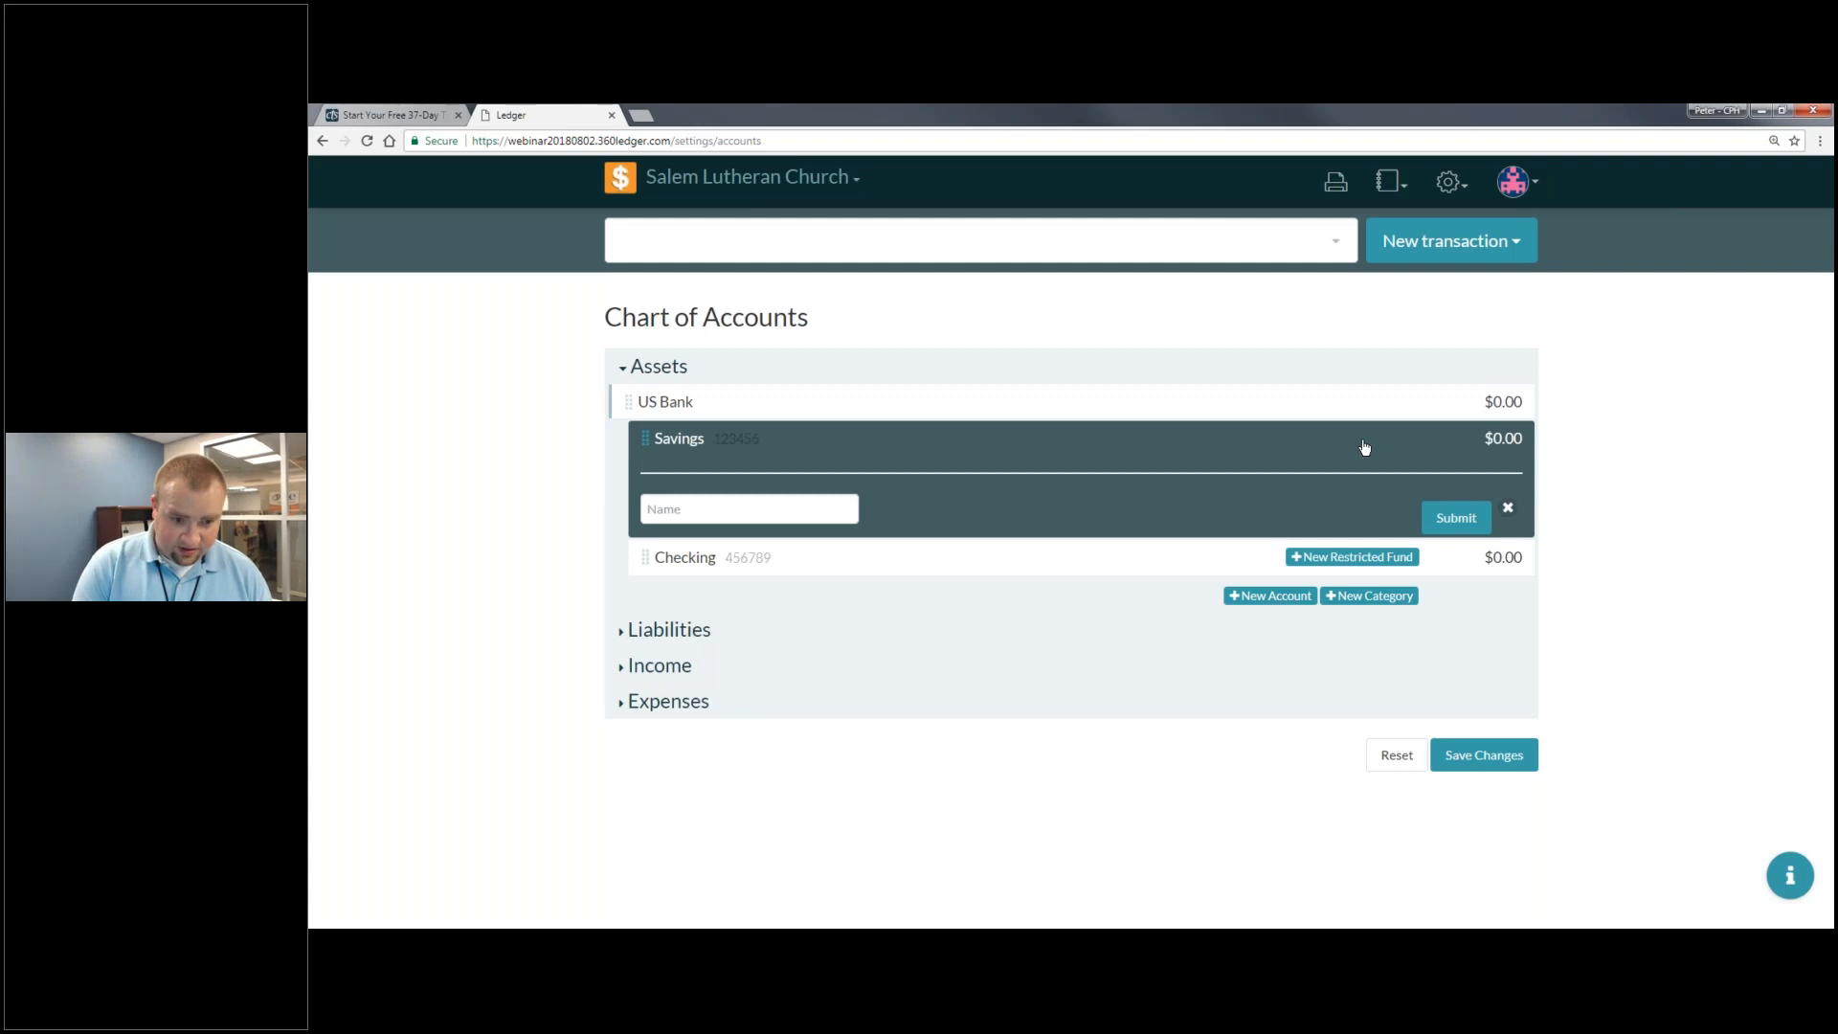
text(Mission Trip Fun)
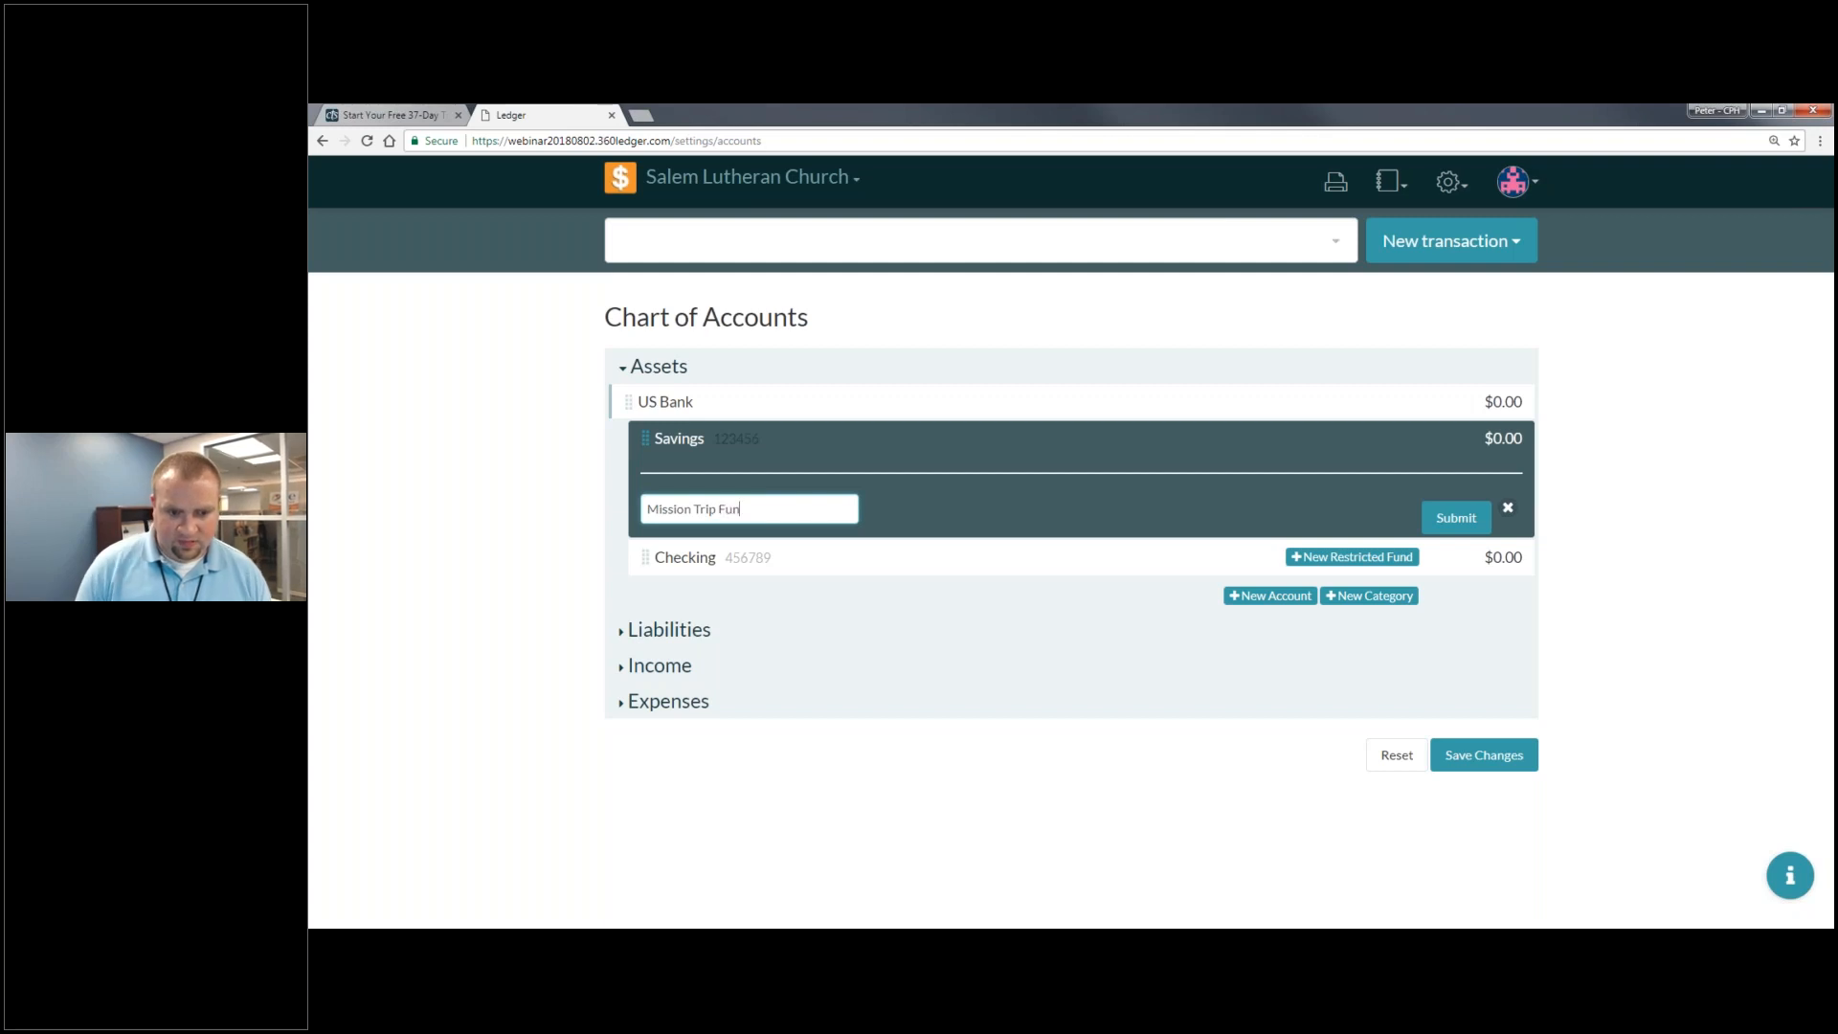
text(d)
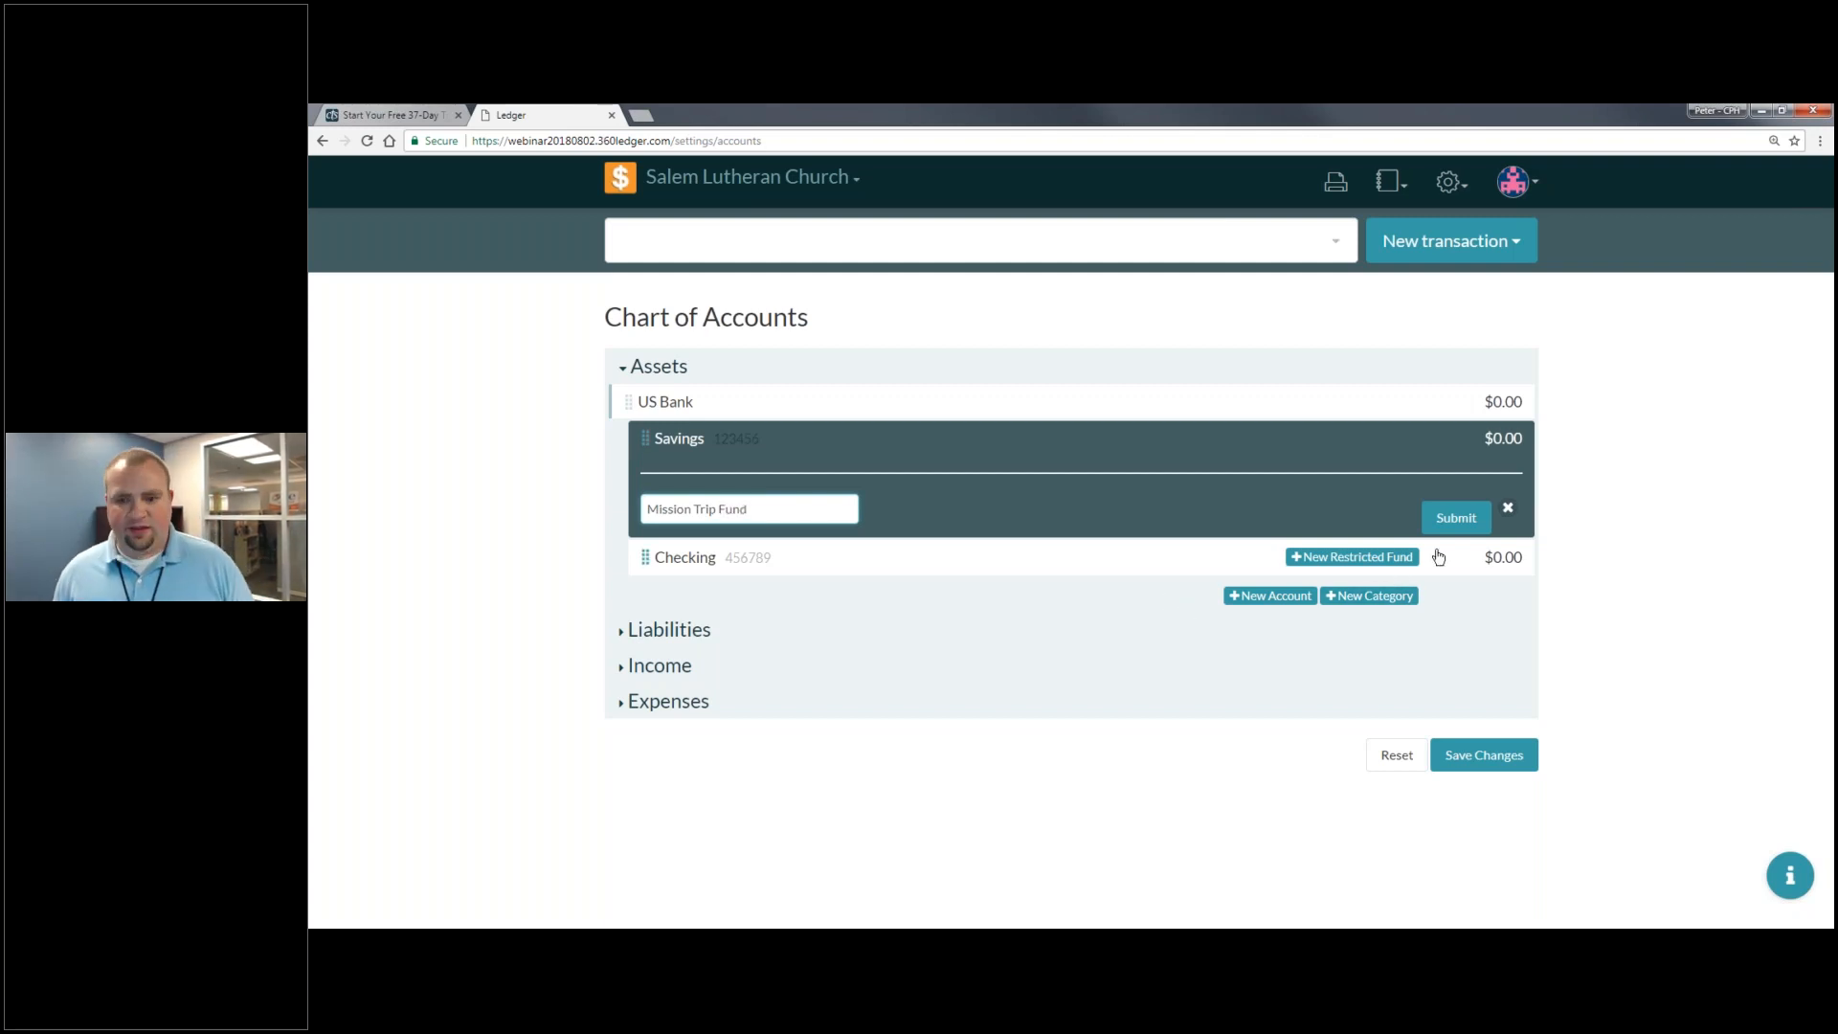
click(1472, 525)
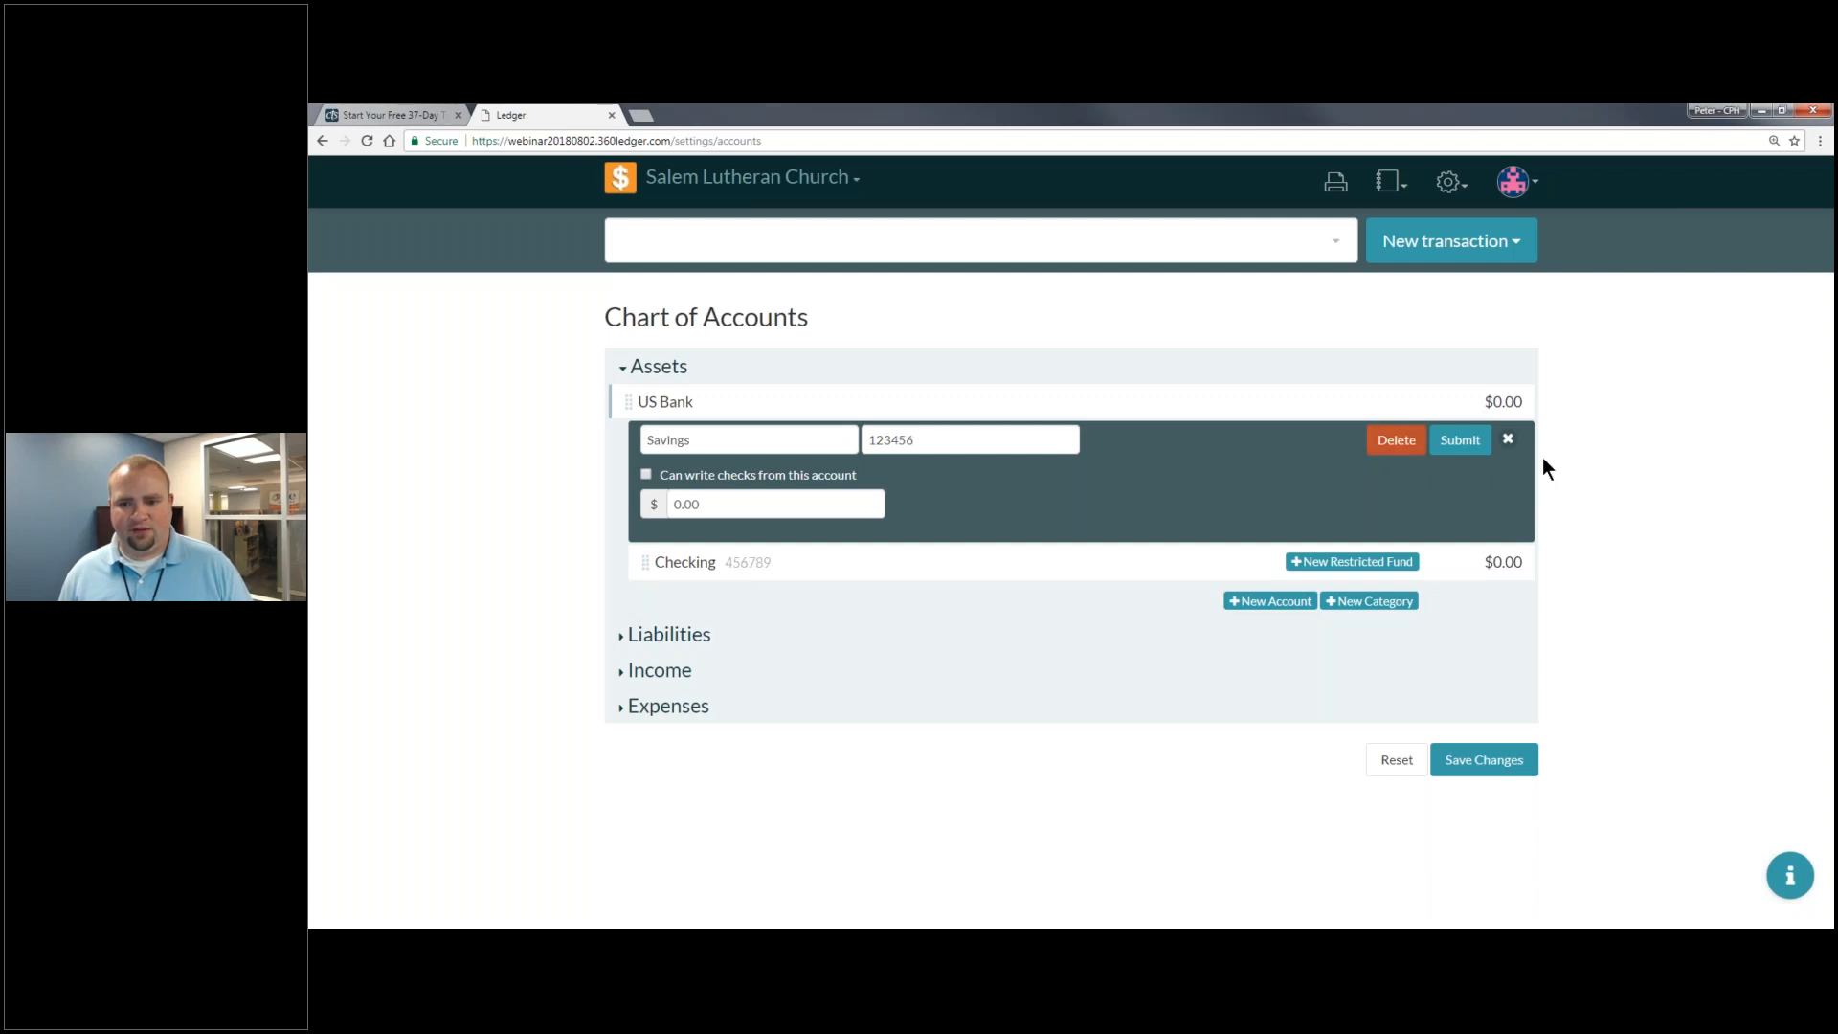
click(1508, 442)
- Add Mission Trip Fund as a restricted Savings fund and save the chart, confirming two new accounts
click(1334, 441)
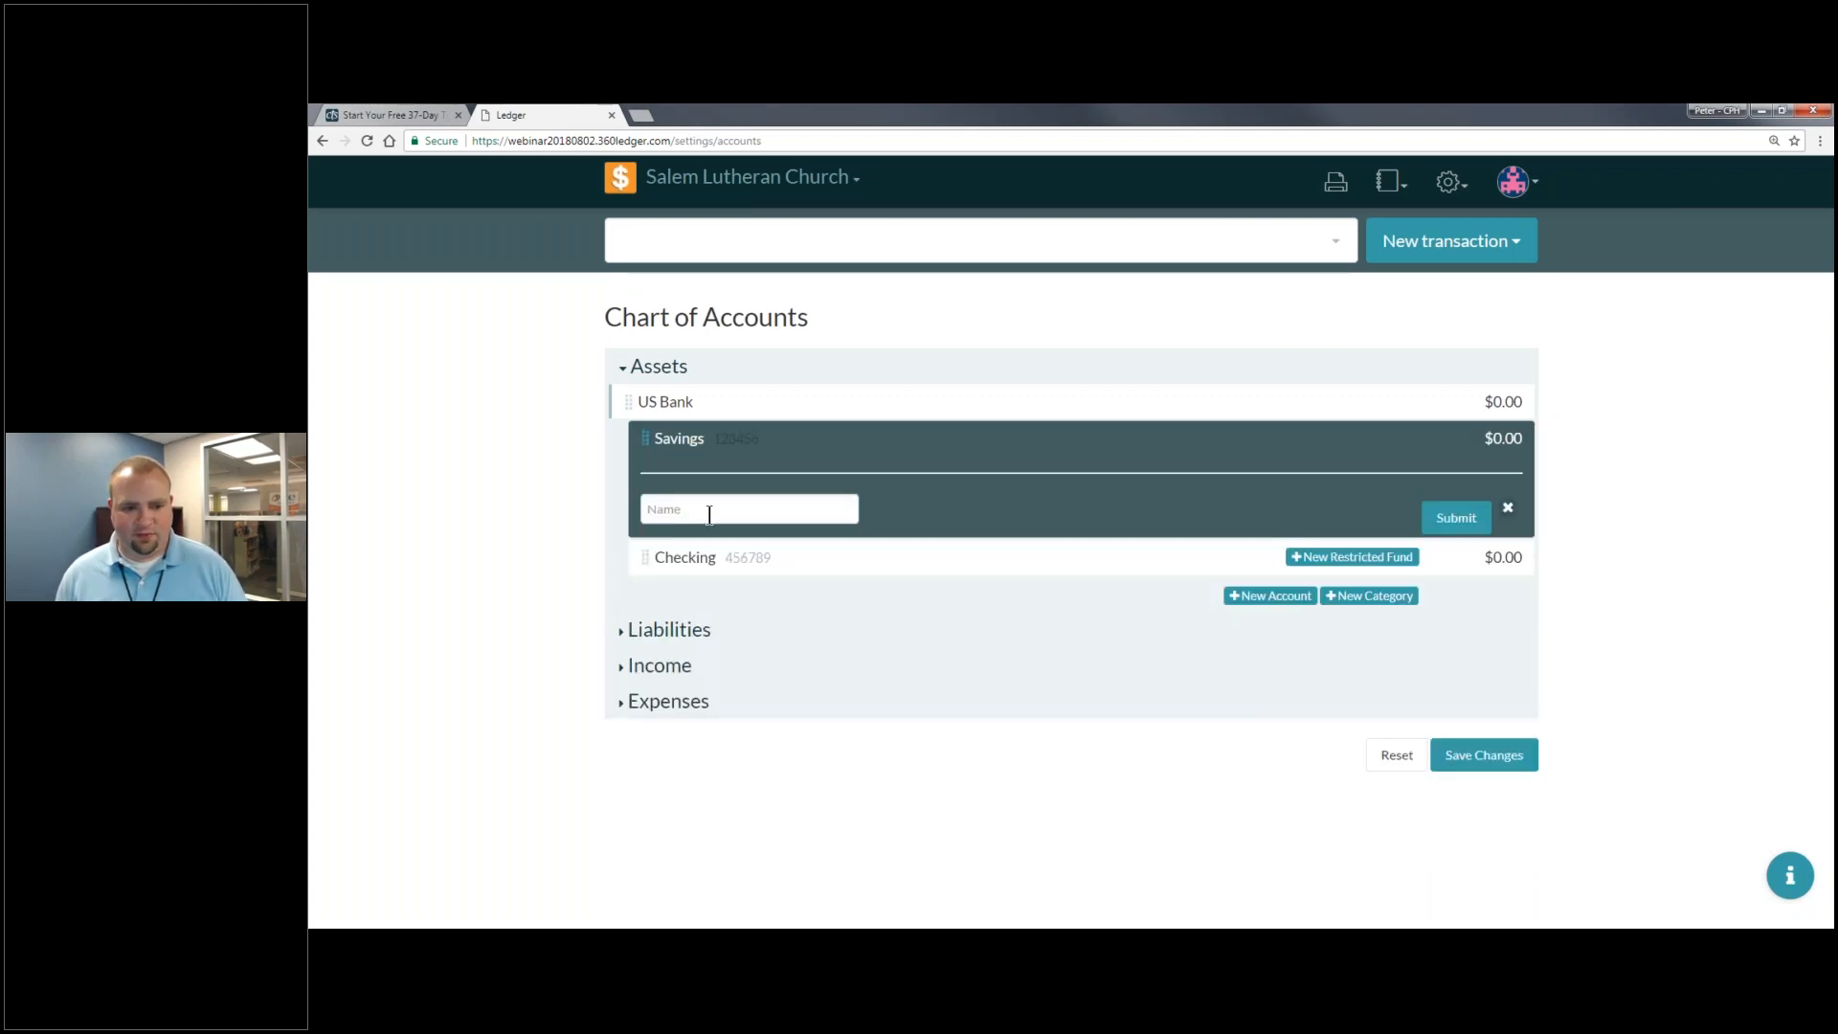
text(Mission Trip)
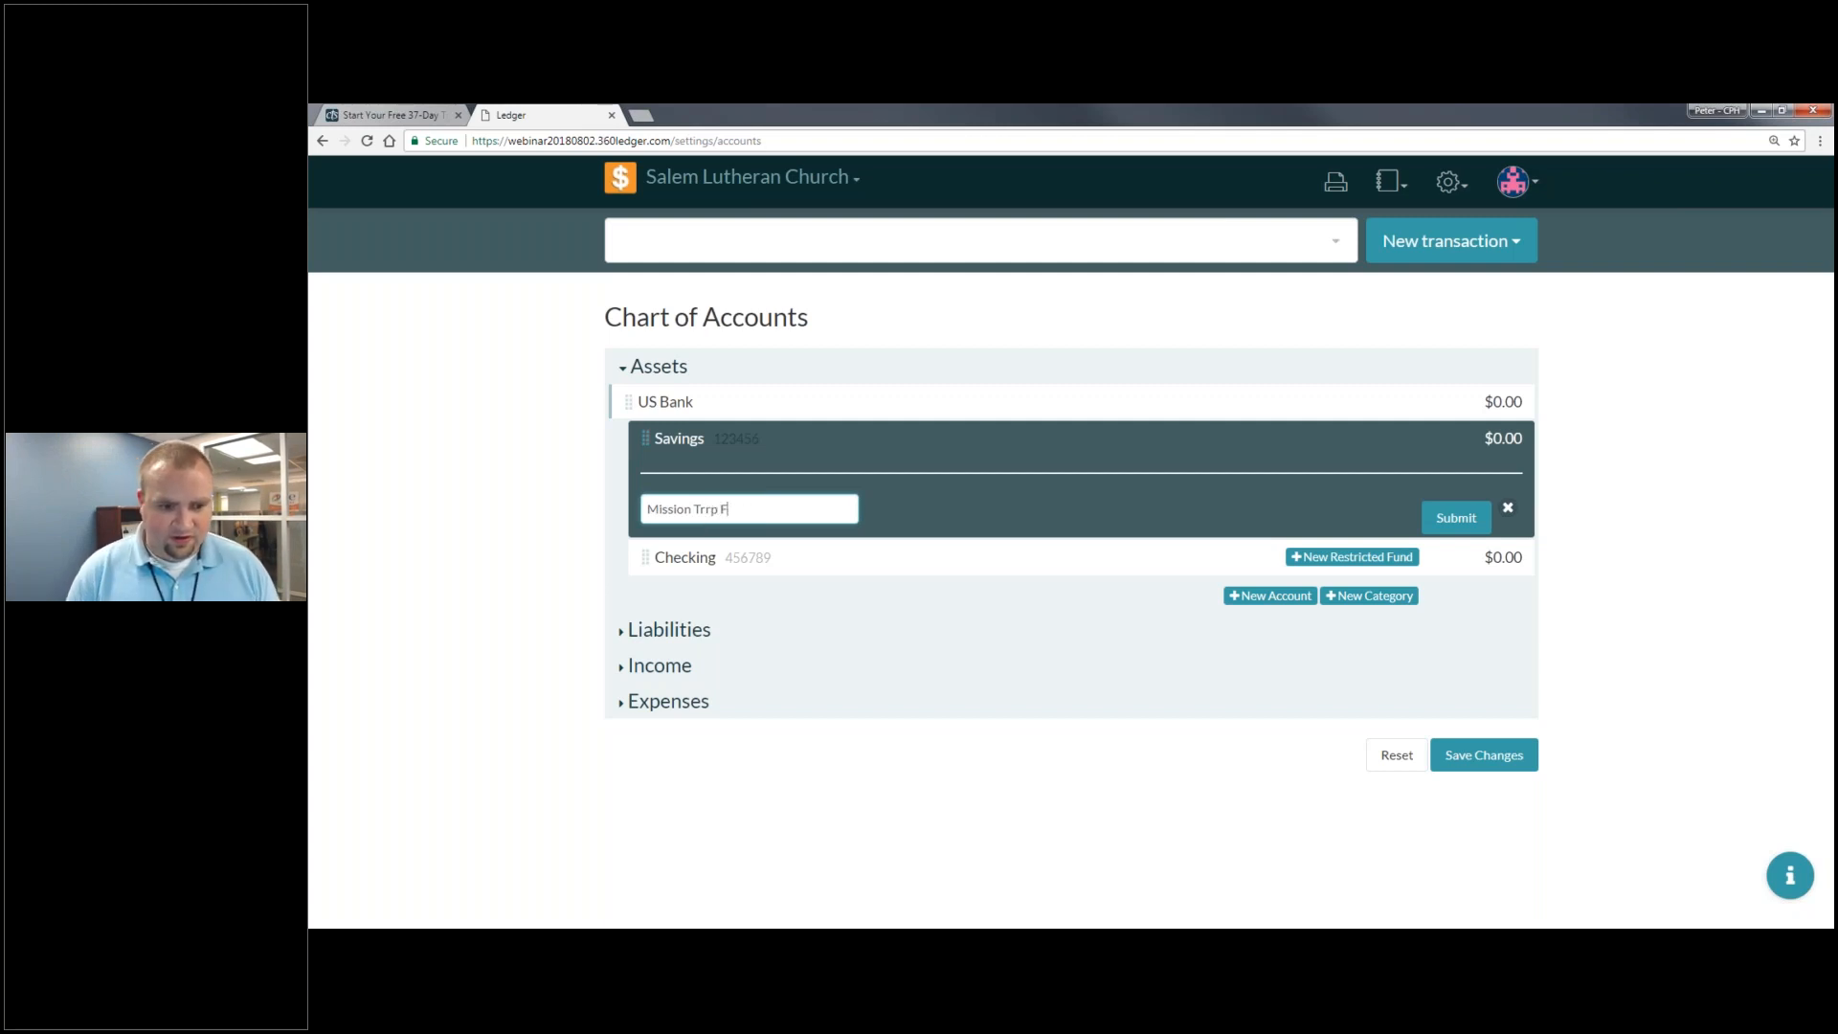
text(Fund)
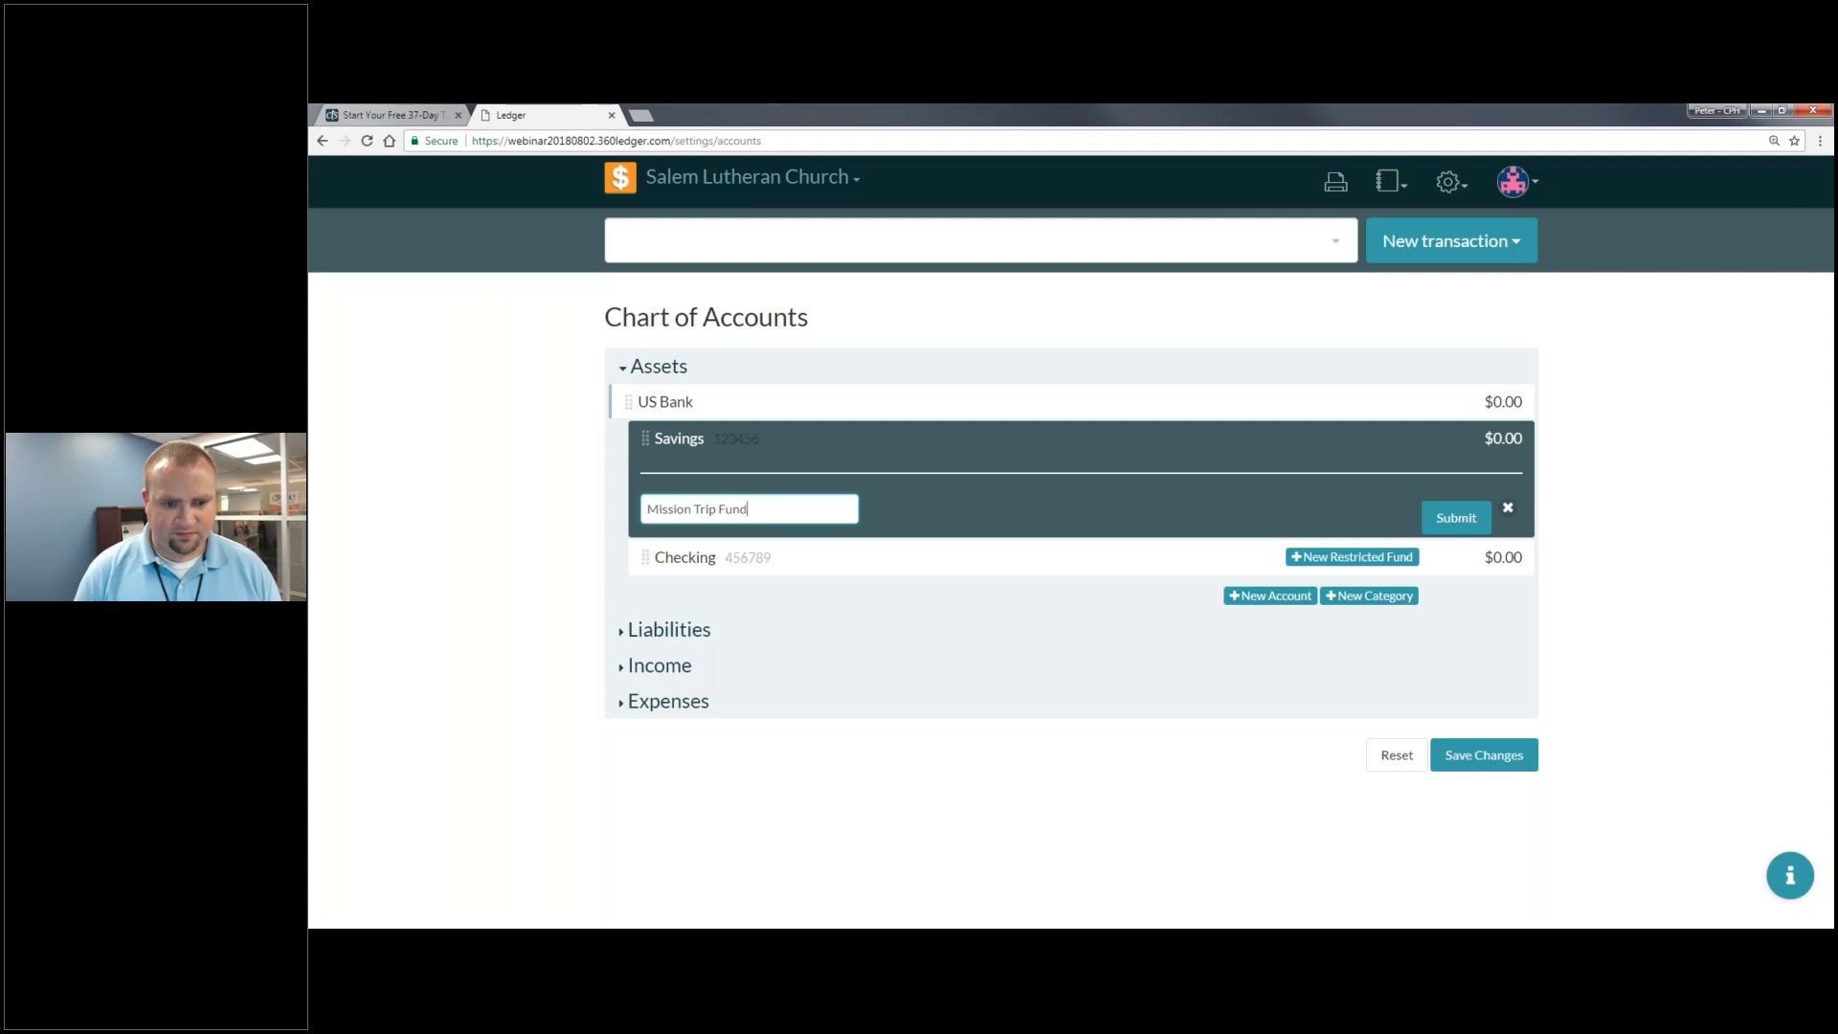
click(1456, 522)
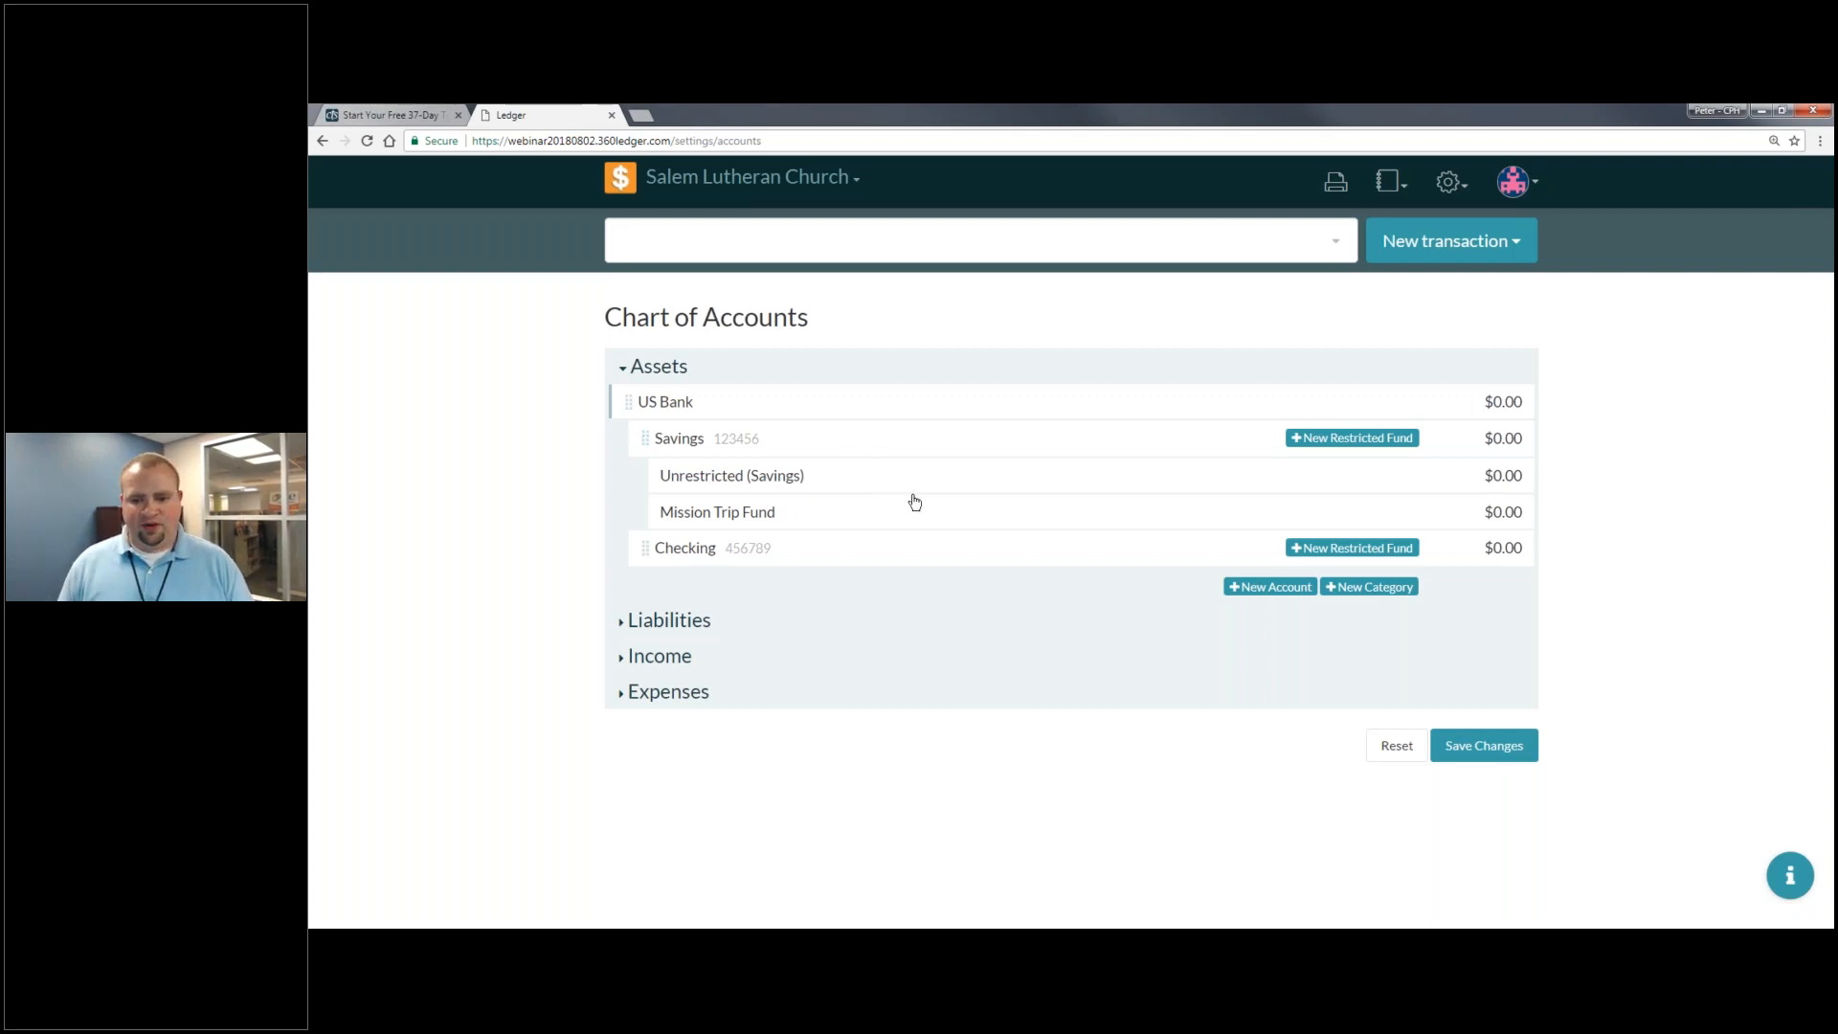
click(1479, 746)
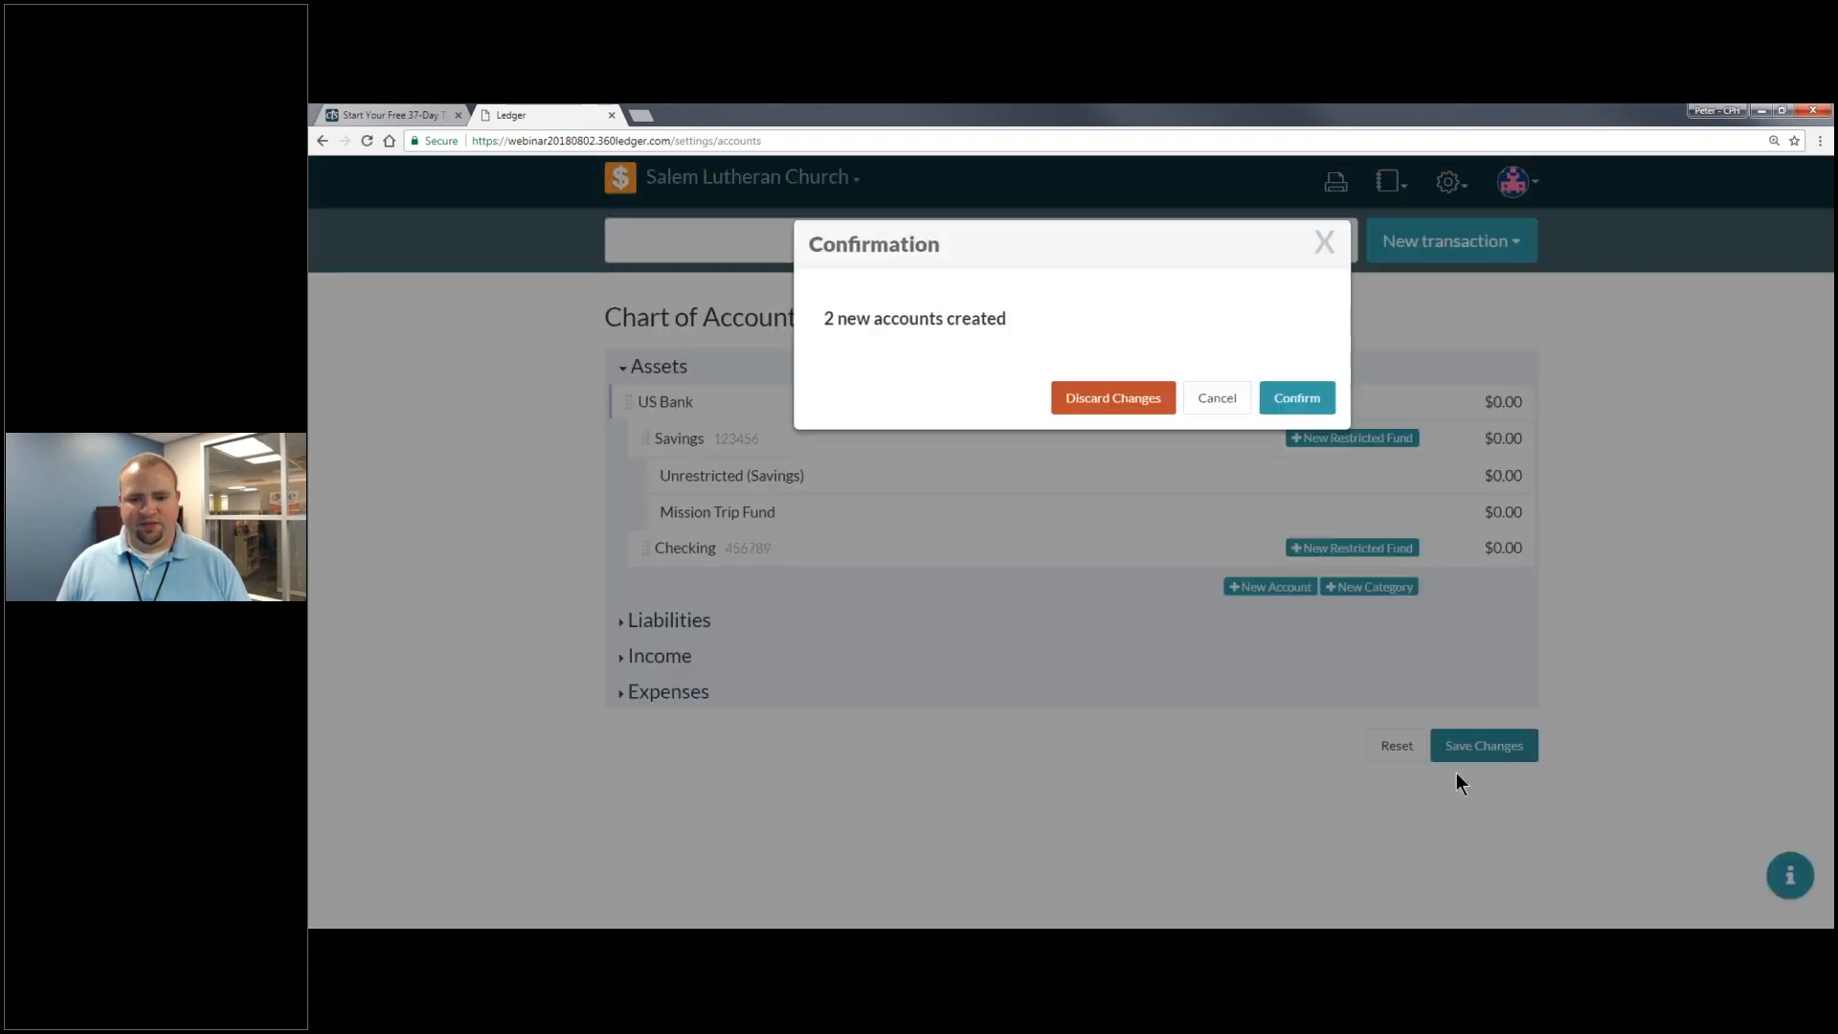
click(1282, 410)
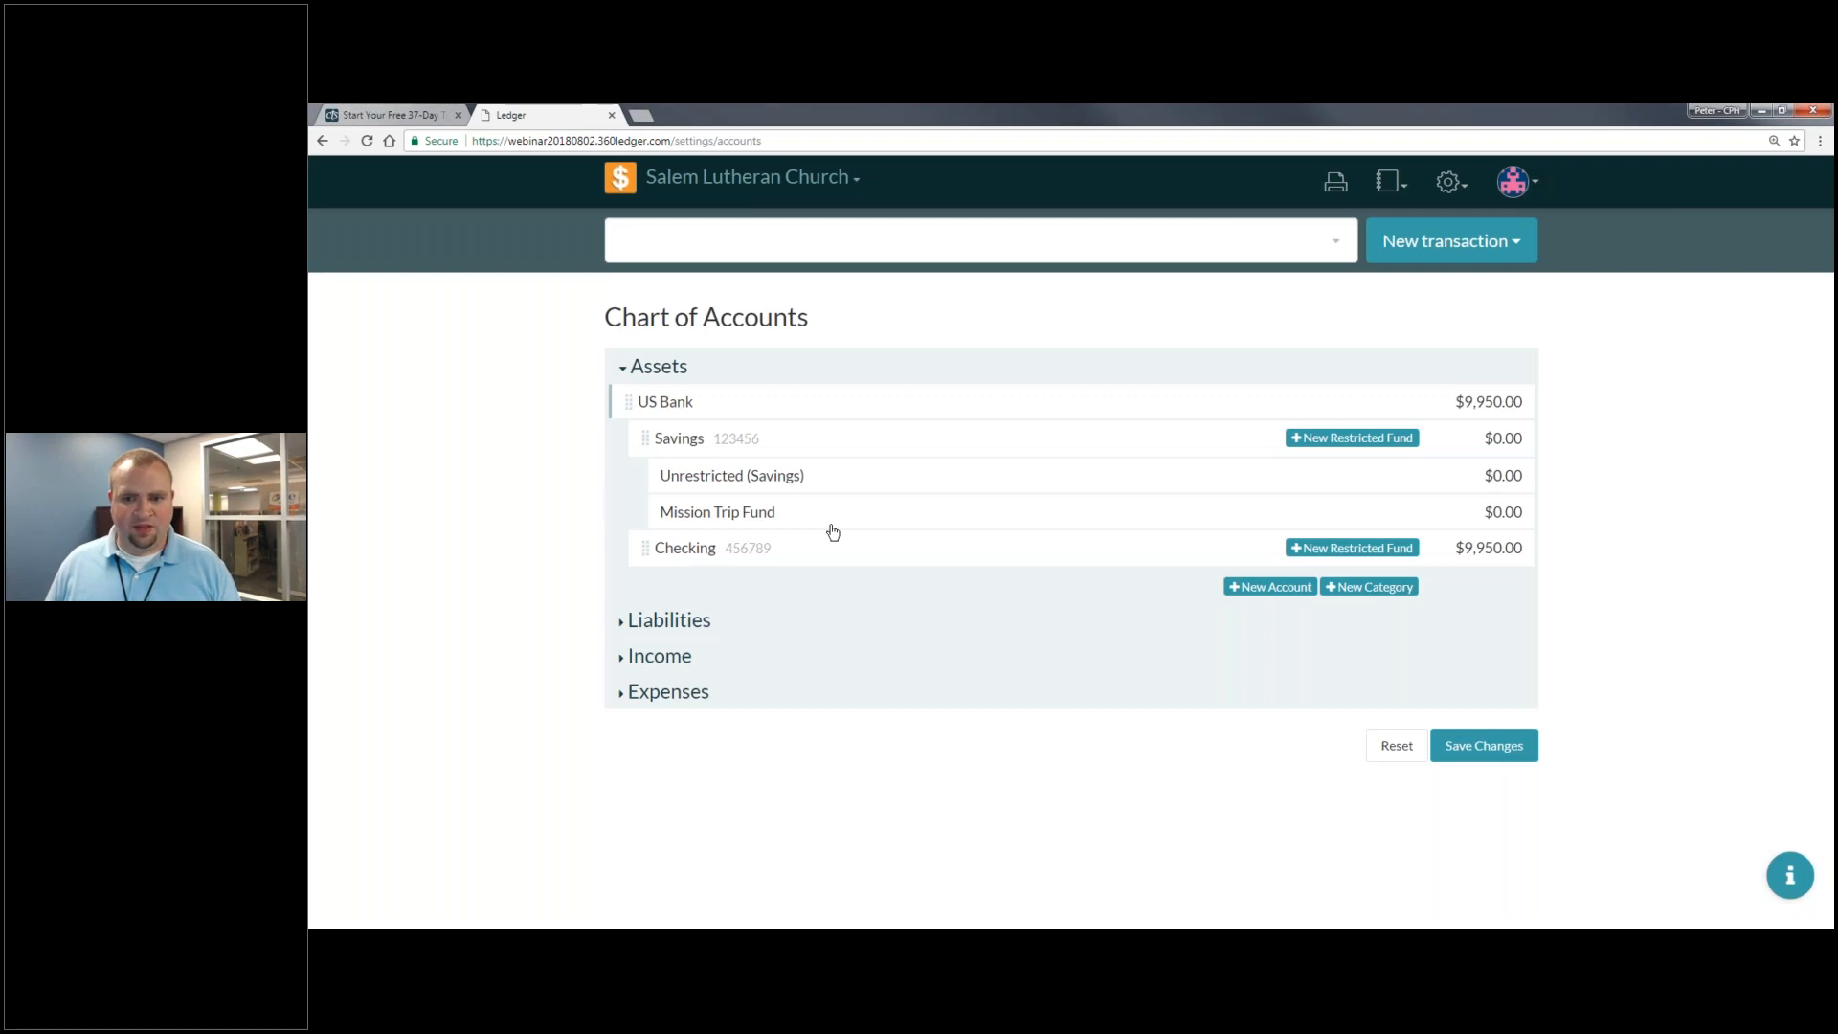
- Create a $2,000 transfer from Unrestricted (Savings) to the Mission Trip Fund
click(1455, 244)
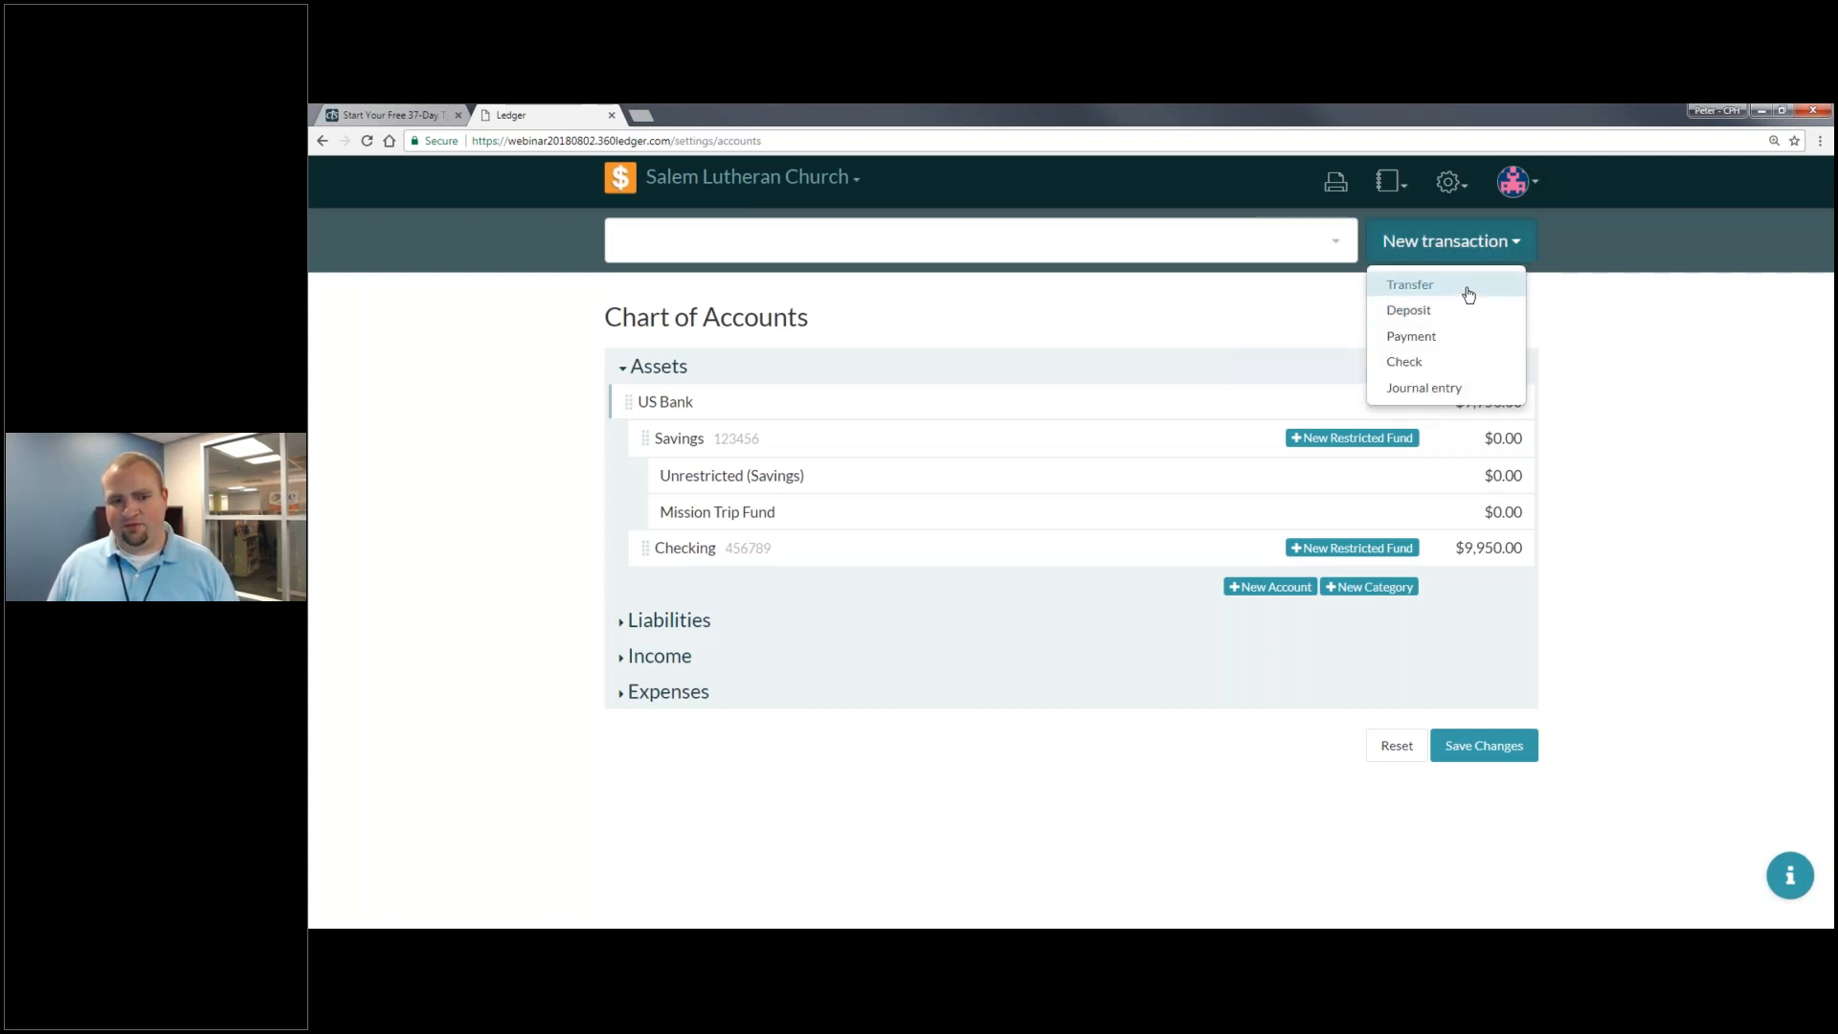
click(1479, 281)
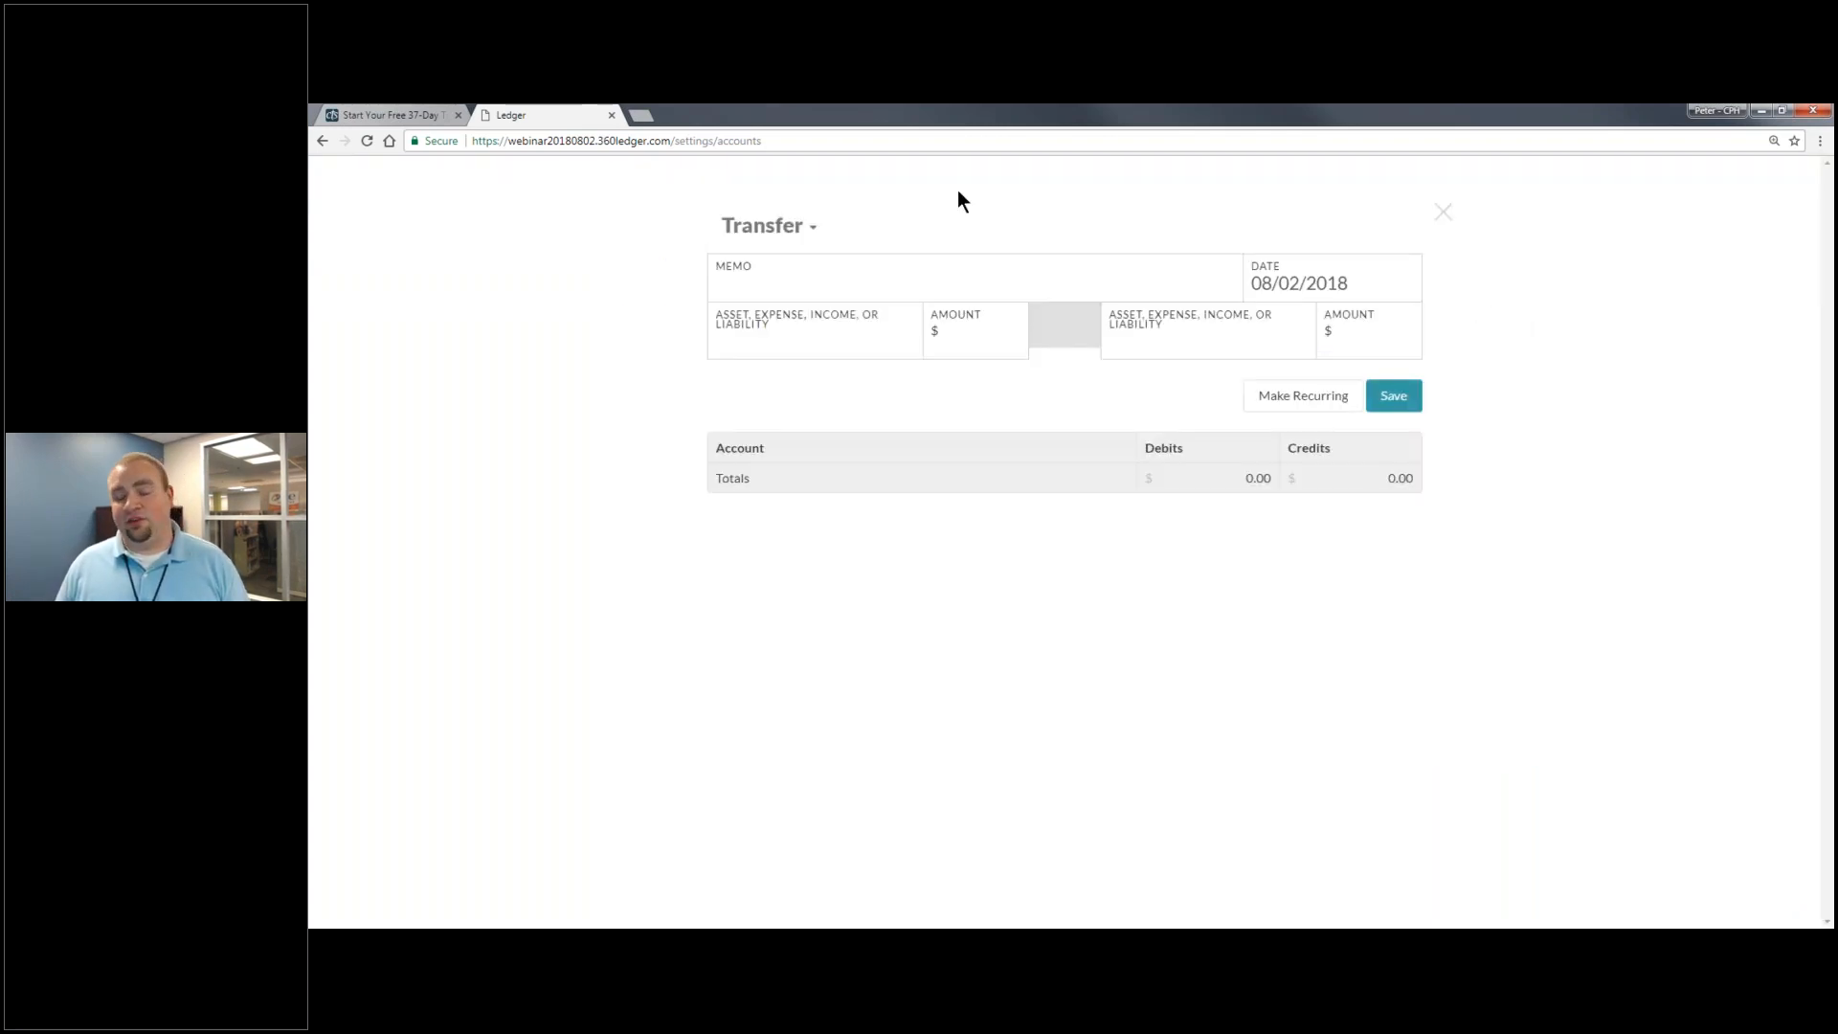
click(780, 341)
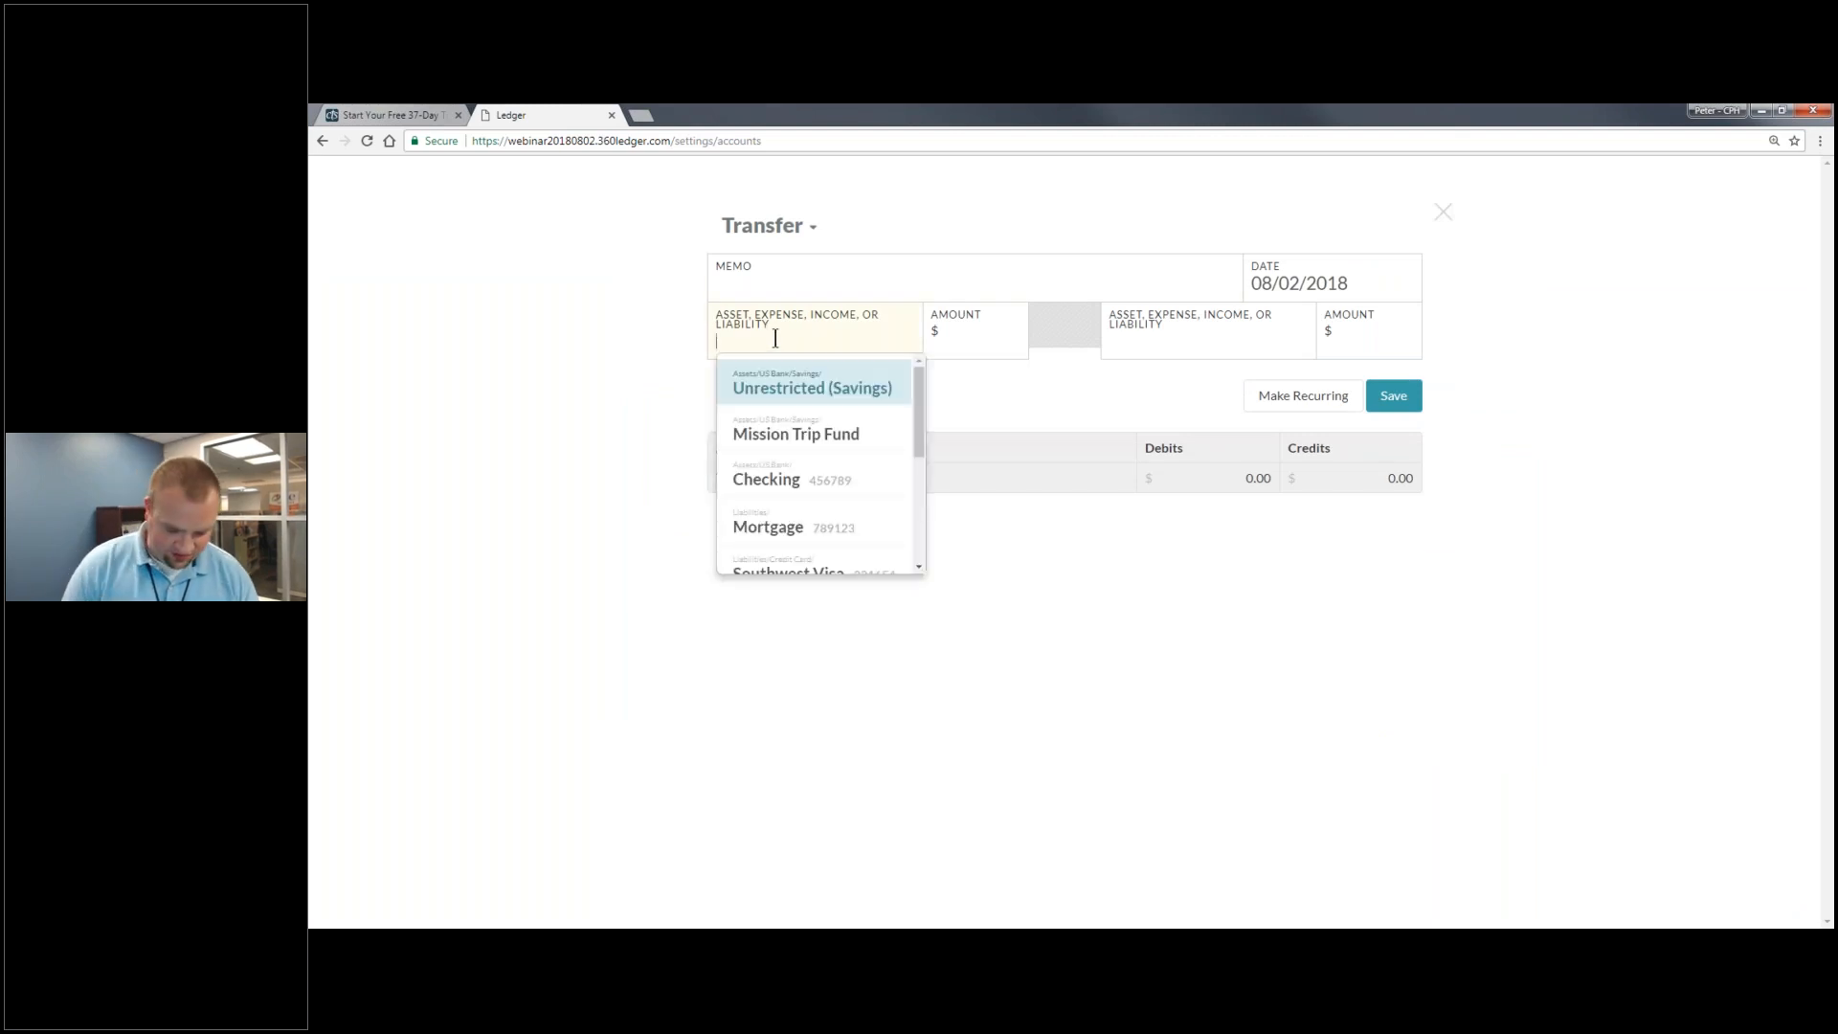
text(Unr)
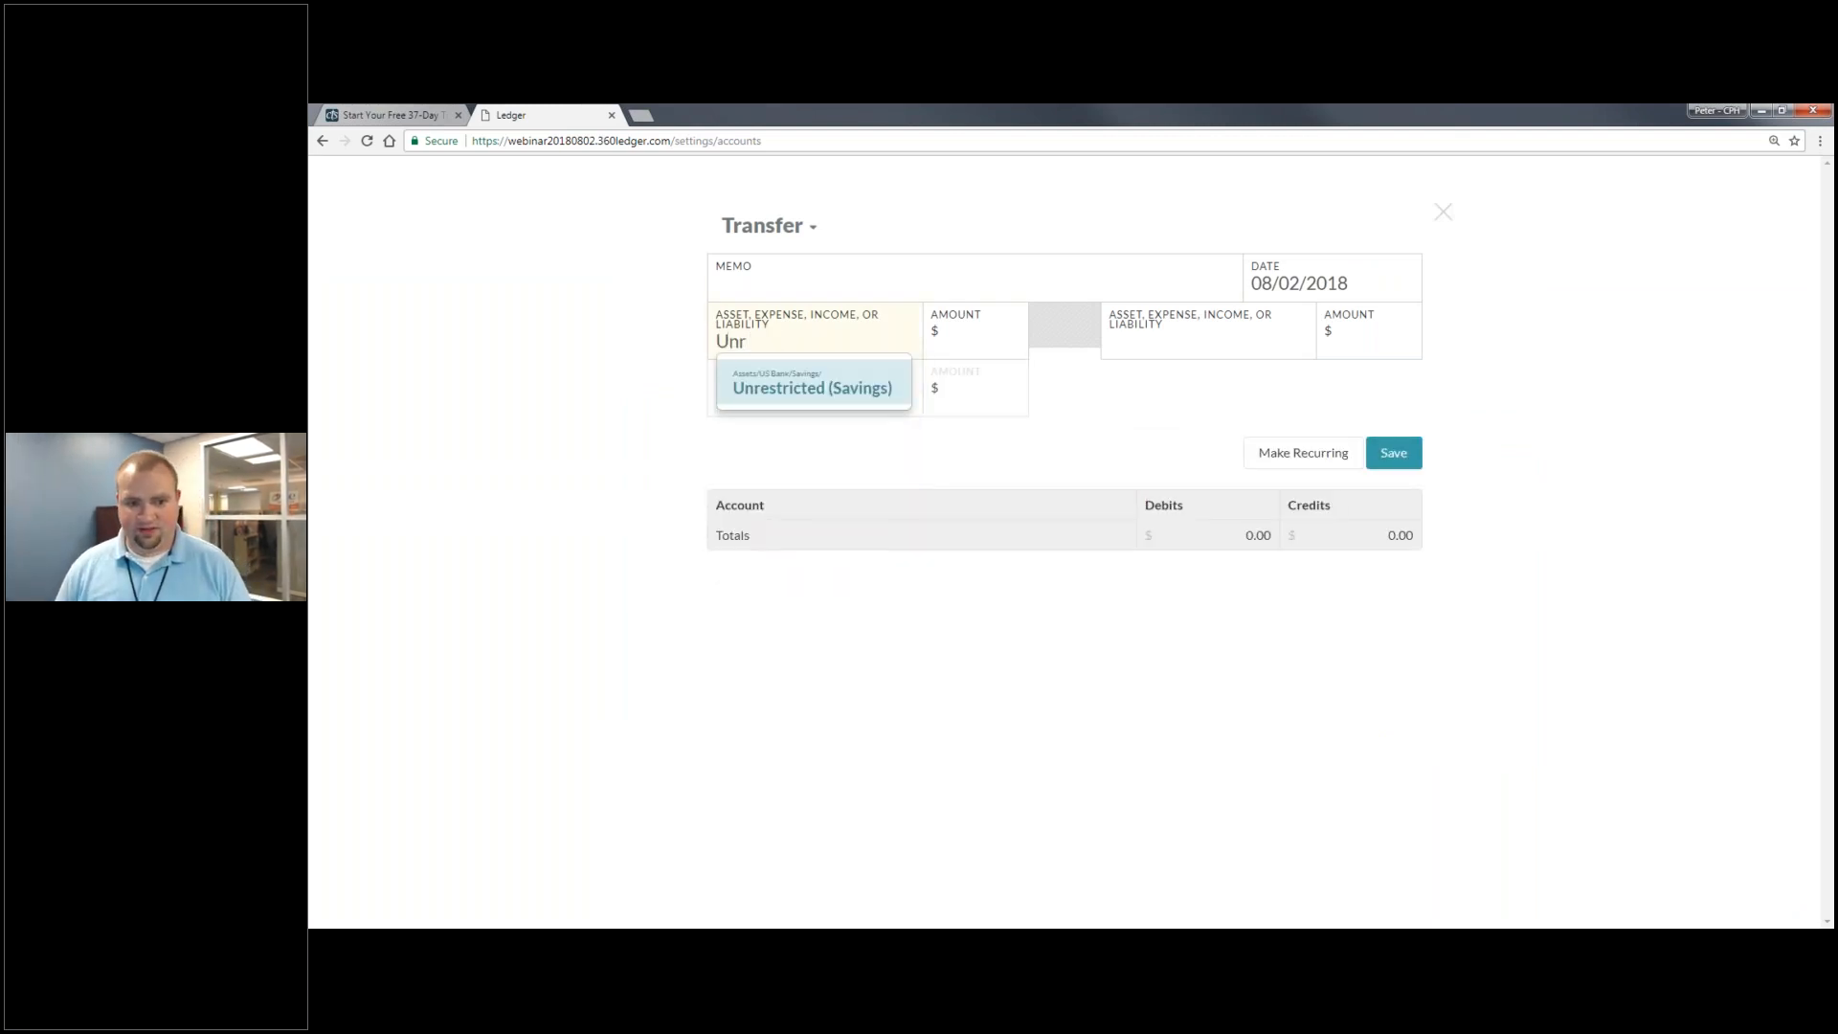
key(Return)
click(978, 325)
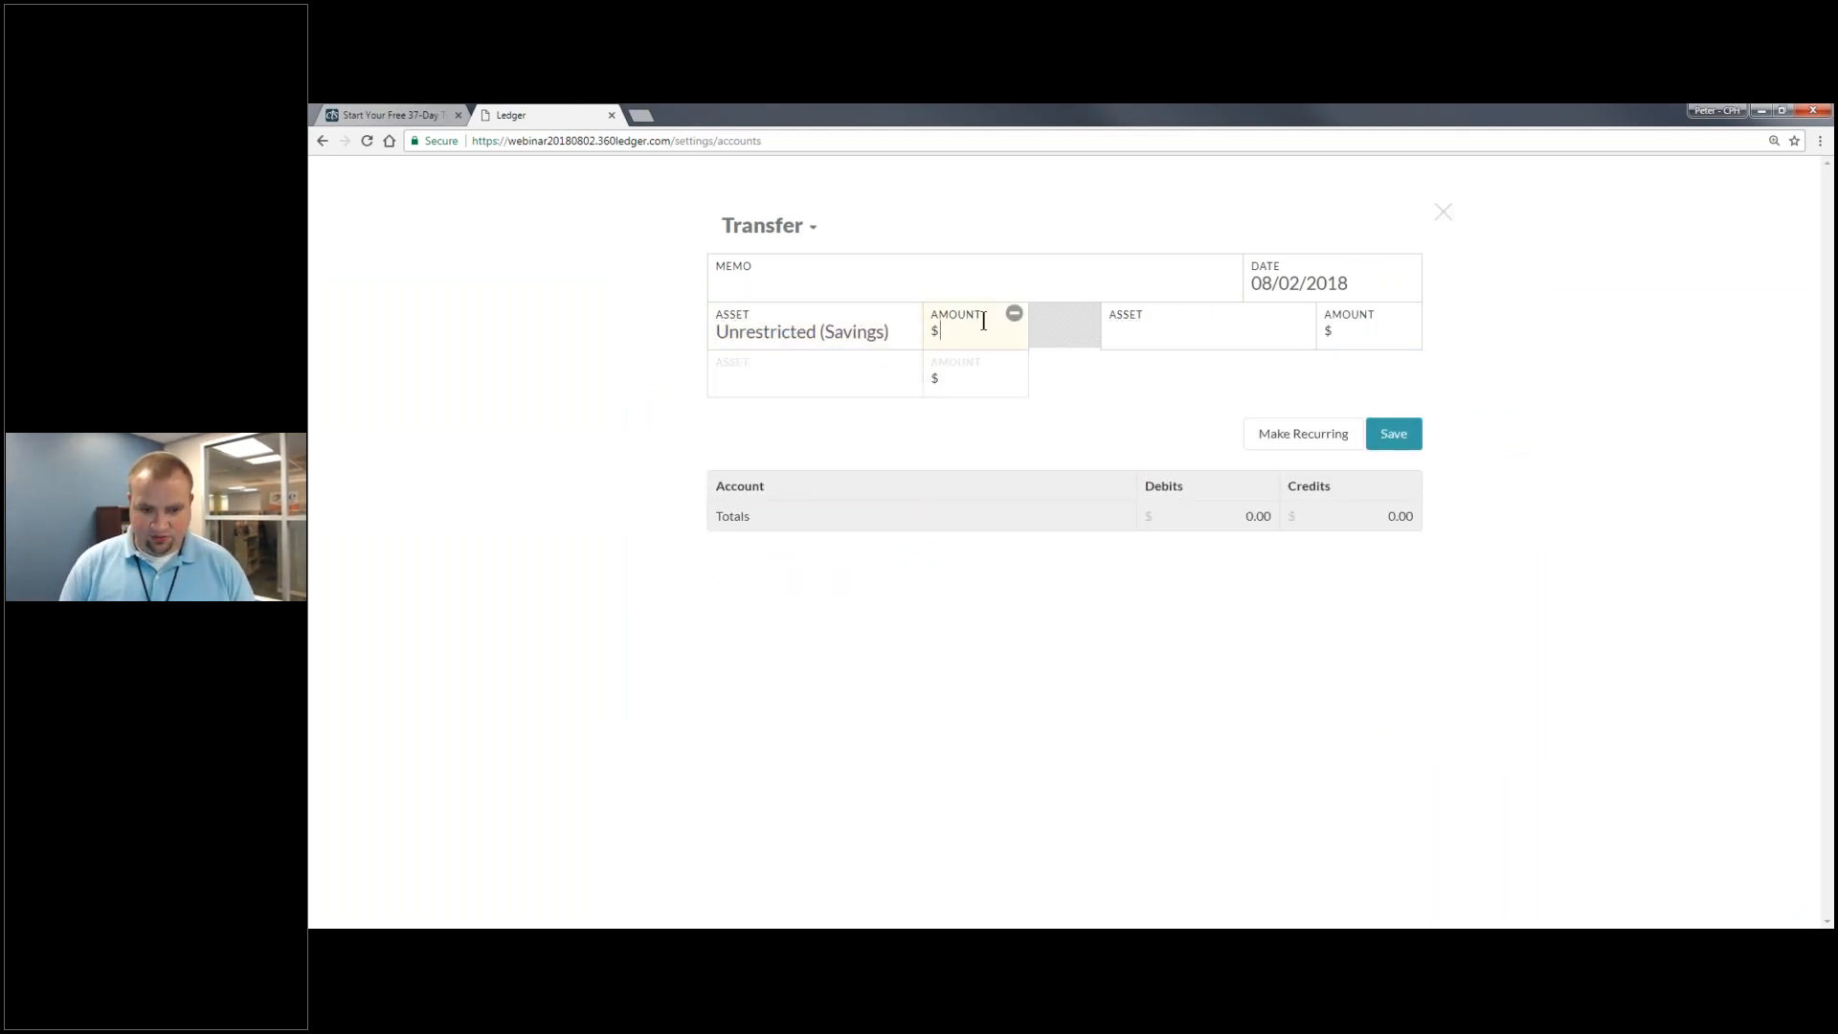
text(2000)
click(1183, 344)
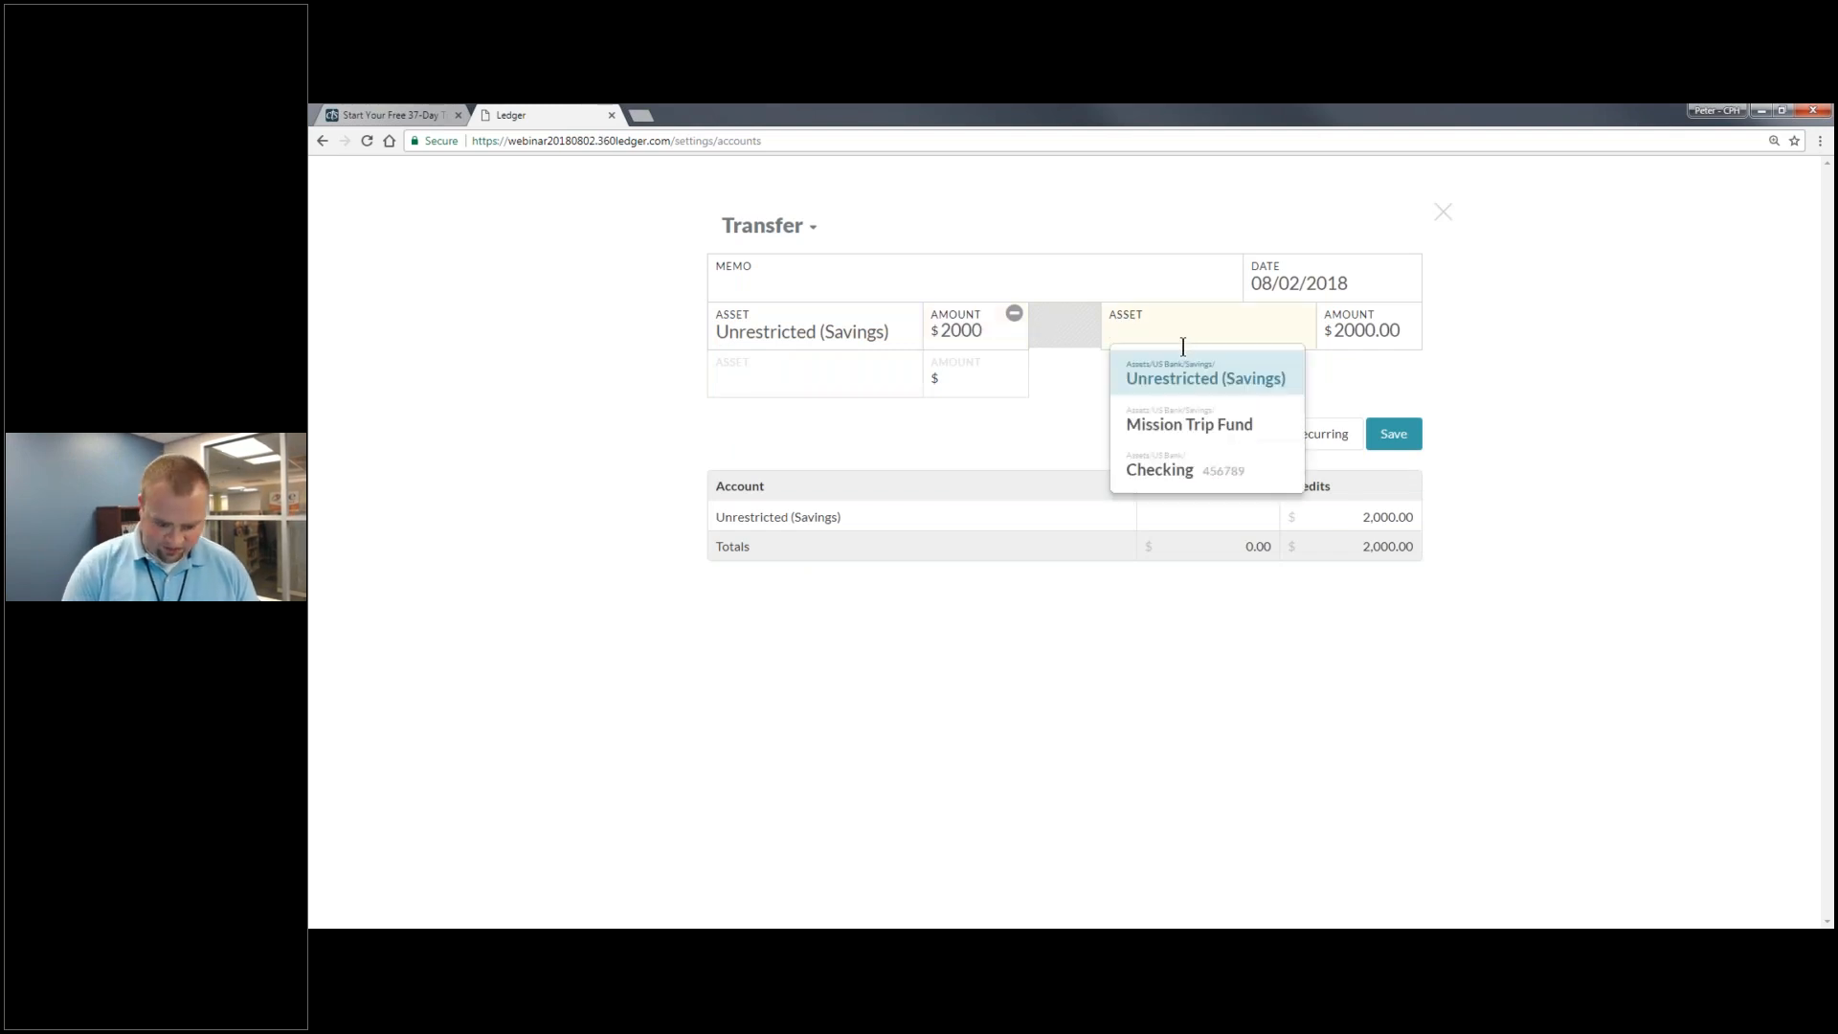
text(MIs)
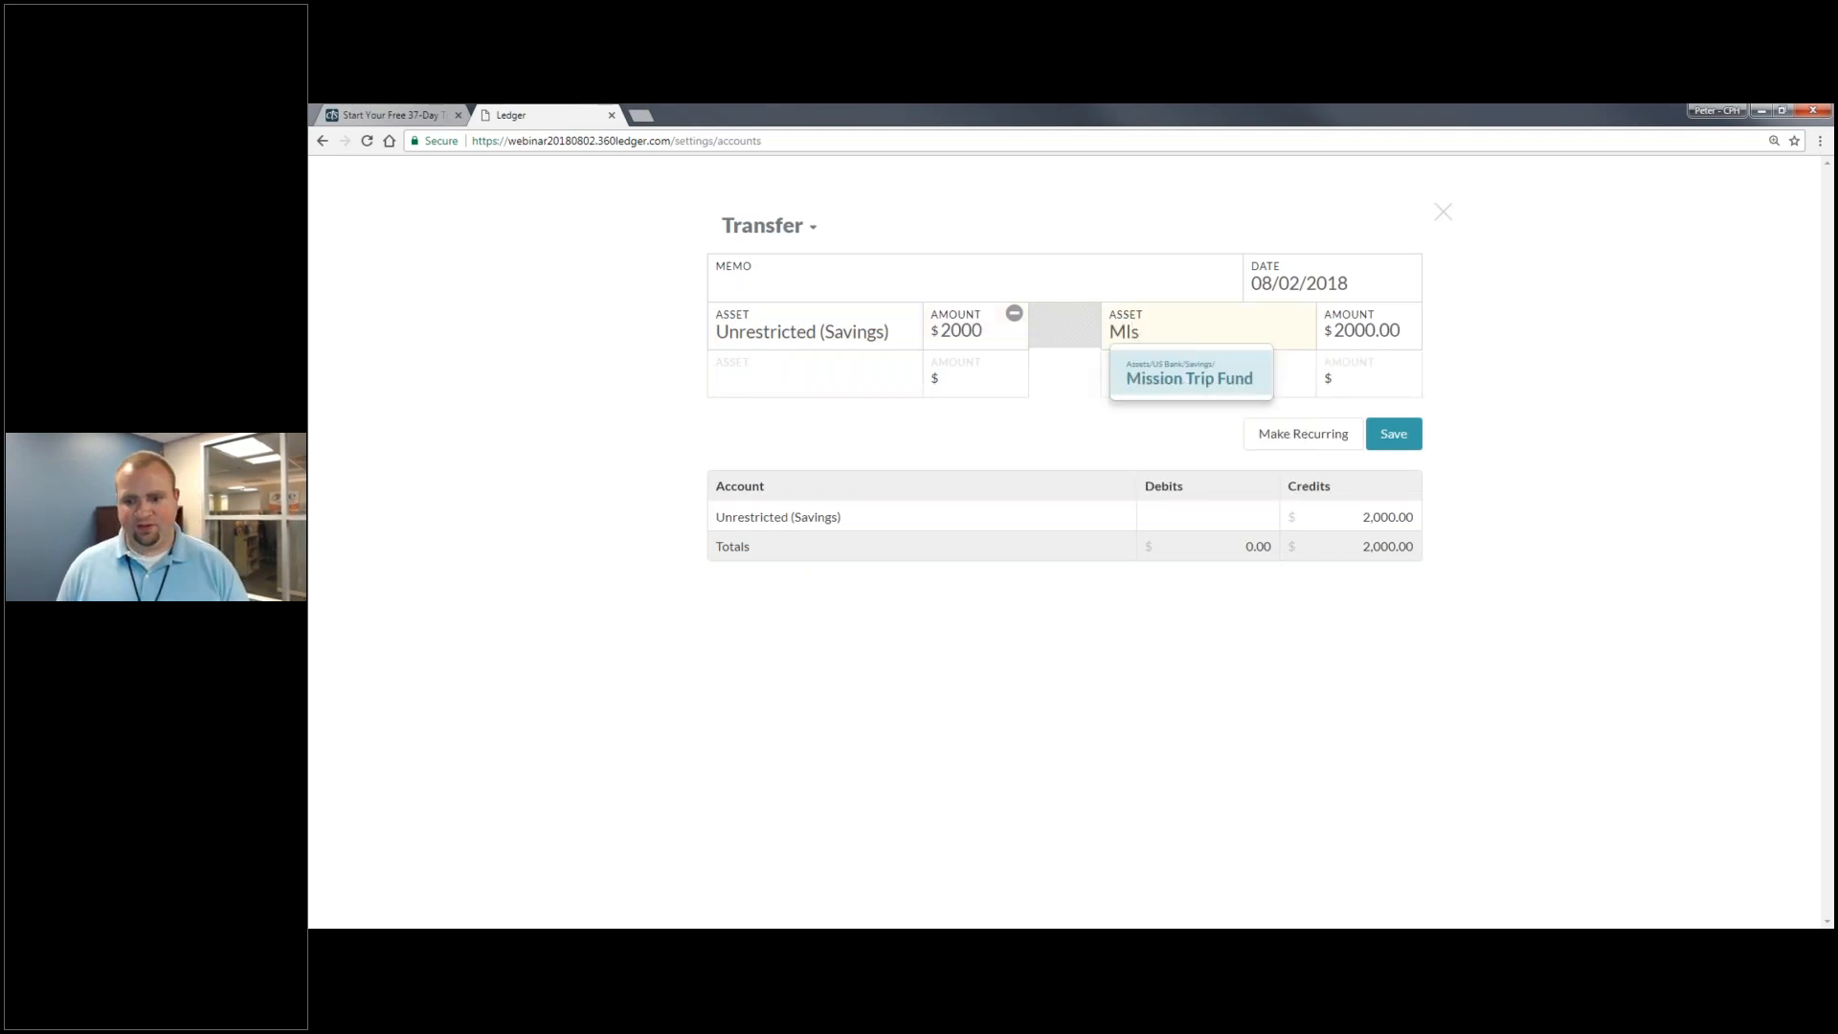
key(Return)
click(1390, 434)
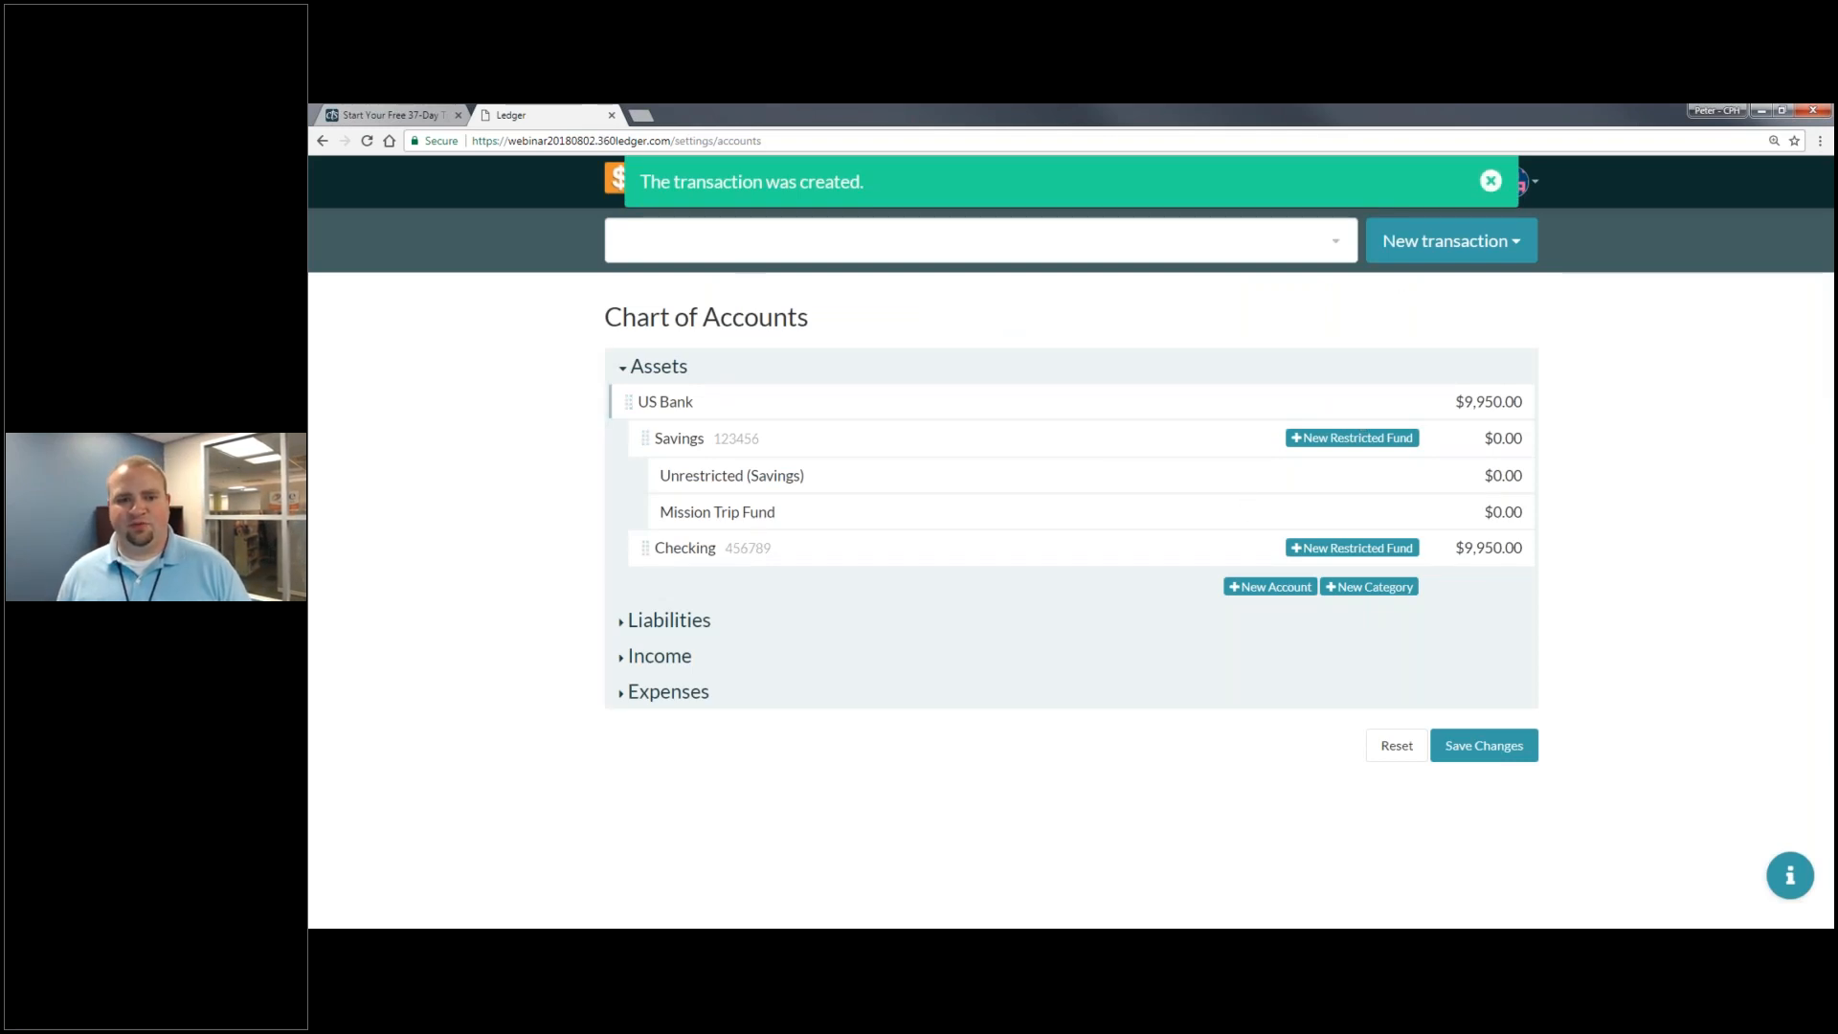
- Go Home > Assets > US Bank > Savings to see Unrestricted at $238,000 and Mission Trip Fund at $2,000
click(620, 178)
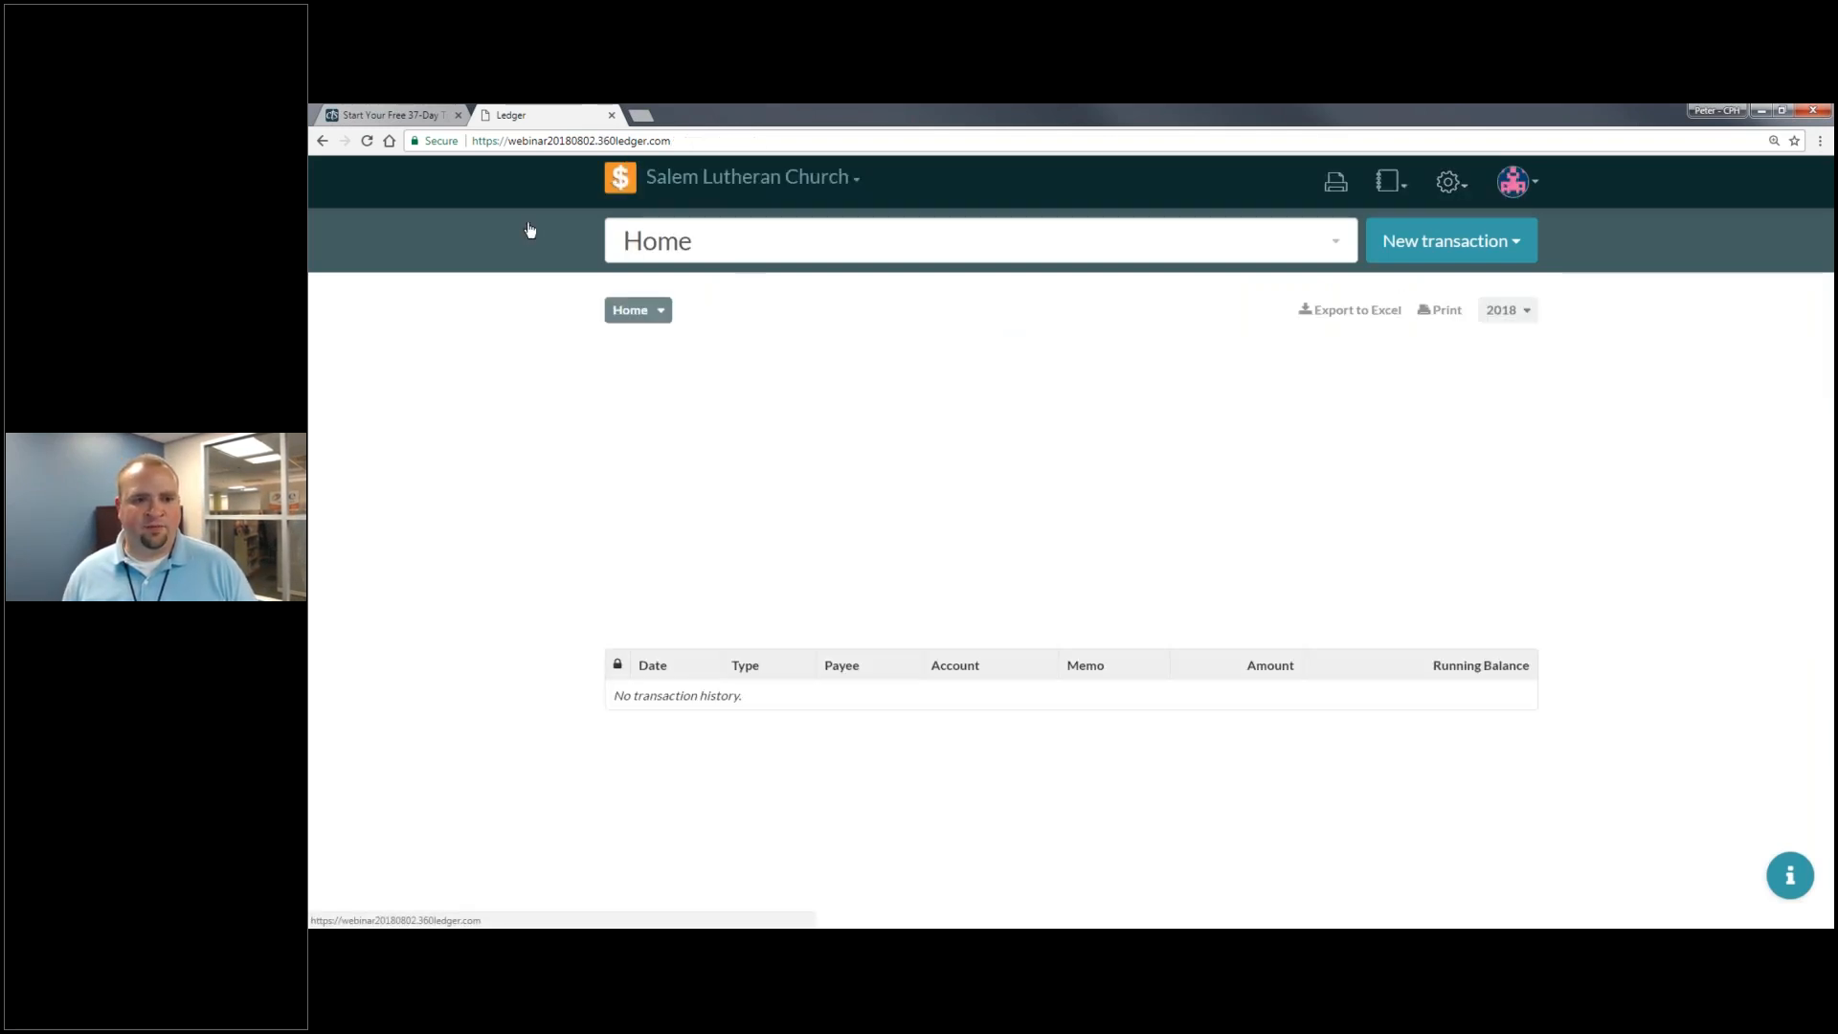
click(677, 380)
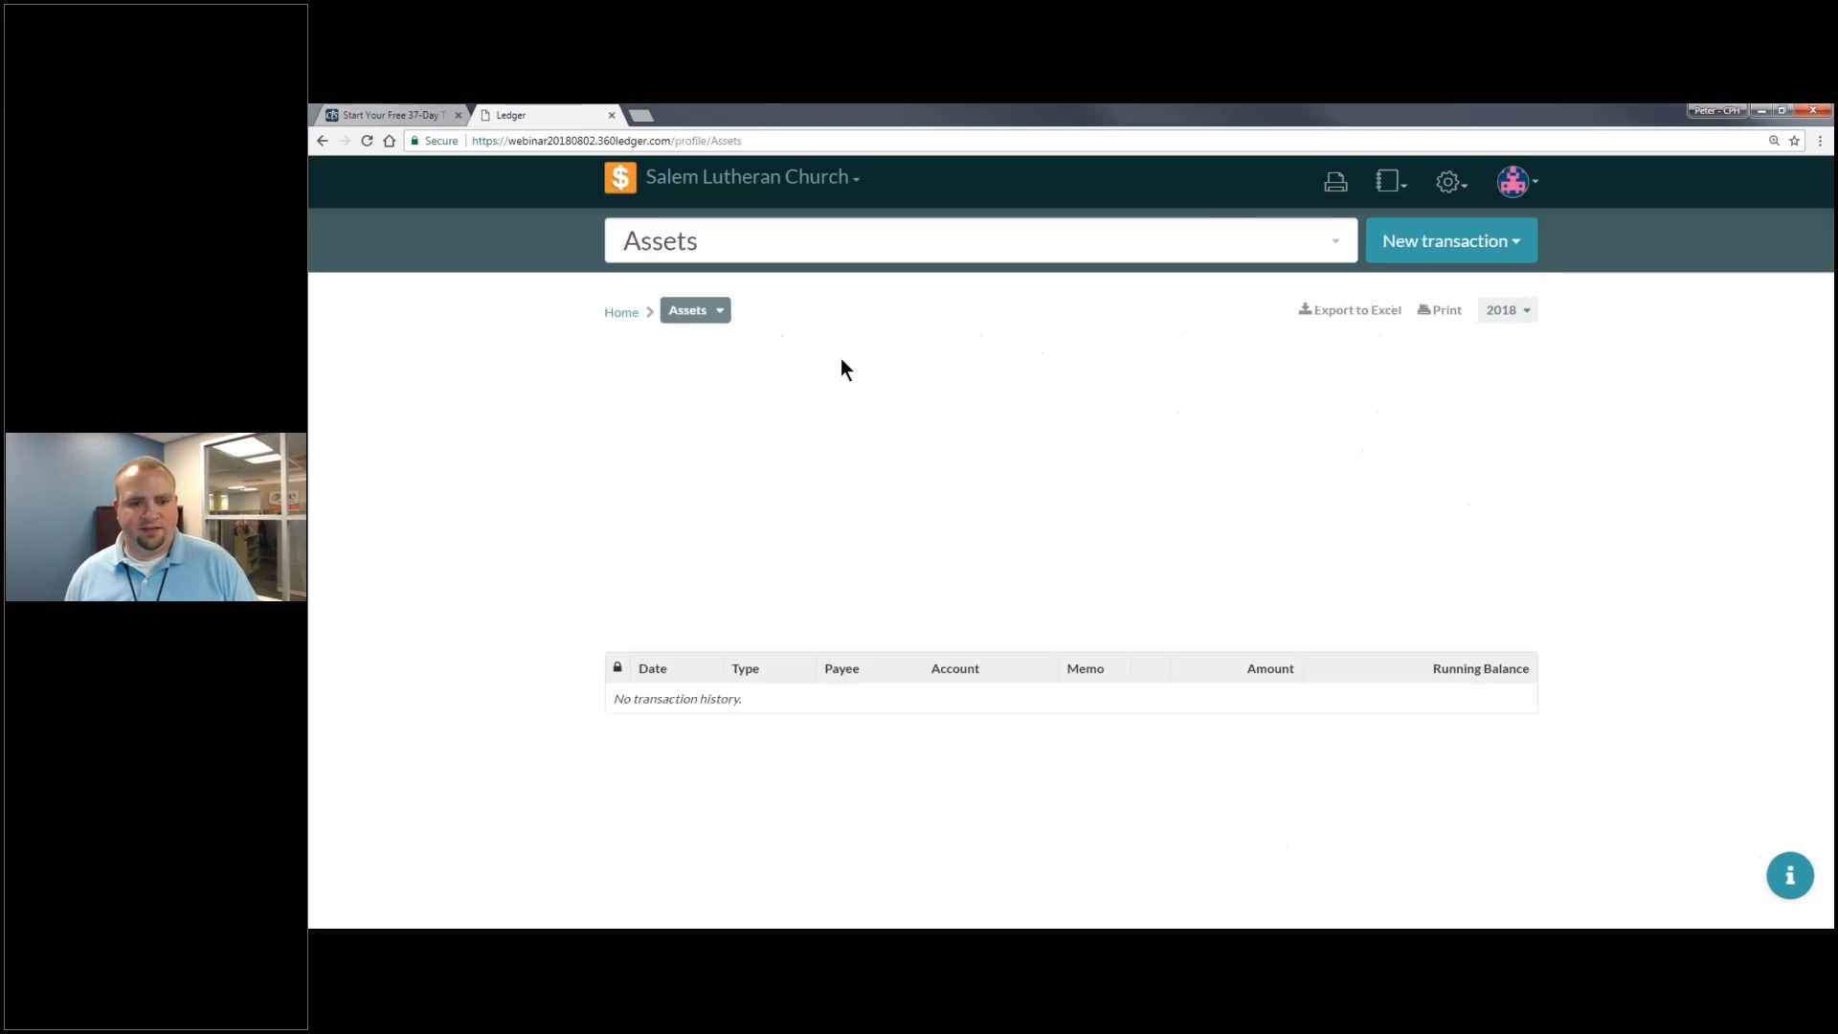
click(752, 388)
click(690, 378)
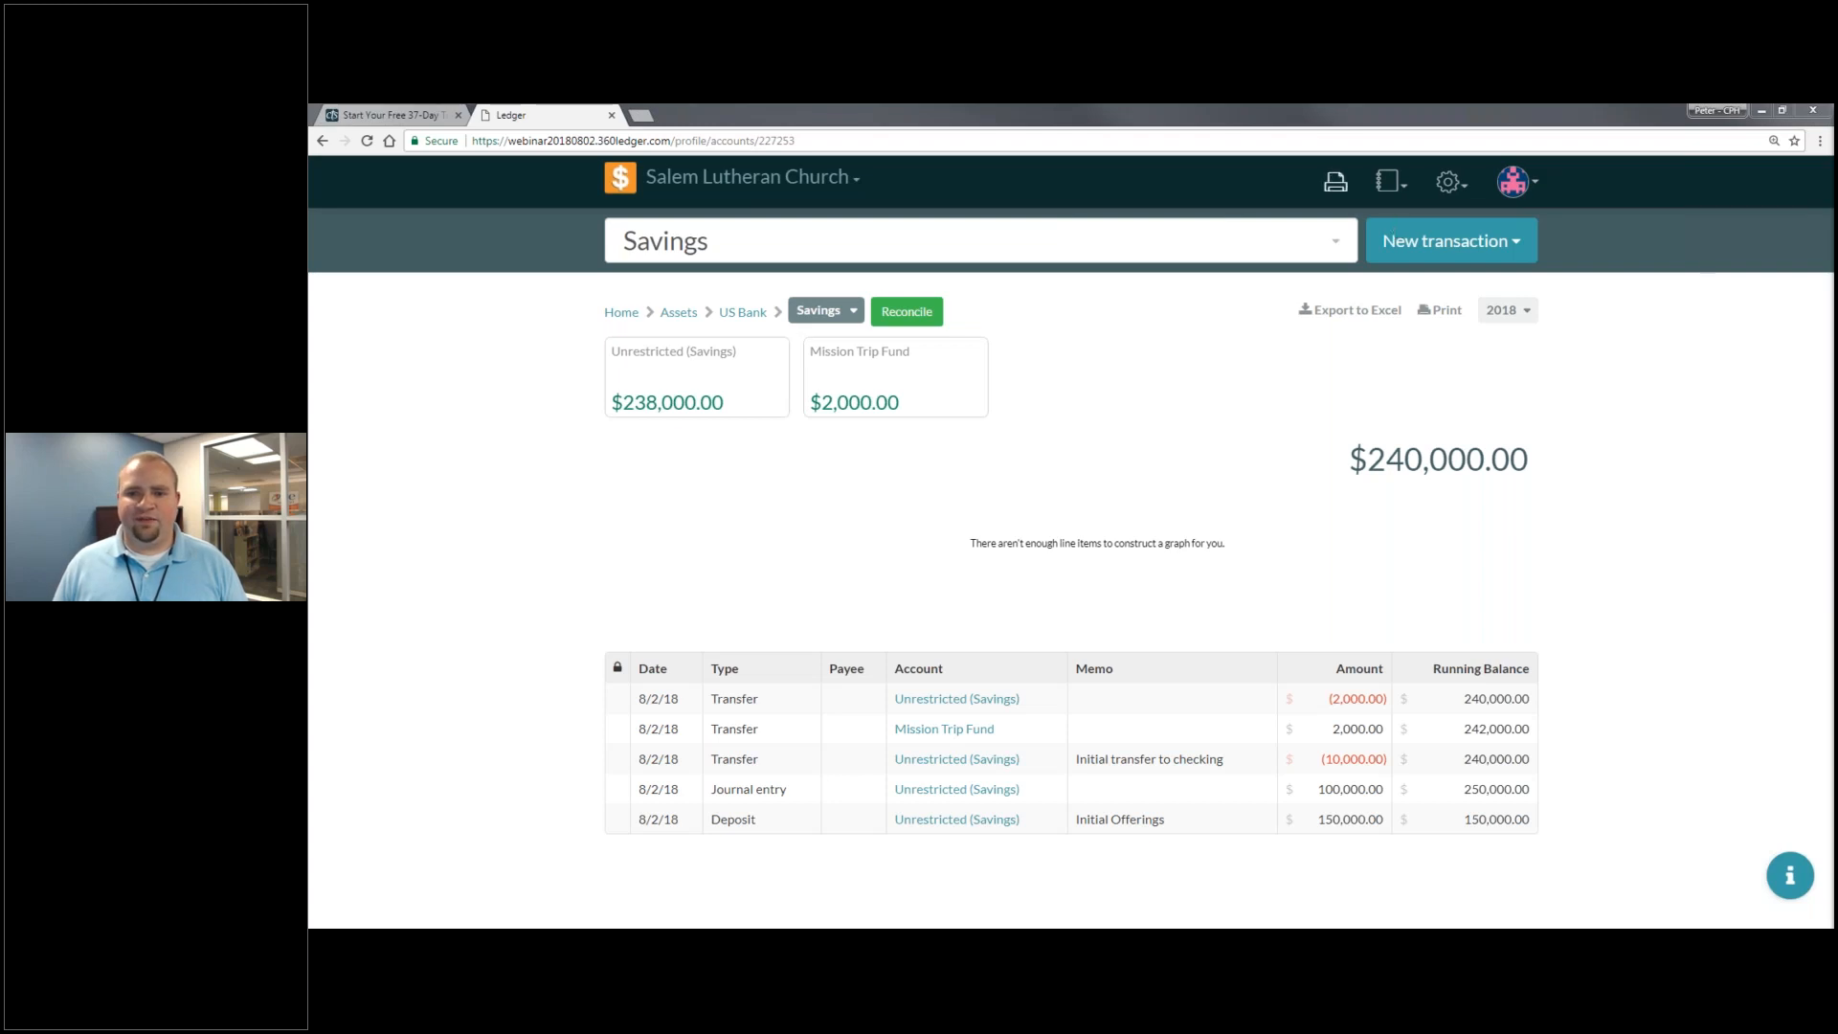
click(1404, 191)
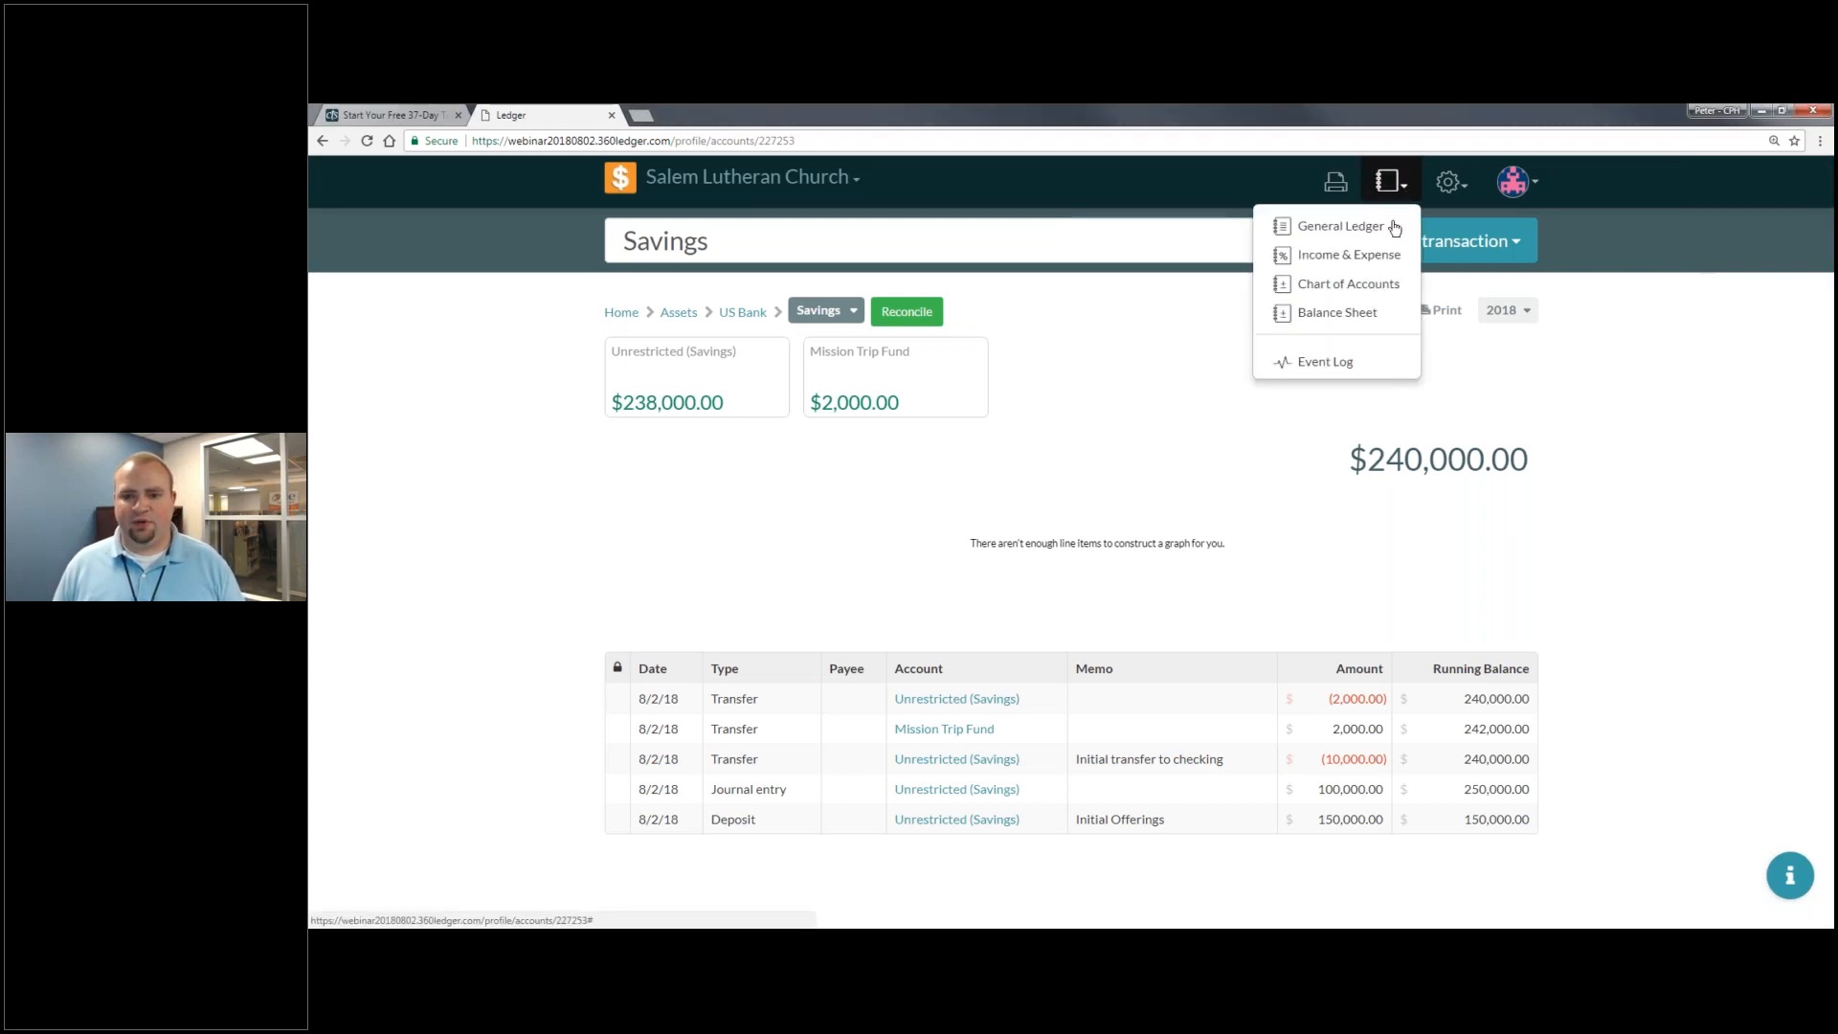
- Show the General Ledger report listing all transactions through the 8/2/18 transfers
click(1407, 222)
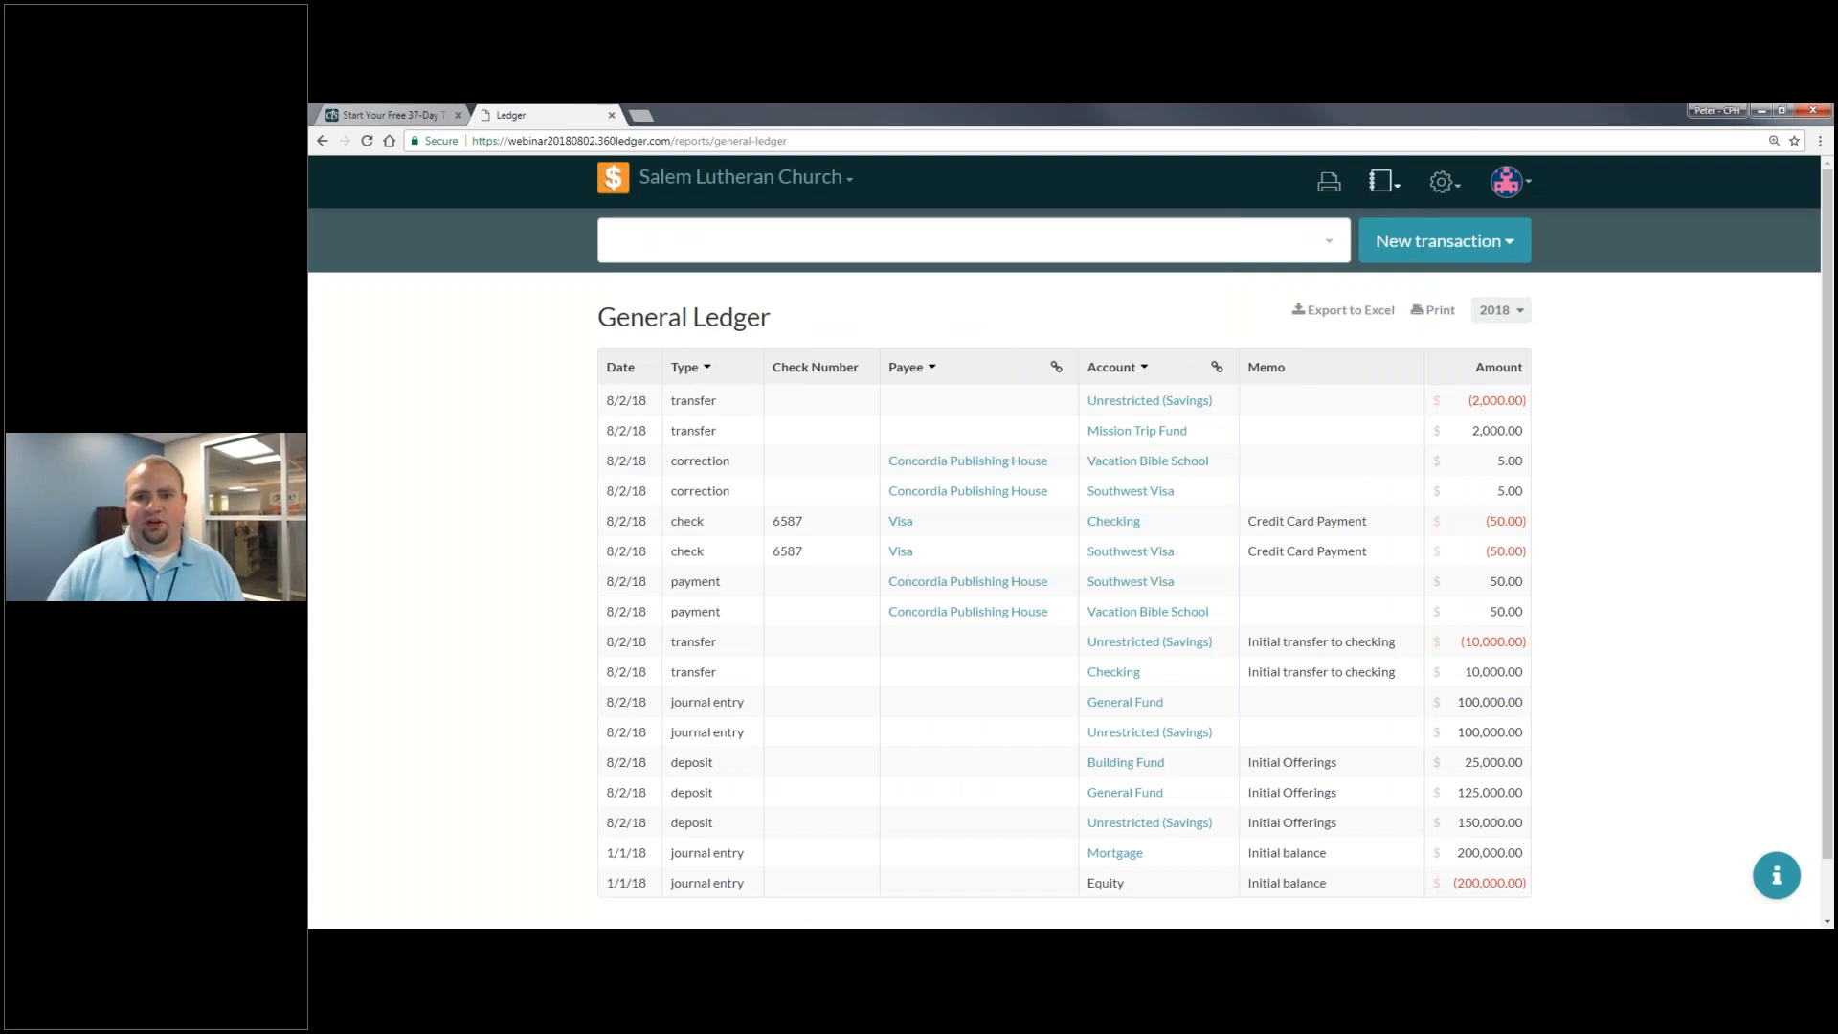
click(1398, 195)
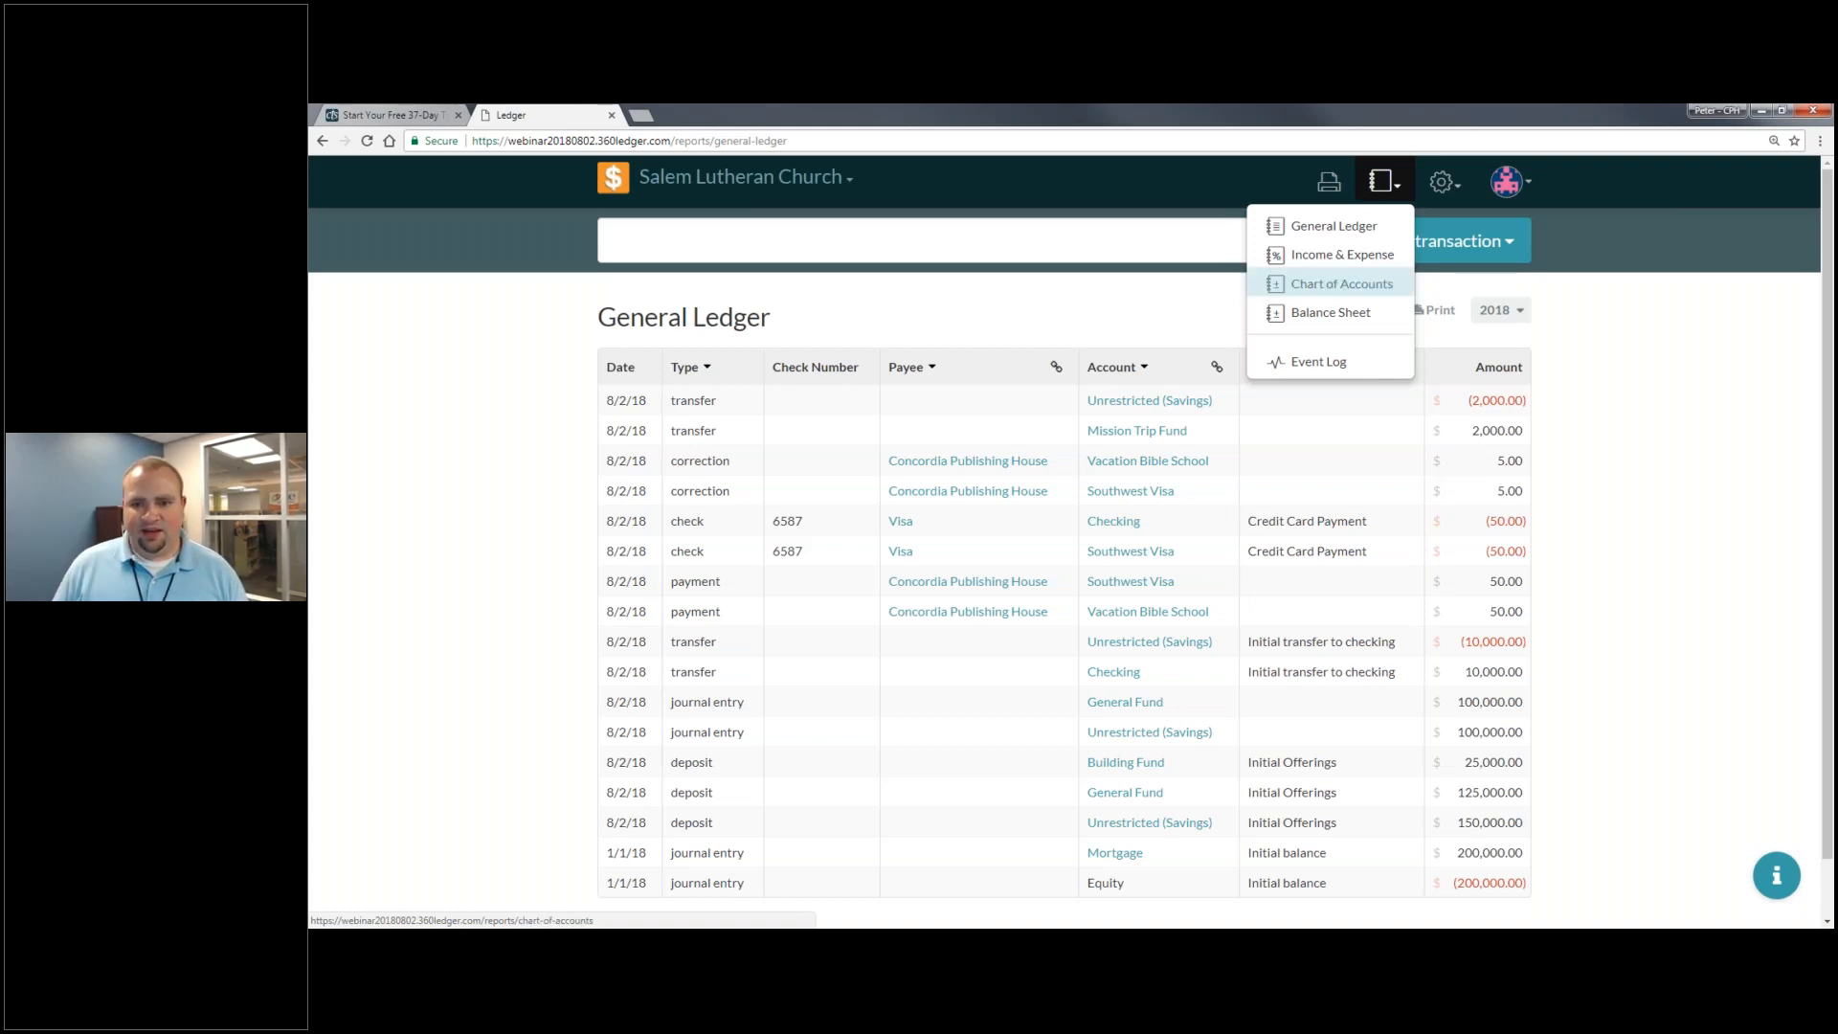
- View the Income & Expense report for January 2018, then switch to the General Ledger
click(1354, 261)
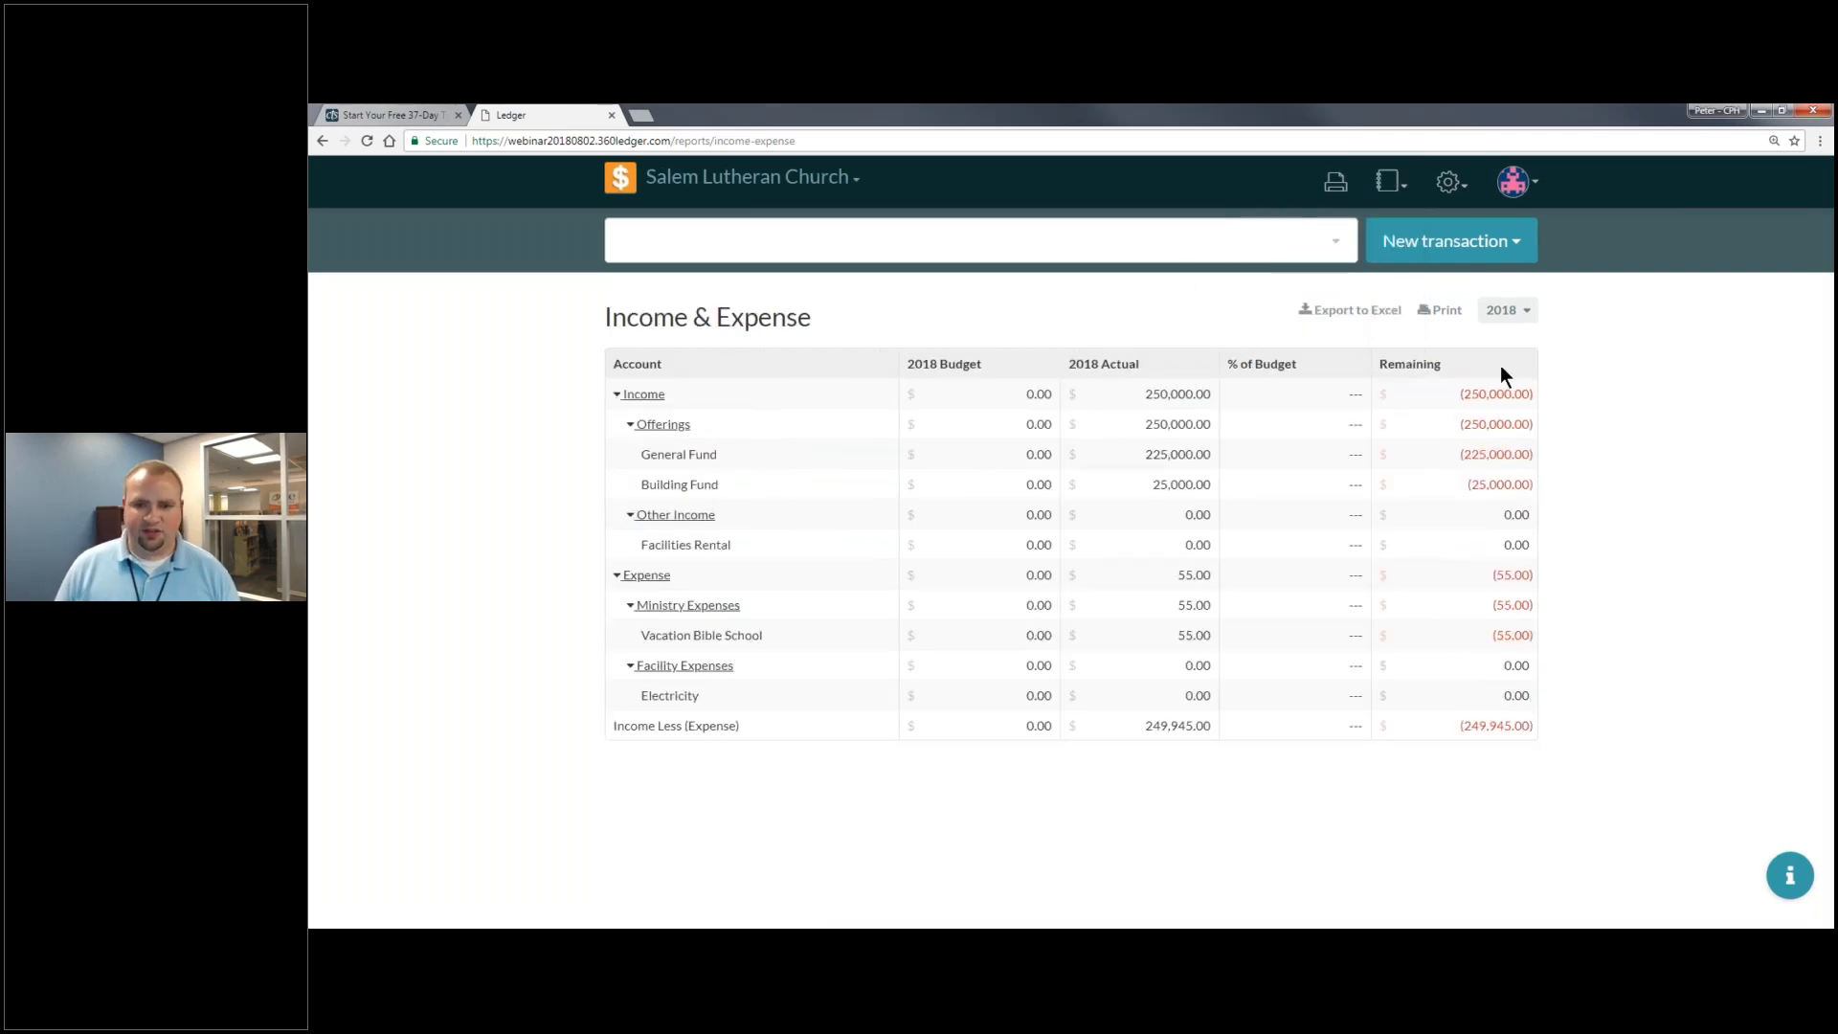
click(1505, 319)
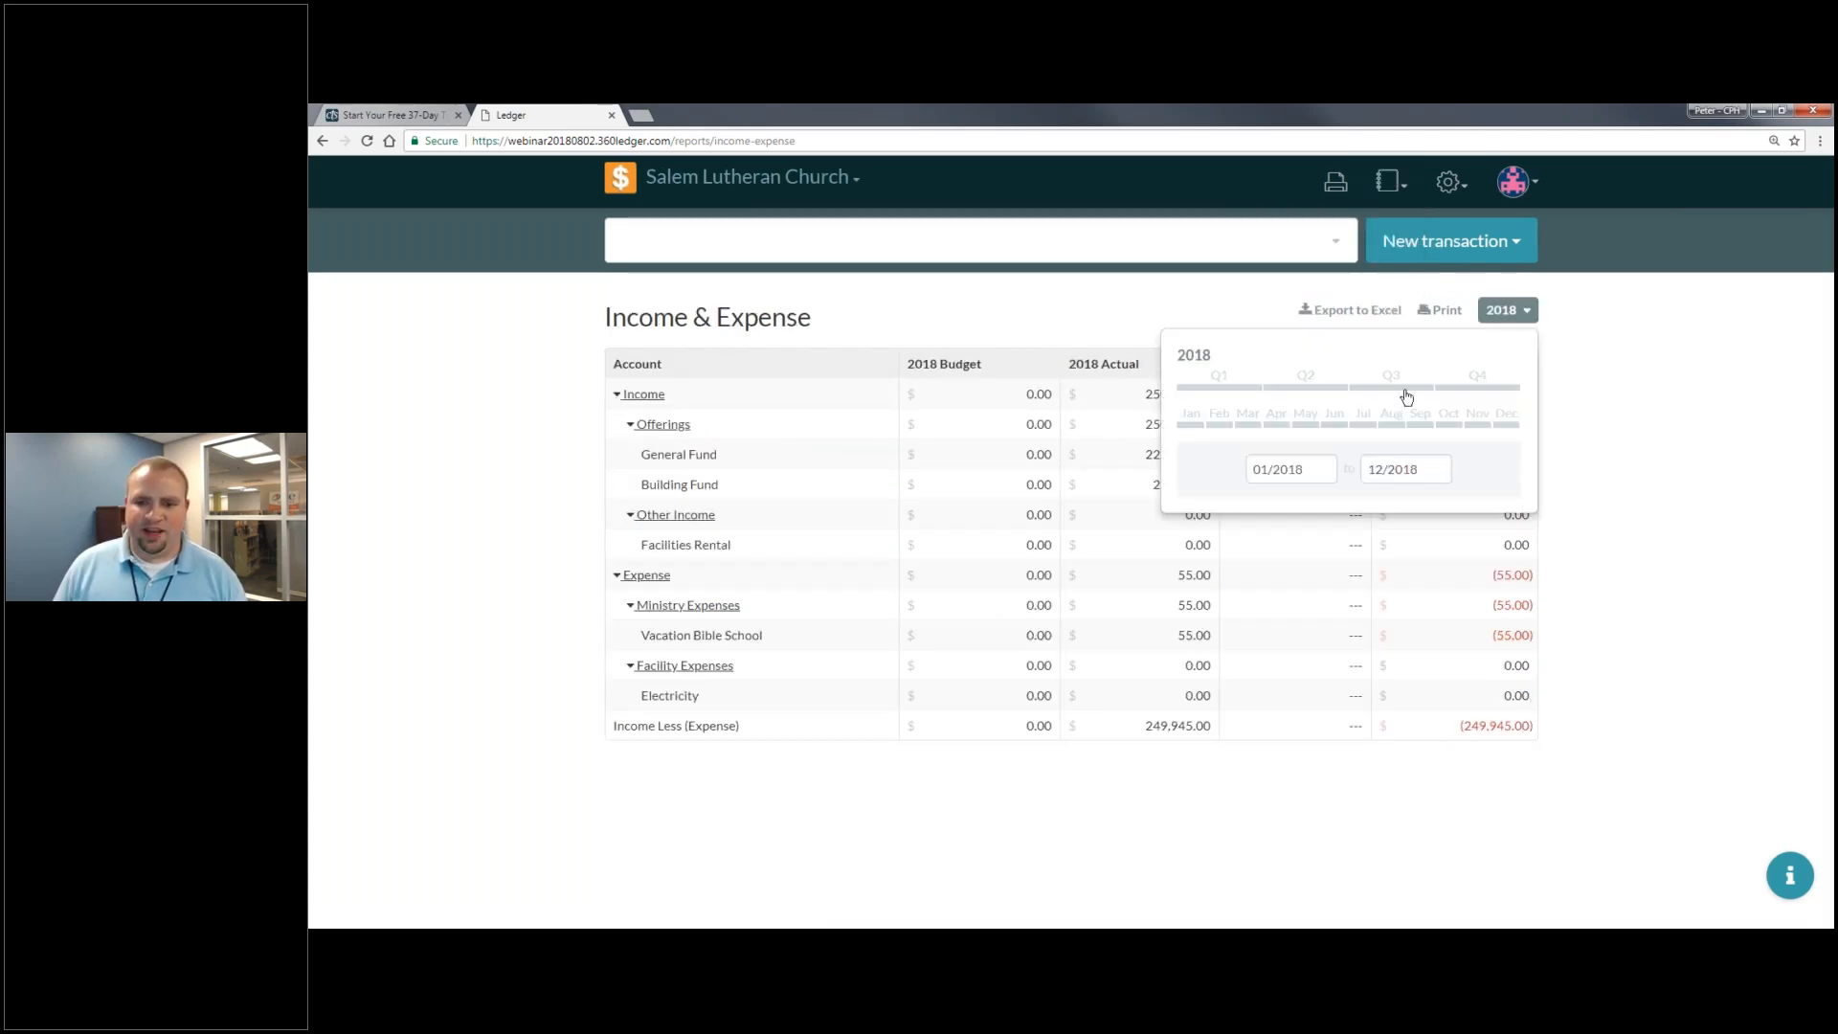
click(1204, 427)
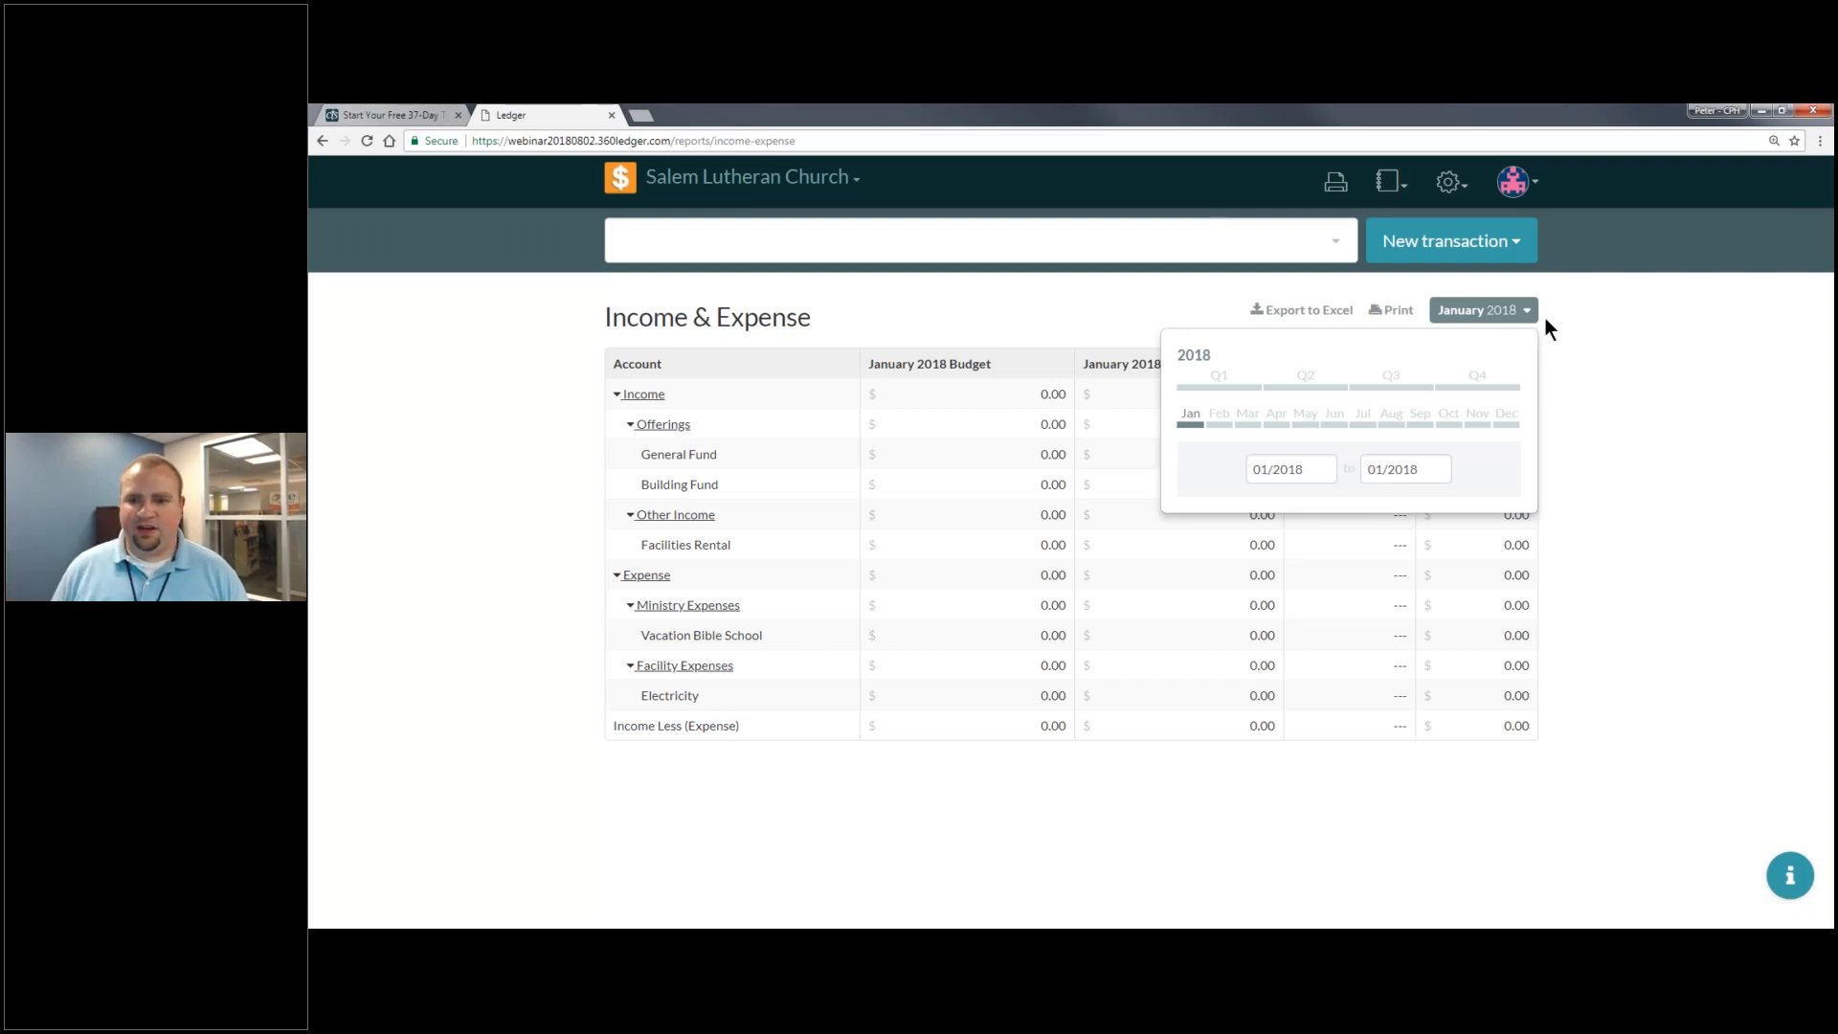
click(1405, 195)
click(1405, 195)
click(1332, 230)
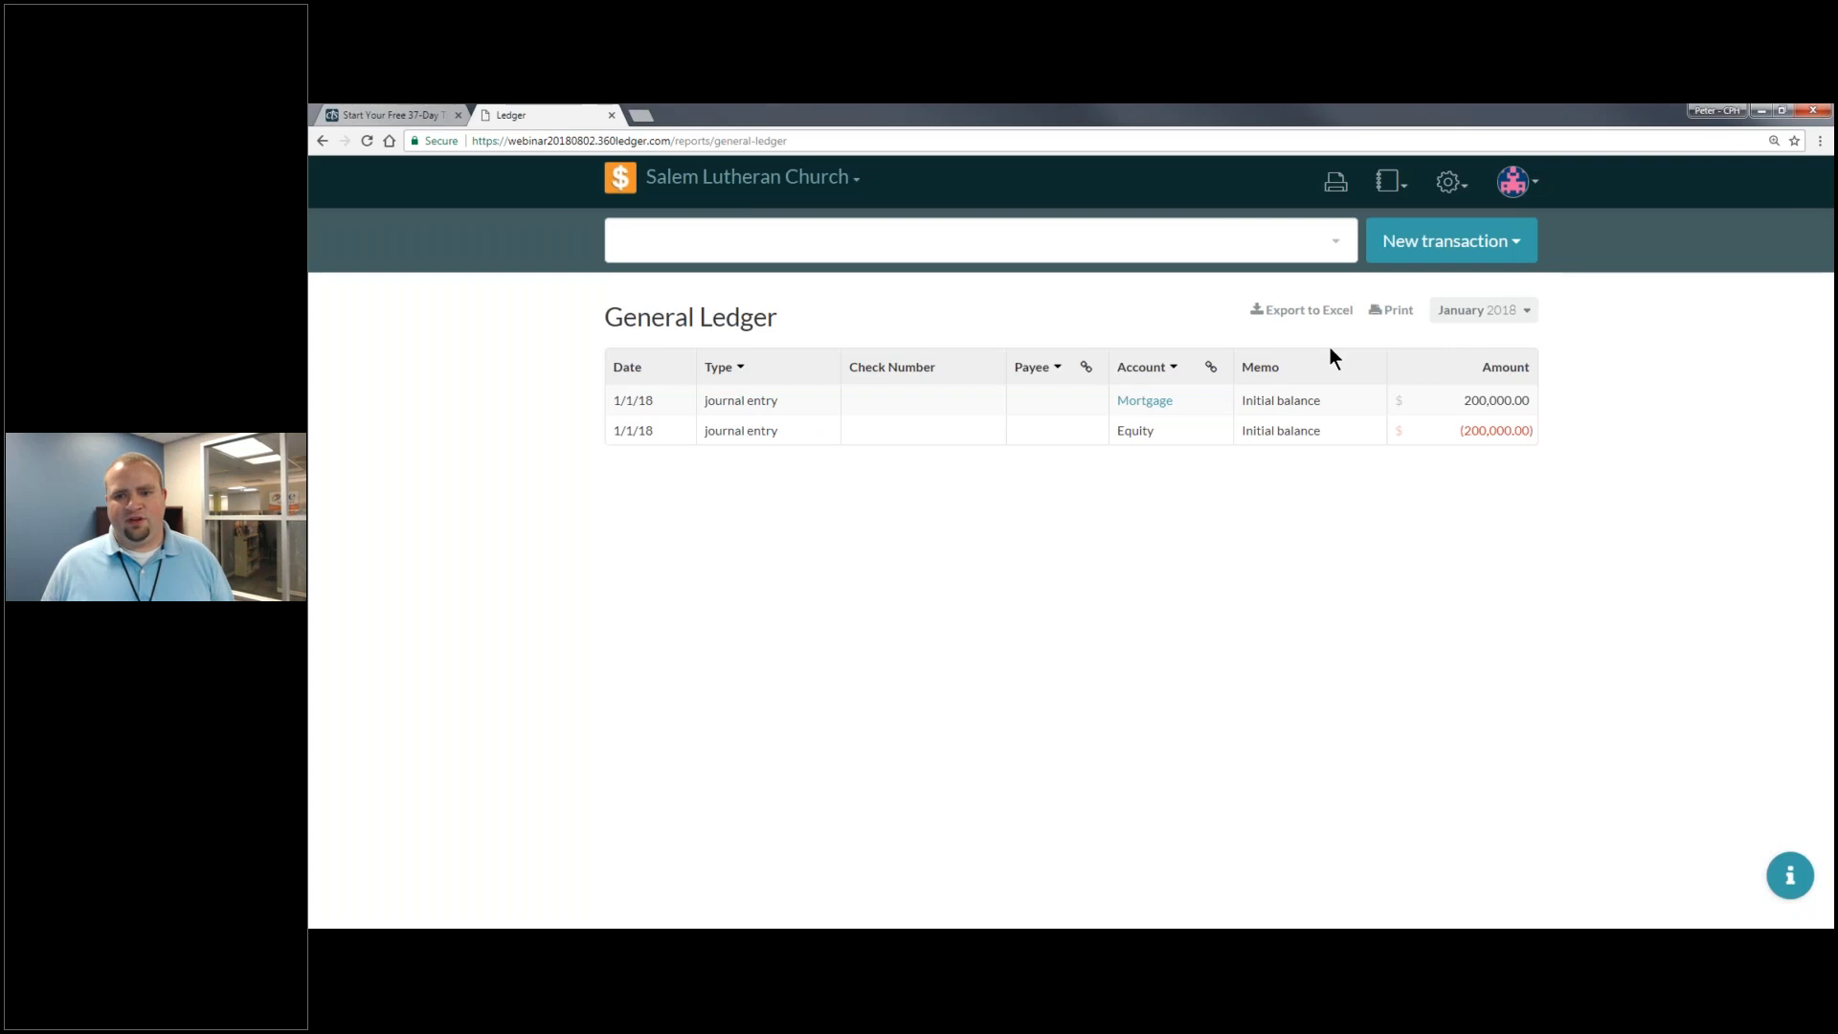
- Set the General Ledger period to all of 2018 and group entries by account
click(1482, 310)
click(1201, 357)
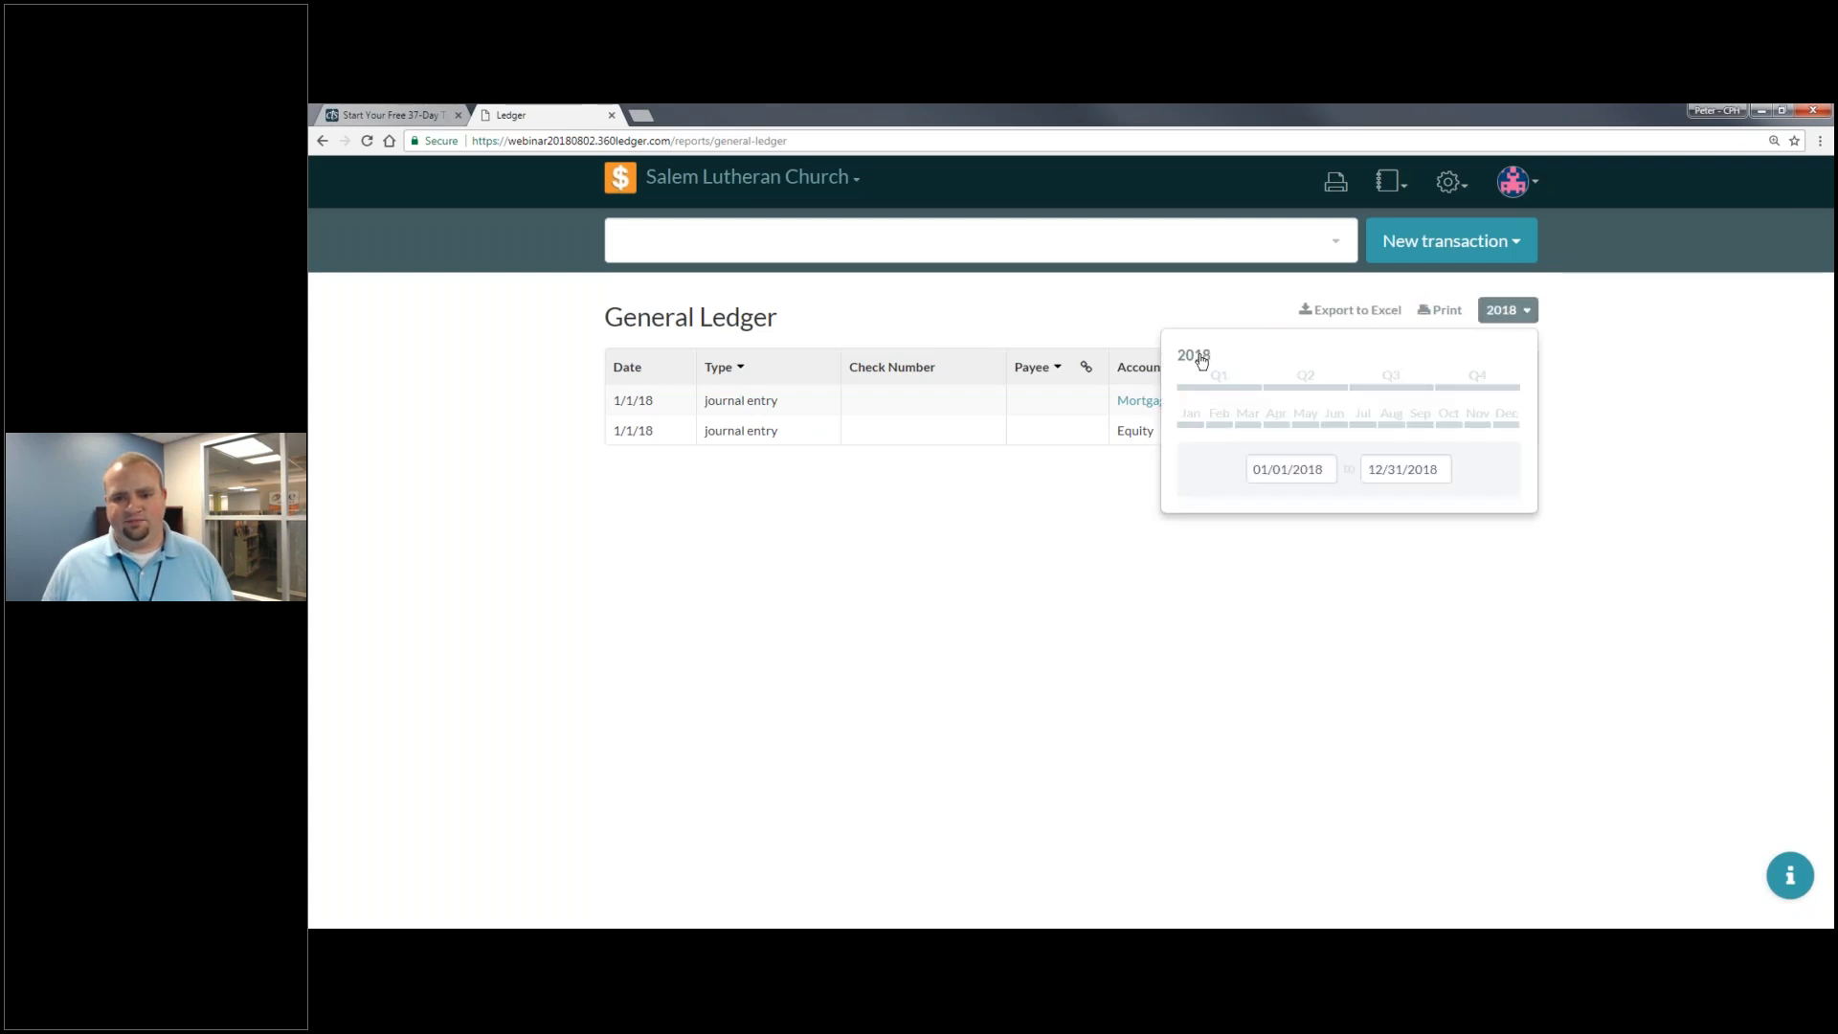
click(1140, 365)
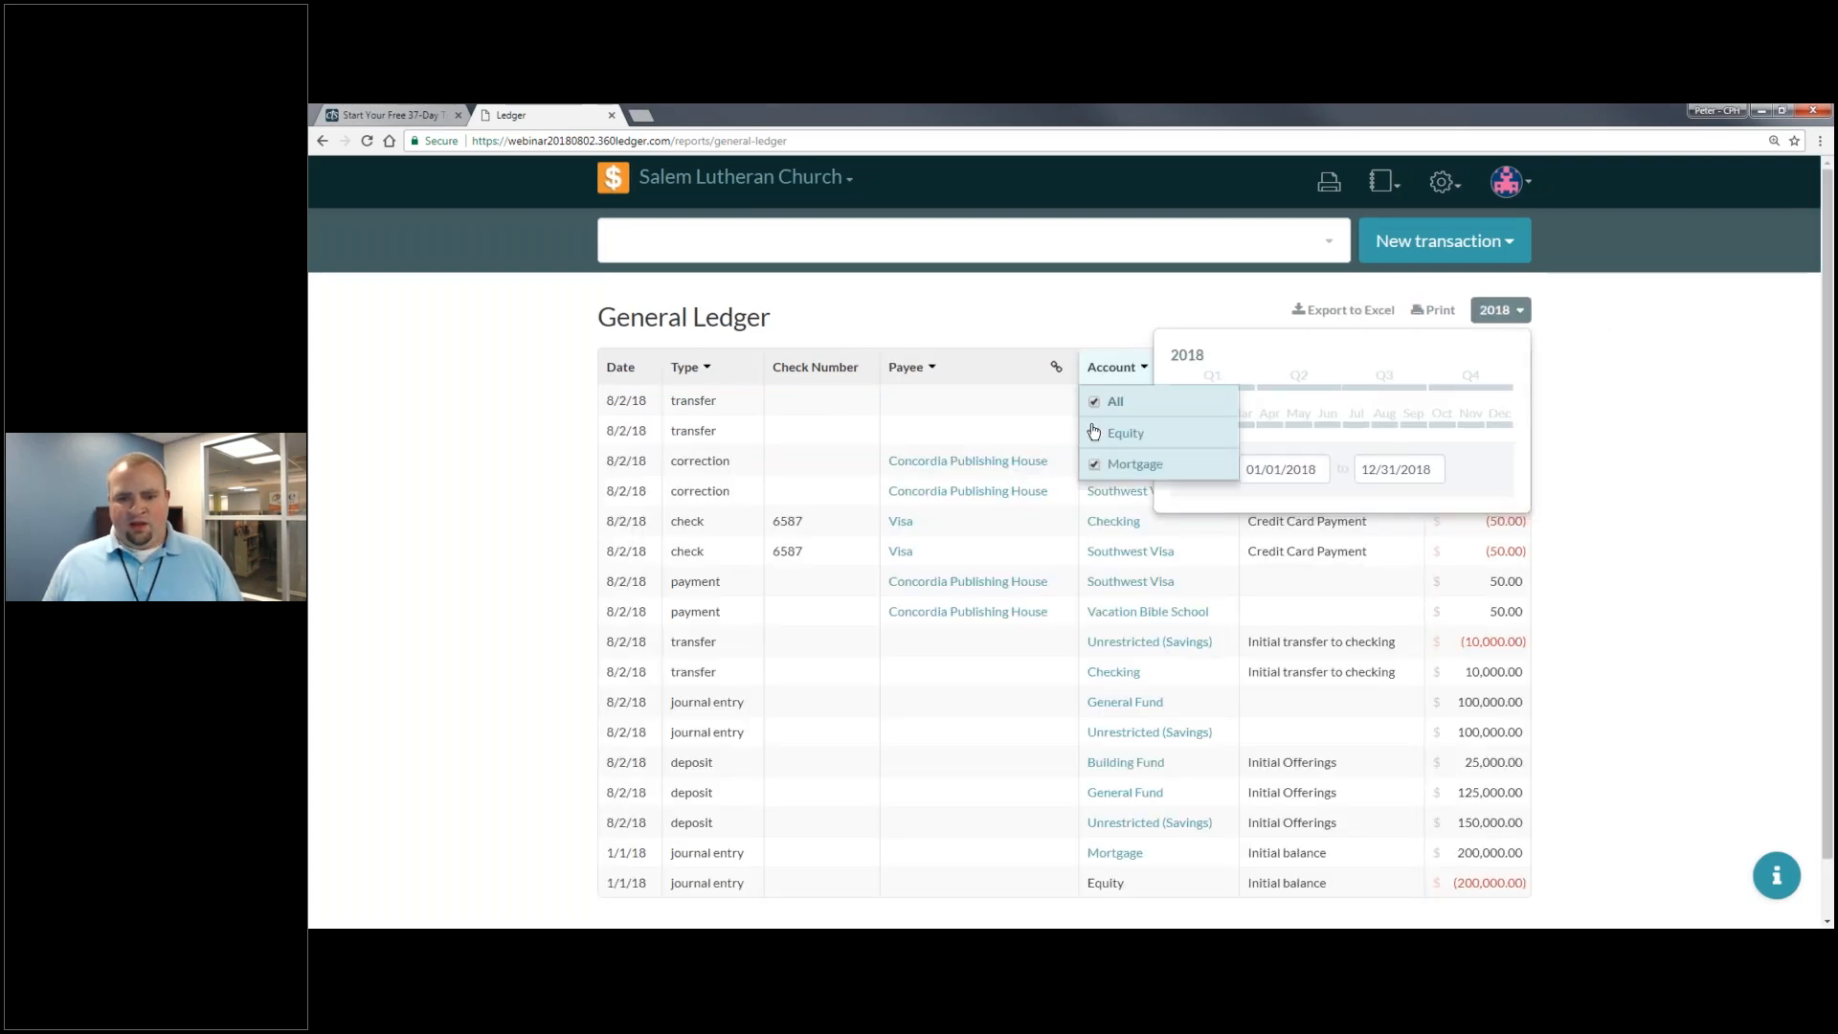
click(1513, 312)
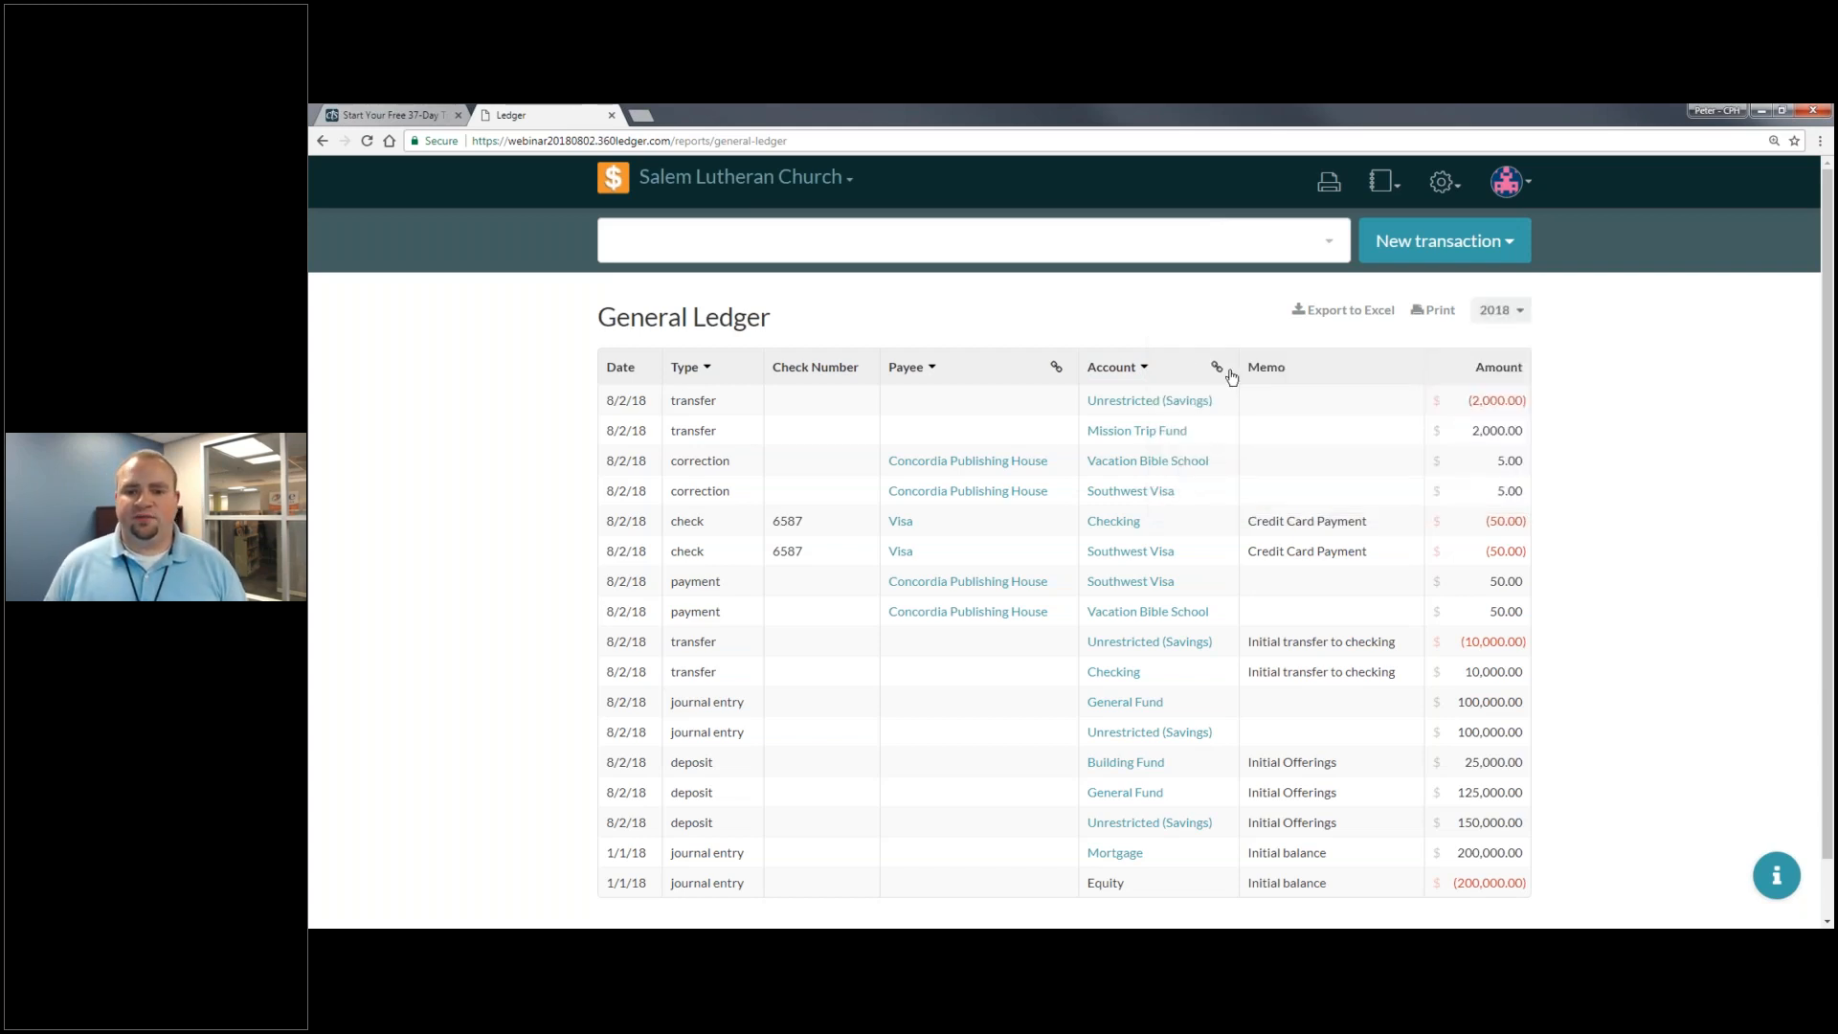
mouse_move(1220, 372)
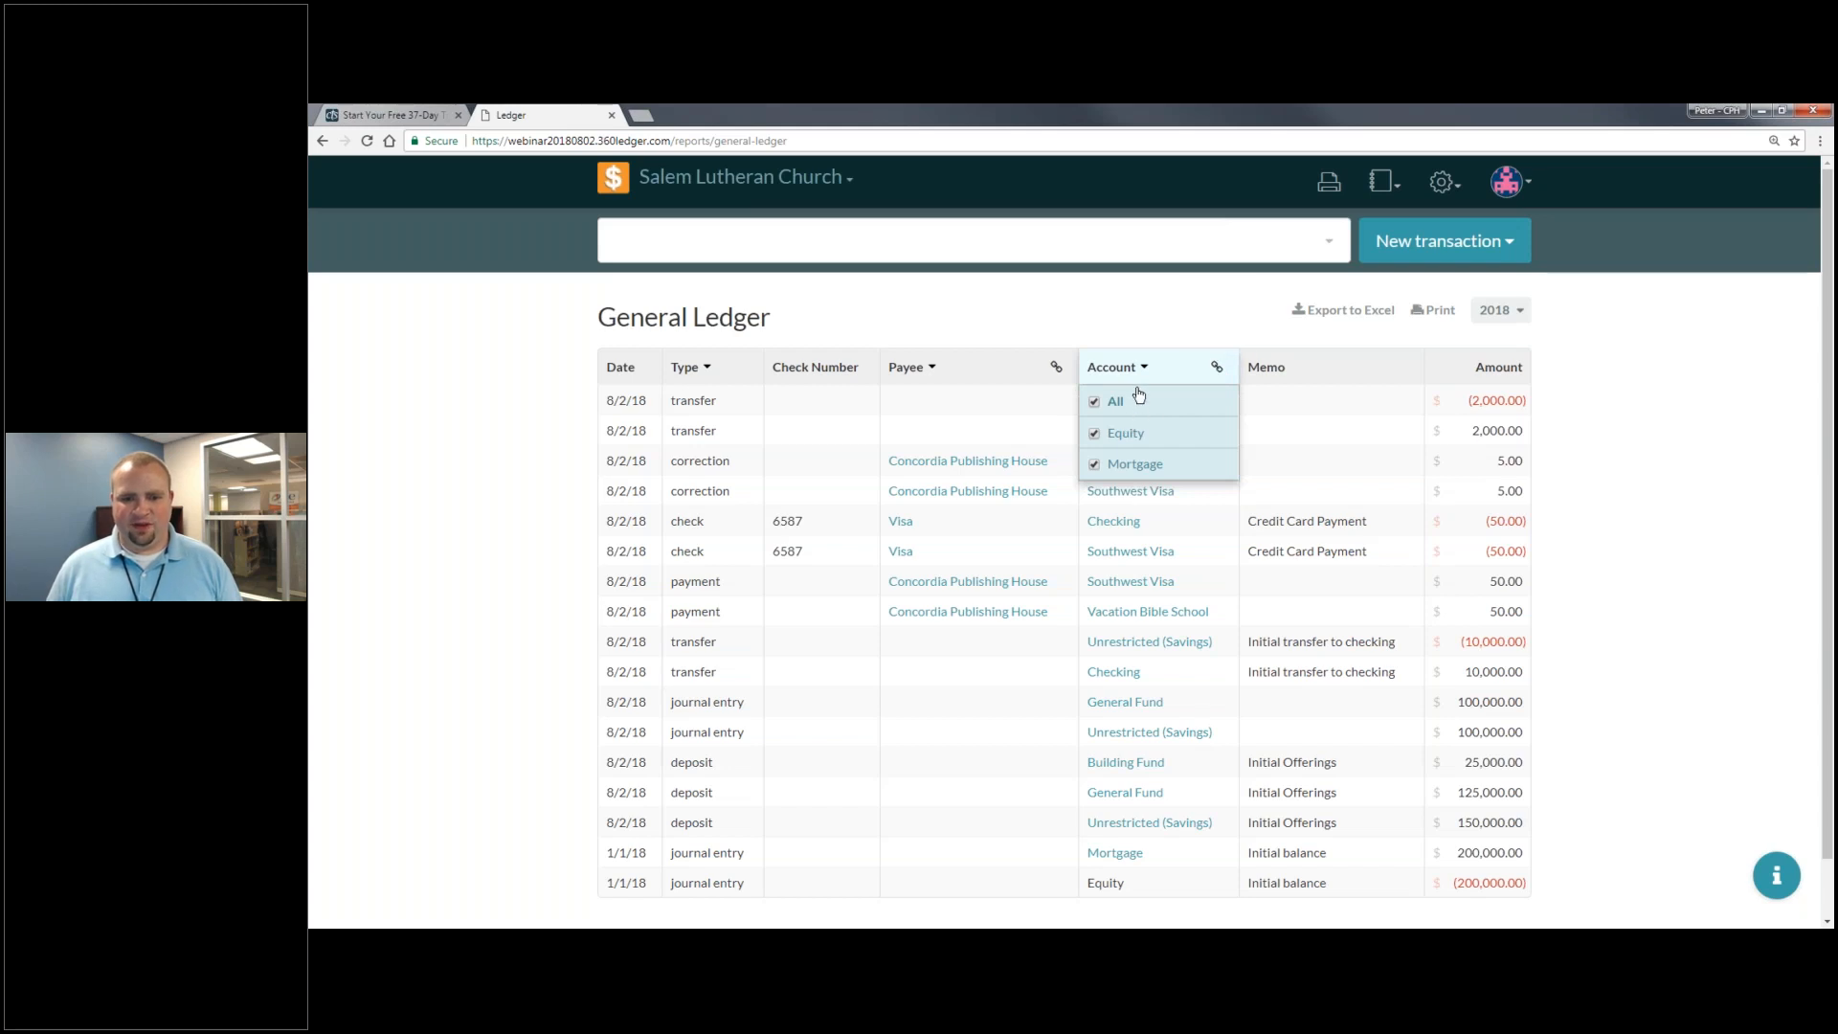
click(1215, 367)
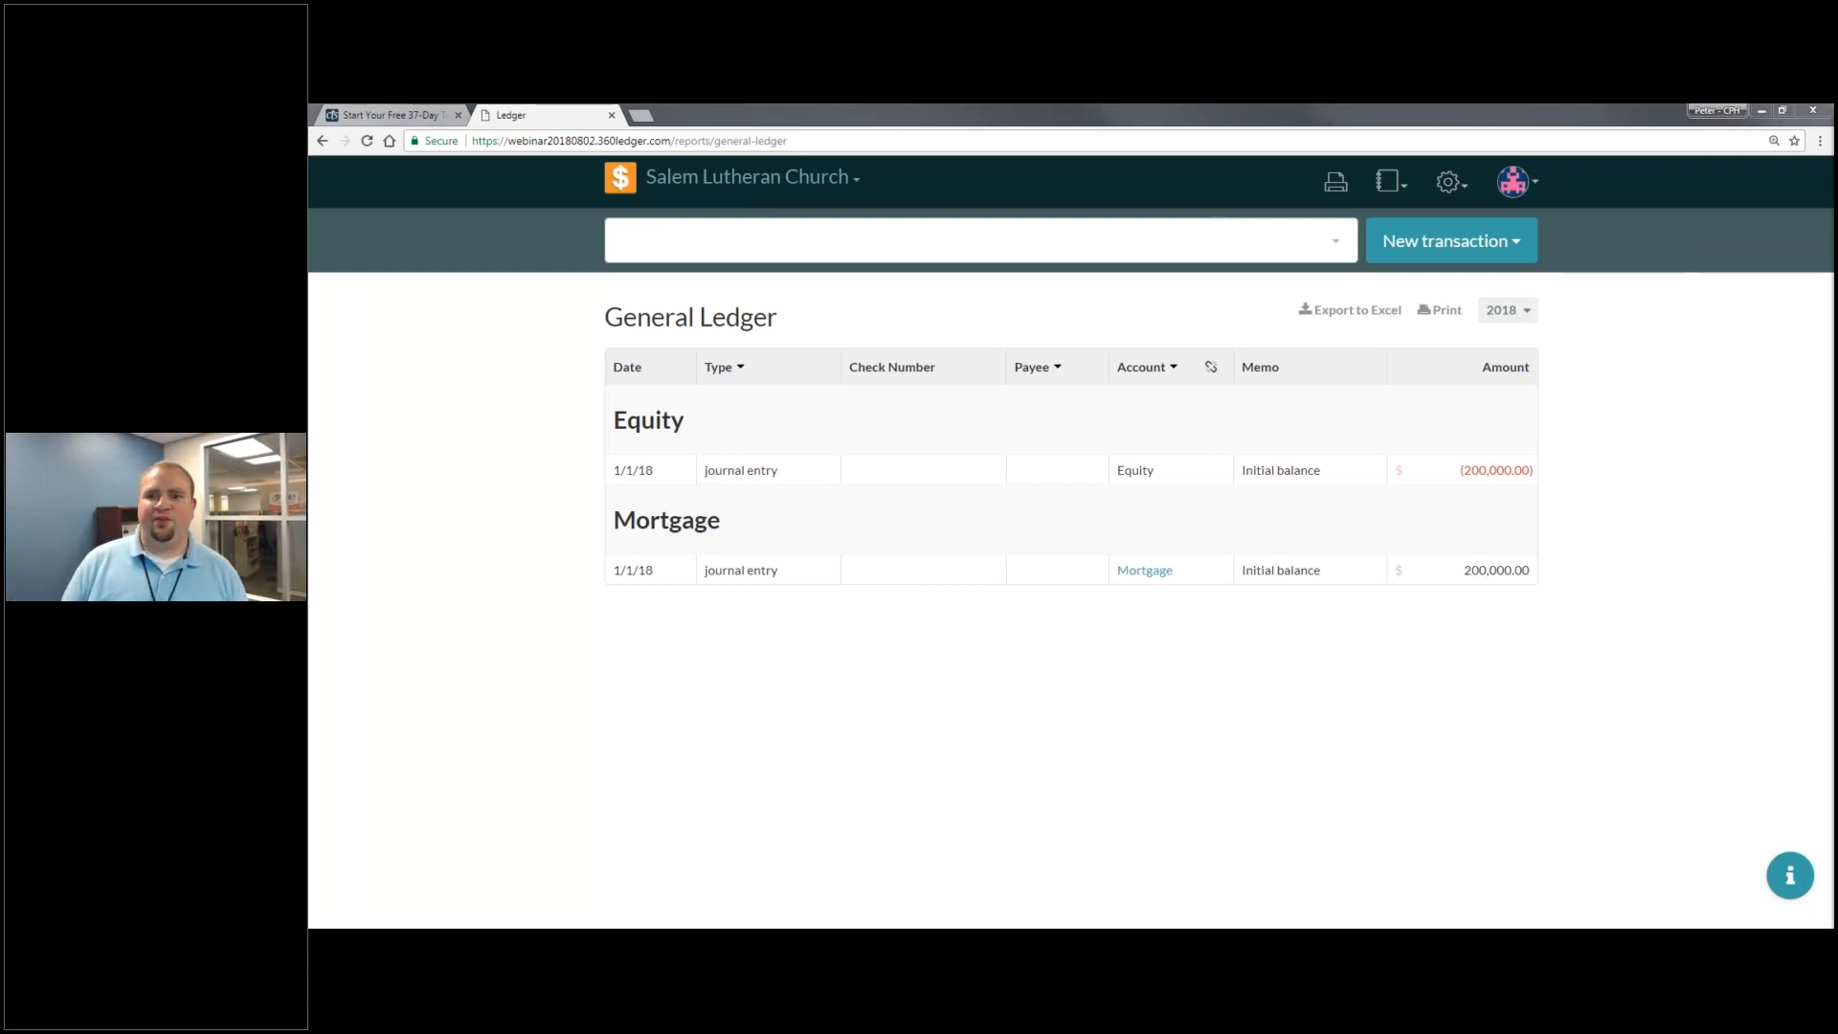
- Go to the Roles settings page and open a blank new-role form below Administrator
click(1450, 182)
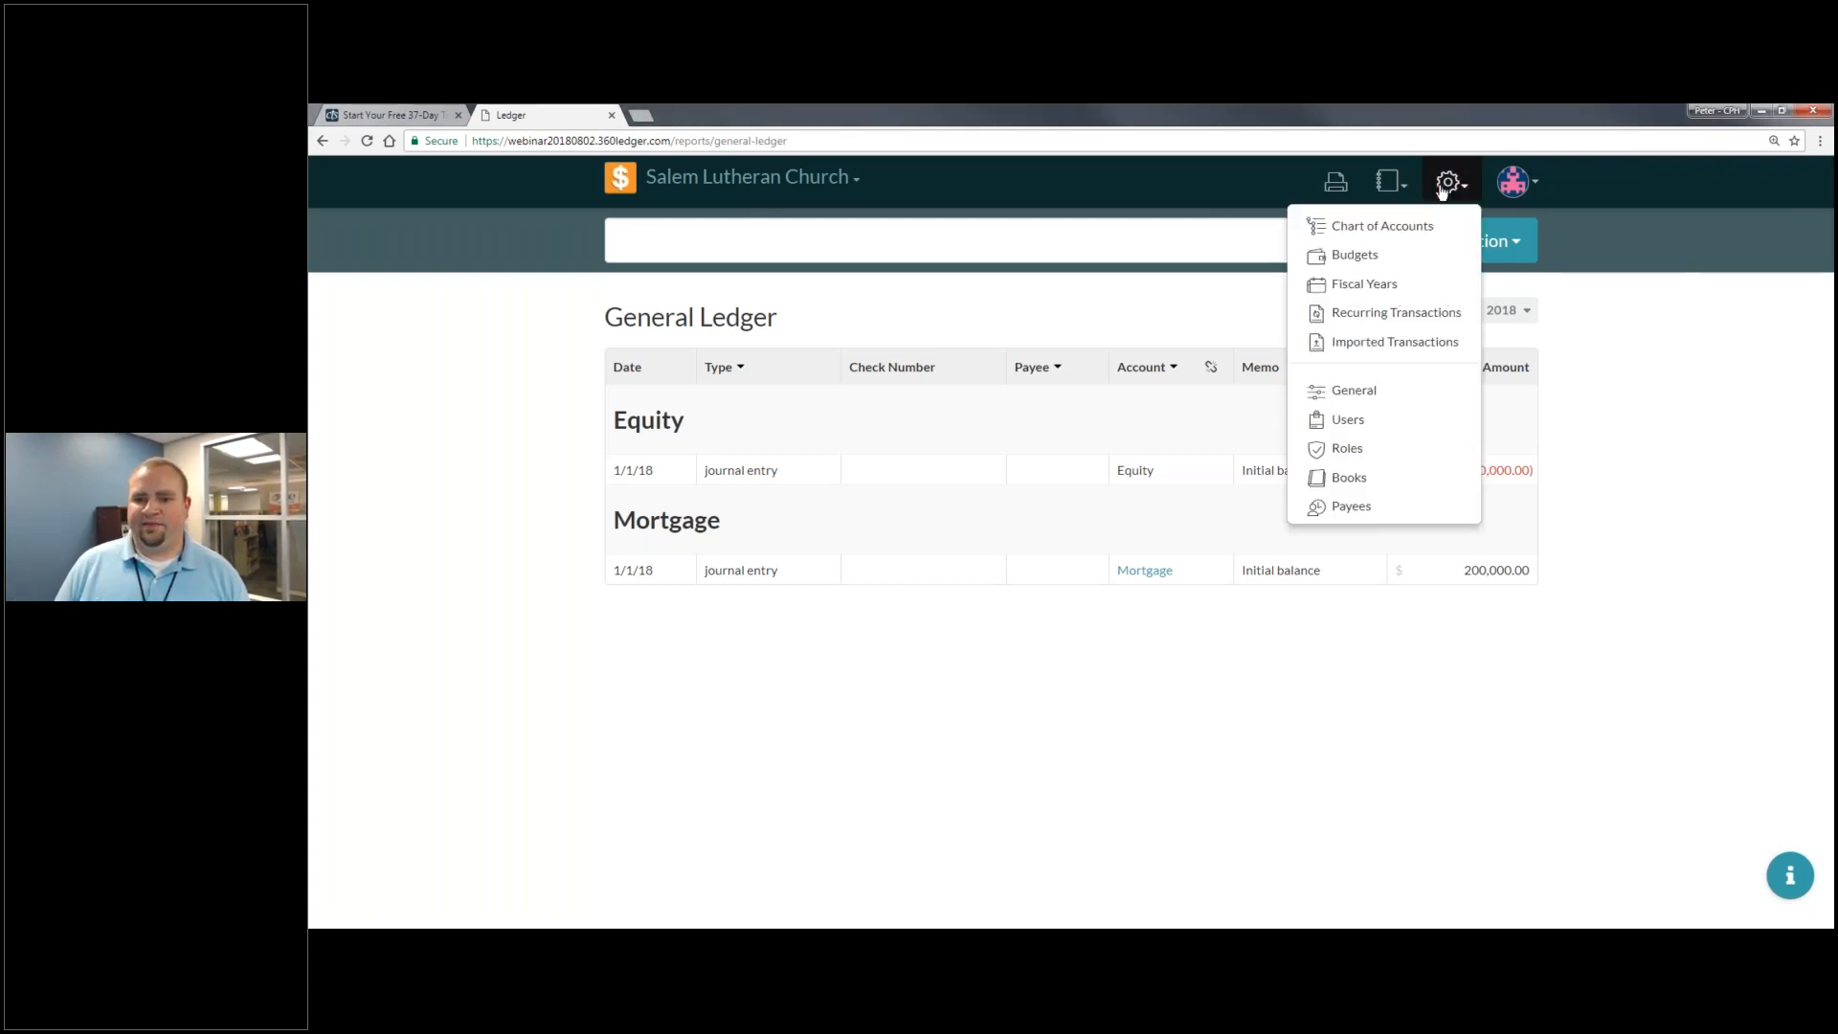
click(1421, 426)
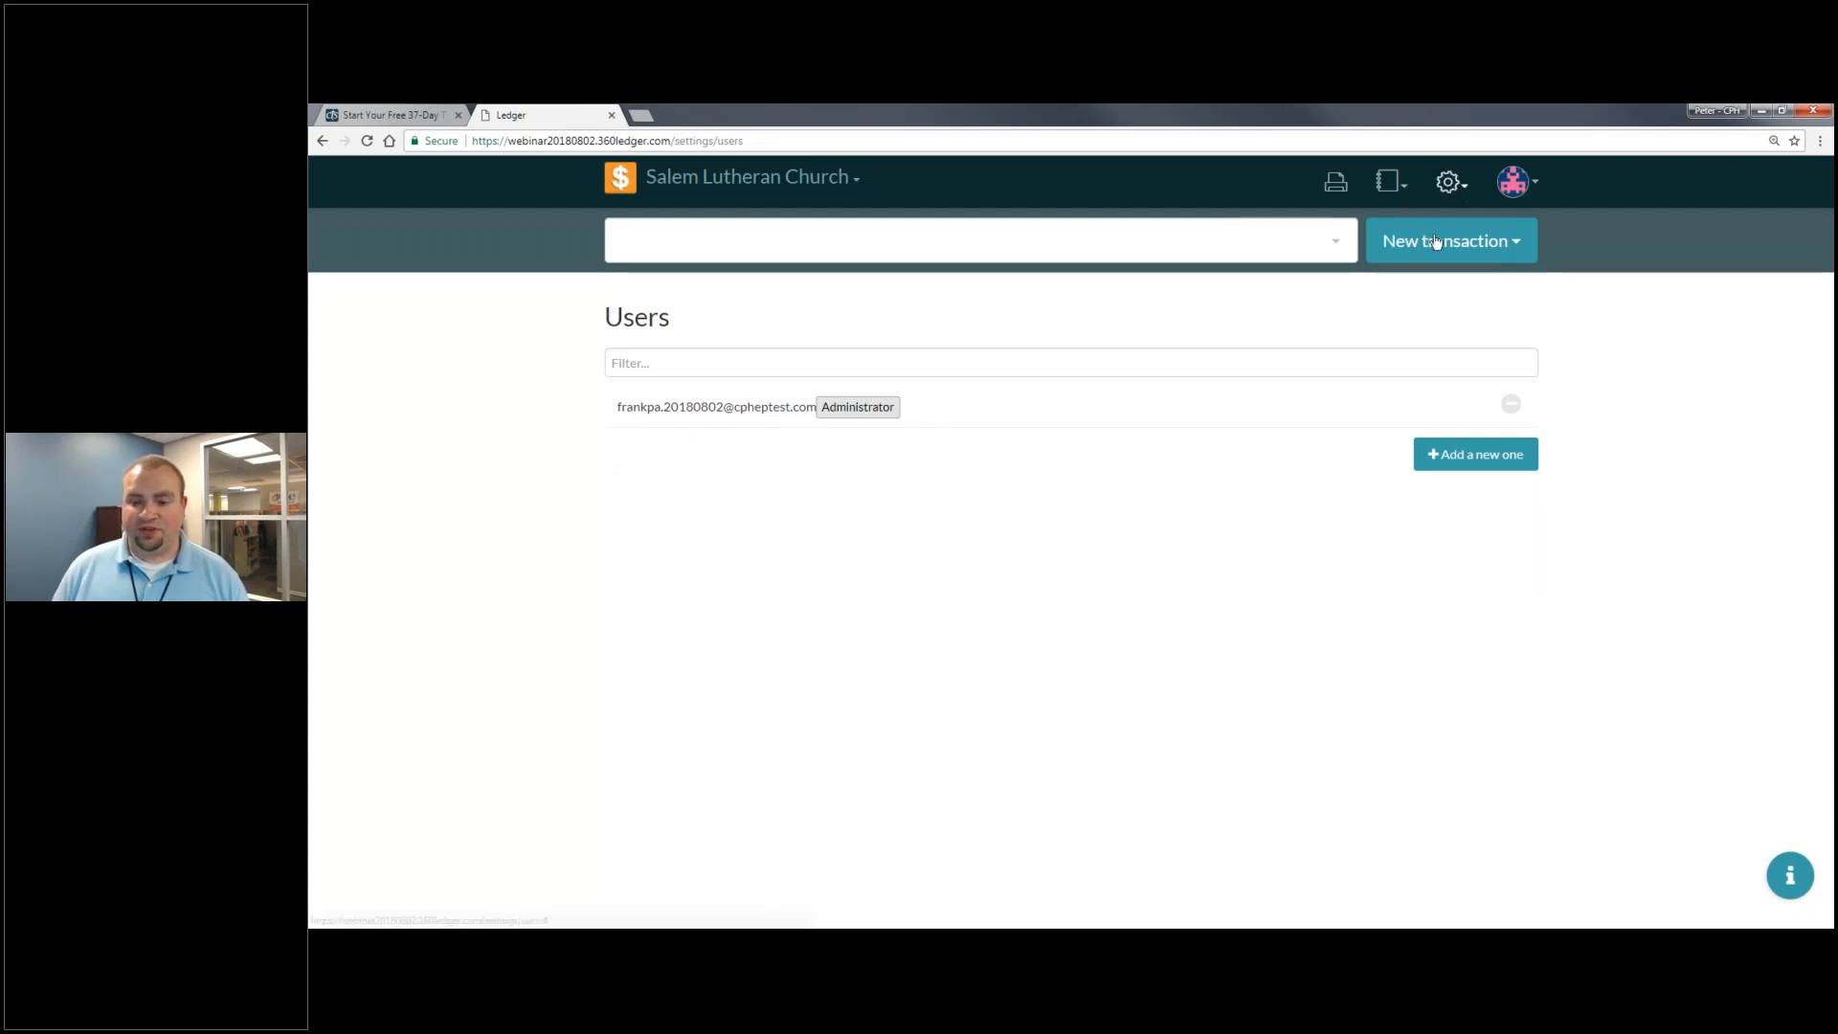
click(1450, 182)
click(1372, 451)
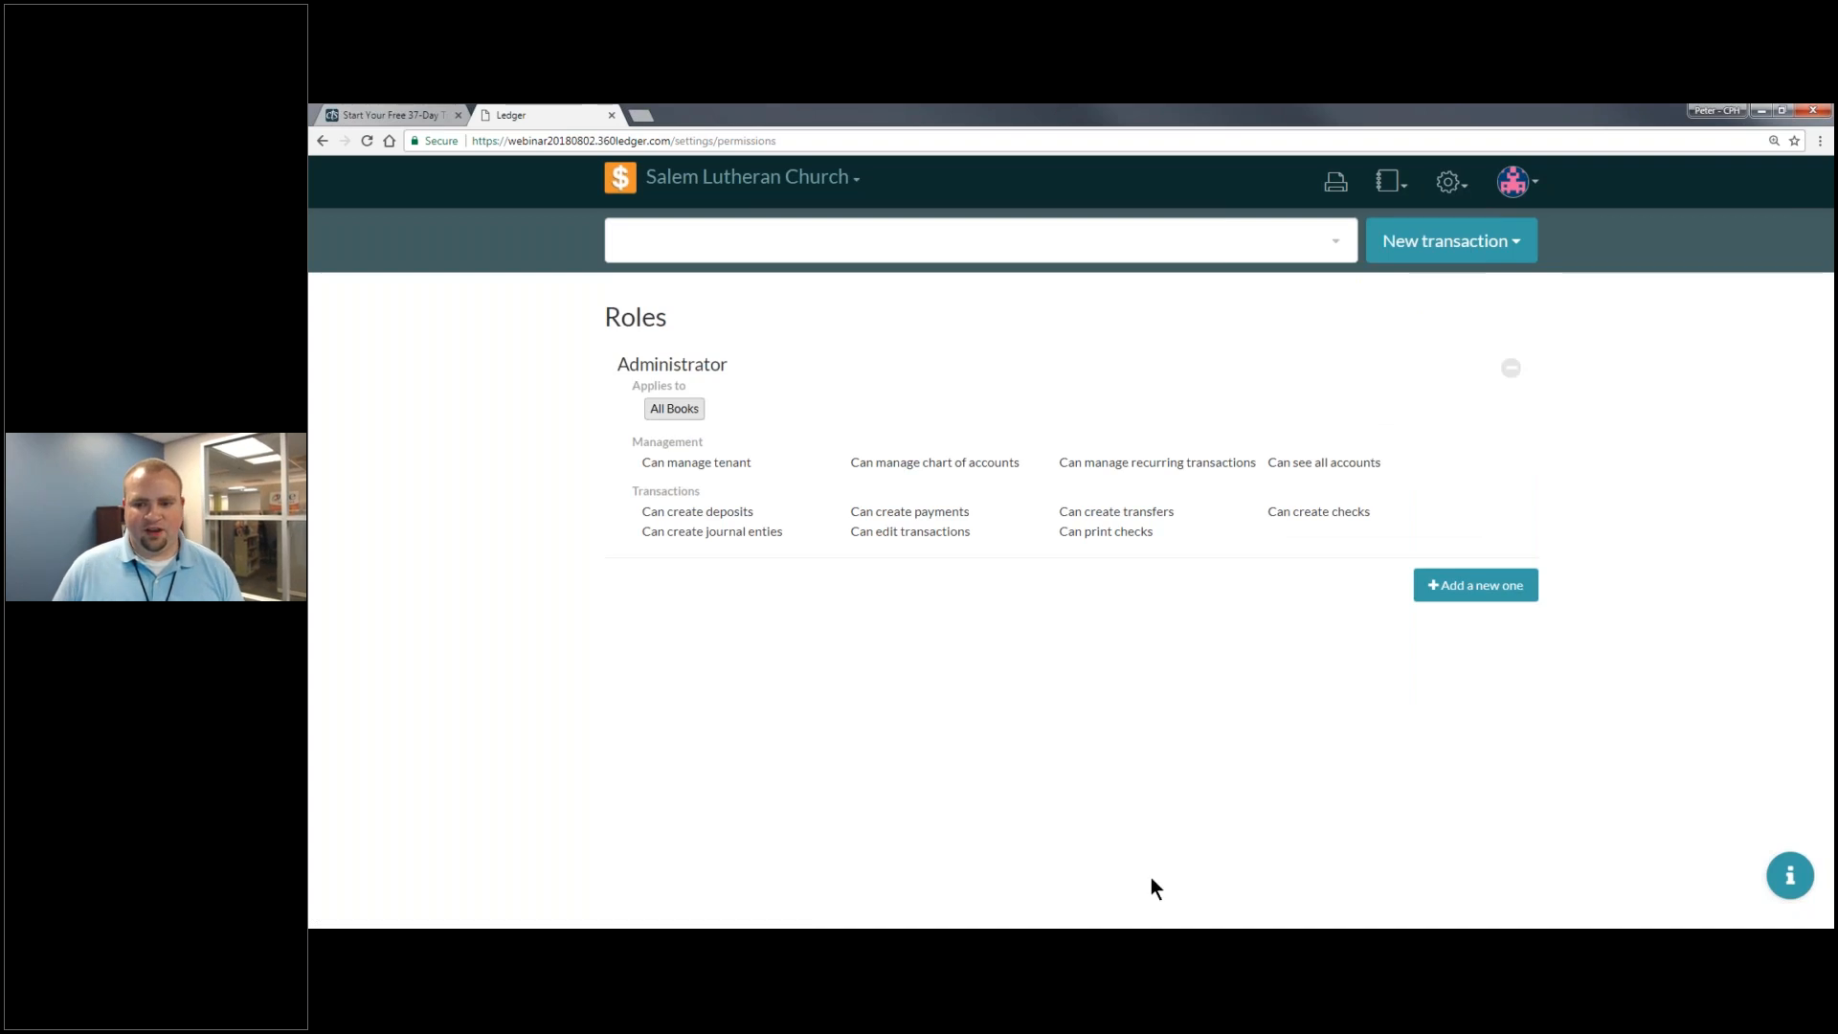
click(1483, 586)
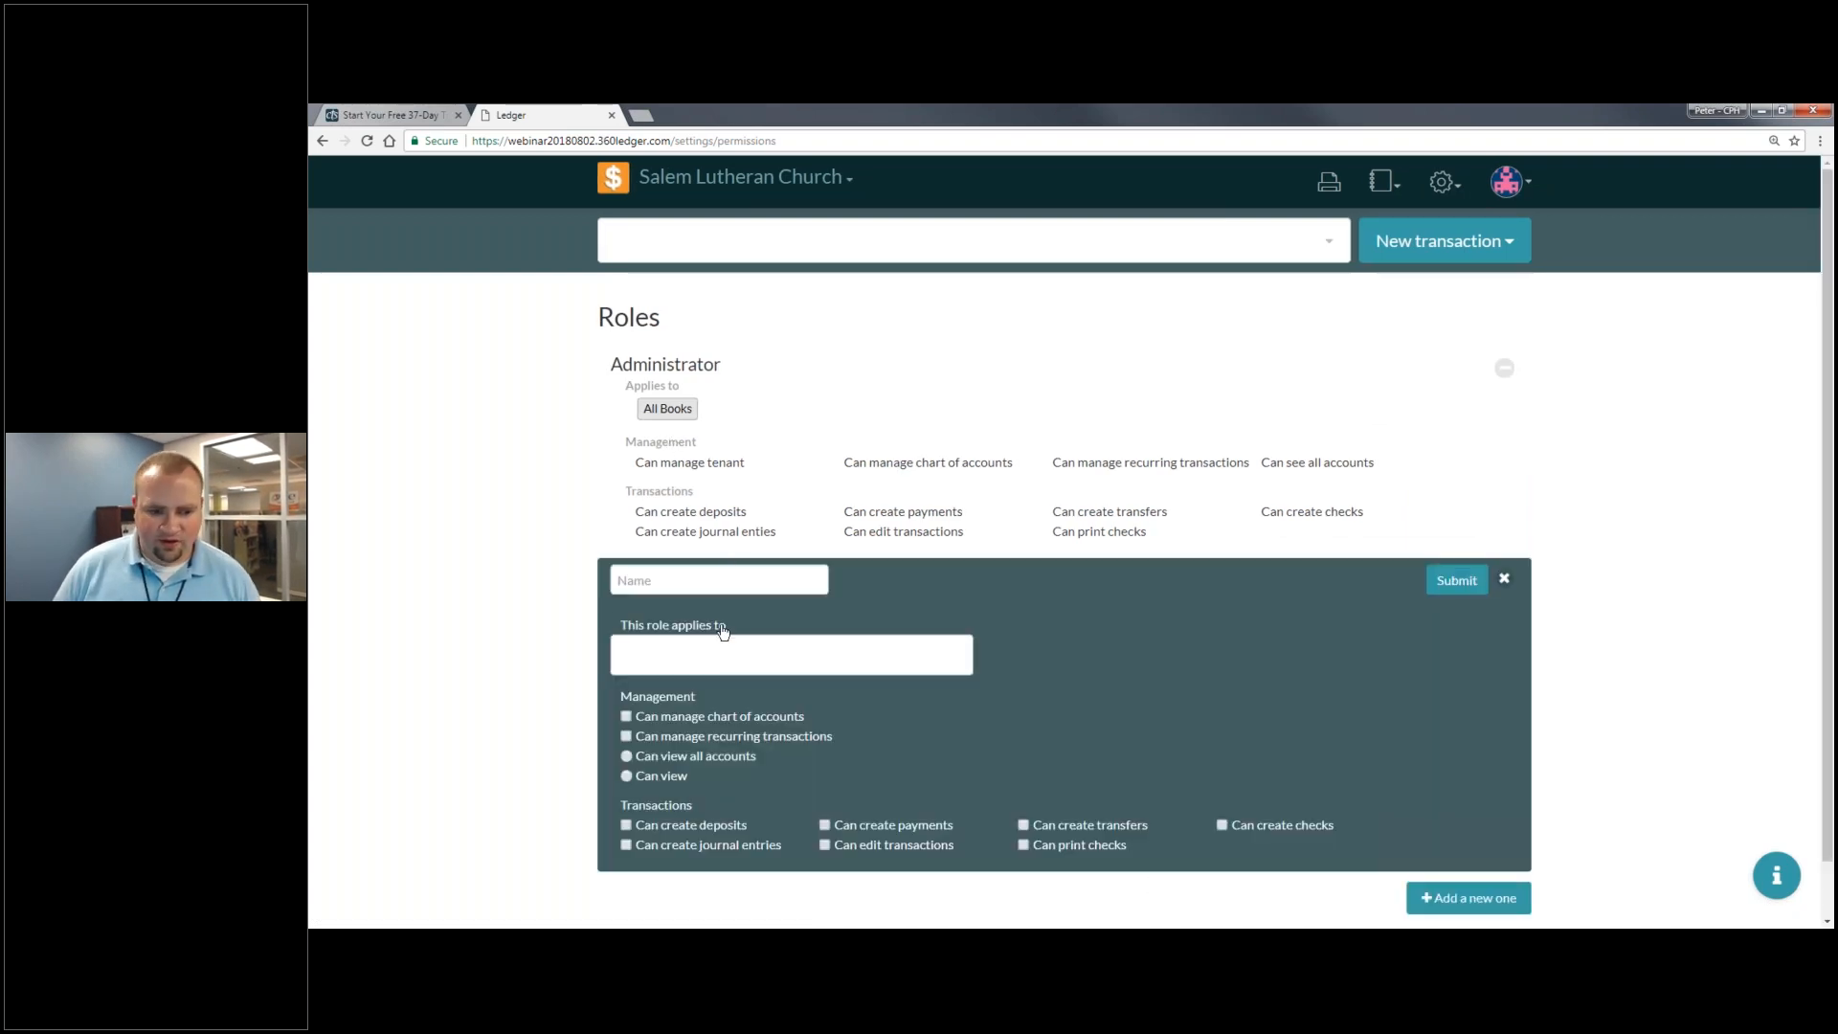
- Name the new role 'Financial Secretary' and apply it to Salem Lutheran Church
click(752, 577)
text(Financial Ssc)
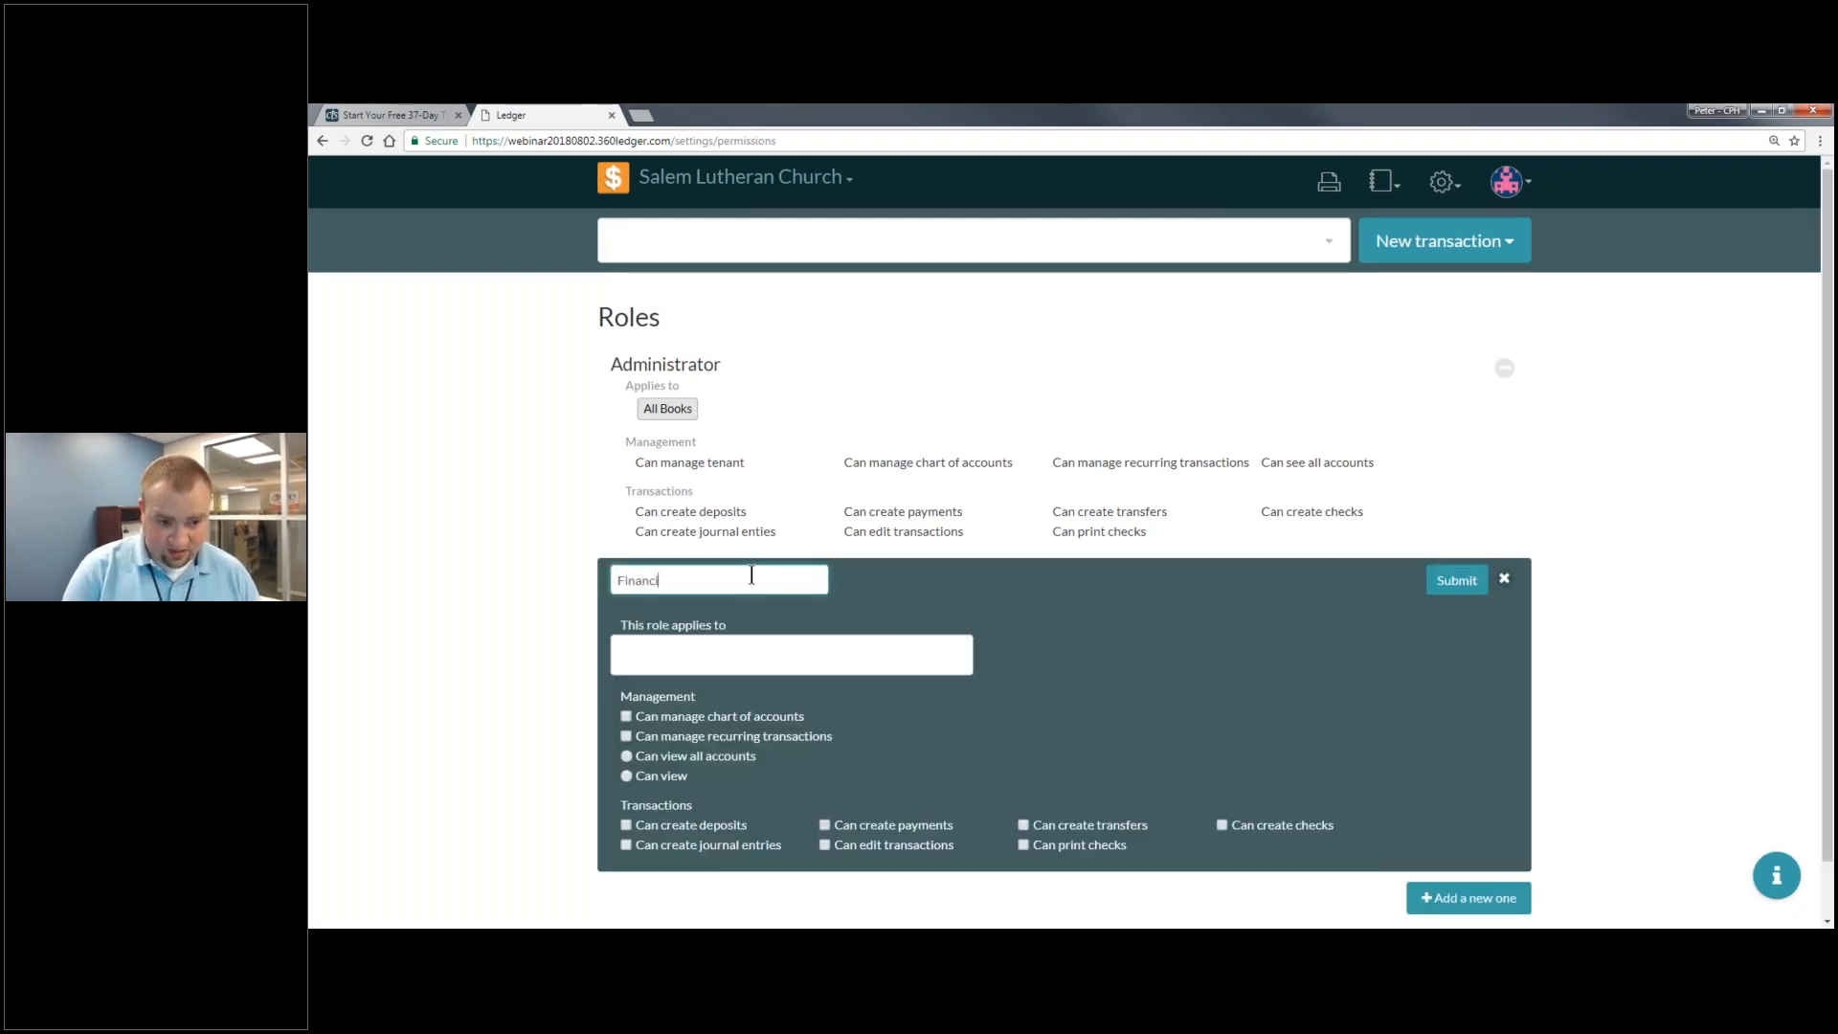
key(BackSpace)
key(BackSpace)
text(ecretary)
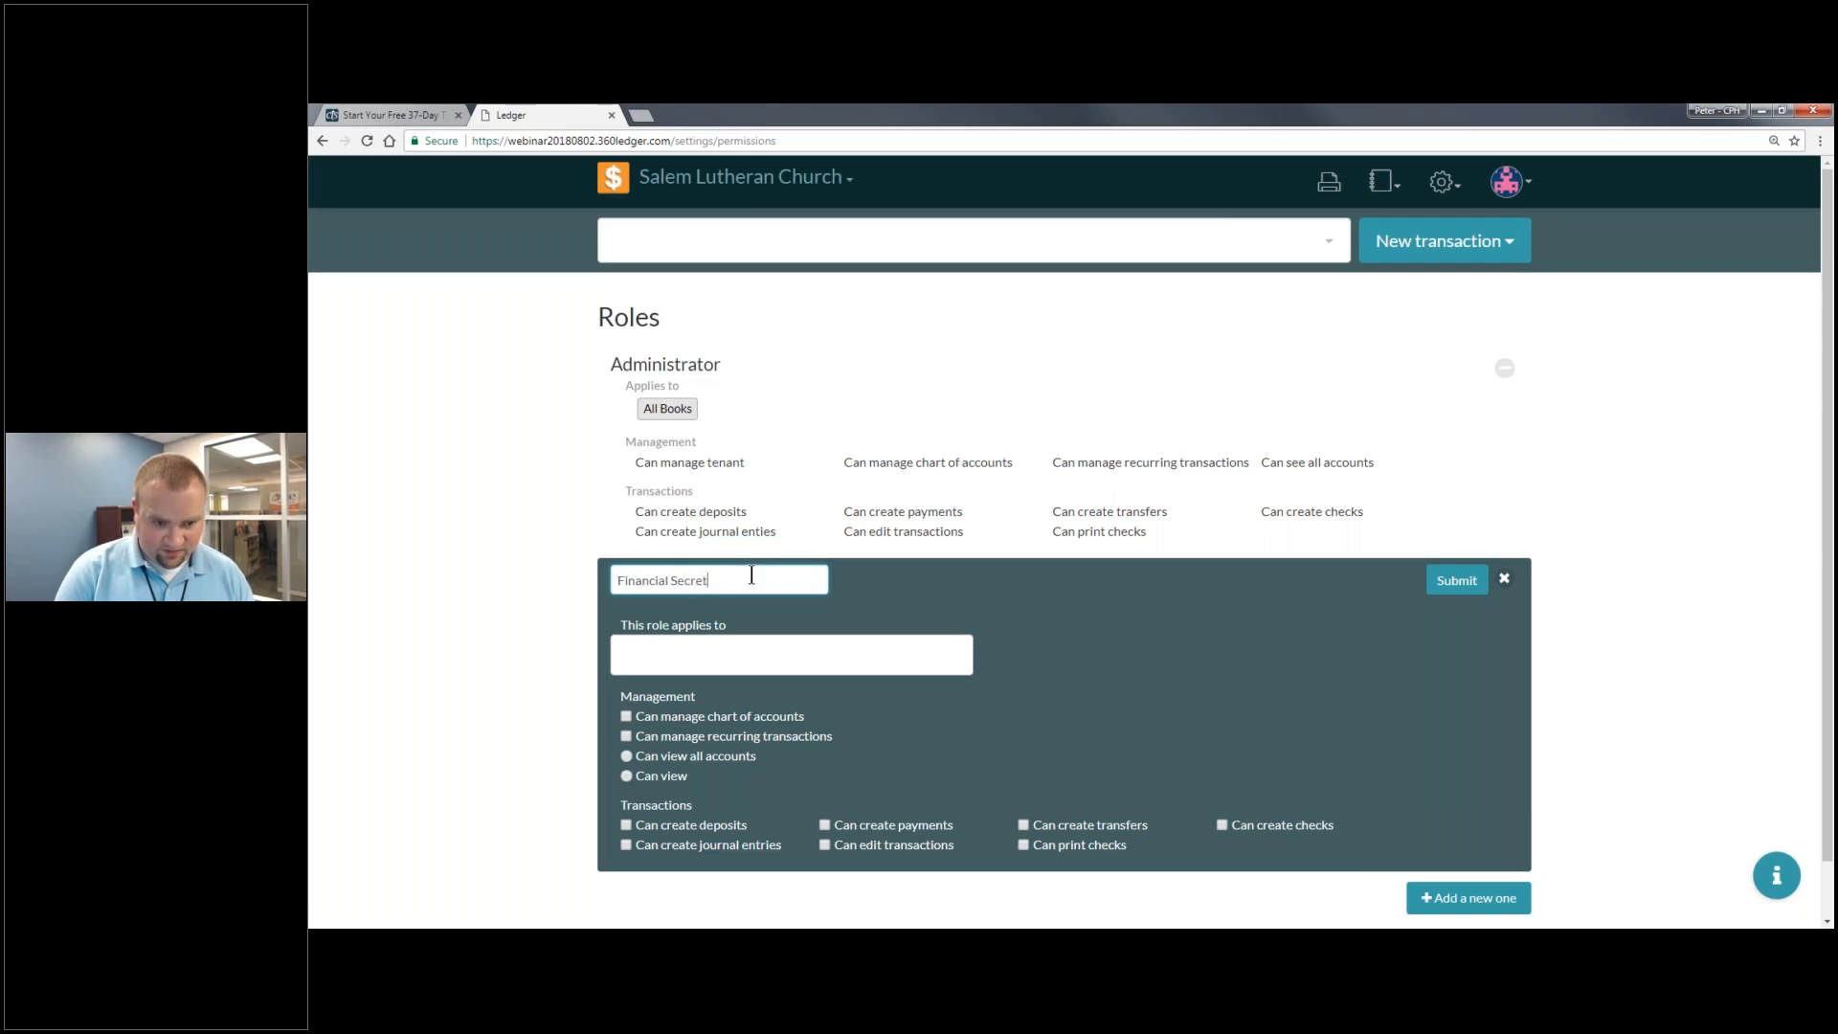
click(661, 655)
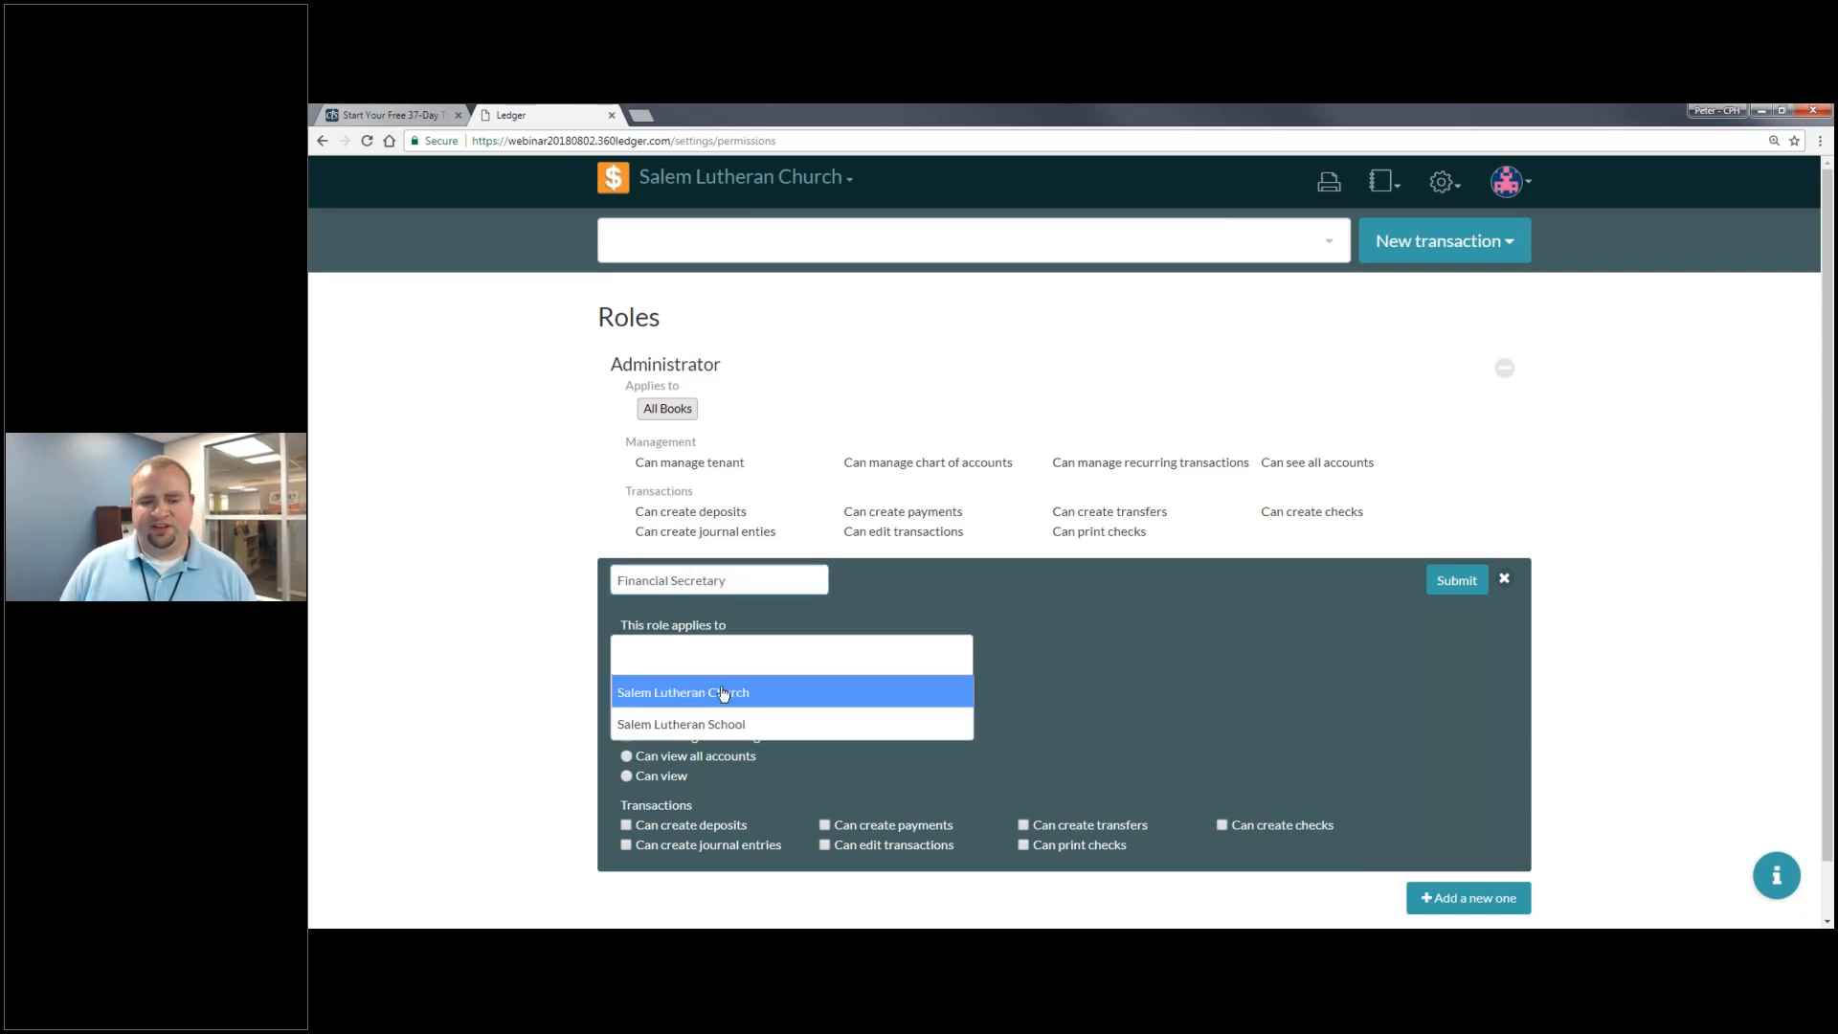
click(722, 693)
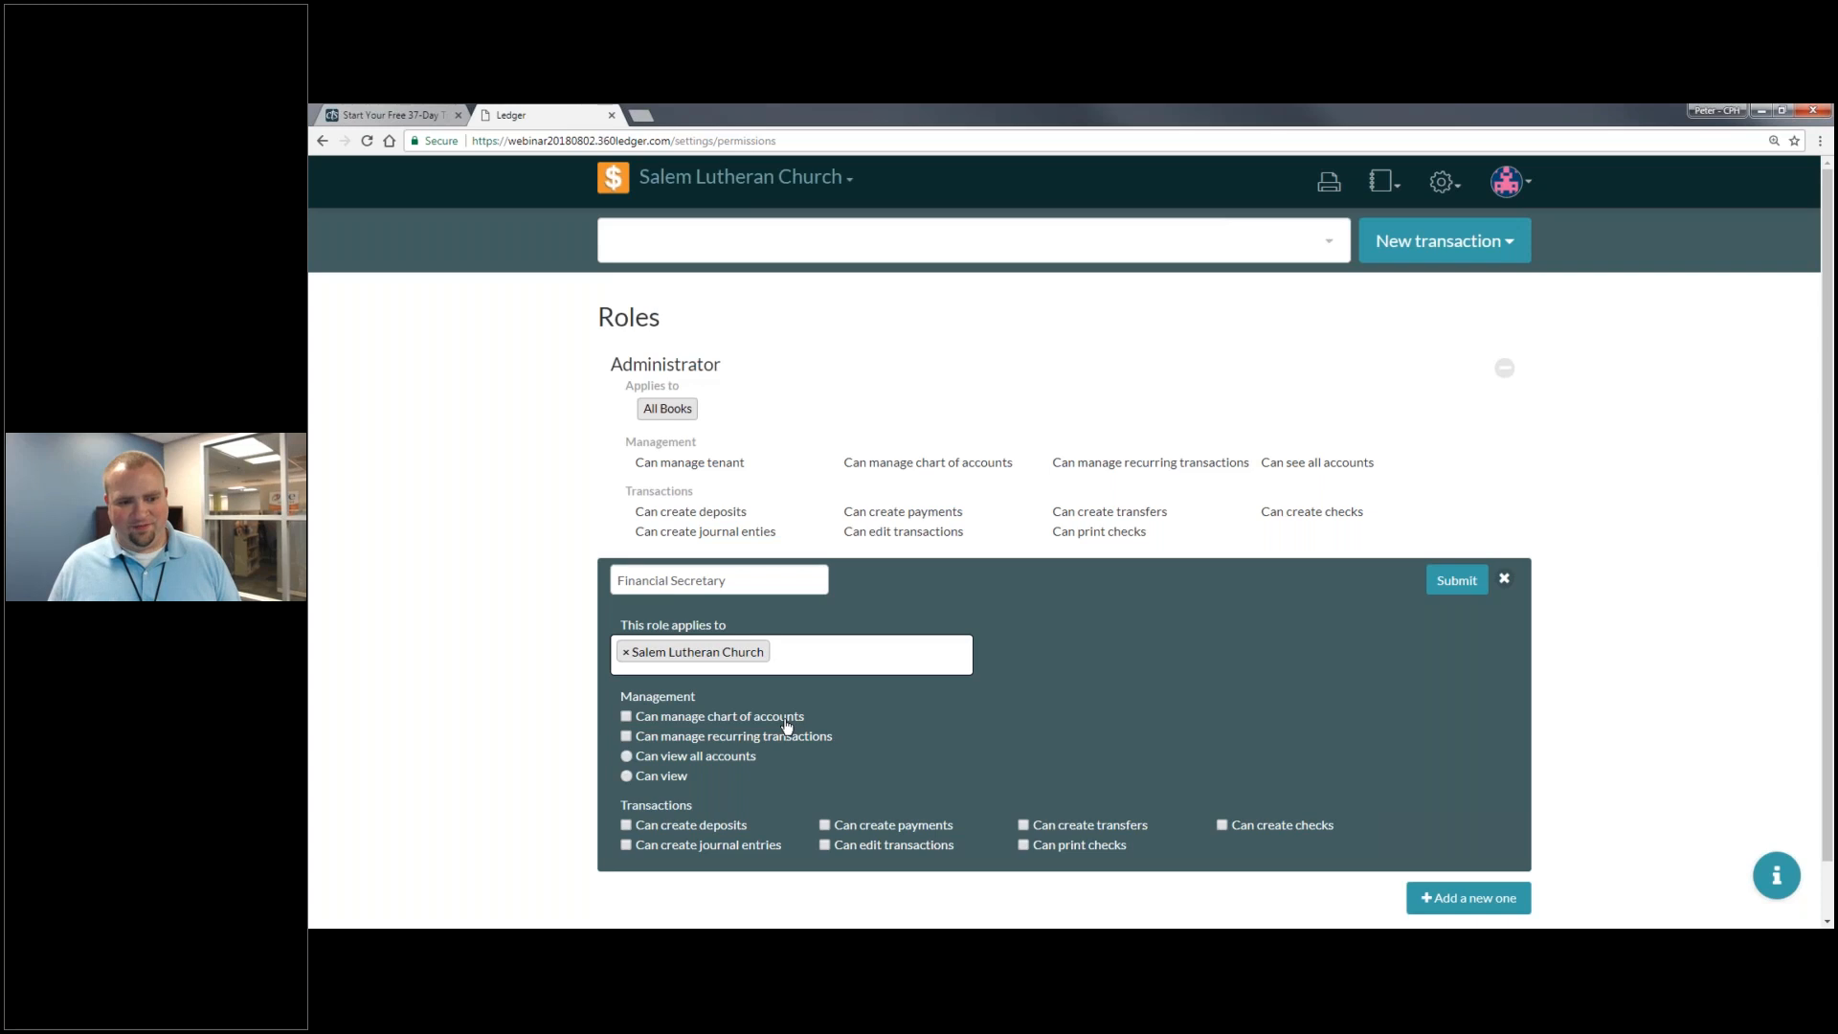
- Let the role manage chart of accounts and recurring transactions, view selected accounts, and submit
scroll(673, 668, down, 1)
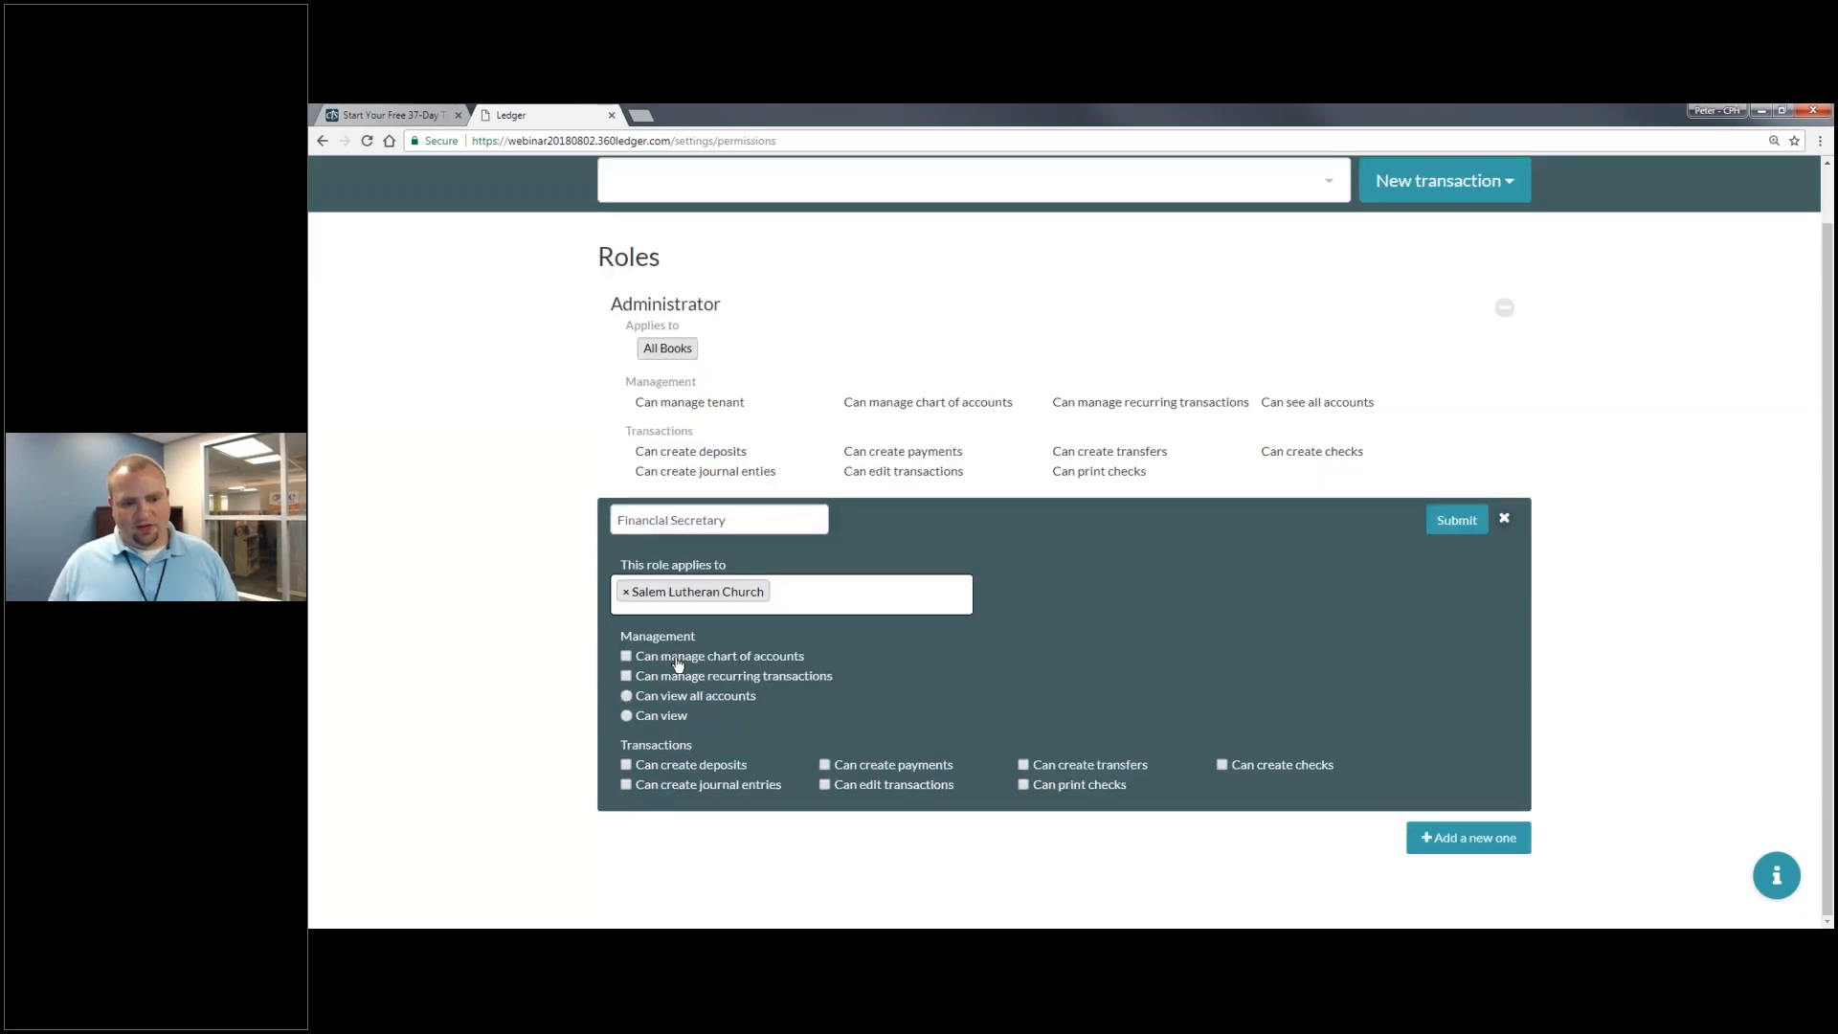
click(677, 661)
click(689, 678)
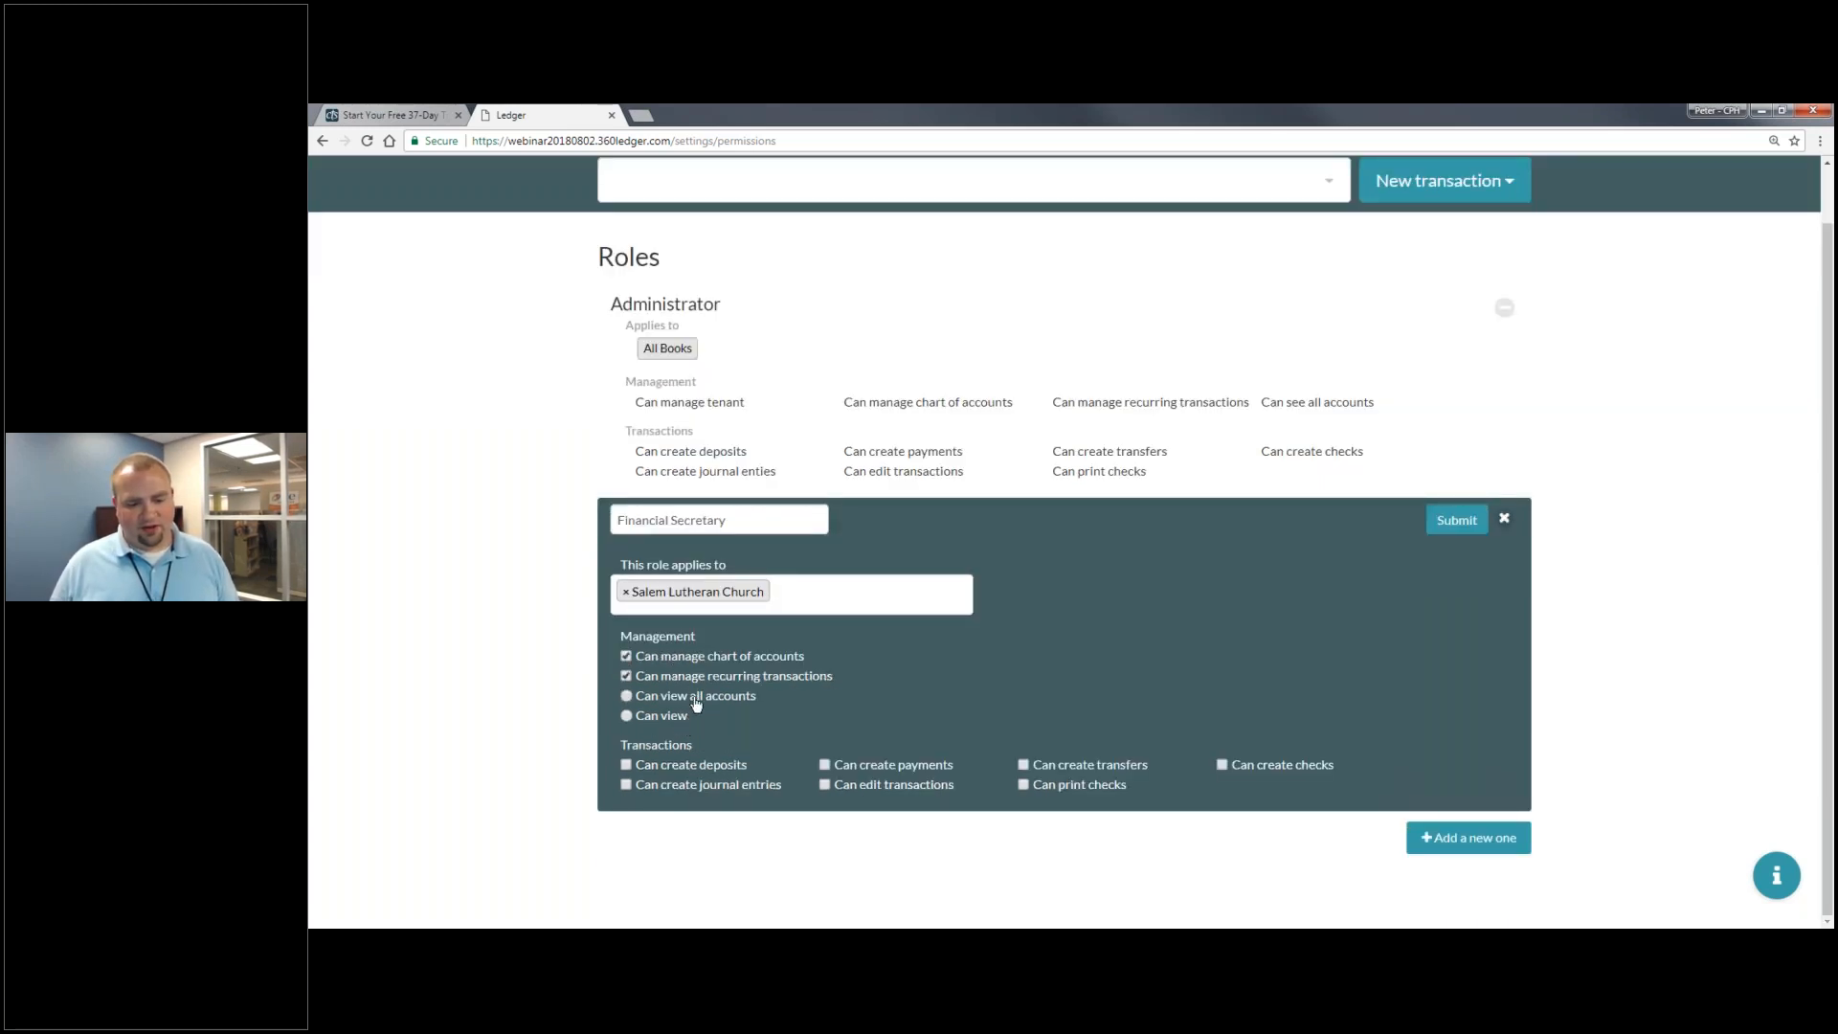
click(696, 702)
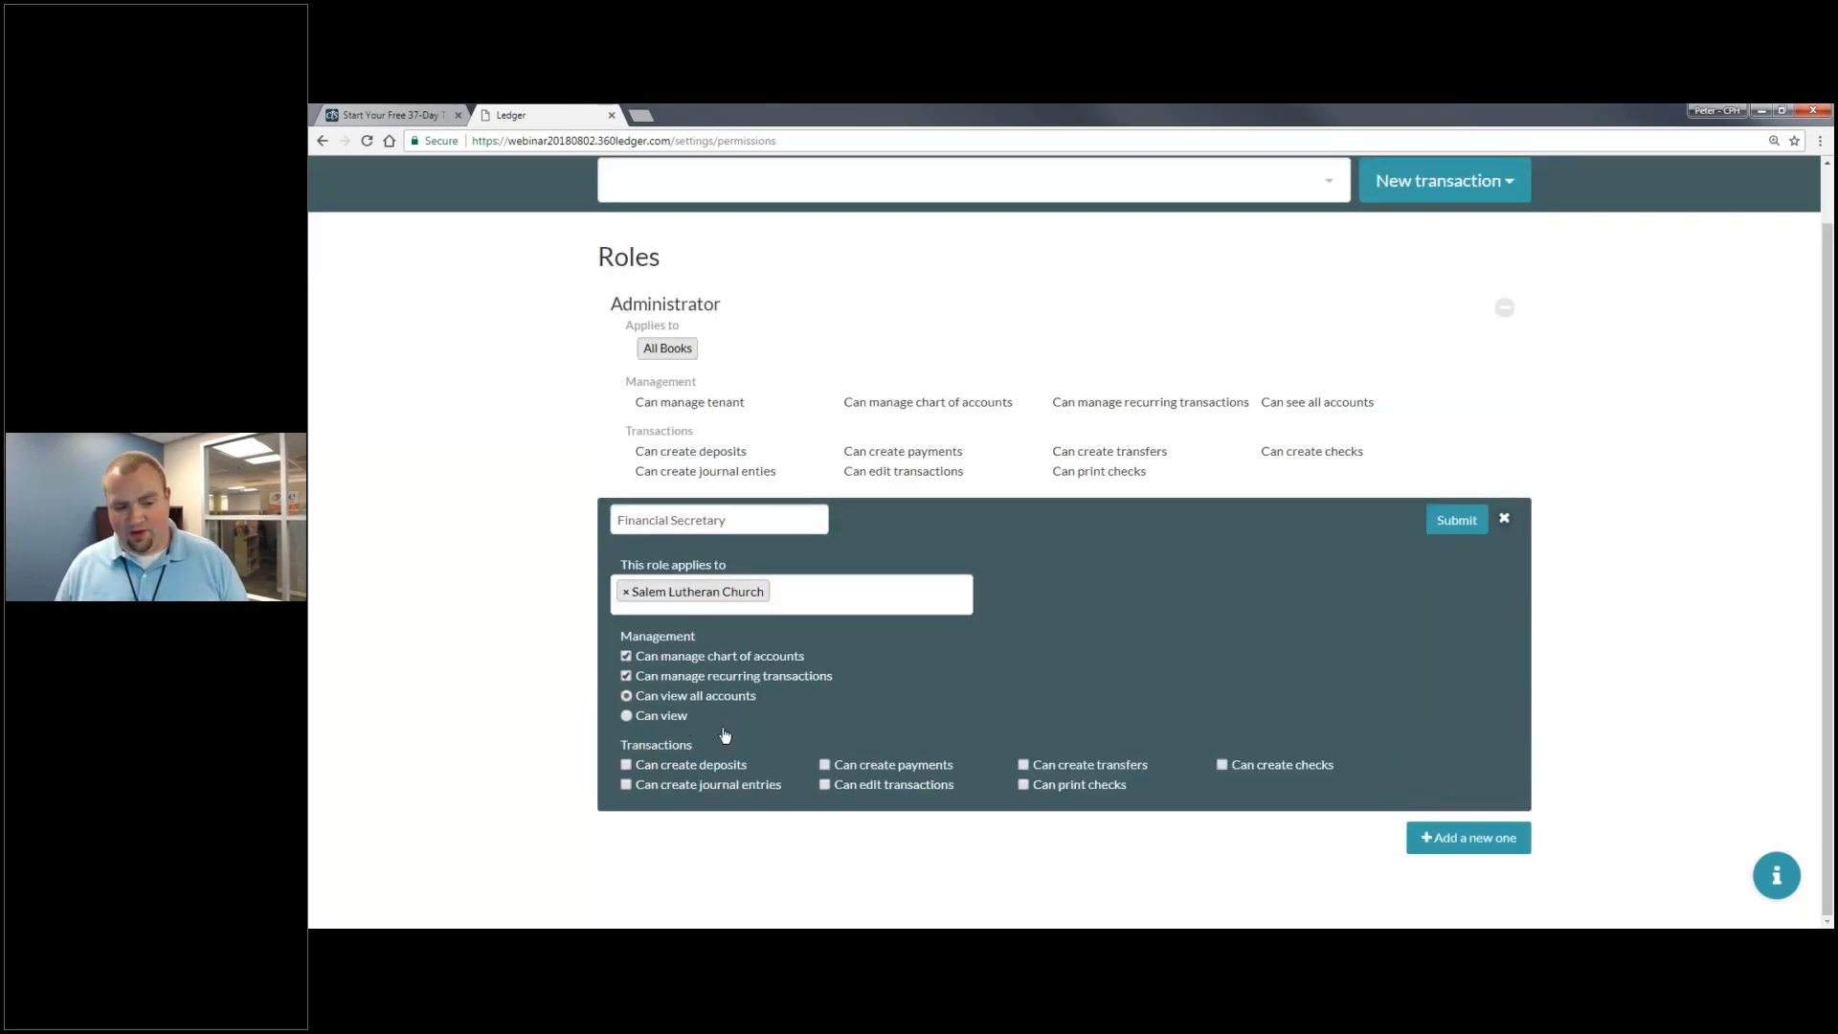
click(673, 722)
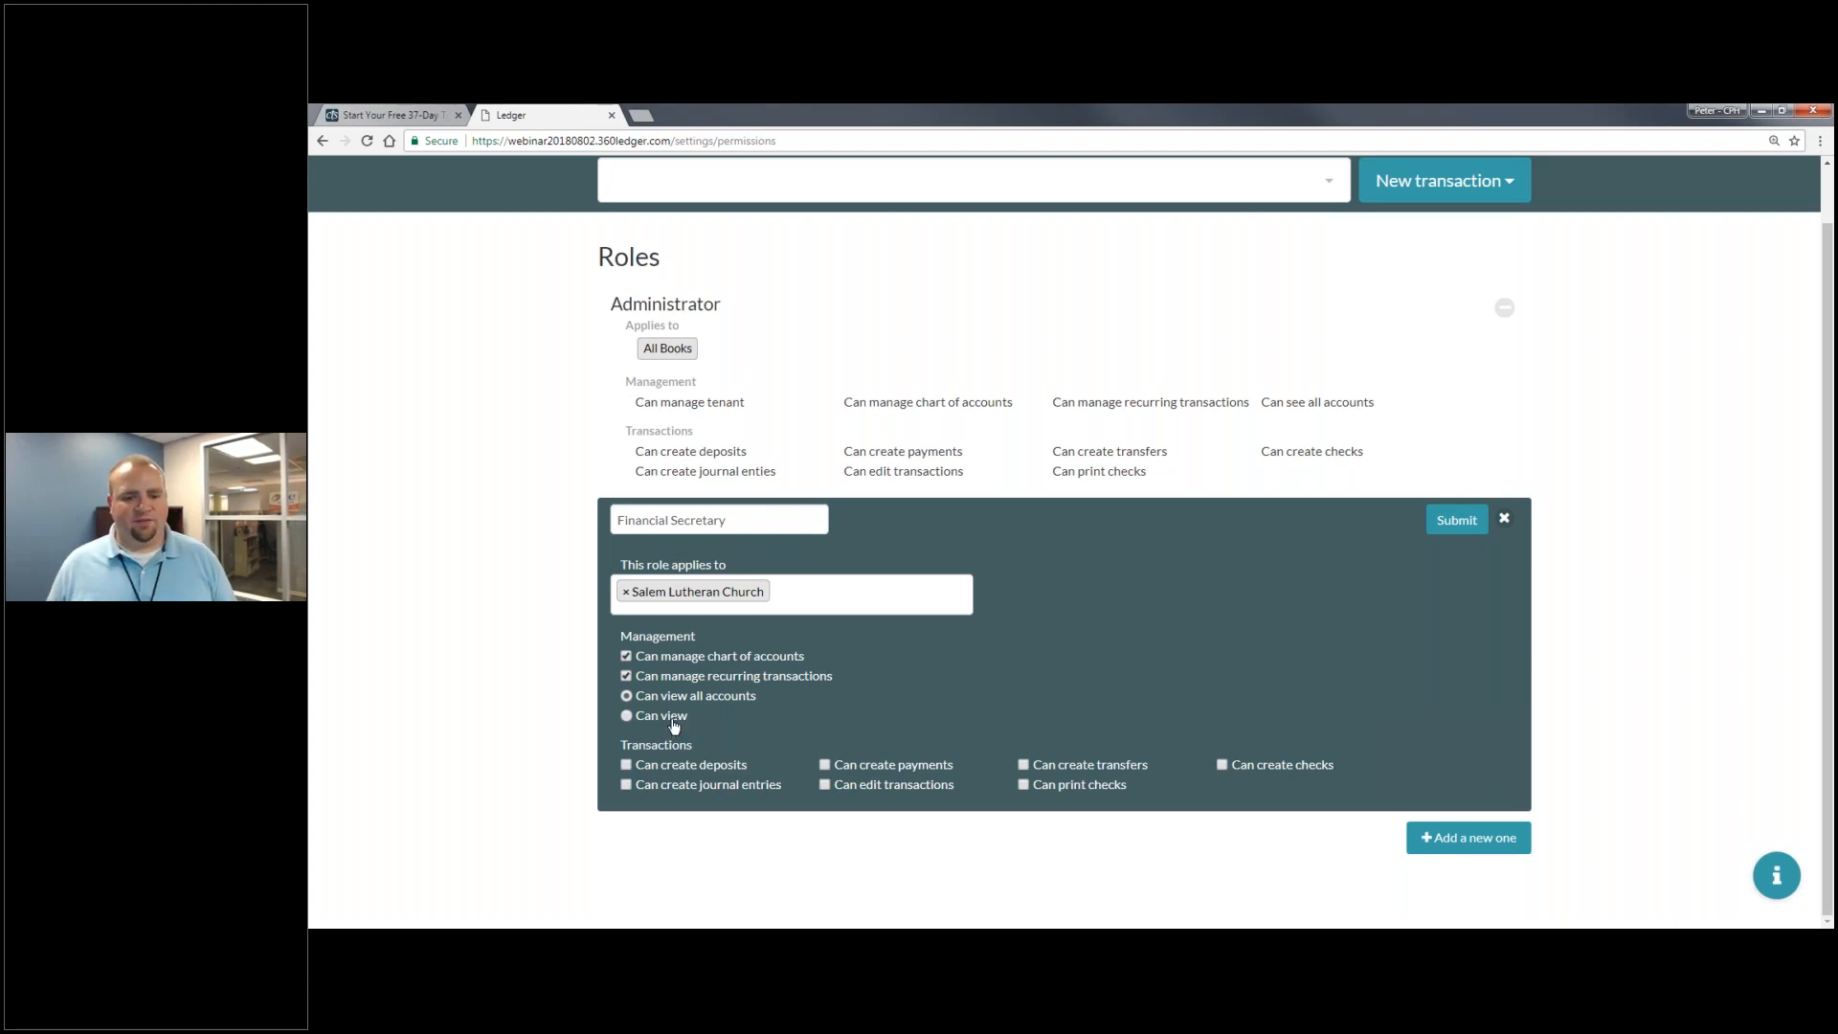
click(1462, 526)
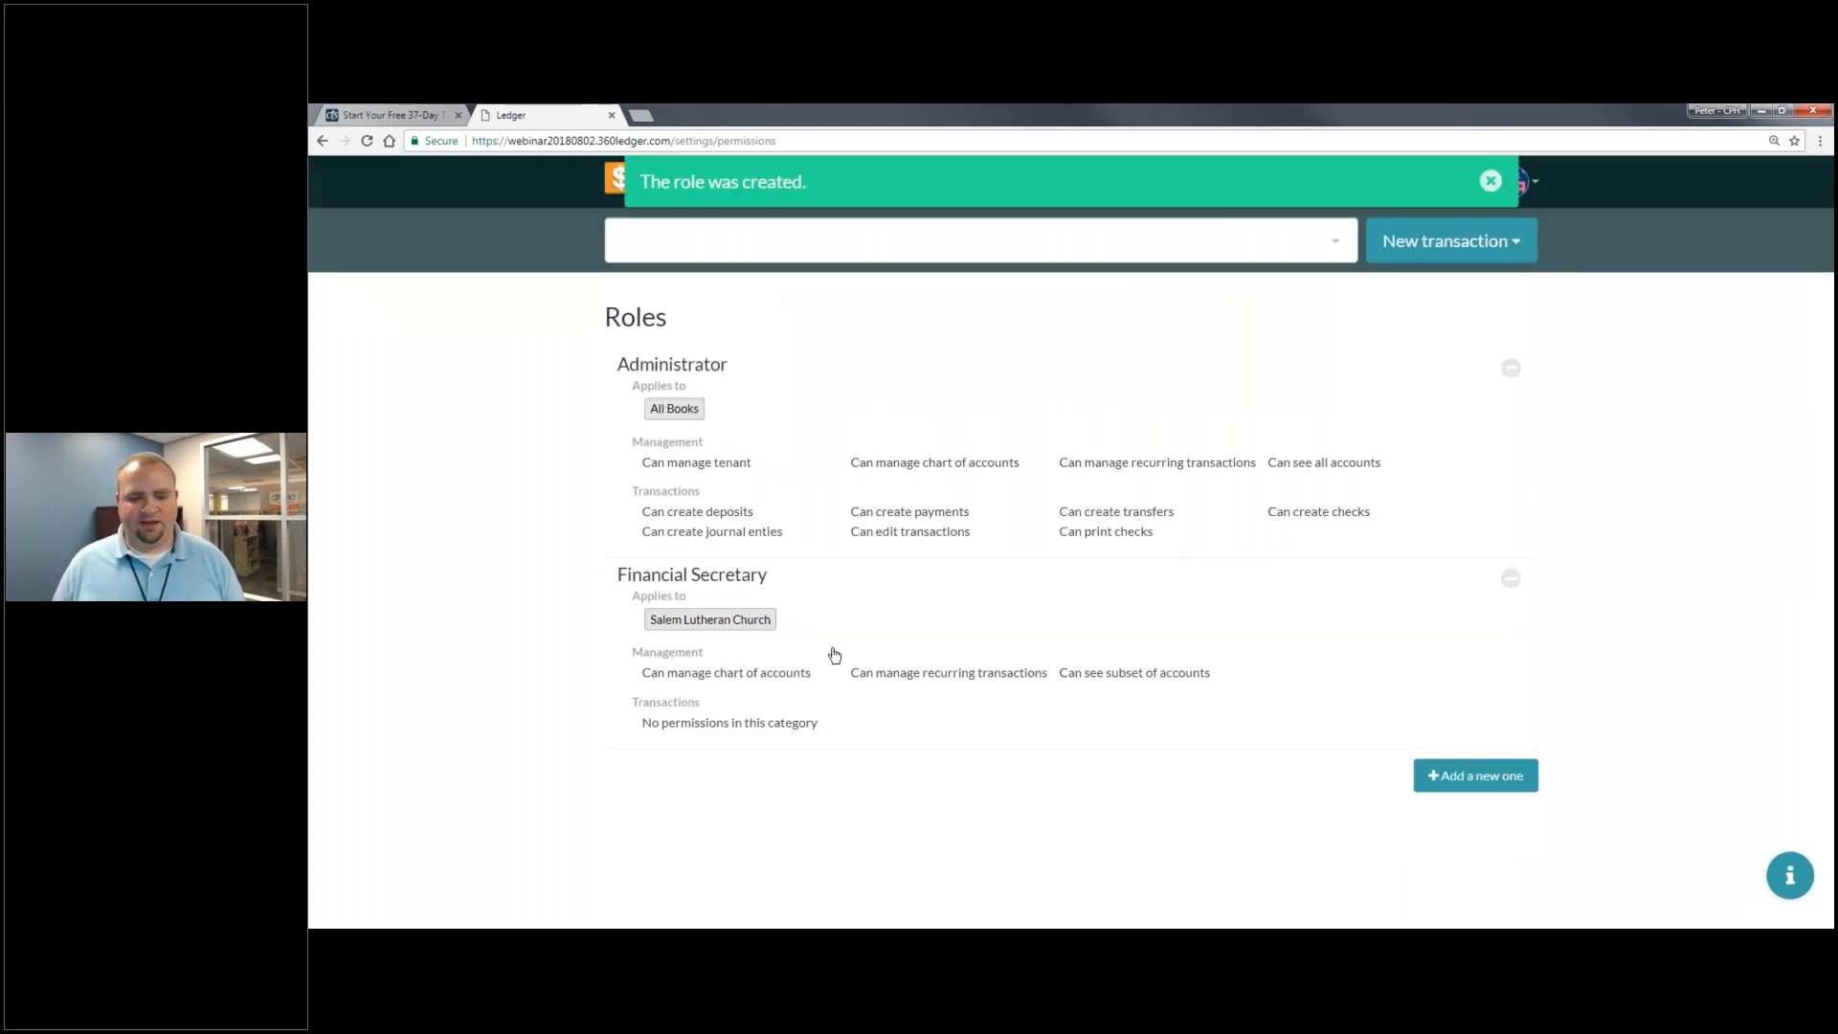
click(831, 644)
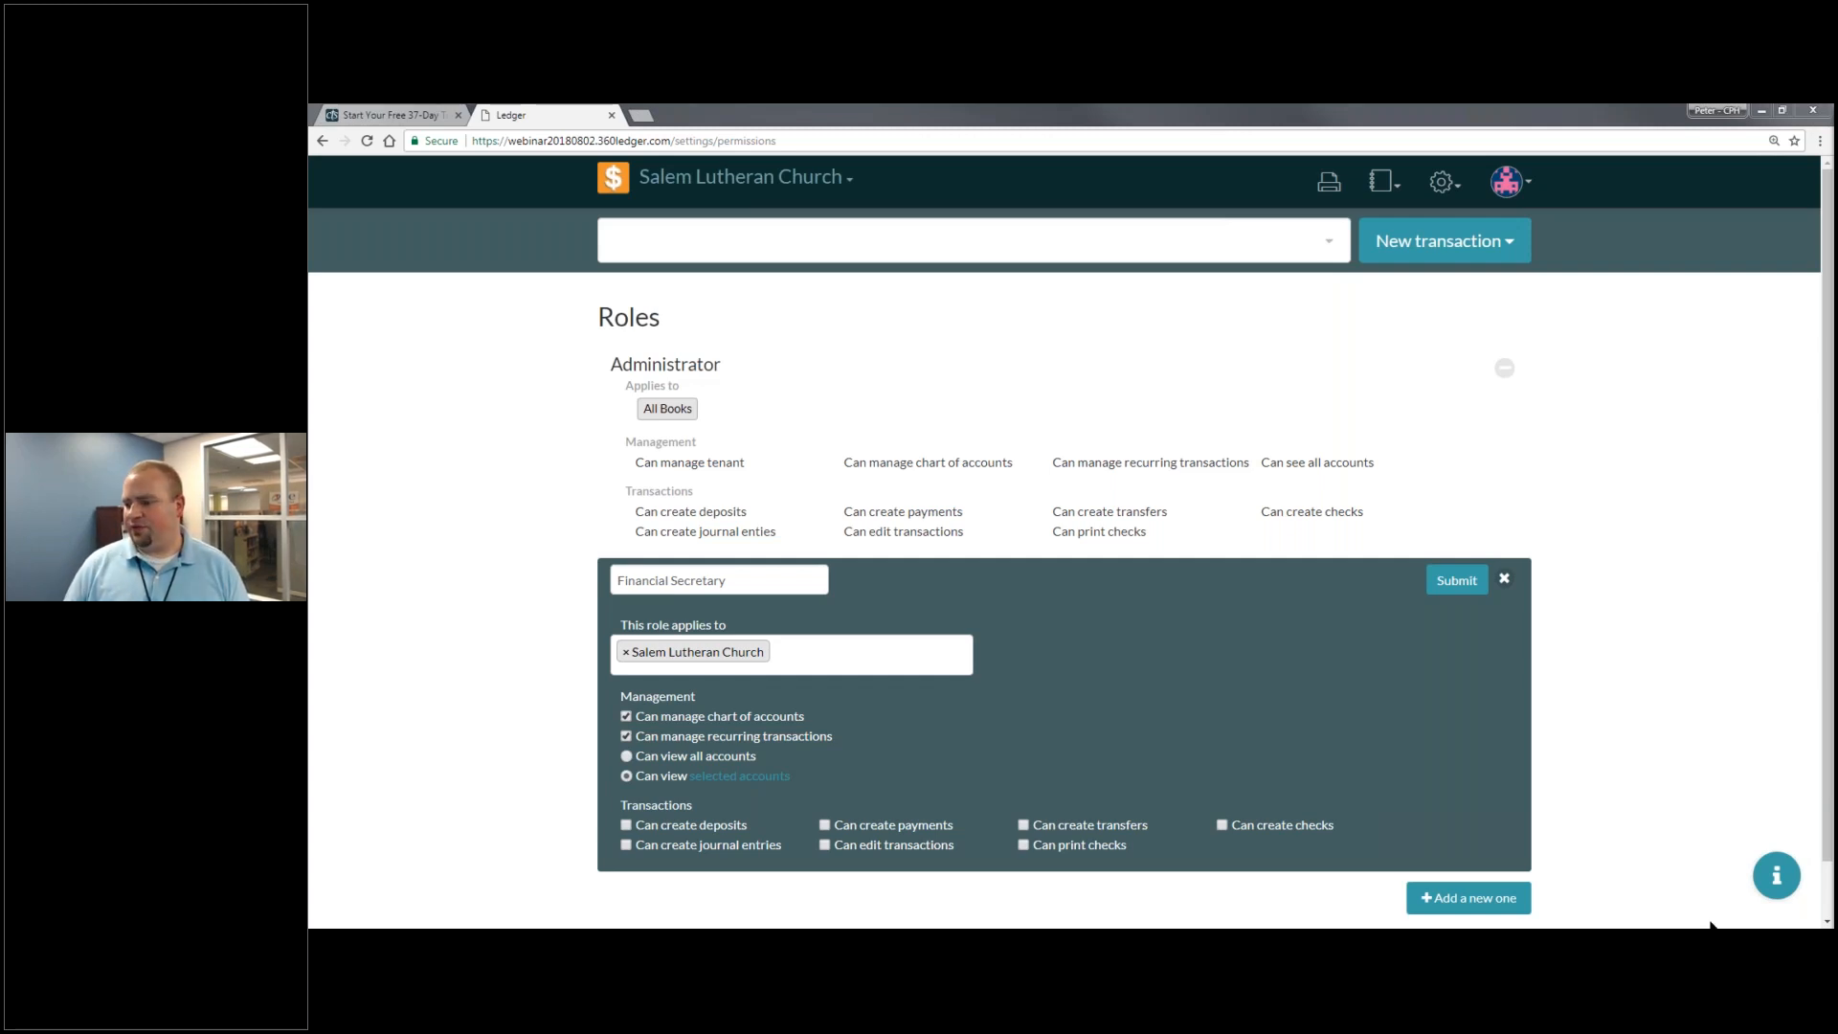
- Advance the slideshow one slide, then bring up Ledger's free 37-day trial sign-up page
key(alt+Tab)
key(Right)
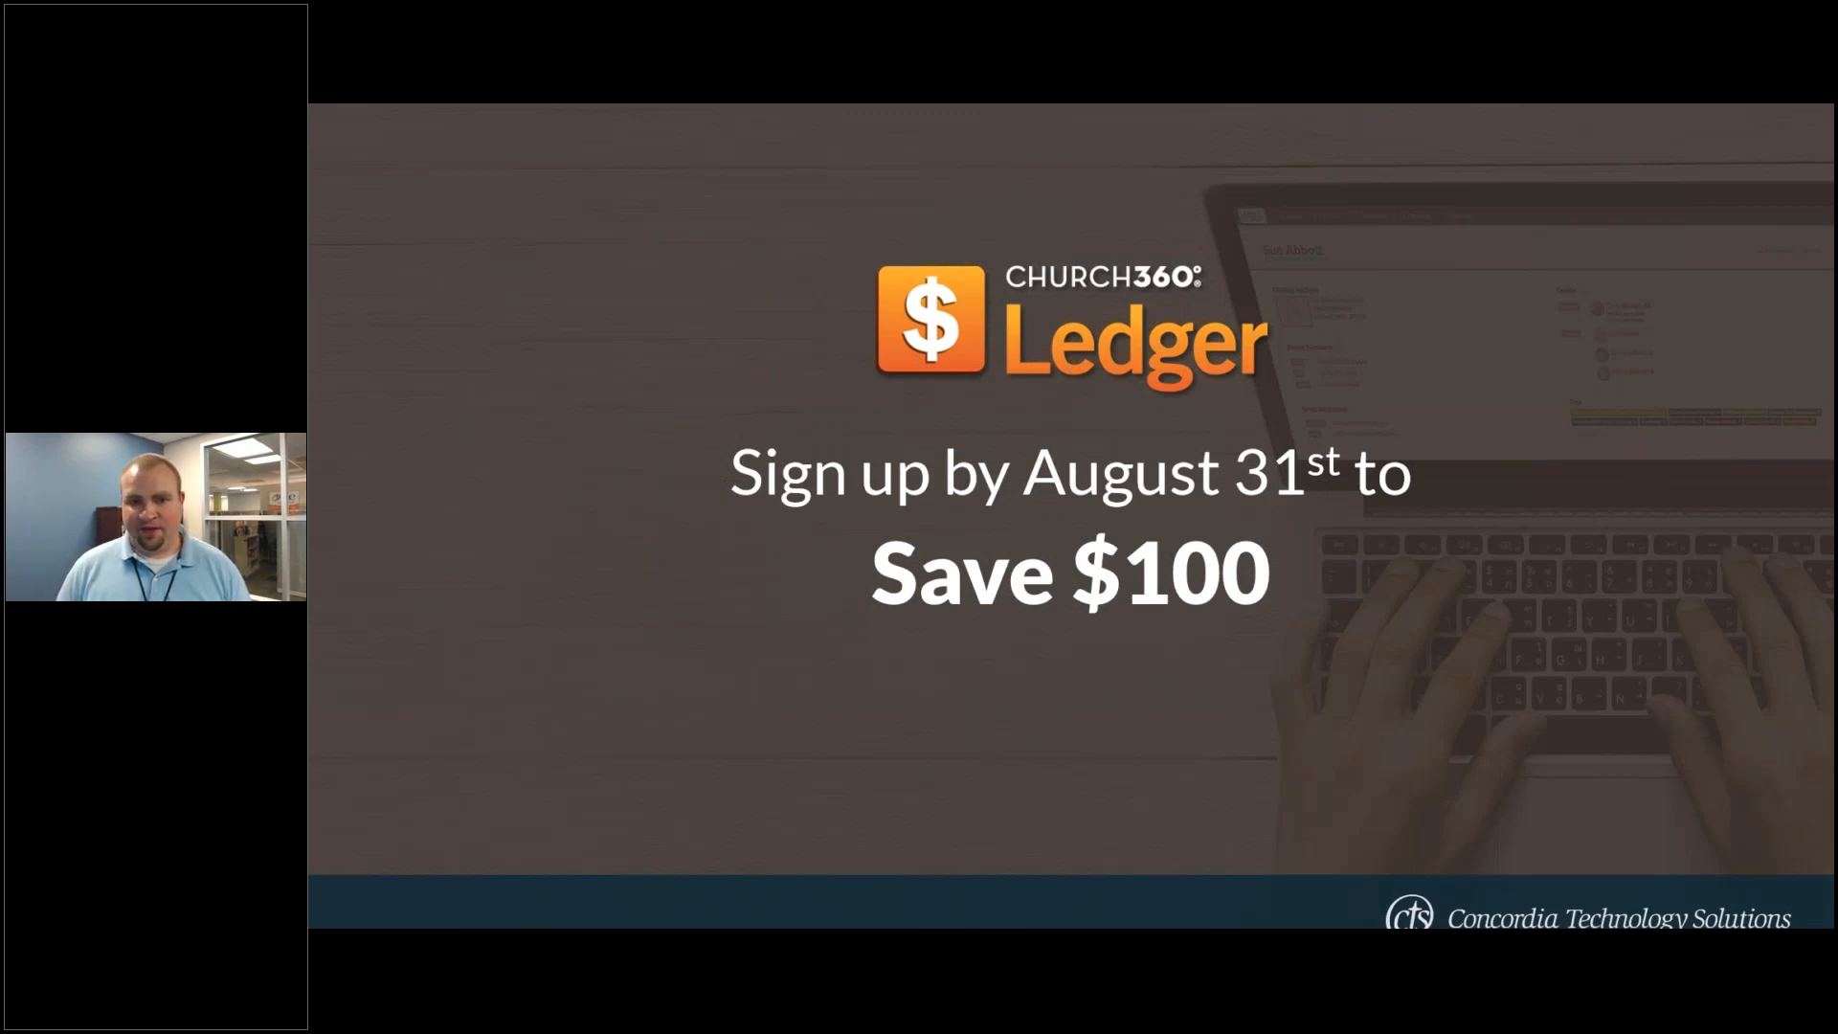
key(alt+Tab)
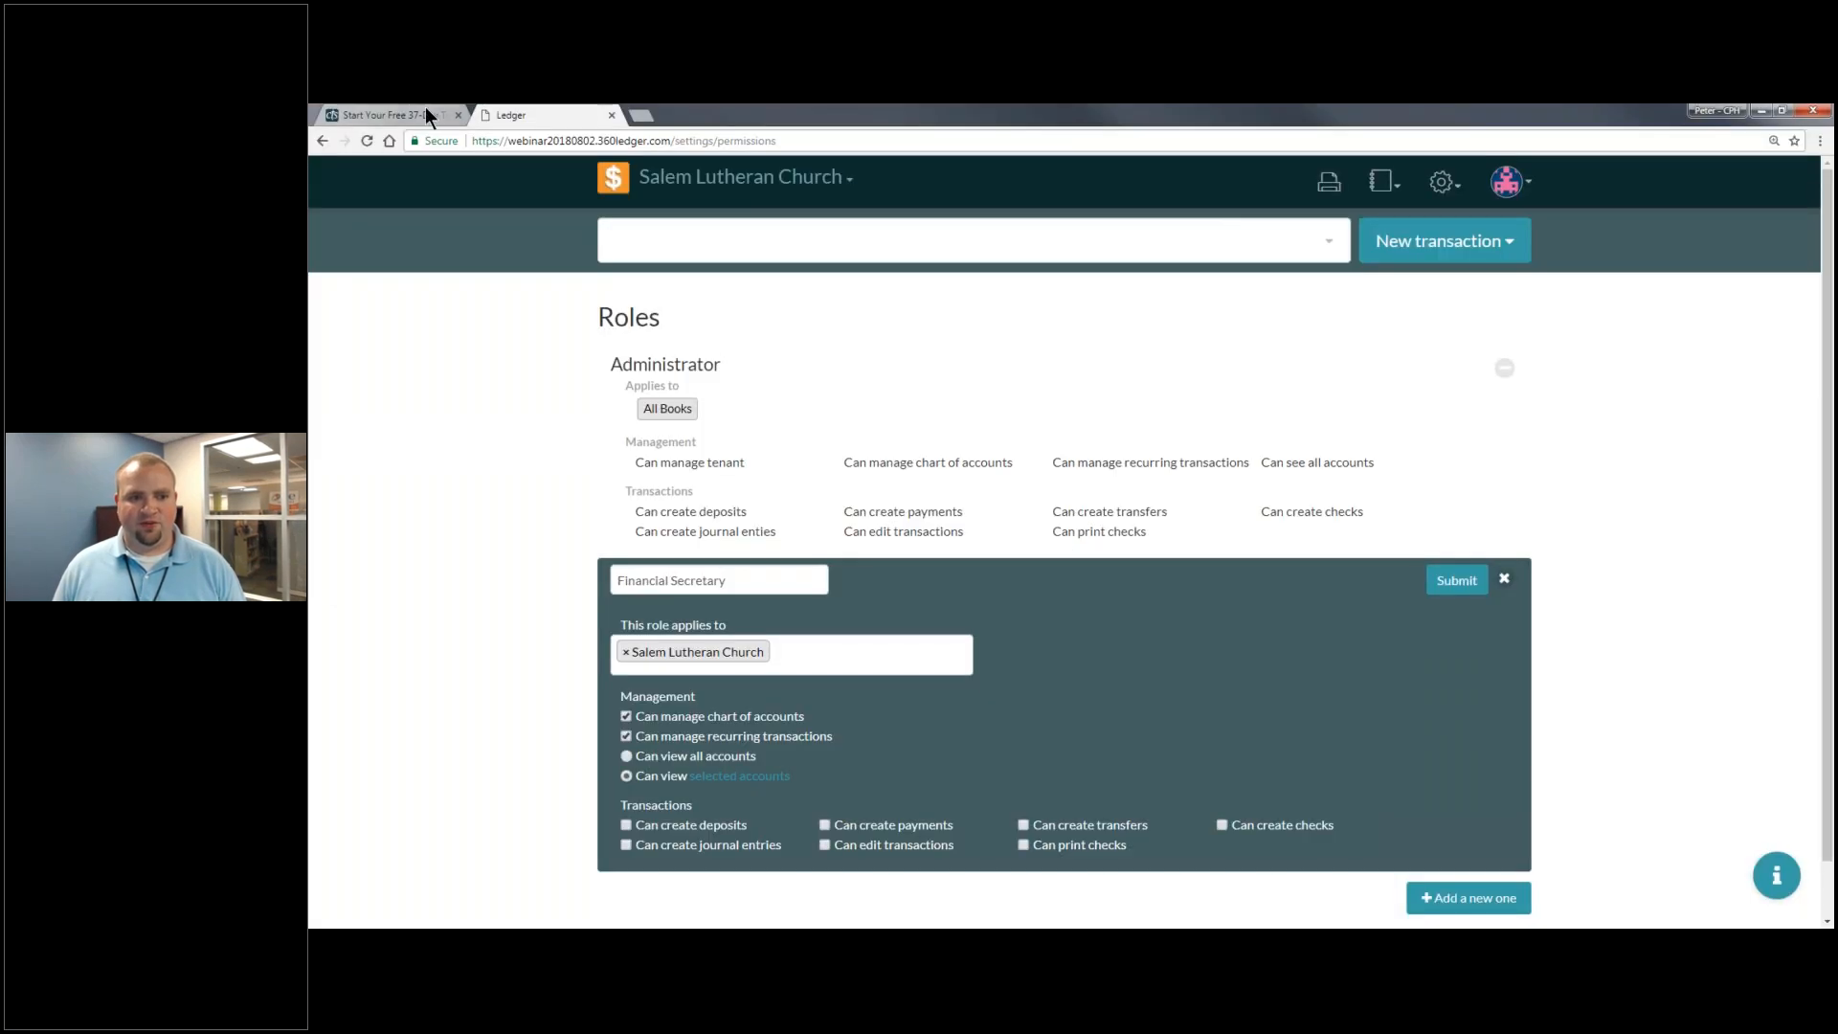
click(425, 114)
- Go to the Ledger product pricing page via the Products menu
scroll(702, 198, up, 3)
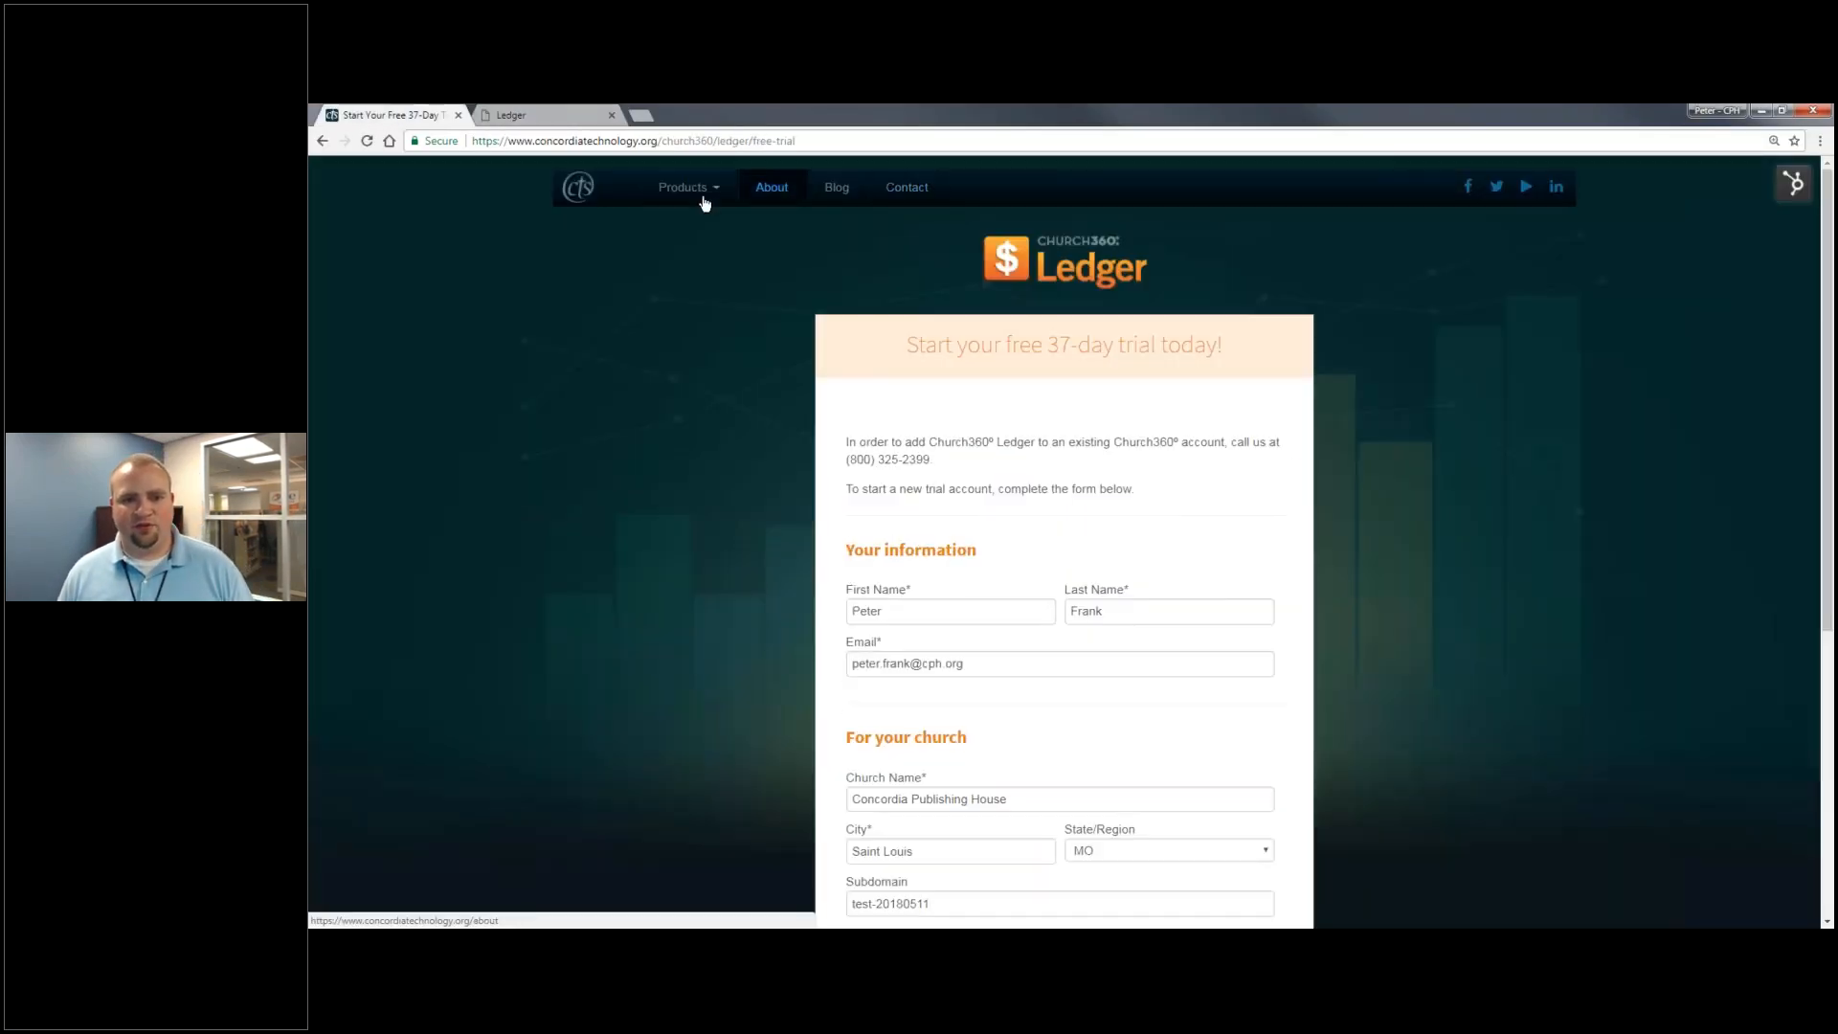
click(683, 187)
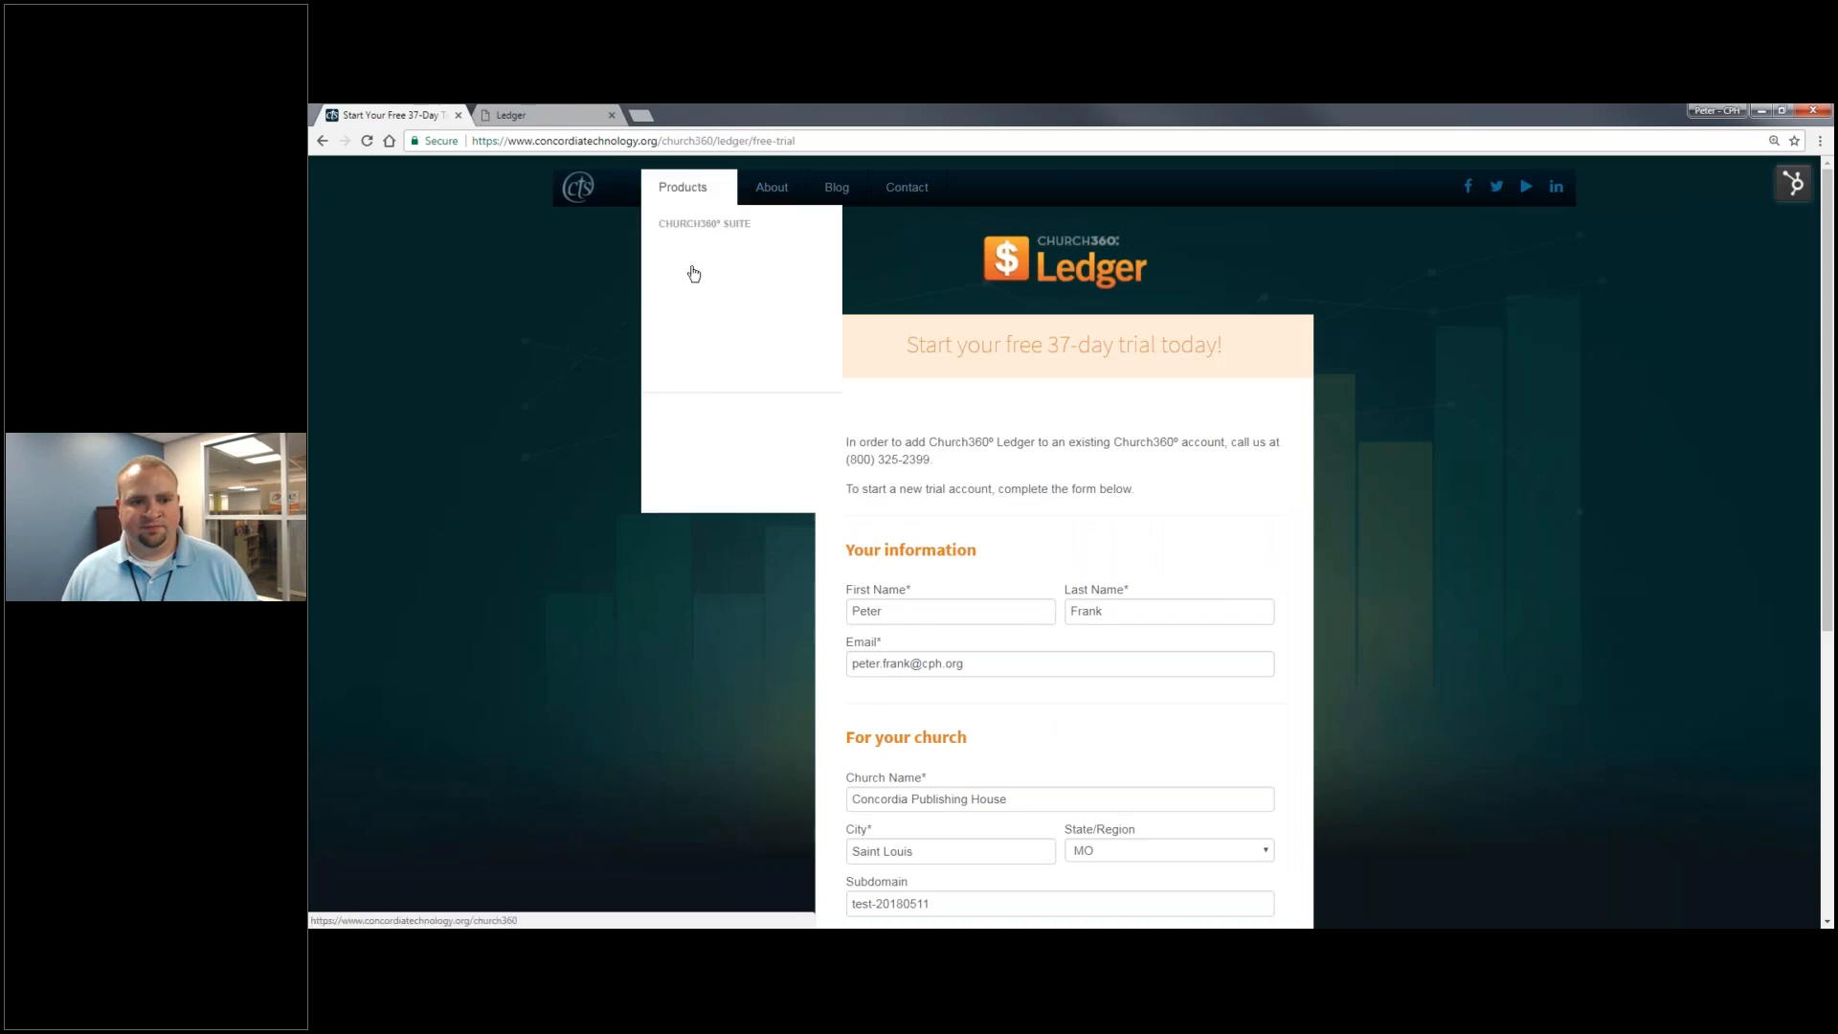
click(720, 376)
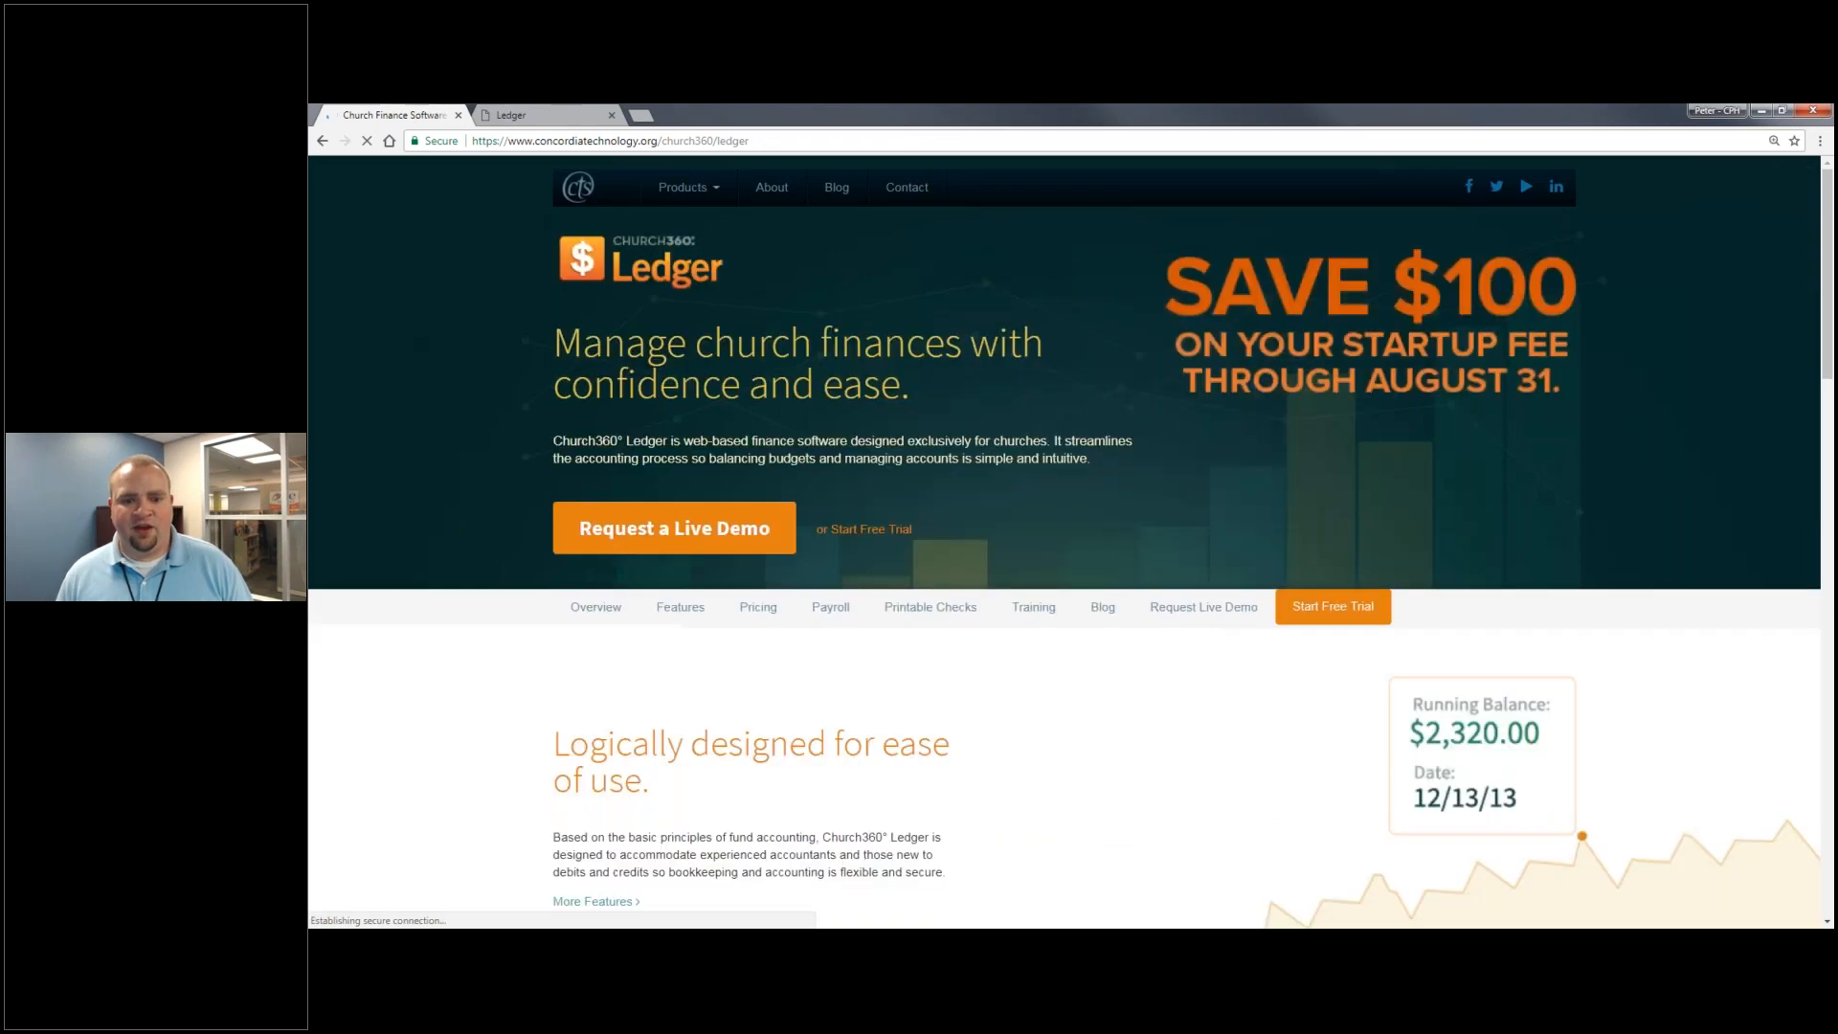
click(756, 613)
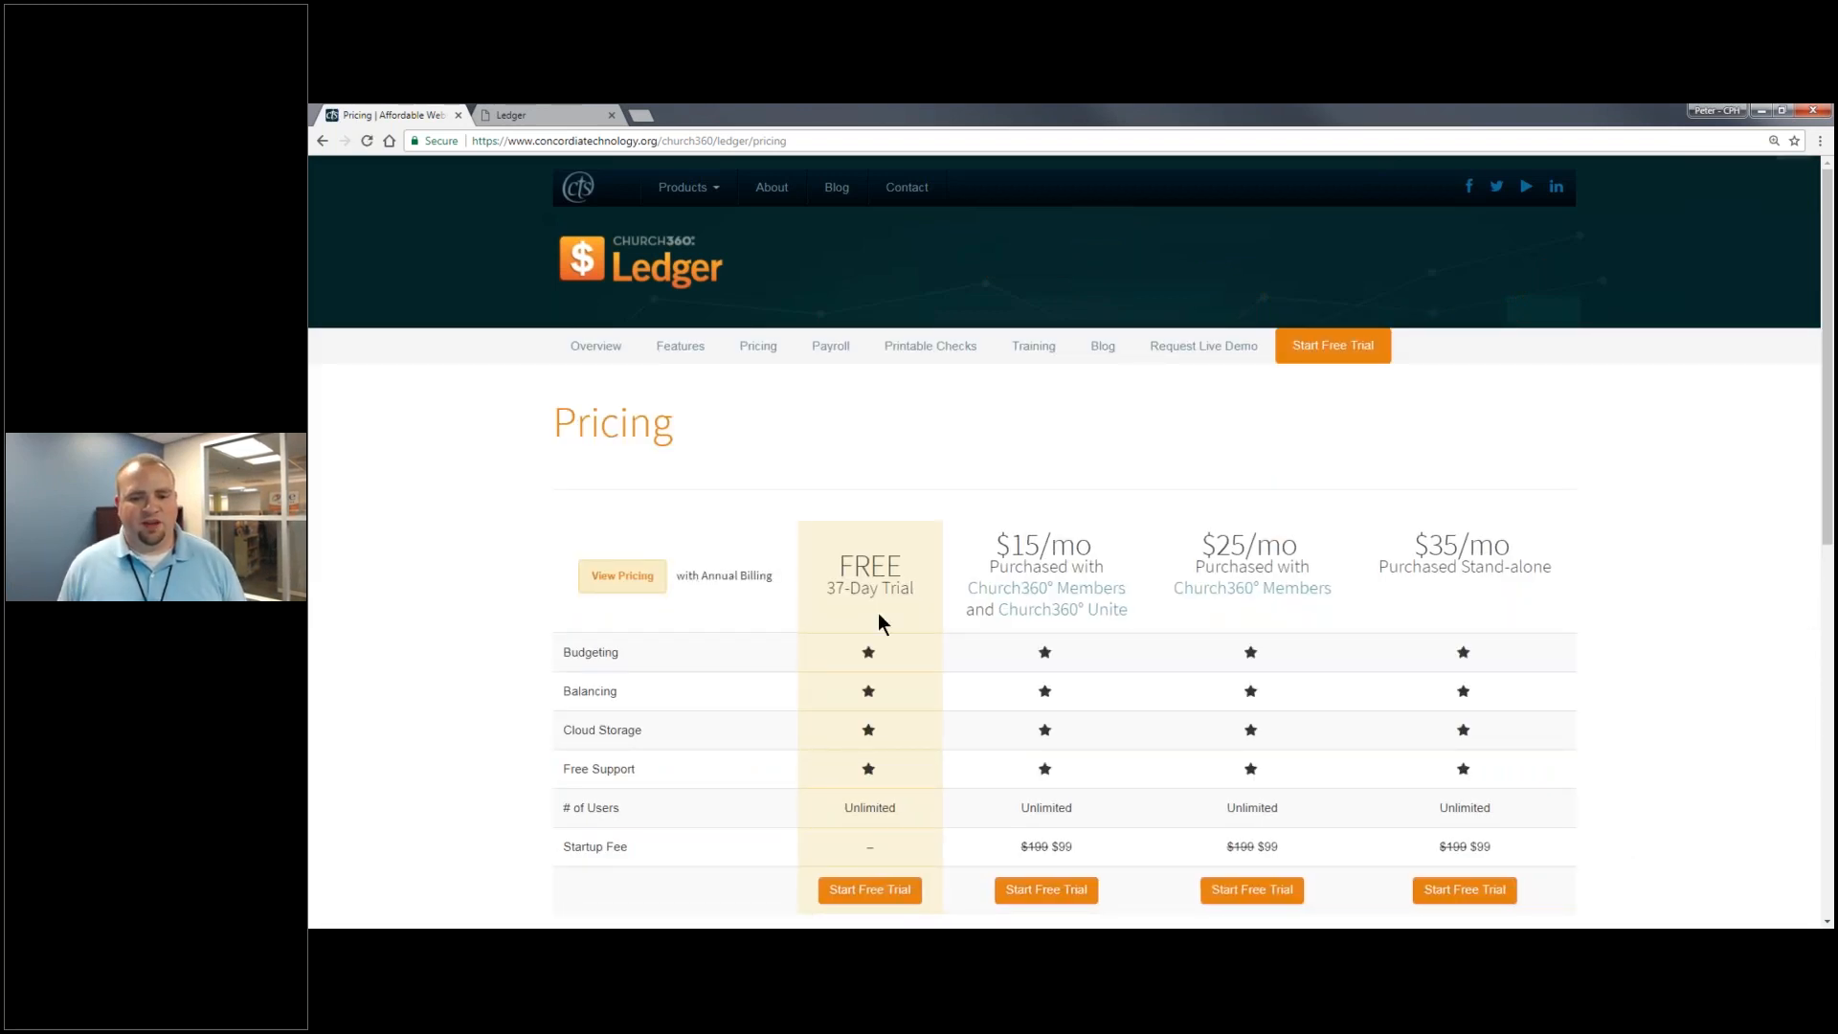
- Compare Ledger prices by switching between annual and monthly billing, ending on monthly
scroll(877, 613, down, 2)
scroll(998, 581, down, 1)
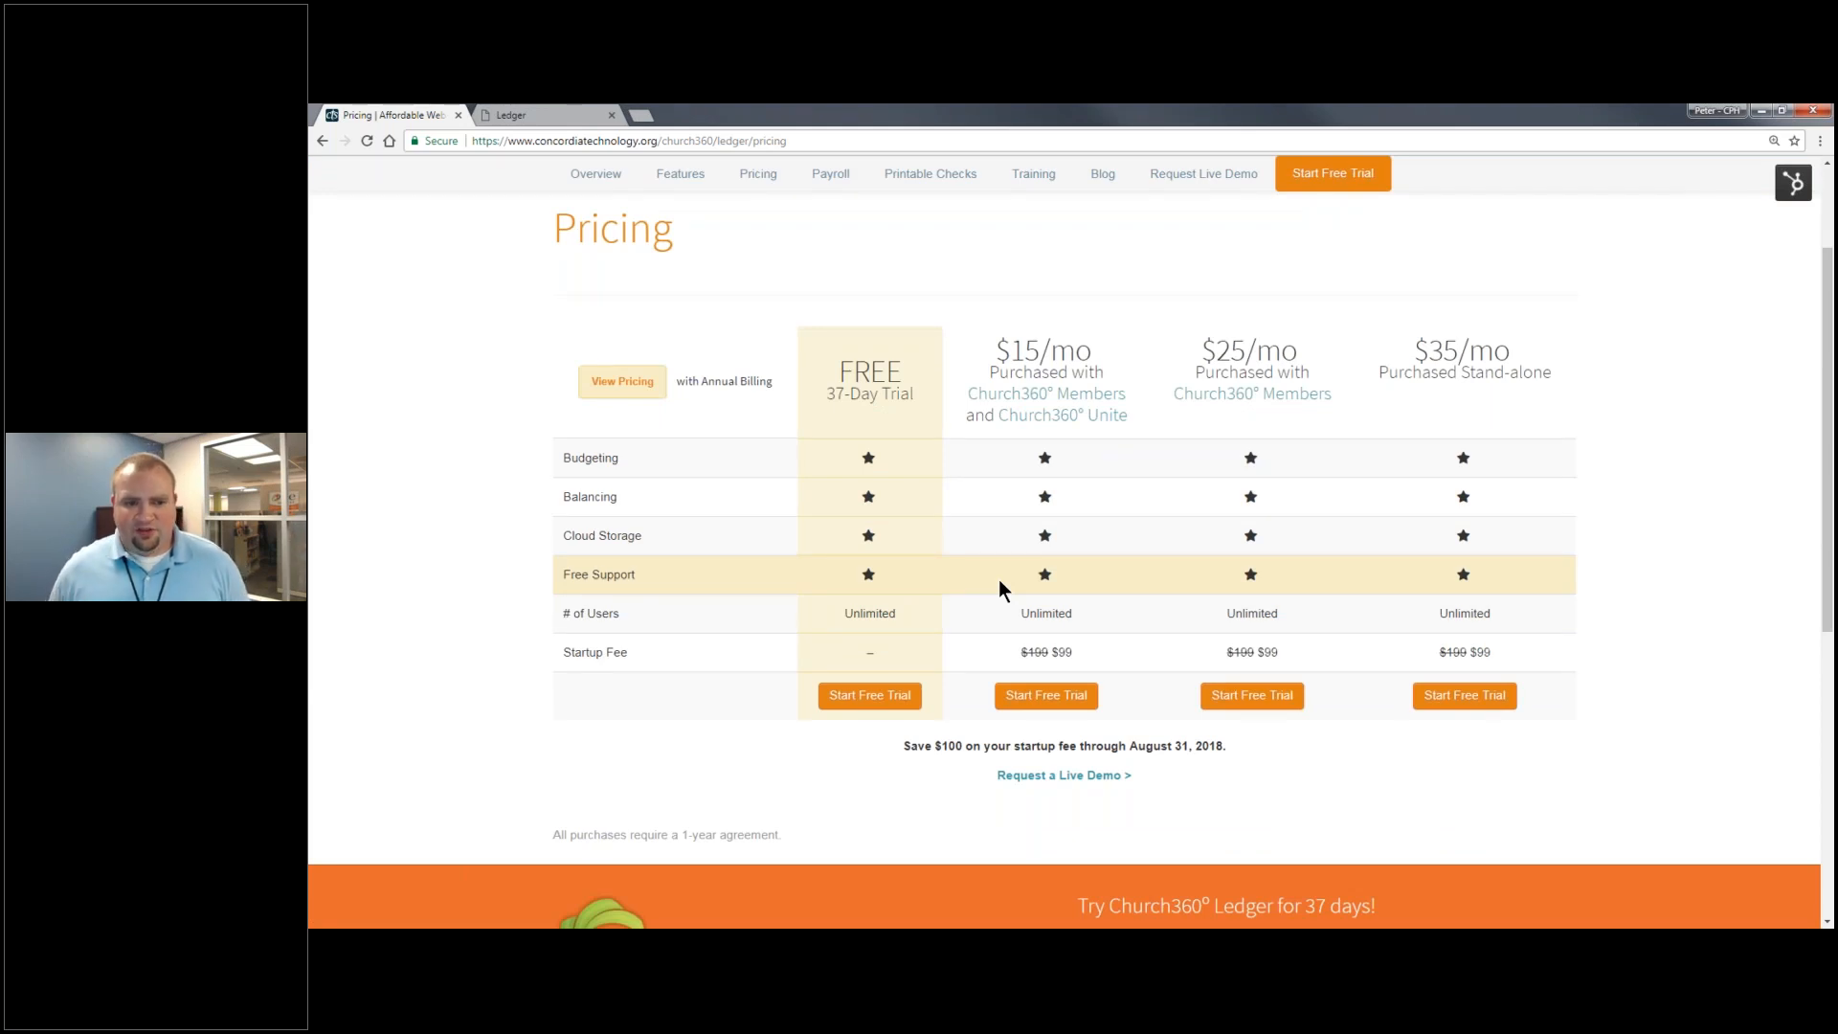
click(618, 385)
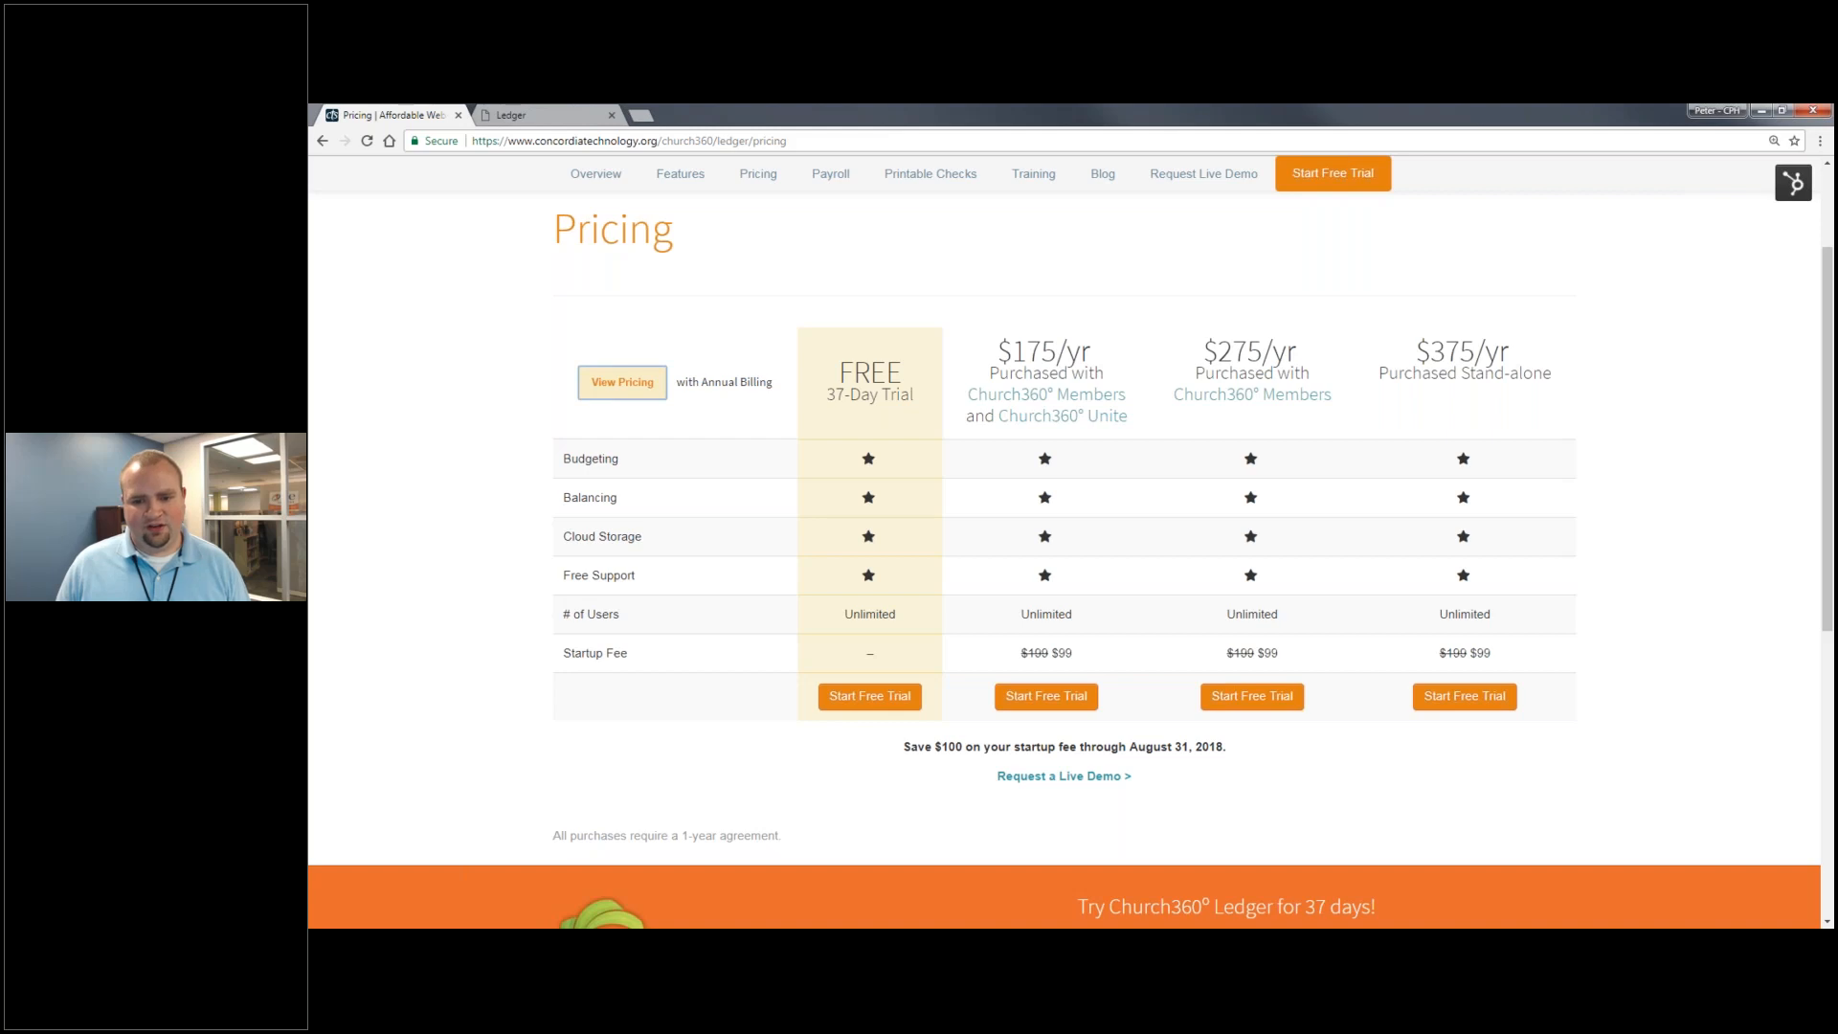
scroll(669, 458, up, 1)
click(623, 501)
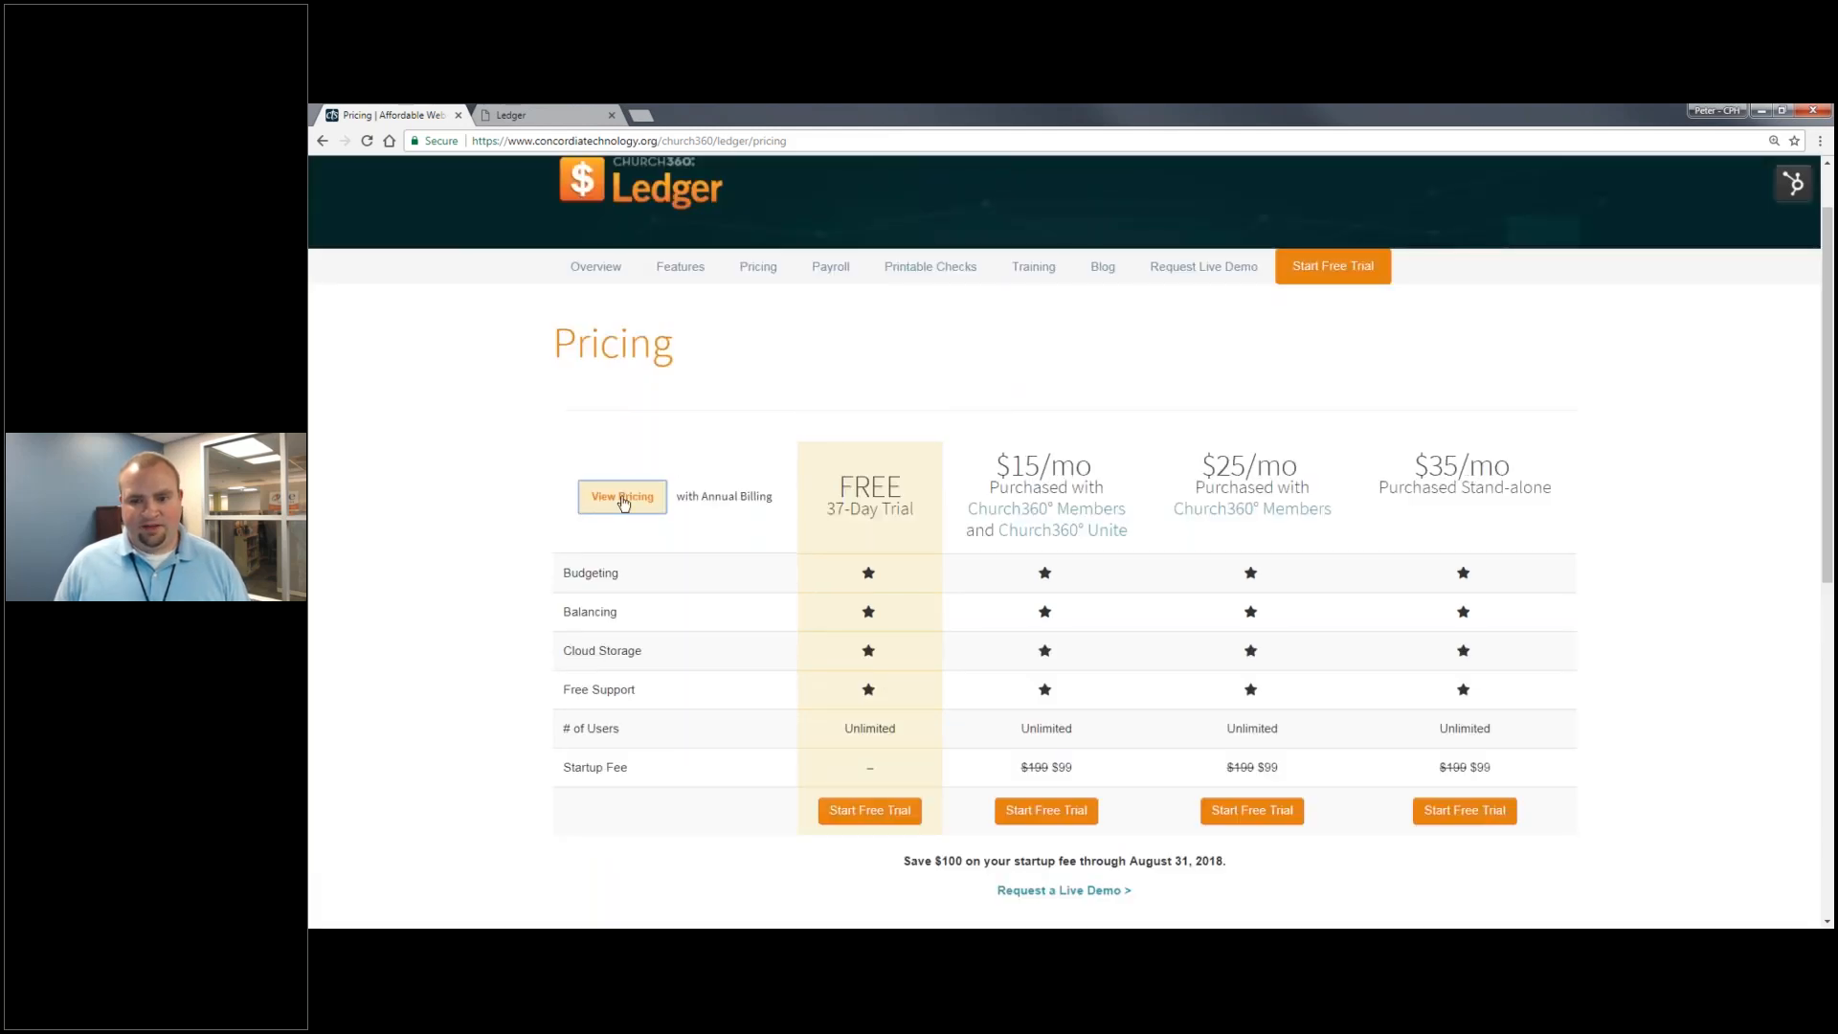
click(642, 499)
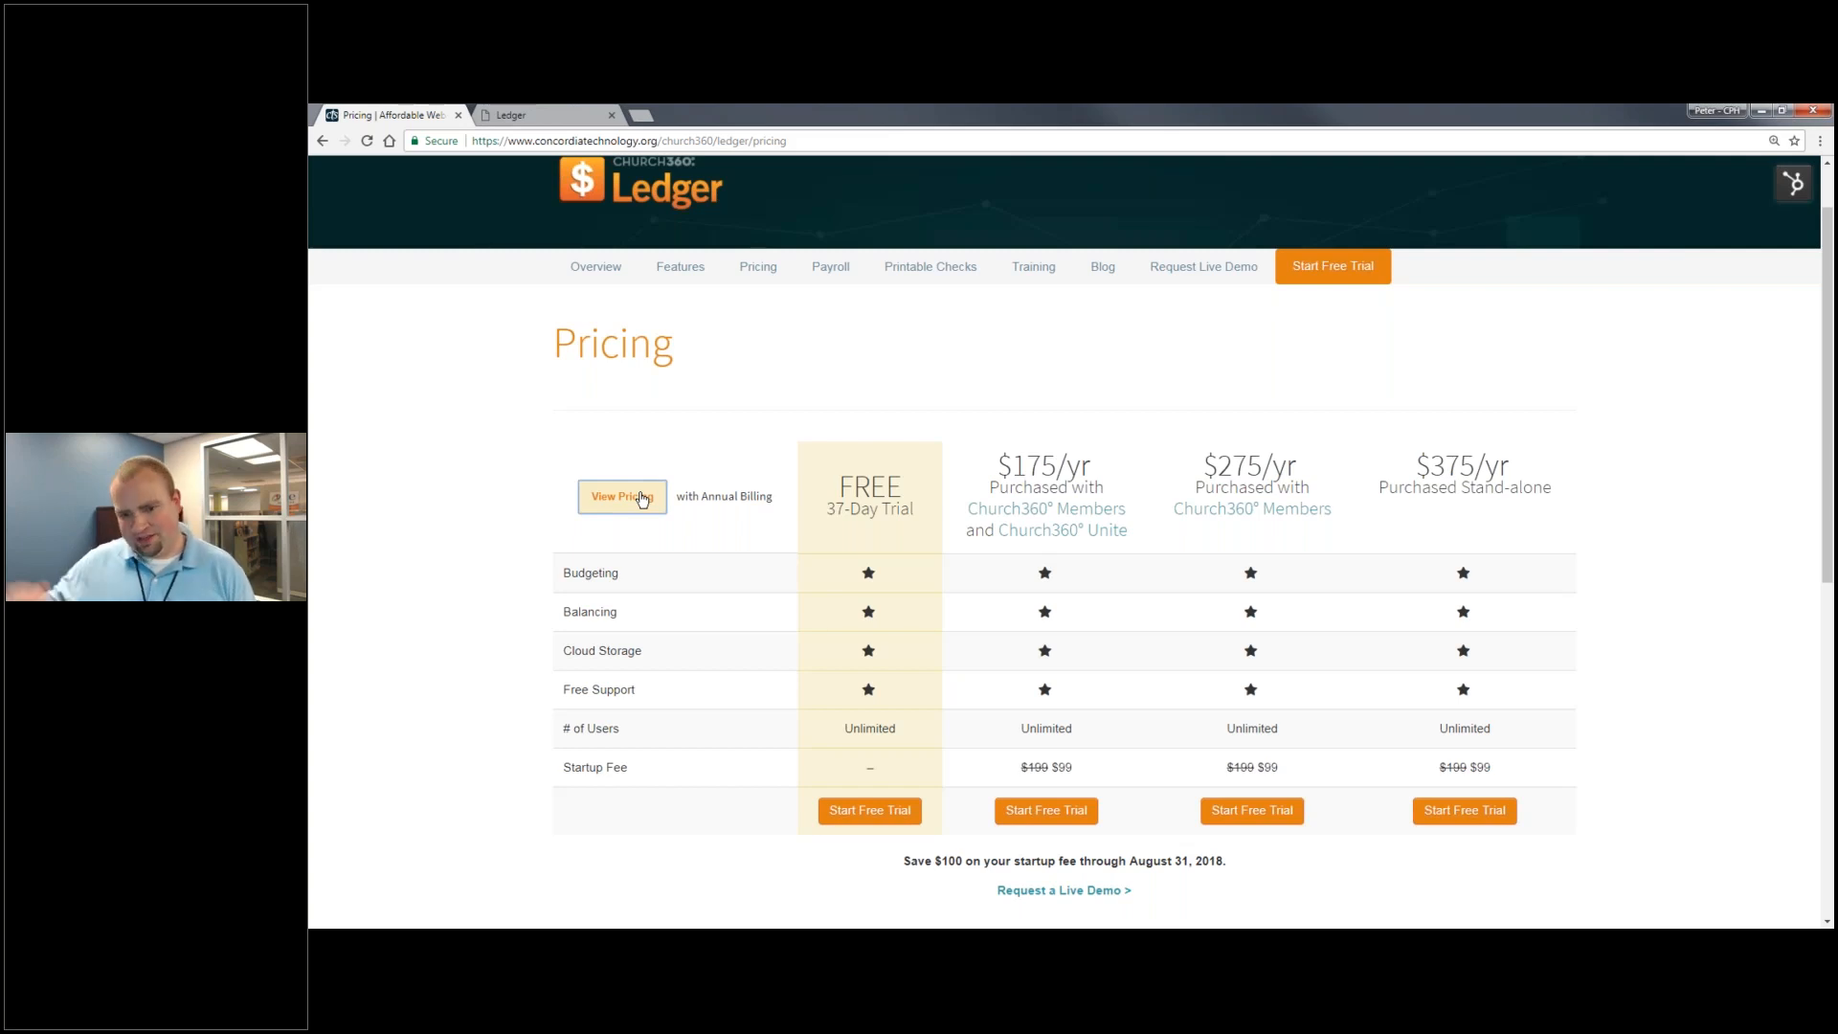
click(641, 498)
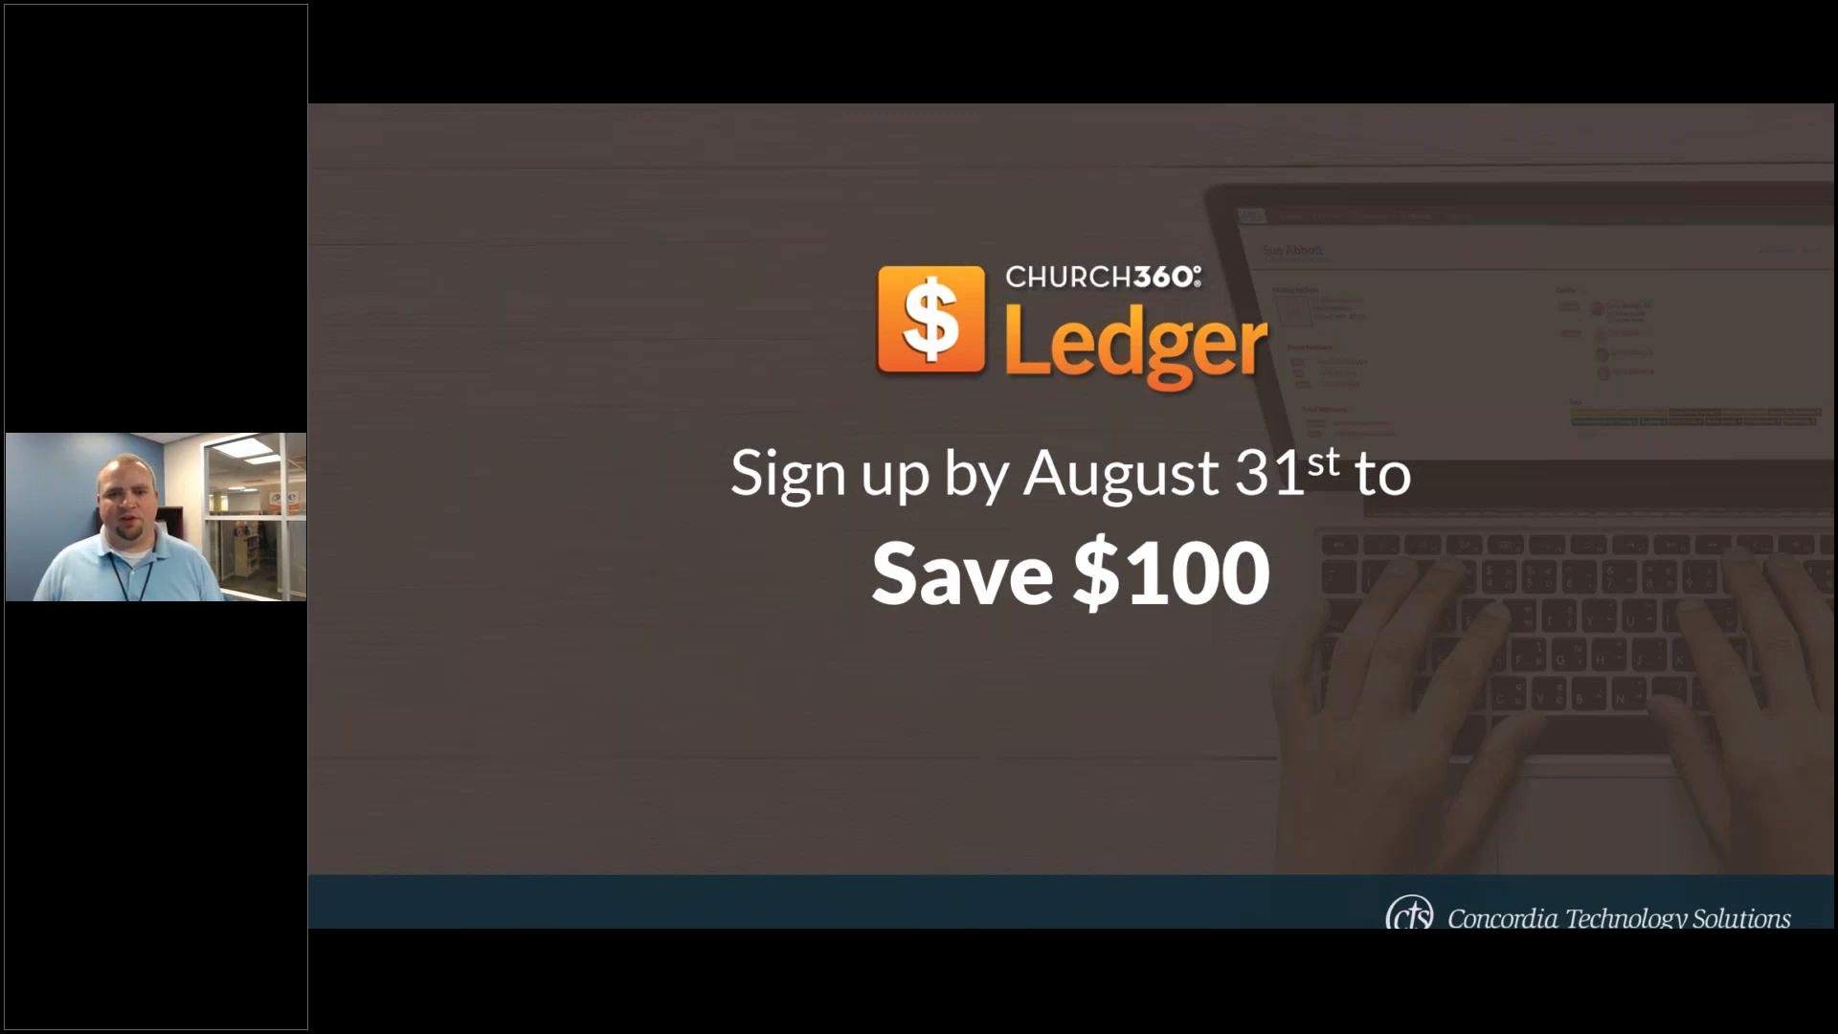
- Advance to the contact-information slide and begin switching back to the browser
key(Right)
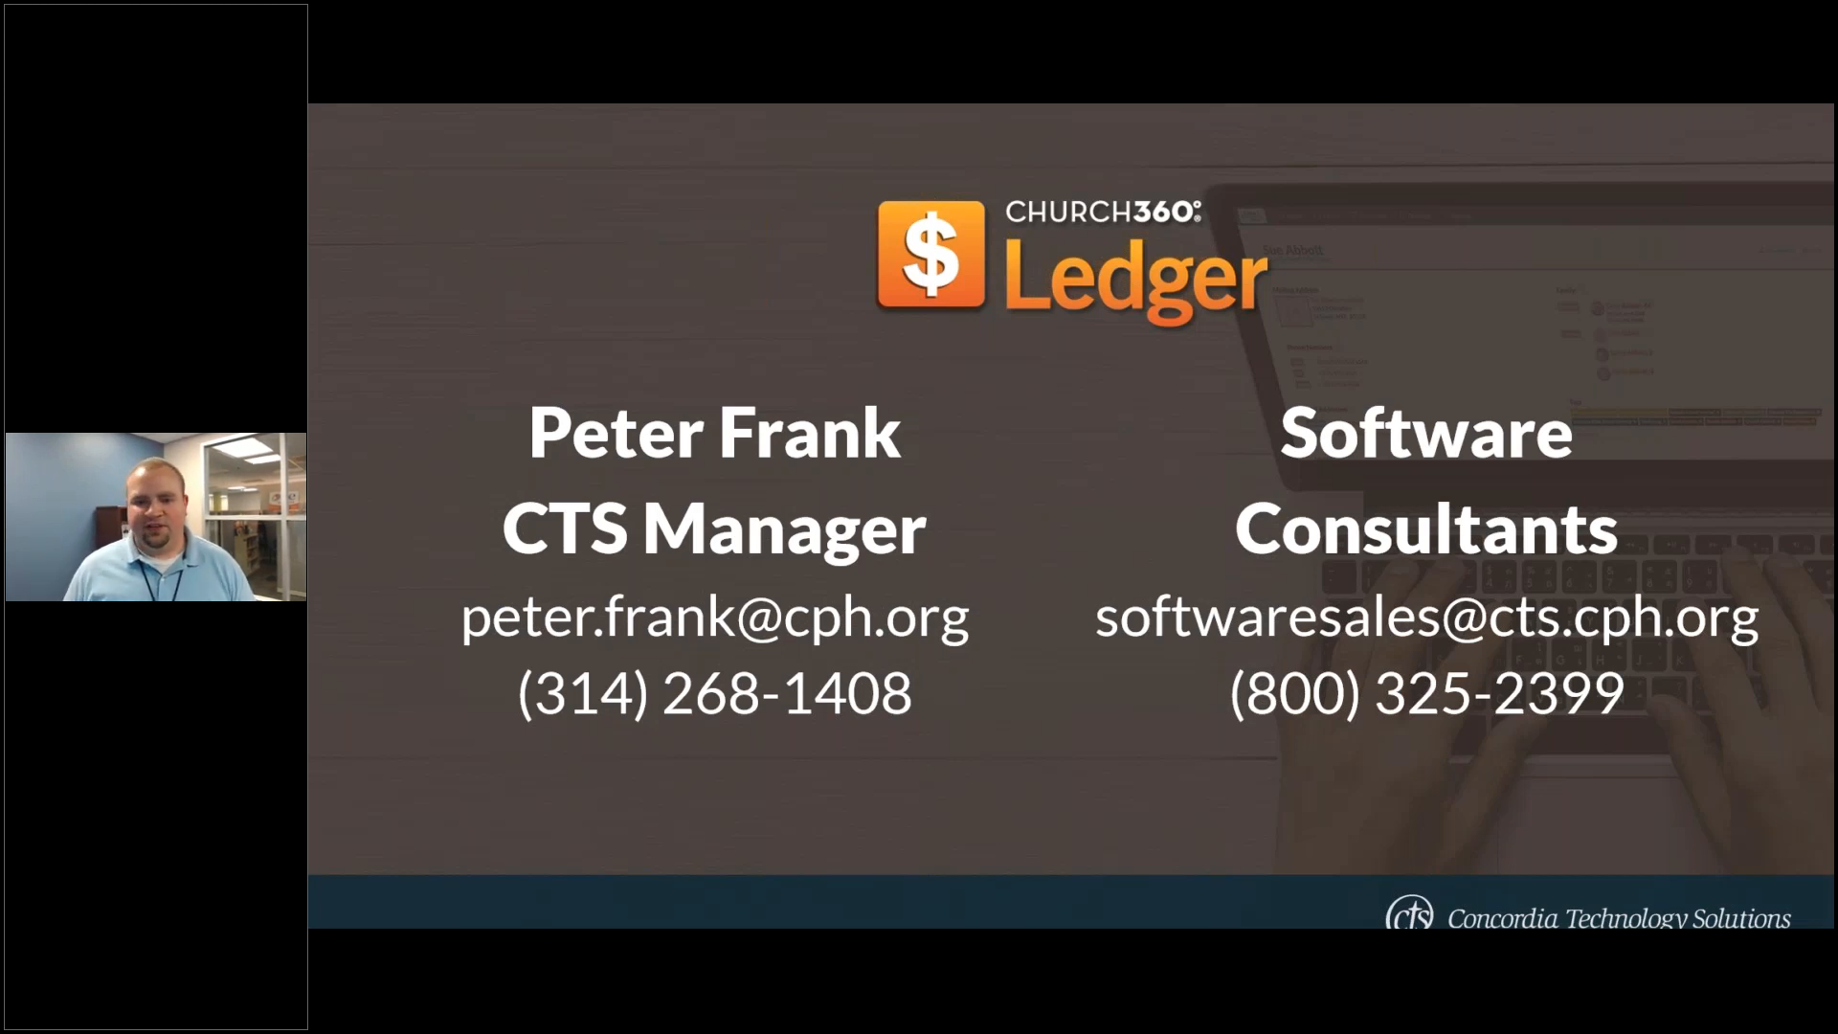
key(alt+Tab)
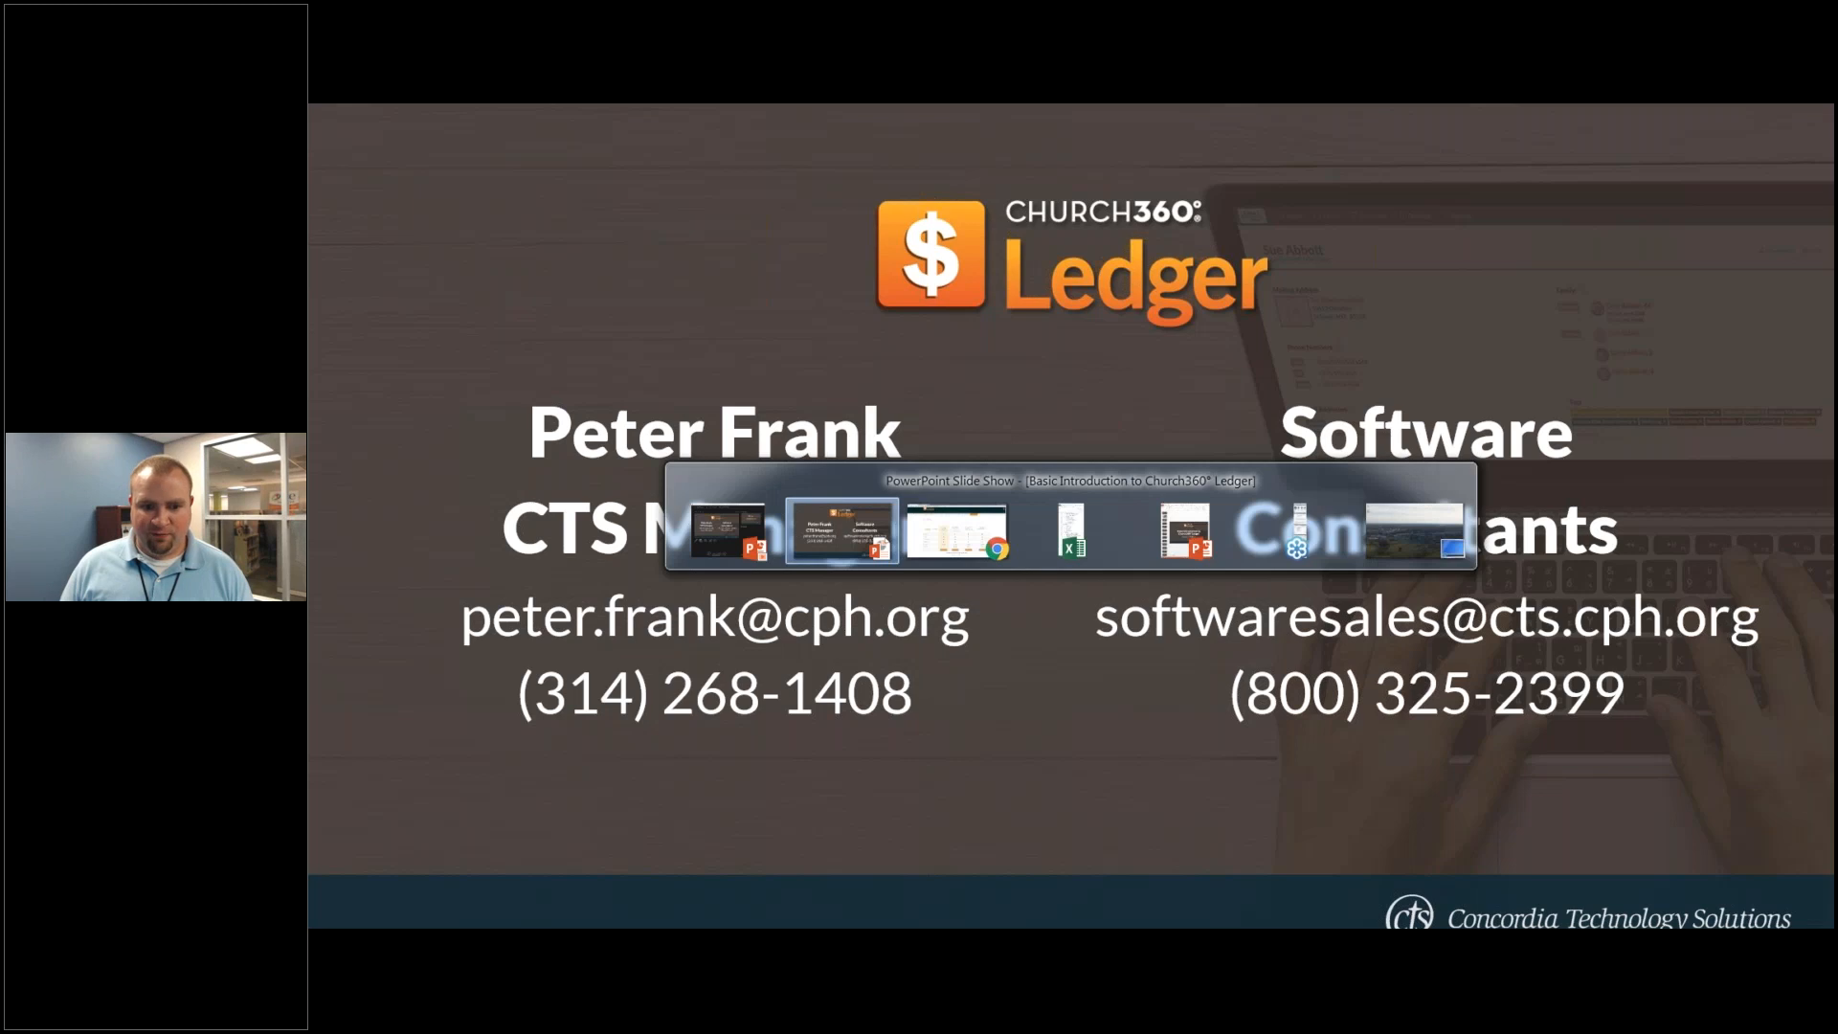
- Open and then close the Financial Secretary role's Accessible Accounts list
key(Tab)
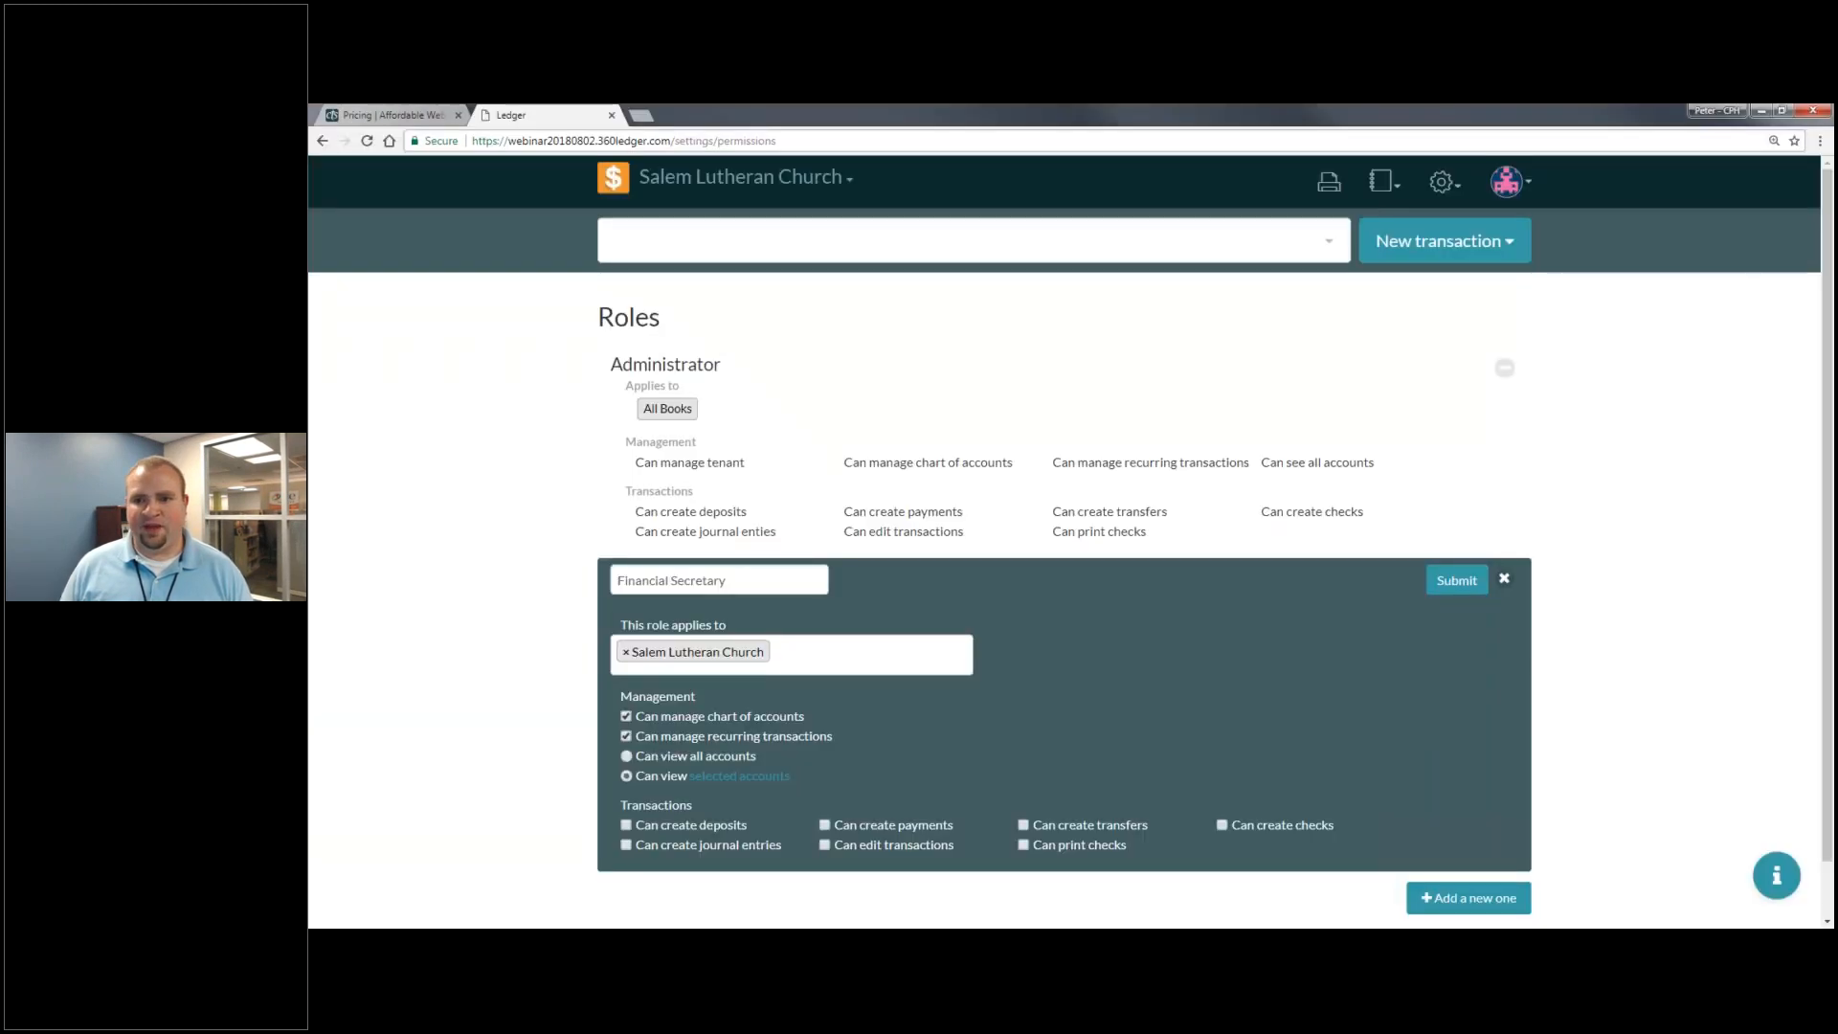
click(1506, 181)
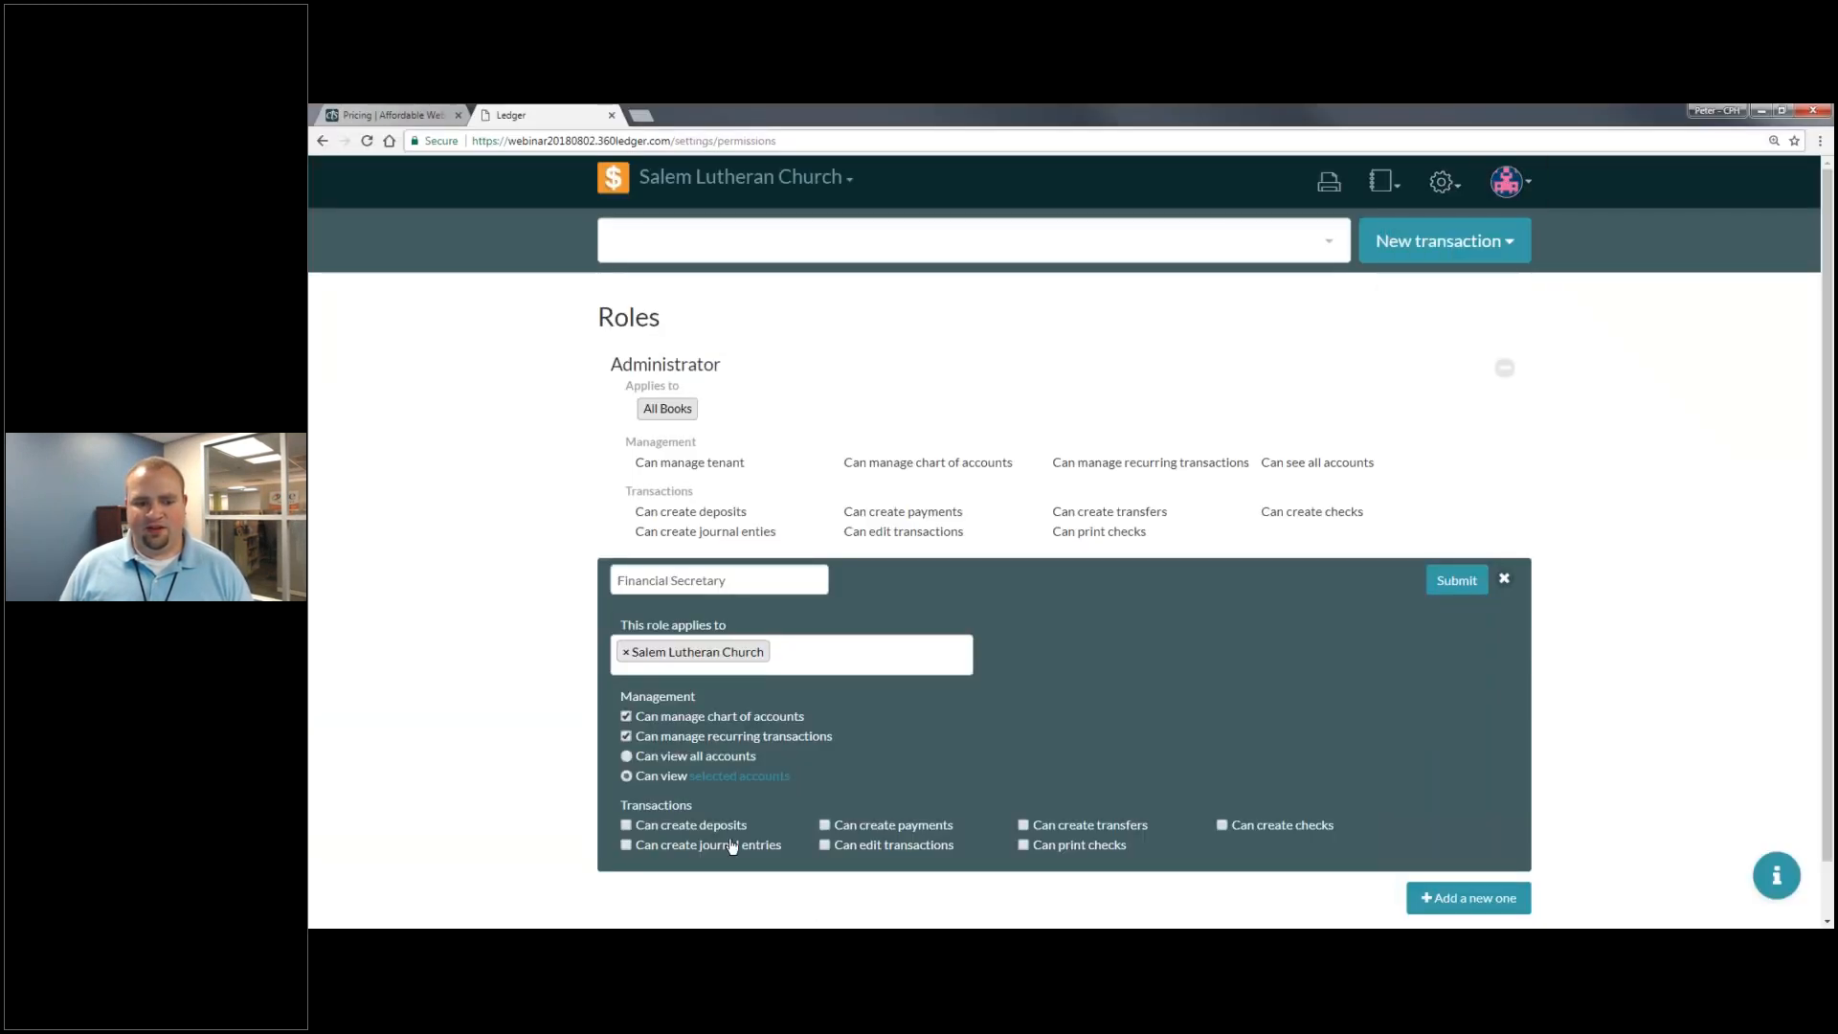
scroll(748, 777, down, 1)
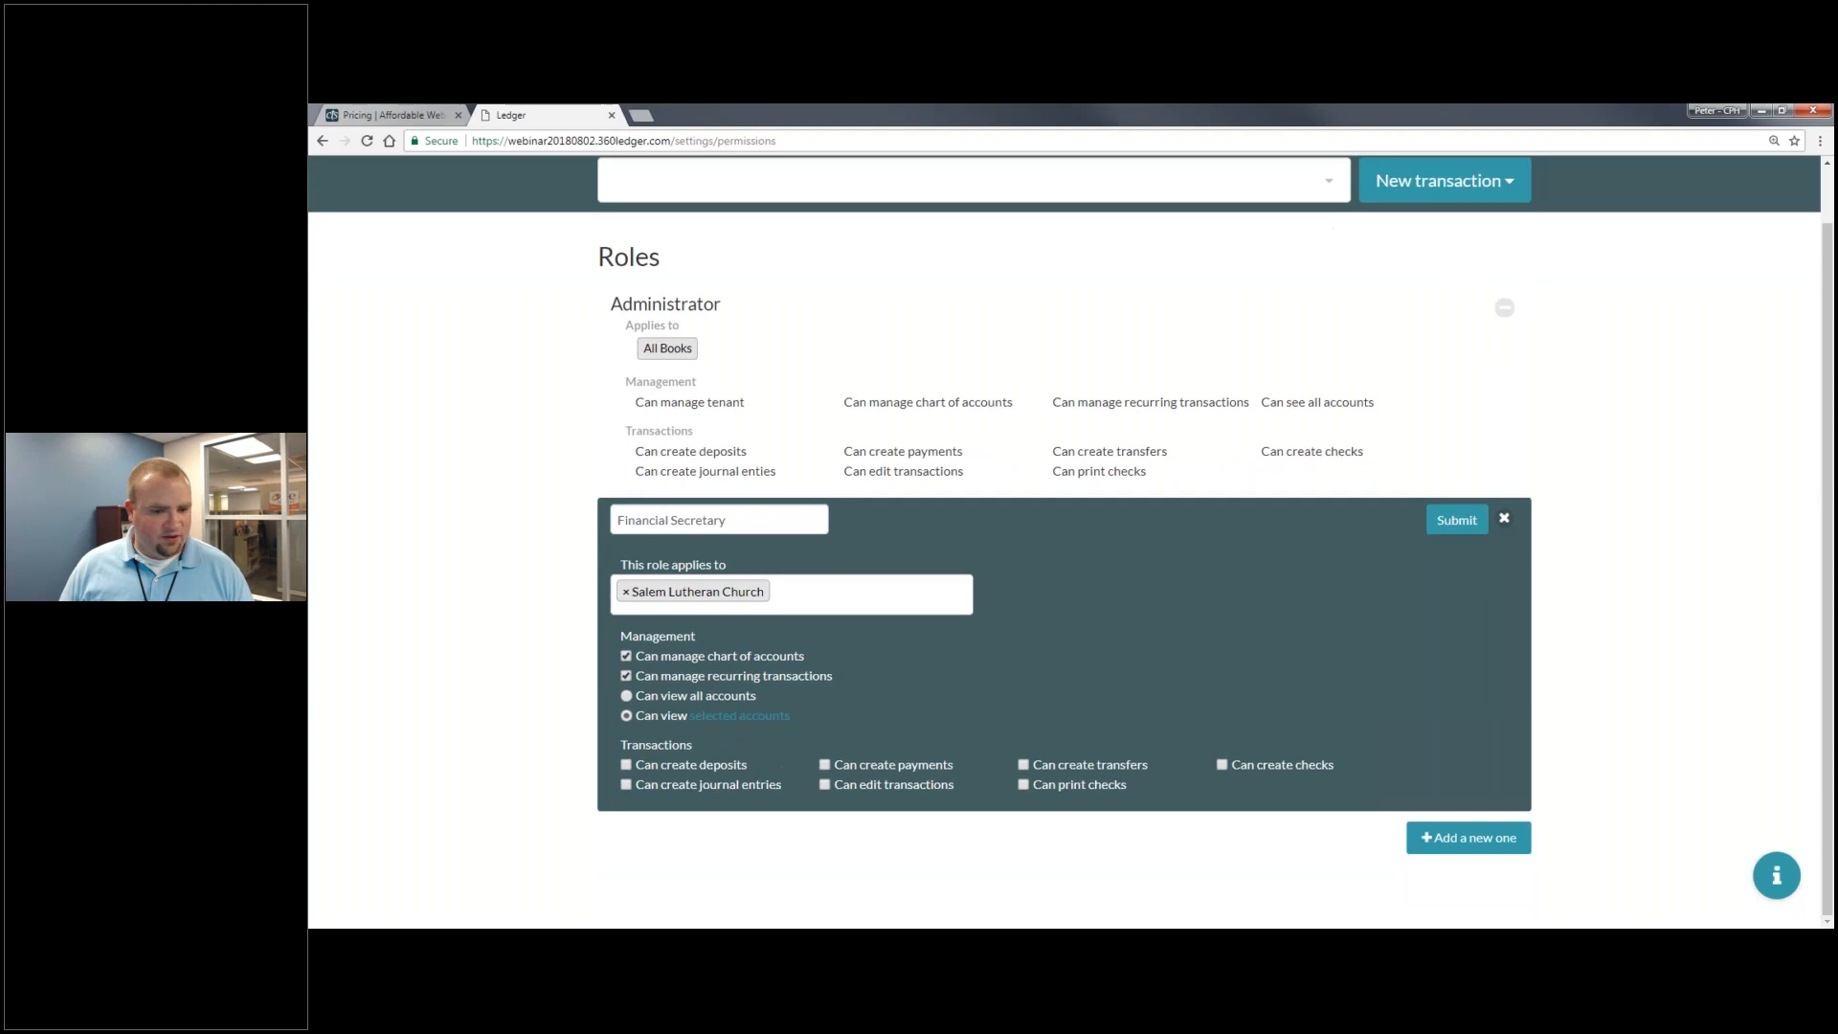
click(717, 722)
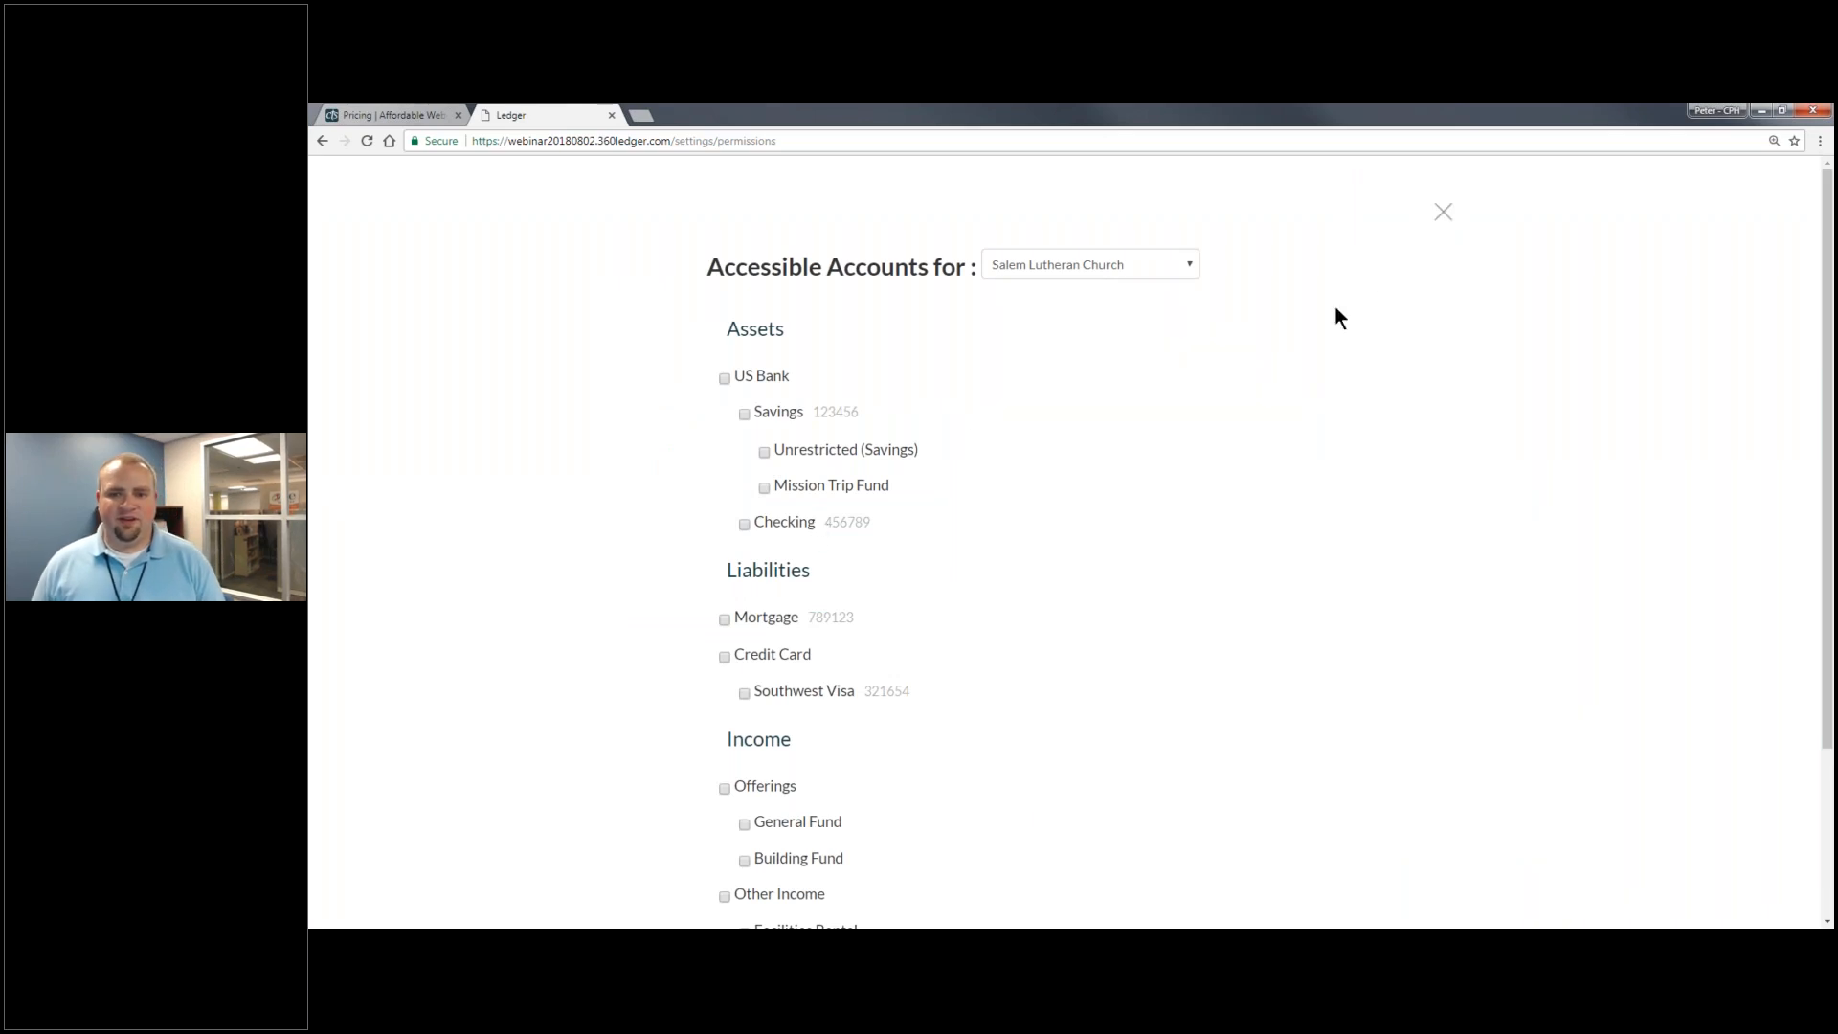
click(1442, 211)
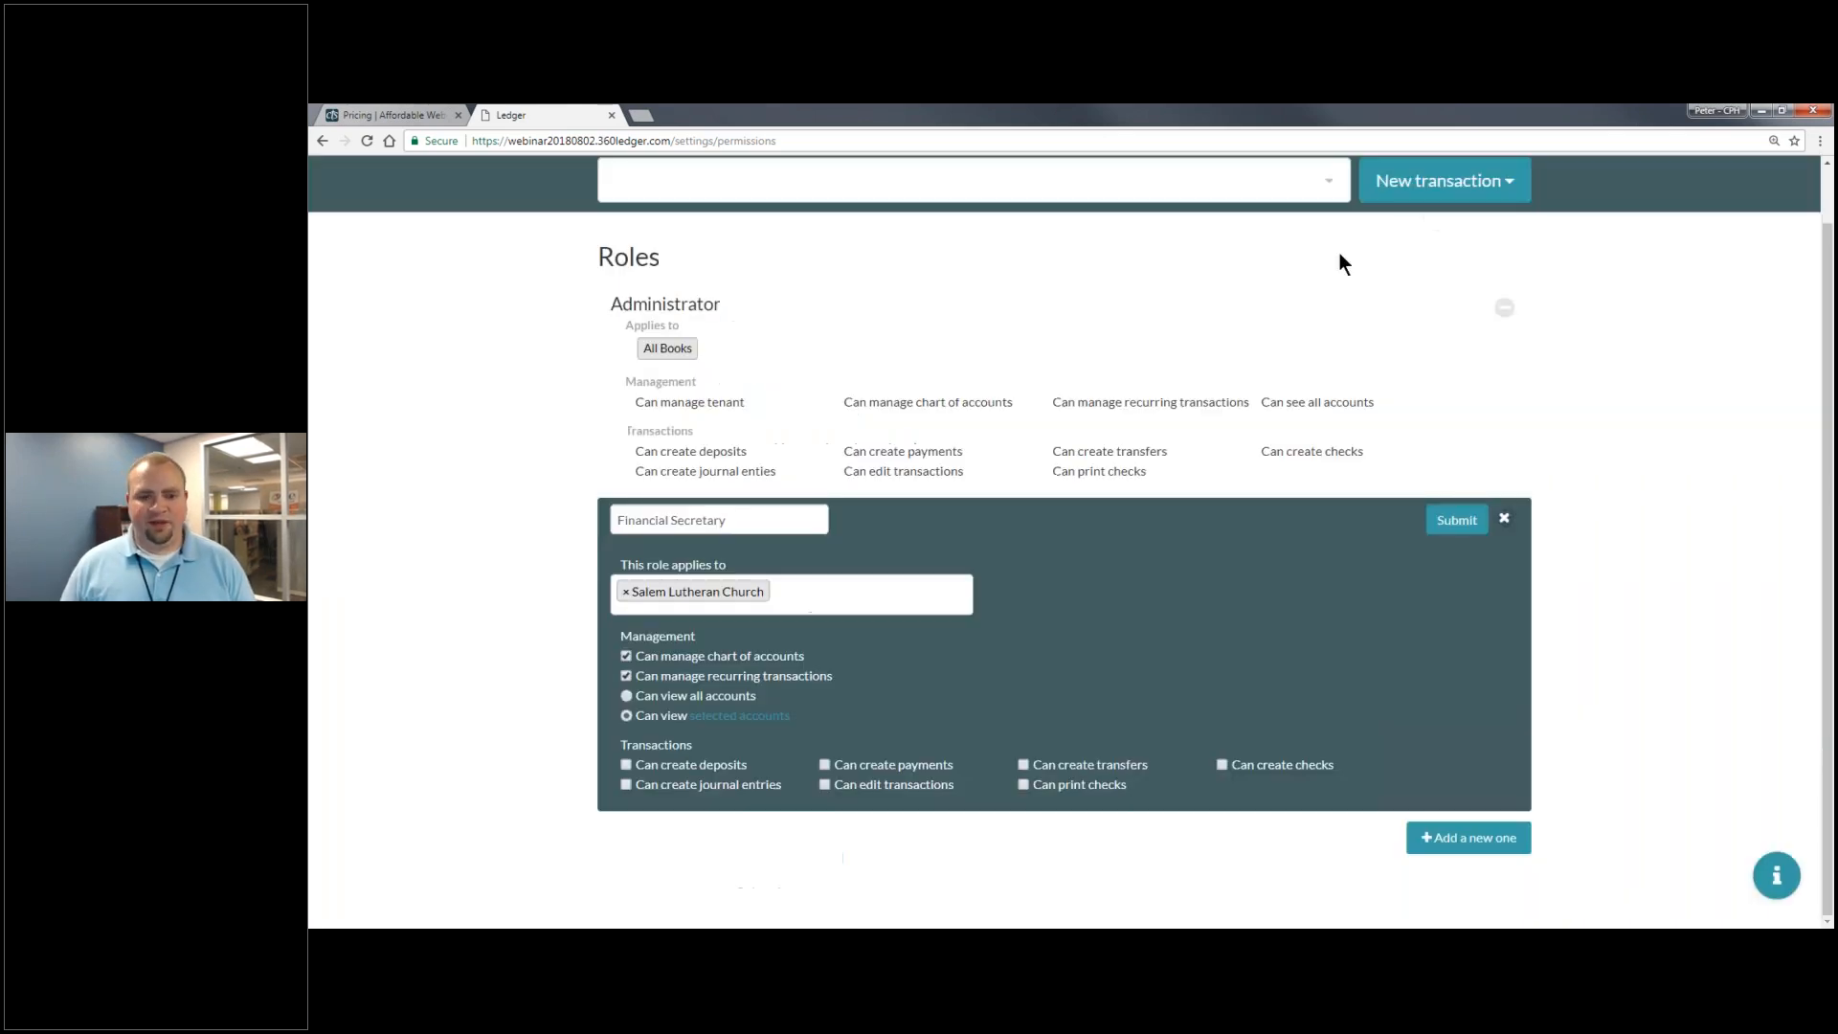
- Review the 'This role applies to' books, keeping only Salem Lutheran Church
click(855, 594)
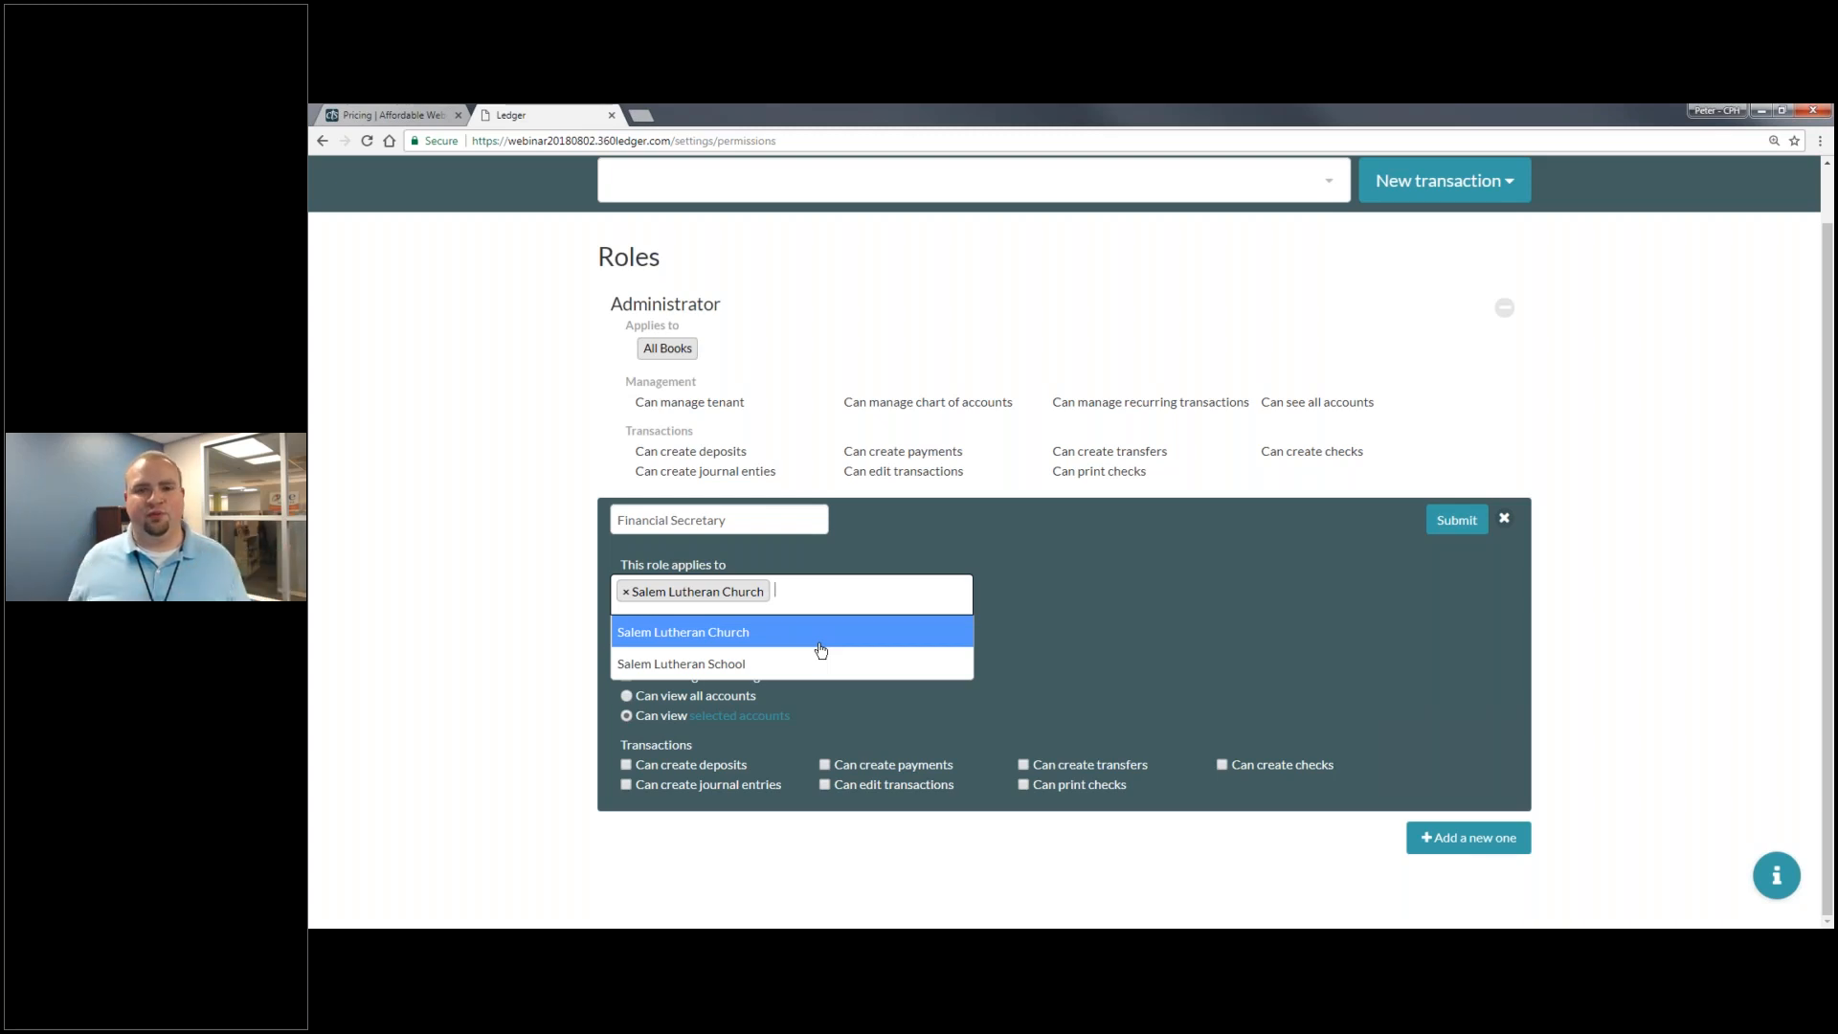
key(Down)
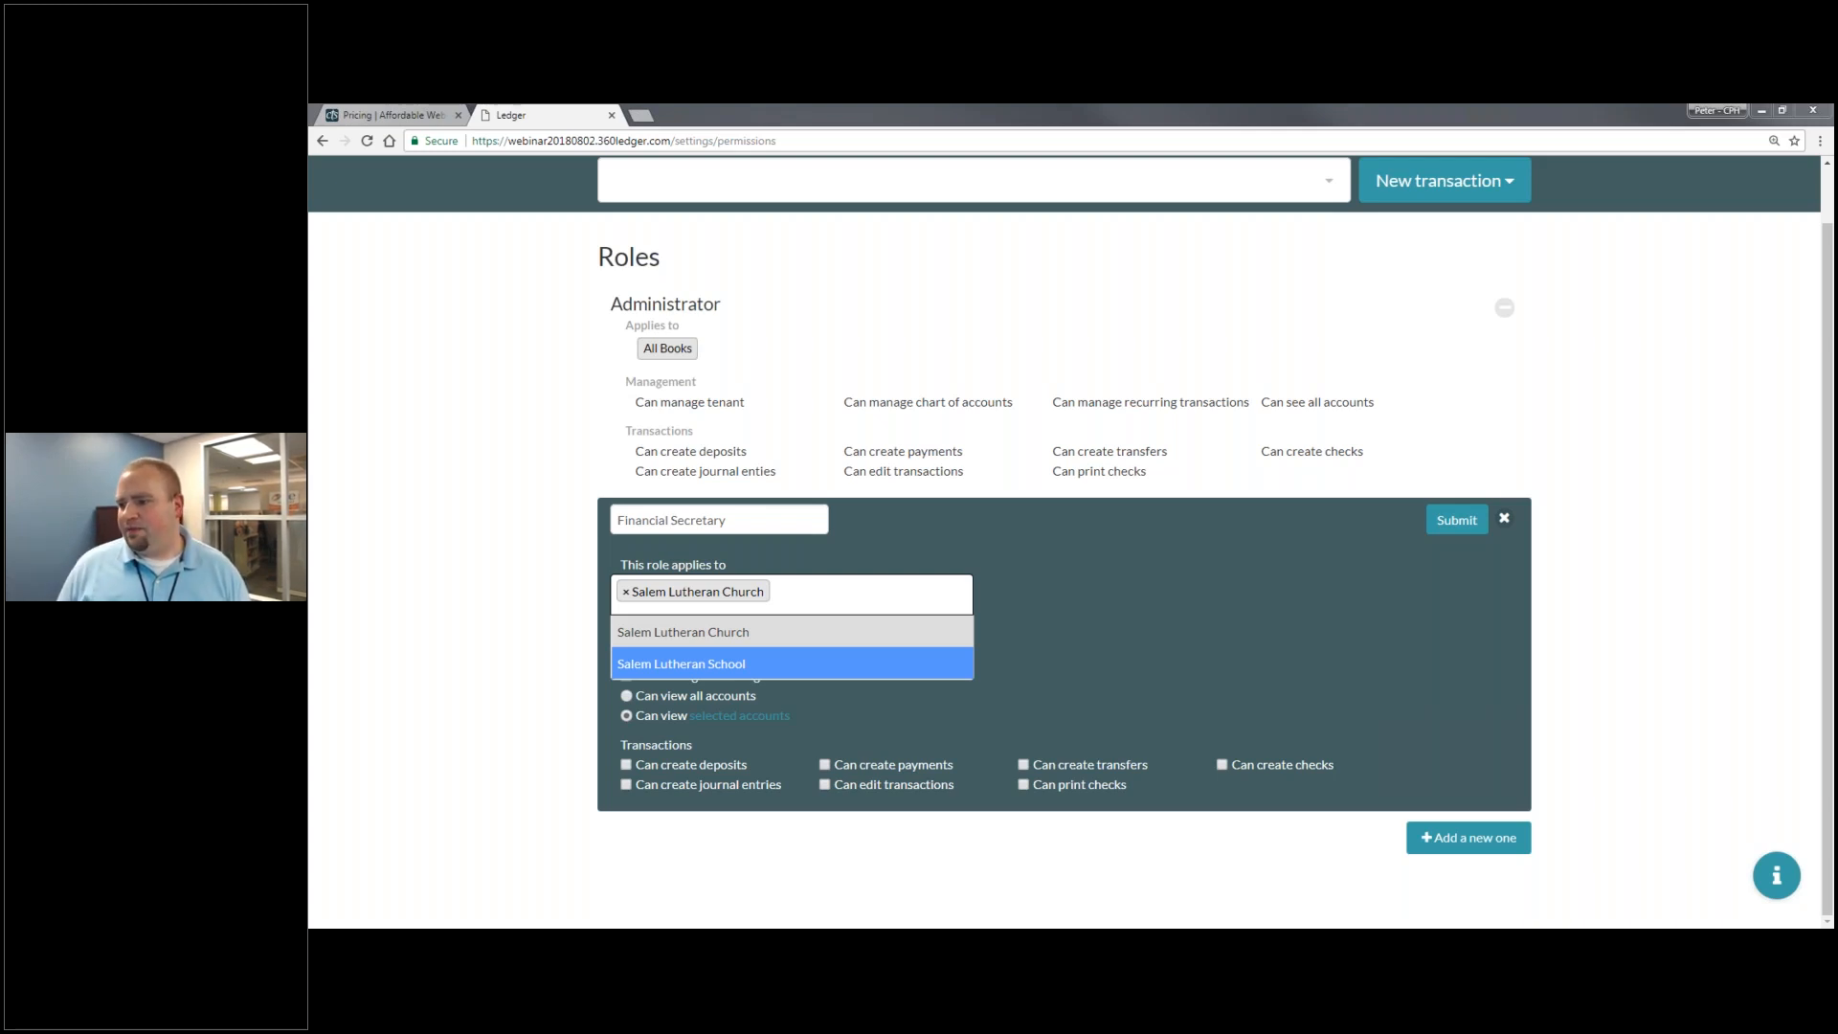
click(1434, 108)
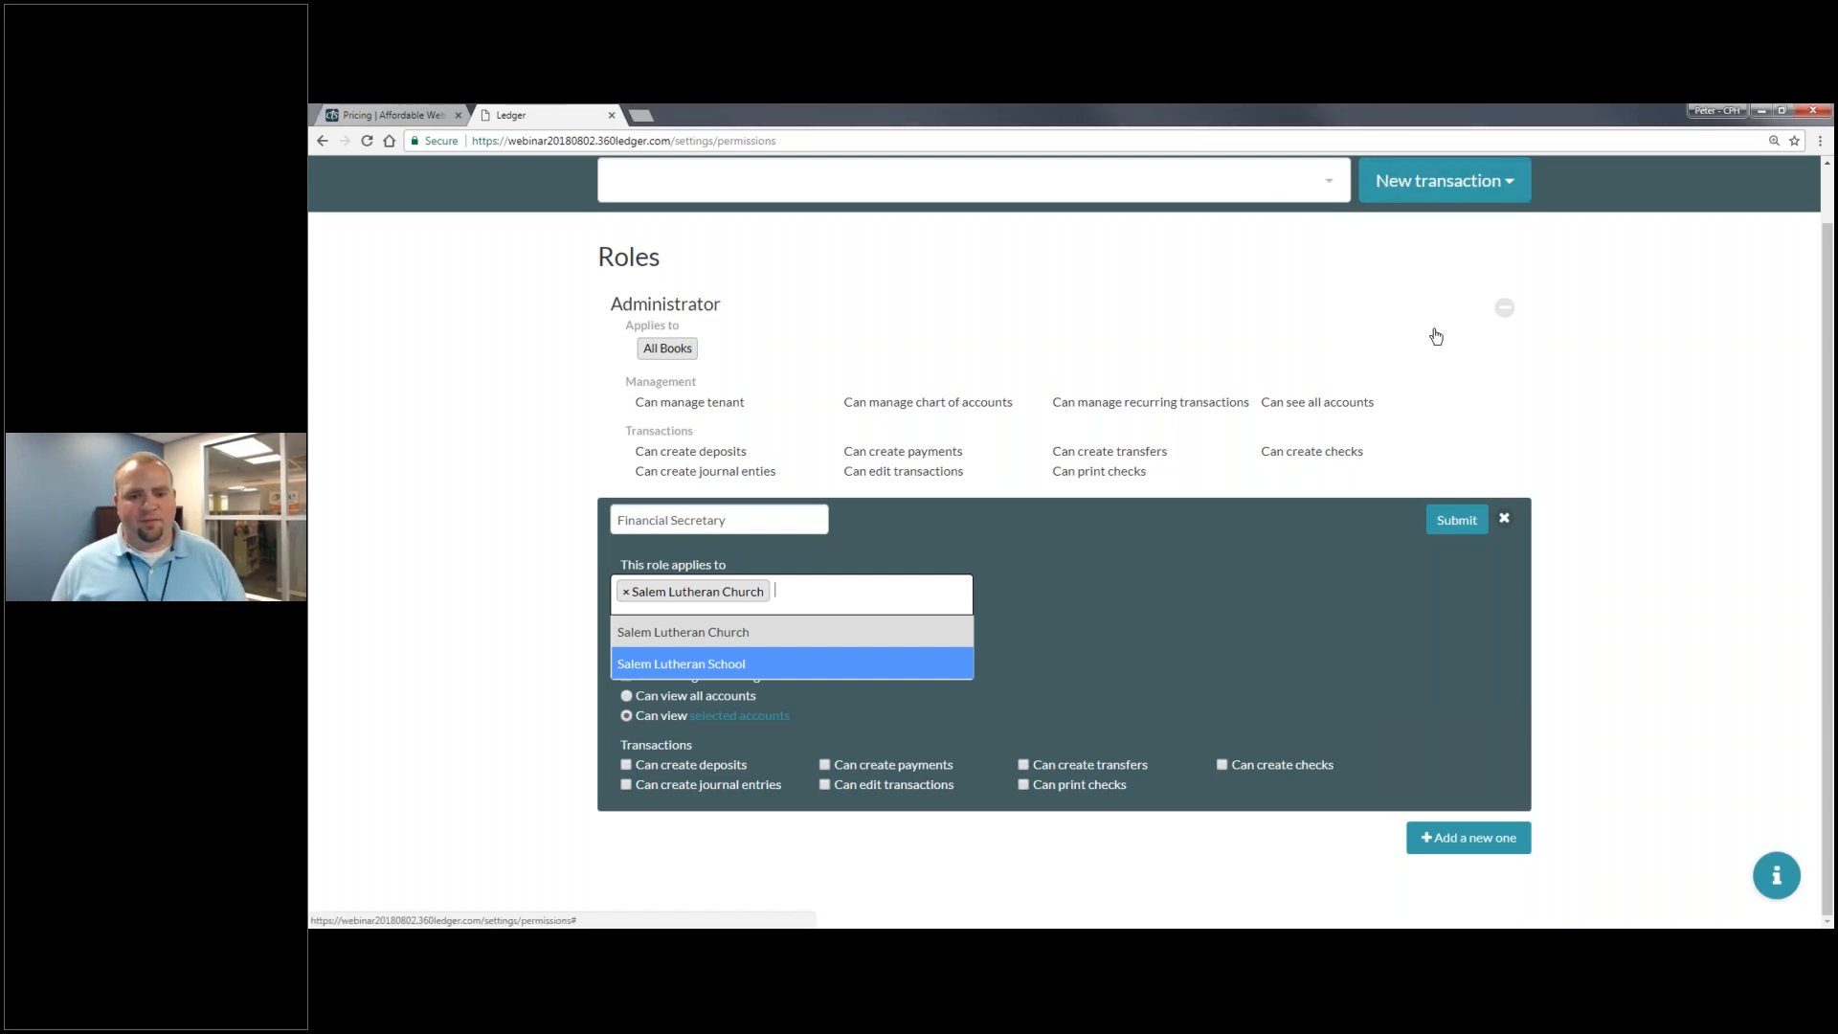
click(1575, 363)
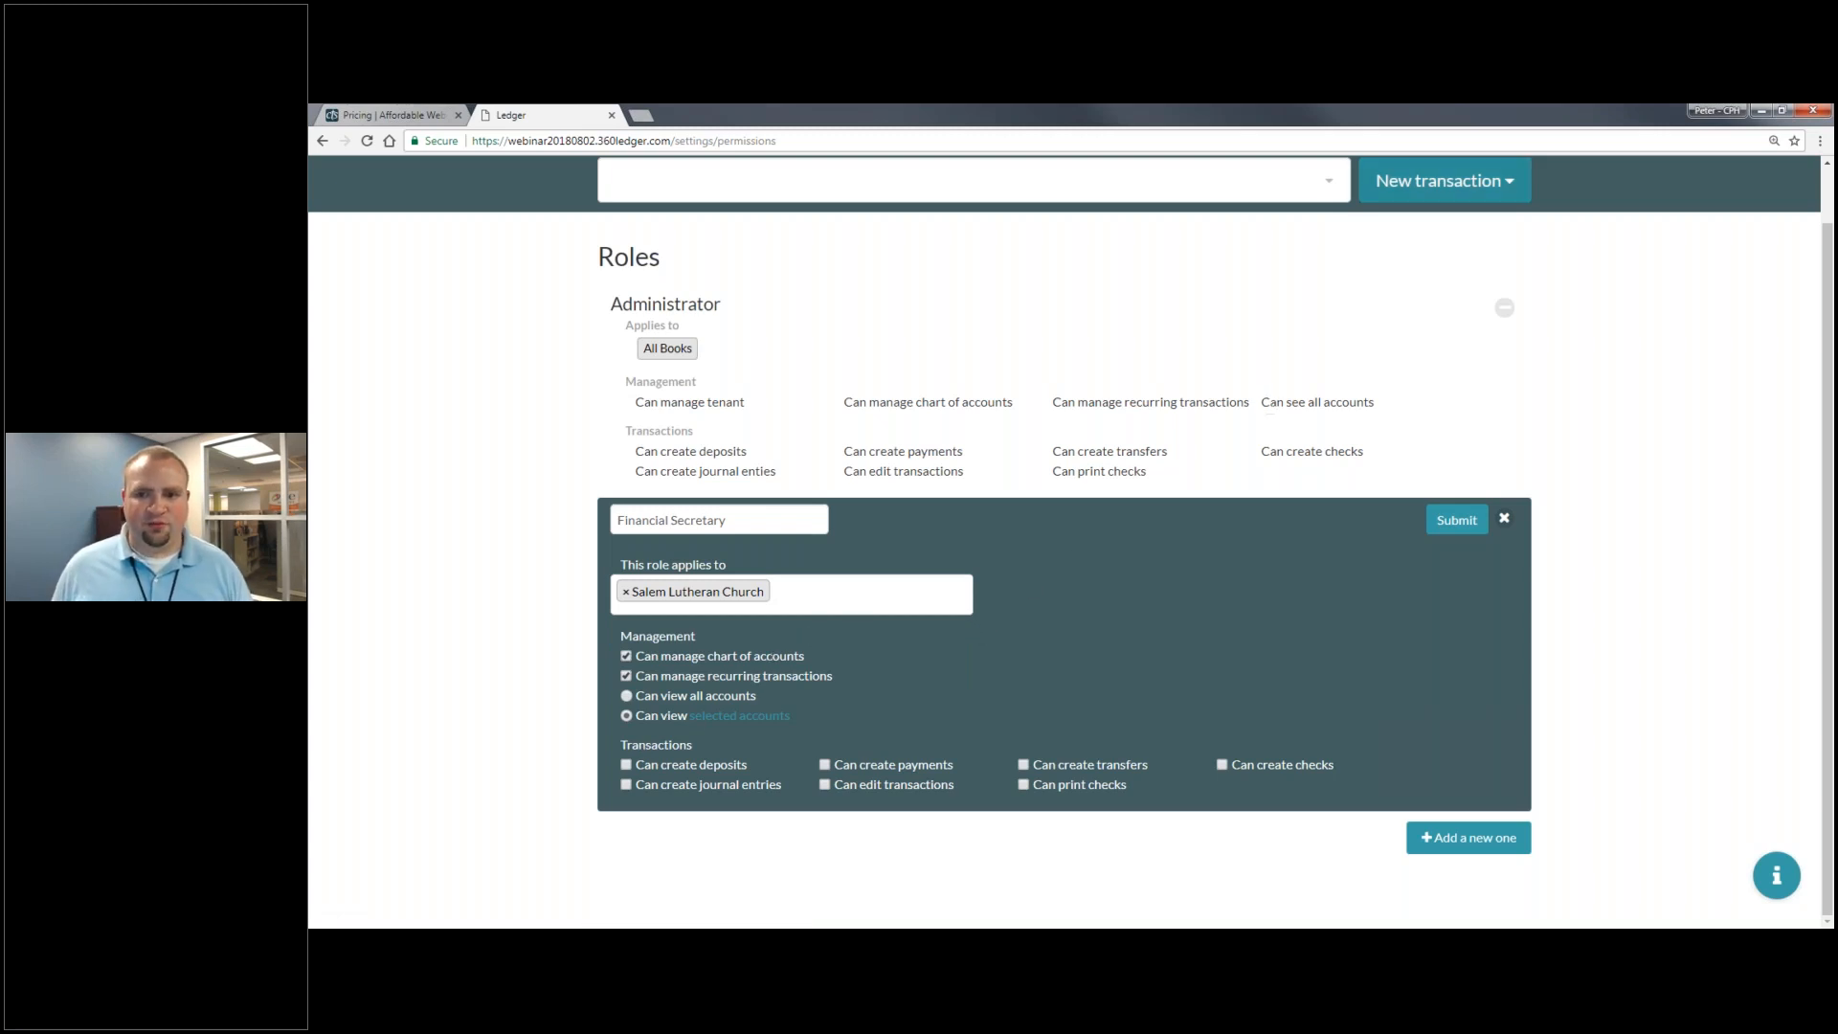
click(1443, 181)
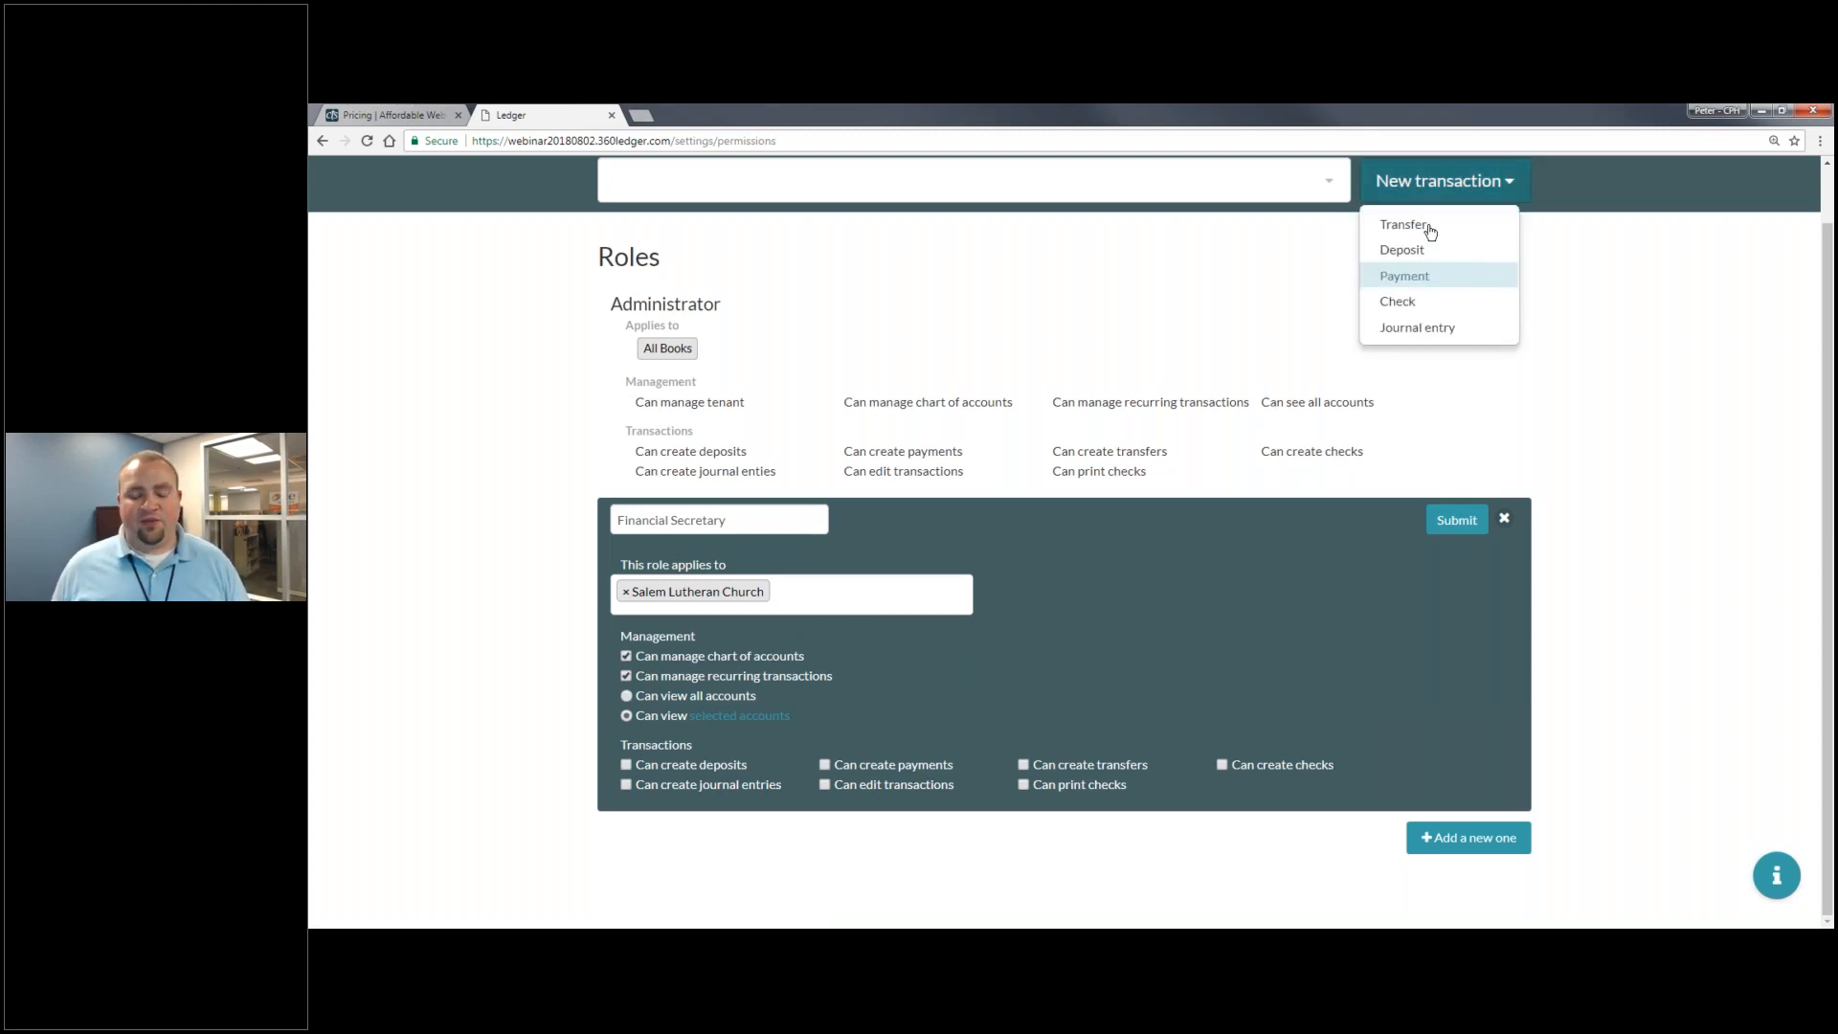
- Dismiss the open menus and choose New transaction to begin a Payment entry
click(831, 253)
scroll(831, 253, up, 1)
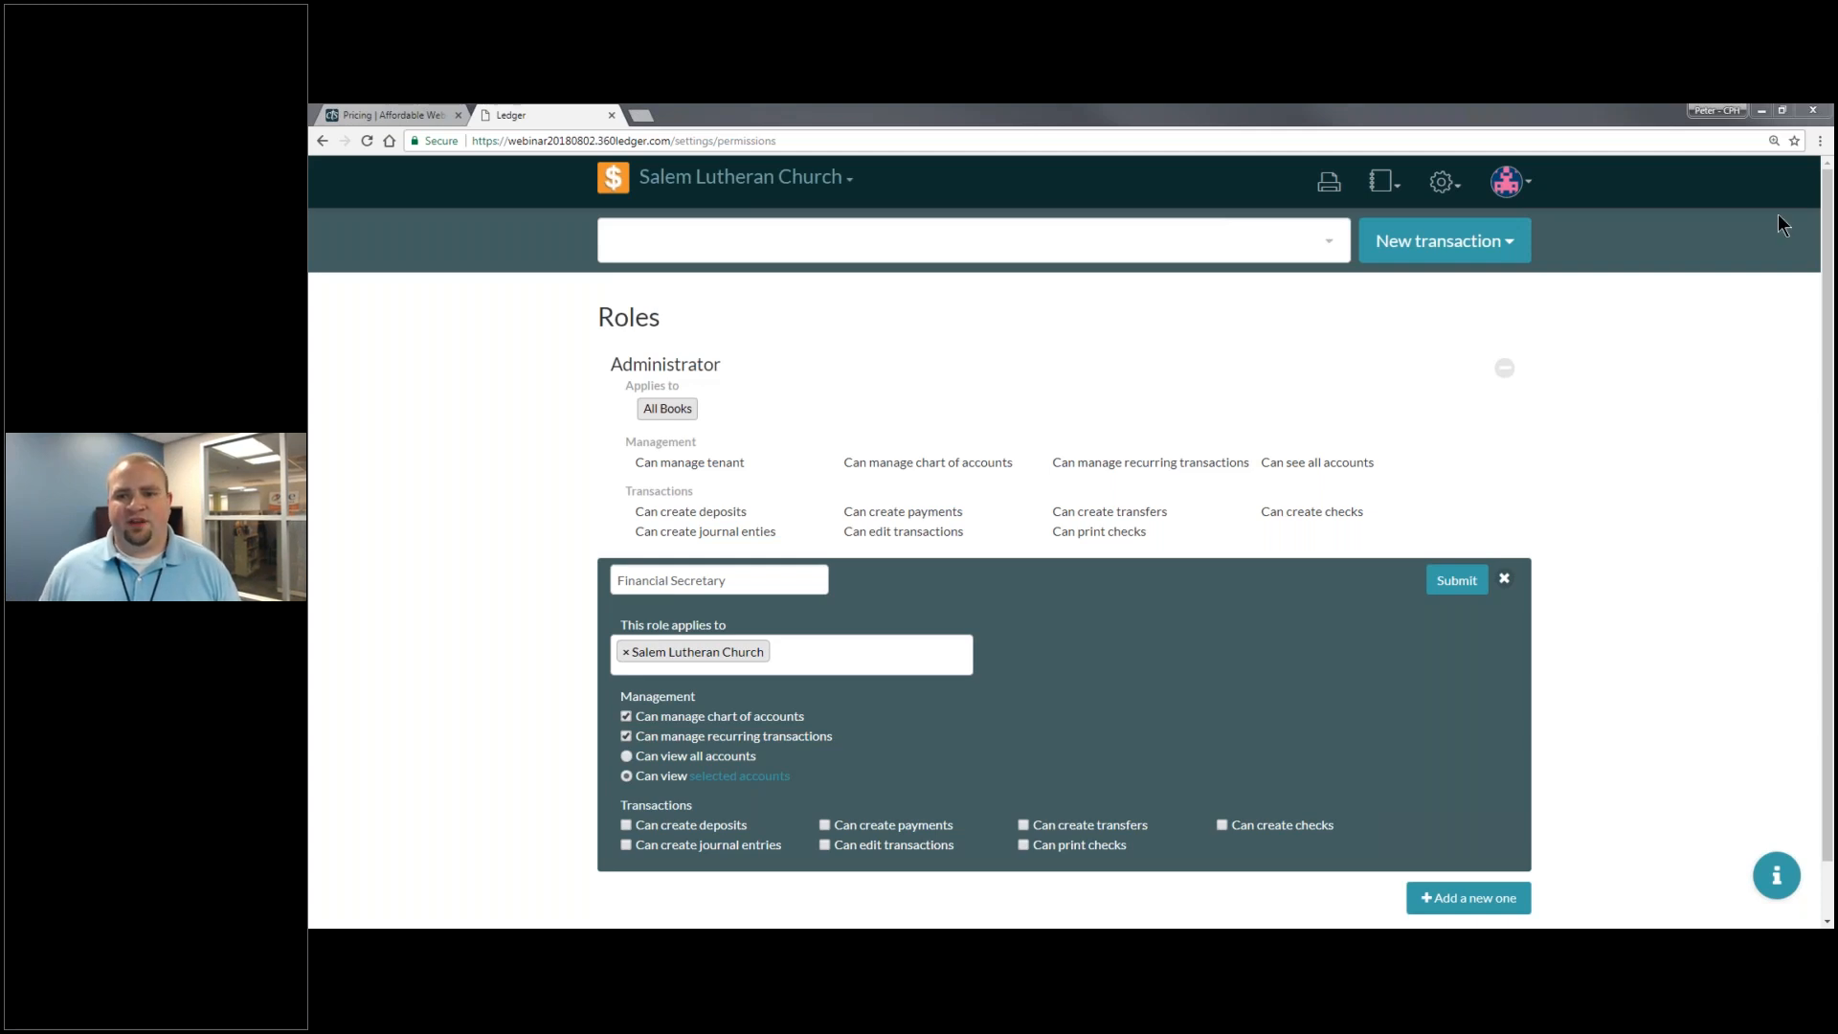
click(1496, 181)
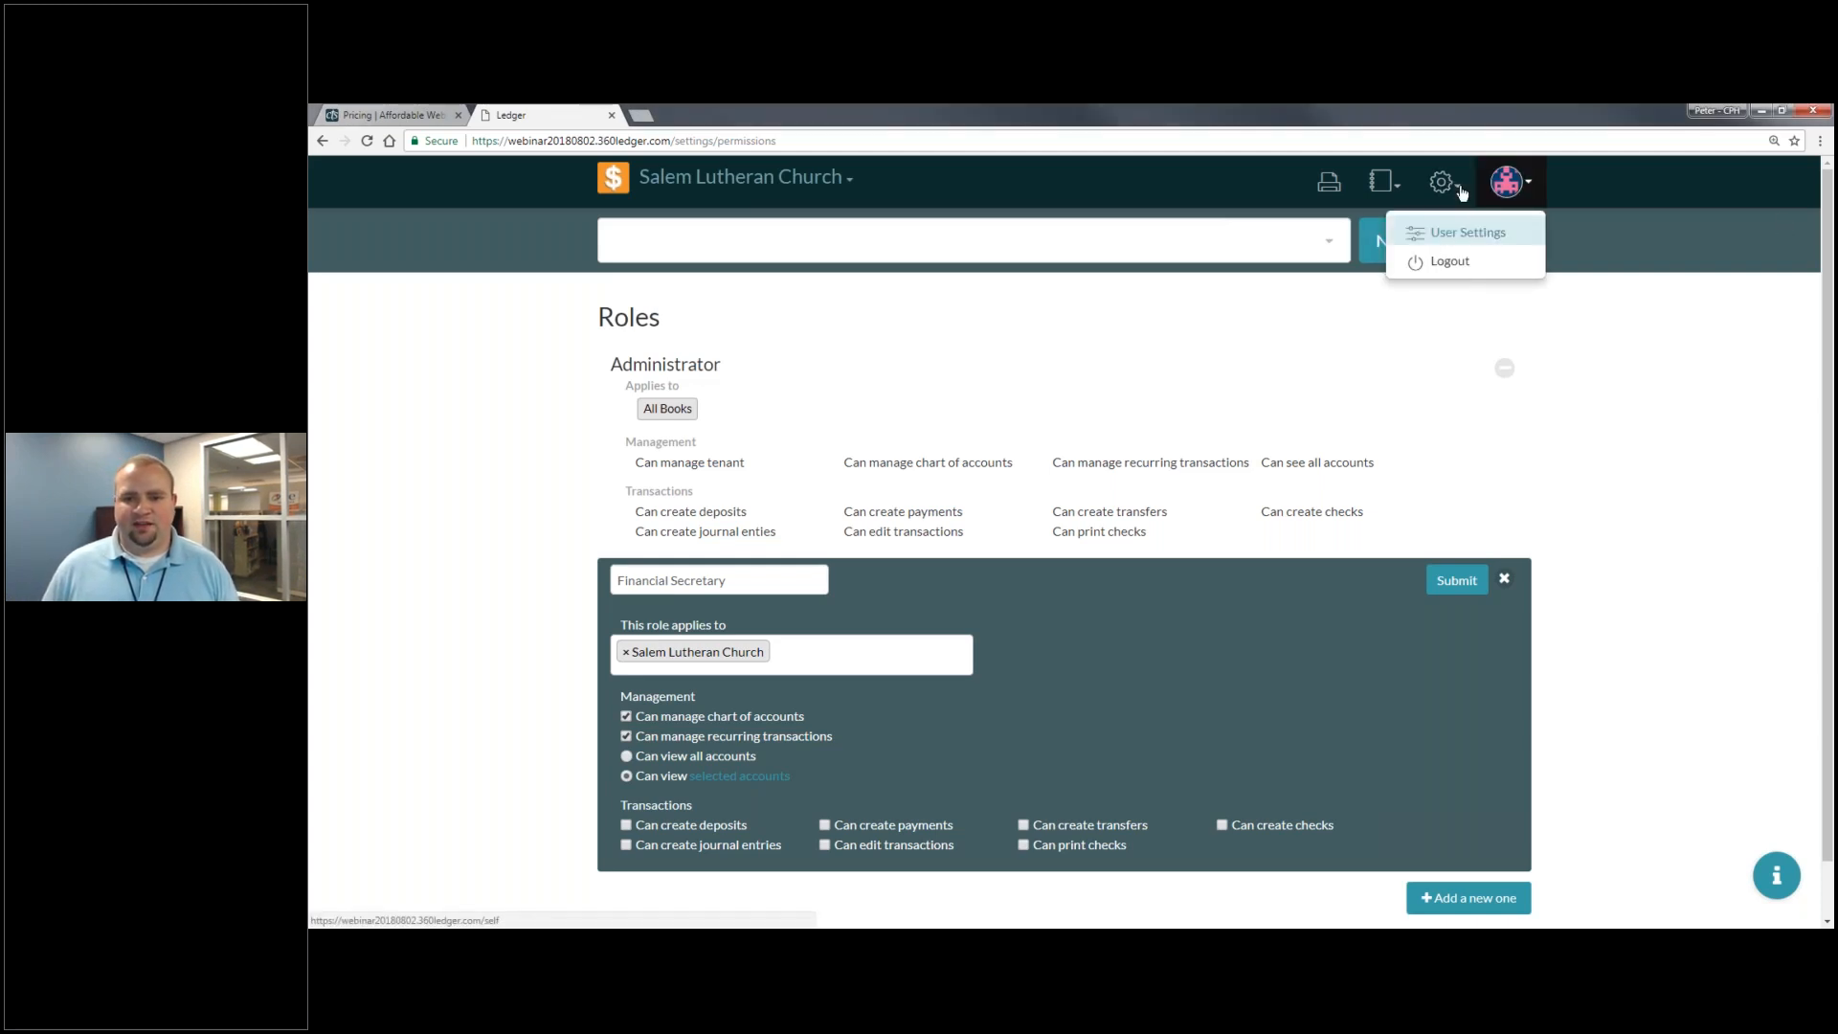
click(1442, 237)
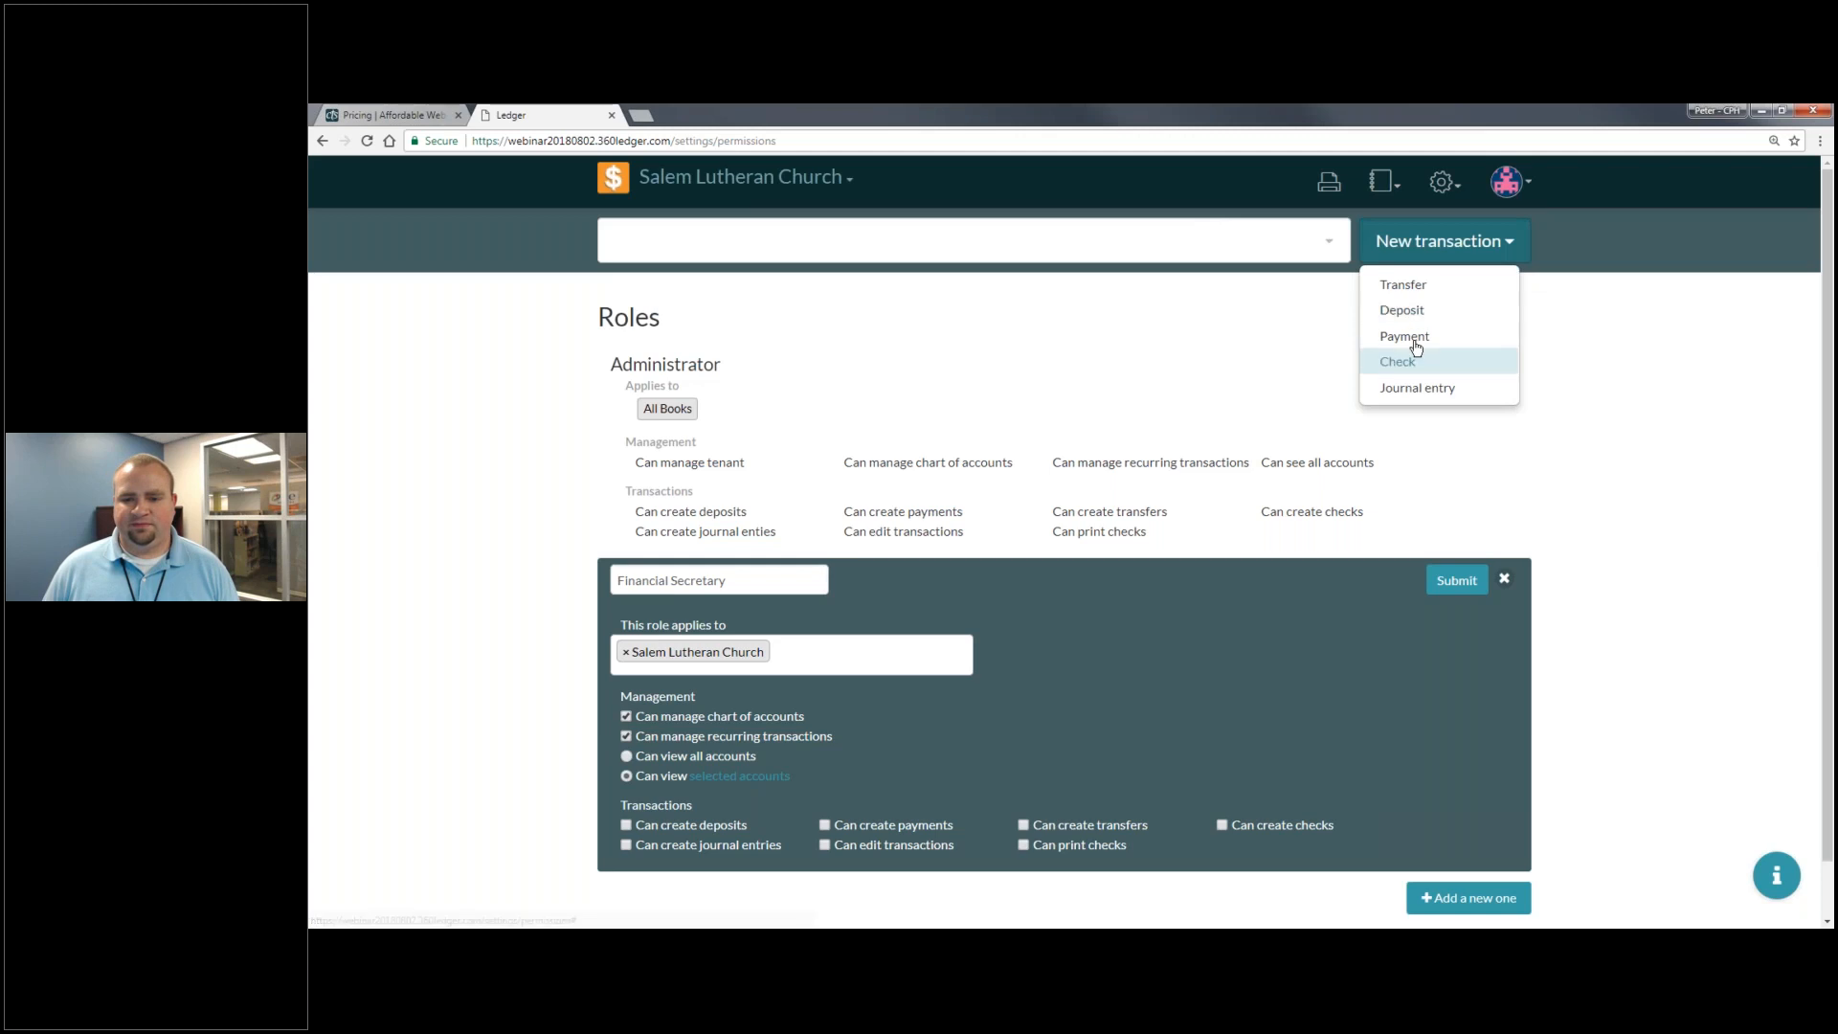
- Record a 2000 payment from Unrestricted (Savings) to the Mortgage account
key(Return)
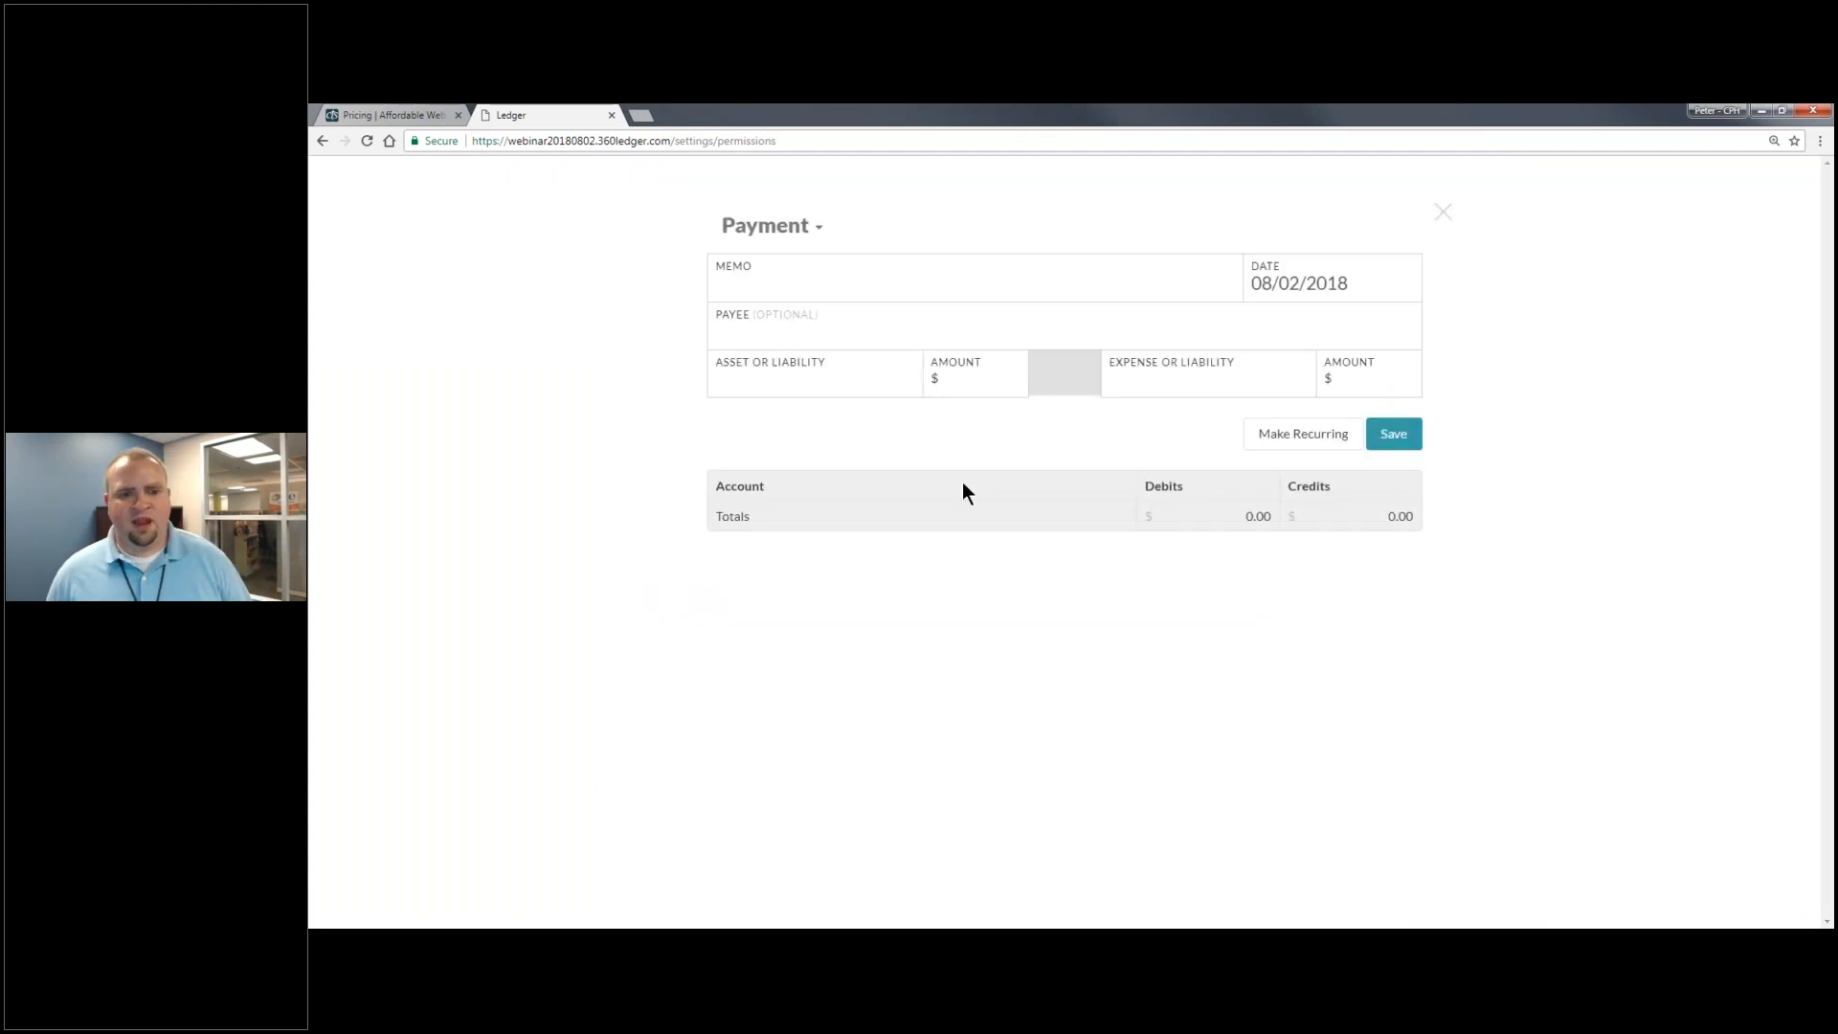
click(851, 374)
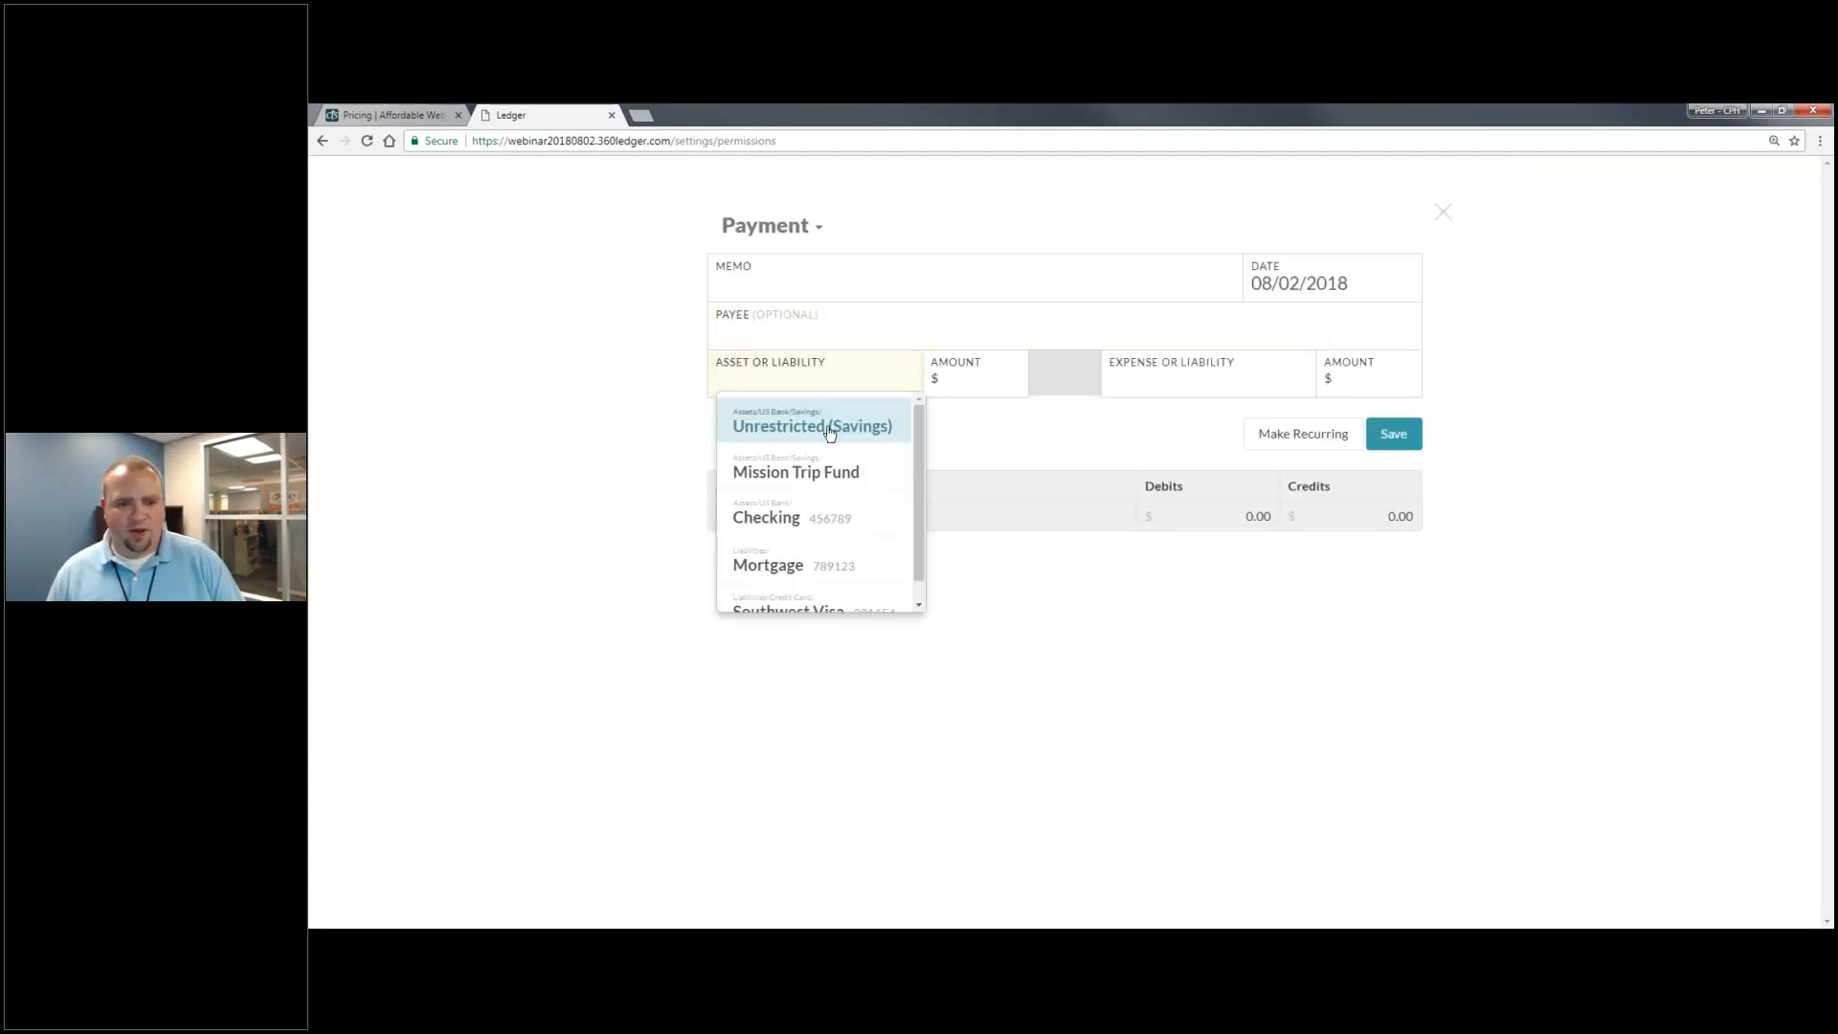
click(831, 424)
click(984, 386)
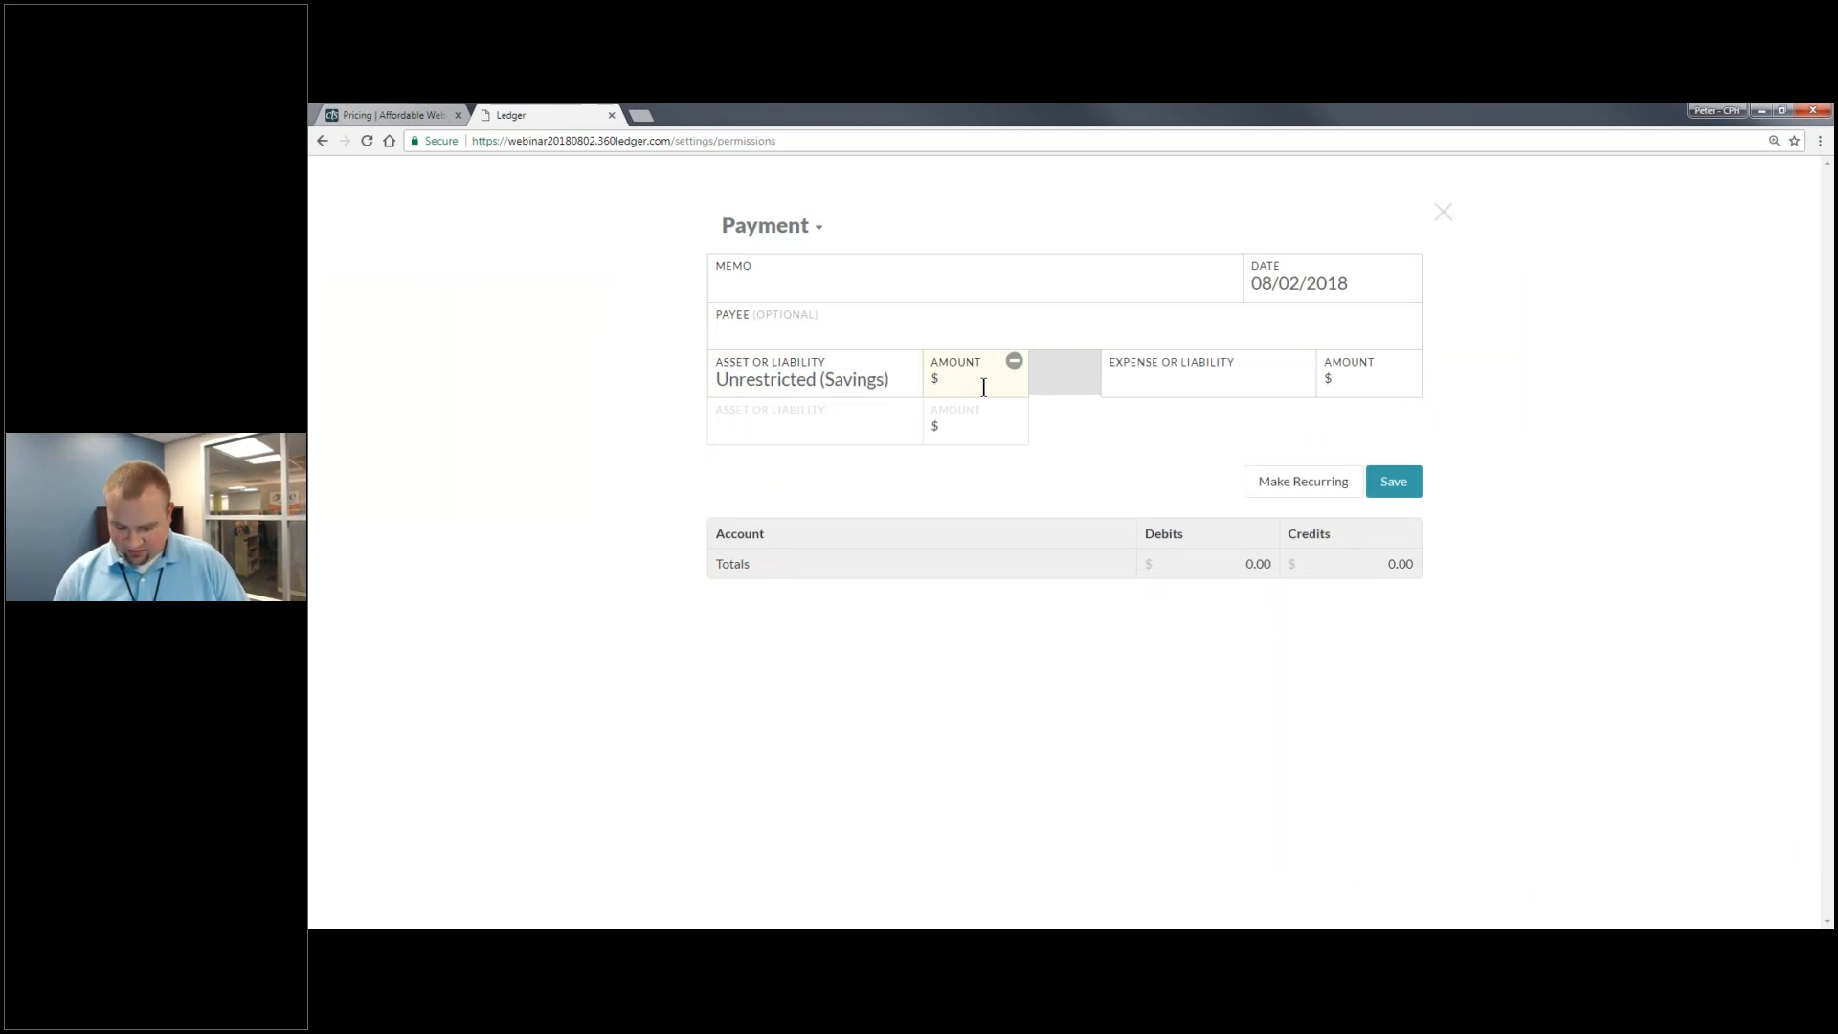
text(2000)
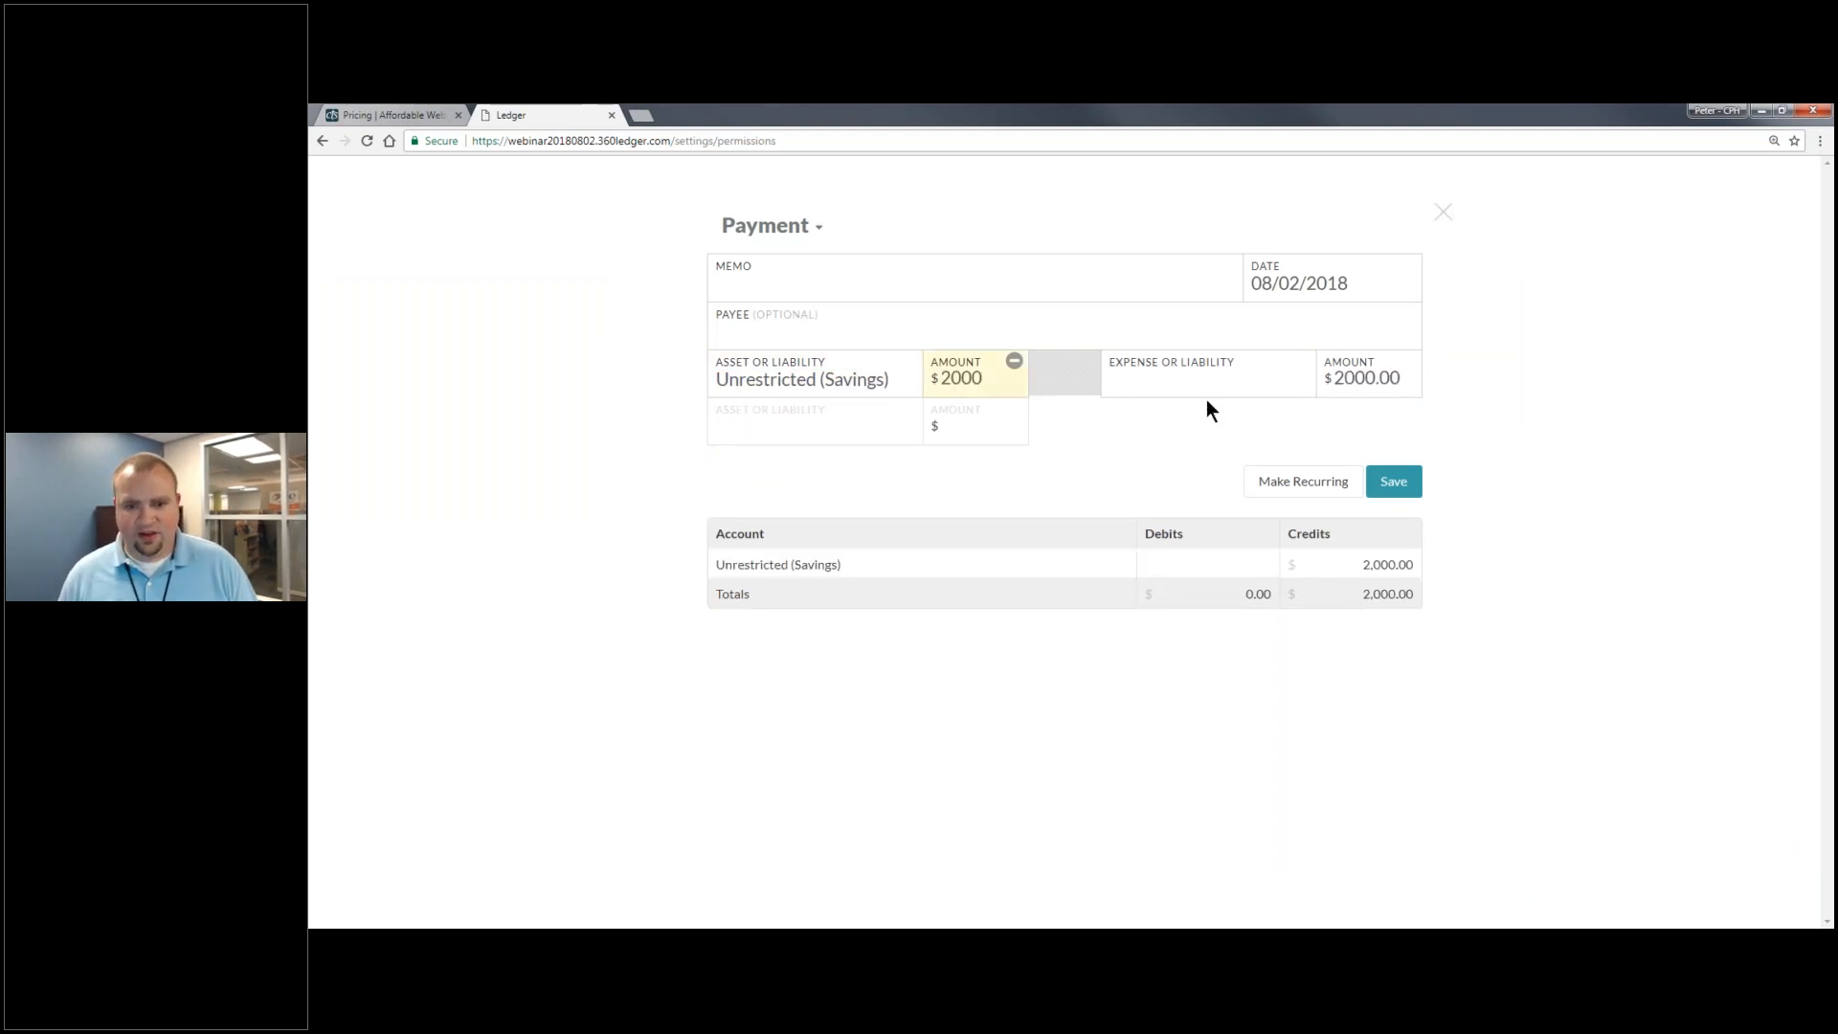
click(1206, 390)
drag(1209, 431, 1202, 569)
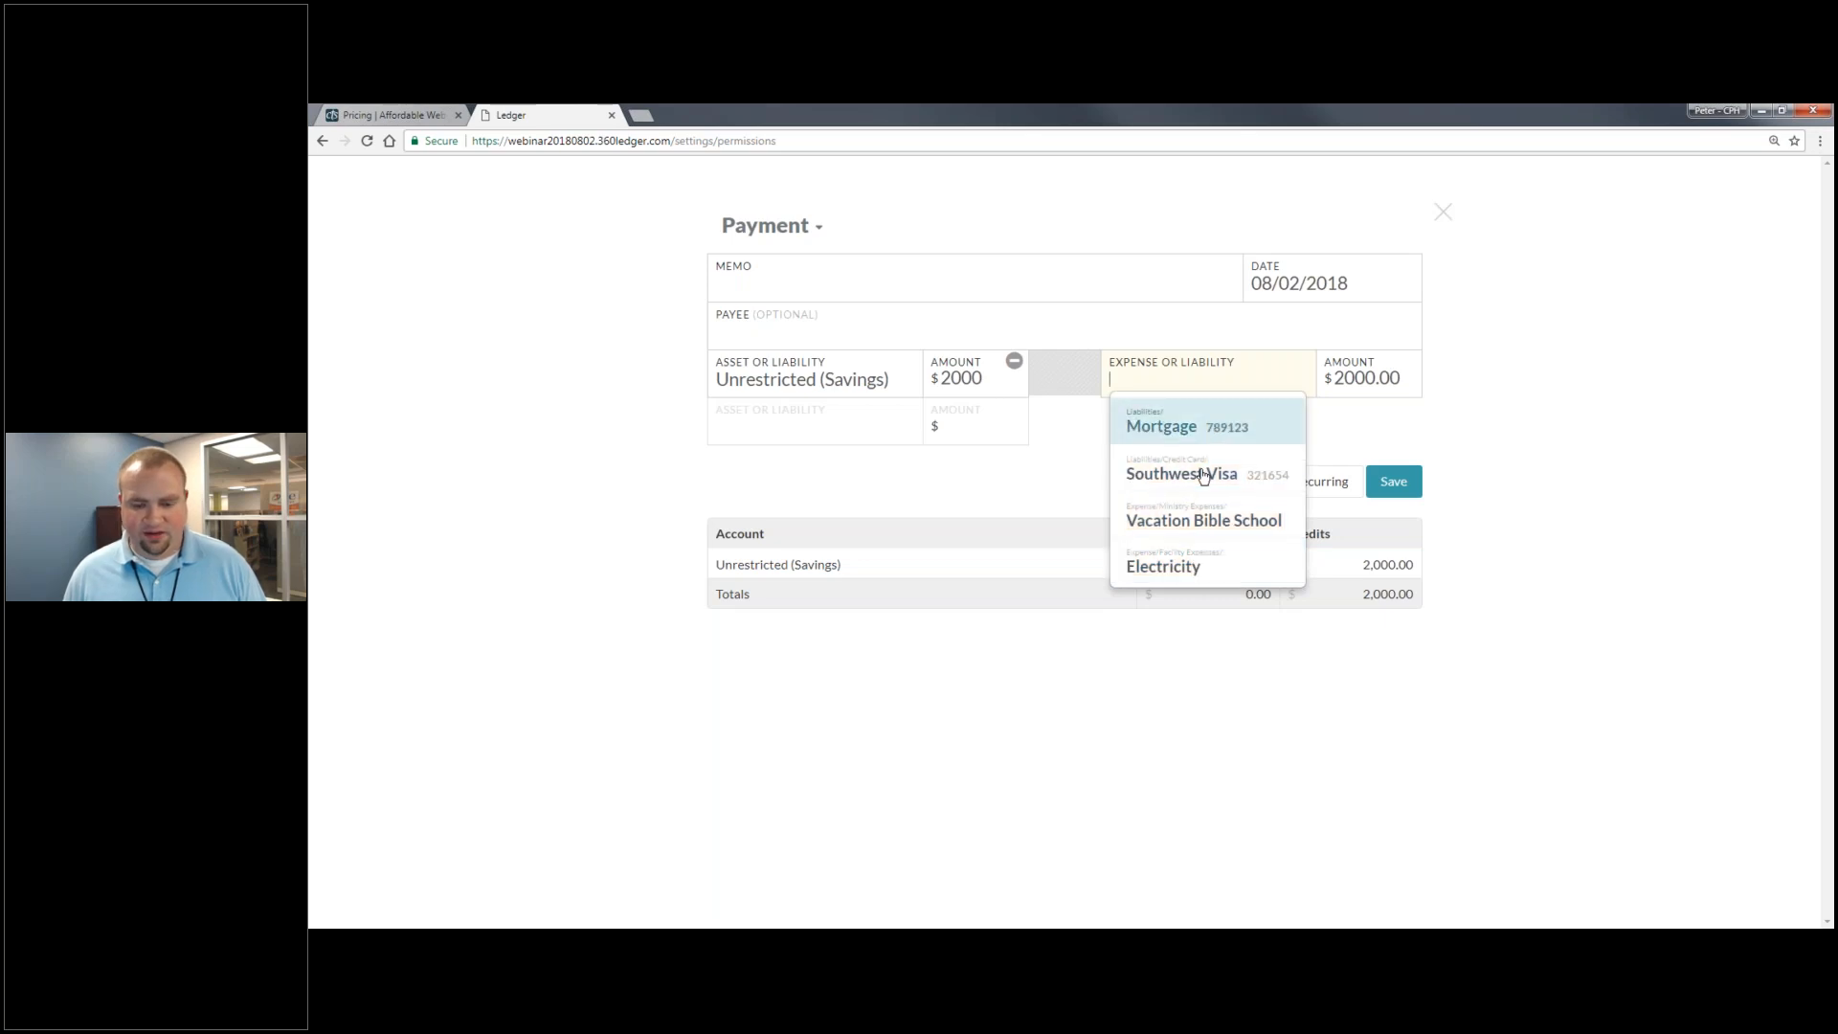
click(1200, 434)
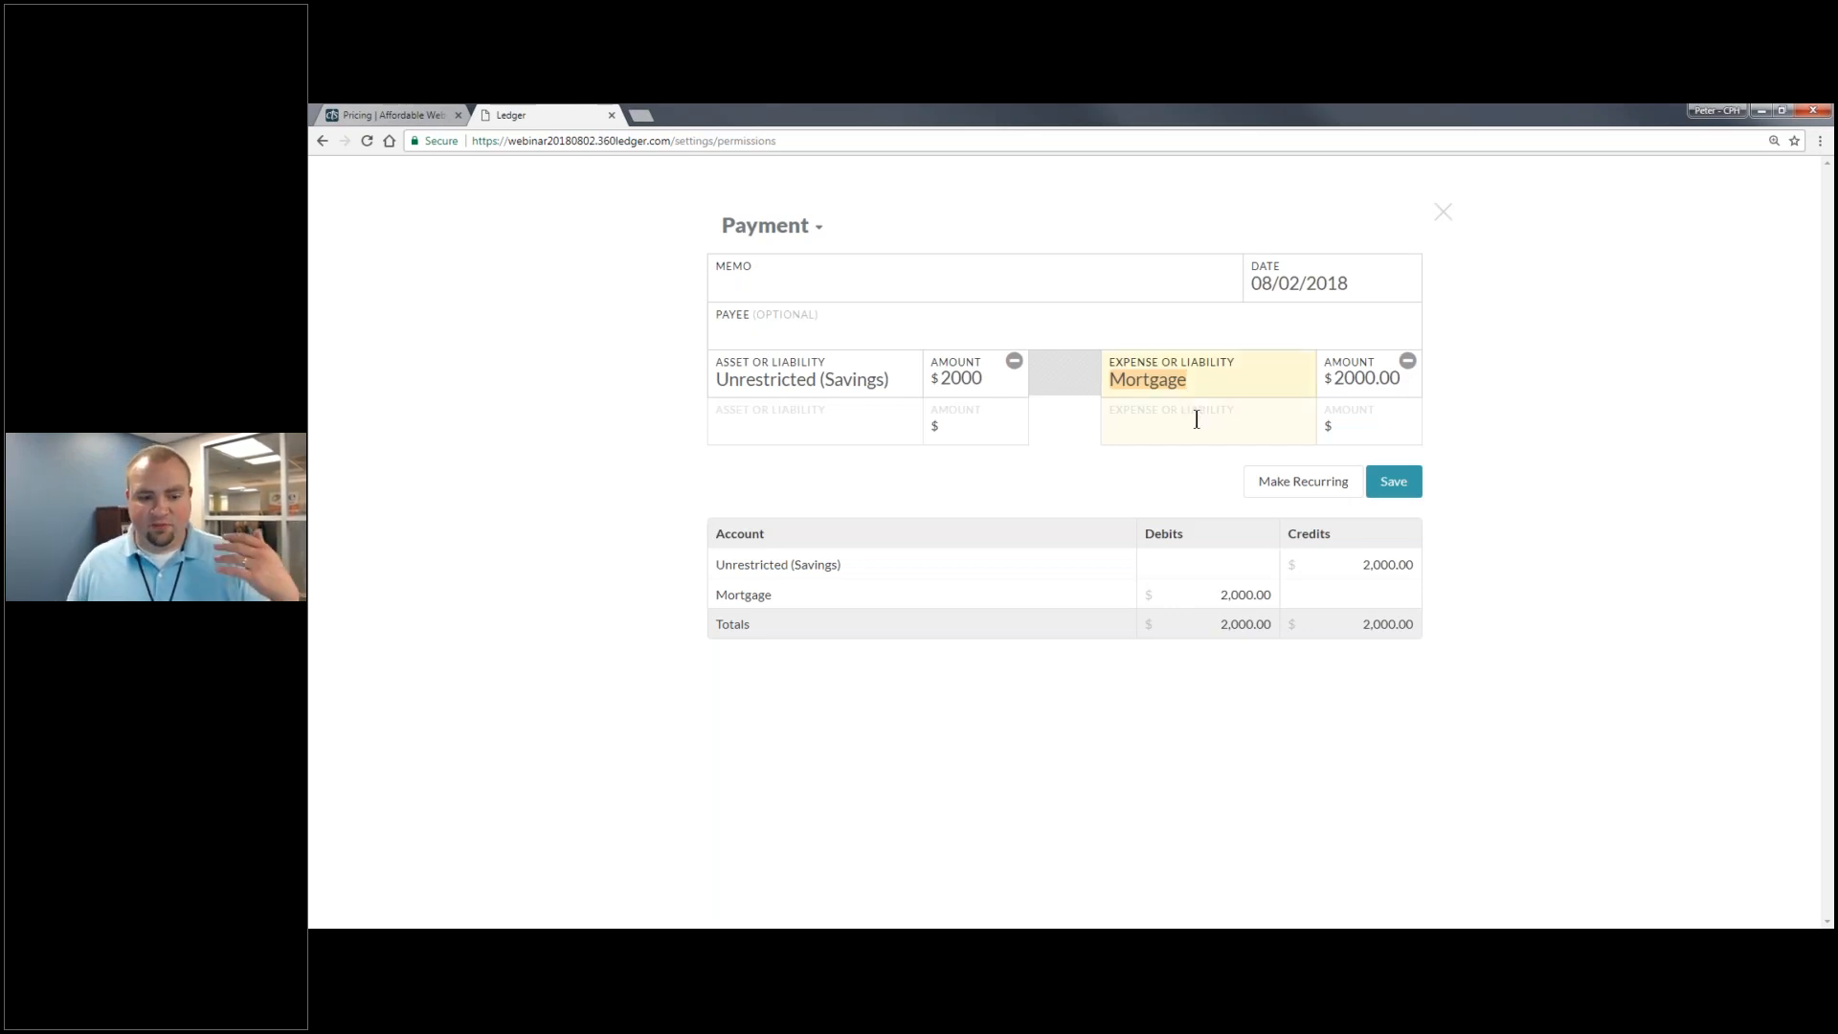
- Finish the Mortgage field and close the Payment form, returning to the Roles page
click(829, 576)
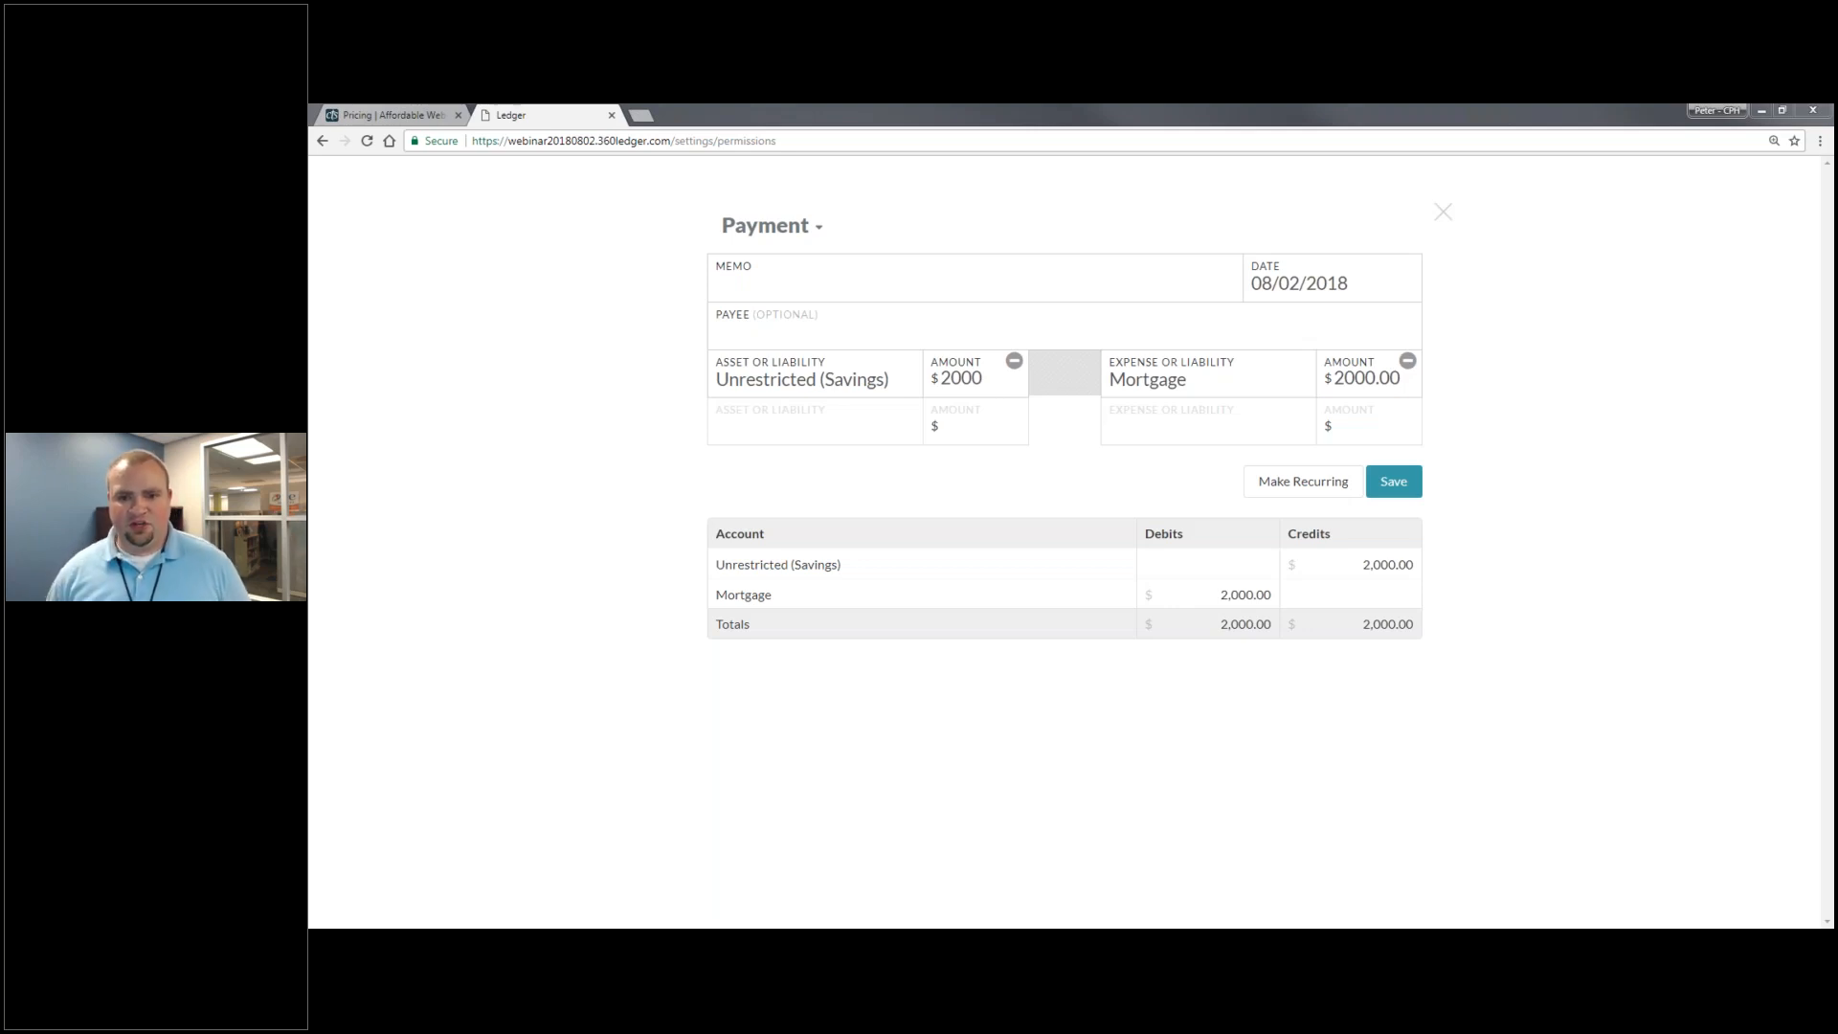
click(1441, 212)
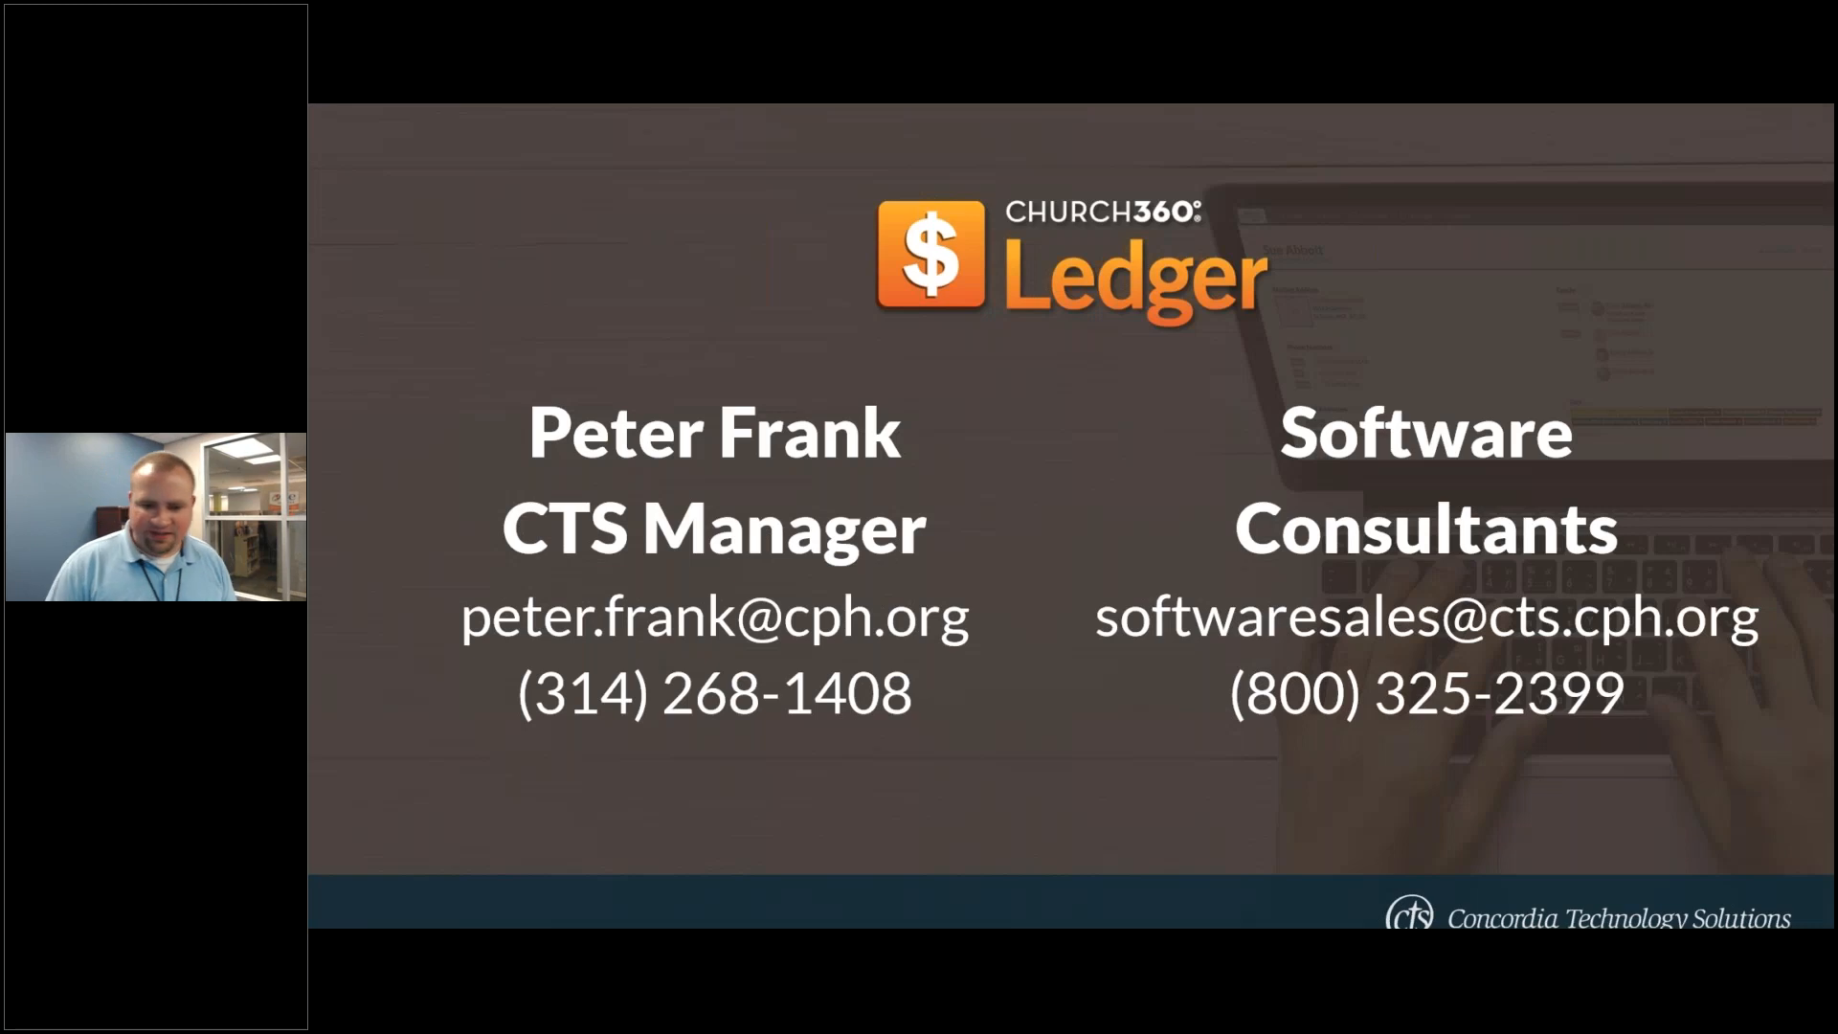
- Show the Save $100 offer slide, then return to the Ledger browser window
key(Right)
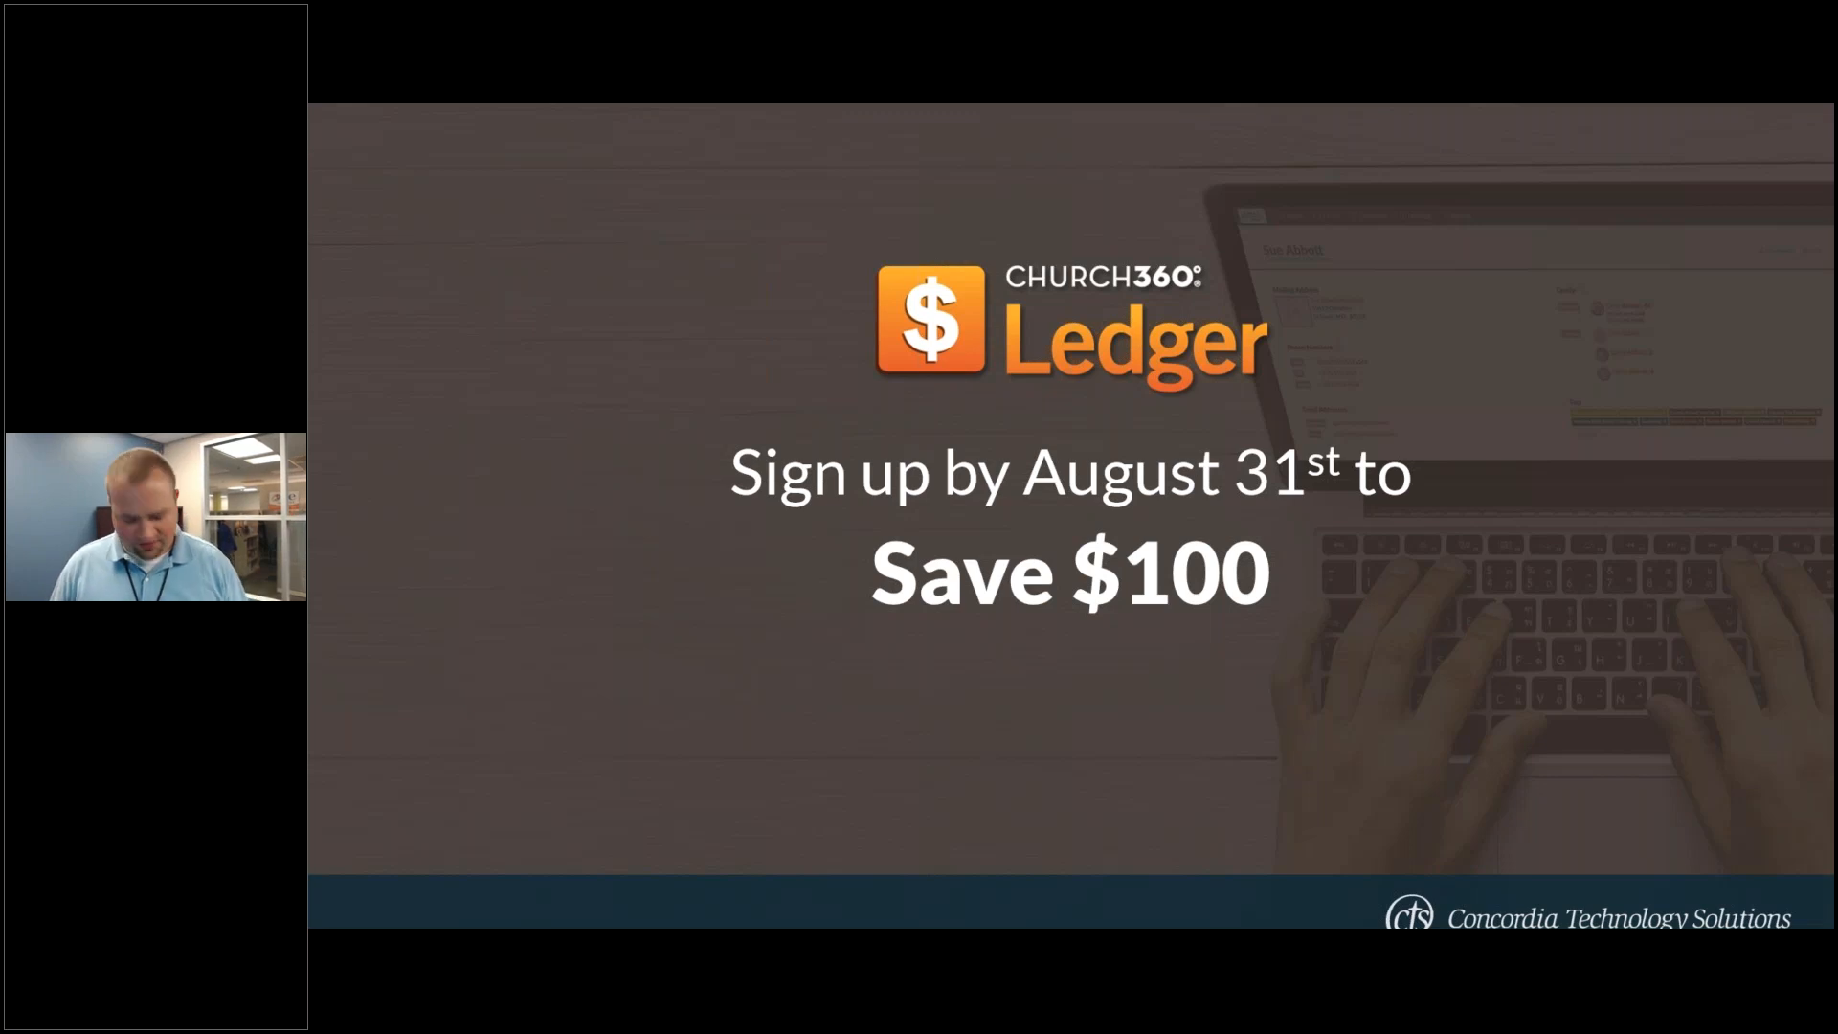
key(alt+Tab)
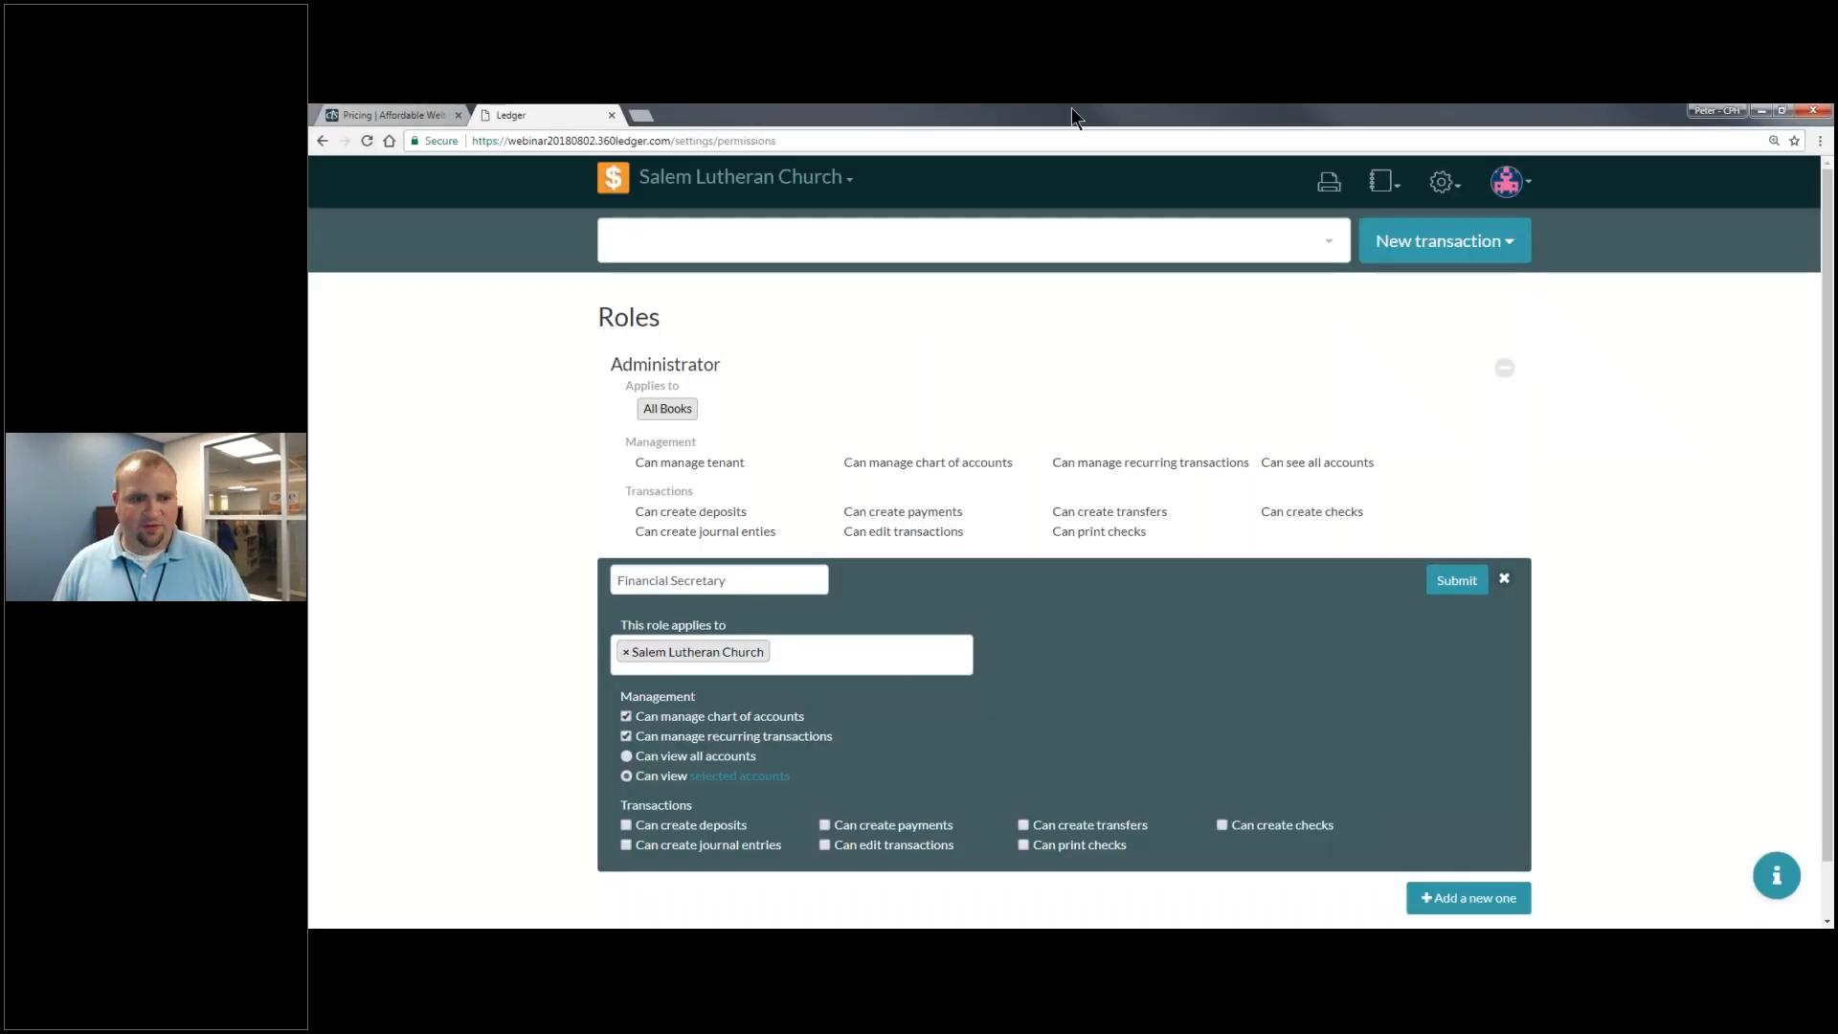
- View the Ledger pricing plans ($15, $25, $35 monthly), then return to the Roles page
click(450, 114)
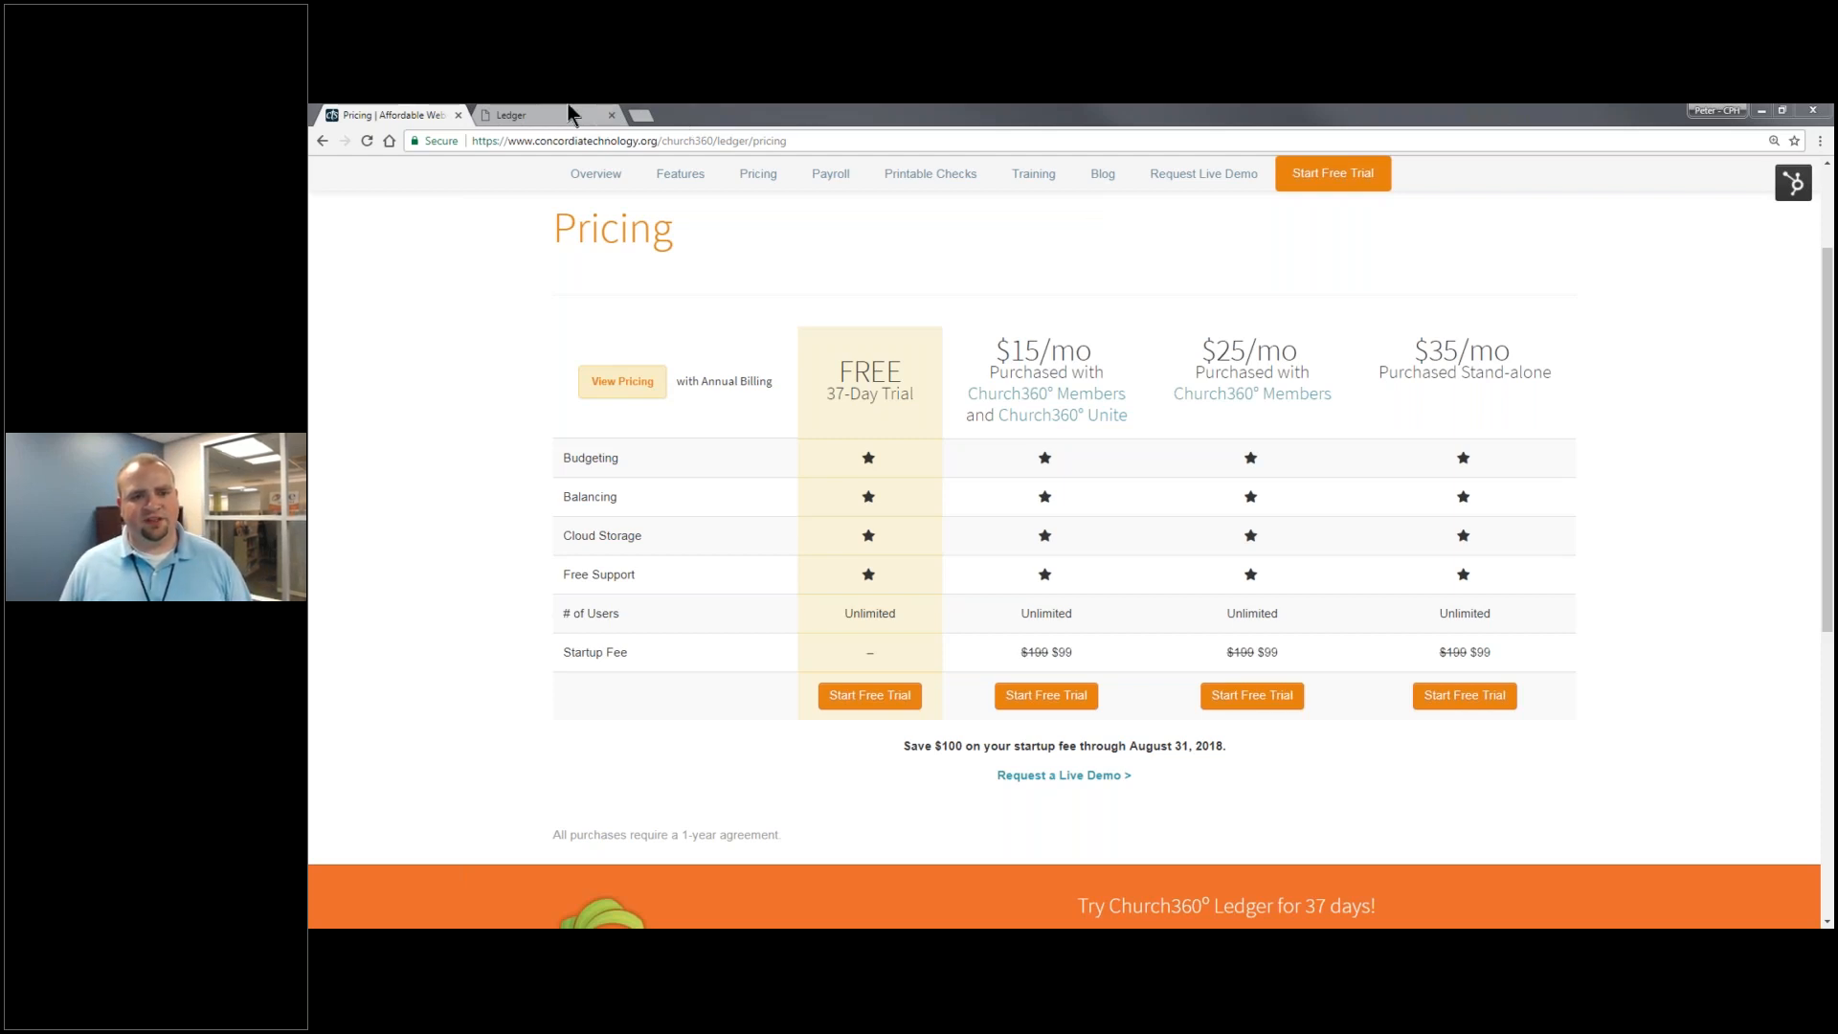
click(597, 108)
- Go to the Ledger home dashboard, then advance the slideshow to the contact-information slide
click(614, 197)
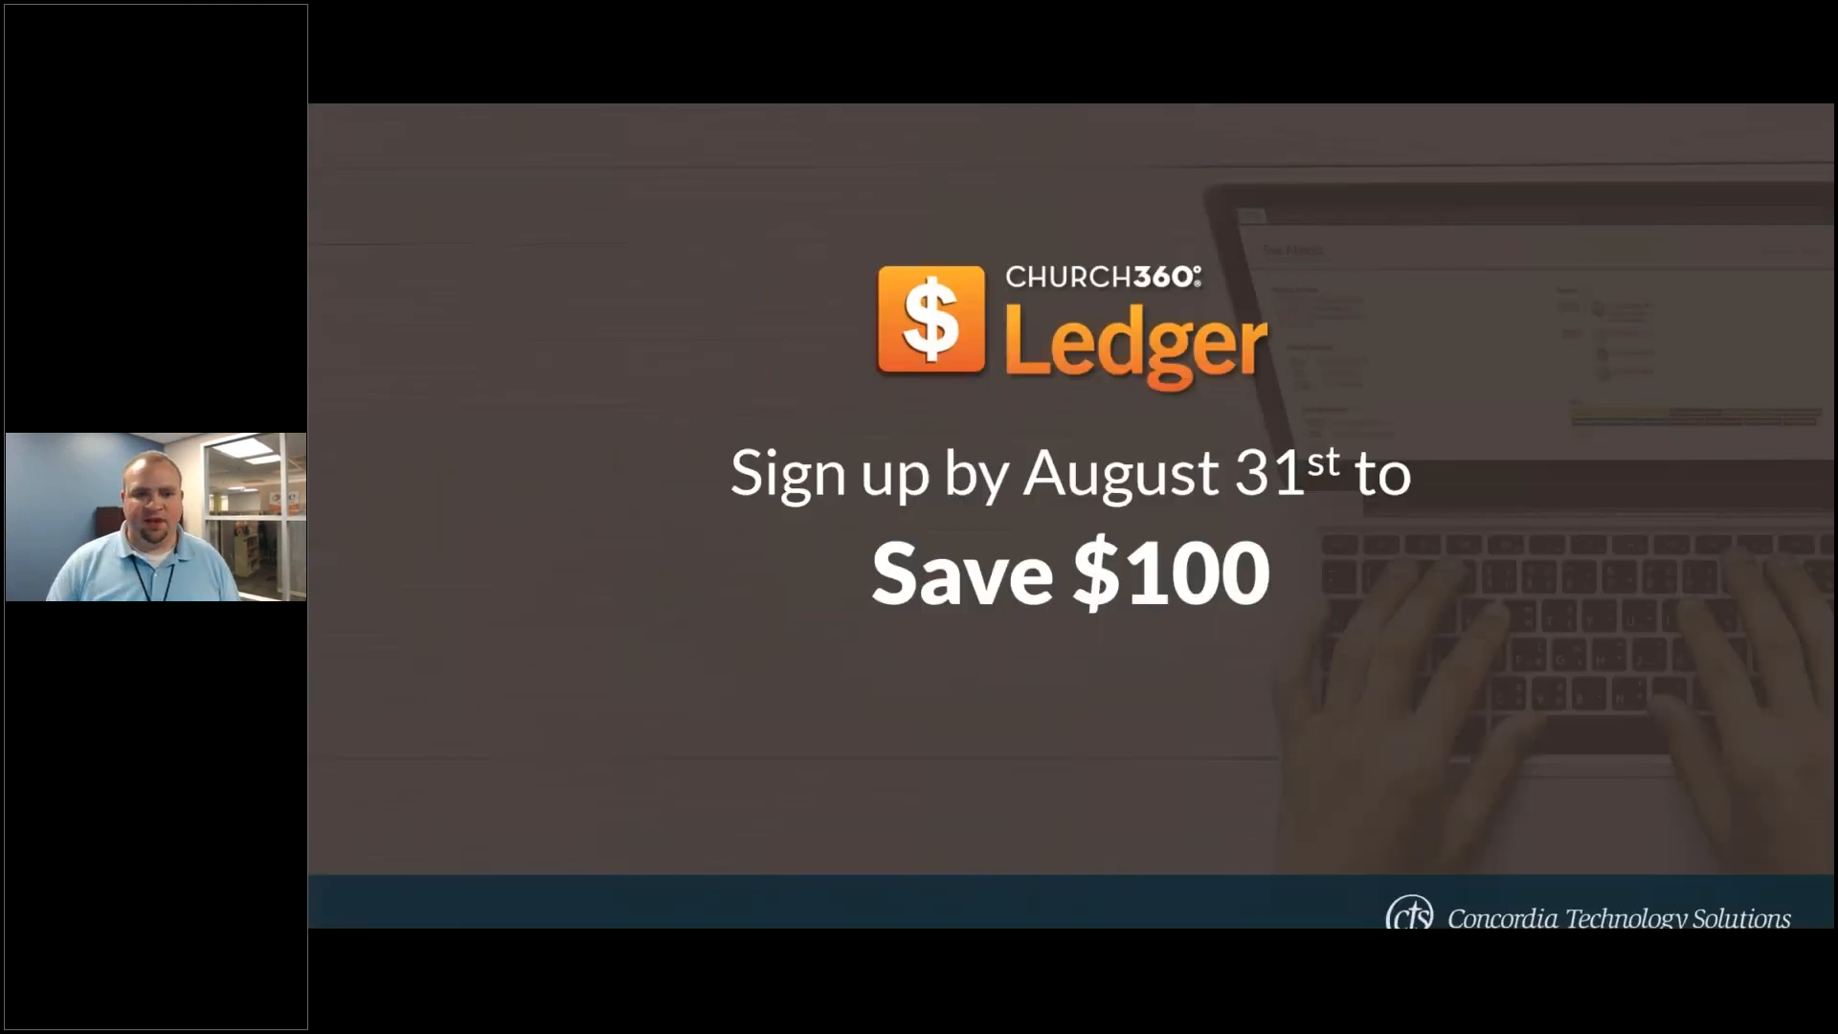
key(Right)
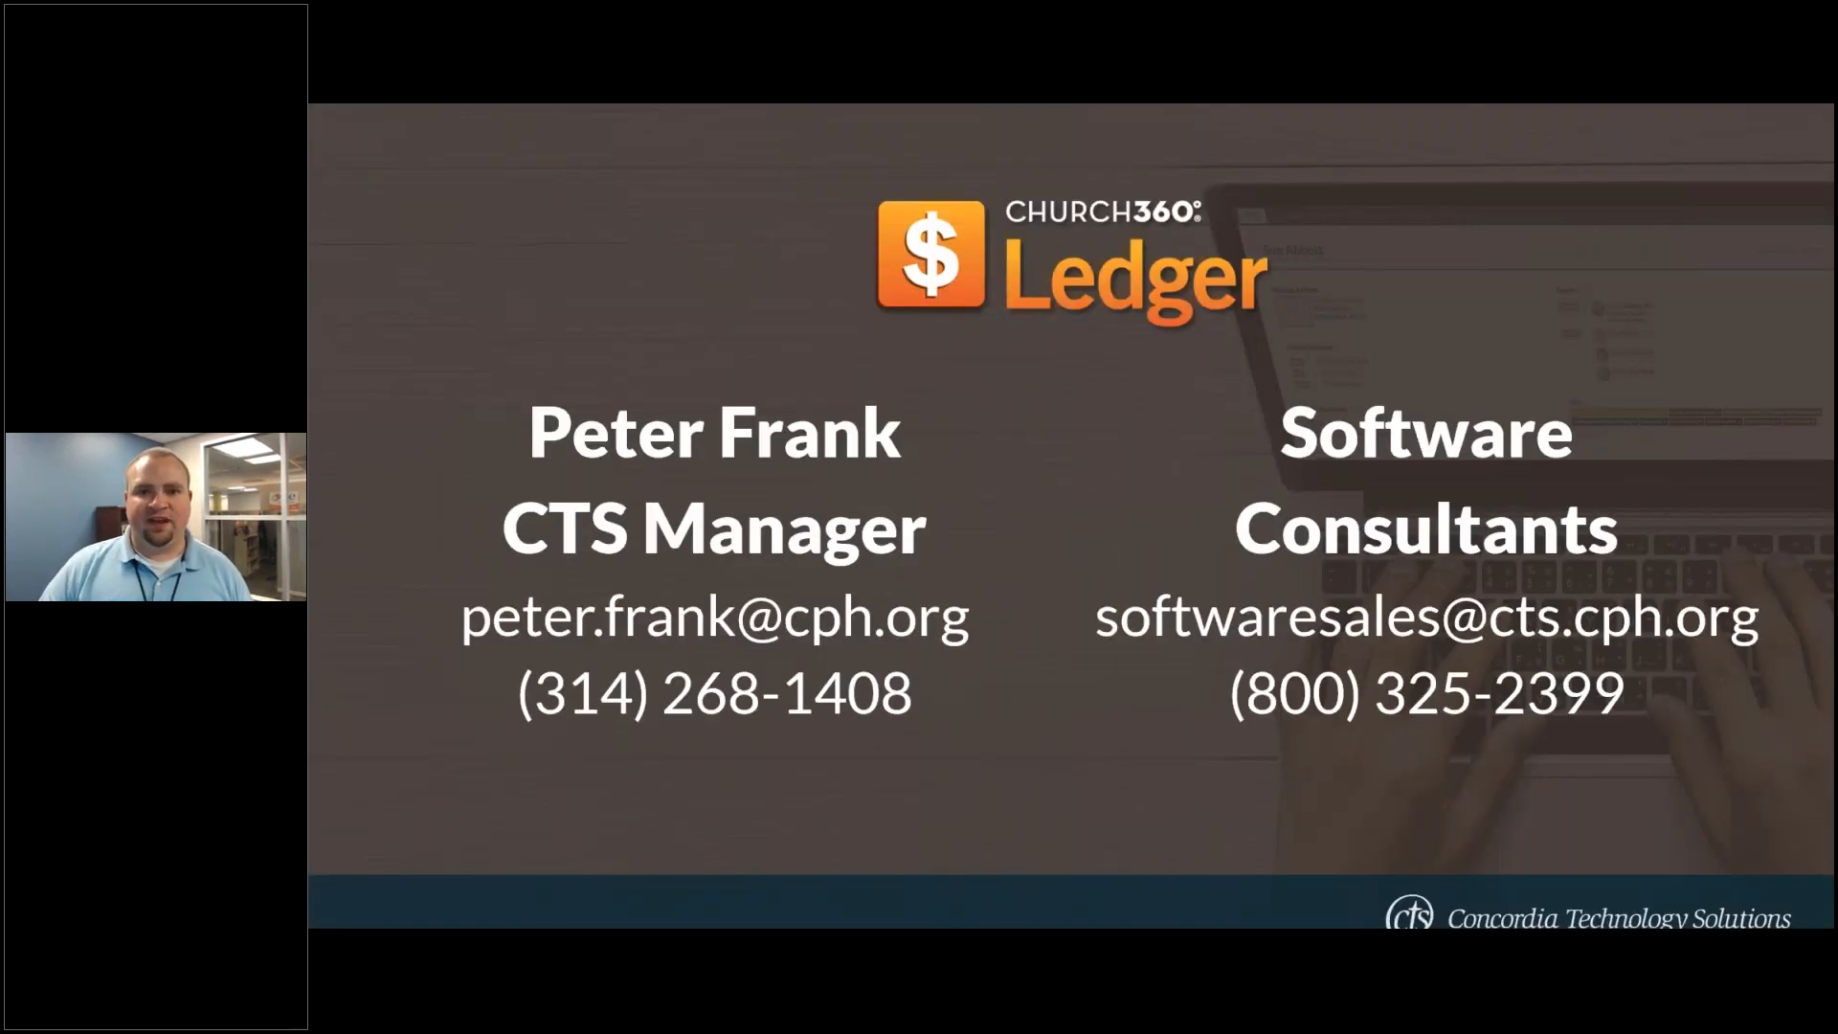